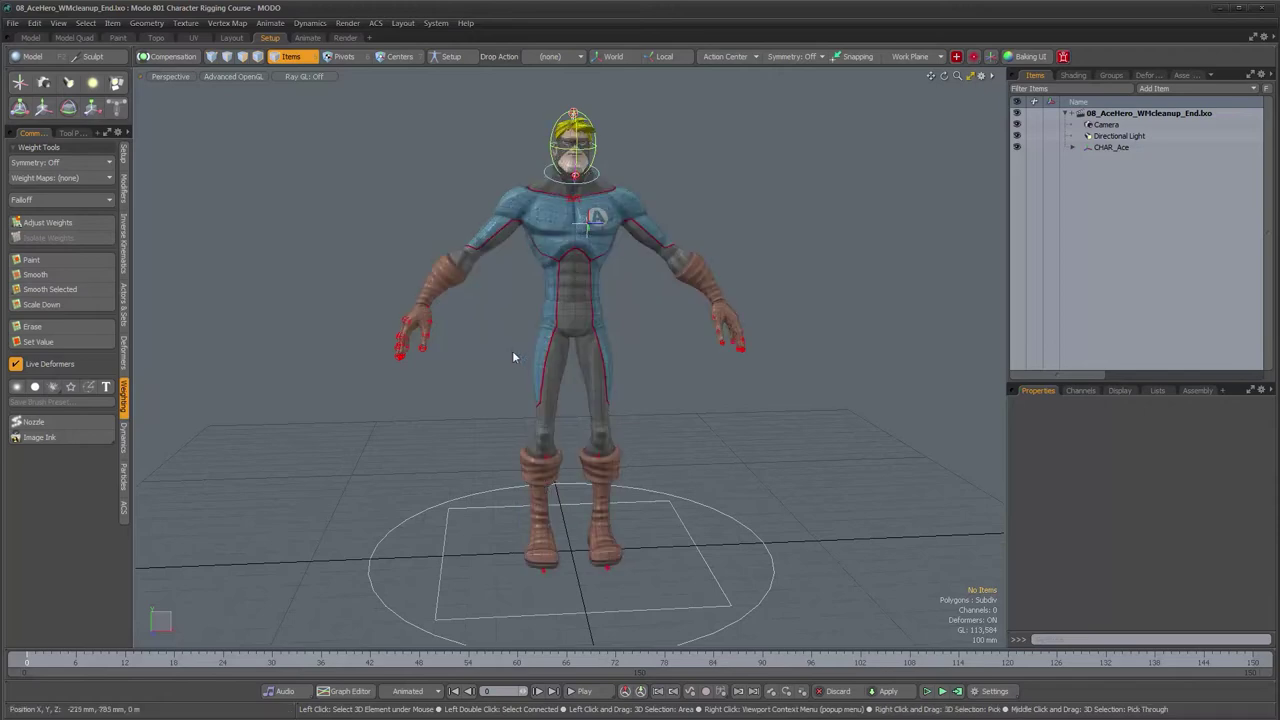
Step: Expand the CHAR_Ace and CTL_c_globalACE hierarchies, show the GRP_r_arm group, and clear the selection
left_click_drag(494, 361, 536, 369, "alt")
left_click_drag(493, 333, 530, 364, "alt")
right_click_drag(530, 364, 681, 365, "alt")
left_click_drag(681, 365, 687, 347, "alt")
right_click_drag(737, 296, 714, 290, "alt")
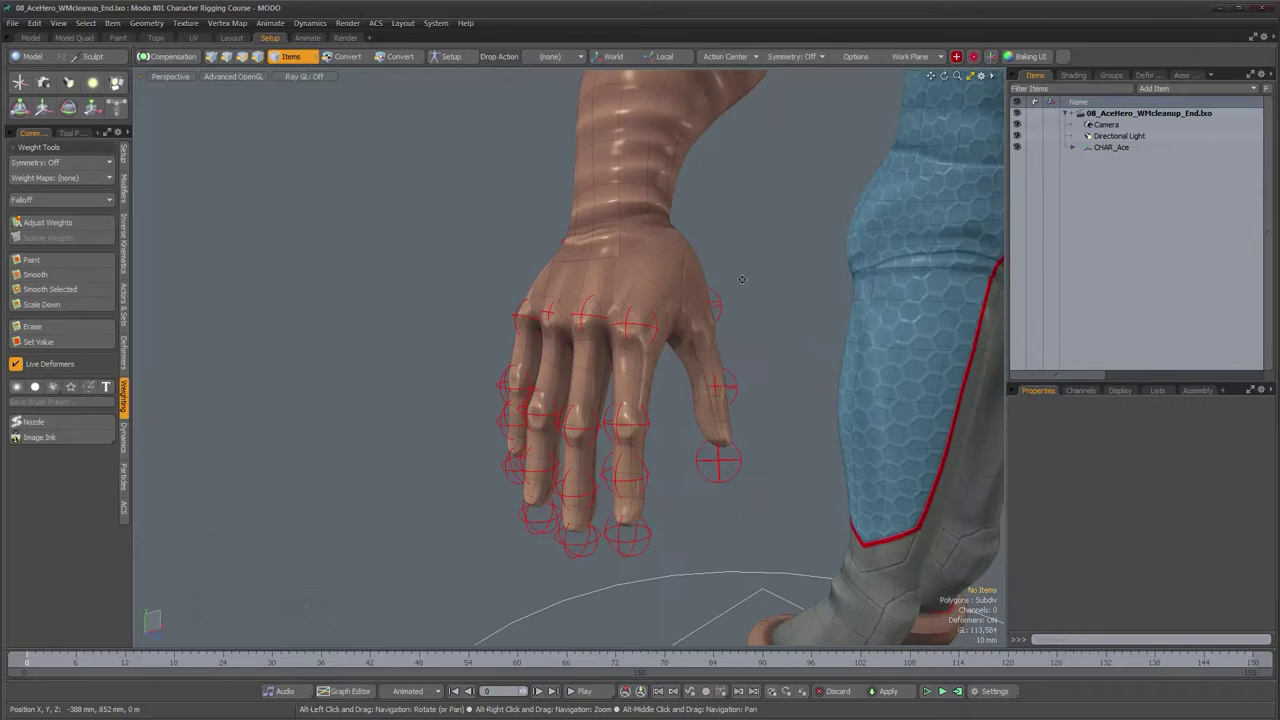
middle_click_drag(742, 280, 728, 304, "alt")
left_click(1073, 147)
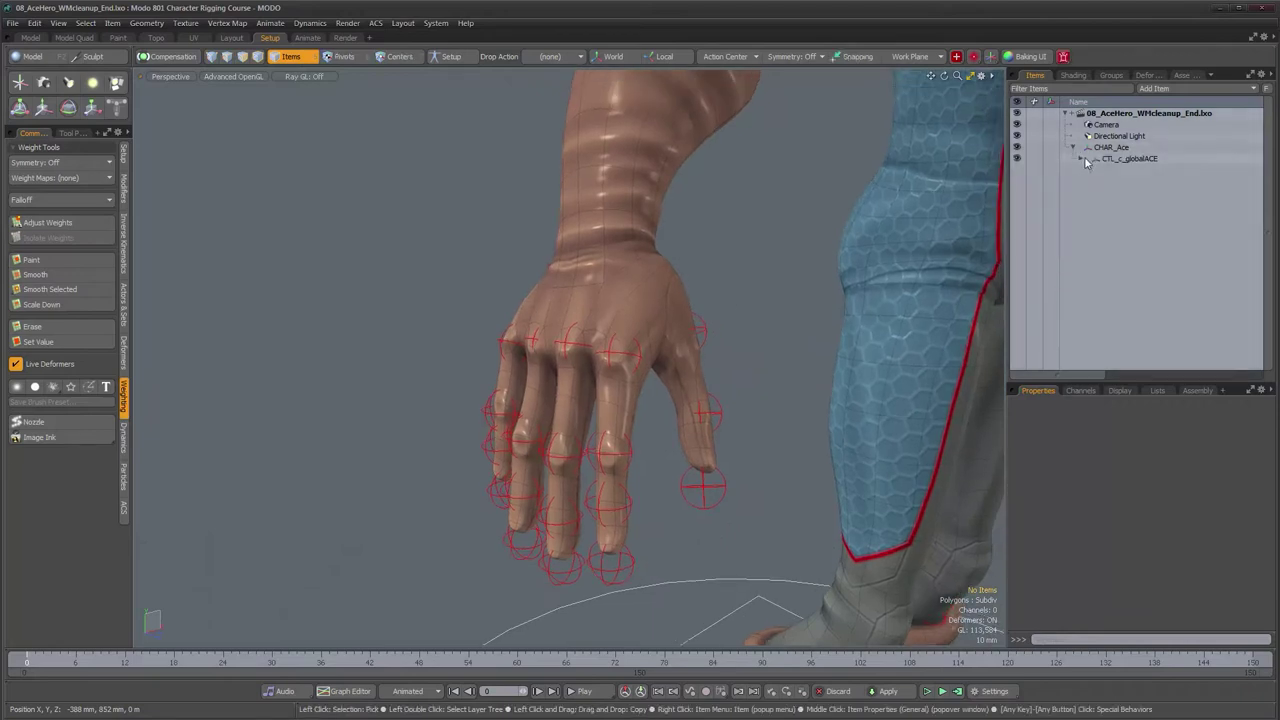
left_click(1084, 160)
left_click(1081, 160)
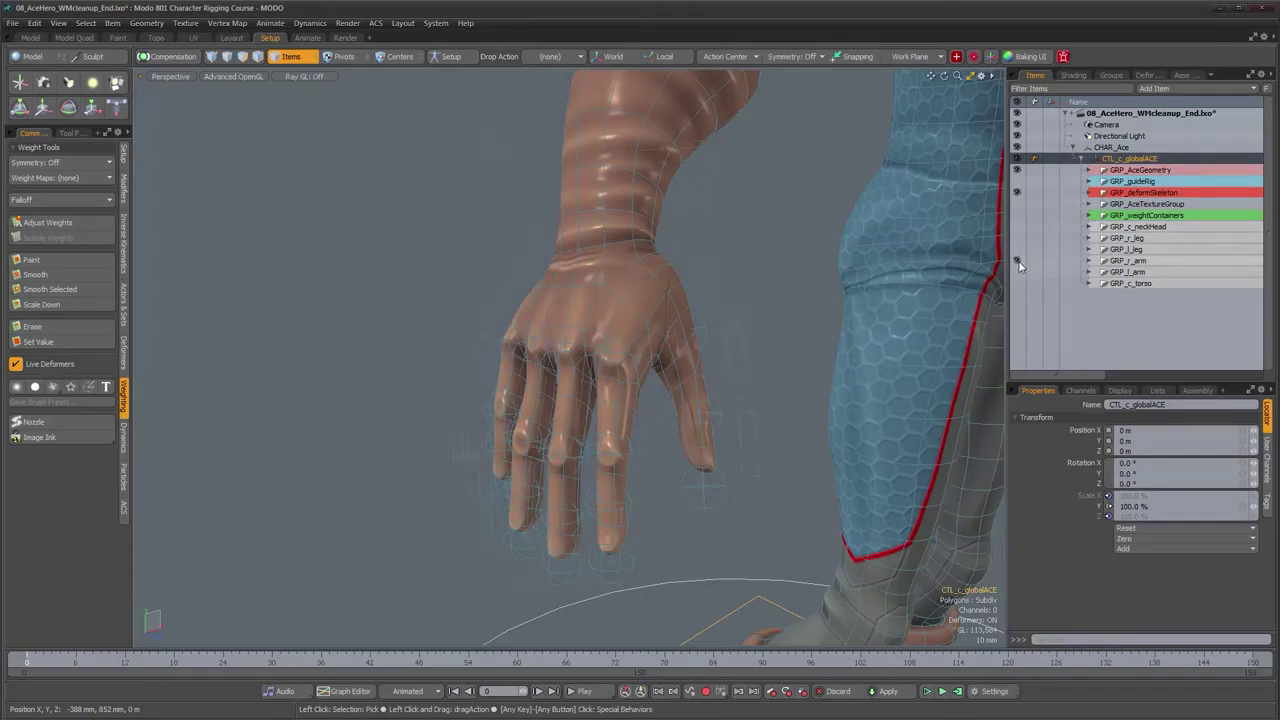
left_click_drag(706, 325, 509, 329, "ctrl+alt")
left_click(508, 329)
Step: Examine the right hand's controls and deform joints, and compare them with the rest of the character and the other arm
left_click_drag(719, 259, 705, 582, "alt")
left_click_drag(642, 530, 622, 424, "alt+shift")
left_click_drag(596, 362, 680, 368, "ctrl+alt")
left_click_drag(655, 450, 675, 300, "alt+shift")
left_click_drag(675, 300, 622, 322, "alt")
left_click_drag(560, 364, 600, 370, "ctrl+alt")
left_click_drag(600, 370, 620, 285, "alt+shift")
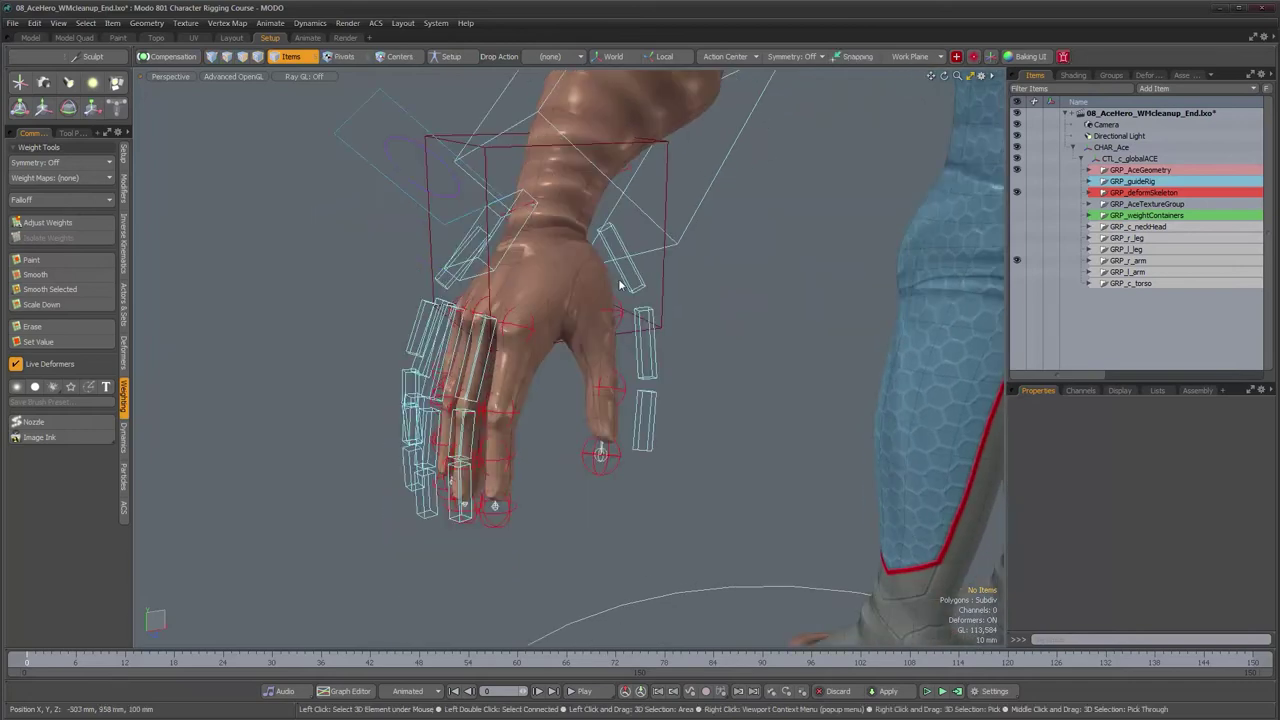
left_click(801, 57)
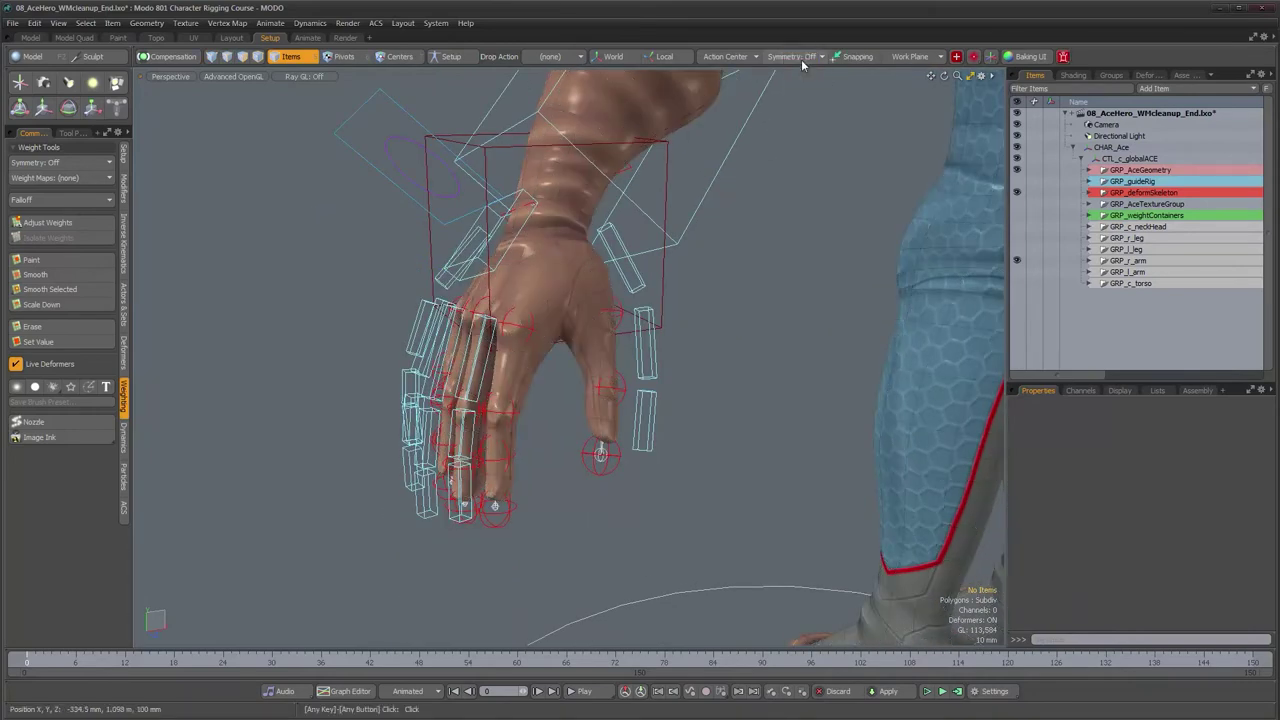
left_click_drag(926, 243, 636, 437, "ctrl+alt")
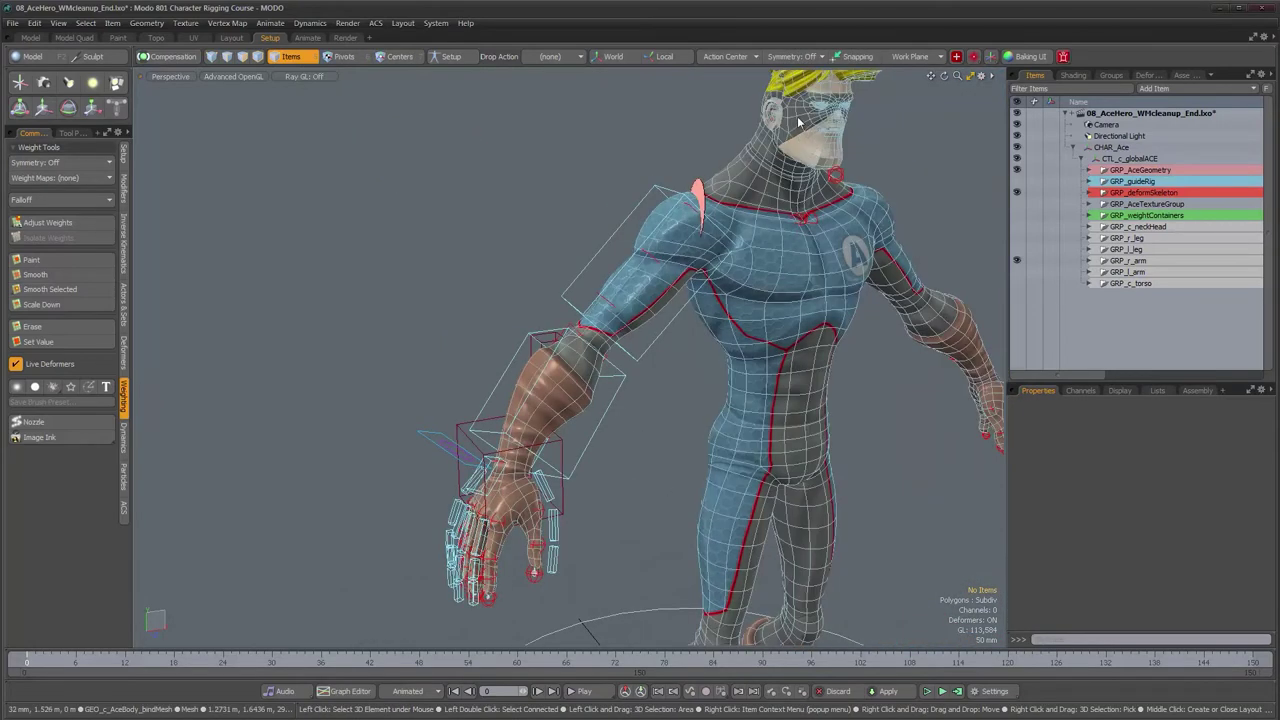
left_click_drag(806, 133, 720, 141, "alt")
left_click_drag(792, 237, 820, 290, "alt")
middle_click_drag(750, 335, 646, 263, "alt")
left_click_drag(646, 263, 664, 274, "alt")
scroll(466, 431, "up", 2)
middle_click_drag(466, 431, 457, 356, "alt")
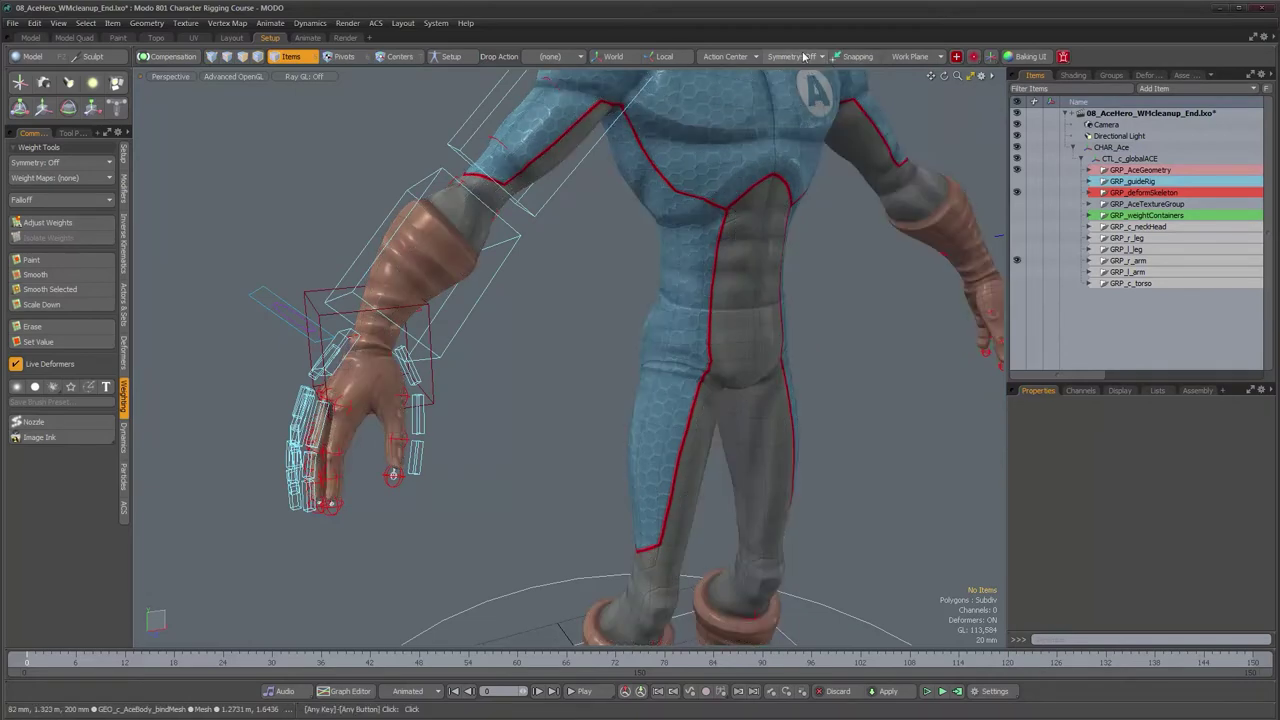
scroll(740, 351, "down", 3)
left_click_drag(740, 351, 851, 369, "alt")
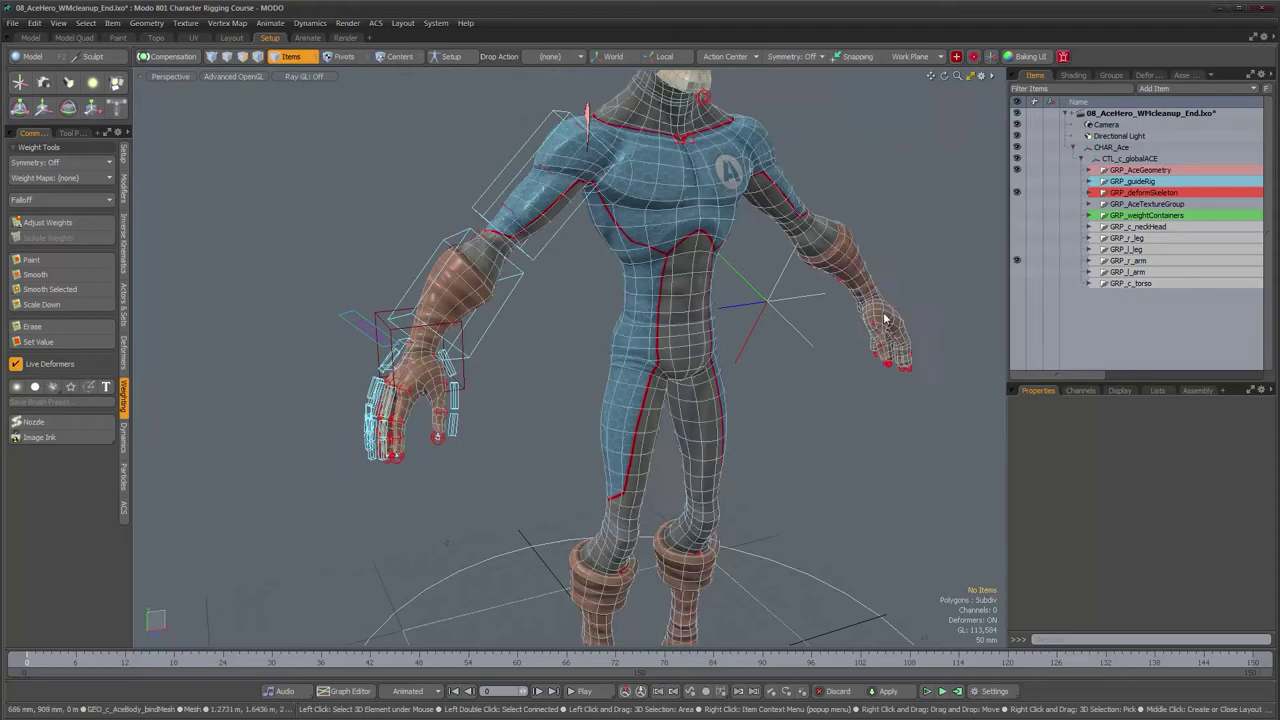
right_click_drag(405, 383, 471, 392, "alt")
middle_click_drag(471, 392, 527, 351, "alt")
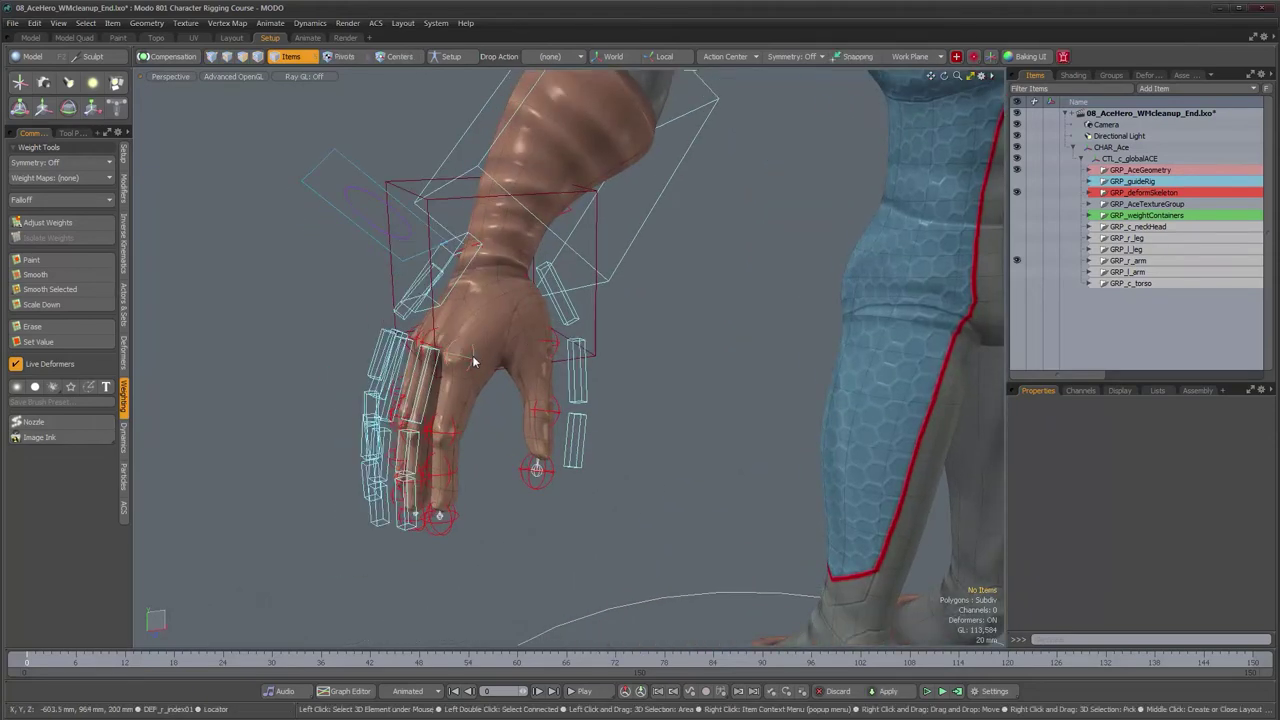
left_click_drag(757, 368, 698, 384, "alt")
right_click_drag(698, 384, 624, 378, "alt")
middle_click_drag(636, 370, 490, 398, "alt")
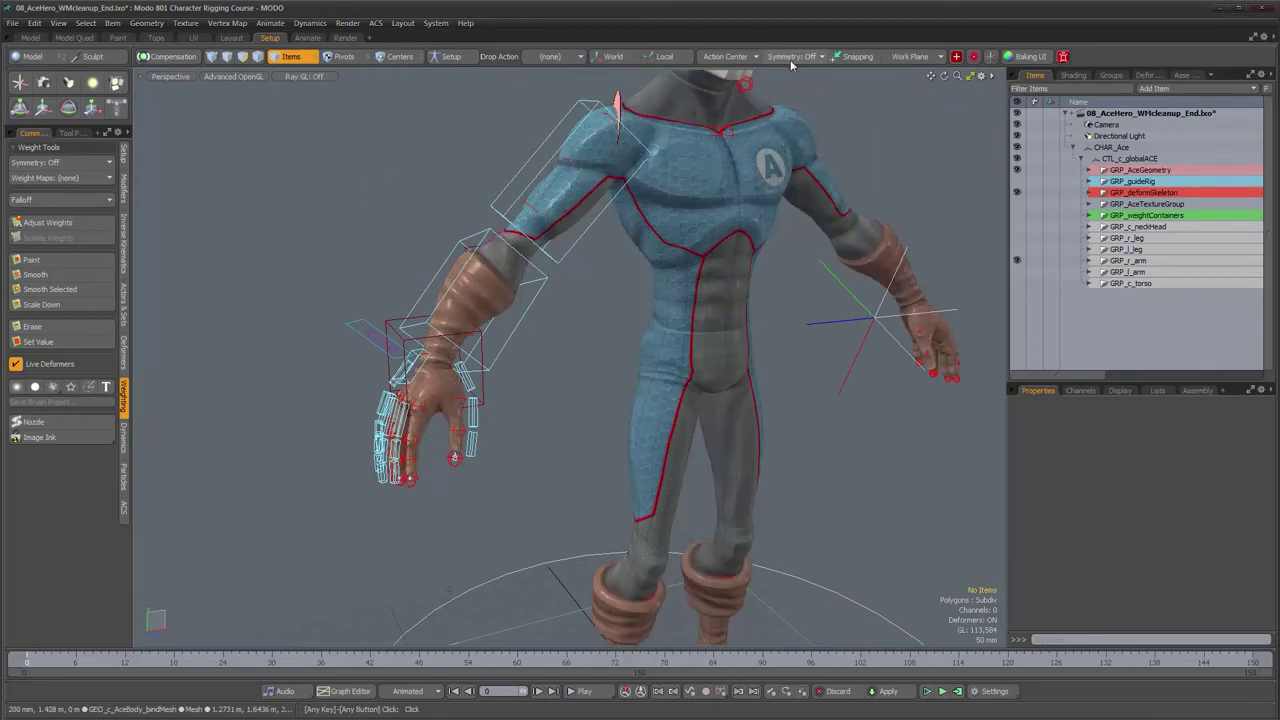
left_click_drag(548, 276, 655, 270, "alt")
scroll(432, 424, "up", 6)
left_click_drag(500, 385, 514, 334, "alt")
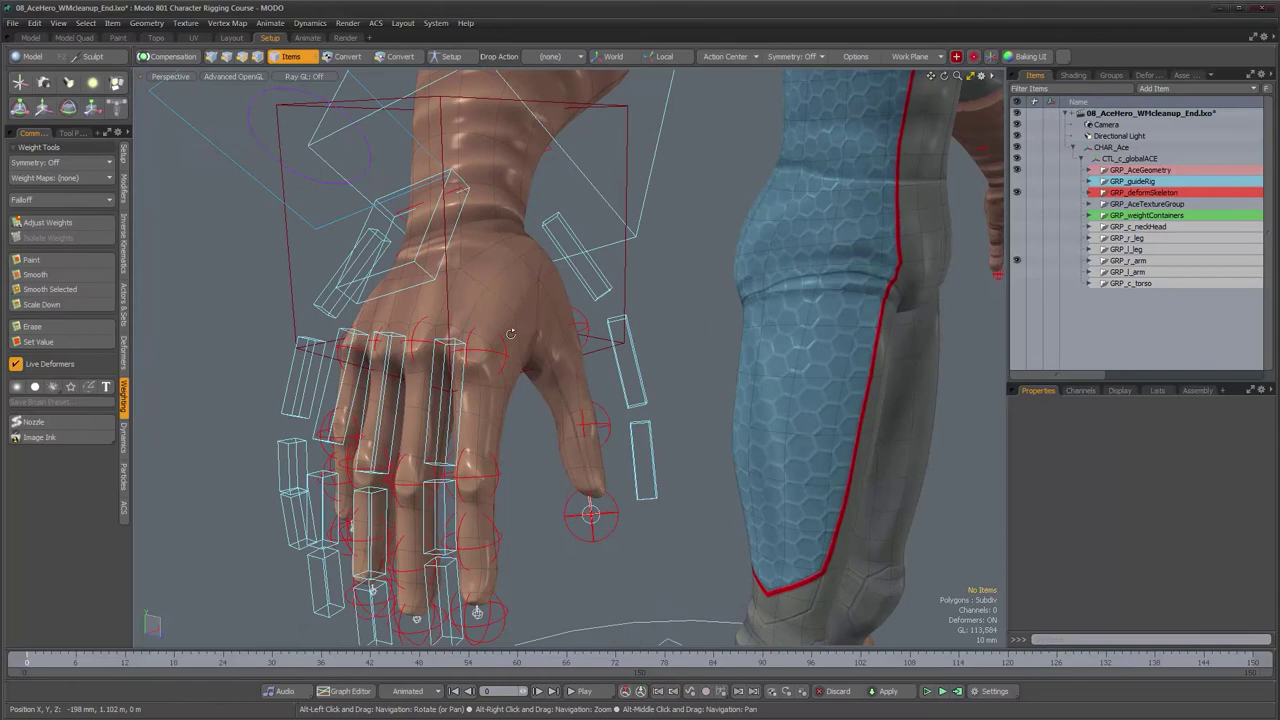
Step: Select the right hand control CTL_r_hand and activate the Rotate tool
left_click(387, 275)
left_click_drag(540, 386, 493, 463, "alt")
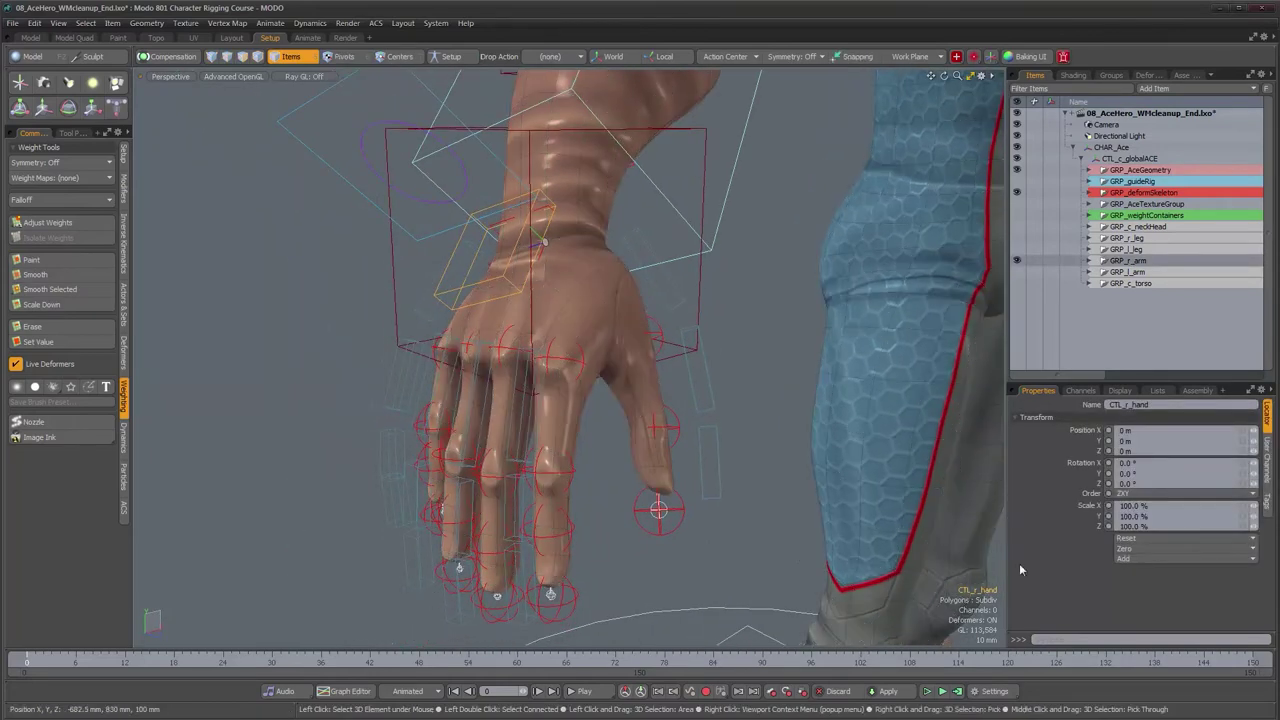
left_click_drag(649, 448, 642, 486, "alt")
key("e")
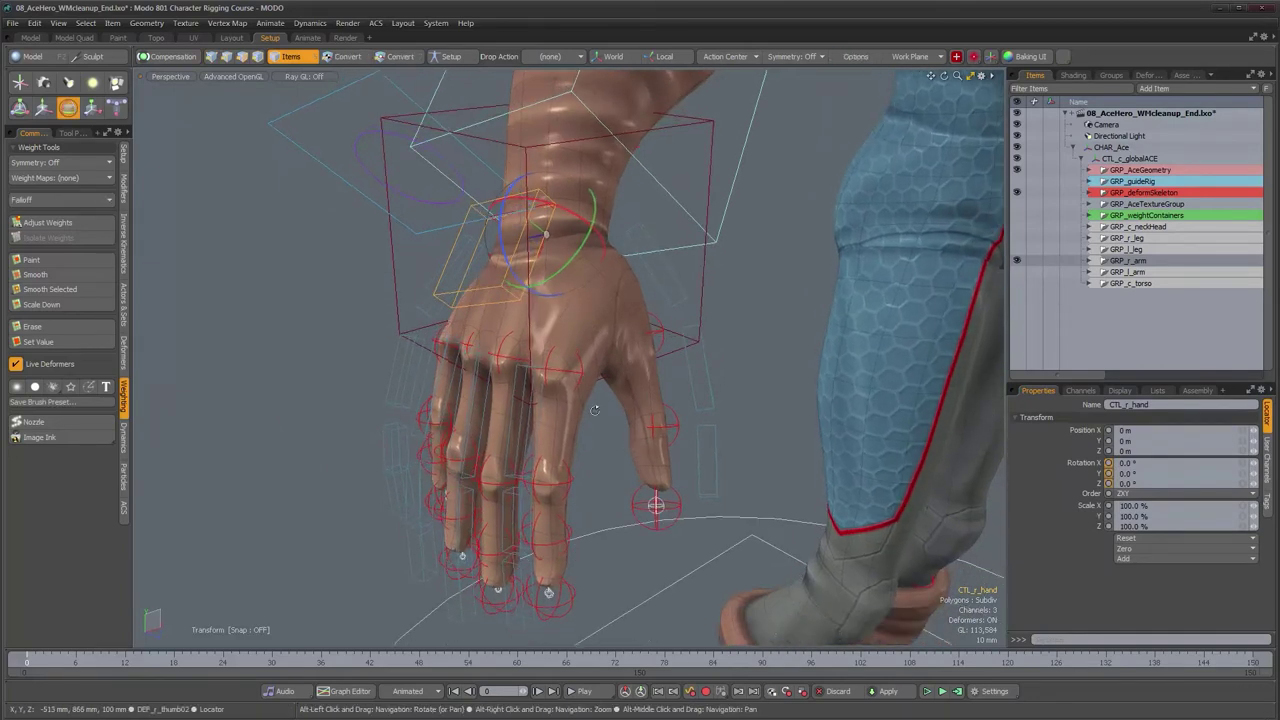
left_click_drag(580, 455, 635, 442, "alt")
scroll(554, 470, "down", 3)
scroll(487, 438, "down", 2)
key("ctrl+z")
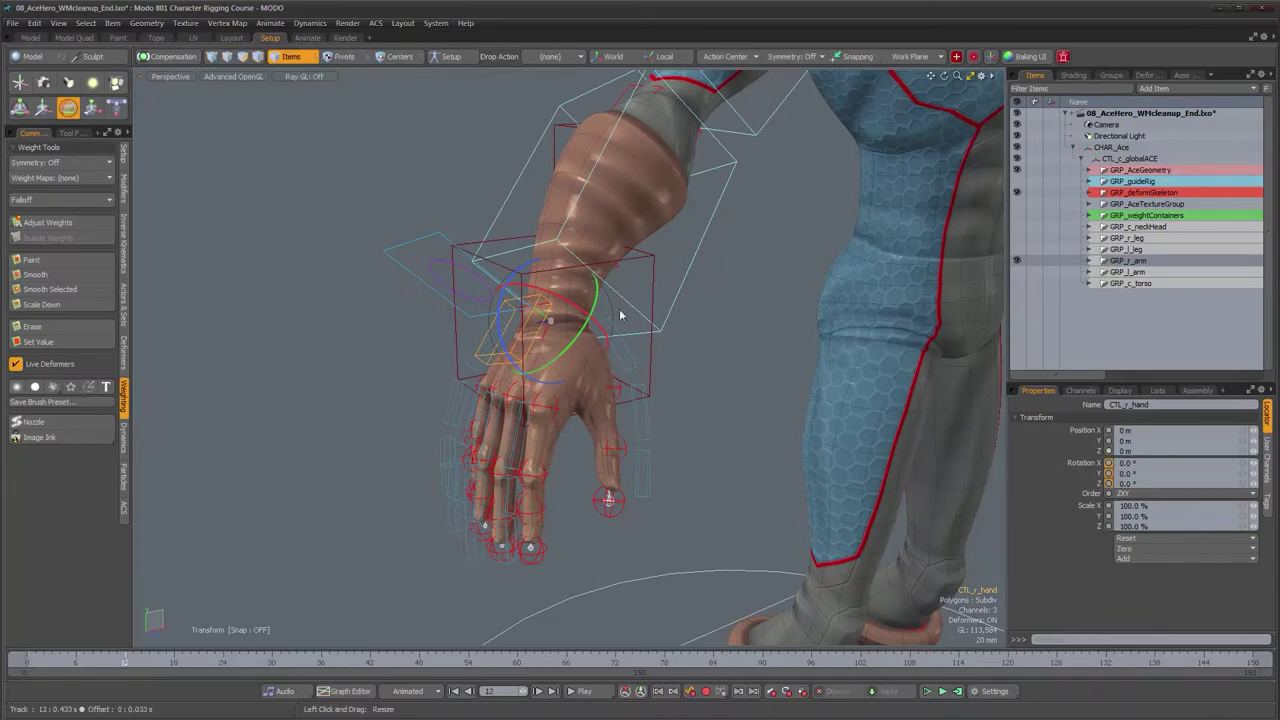
left_click_drag(516, 368, 439, 226)
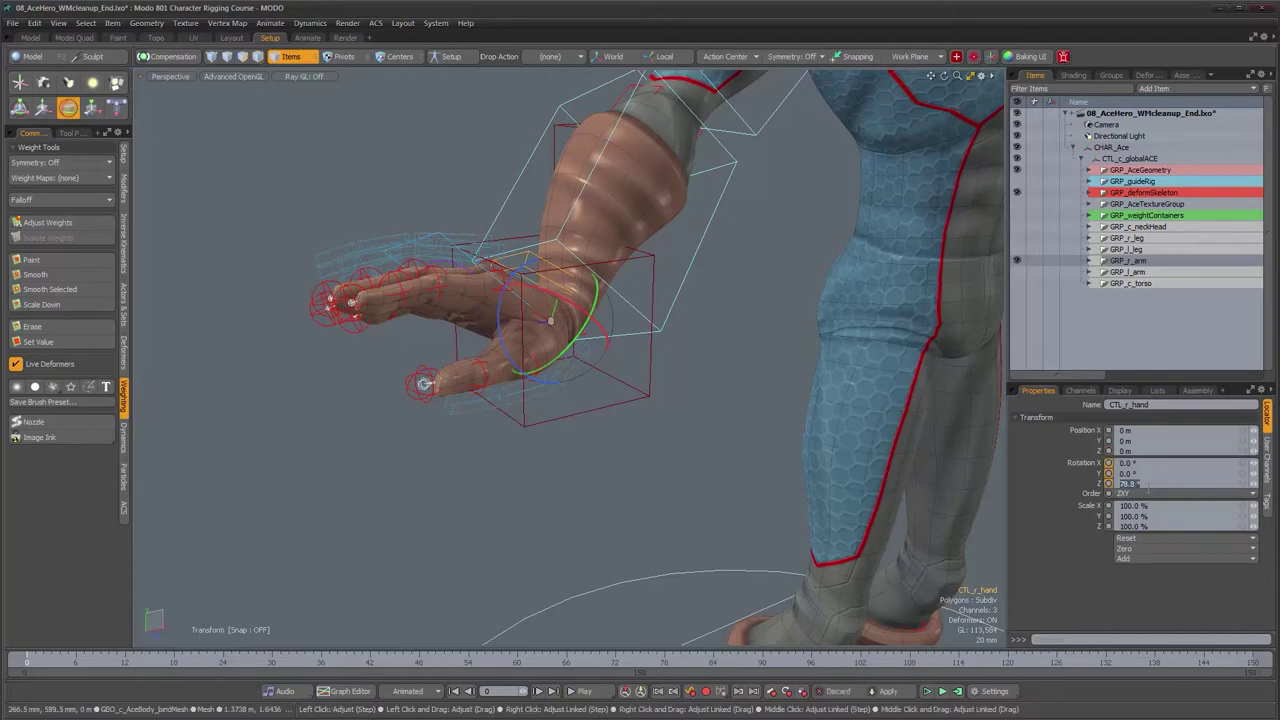
key("ctrl+z")
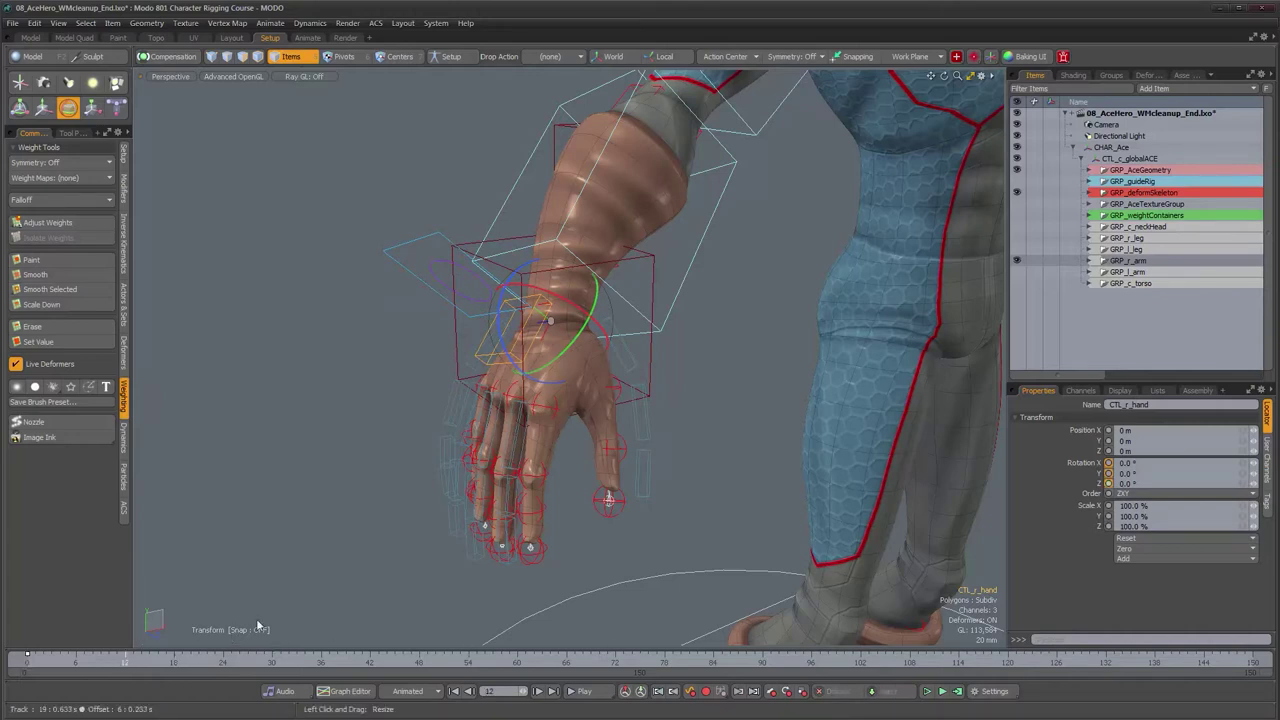
Step: Key the Z rotation of CTL_r_hand at about 77.2° on frame 12, -64.9° on frame 24 and 0° on frame 36
left_click_drag(512, 367, 497, 284)
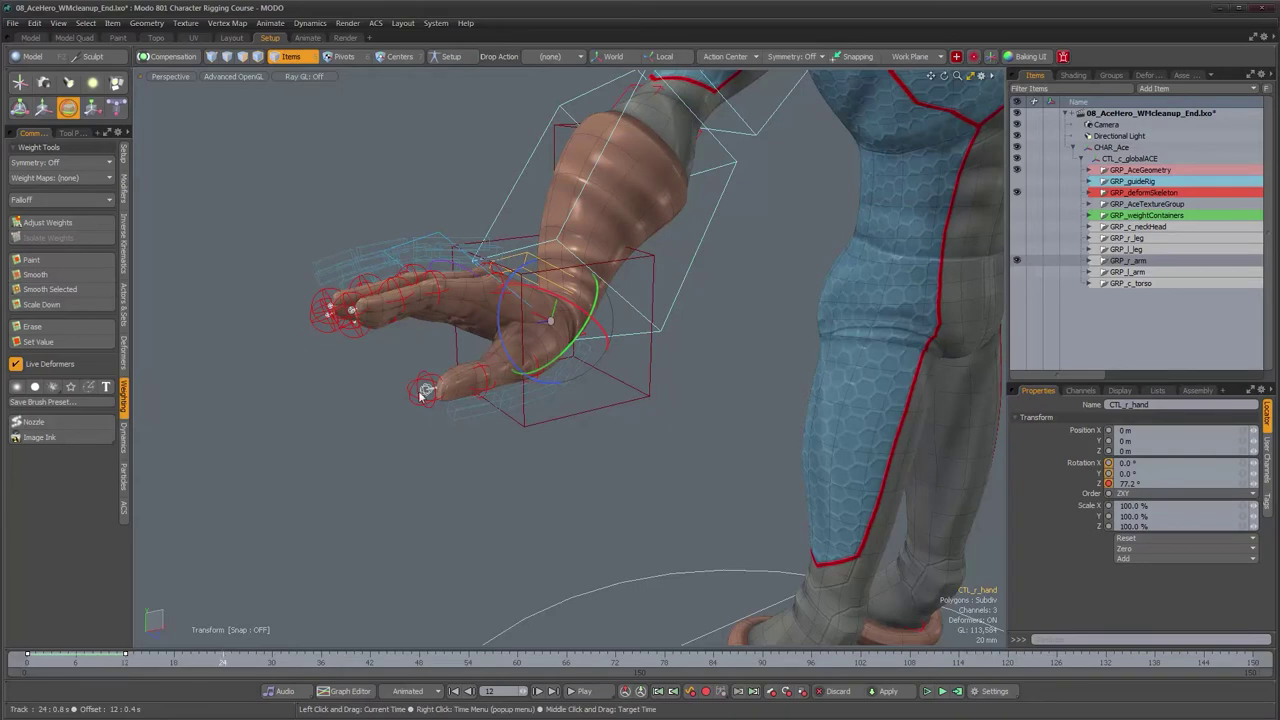
left_click_drag(498, 332, 607, 350)
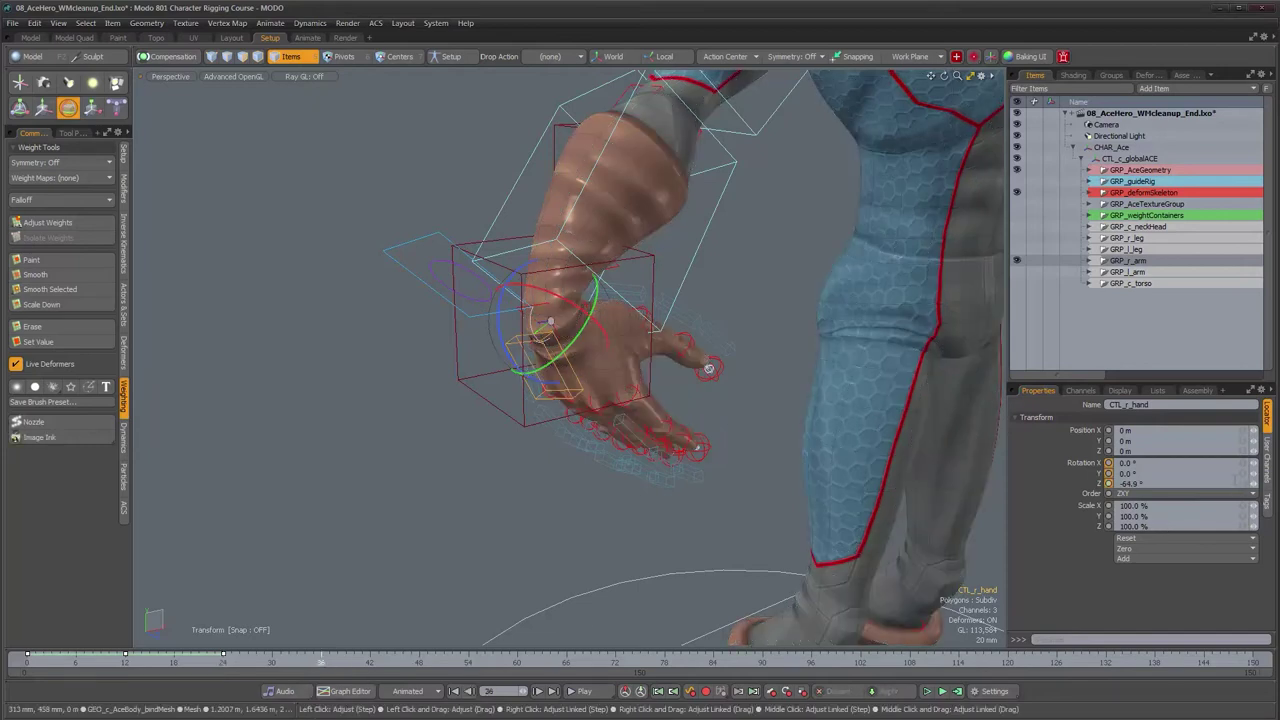
type("0")
key("Return")
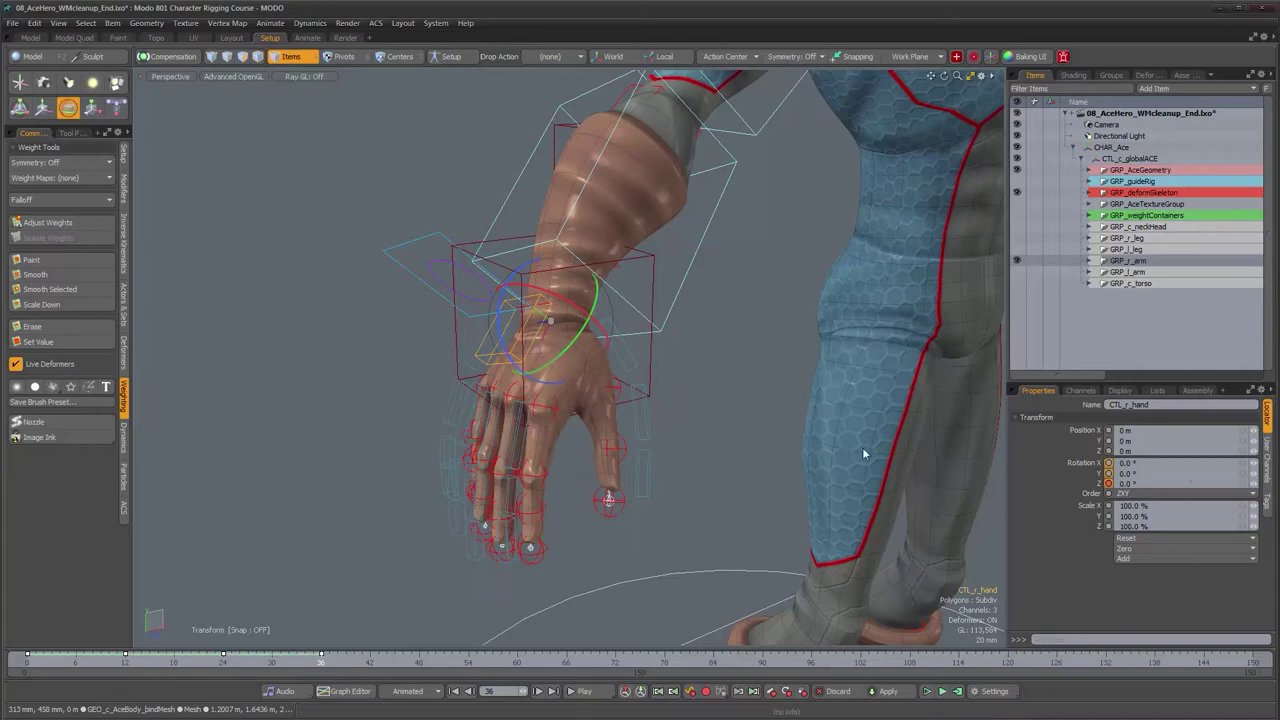
Step: Find the thumb joint DEF_r_thumb01 in the item hierarchy and select its parent hand joint DEF_r_hand to display its weights
scroll(636, 399, "up", 3)
mouse_move(636, 399)
left_mouse_down("alt")
mouse_move(658, 391)
mouse_move(659, 404)
left_mouse_up("alt")
left_click_drag(546, 352, 583, 266, "alt")
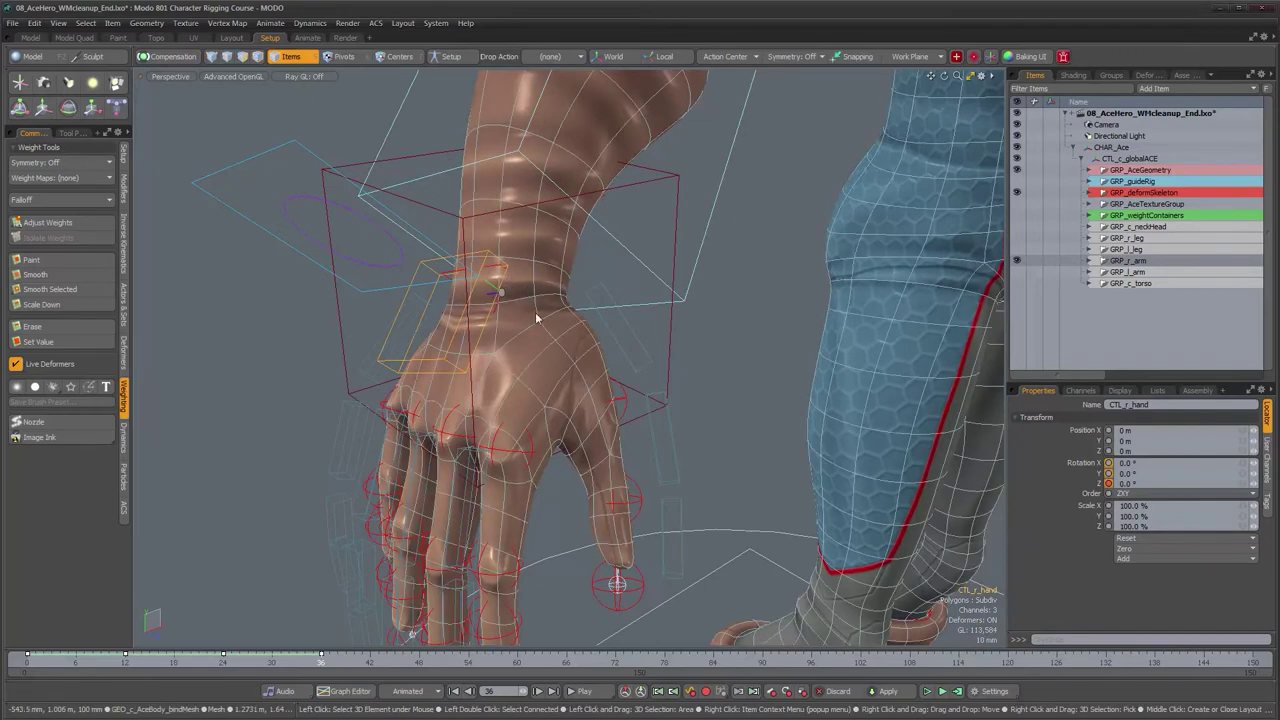
left_click(625, 402)
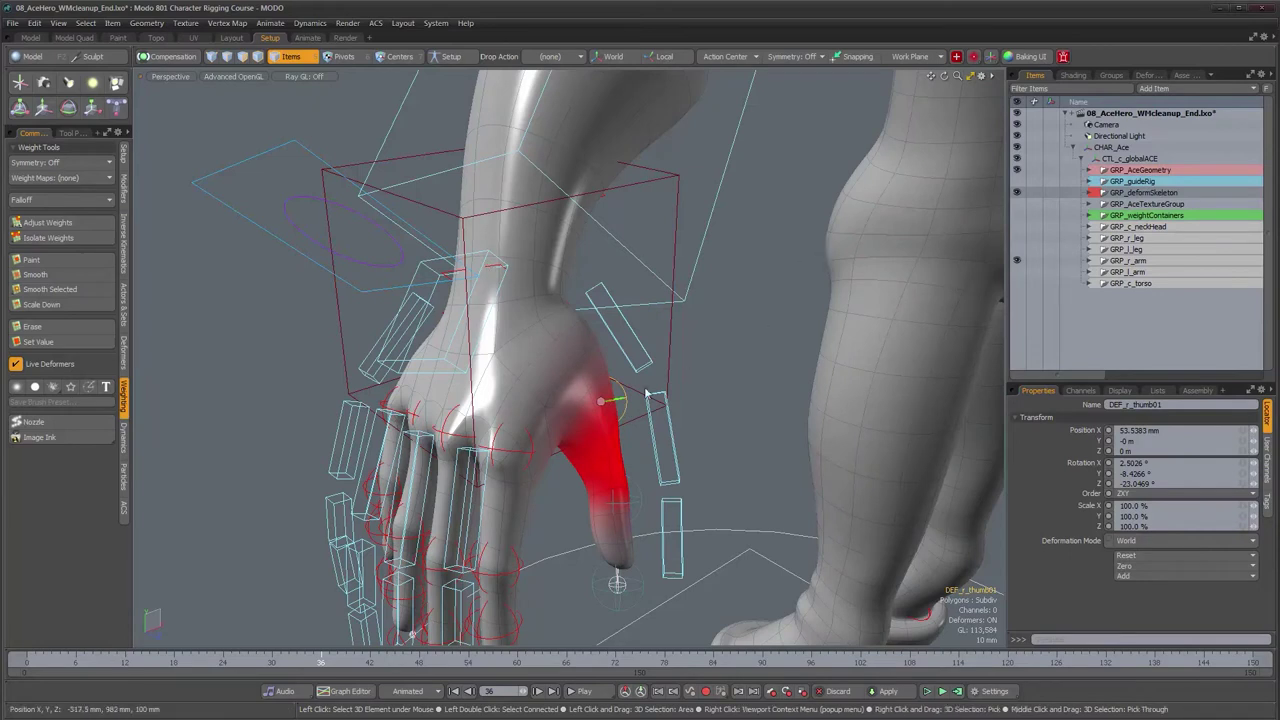
key("f")
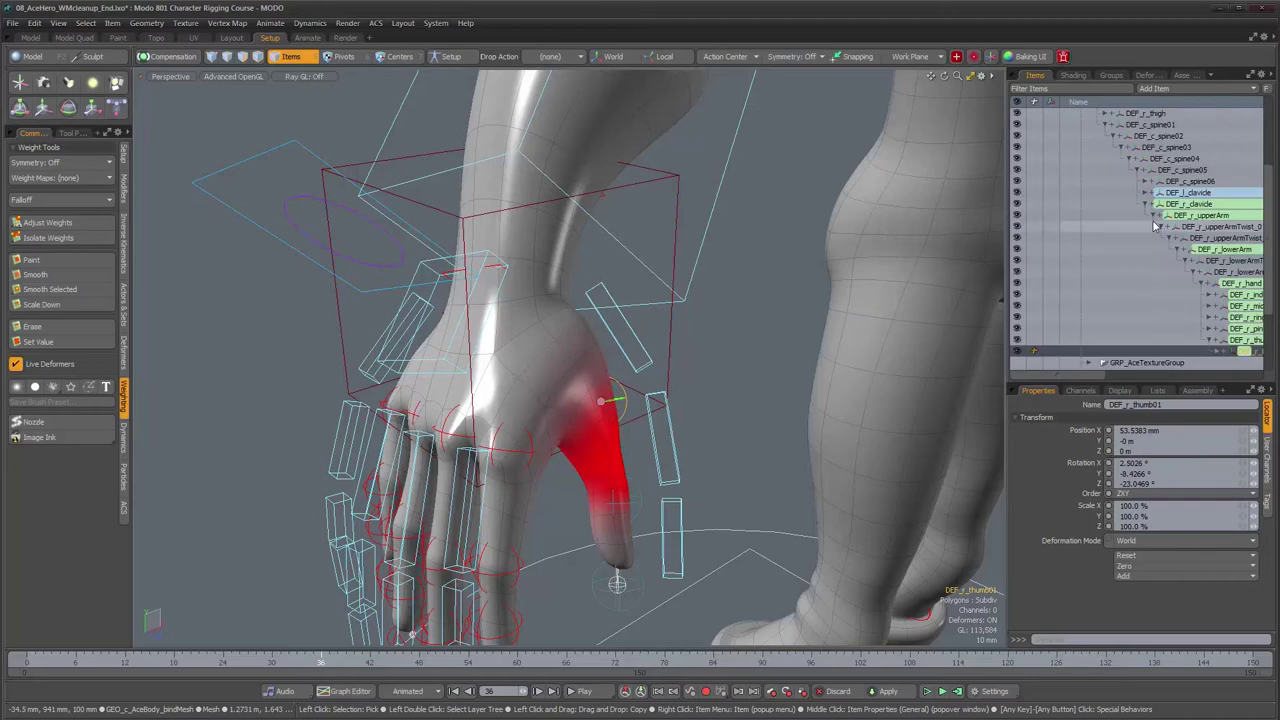
scroll(1188, 328, "down", 1)
left_click_drag(1100, 378, 1164, 376)
left_click(1091, 251)
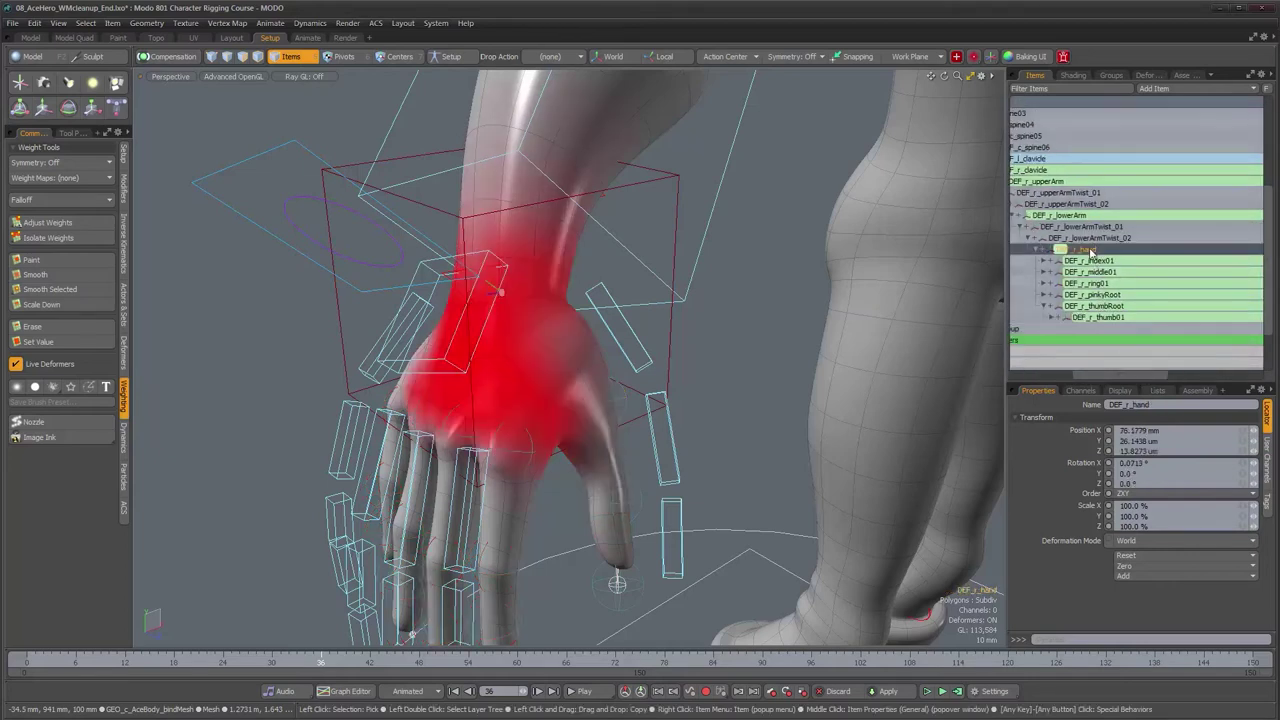
Step: Select the edge loops around the right forearm from the wrist up towards the elbow
left_click_drag(345, 288, 470, 266, "alt")
left_click_drag(660, 260, 598, 374, "alt+shift")
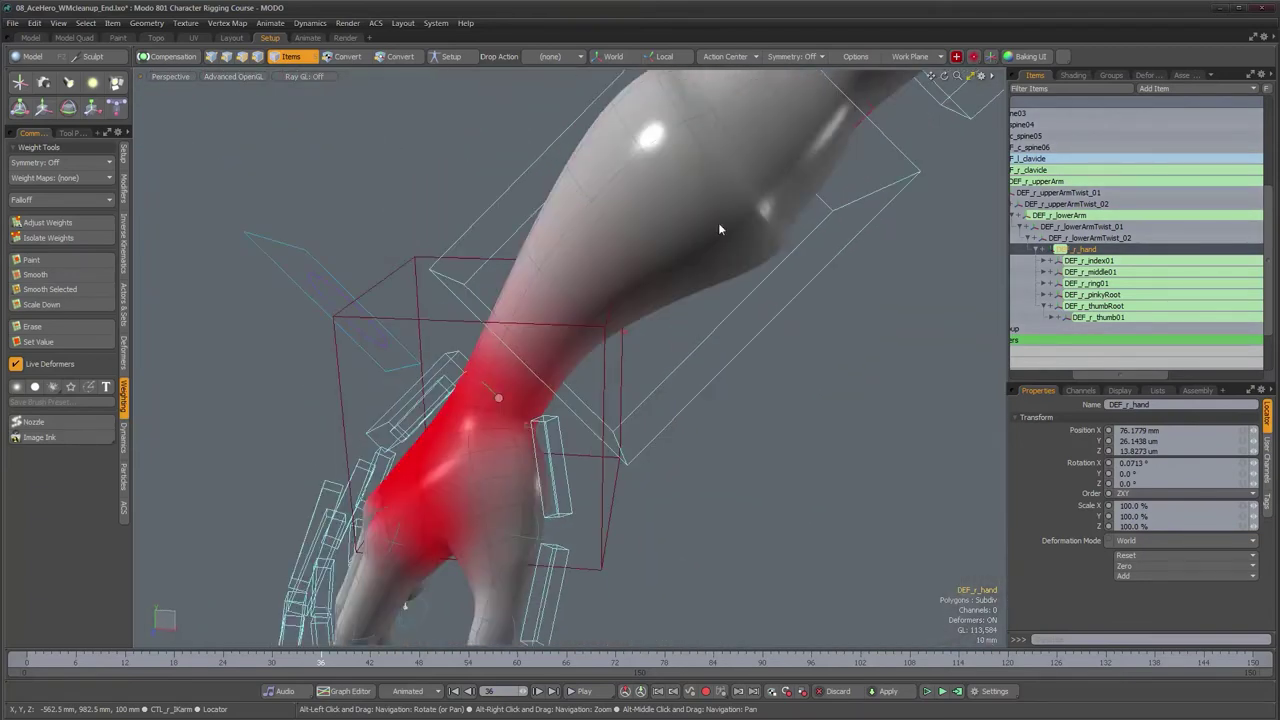
left_click_drag(734, 297, 677, 300, "alt")
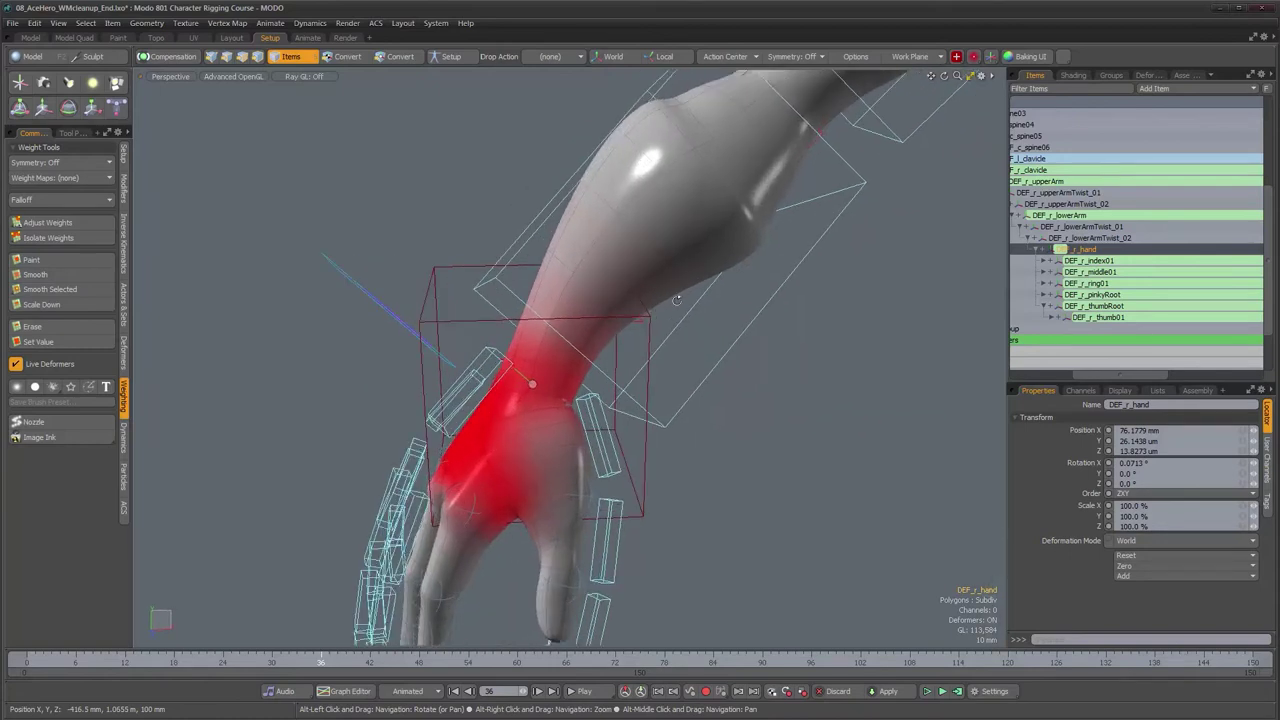
left_click(678, 292, "shift")
left_click_drag(748, 348, 592, 370, "alt")
scroll(655, 356, "down", 3)
scroll(611, 356, "up", 3)
key("2")
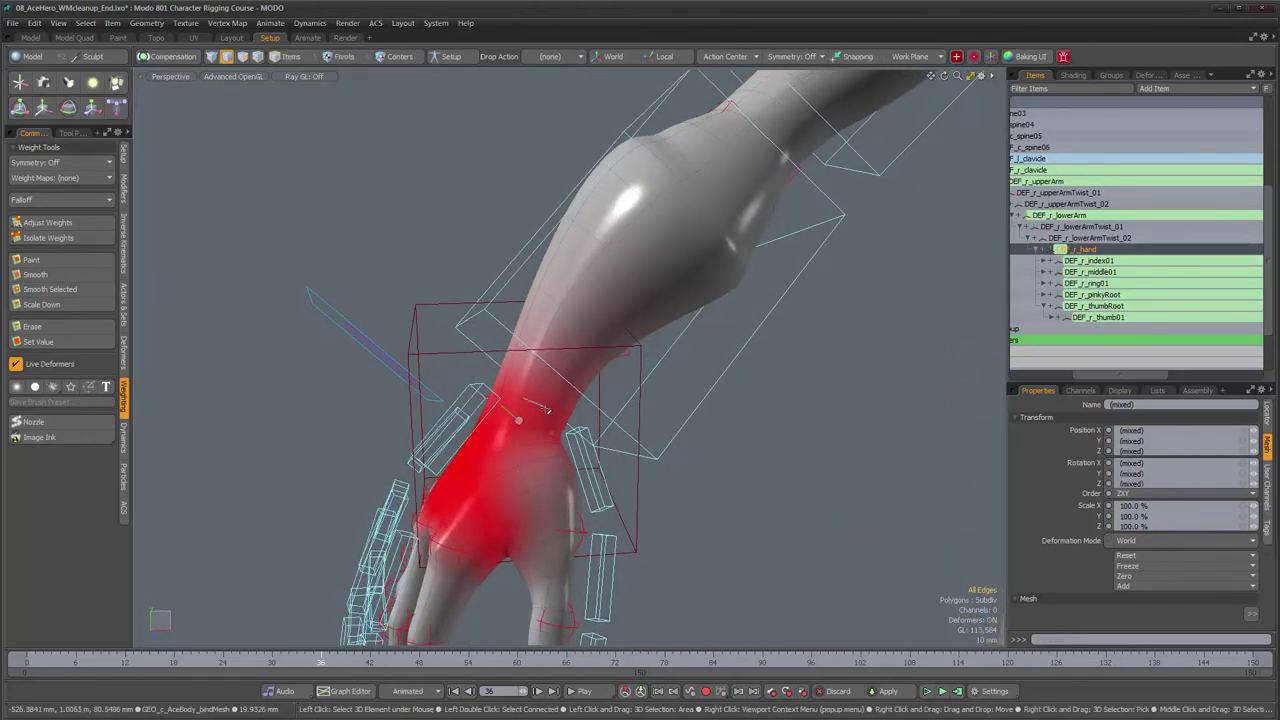
double_click(545, 408)
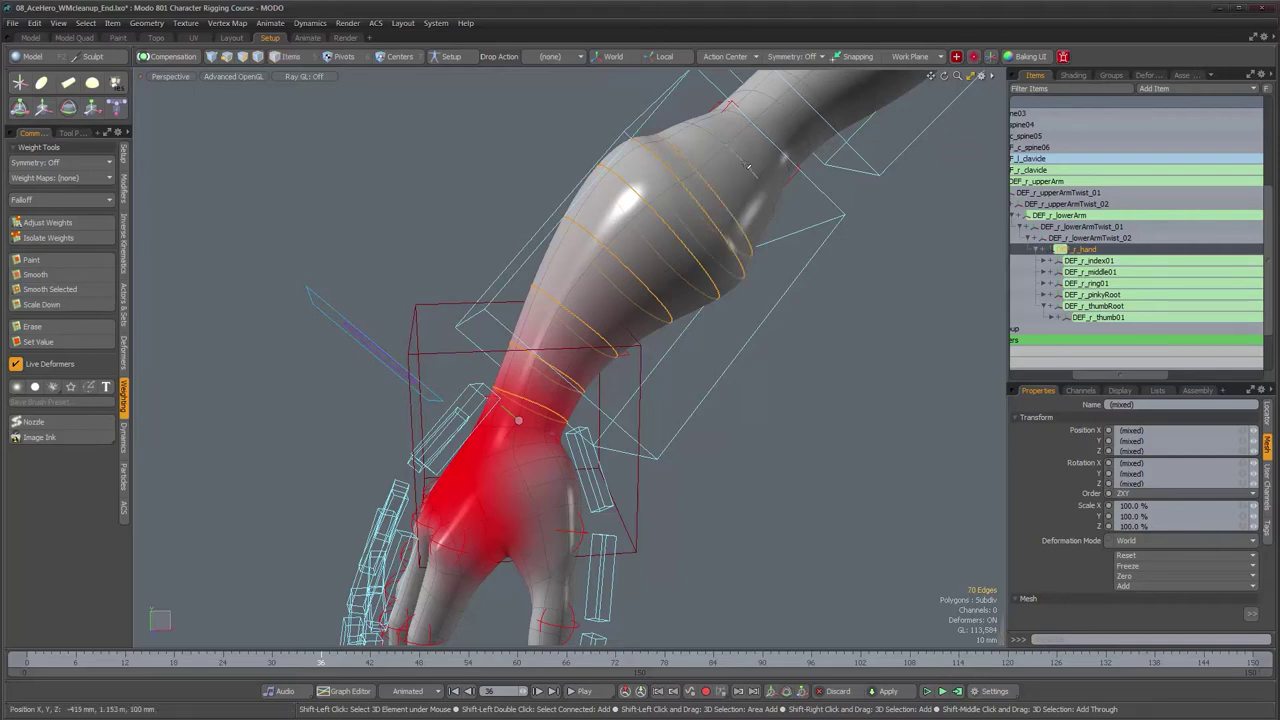
Step: Reduce the DEF_r_hand weight on the selected forearm edge loops to 0% with Adjust Weights
left_click_drag(838, 287, 686, 363, "alt")
left_click(89, 230)
left_click_drag(590, 384, 618, 372, "alt")
scroll(624, 328, "up", 2)
left_click_drag(624, 328, 486, 402, "alt")
left_click_drag(463, 485, 400, 485)
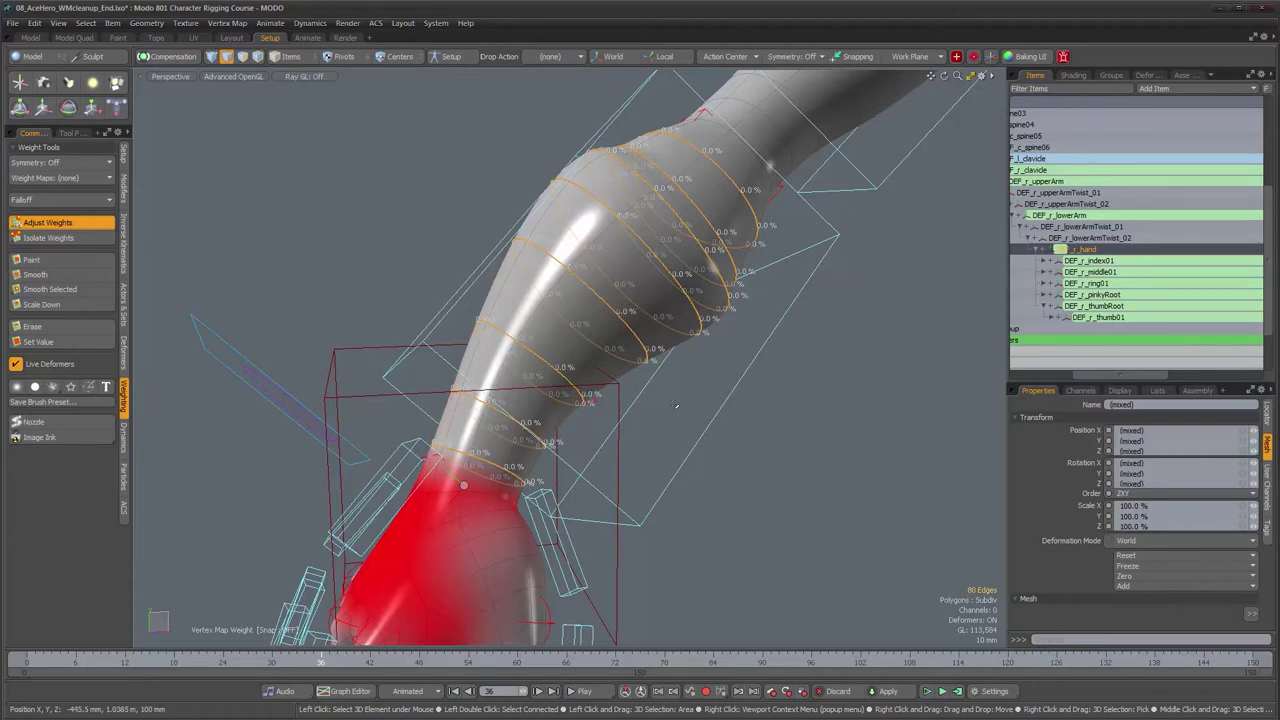
key("space")
Step: Scrub through the keyed hand rotation and inspect the wrist's deformation and weight falloff with the hand bent at frame 13
left_click_drag(55, 661, 256, 662)
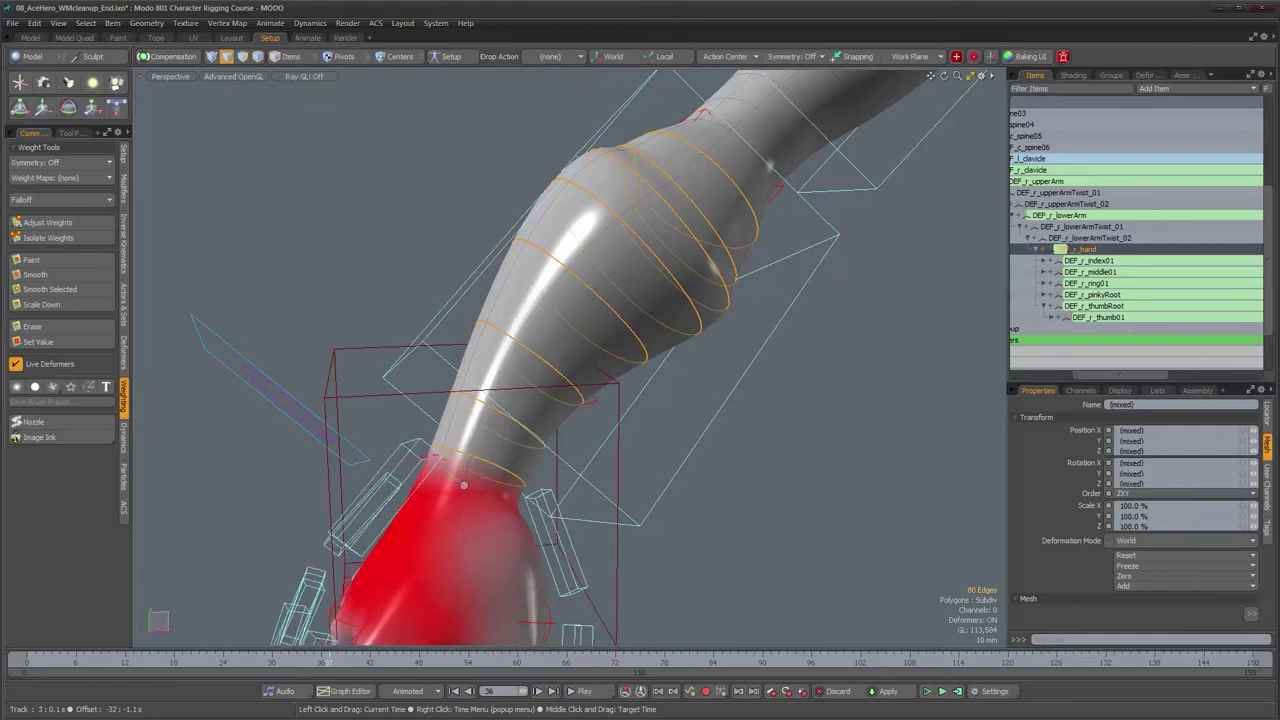
left_click_drag(370, 661, 43, 661)
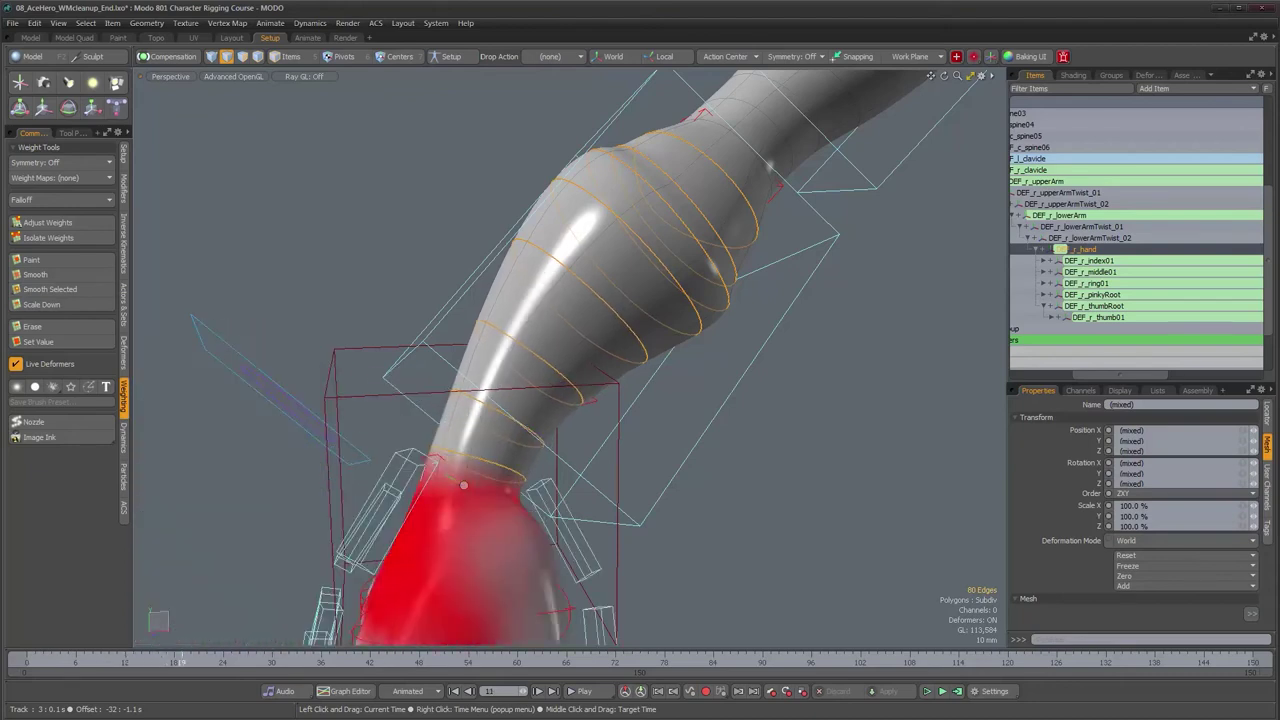
left_click_drag(208, 661, 160, 661)
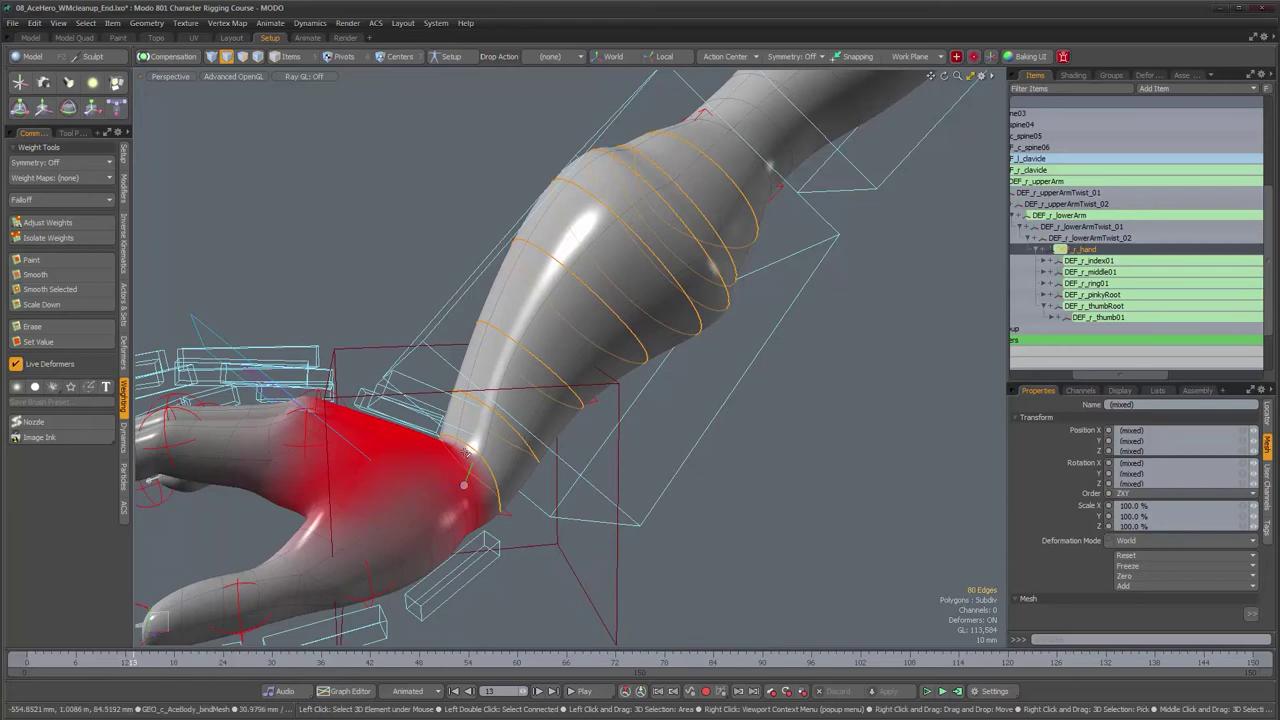
left_click_drag(507, 420, 486, 382, "alt")
left_click_drag(529, 482, 573, 477, "alt")
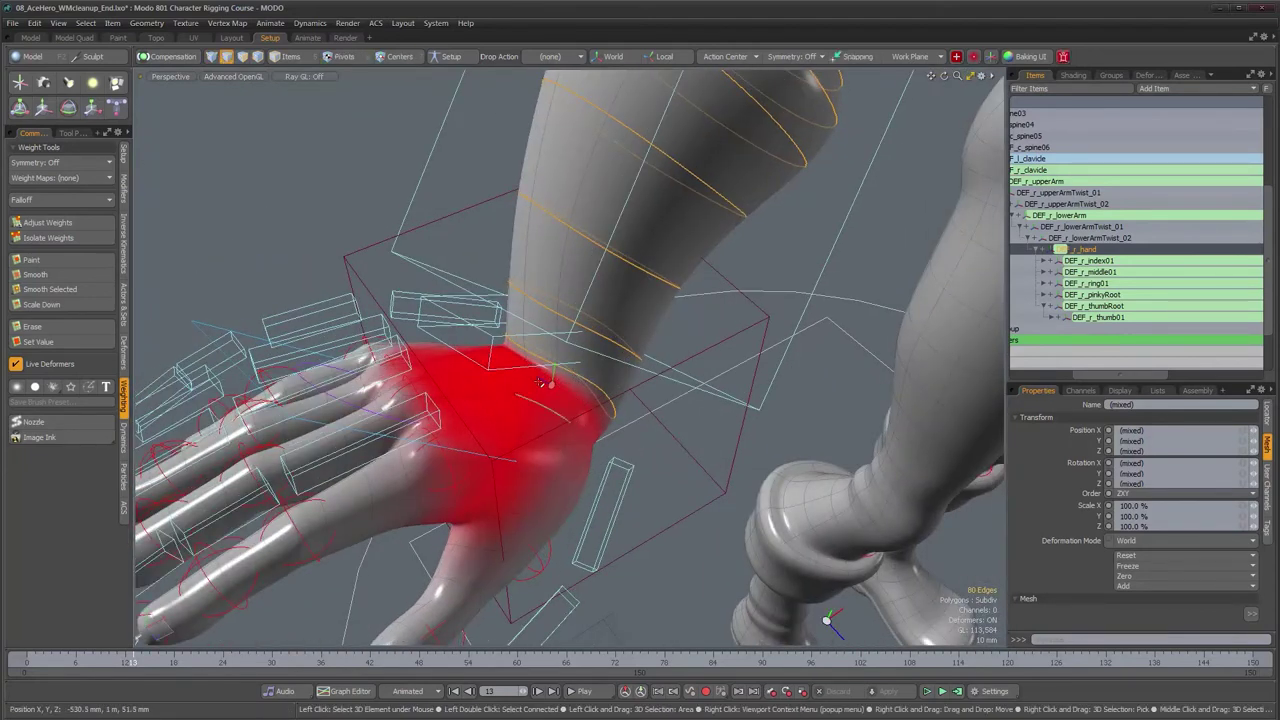
left_click_drag(545, 396, 544, 446, "alt")
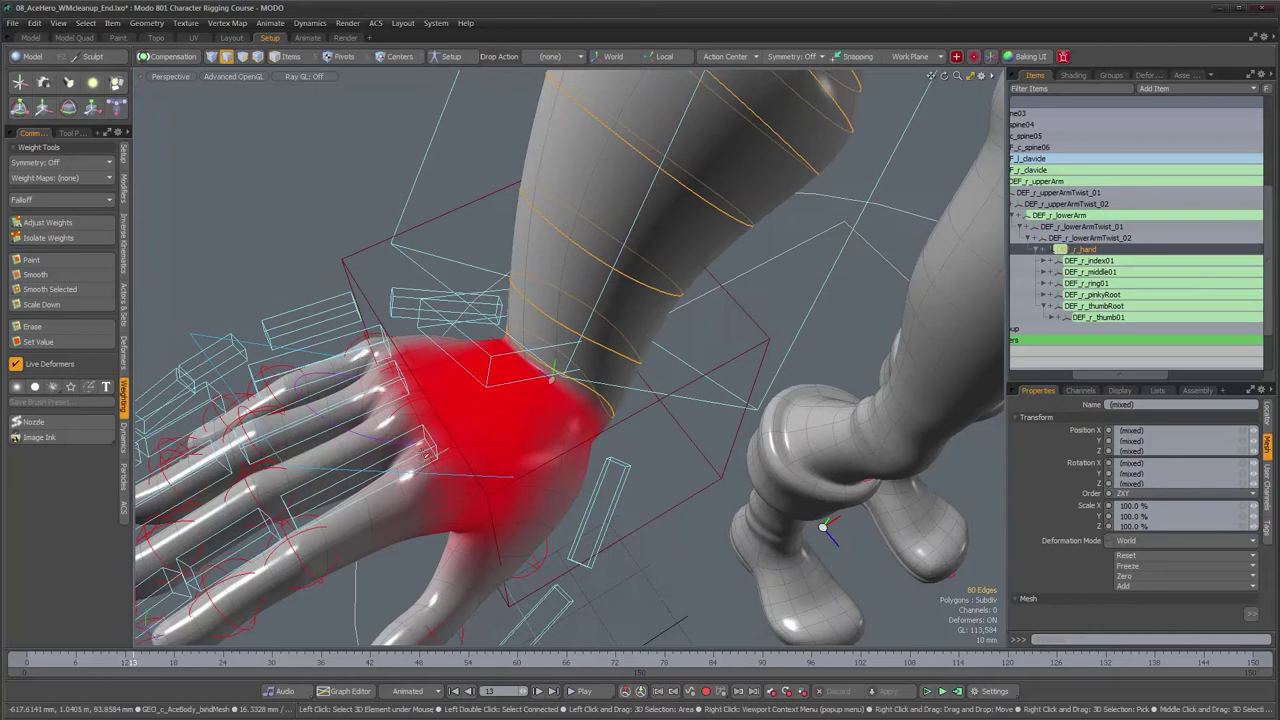
left_click_drag(505, 461, 580, 431, "alt")
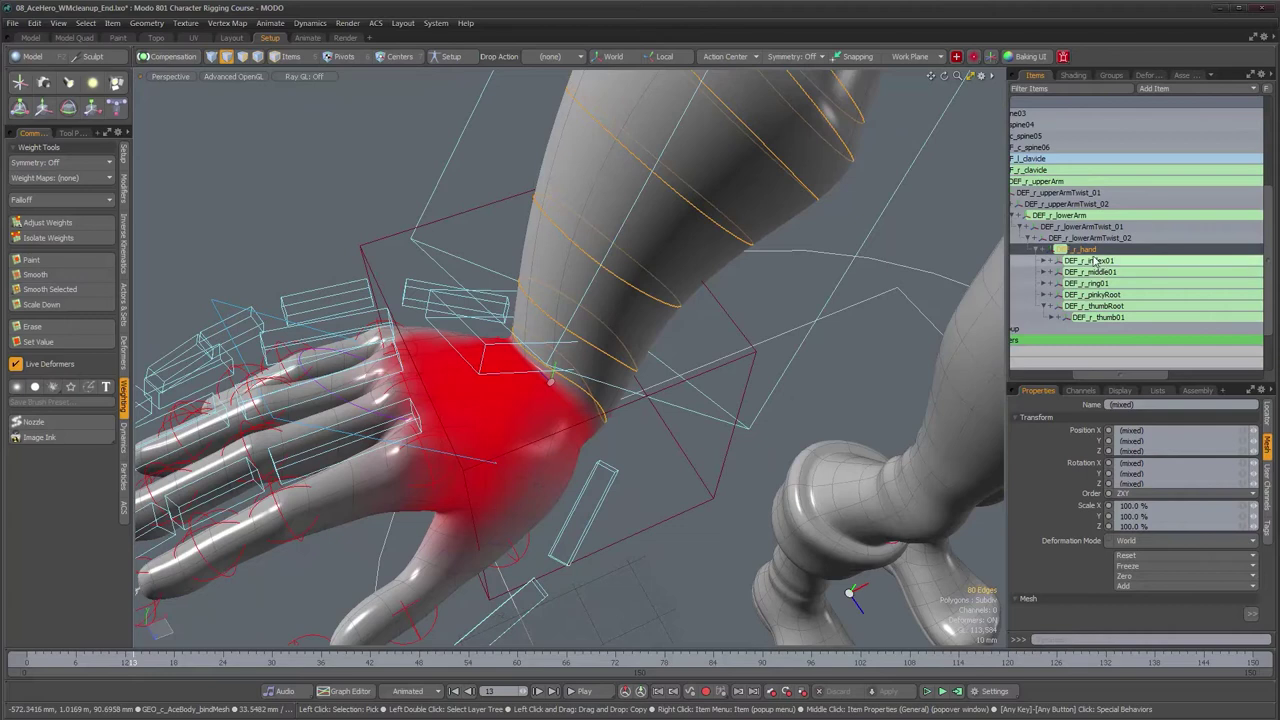
Step: Display the DEF_r_thumbRoot weights alone and reduce them on the selected forearm edge loops to 0% with Adjust Weights
left_click(1100, 307, "ctrl")
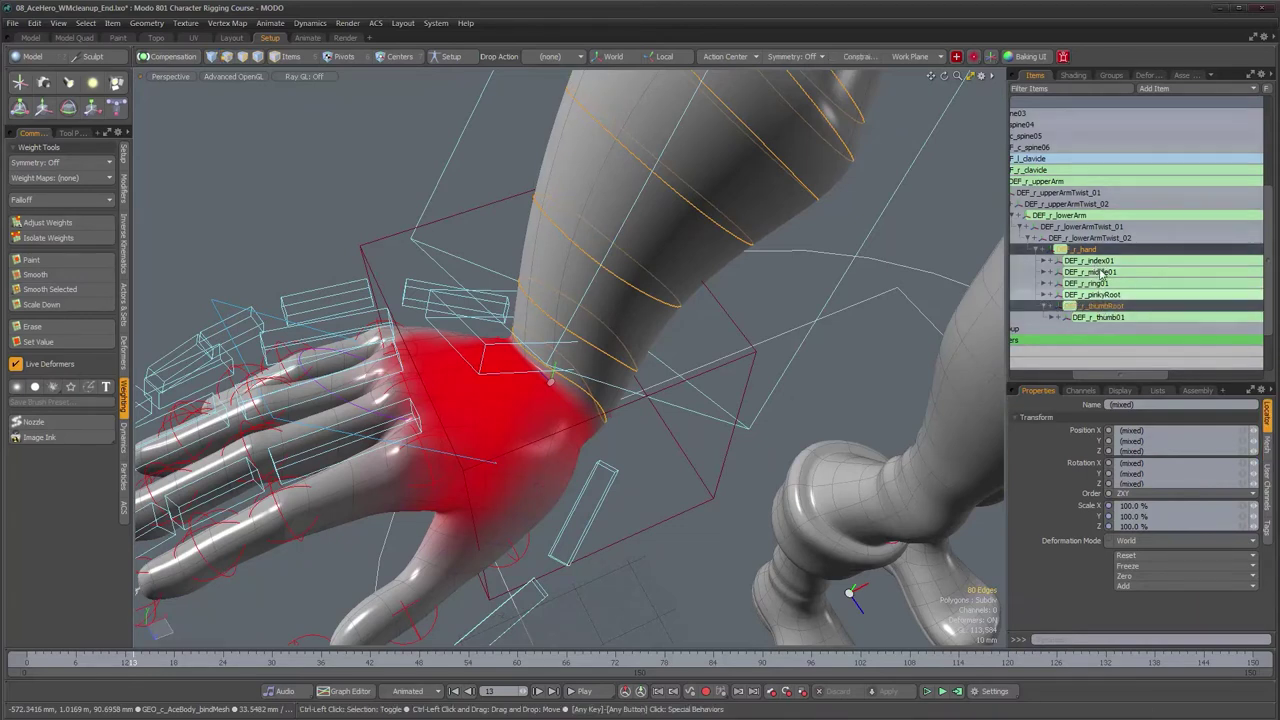
left_click(1081, 250, "ctrl")
left_click_drag(618, 432, 589, 365, "alt")
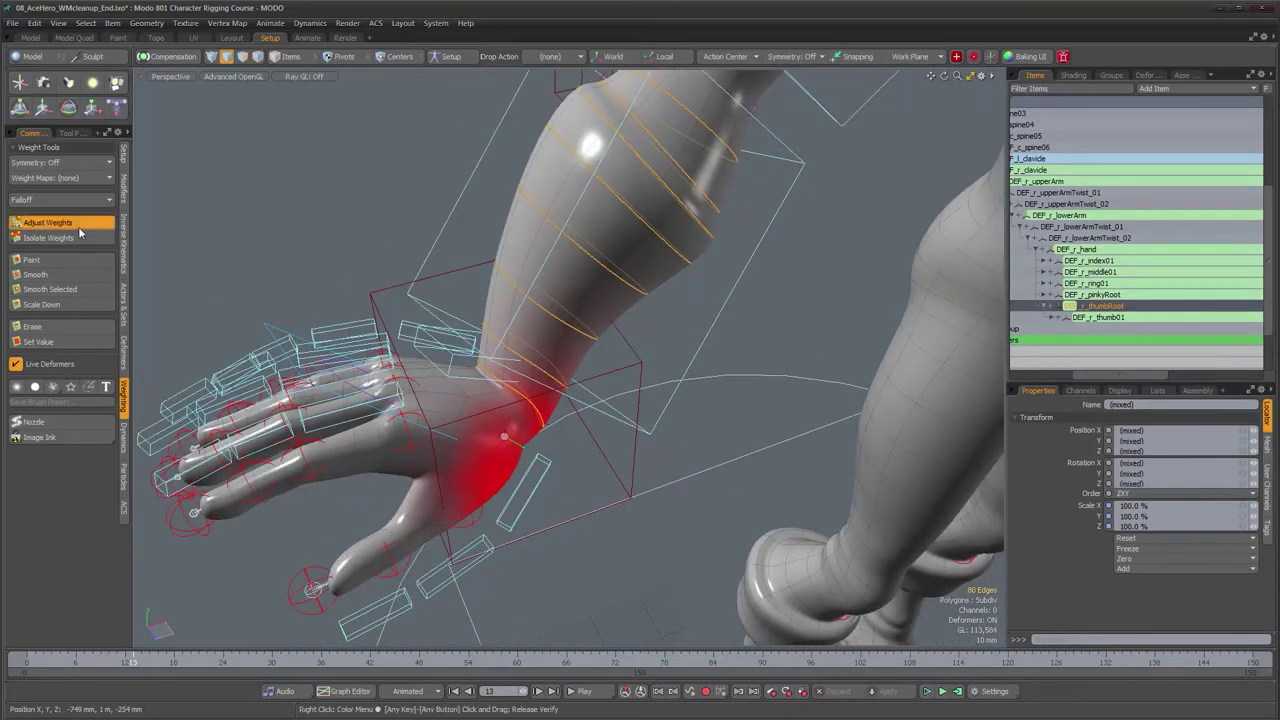
left_click_drag(412, 318, 502, 294, "alt")
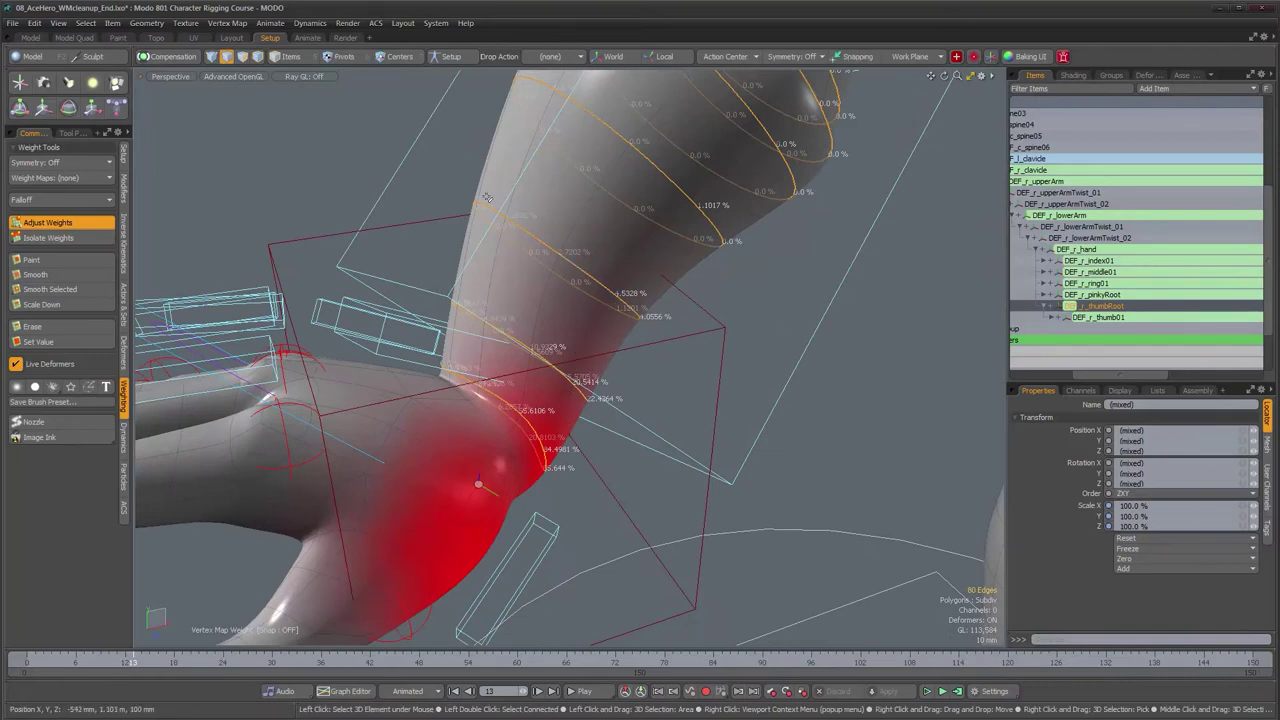
left_click_drag(502, 294, 477, 294)
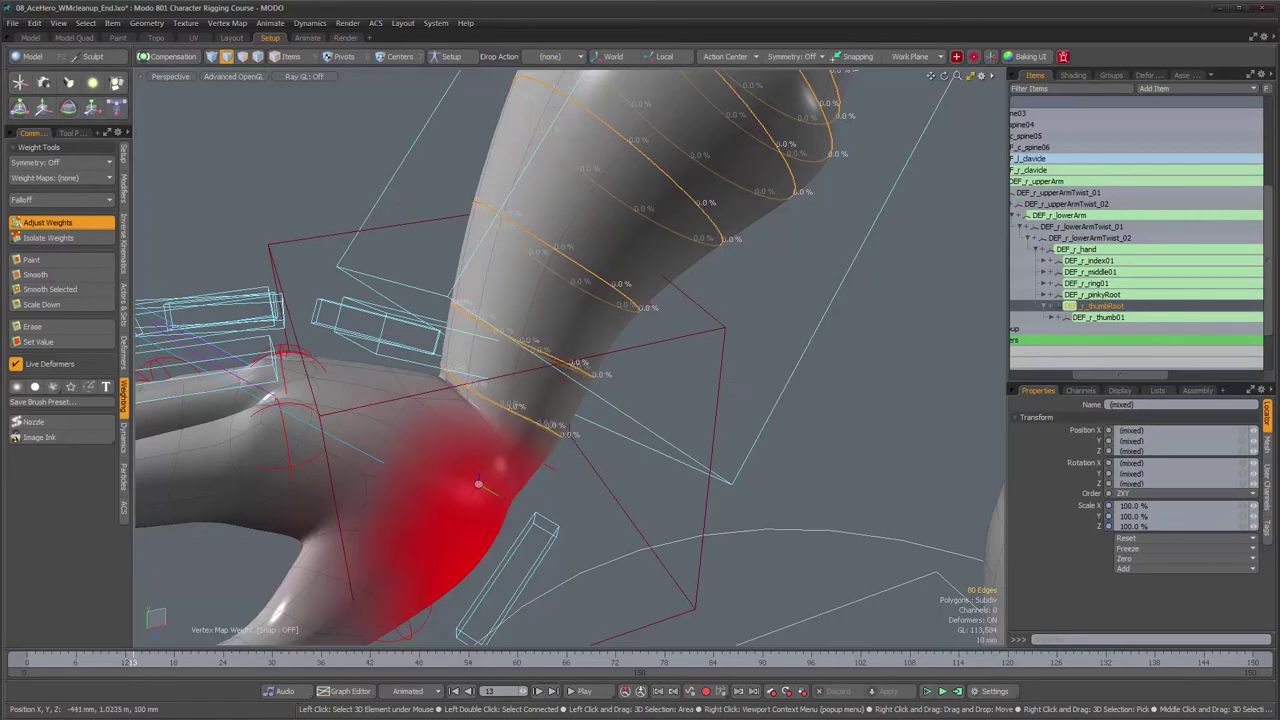
Step: Display the DEF_r_pinkyRoot weights alone and reduce them on the same forearm edge loops to 0% with Adjust Weights
left_click_drag(486, 488, 768, 330, "alt")
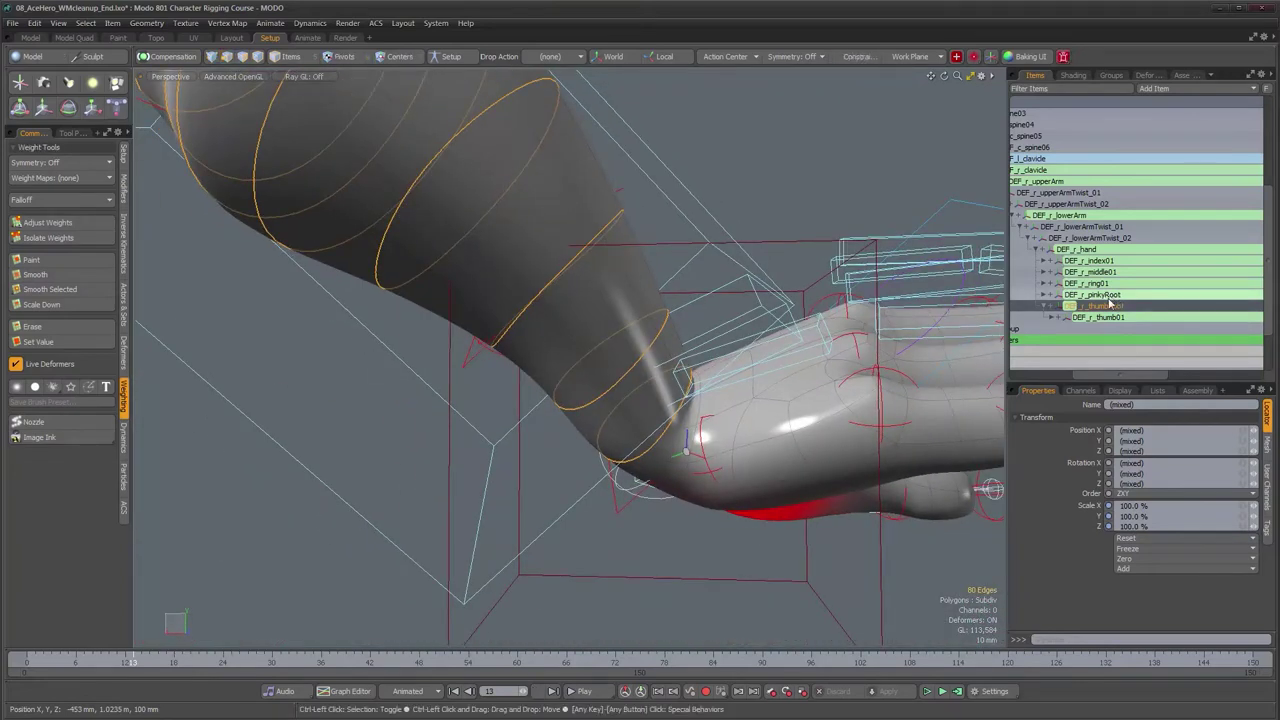
left_click(1109, 298, "ctrl")
left_click(1109, 307, "ctrl")
left_click_drag(714, 446, 712, 391, "alt")
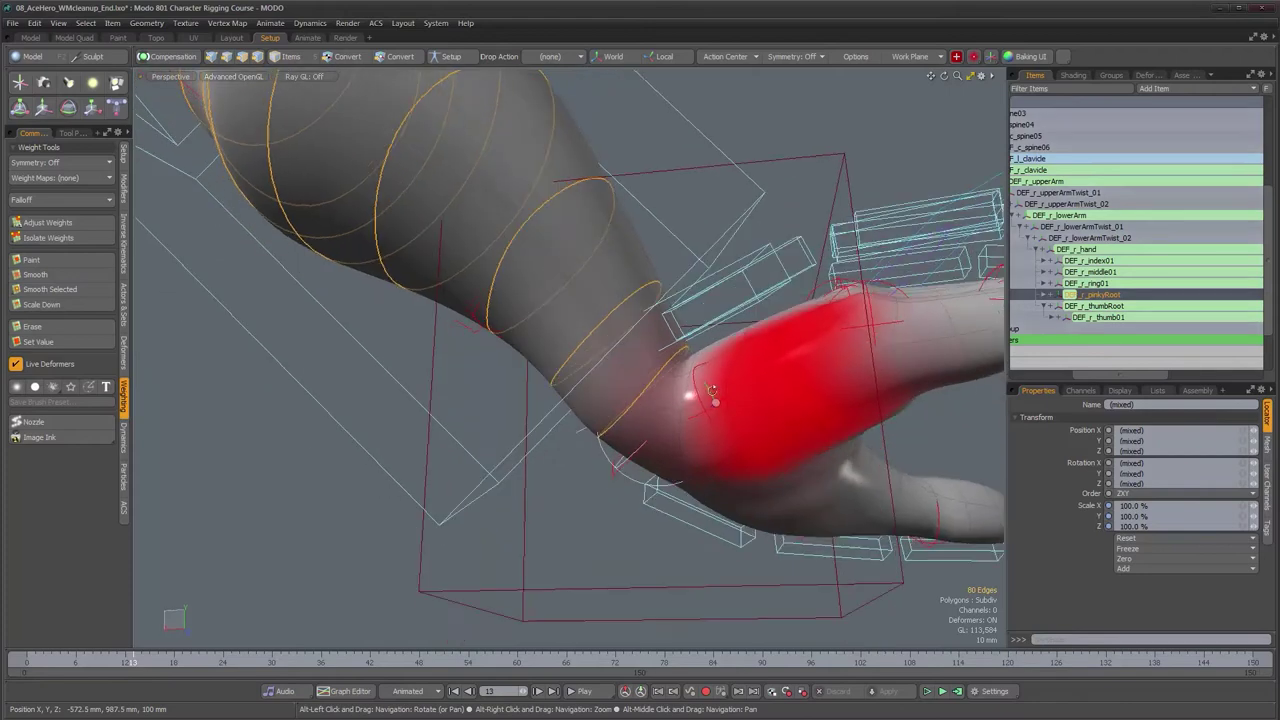
left_click(70, 223)
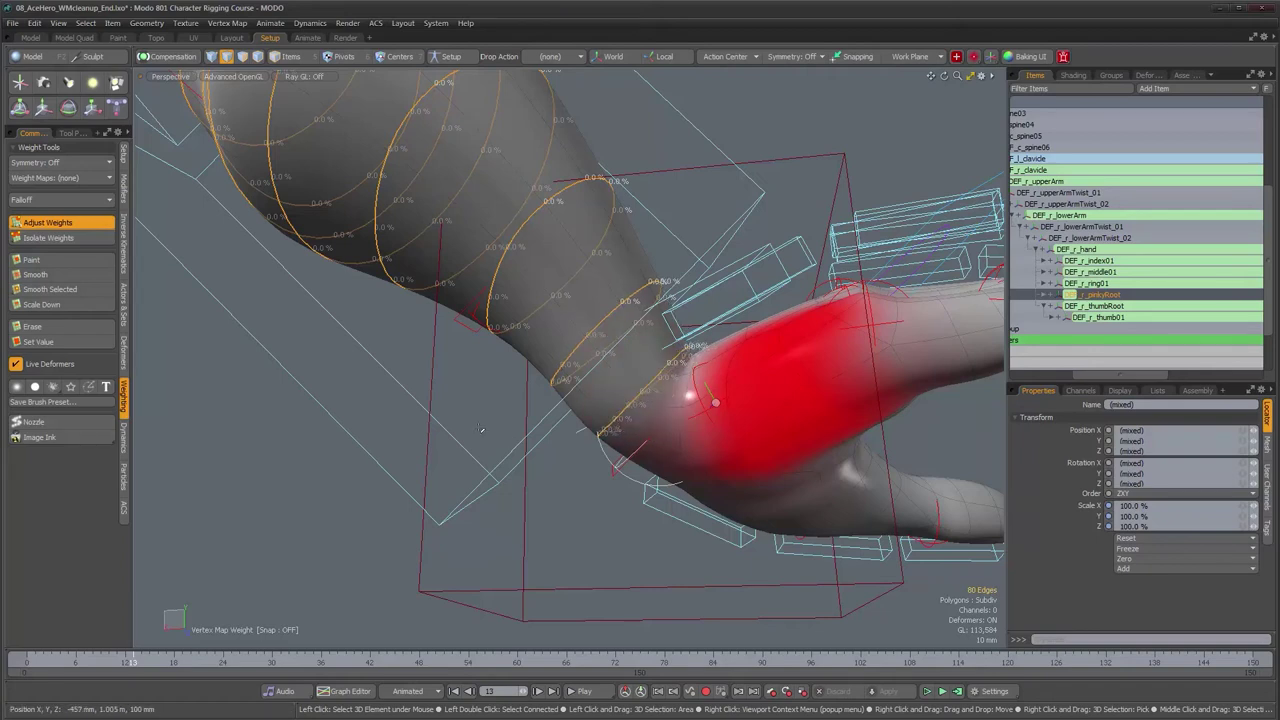
key("space")
Step: Go to frame 18, select only the edge loop around the right wrist and convert it to a vertex selection
left_click_drag(481, 429, 560, 507, "alt")
scroll(560, 507, "down", 2)
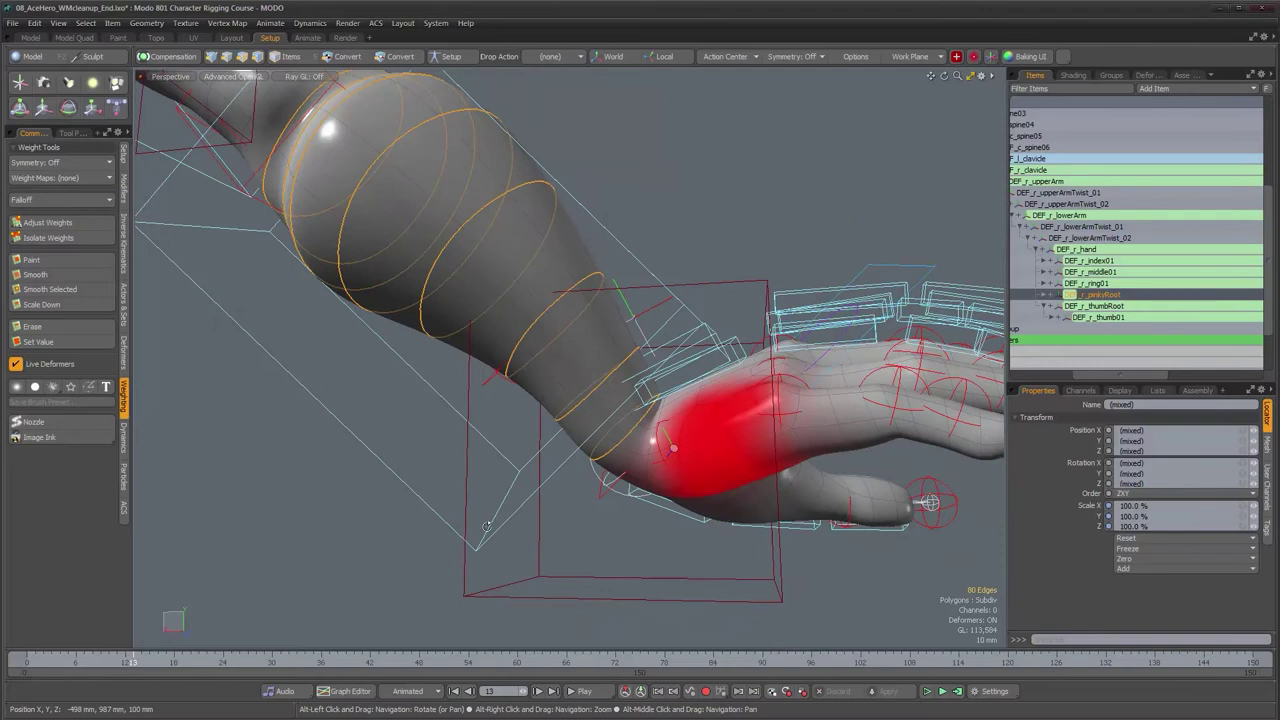
mouse_move(133, 662)
left_mouse_down()
mouse_move(35, 662)
mouse_move(321, 662)
mouse_move(149, 662)
mouse_move(215, 662)
mouse_move(174, 662)
left_mouse_up()
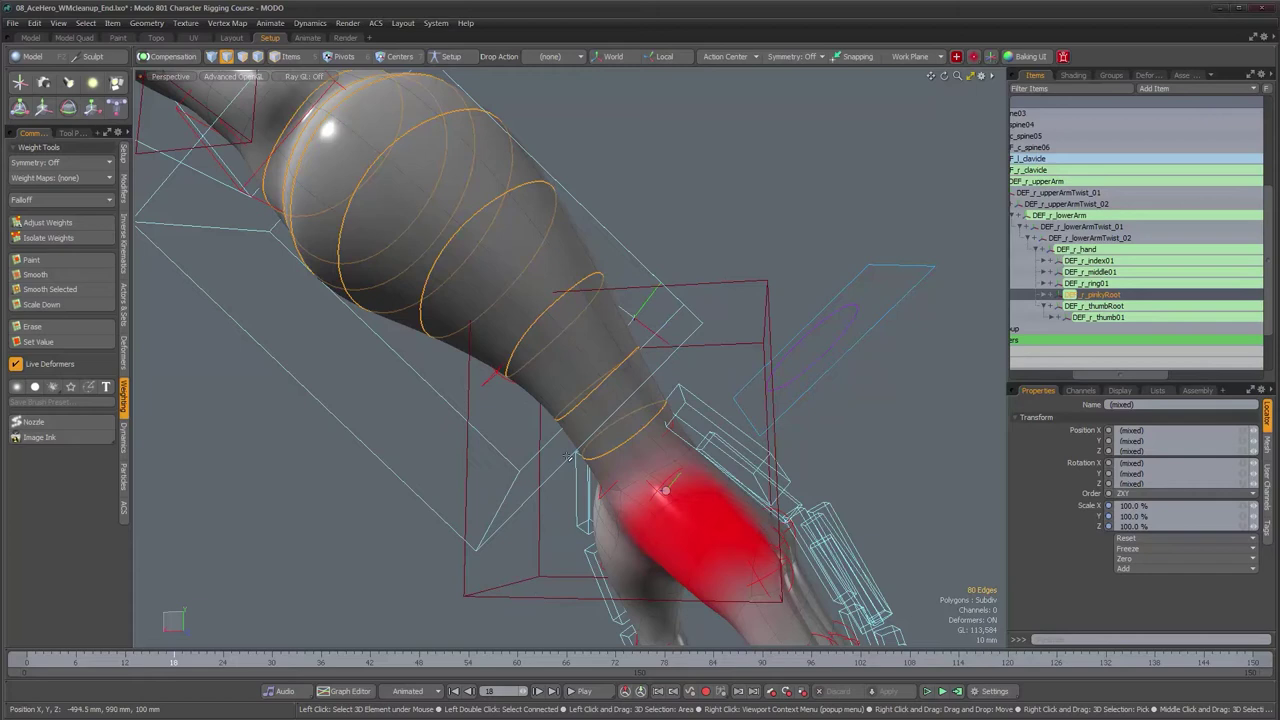
double_click(632, 442)
left_click_drag(632, 444, 638, 418, "alt")
key("alt+1")
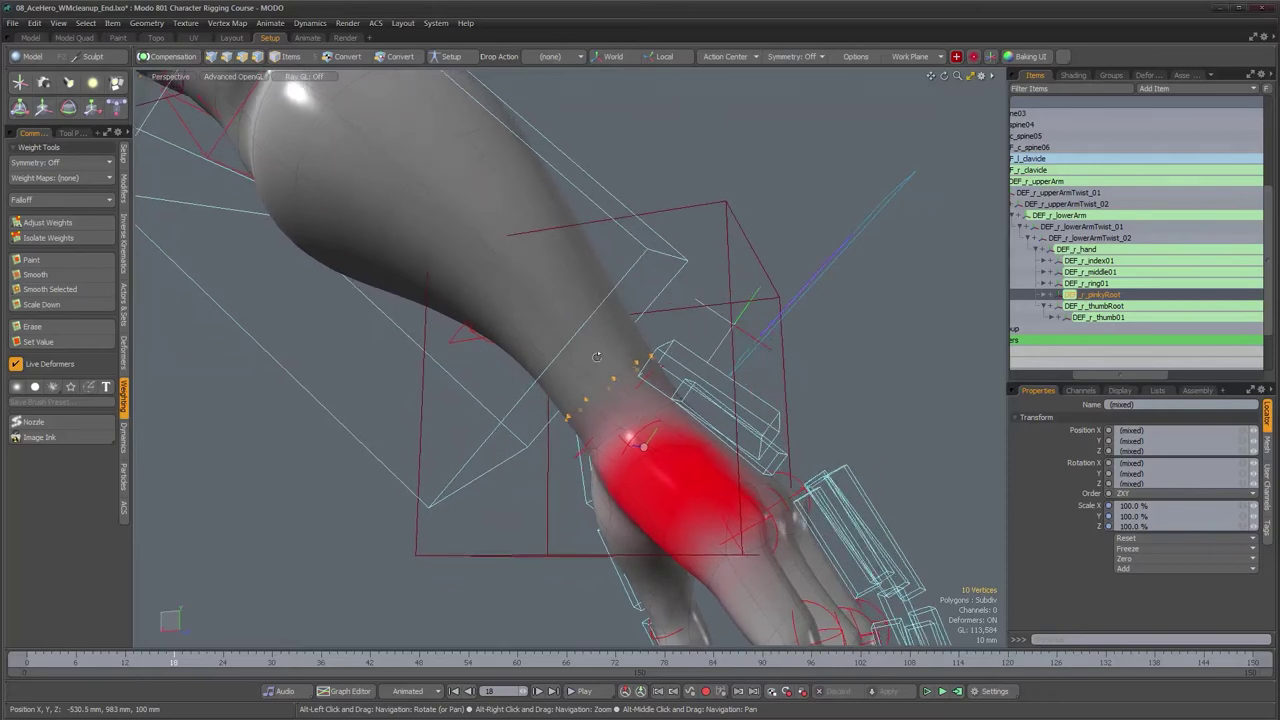
left_click(402, 24)
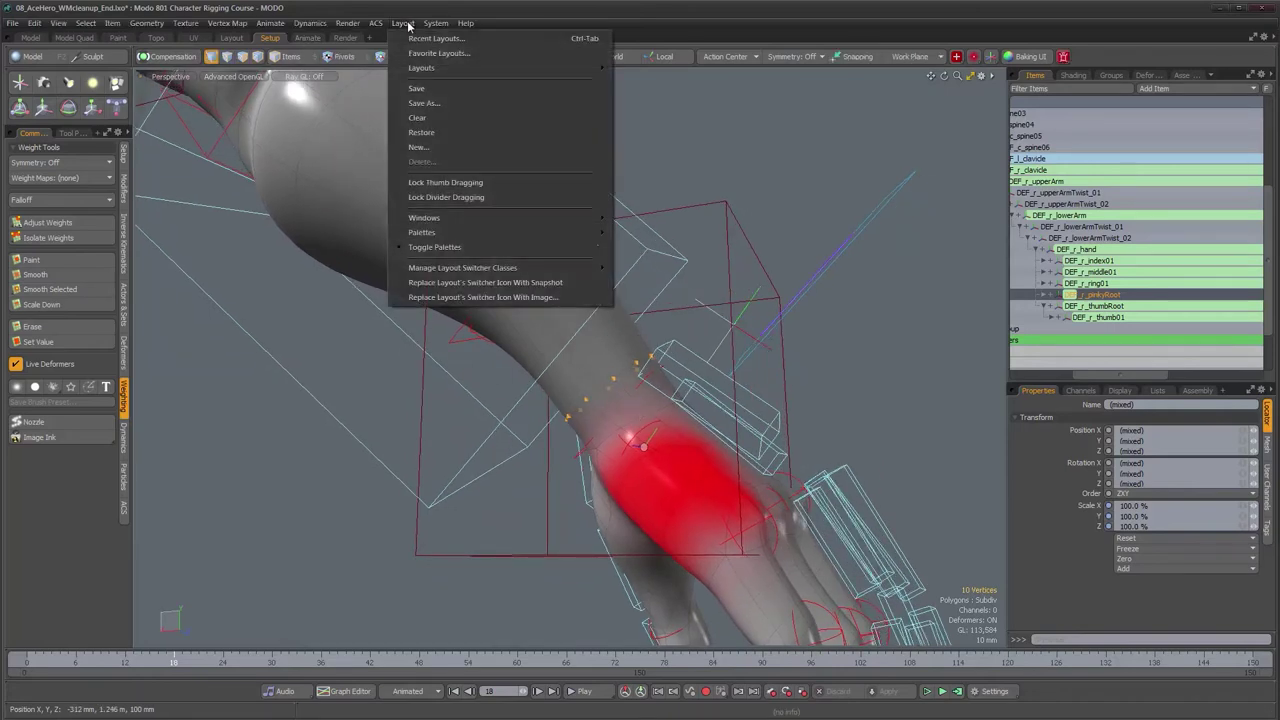
mouse_move(460, 231)
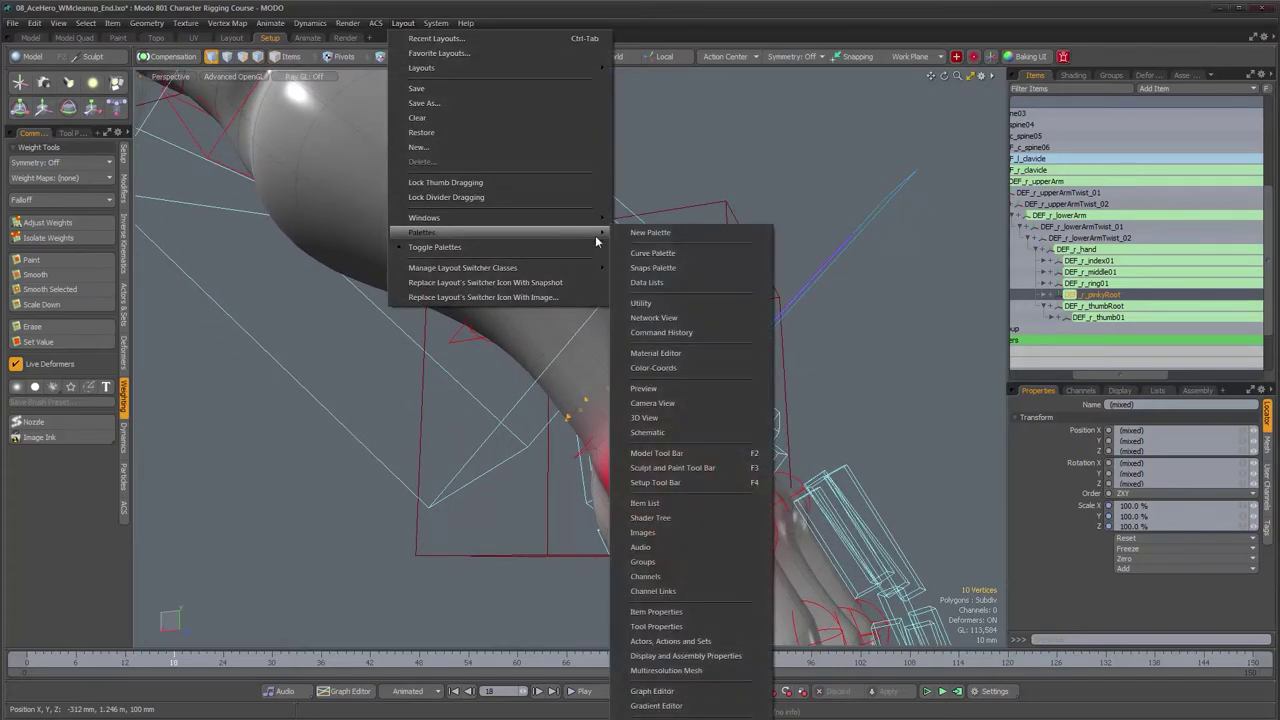
left_click(670, 287)
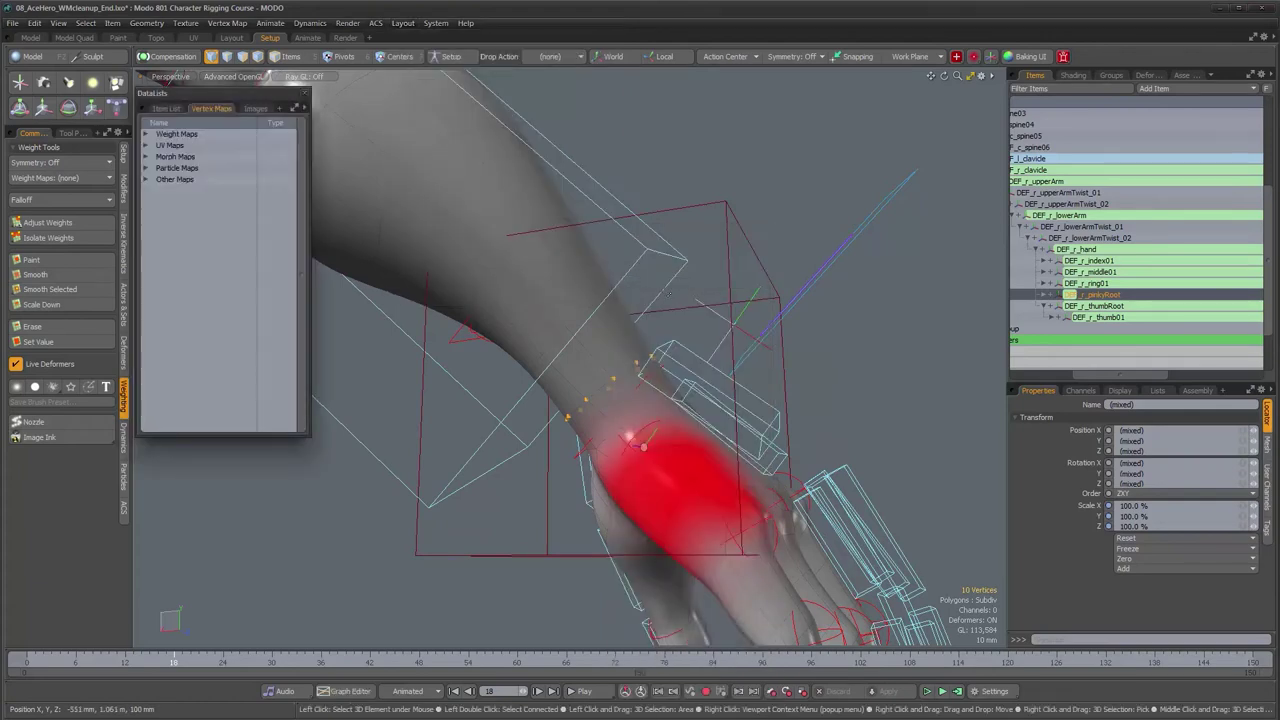
left_click(305, 93)
Step: Open the Utility palette and show the Info list for the selected wrist vertices
left_click(405, 24)
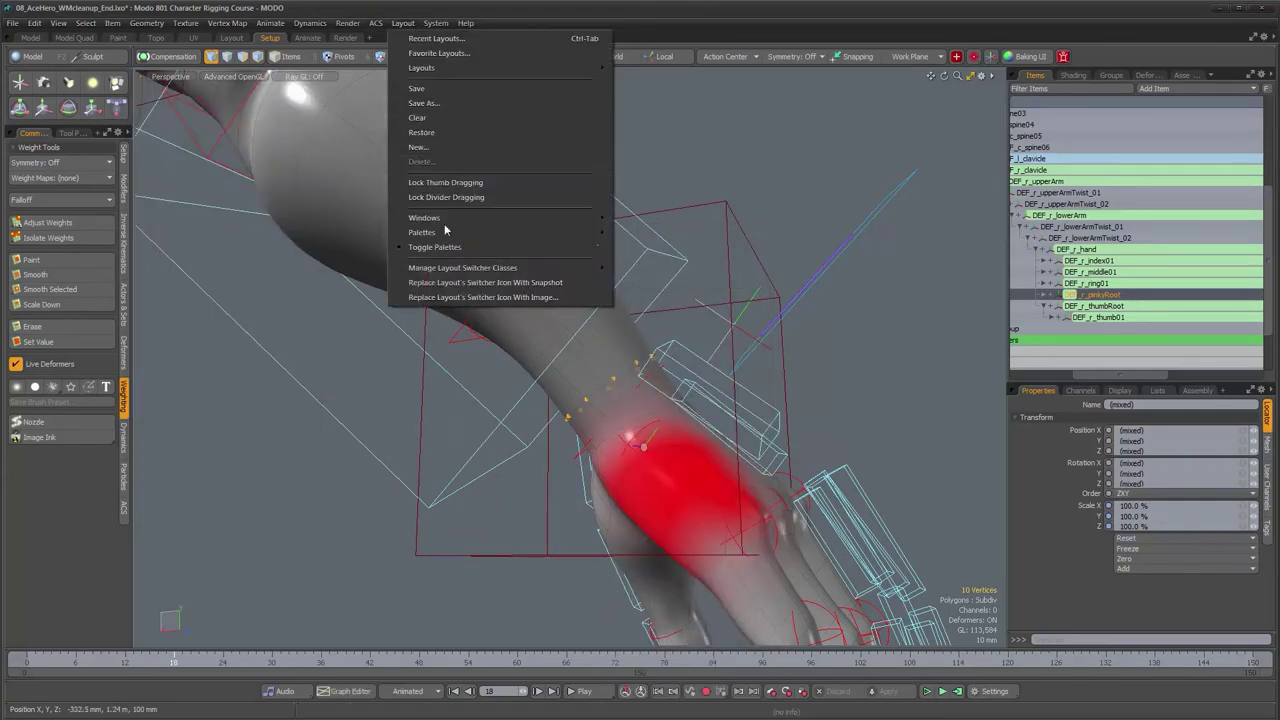
mouse_move(453, 233)
left_click(643, 306)
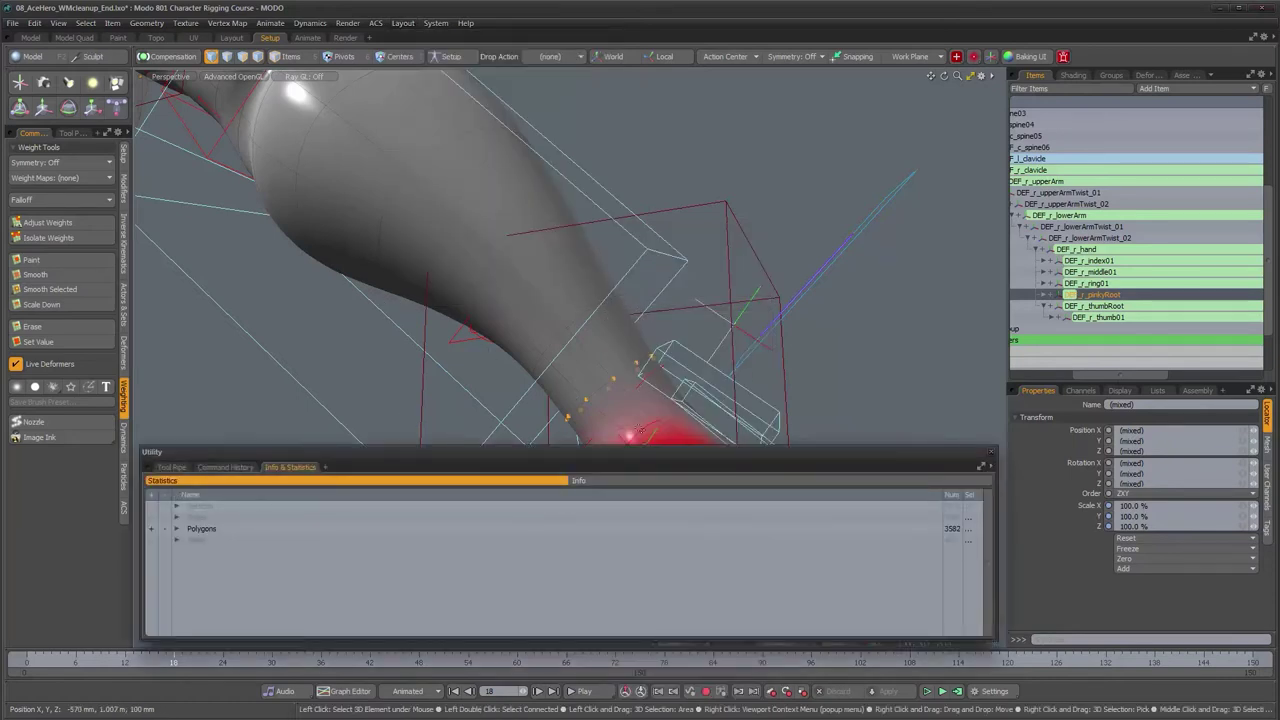
left_click(605, 480)
middle_click_drag(632, 372, 628, 352, "alt")
left_click_drag(628, 352, 593, 329, "alt")
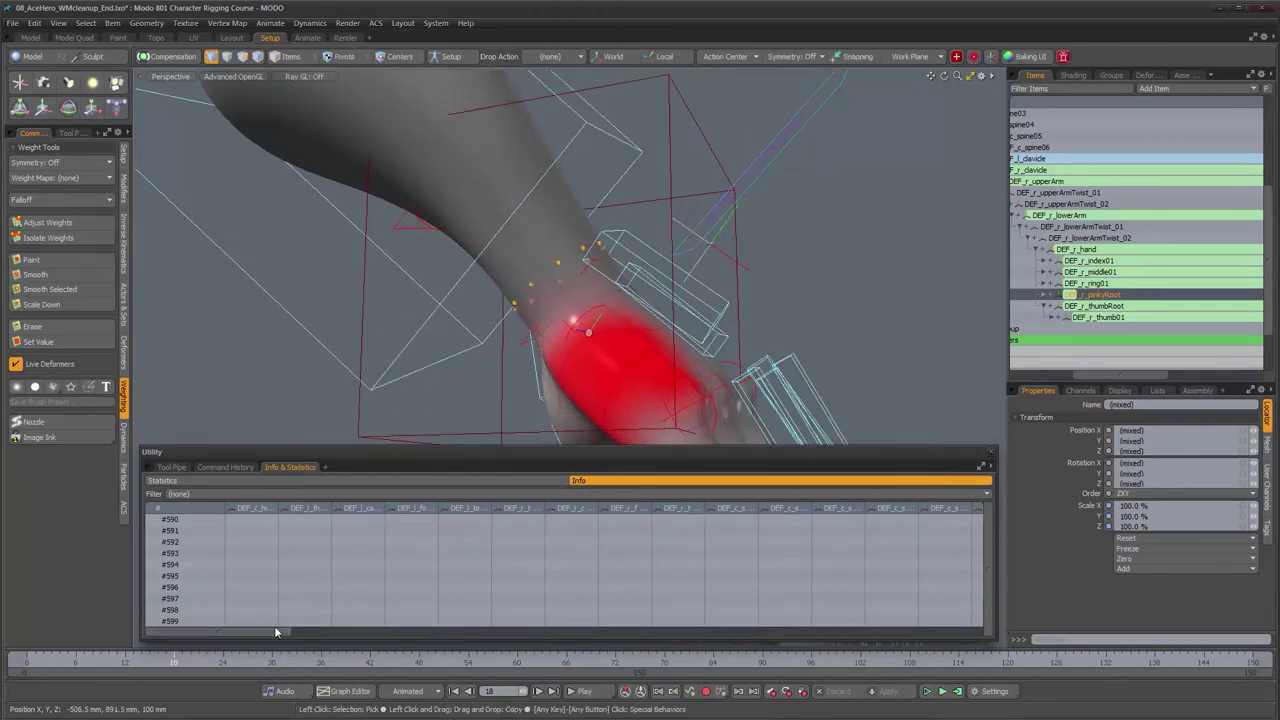
Step: Read the wrist vertices' values across the joint weight maps, widening the DEF_r_hand and DEF_r_lowerArm columns to show their full names
left_click_drag(277, 631, 627, 647)
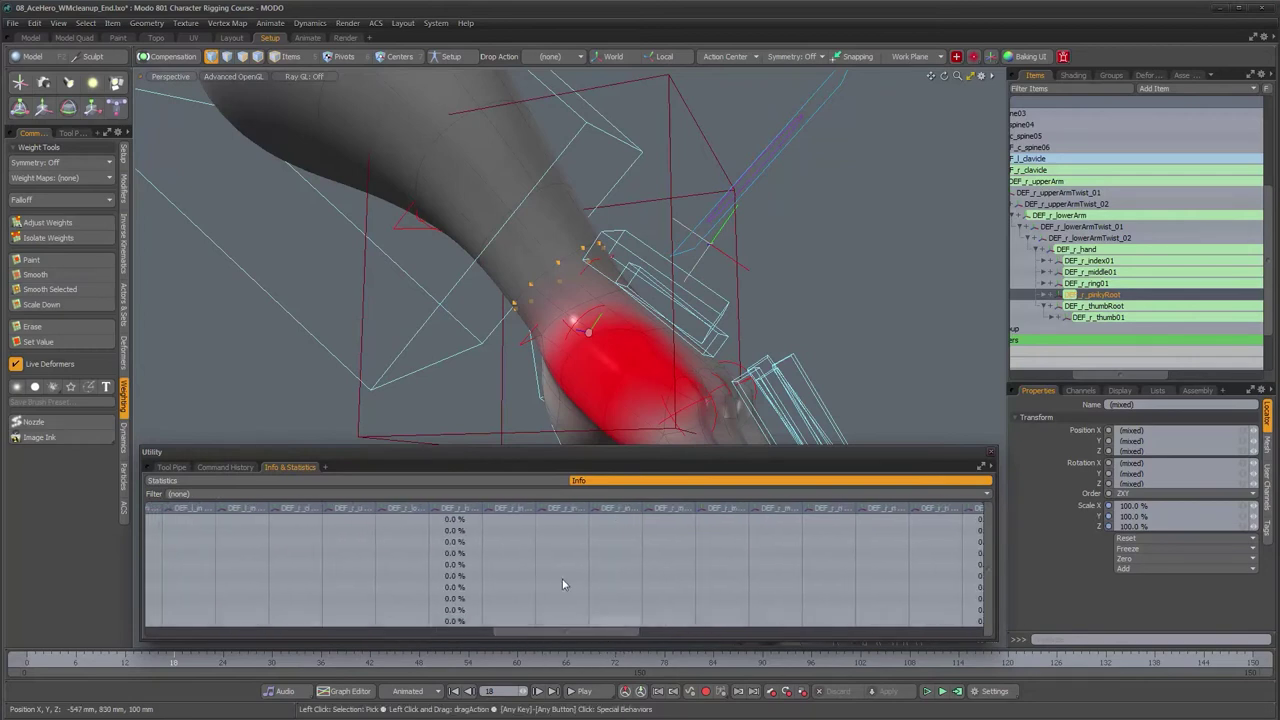
left_click_drag(484, 508, 513, 511)
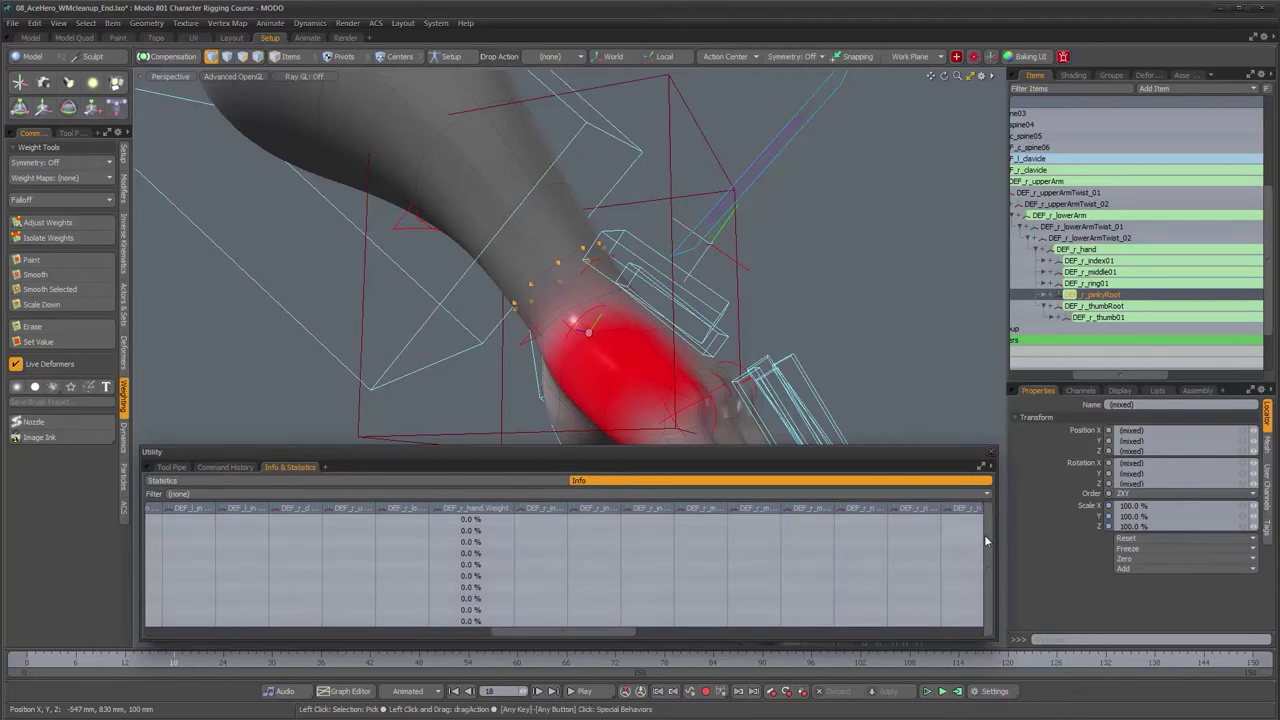
left_click_drag(587, 635, 766, 635)
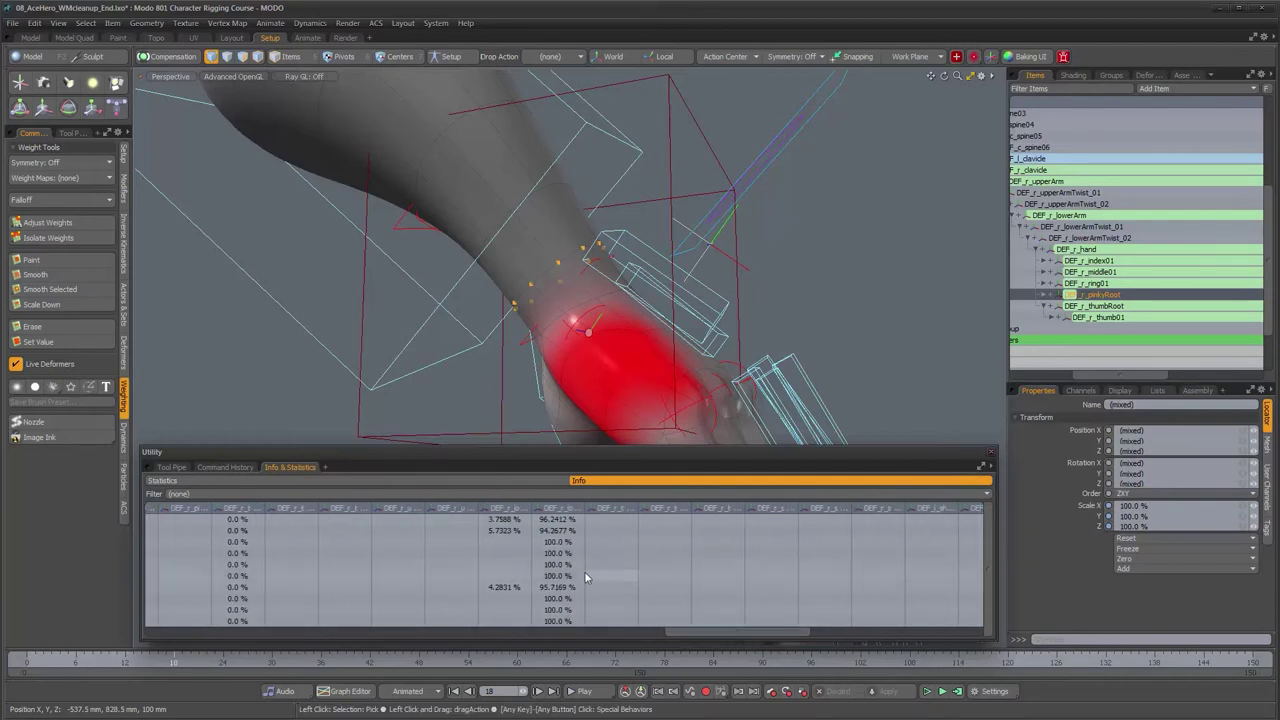
left_click_drag(533, 508, 582, 508)
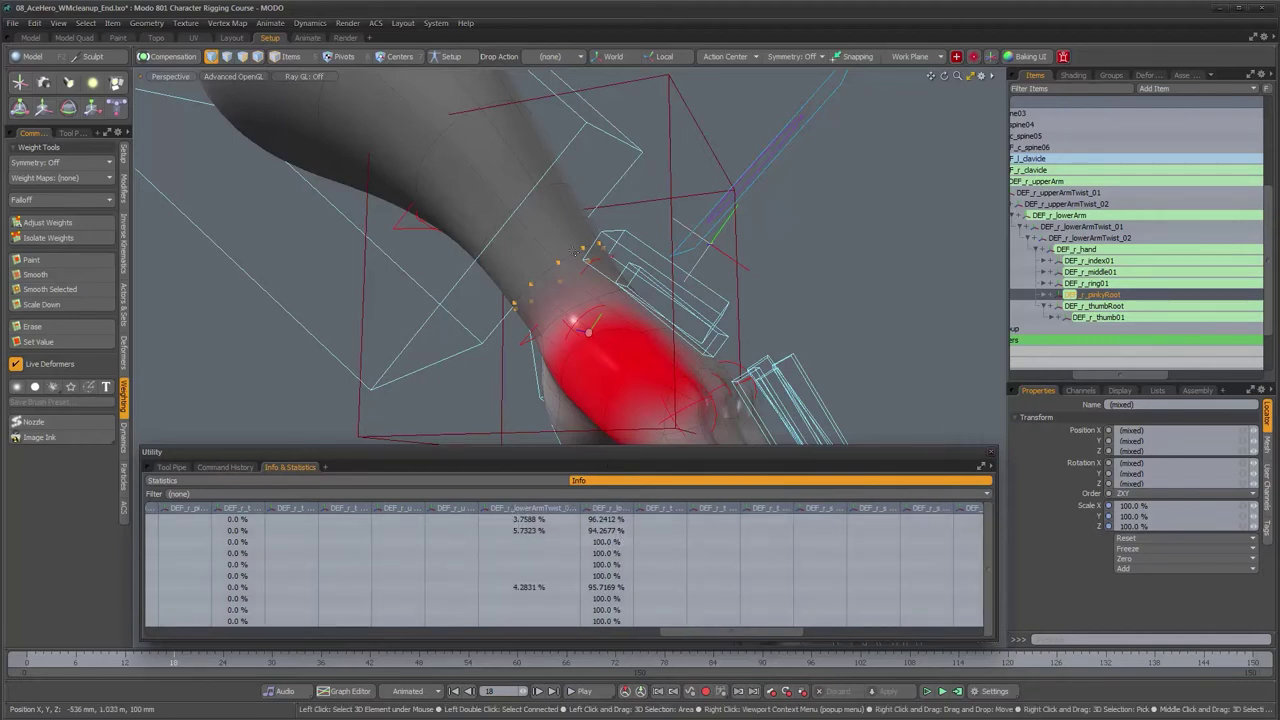
mouse_move(582, 340)
left_mouse_down("alt")
mouse_move(605, 338)
mouse_move(597, 345)
left_mouse_up("alt")
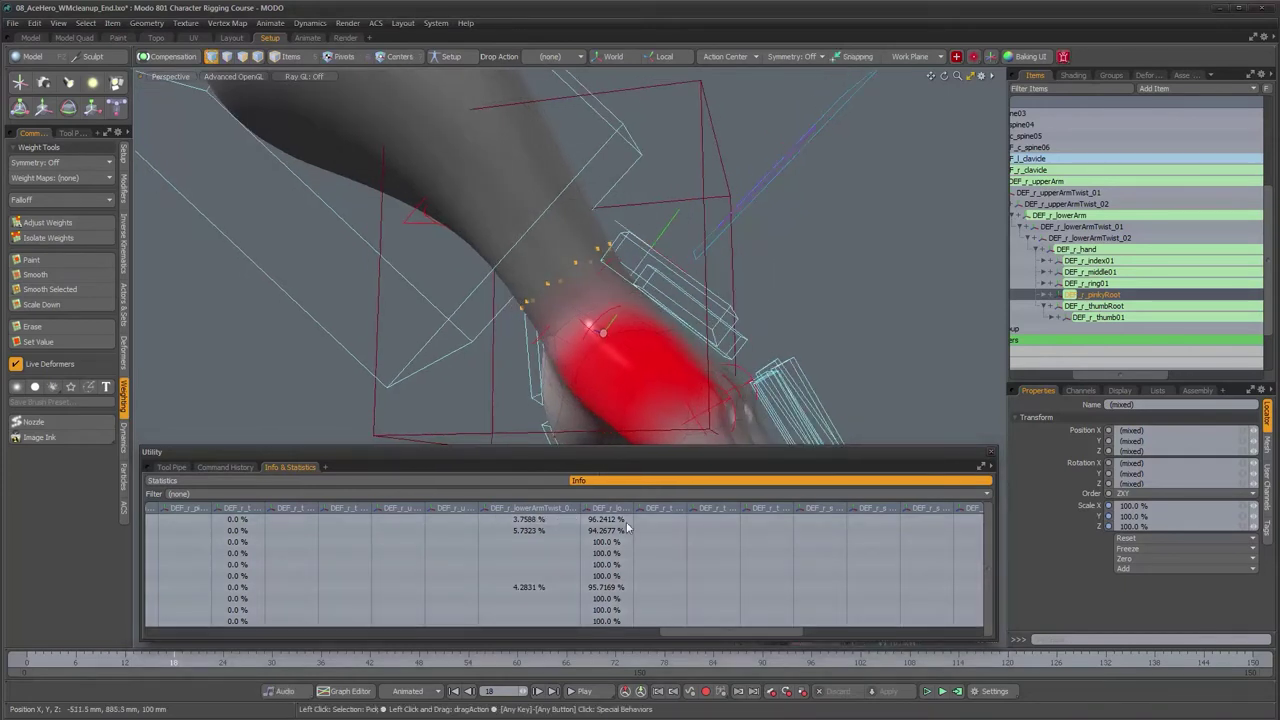
left_click_drag(635, 511, 707, 513)
left_click_drag(720, 632, 904, 632)
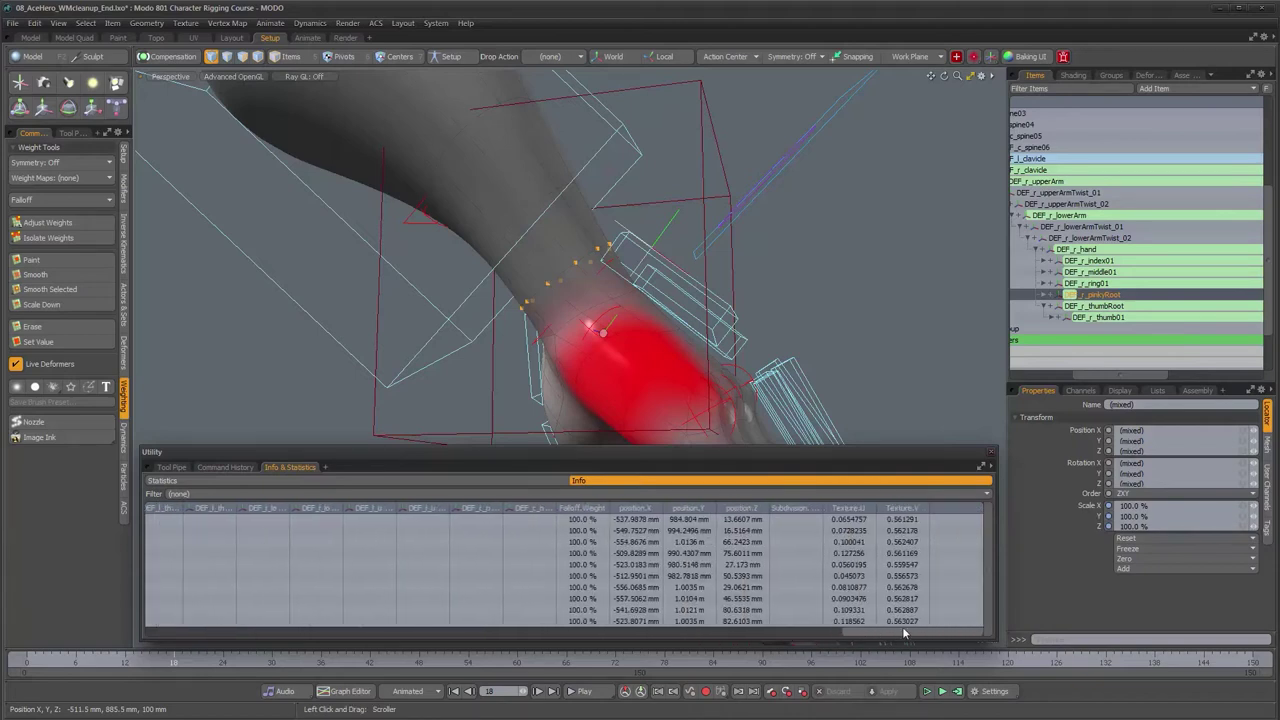
Step: Filter the vertex info list to Weights and return to its first columns
left_click(267, 493)
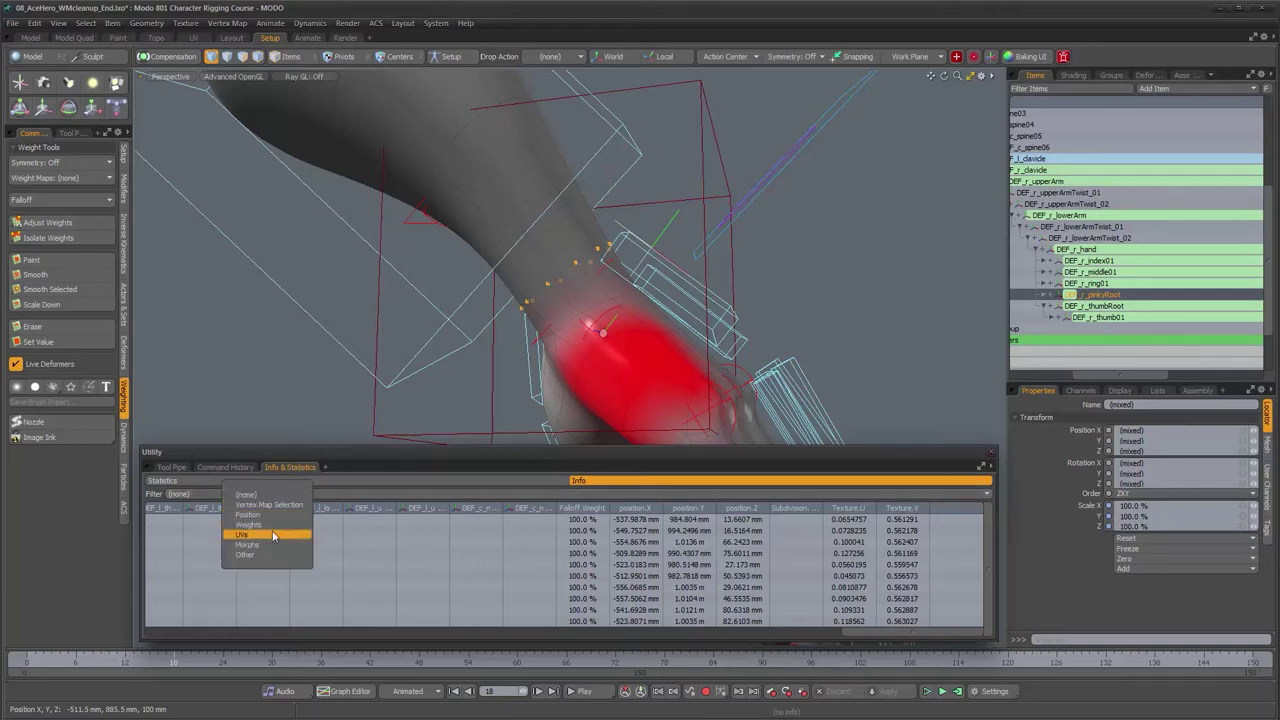
left_click(273, 527)
left_click_drag(912, 634, 249, 623)
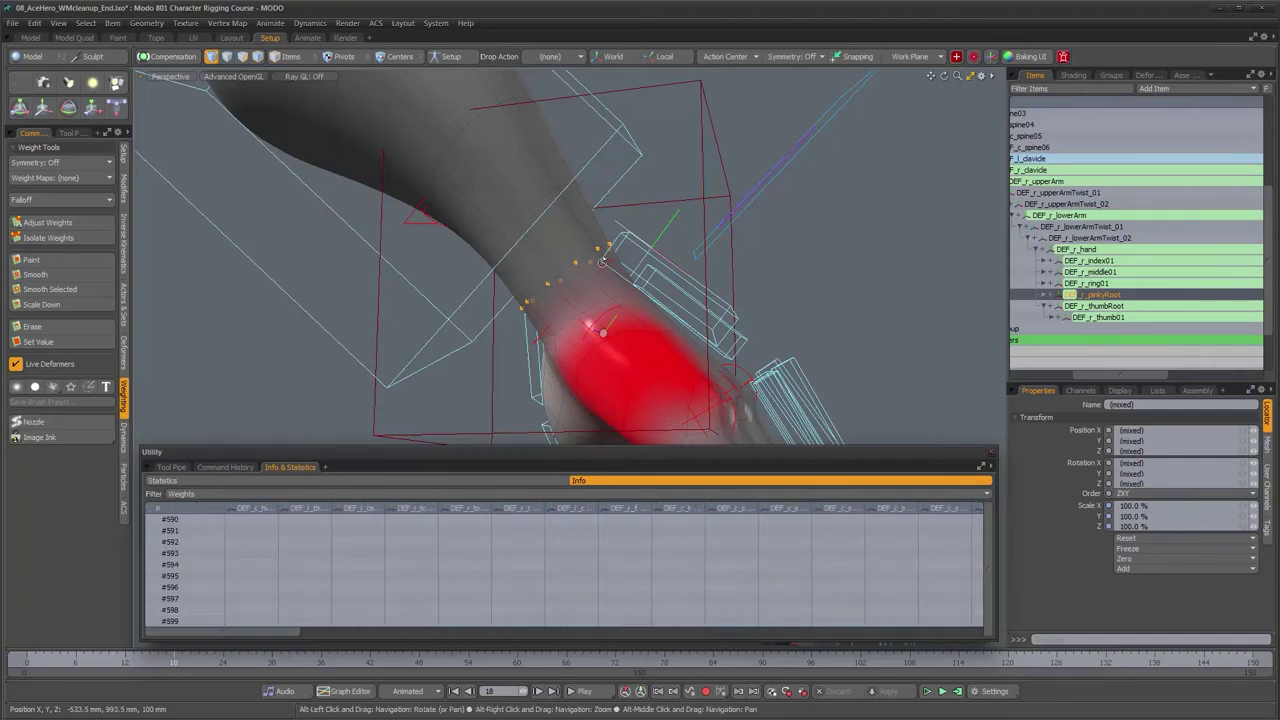
Step: Enable Overlay Drawing in the viewport so the joints are drawn over the mesh
scroll(602, 262, "down", 5)
left_click_drag(602, 262, 737, 309, "alt+shift")
key("o")
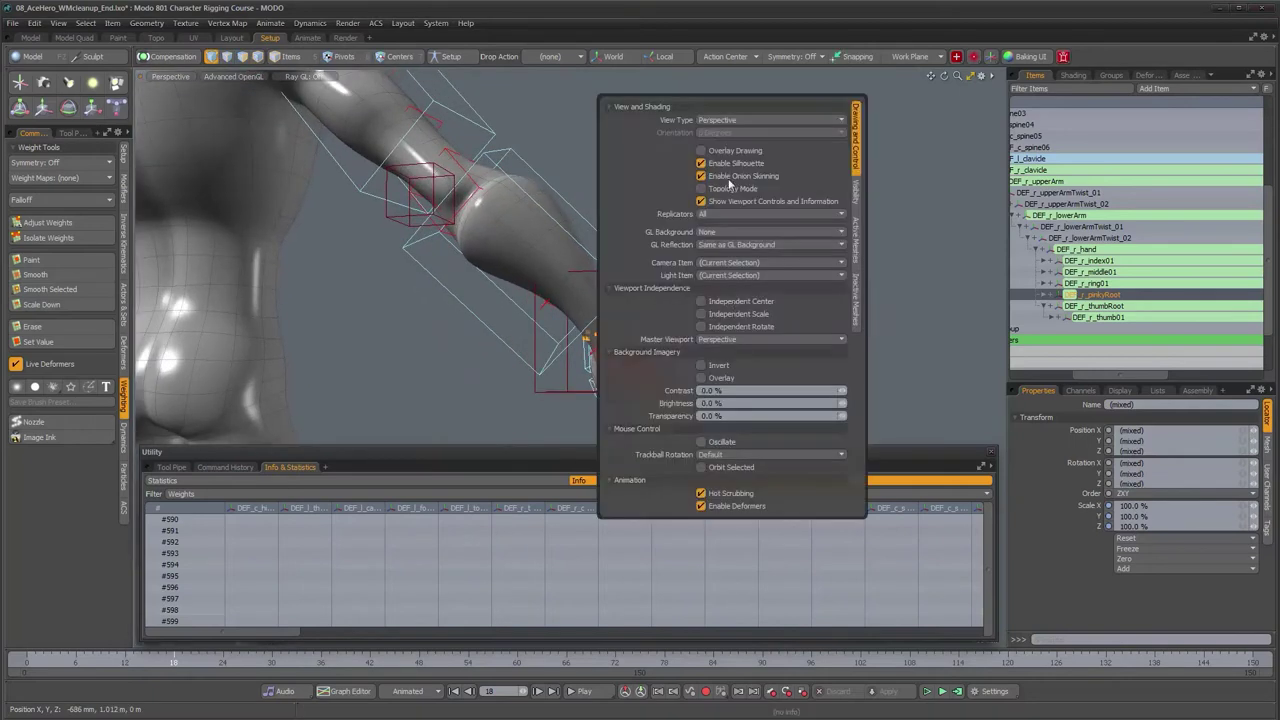
left_click(731, 153)
Step: Scrub through the keyed hand rotation and back to frame 0, checking the wrist vertices against the joint positions
mouse_move(578, 338)
right_mouse_down("alt")
mouse_move(638, 343)
mouse_move(650, 360)
right_mouse_up("alt")
left_click_drag(330, 300, 390, 370, "alt")
left_click_drag(55, 667, 305, 667)
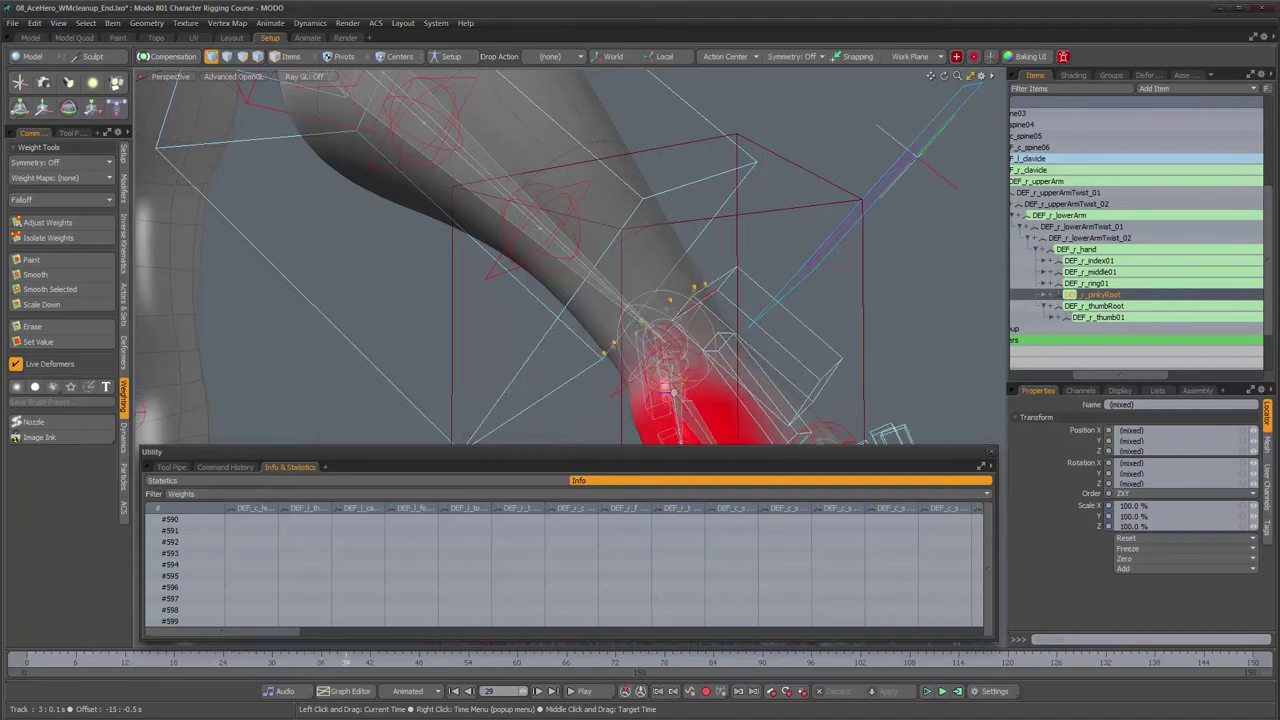
left_click_drag(402, 667, 43, 667)
left_click_drag(540, 290, 441, 367, "alt")
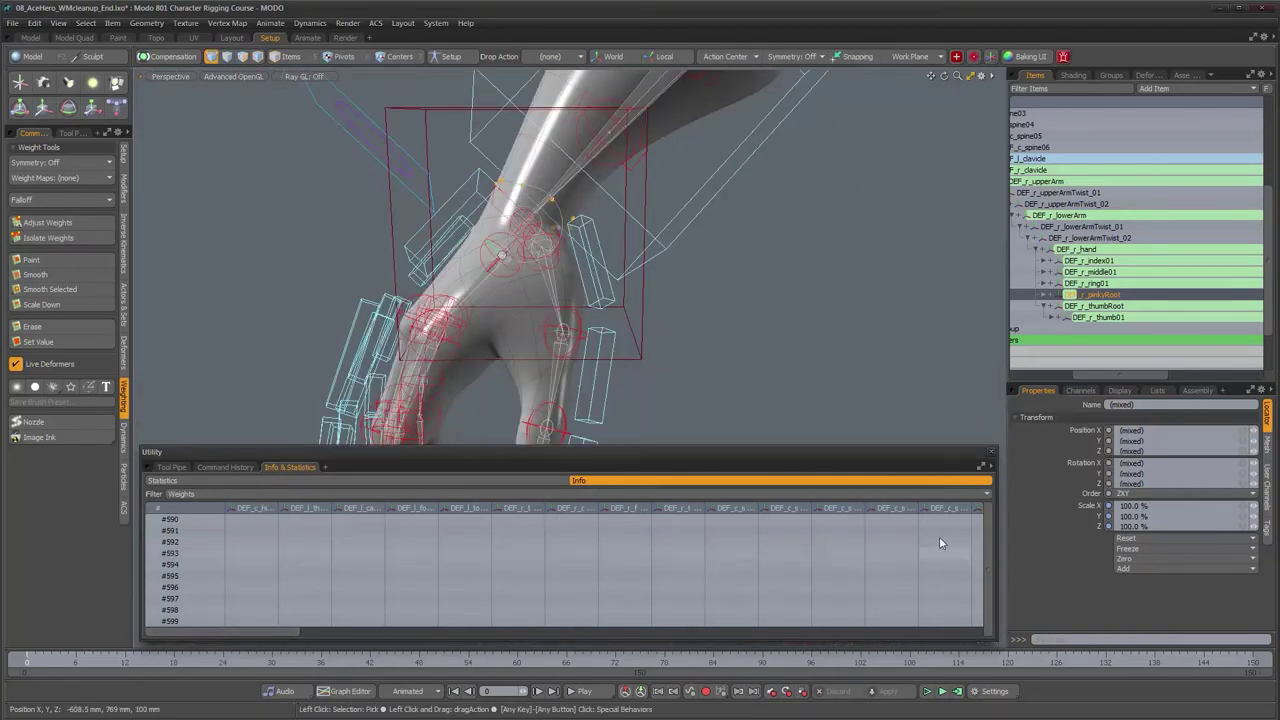
Step: Compare the wrist vertices' lower arm and twist joint weights with their hand weights in the info list
left_click_drag(203, 632, 741, 637)
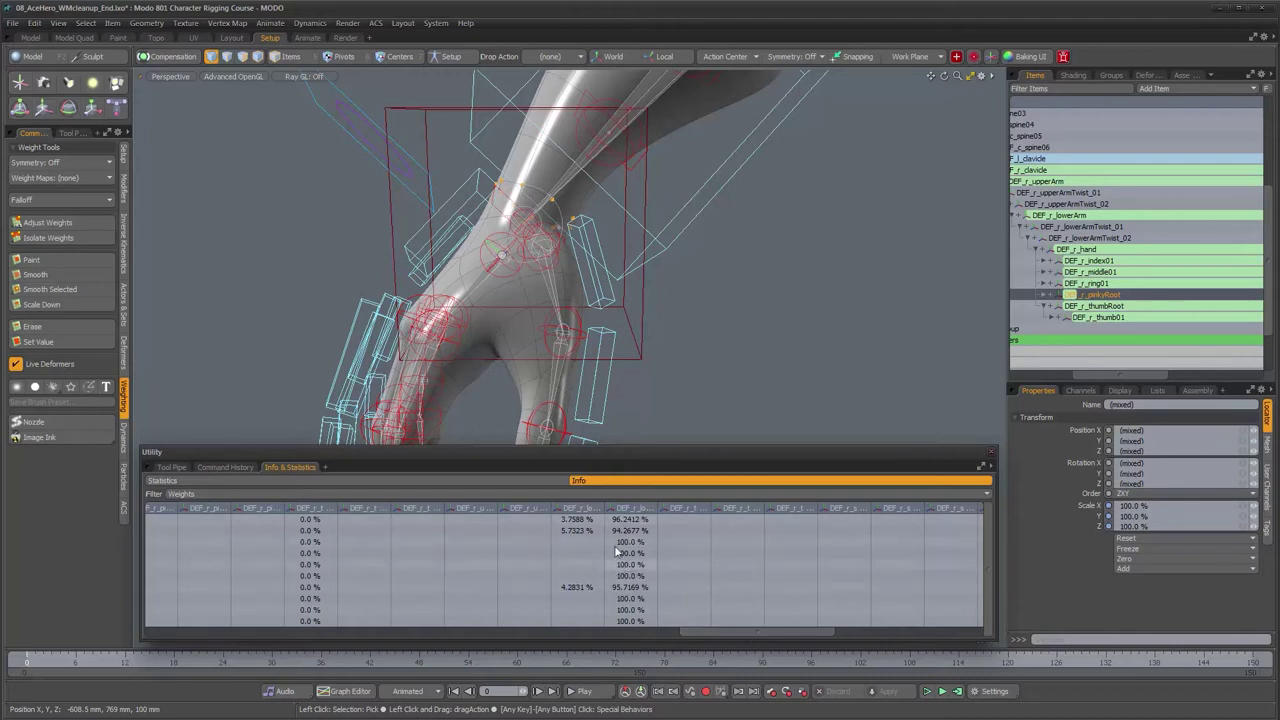
left_click_drag(603, 508, 766, 508)
left_click_drag(783, 636, 610, 637)
Step: Frame the right hand's fingers, switch to item selection and clear the current selection
scroll(589, 257, "down", 4)
left_click_drag(589, 257, 641, 304, "alt")
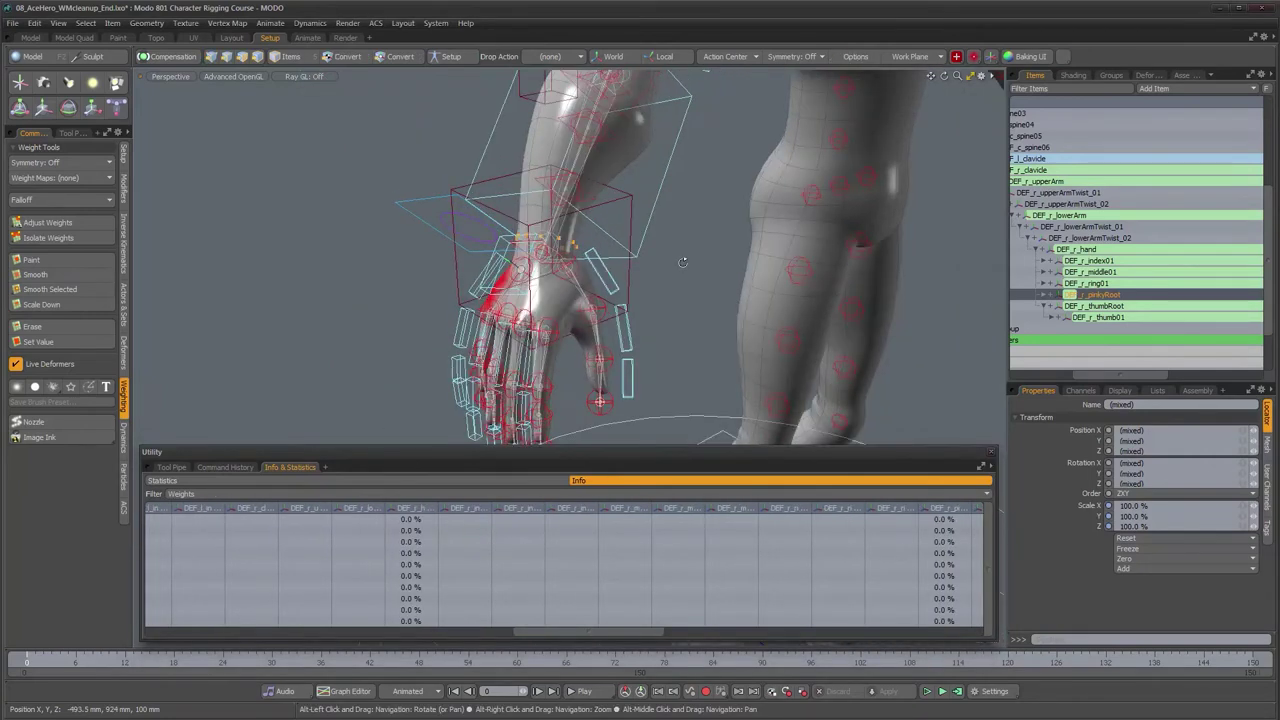
scroll(683, 262, "up", 2)
left_click_drag(683, 262, 601, 295, "alt")
left_click_drag(621, 253, 603, 211, "alt+shift")
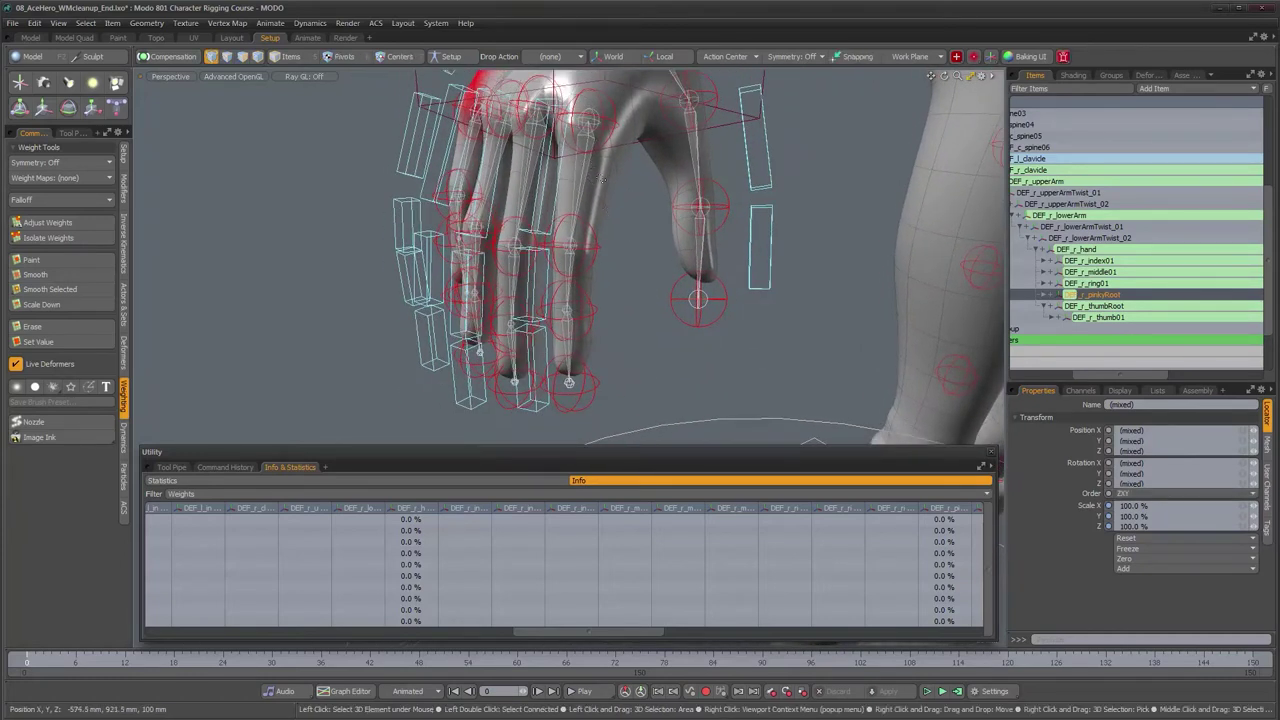
left_click_drag(611, 301, 617, 318, "alt")
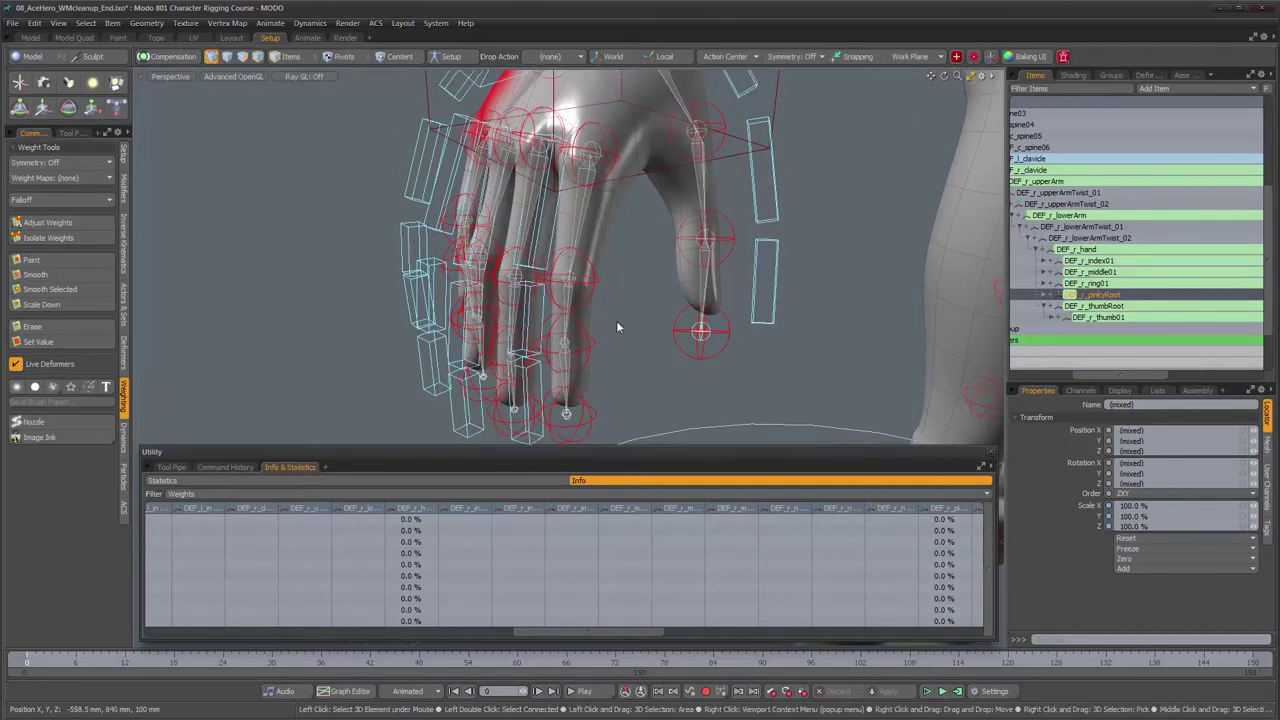
key("5")
key("Escape")
left_click_drag(563, 299, 601, 322, "alt")
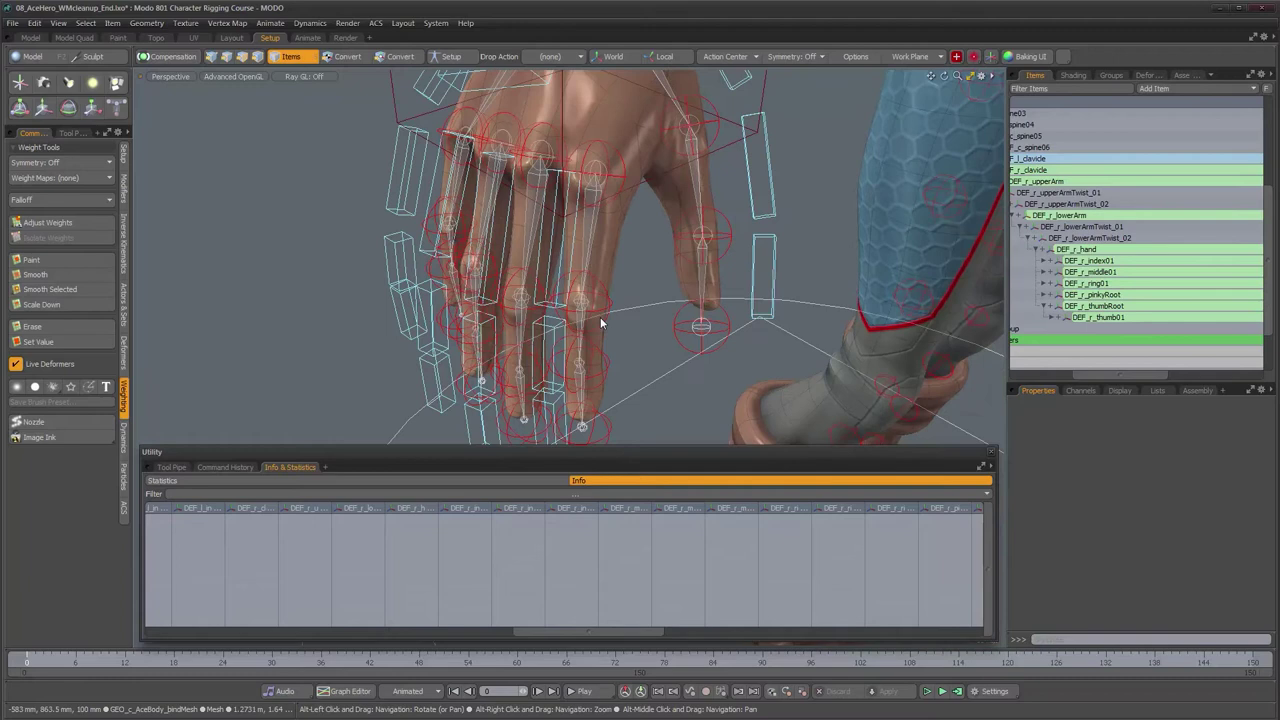
Step: Go to frame 36 and select the three right index finger controls, from CTL_r_index01 to the fingertip control
left_click(563, 255)
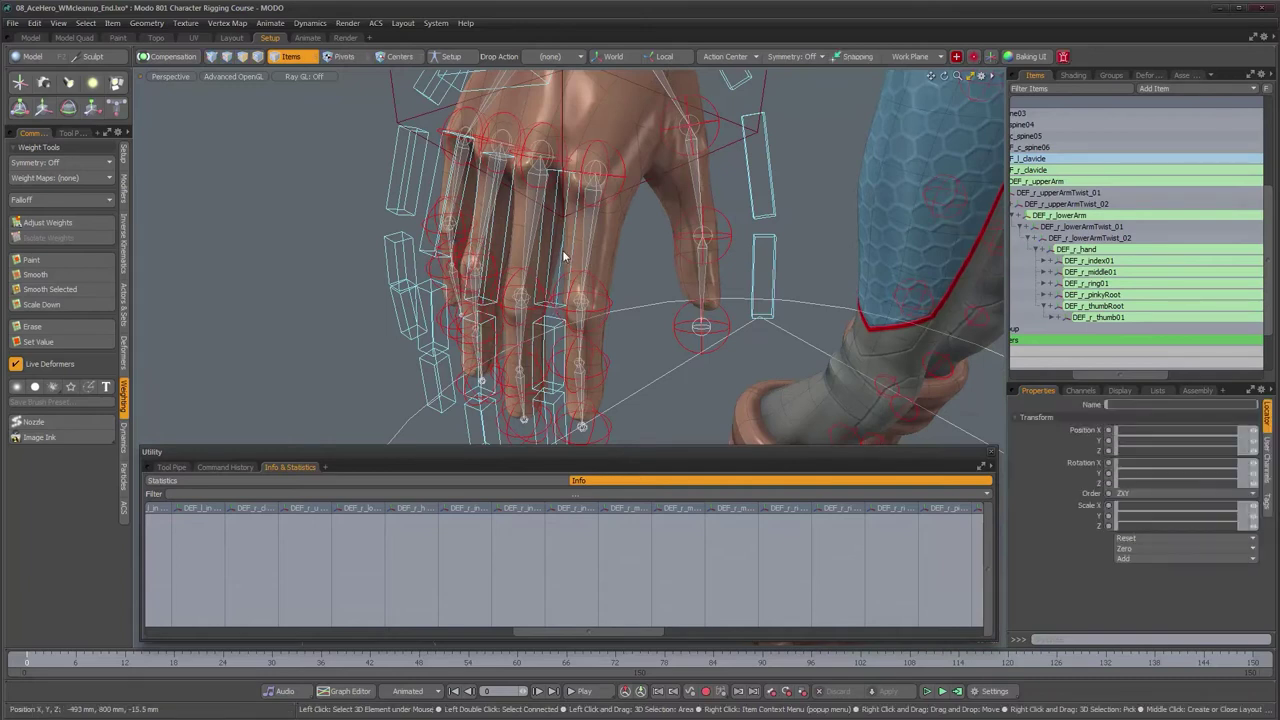
left_click_drag(41, 661, 304, 662)
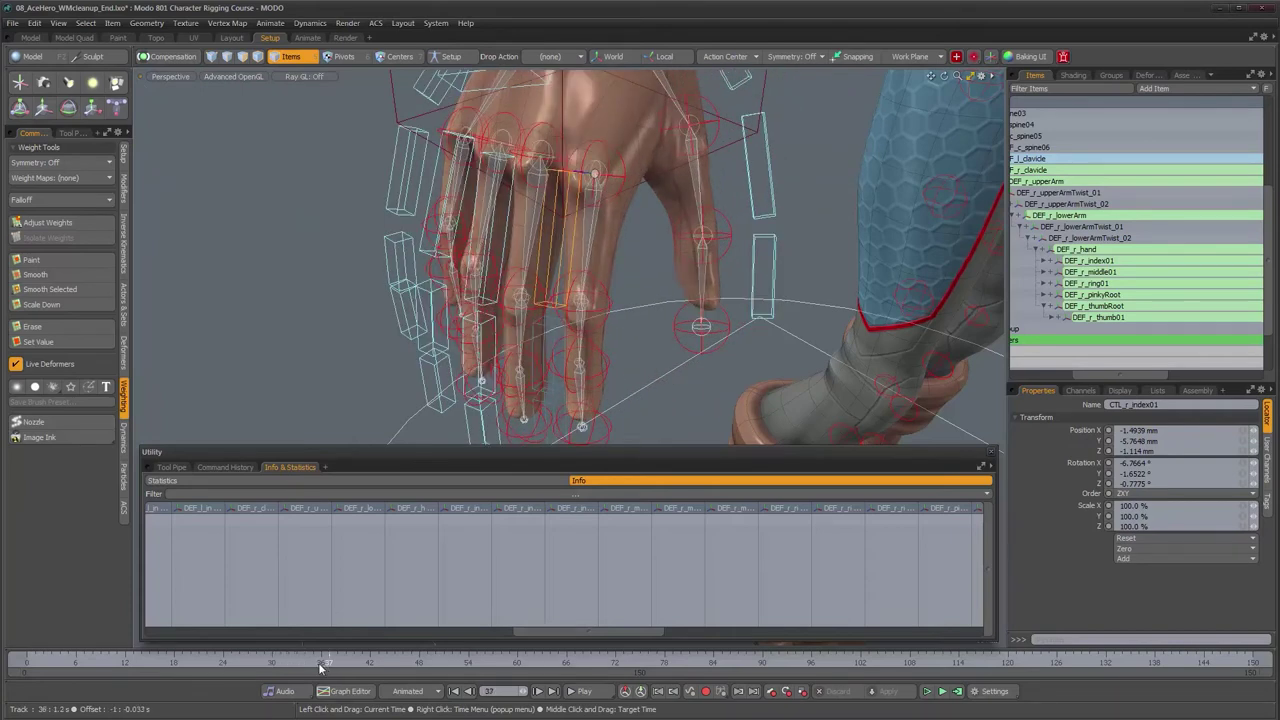
left_click(556, 324, "shift")
left_click_drag(586, 350, 584, 250, "alt+shift")
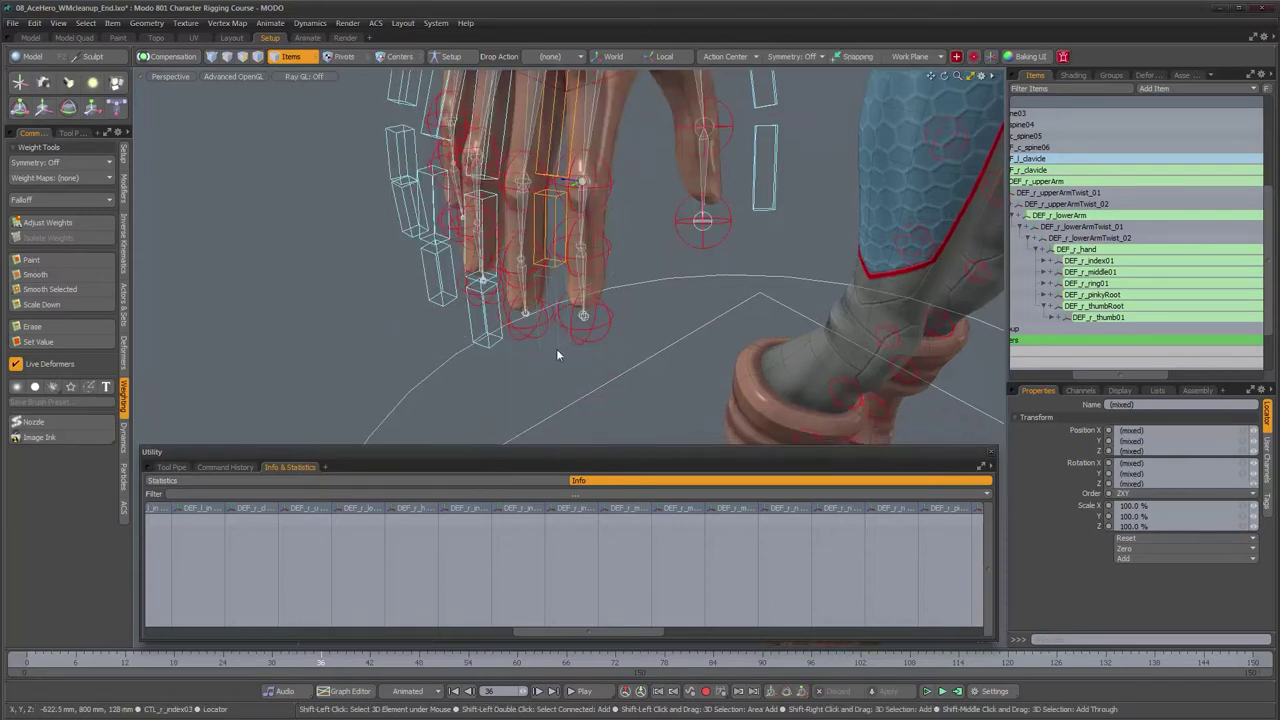
left_click(563, 350, "shift")
Step: Key the index finger controls' rotation at frame 36 and curl the finger inward at frame 48
left_click_drag(573, 360, 671, 346, "alt")
key("e")
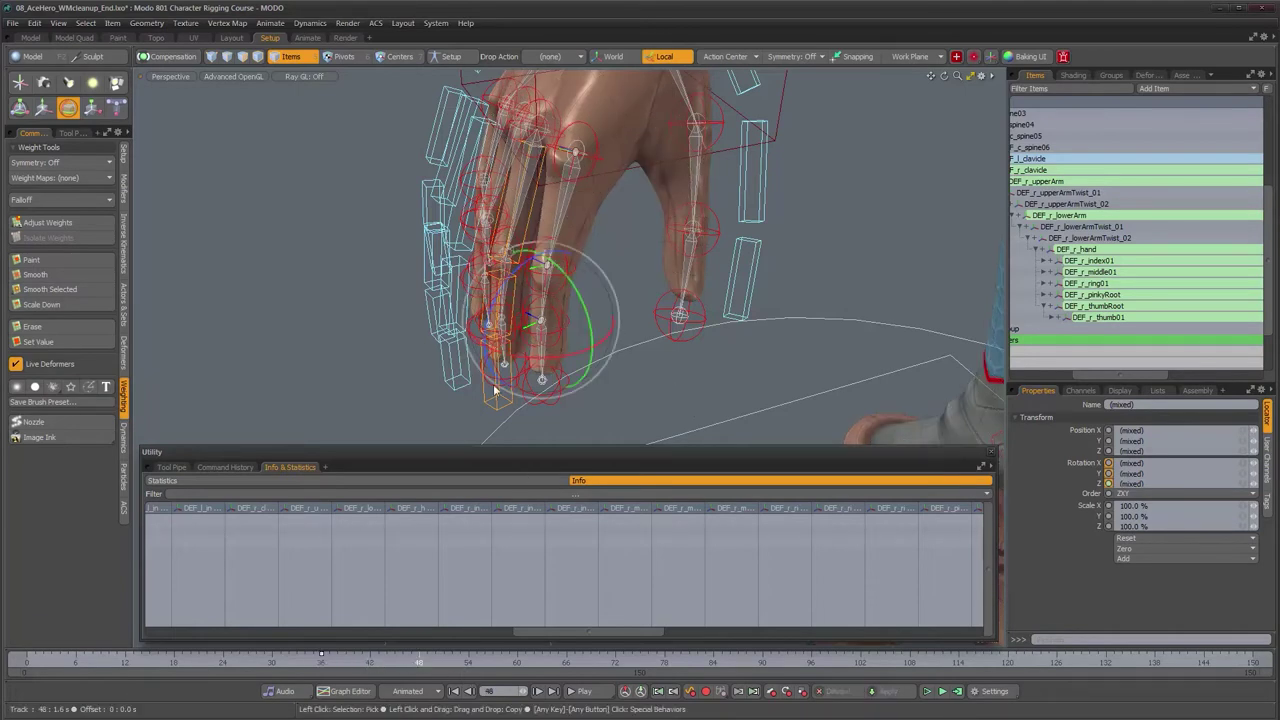
left_click_drag(507, 285, 670, 343)
scroll(504, 198, "up", 4)
scroll(636, 273, "up", 3)
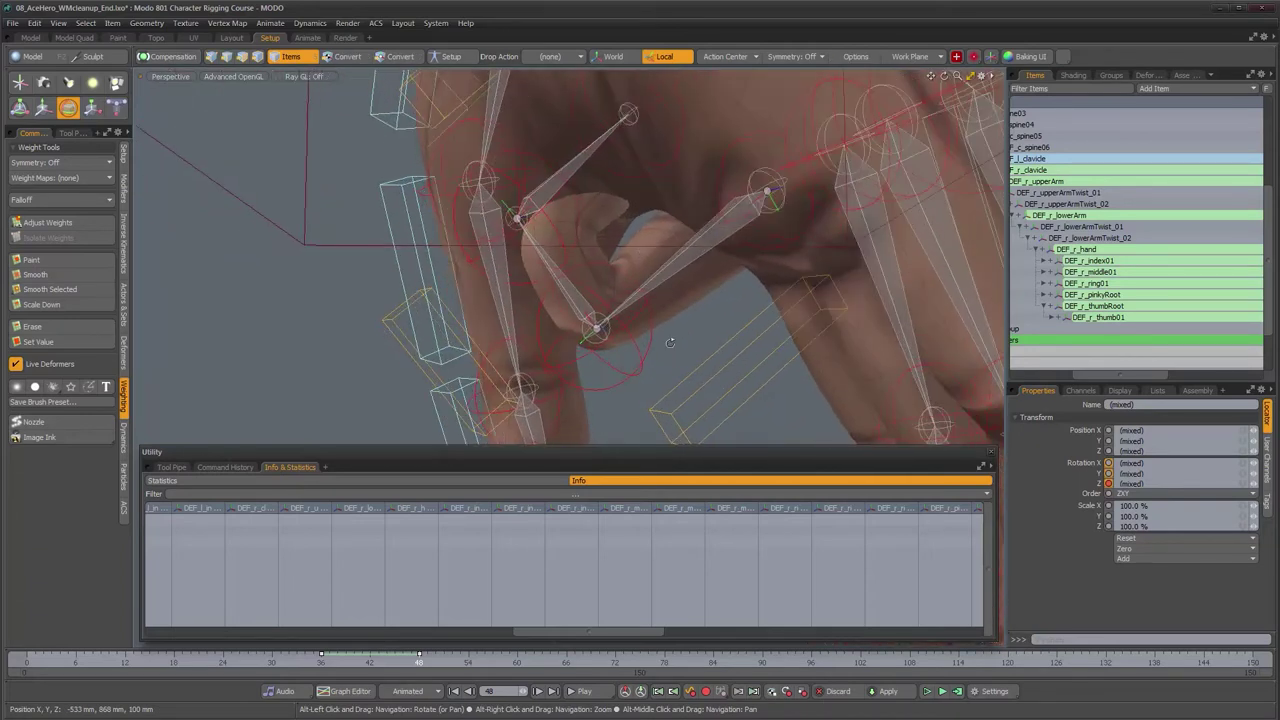
Step: Rotate CTL_r_index01 alone at frame 48 to a Z rotation of -45.7775°, easing the curl at the knuckle
key("space")
left_click(697, 398)
key("e")
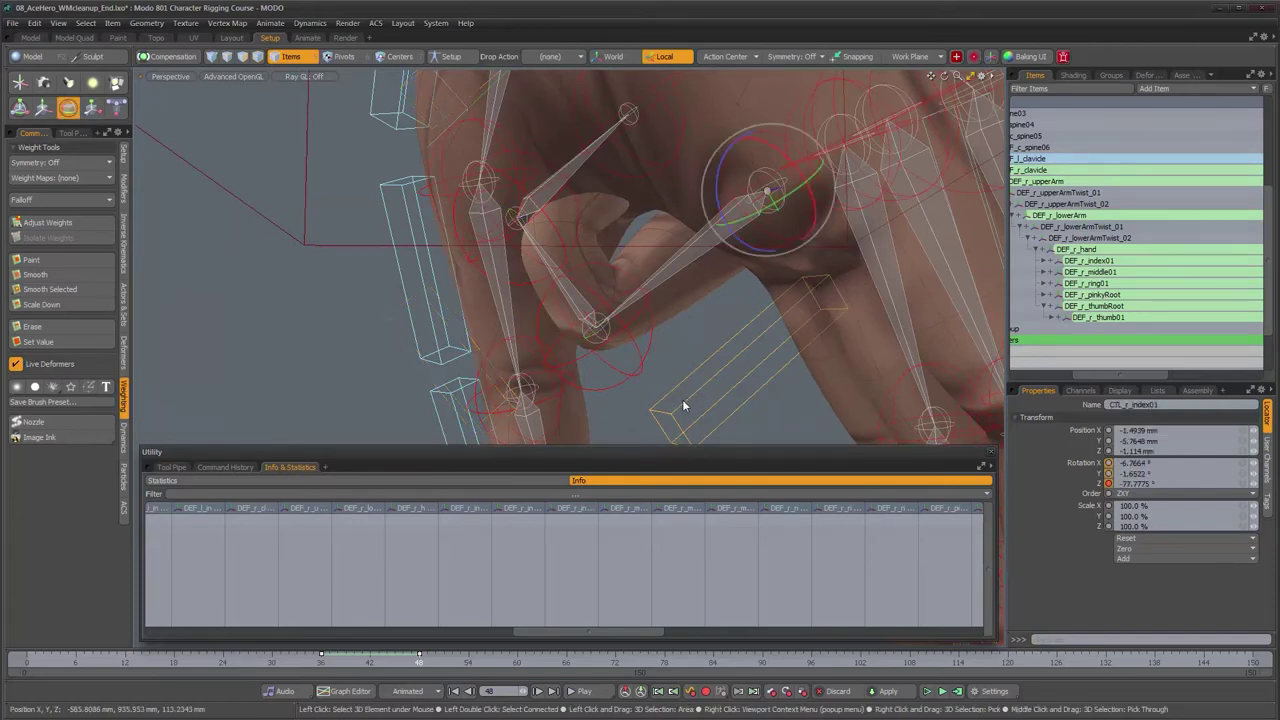
left_click_drag(731, 229, 757, 248)
left_click_drag(710, 296, 664, 335, "alt")
scroll(610, 331, "down", 4)
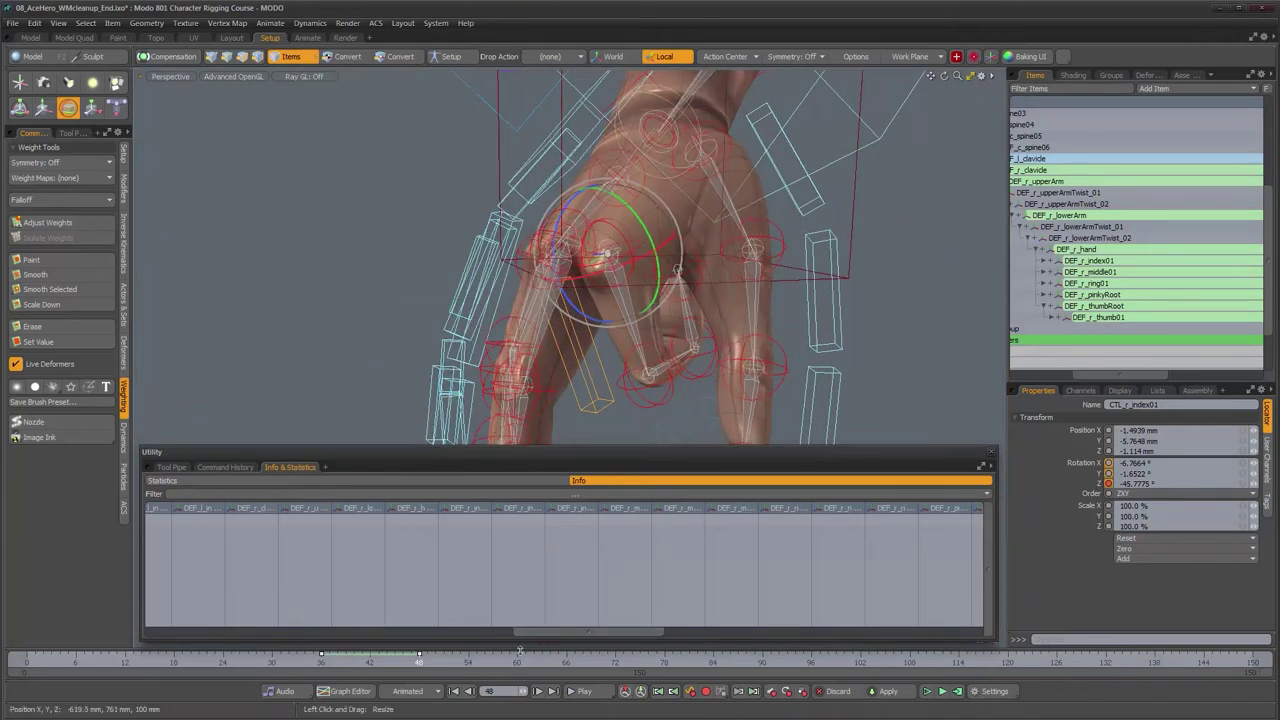
left_click_drag(676, 368, 668, 370, "alt")
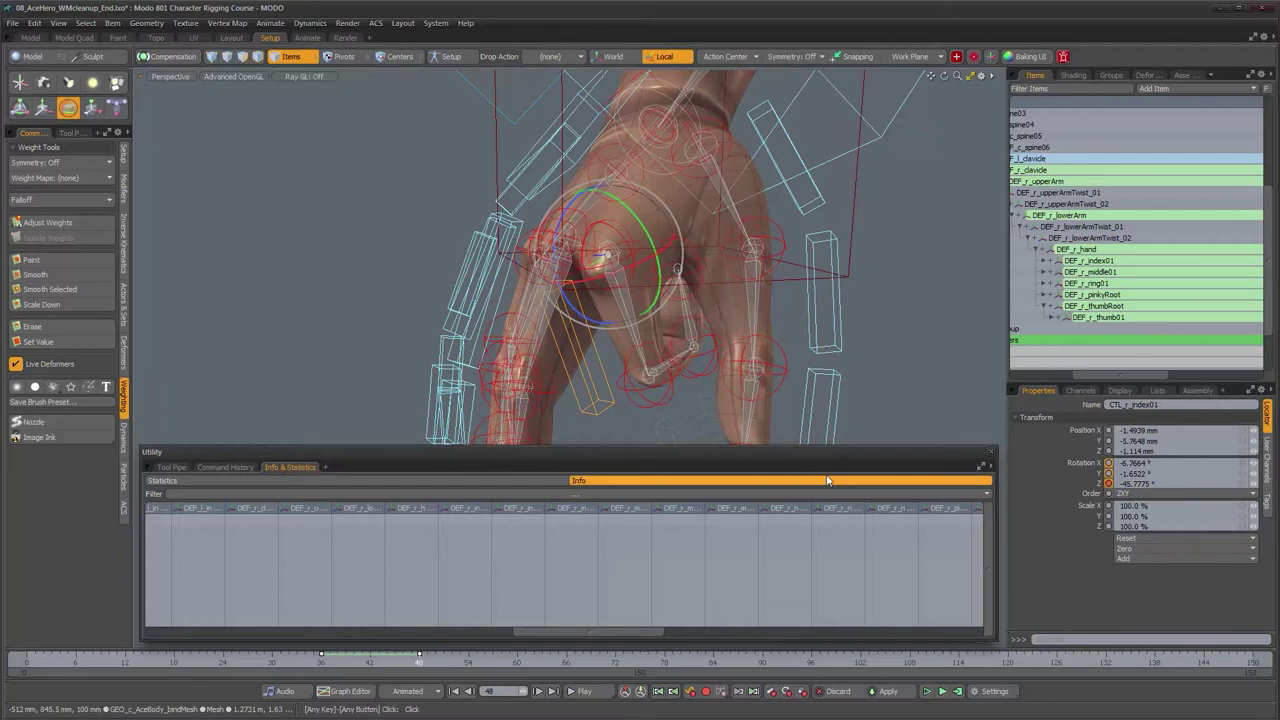
Step: Hide the info and statistics palette and disable Overlay Drawing in the viewport so the mesh covers the joints
middle_click_drag(571, 433, 573, 464, "alt")
key("q")
left_click_drag(591, 453, 611, 477, "alt")
right_click_drag(611, 477, 649, 476, "alt")
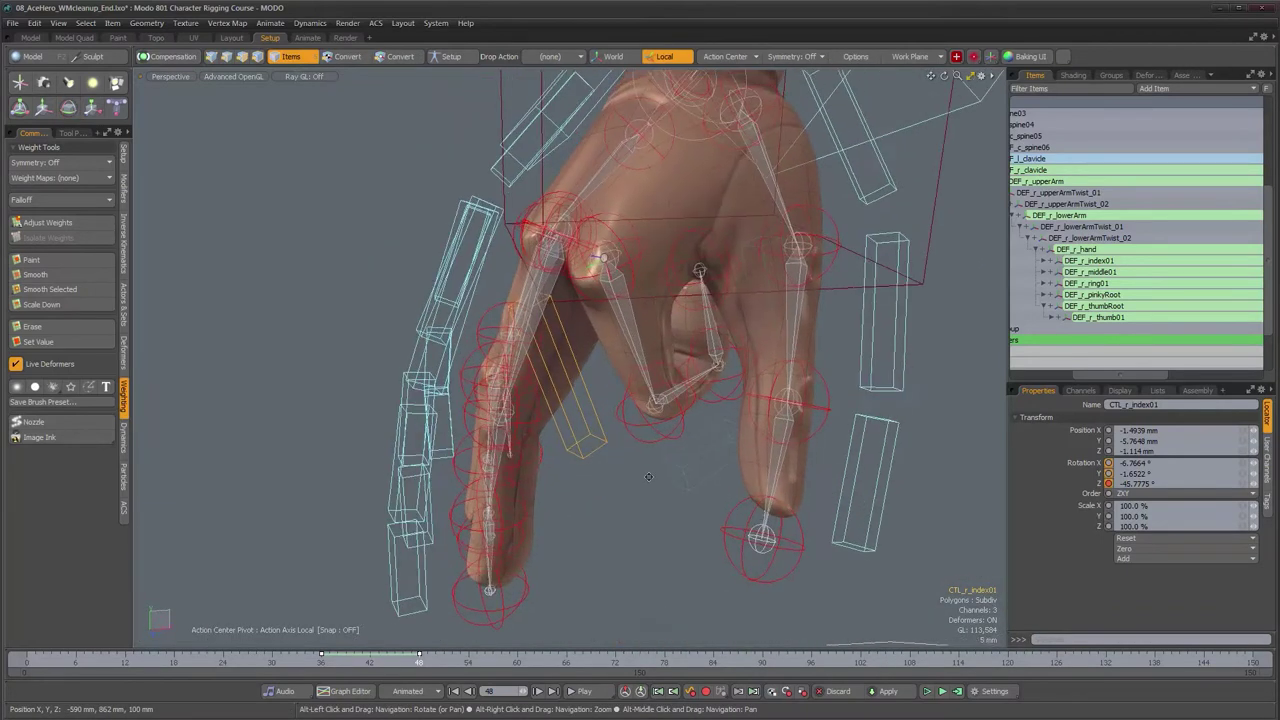
left_click_drag(649, 477, 661, 486, "alt")
key("o")
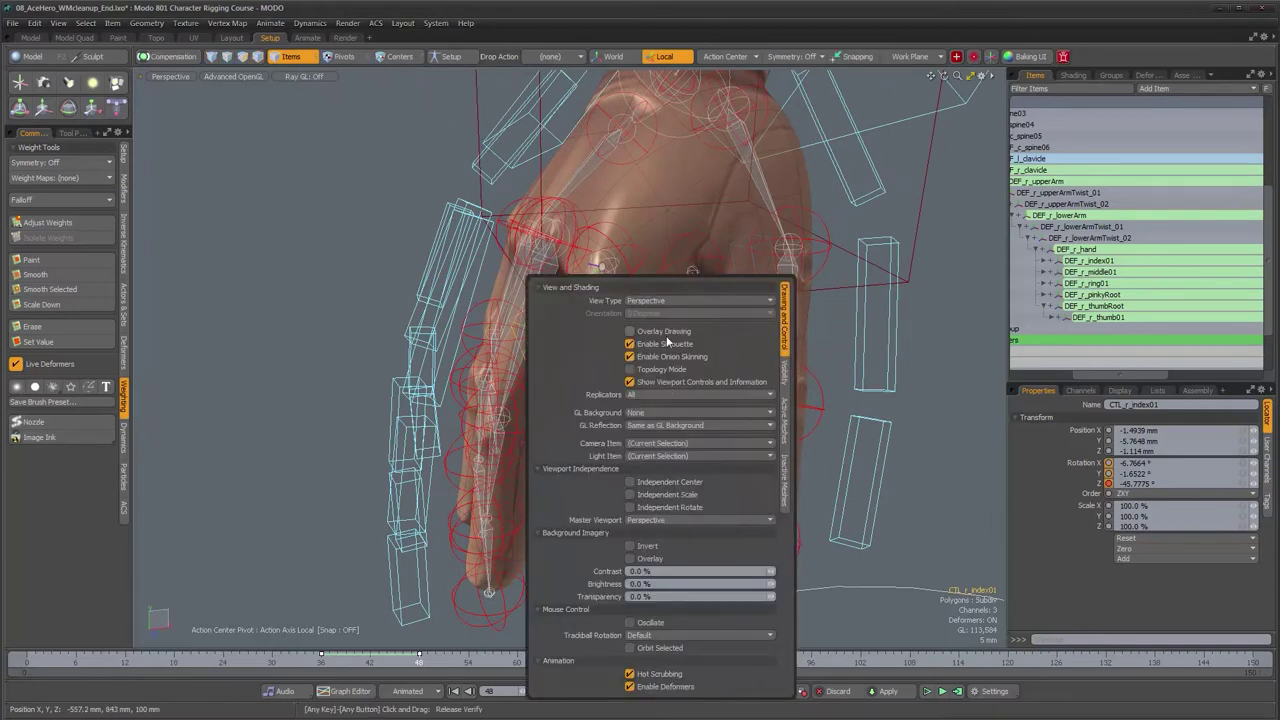
mouse_move(541, 543)
left_mouse_down("alt")
mouse_move(623, 538)
mouse_move(552, 532)
left_mouse_up("alt")
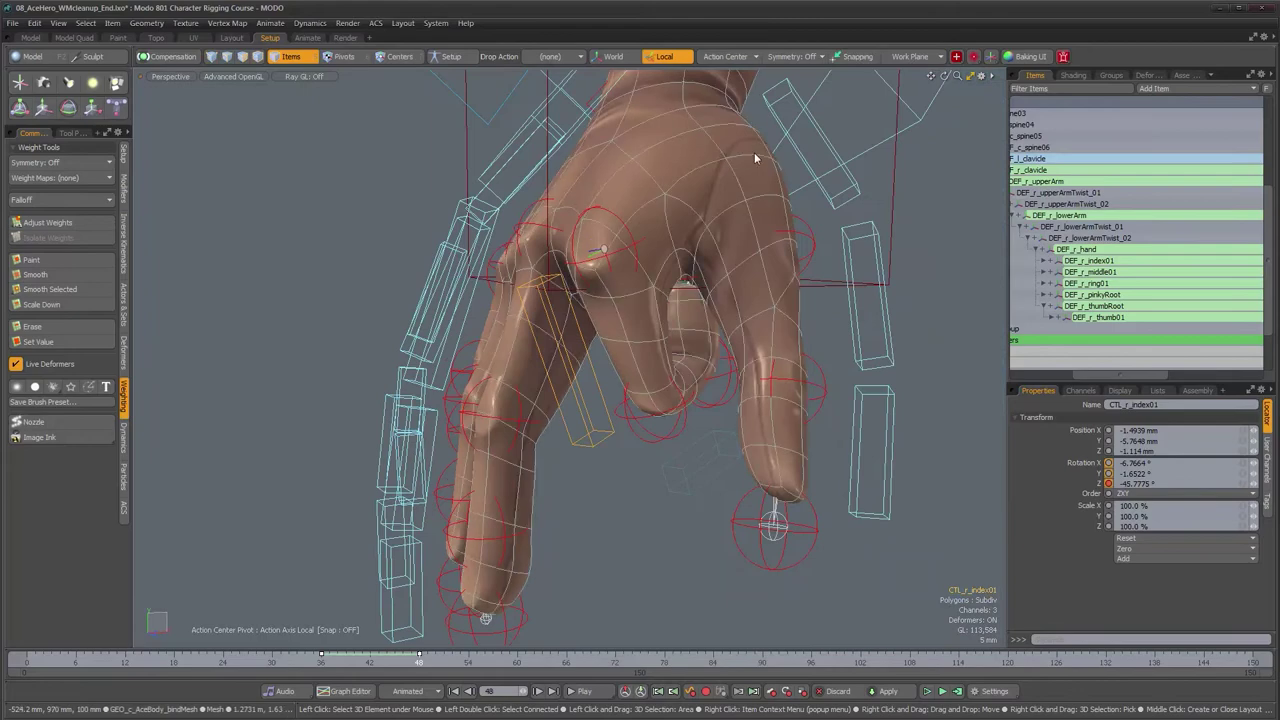
Step: Select the body mesh and scrub around frames 47 to 48, examining the knuckle and finger bends of the curled index finger
left_click(738, 200)
left_click_drag(598, 285, 660, 322, "ctrl+alt")
left_click_drag(582, 582, 560, 587, "alt")
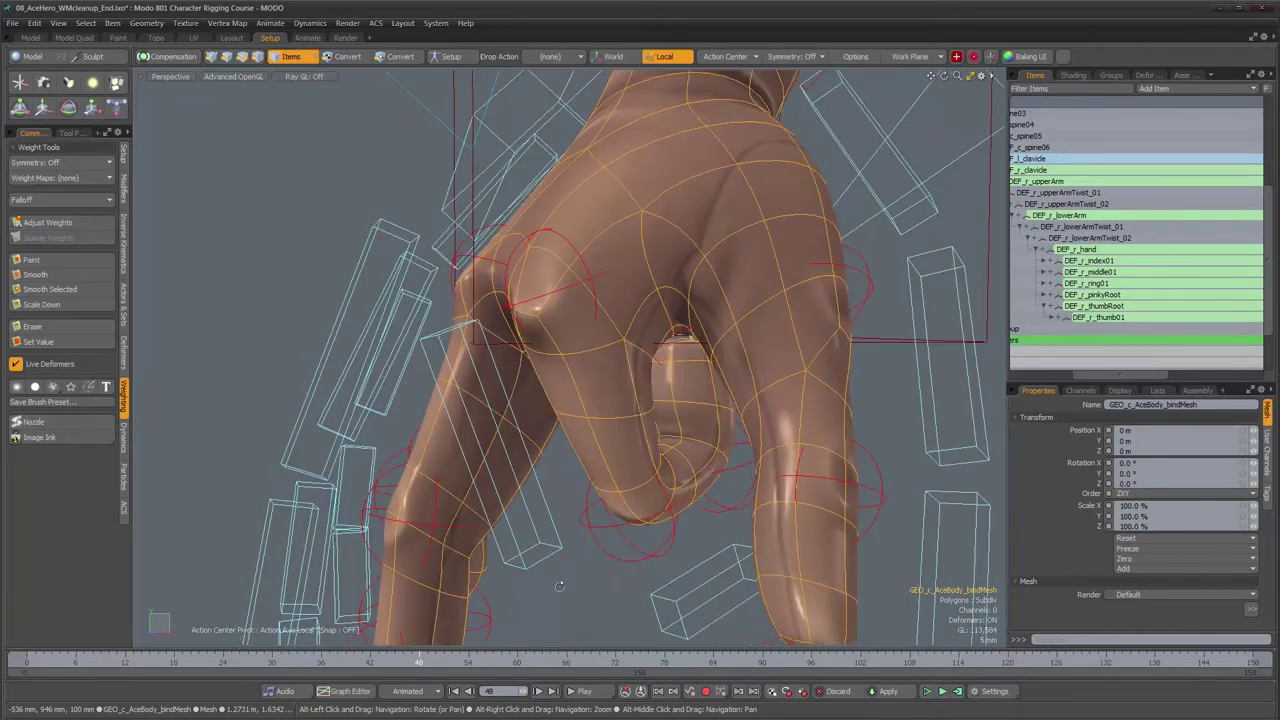
mouse_move(413, 662)
left_mouse_down()
mouse_move(314, 662)
mouse_move(428, 662)
mouse_move(362, 662)
mouse_move(394, 662)
left_mouse_up()
left_click_drag(748, 483, 664, 479, "alt")
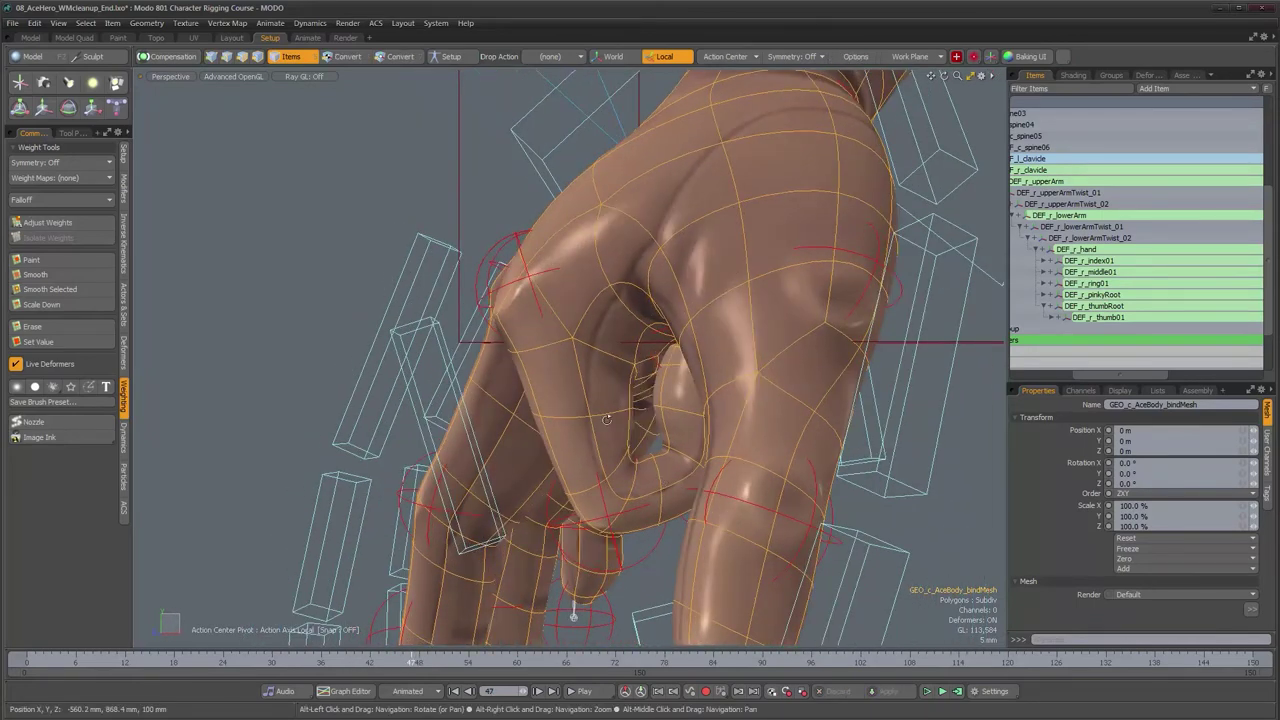
scroll(606, 418, "up", 2)
mouse_move(412, 662)
left_mouse_down()
mouse_move(329, 662)
mouse_move(412, 662)
left_mouse_up()
mouse_move(610, 405)
left_mouse_down("alt")
mouse_move(697, 418)
mouse_move(629, 450)
left_mouse_up("alt")
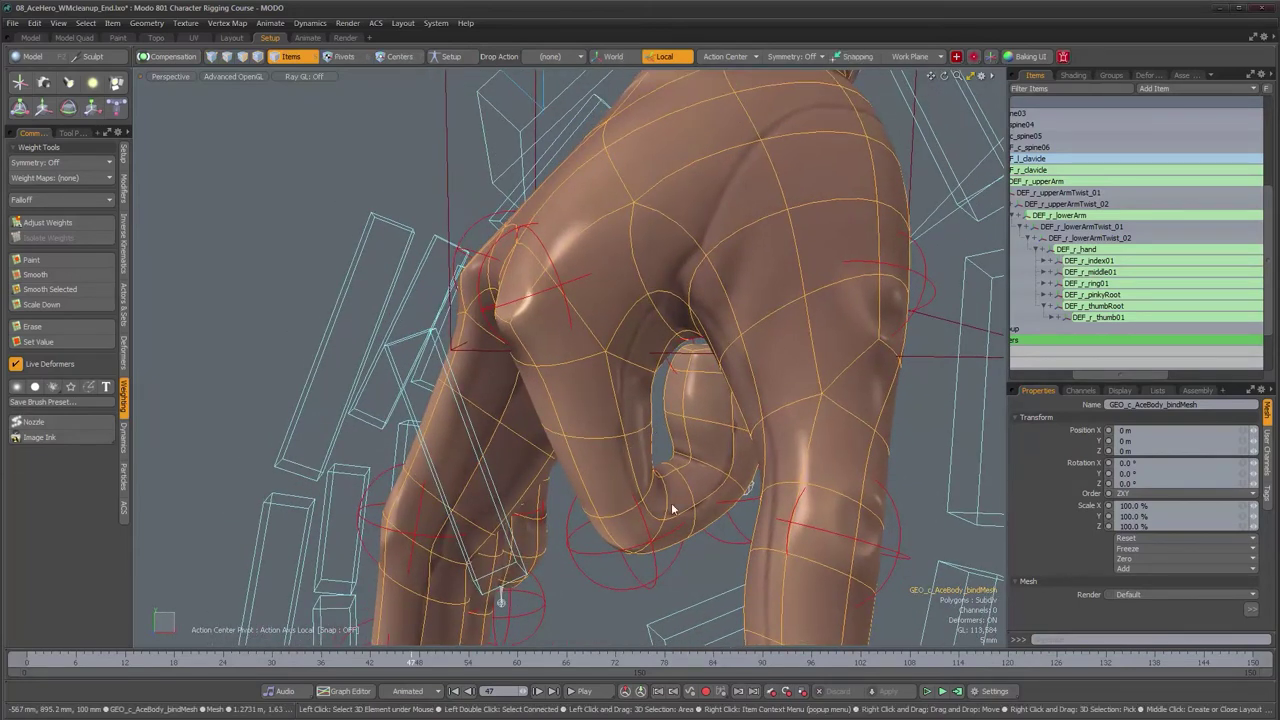
left_click_drag(648, 430, 563, 377, "alt")
Step: Compare the weights of DEF_r_index01 and DEF_r_index02, and keep only DEF_r_index01 selected together with the body mesh
left_click(614, 304)
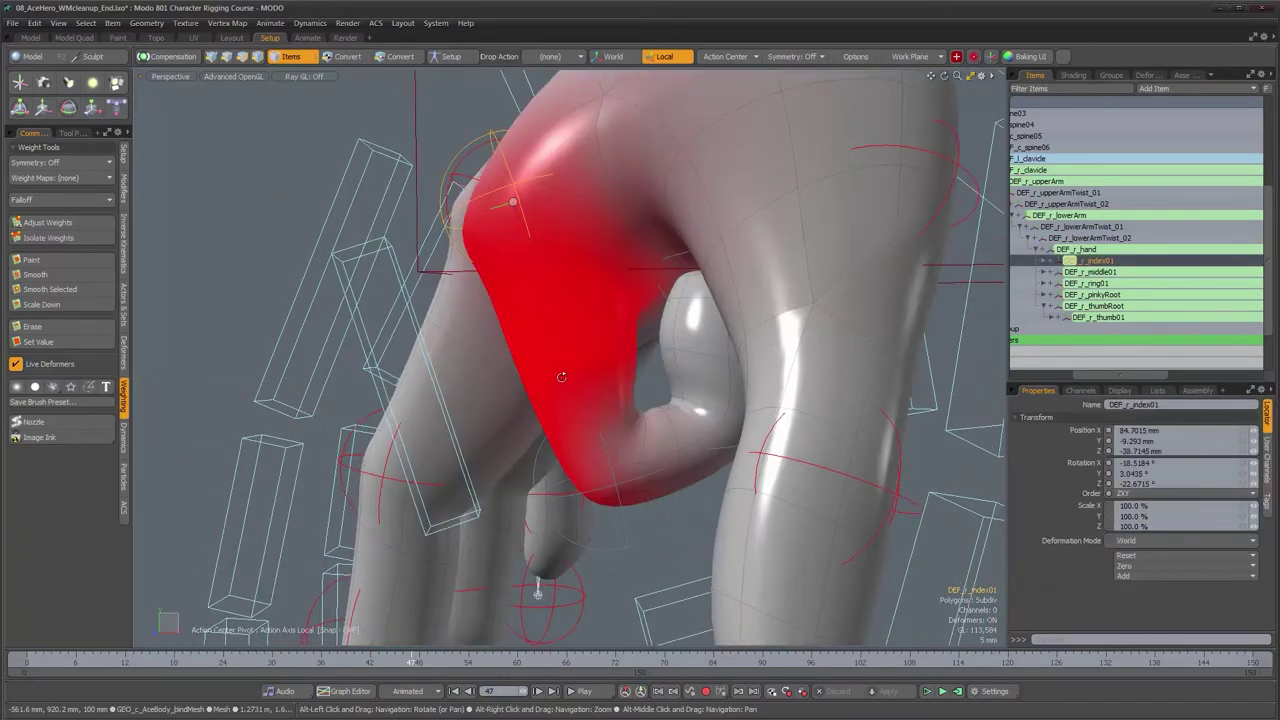
left_click(622, 549, "shift")
left_click_drag(622, 549, 613, 530, "alt")
left_click_drag(553, 392, 644, 503, "alt")
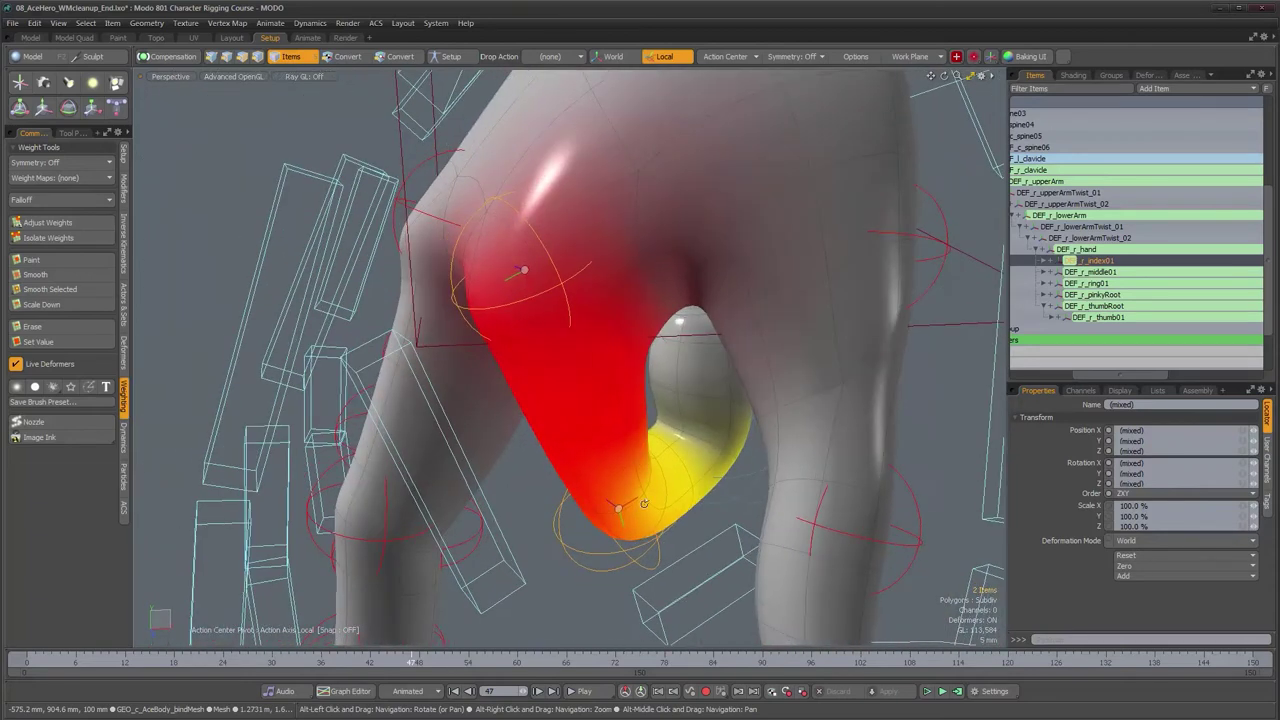
left_click(1044, 262)
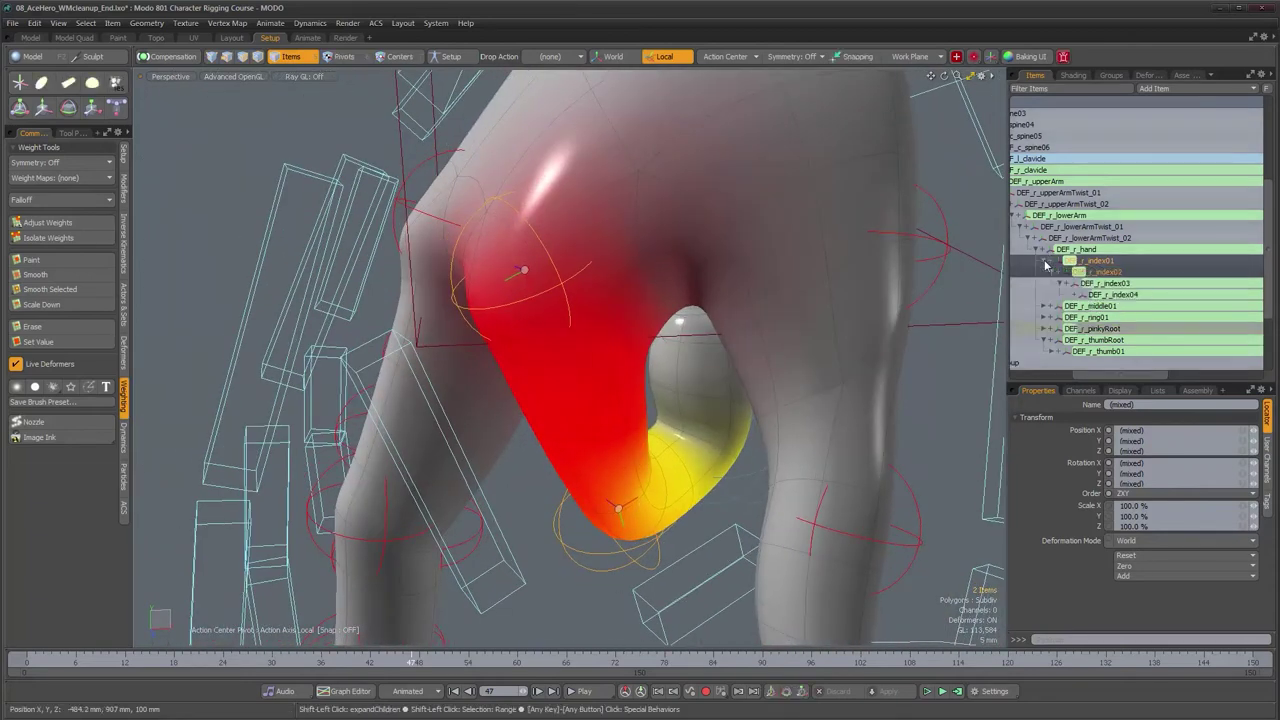
left_click(1107, 271, "ctrl")
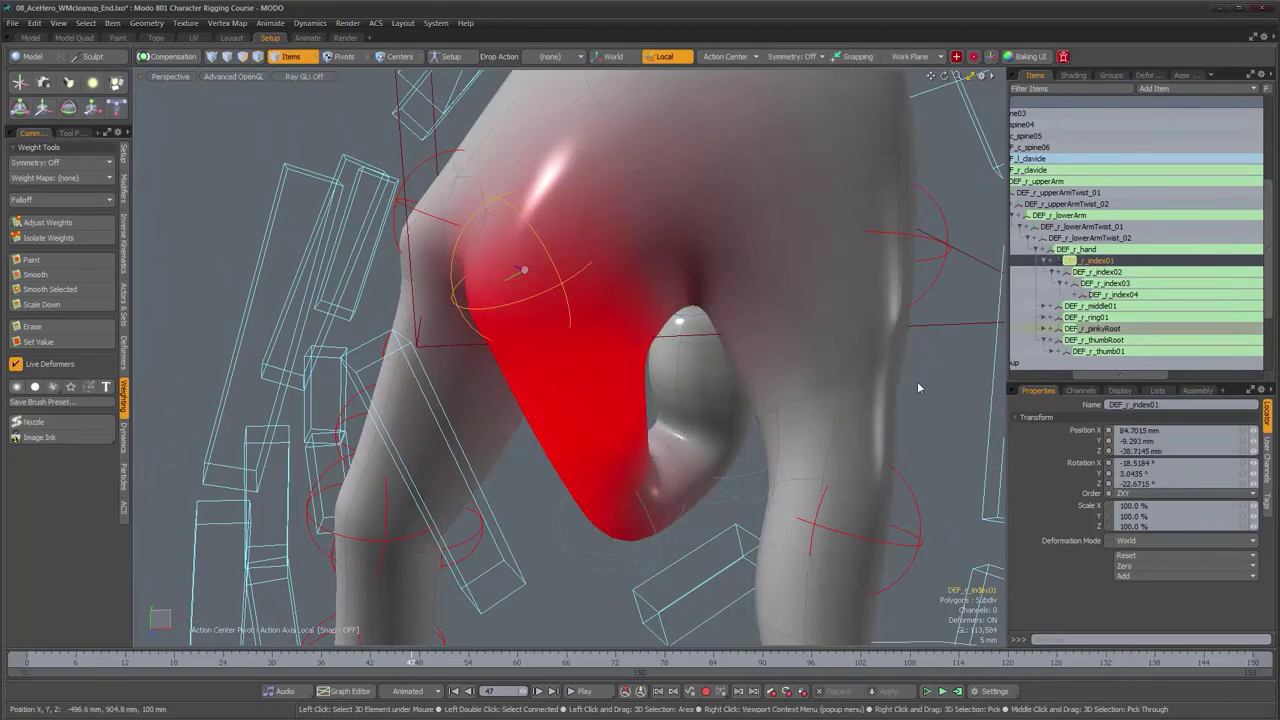
left_click(888, 420, "shift")
Step: Select the edge loop around the middle of the index finger's first segment and adjust its DEF_r_index01 weights to 100%
left_click_drag(700, 436, 590, 419, "alt")
key("2")
double_click(611, 449)
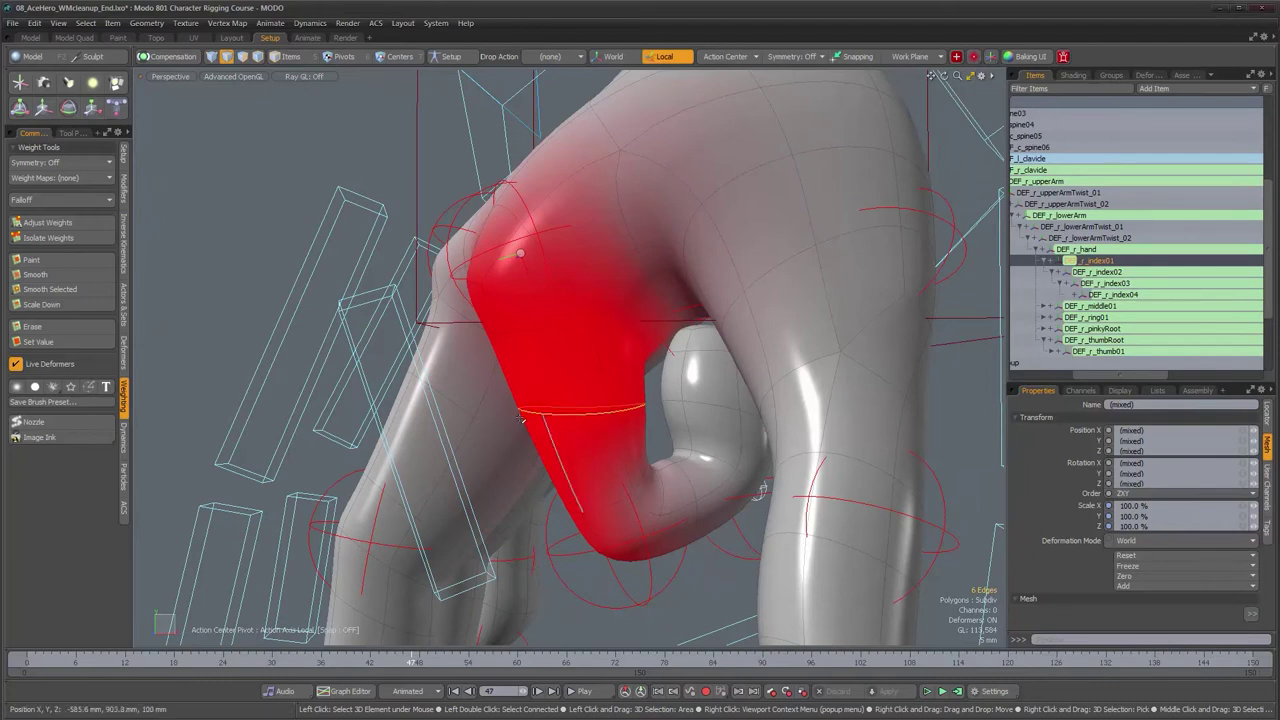
left_click_drag(604, 417, 597, 392, "alt")
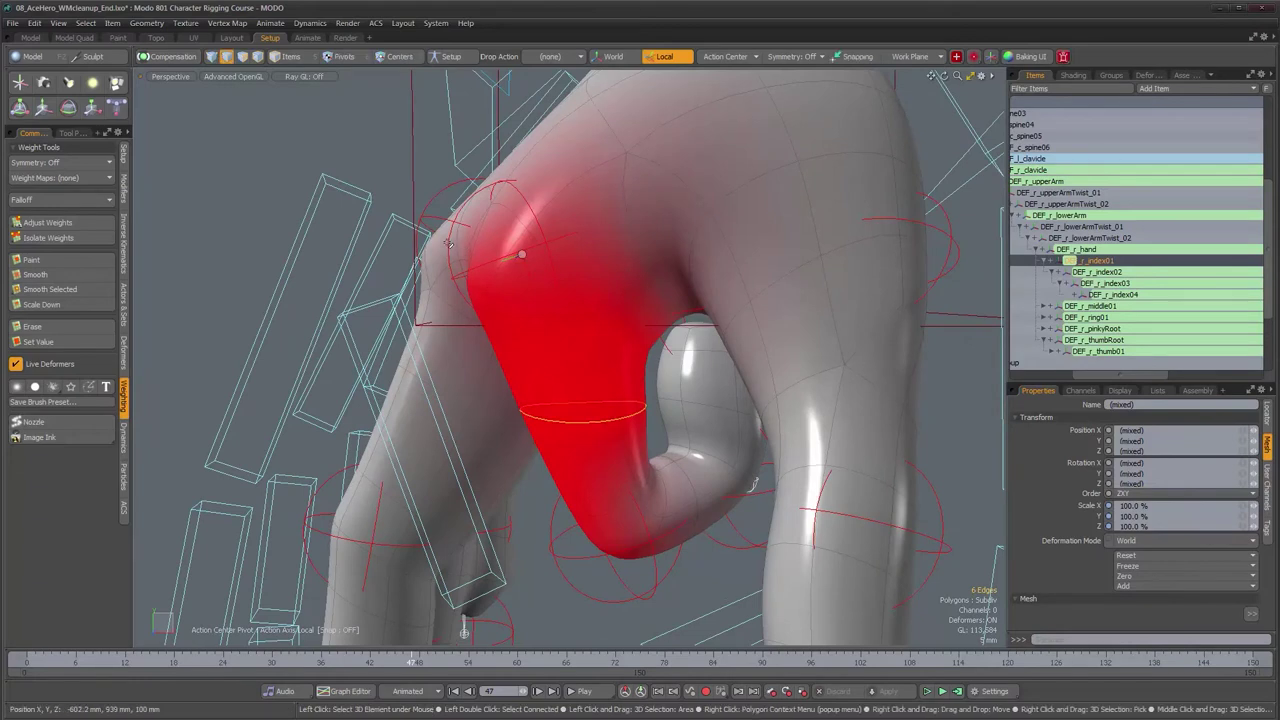
left_click_drag(600, 334, 606, 341, "alt")
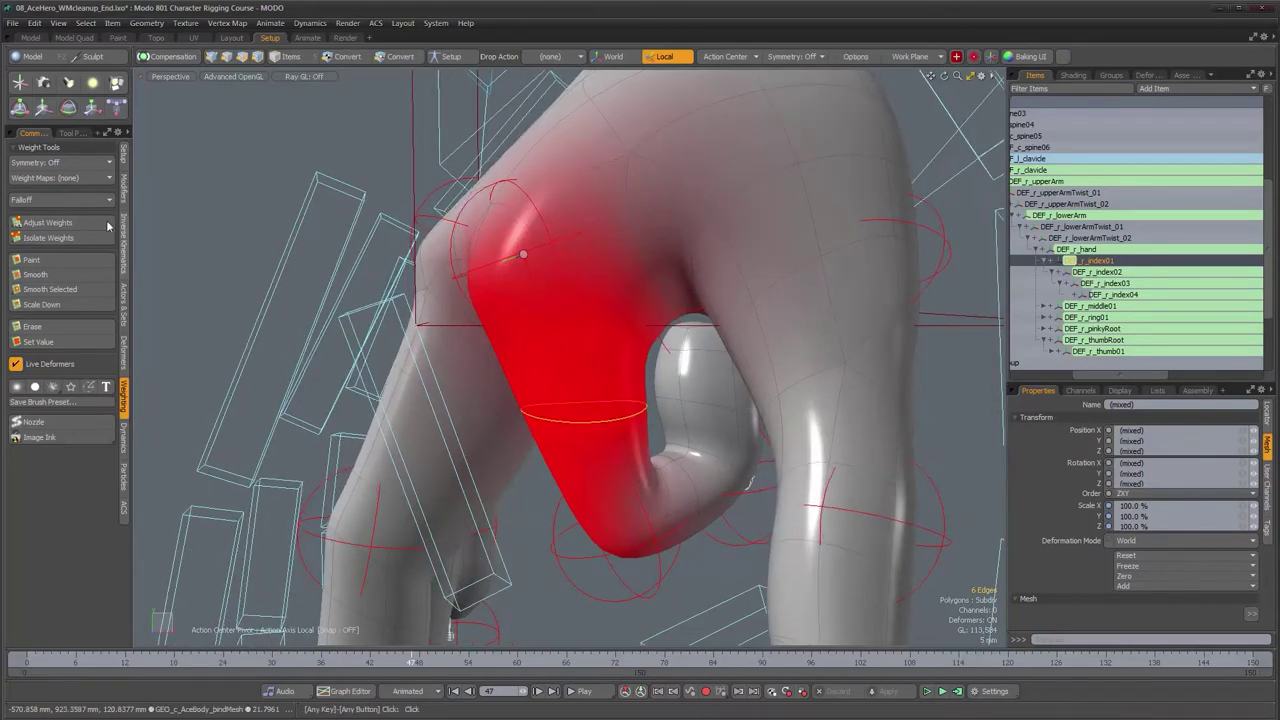
left_click(90, 225)
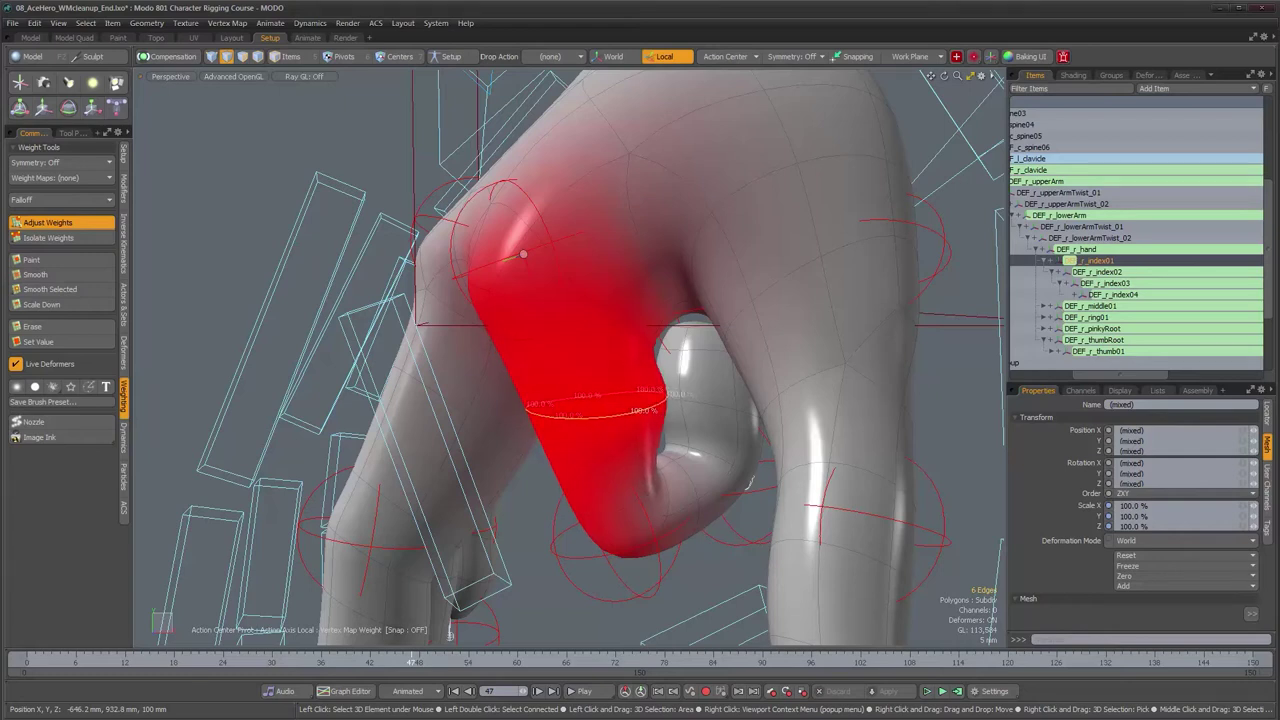
left_click_drag(270, 282, 533, 402, "alt")
left_click_drag(631, 492, 558, 332, "alt")
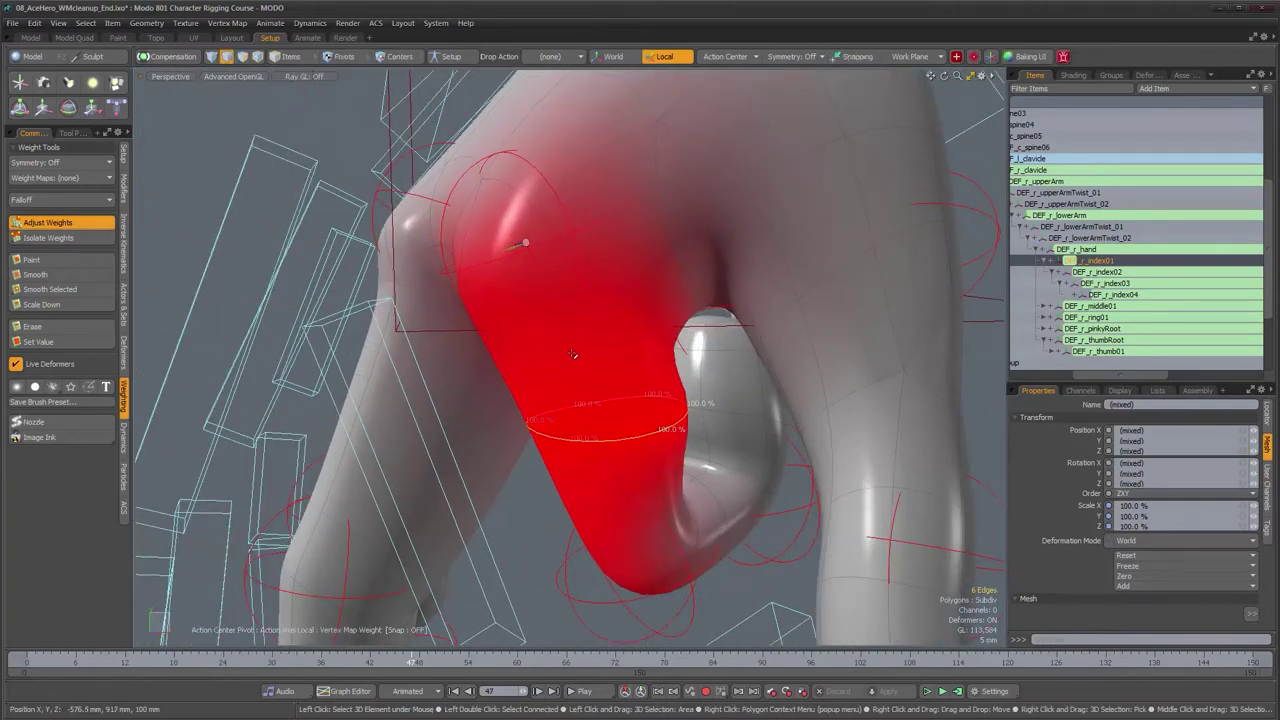
key("q")
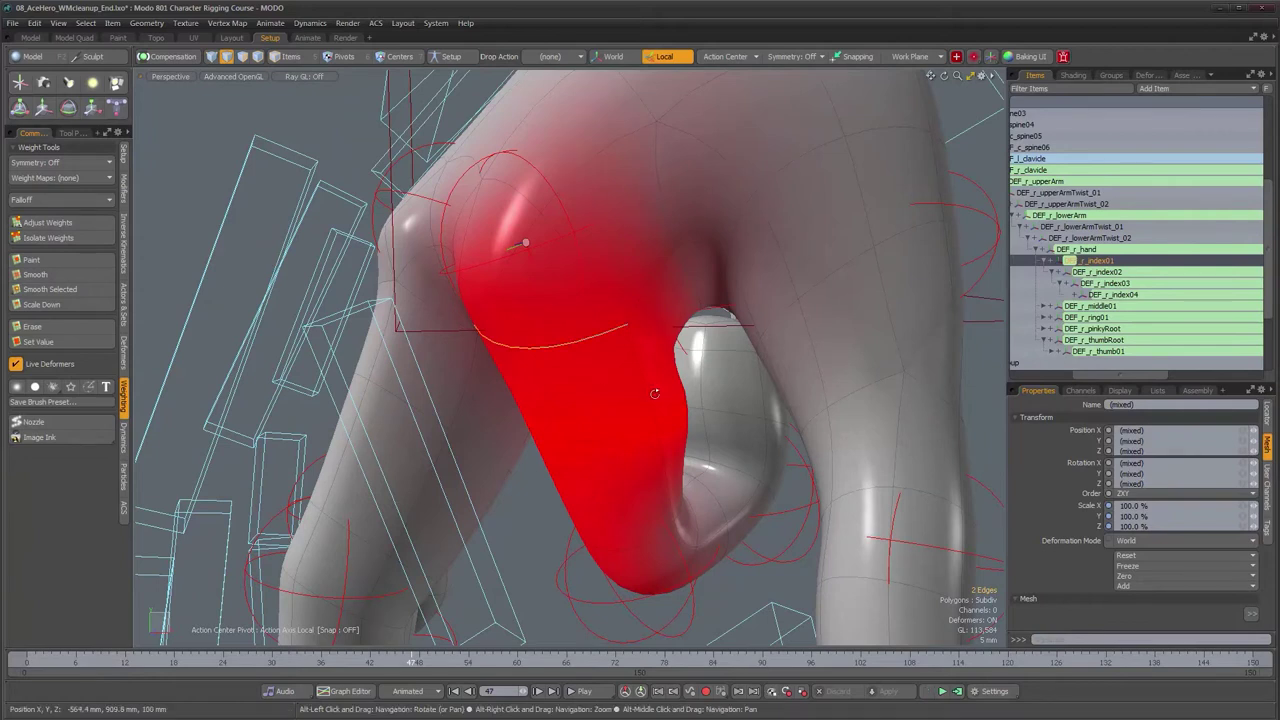
Step: Select the edge loop at the base of the index finger and raise its DEF_r_index01 weights by about 30%
left_click_drag(654, 391, 585, 380, "alt")
left_click(631, 336, "shift")
left_click_drag(661, 403, 547, 299, "alt")
left_click(671, 363, "shift")
left_click_drag(622, 324, 471, 411, "alt")
left_click(89, 223)
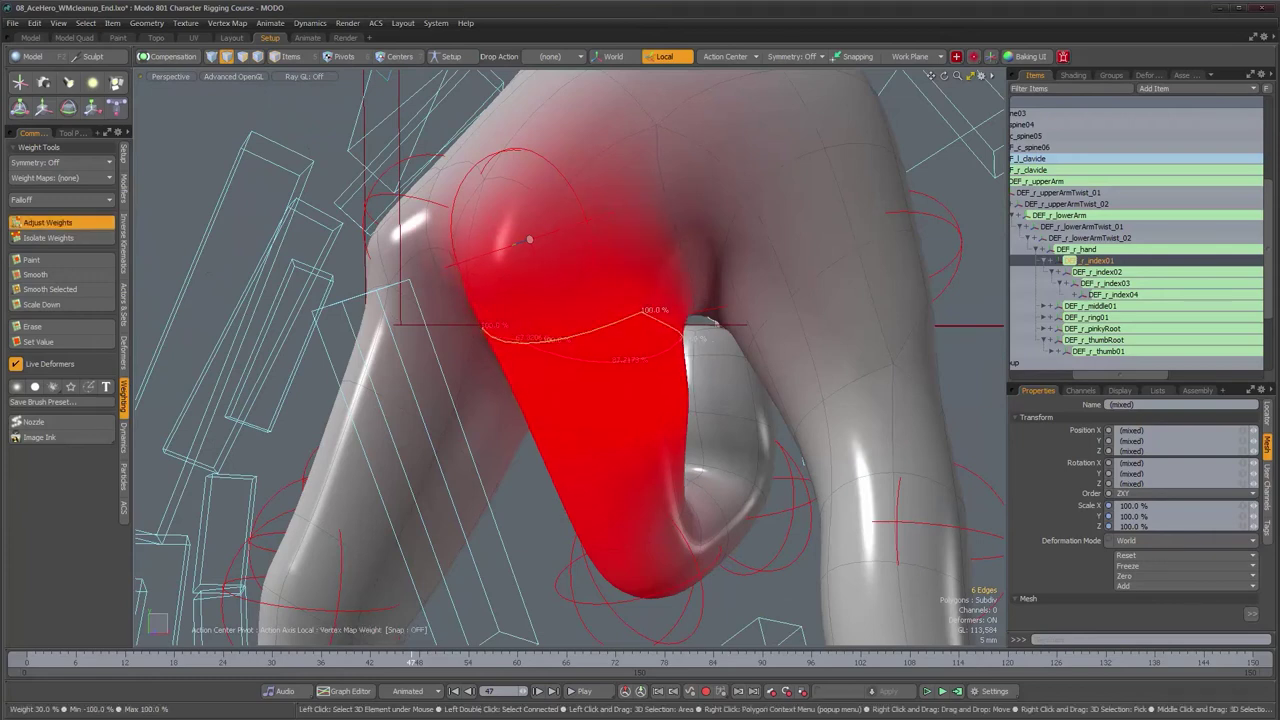
key("space")
Step: Lower the DEF_r_index01 weights of two vertices below the index knuckle by about 54.5%, checking the bend up to frame 49
left_click_drag(455, 318, 583, 318, "alt")
key("1")
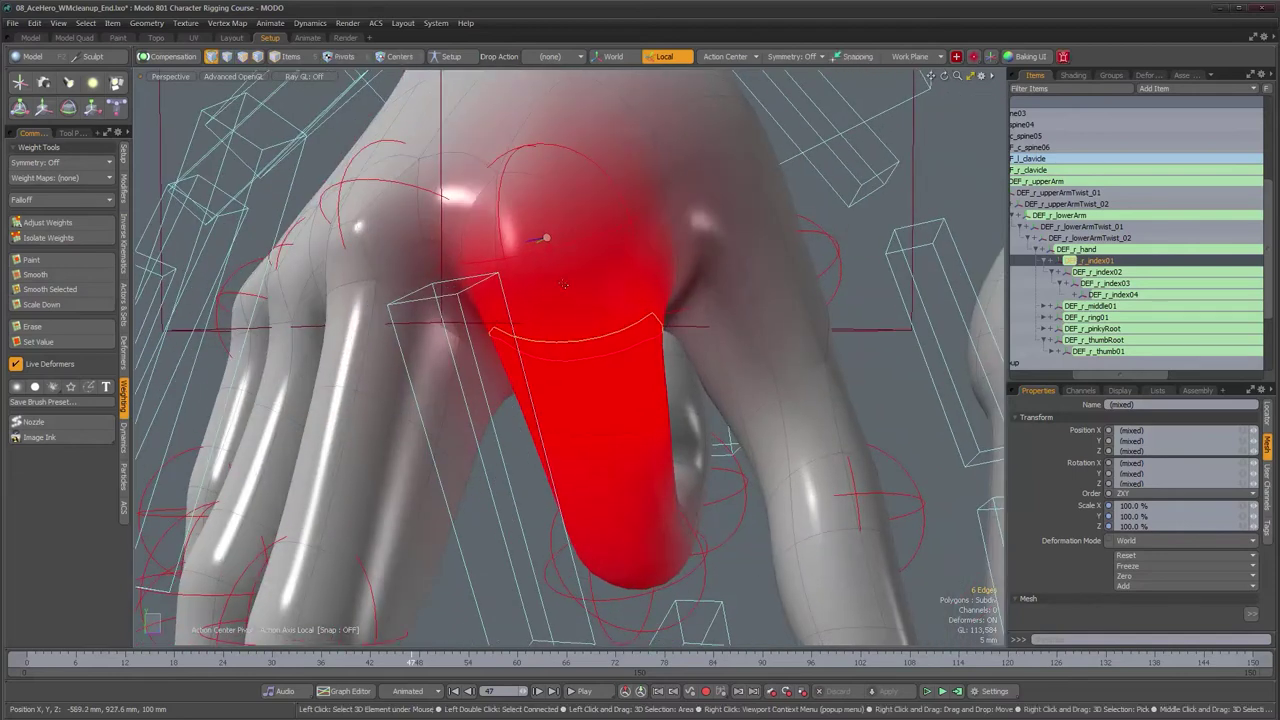
left_click(505, 273, "shift")
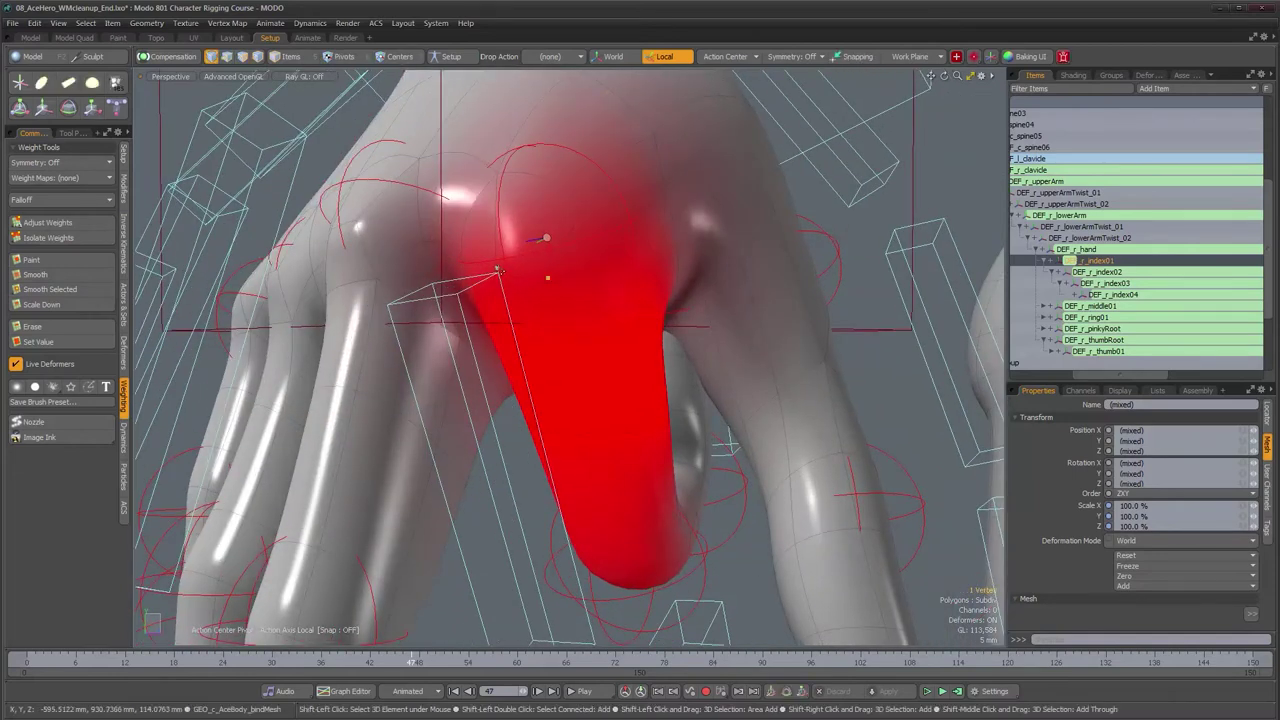
left_click_drag(601, 303, 468, 310, "alt")
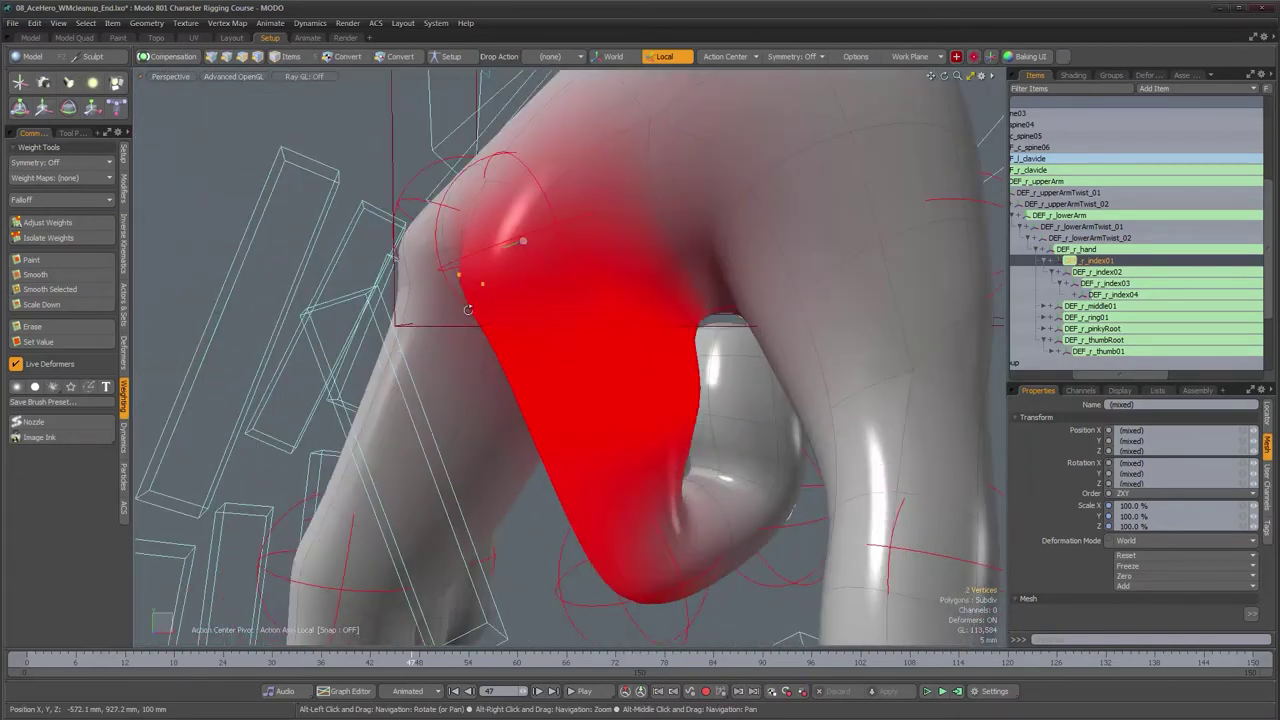
left_click(85, 224)
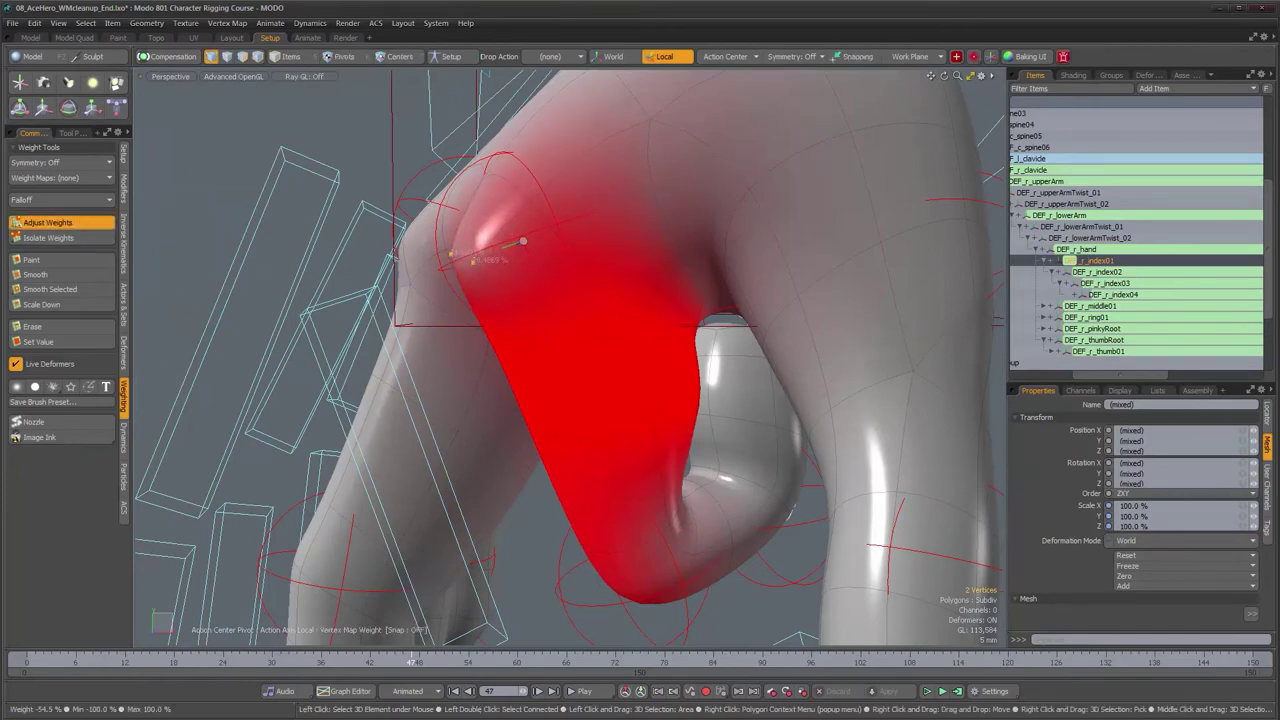
left_click_drag(534, 320, 501, 304, "alt")
left_click_drag(589, 319, 578, 281, "alt")
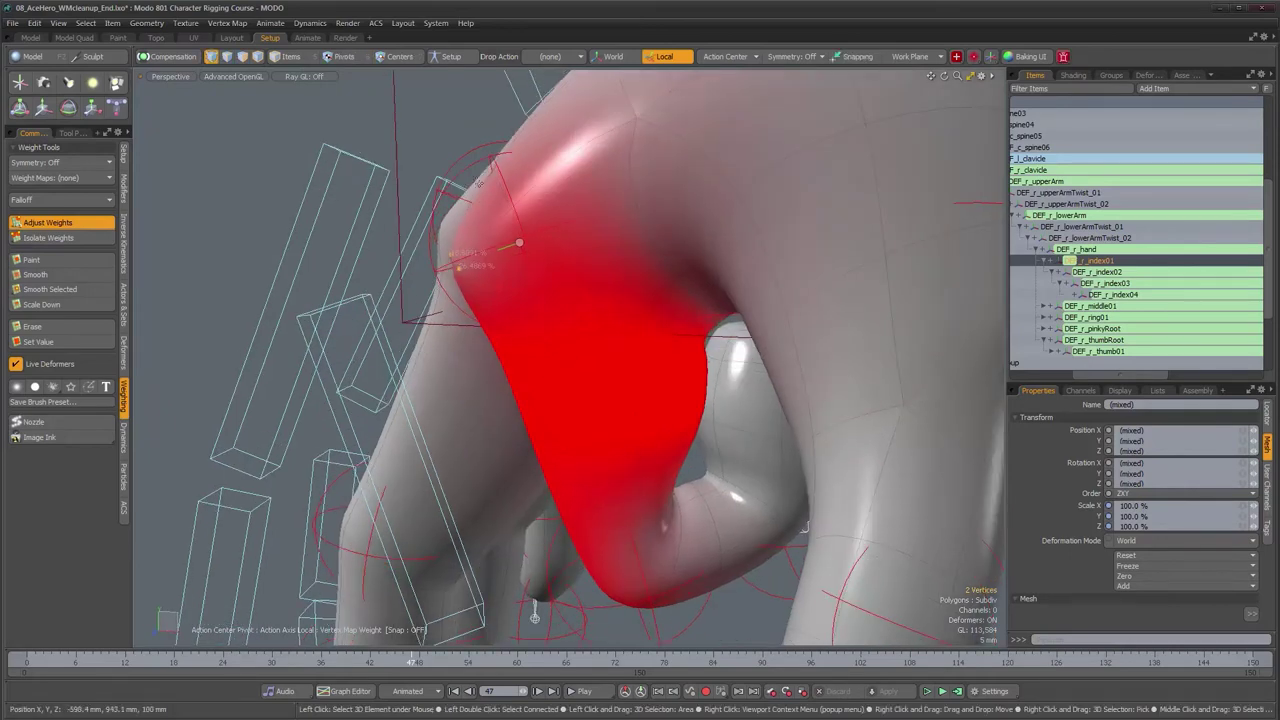
left_click_drag(484, 320, 575, 338, "alt")
mouse_move(402, 665)
left_mouse_down()
mouse_move(240, 664)
mouse_move(427, 661)
left_mouse_up()
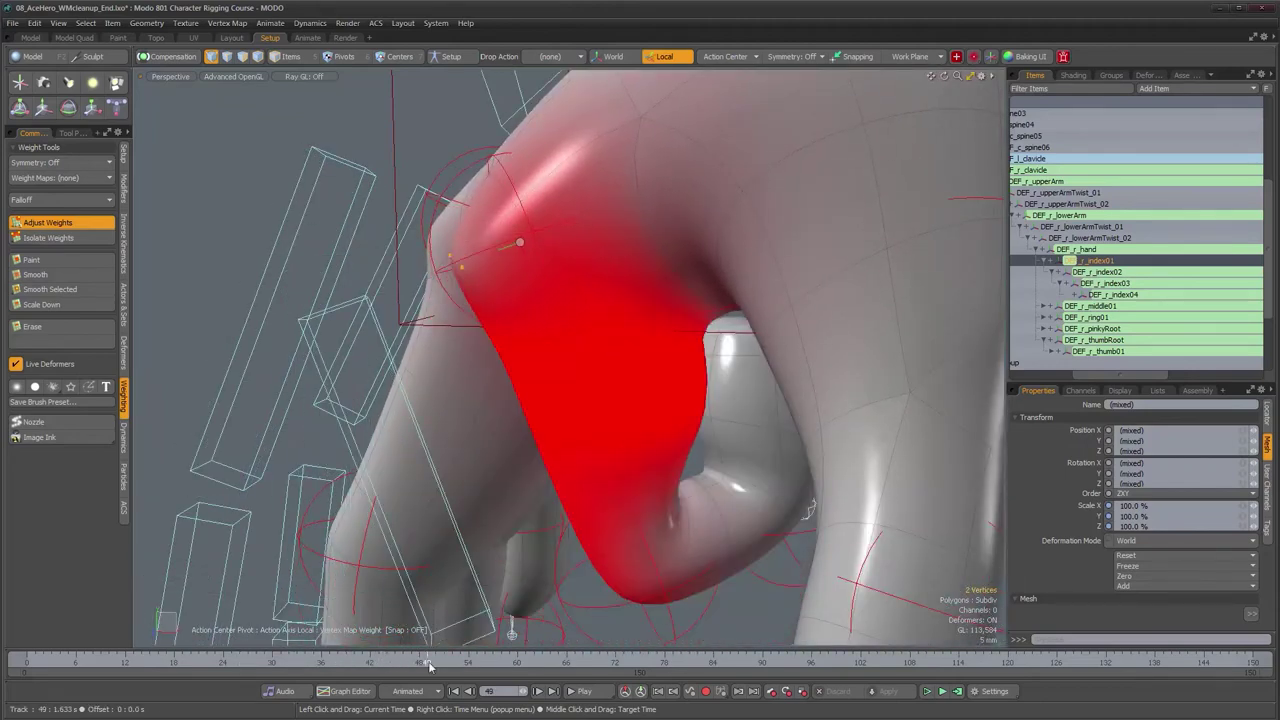
key("q")
Step: Frame the index finger's middle bend and switch the displayed weights from DEF_r_index01 to DEF_r_index02
left_click_drag(662, 468, 567, 312, "alt+shift")
left_click_drag(464, 219, 425, 157, "alt")
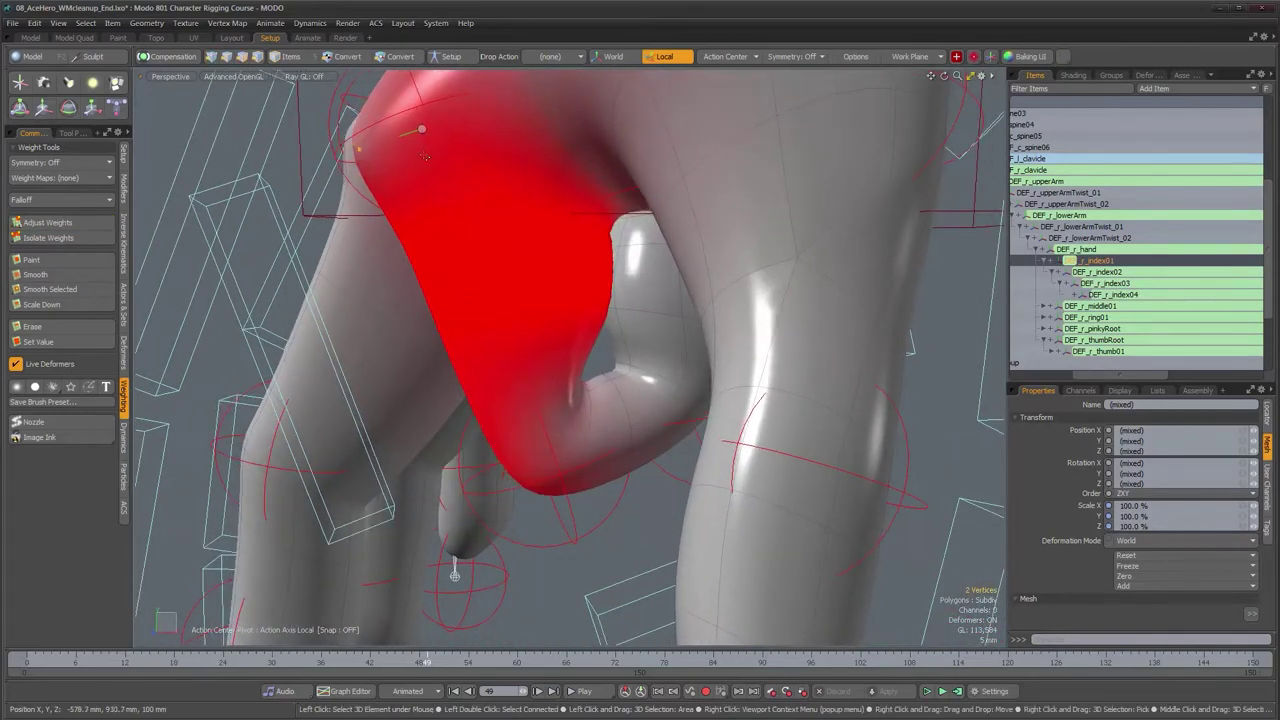
left_click_drag(621, 423, 590, 424, "alt")
left_click_drag(590, 424, 615, 425, "ctrl+alt")
left_click_drag(615, 425, 597, 402, "alt")
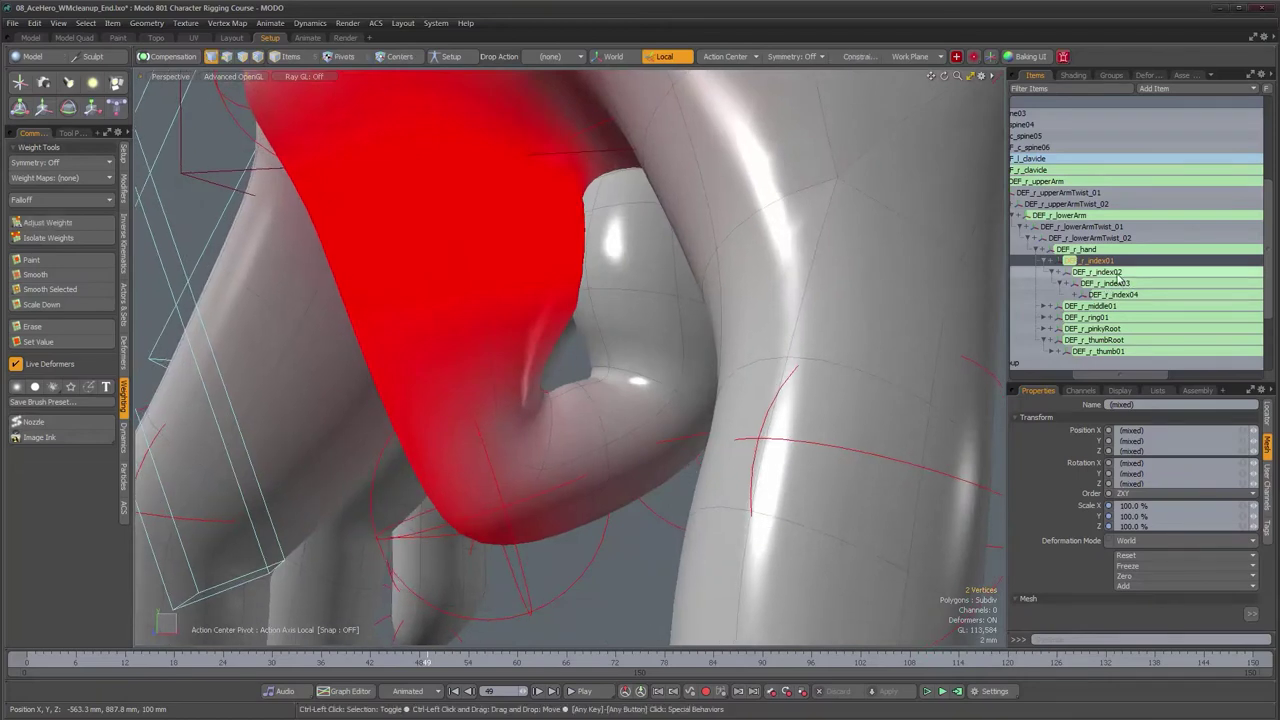
left_click(1110, 272, "ctrl")
left_click(1110, 261, "ctrl")
left_click_drag(746, 396, 719, 395, "alt")
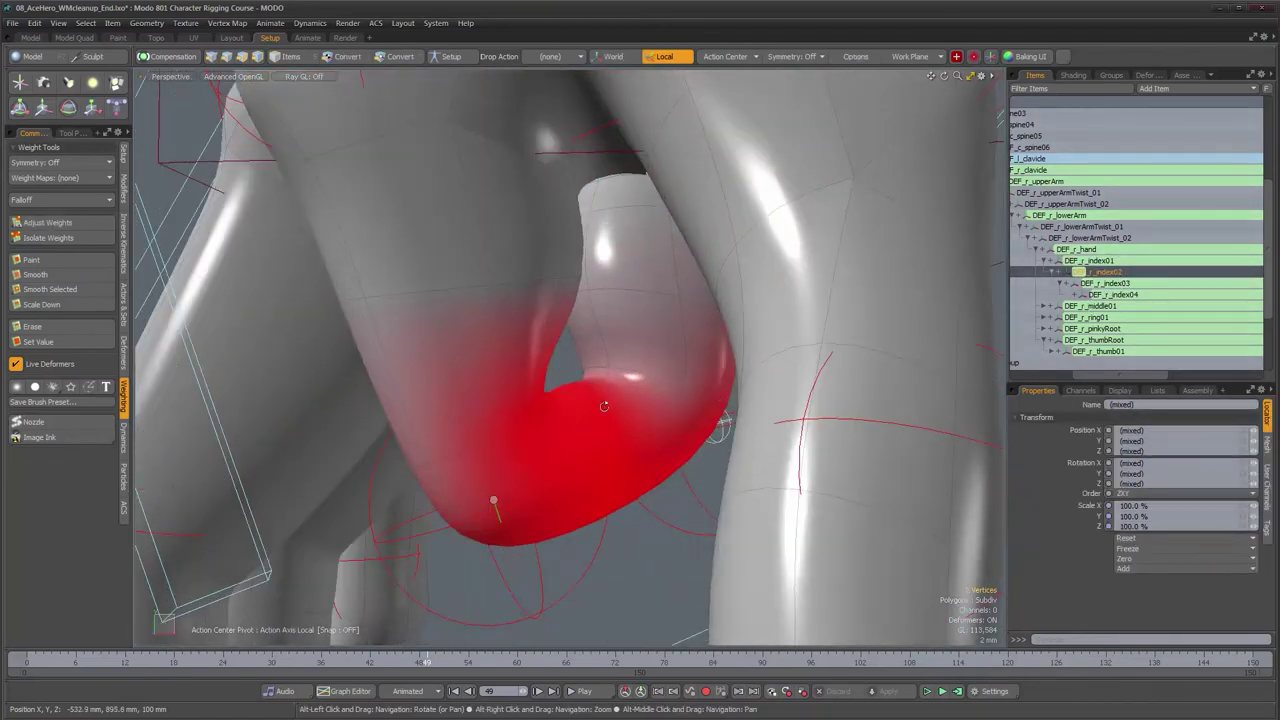
Step: Select the edge loop around the index finger's second segment and adjust its DEF_r_index02 weights to 100%
left_click_drag(605, 405, 592, 413, "alt")
key("2")
double_click(604, 416)
left_click_drag(577, 428, 517, 474, "alt")
left_click(47, 222)
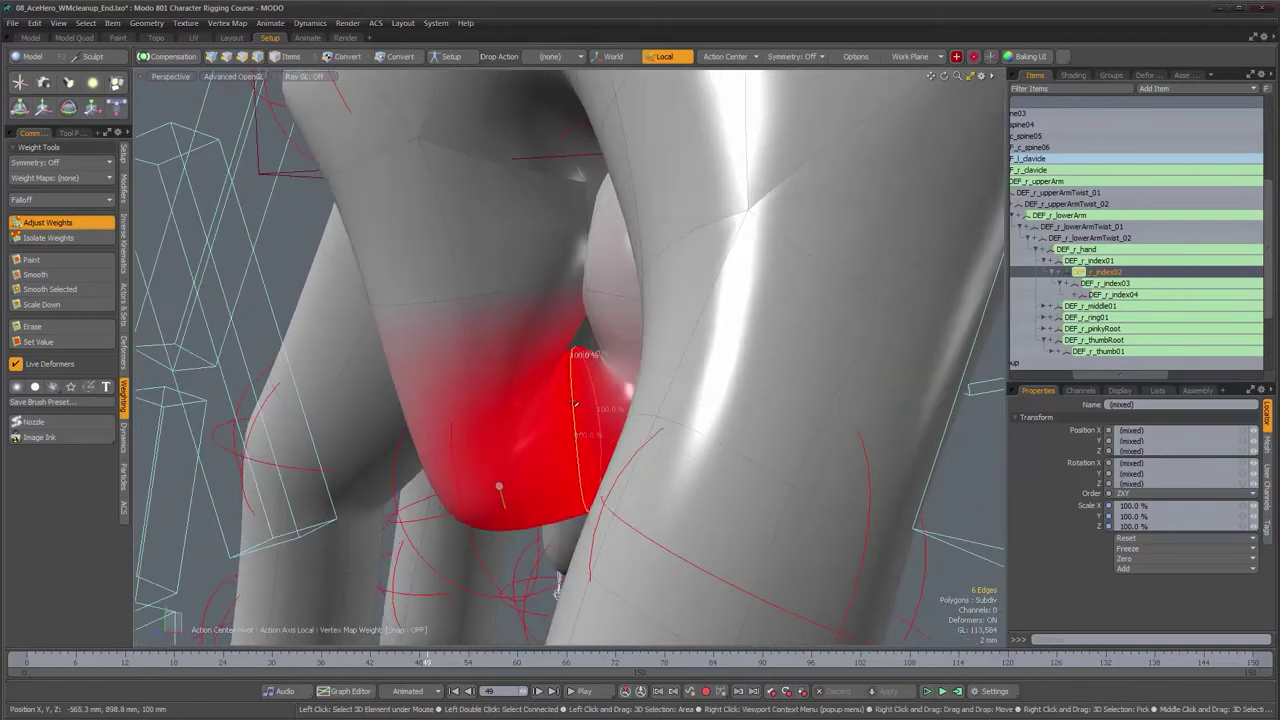
Step: Switch the displayed weights from DEF_r_index02 to DEF_r_index03
left_click_drag(557, 348, 610, 406, "alt")
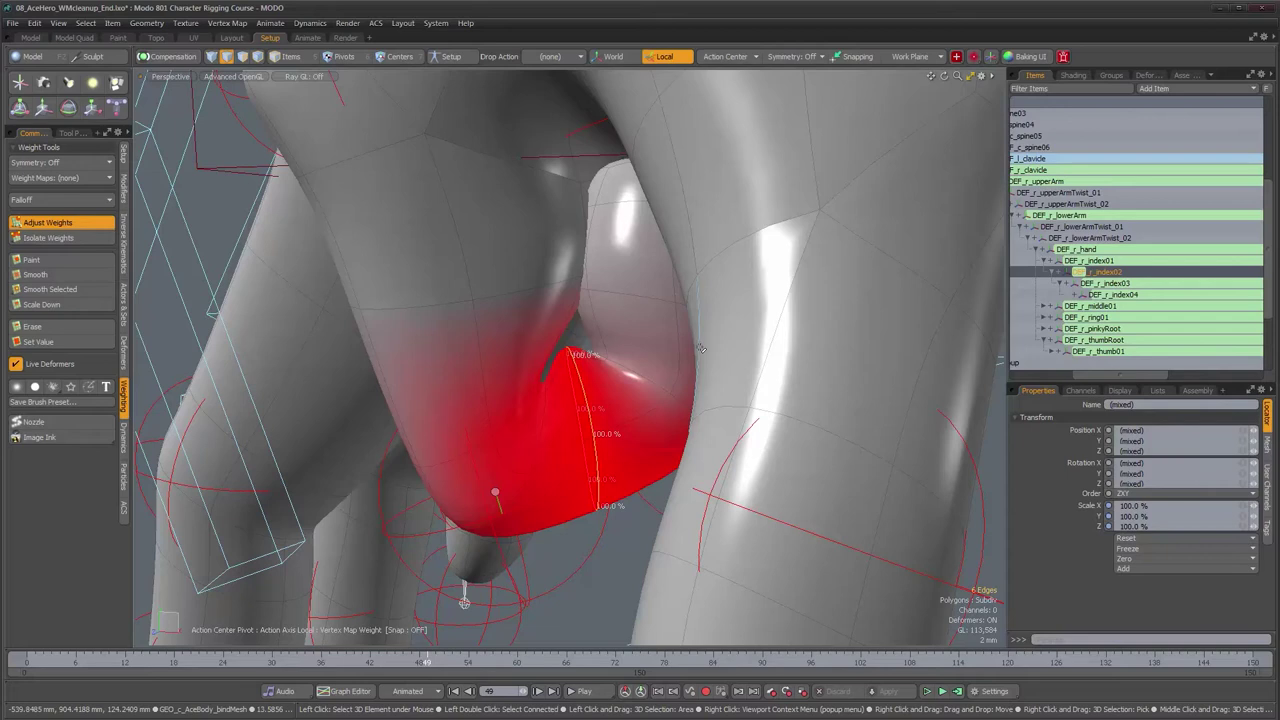
key("q")
left_click(1111, 282, "ctrl")
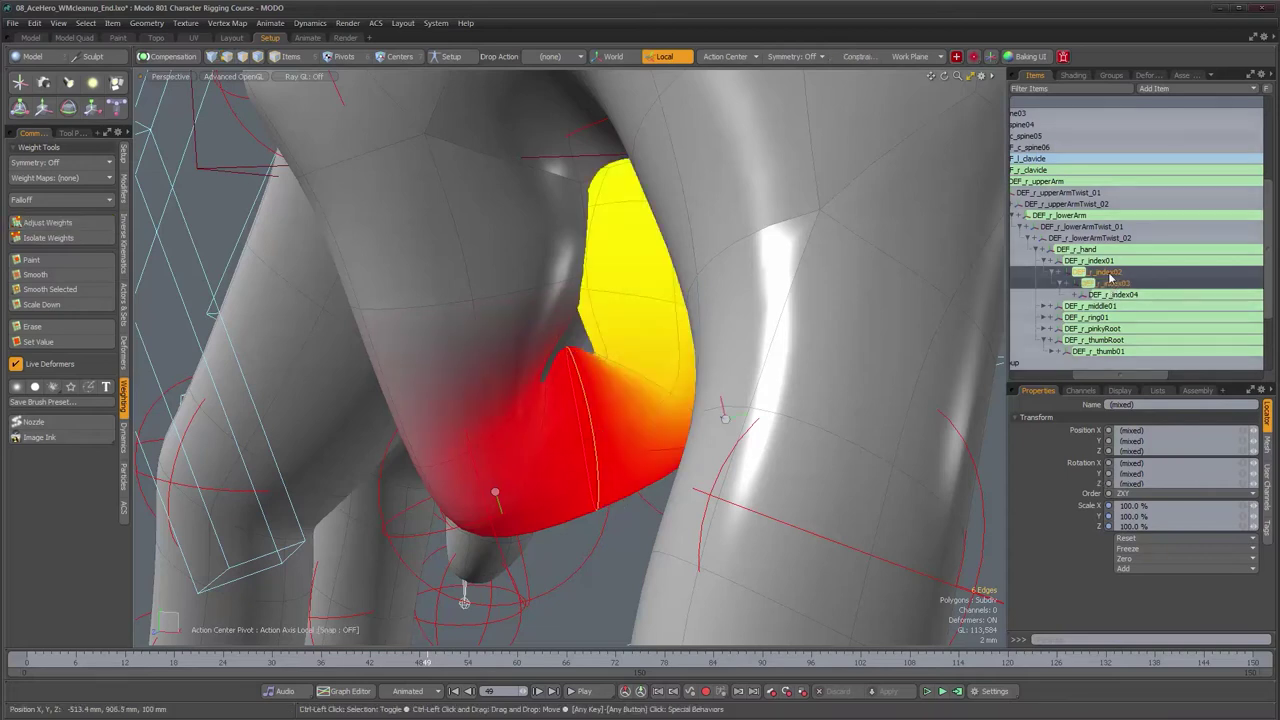
left_click(1110, 275, "ctrl")
Step: Select the edge loops around the index finger's last segment, switch to vertex selection and add vertices at the fingertip
left_click_drag(674, 328, 650, 294, "alt")
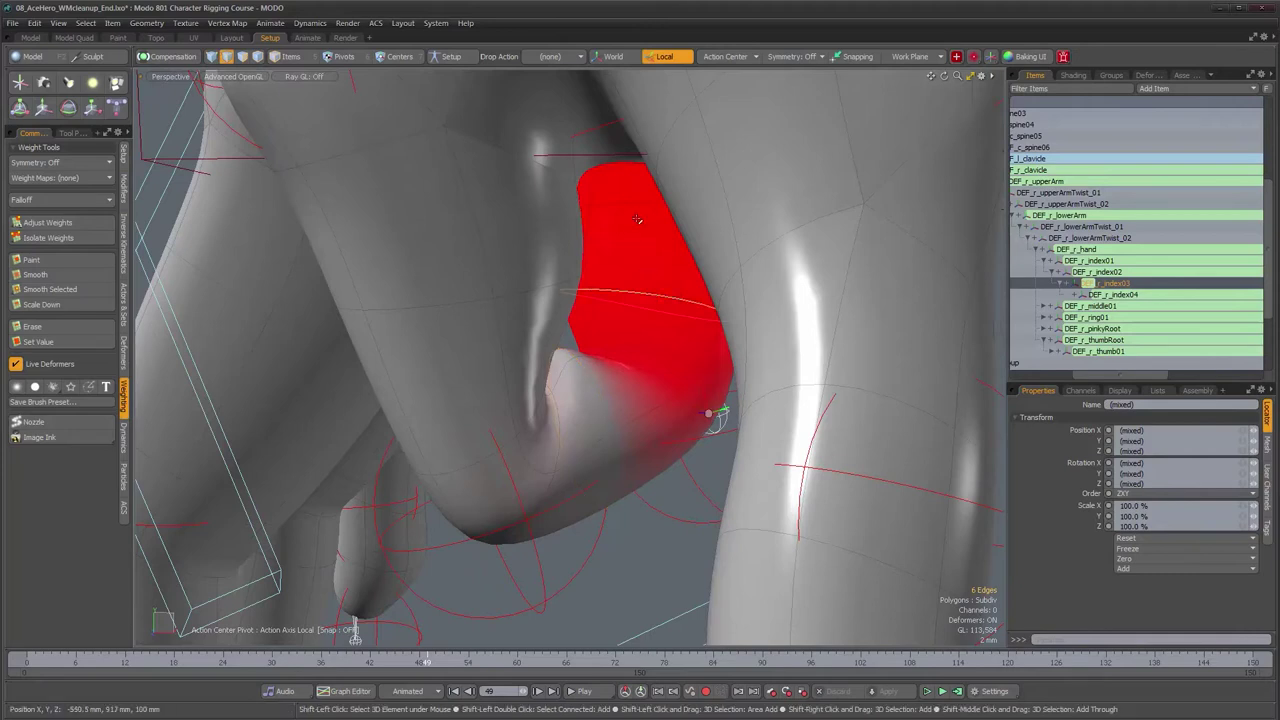
left_click_drag(765, 302, 621, 332, "alt")
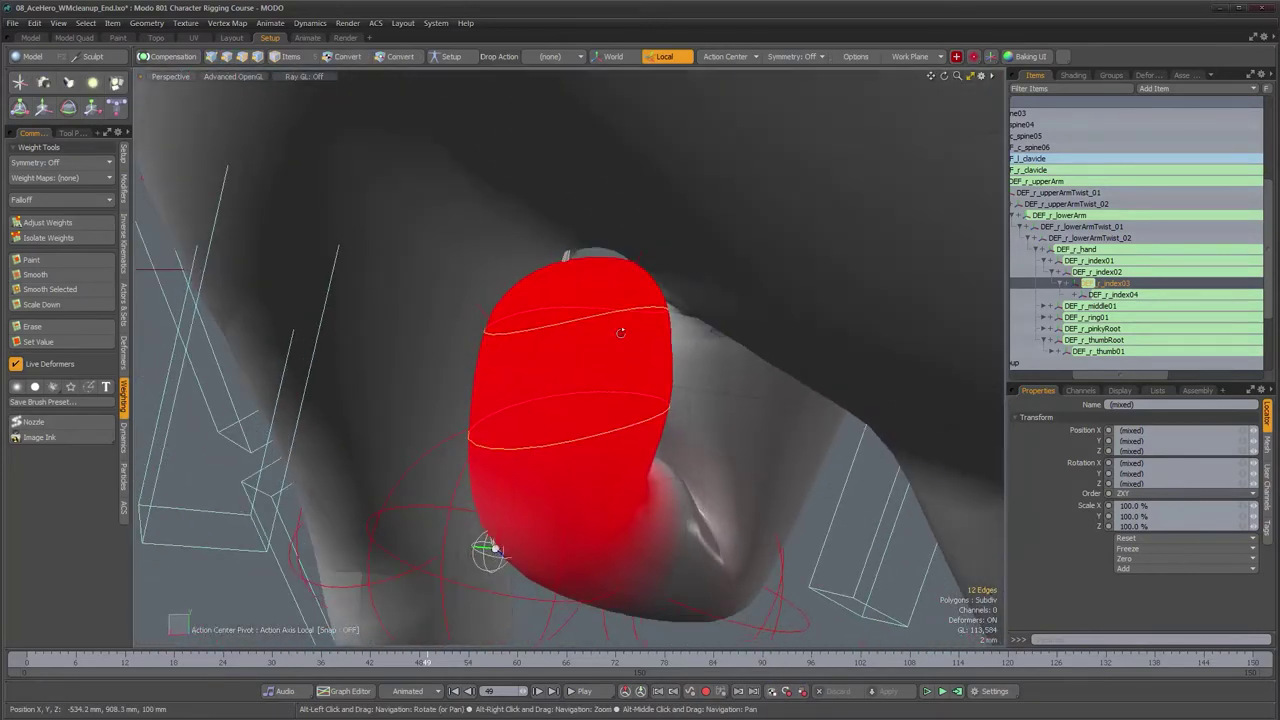
left_click_drag(777, 408, 771, 407, "alt")
left_click_drag(664, 433, 640, 387, "alt")
key("1")
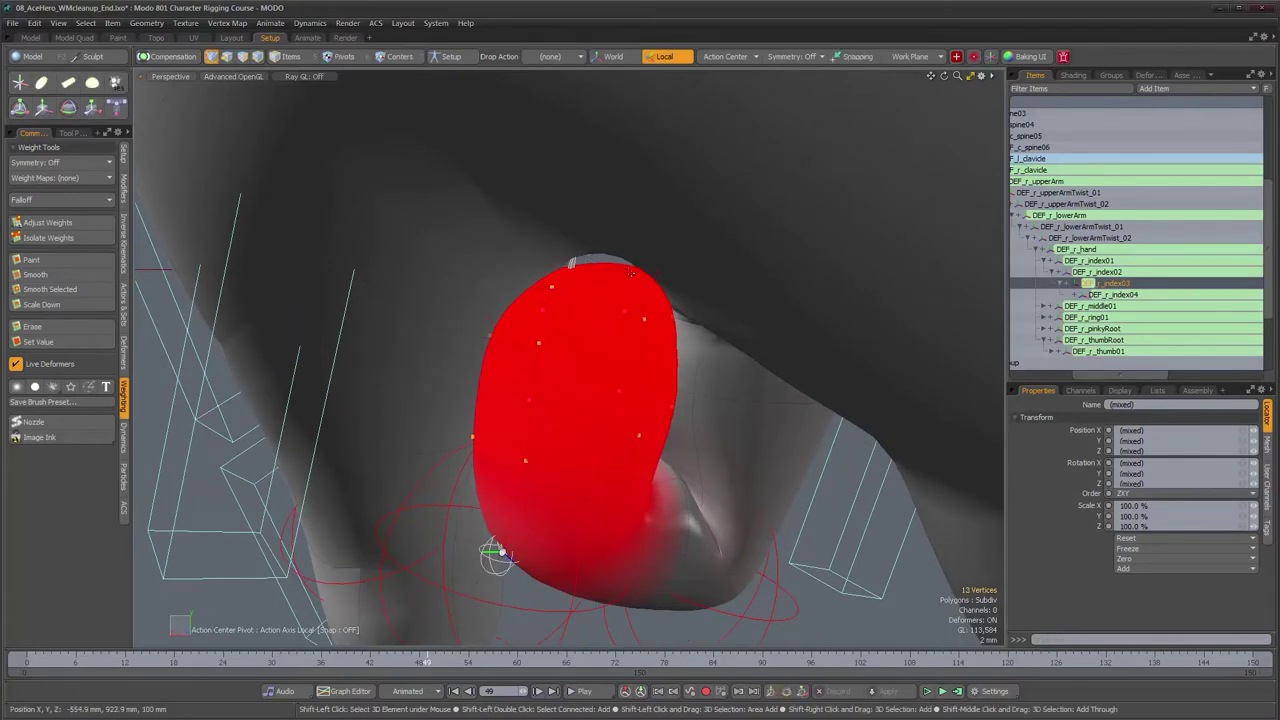
left_click(617, 268, "shift")
left_click_drag(640, 288, 508, 283, "alt")
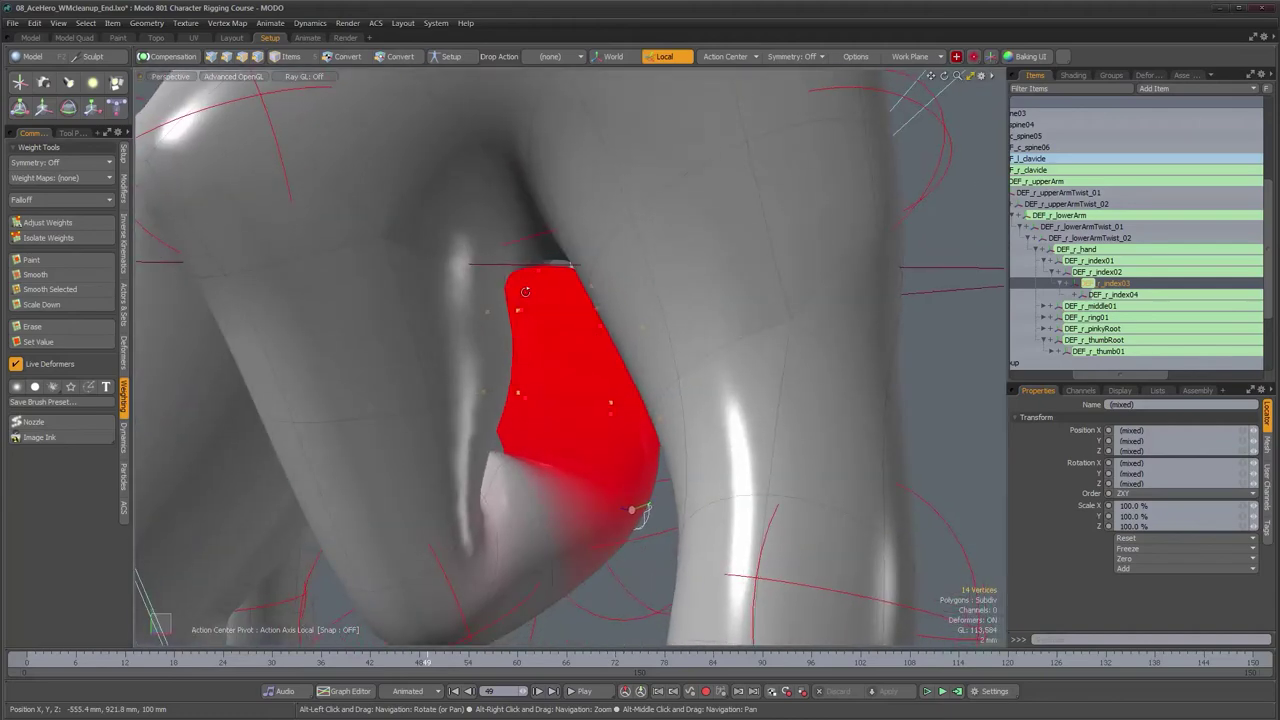
Step: Display the viewport as wireframe and add the remaining index fingertip vertices to the selection
key("ctrl+2")
left_click(523, 260)
mouse_move(523, 260)
left_mouse_down("alt")
mouse_move(548, 272)
mouse_move(522, 270)
left_mouse_up("alt")
right_click_drag(522, 270, 468, 264, "alt")
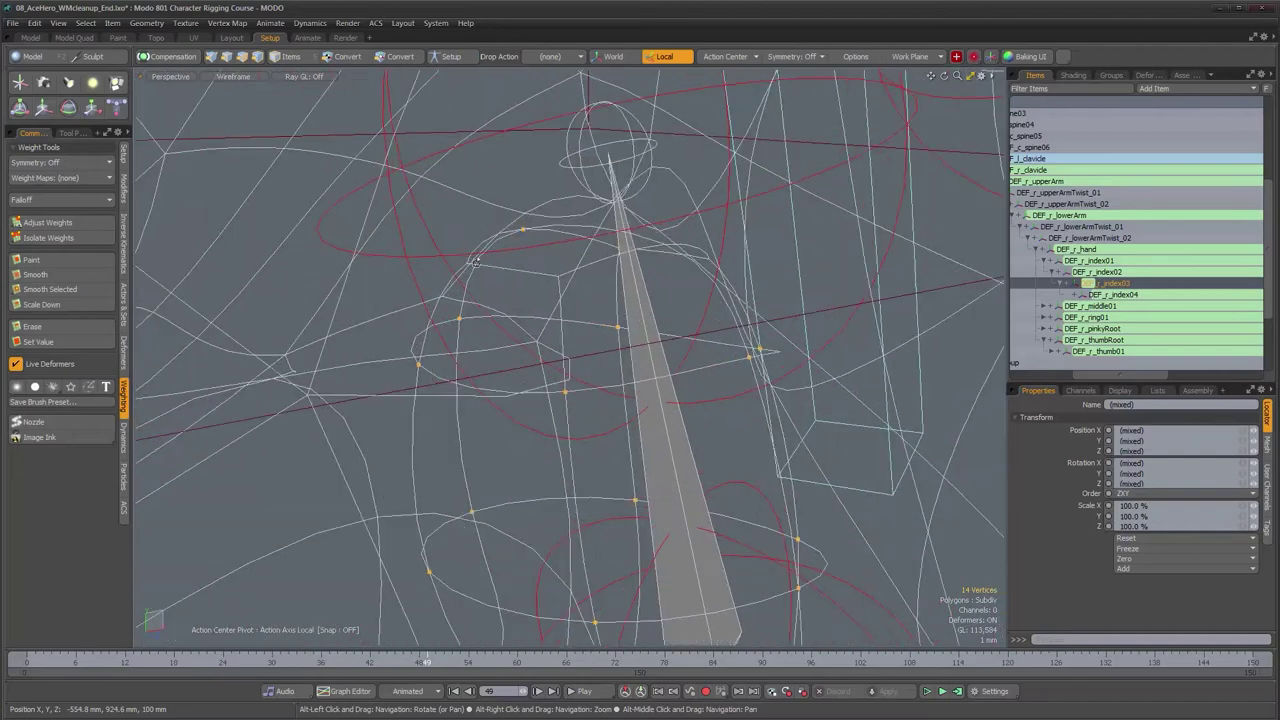
left_click(558, 277, "shift")
left_click_drag(558, 277, 735, 330, "alt")
left_click(700, 290, "shift")
left_click(834, 373, "shift")
right_click_drag(735, 330, 690, 325, "alt")
left_click_drag(690, 325, 445, 360, "alt")
right_click_drag(445, 360, 405, 375, "alt")
middle_click_drag(405, 375, 430, 290, "alt")
left_click_drag(430, 290, 523, 293, "alt")
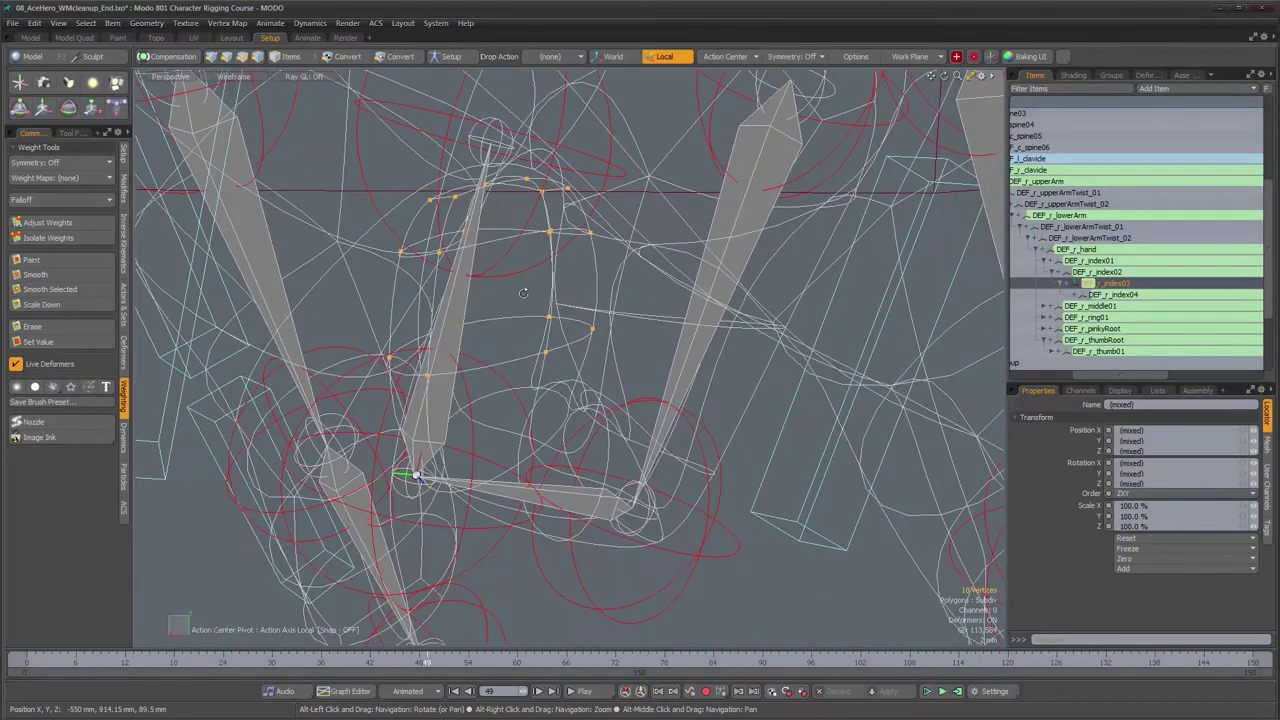
Step: Return to shaded display and raise the selected fingertip vertices' DEF_r_index03 weights to 100%
key("ctrl+2")
left_click(540, 361)
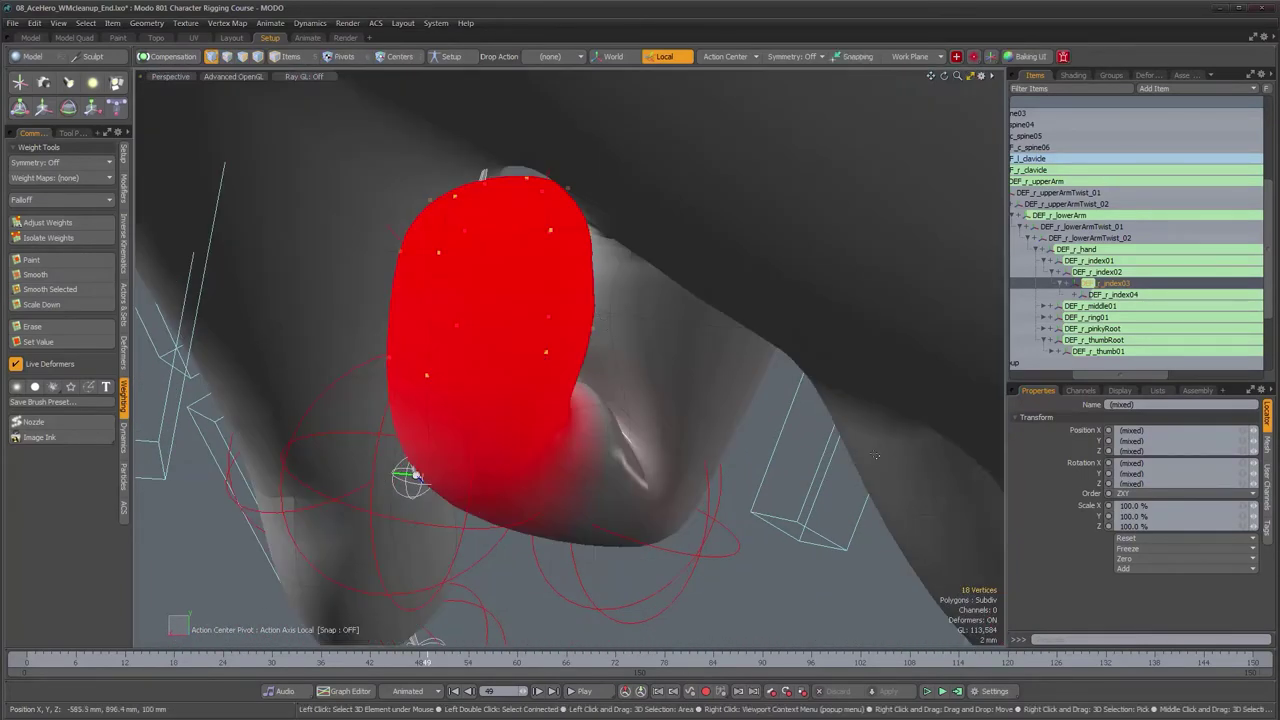
left_click(74, 227)
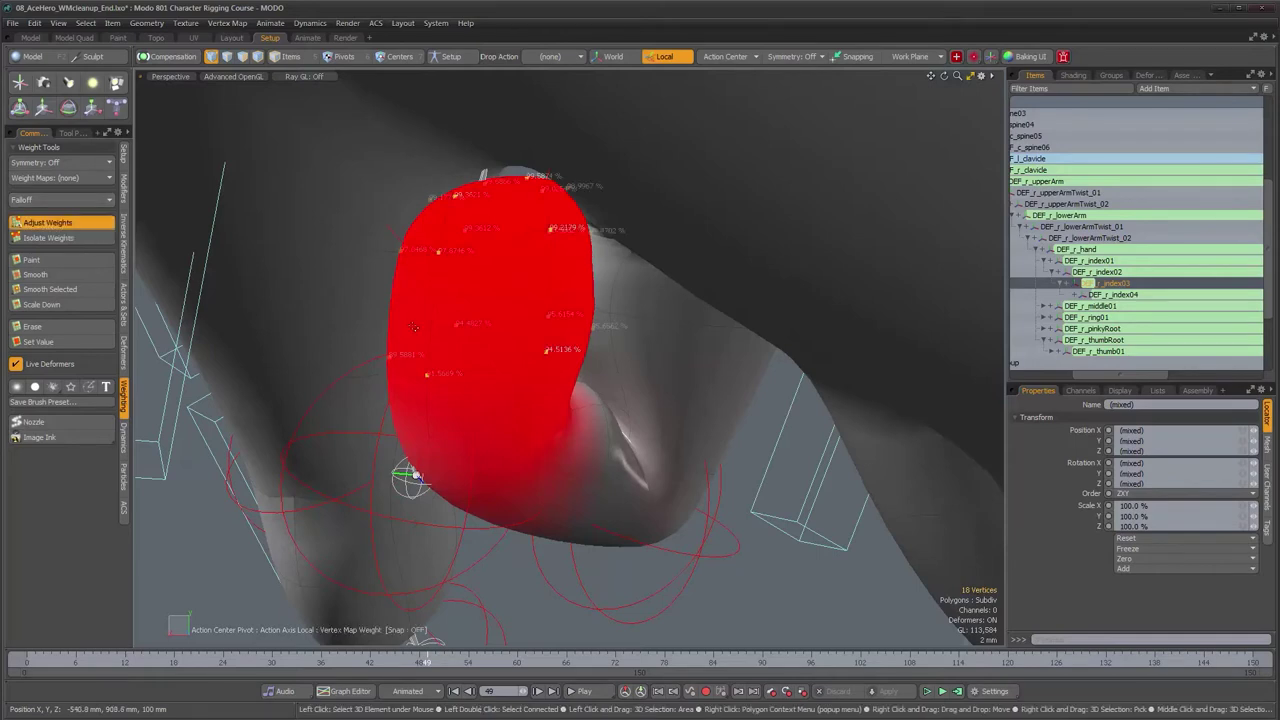
left_click_drag(500, 330, 560, 330)
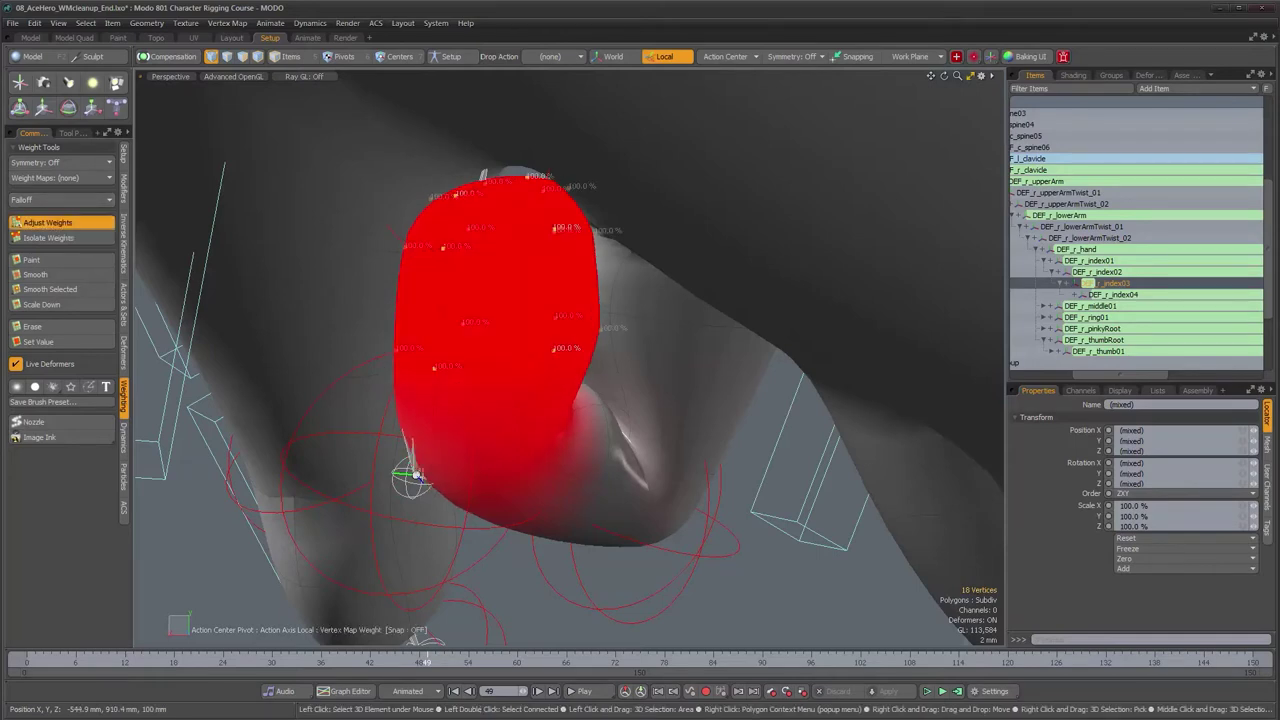
key("space")
Step: Select the edge loop at the index finger's last joint and lower its DEF_r_index03 weights by about 18.5%
left_click_drag(451, 309, 618, 420, "alt")
key("2")
double_click(530, 419)
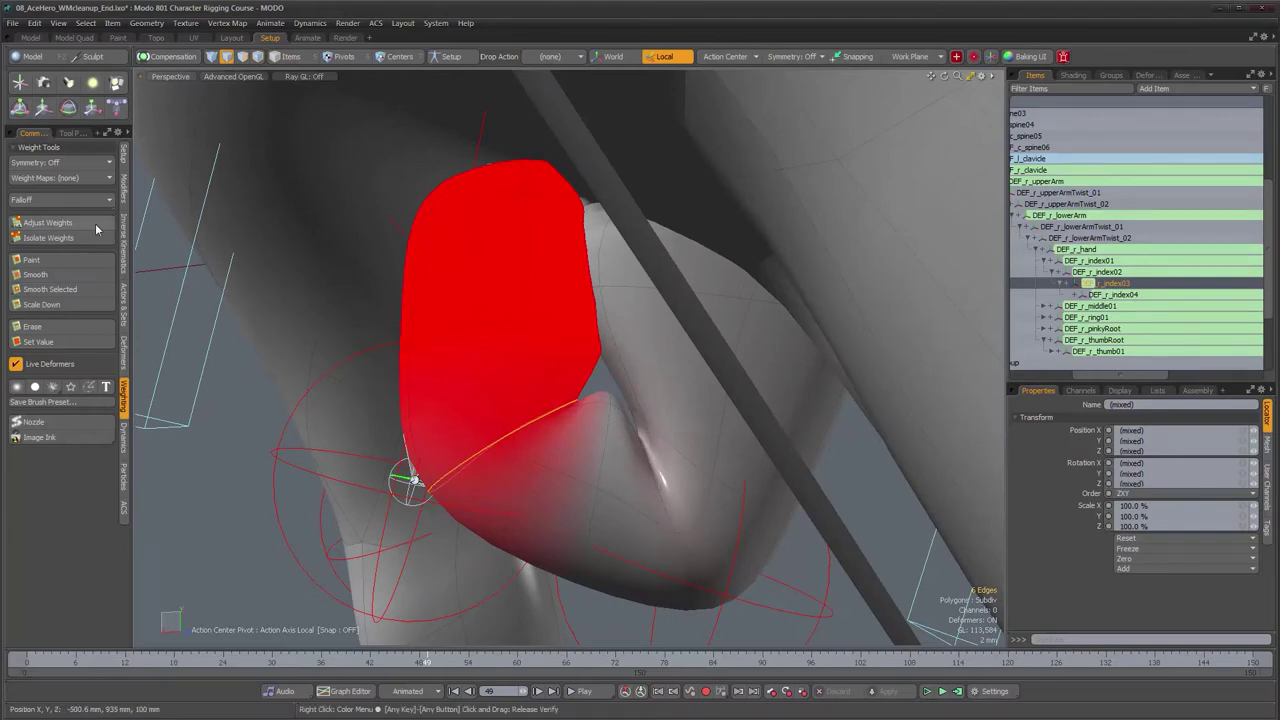
left_click_drag(511, 400, 568, 392, "alt")
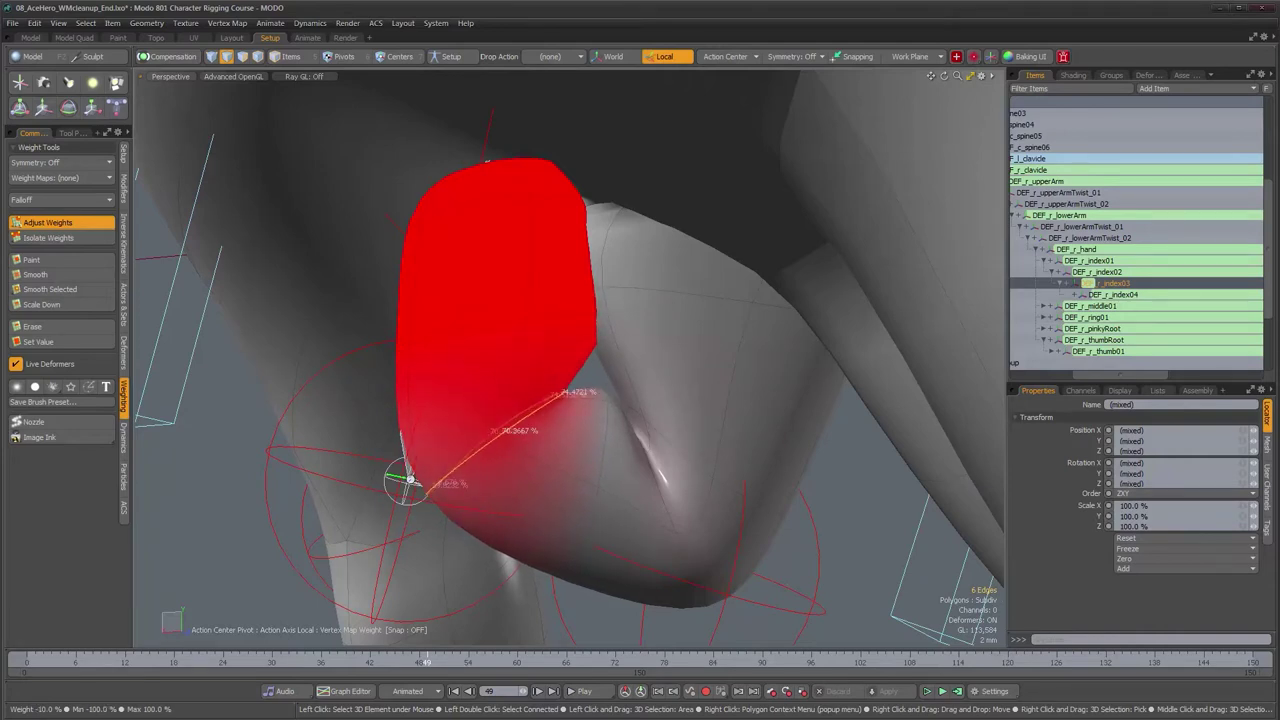
left_click_drag(589, 387, 581, 383)
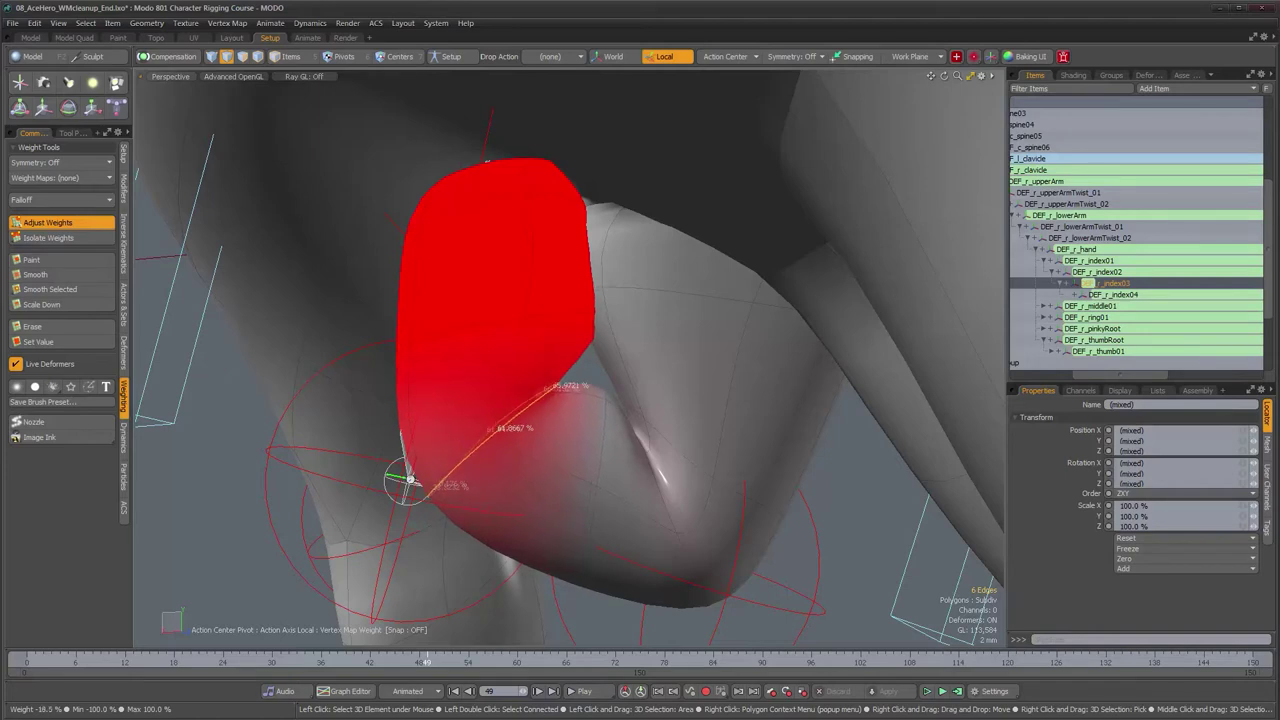
left_click_drag(520, 450, 578, 472, "alt")
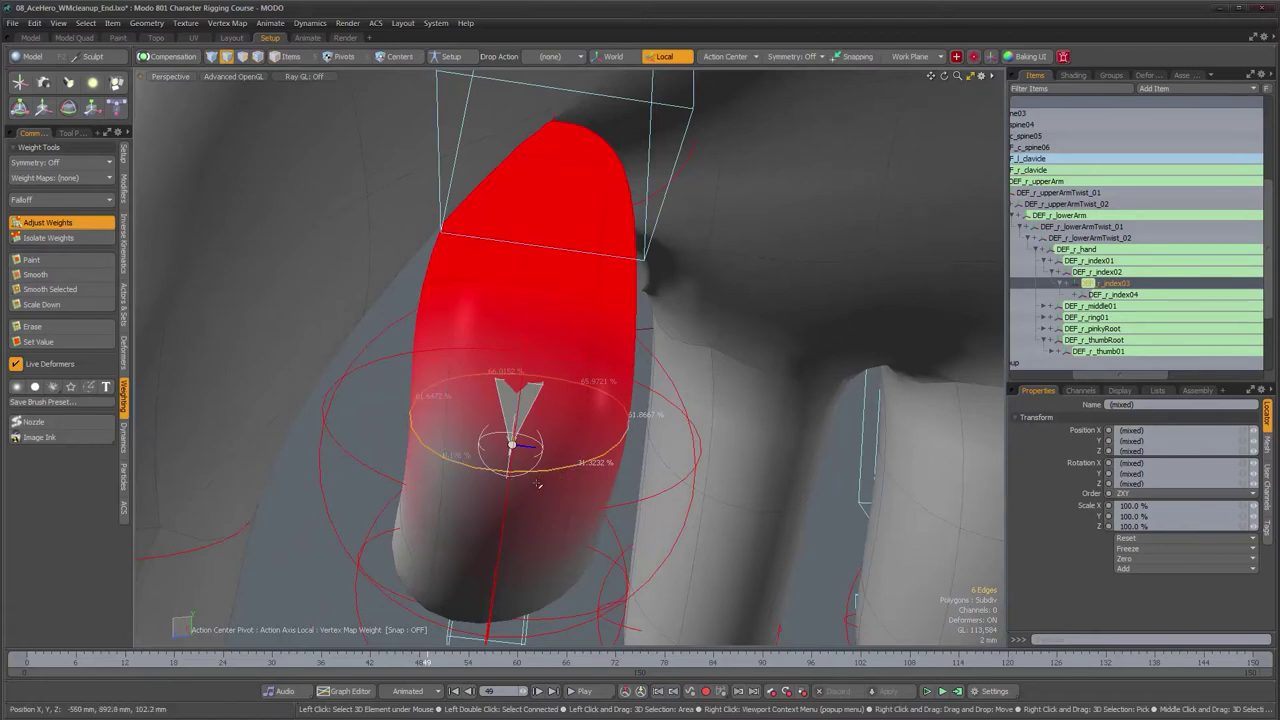
Step: Select two vertices on the back of the index finger's last knuckle and raise their DEF_r_index03 weights by about 91%
left_click_drag(563, 487, 465, 525, "alt")
left_click_drag(410, 458, 548, 474, "alt")
key("1")
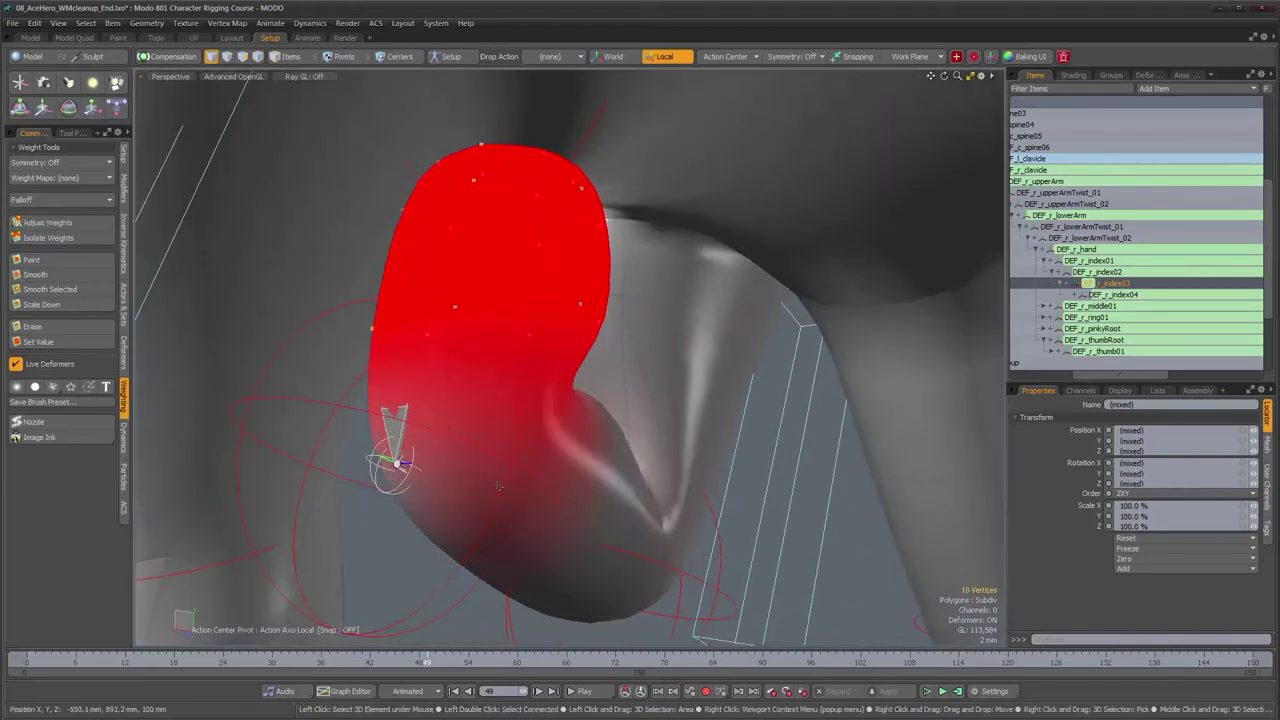
left_click(498, 487)
left_click_drag(498, 487, 415, 489, "alt")
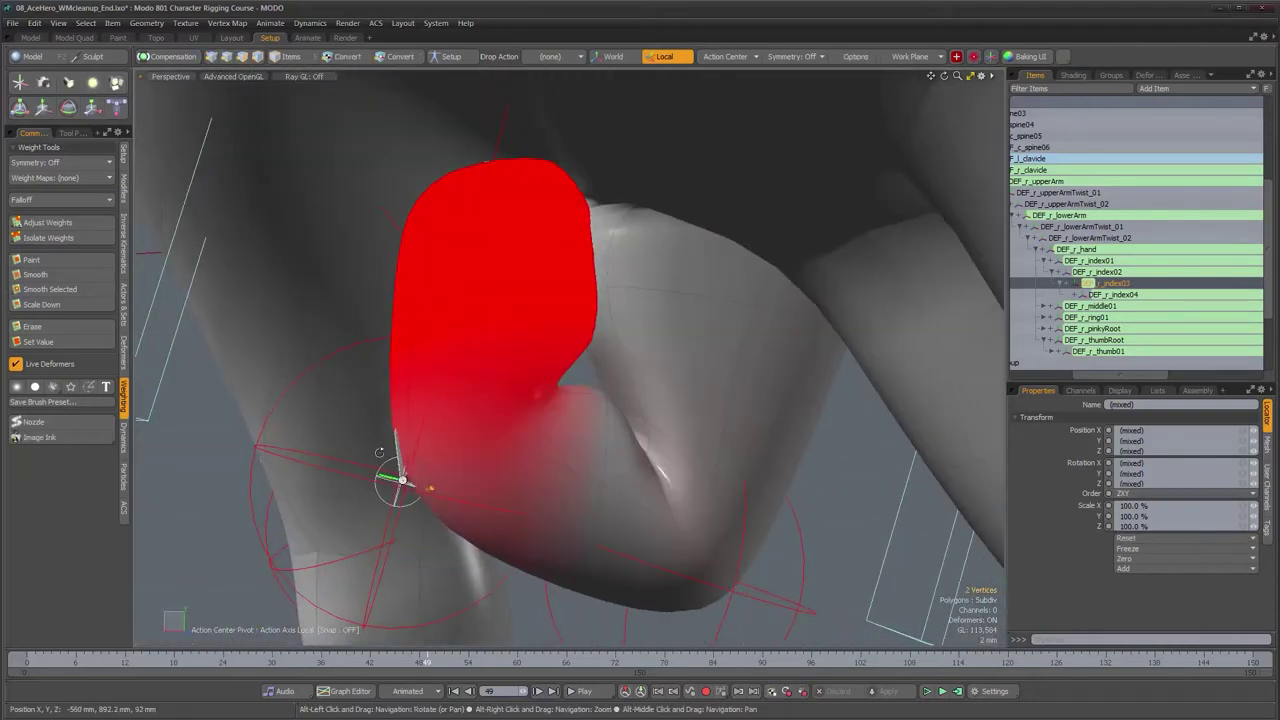
left_click(40, 222)
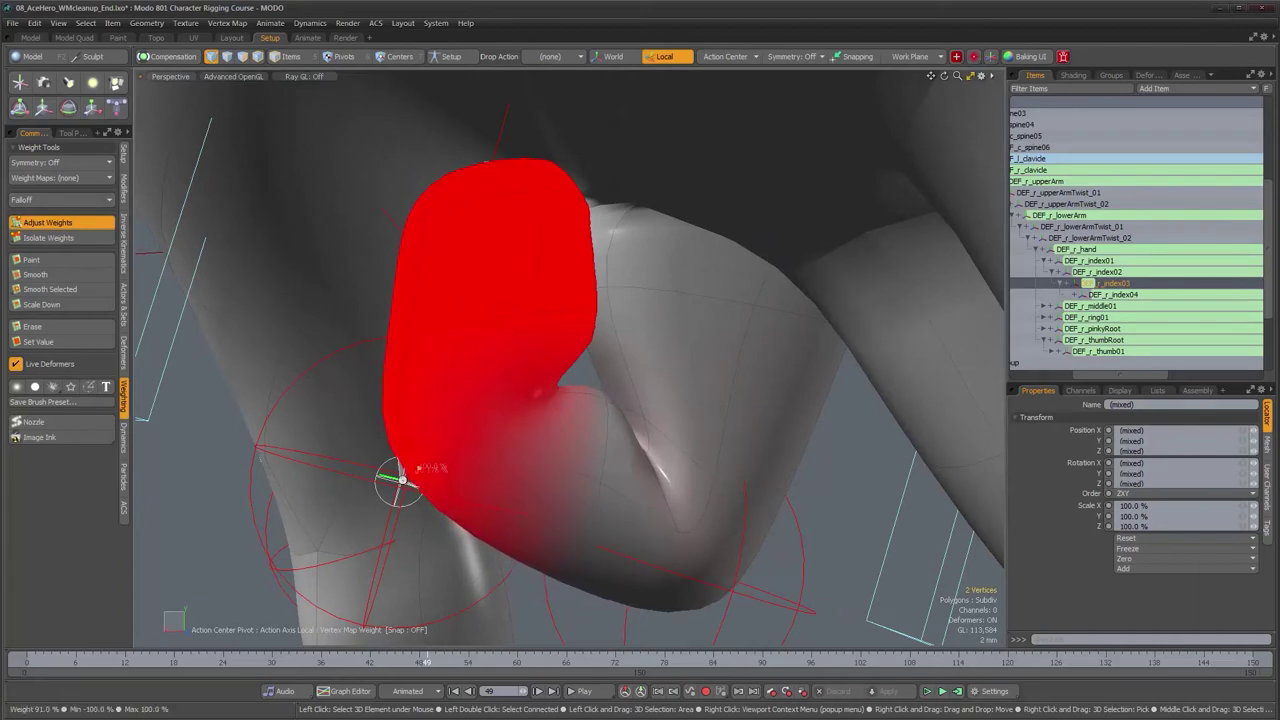
left_click_drag(452, 378, 493, 415, "alt")
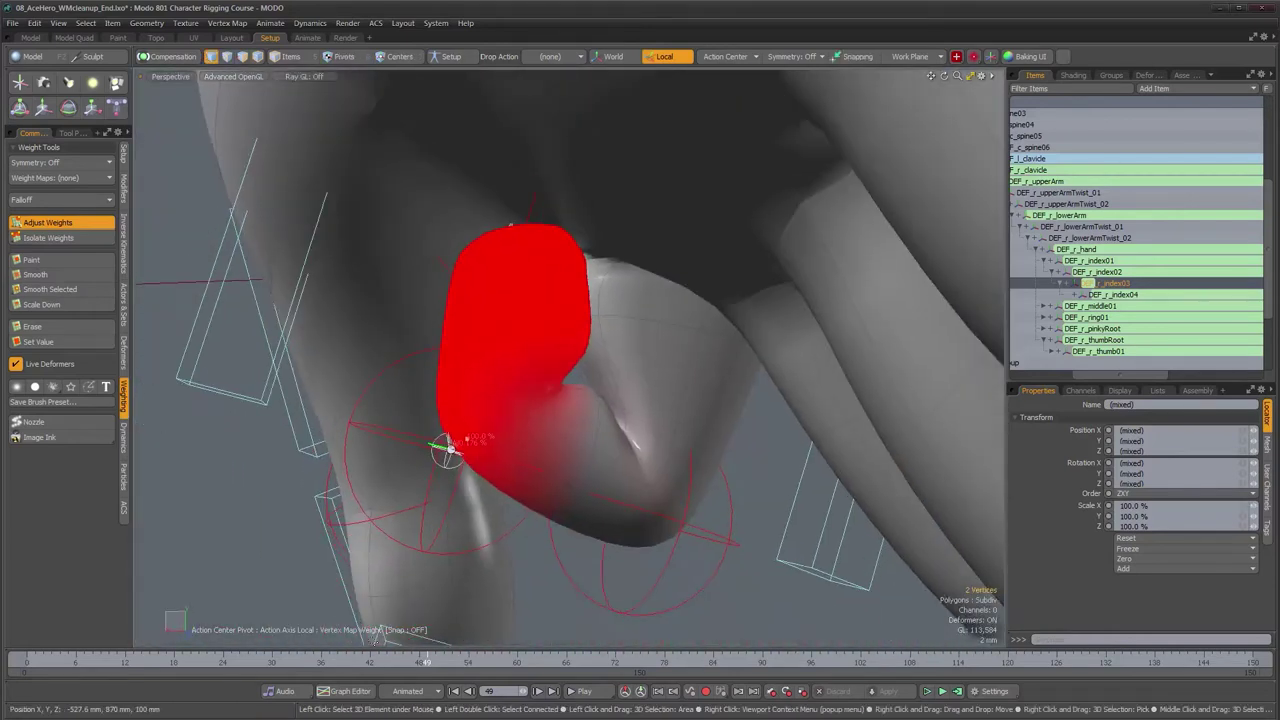
Step: Scrub the timeline to frame 47 and inspect the bend at the index finger's last joint
mouse_move(427, 662)
left_mouse_down()
mouse_move(368, 661)
mouse_move(412, 661)
left_mouse_up()
left_click_drag(545, 522, 551, 486, "alt")
scroll(551, 486, "up", 2)
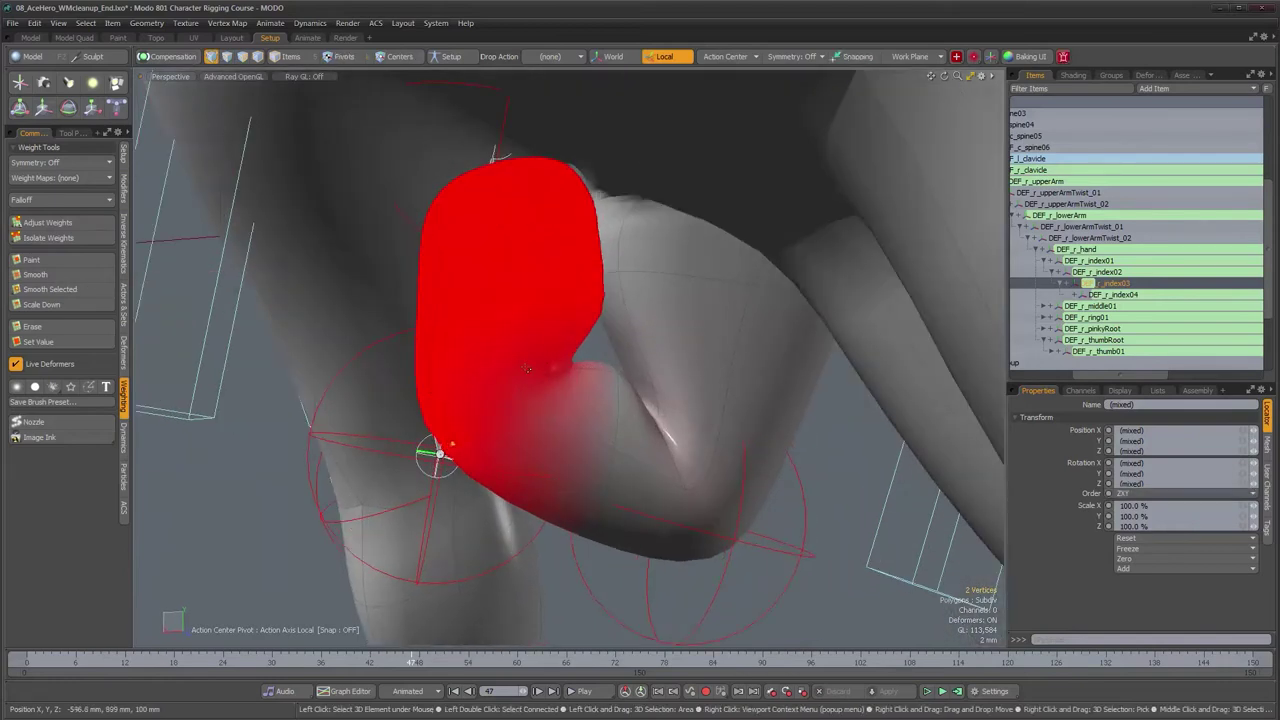
left_click_drag(462, 475, 469, 450, "alt")
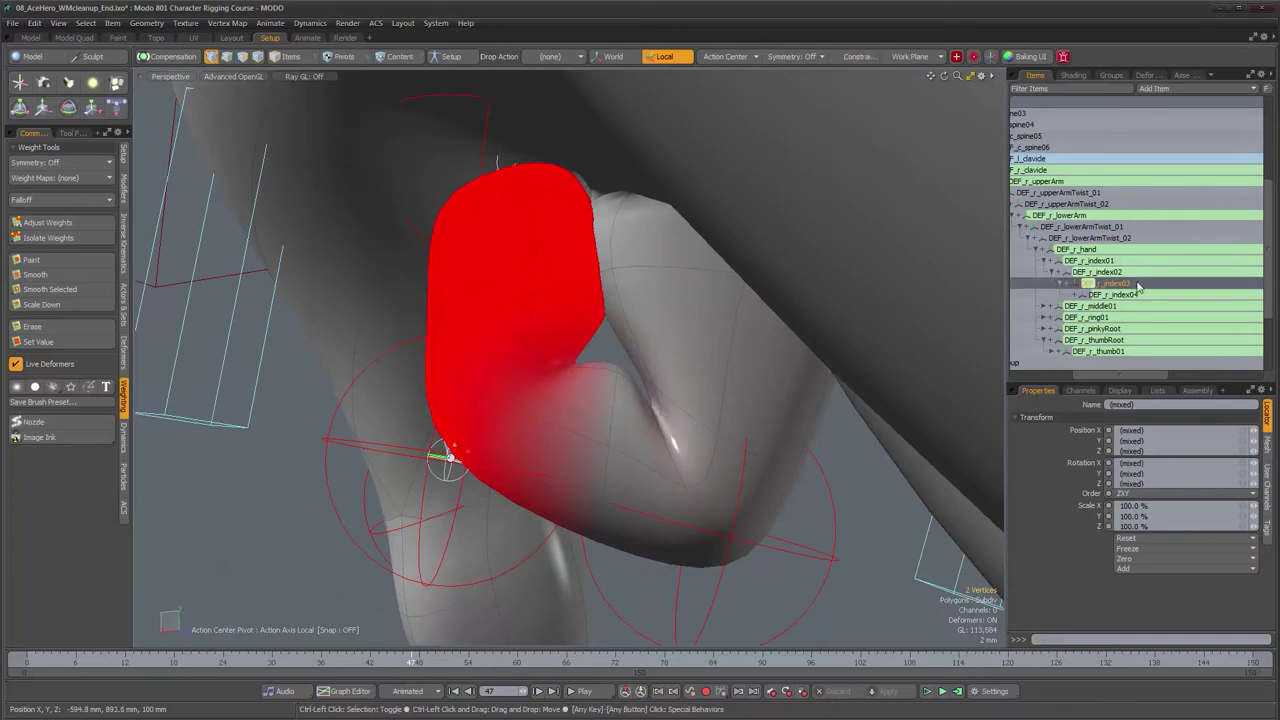
Step: Display the DEF_r_index01 weights, select the edge loop just above the middle bend and raise its weights by about 6.5%
left_click(1102, 262, "ctrl")
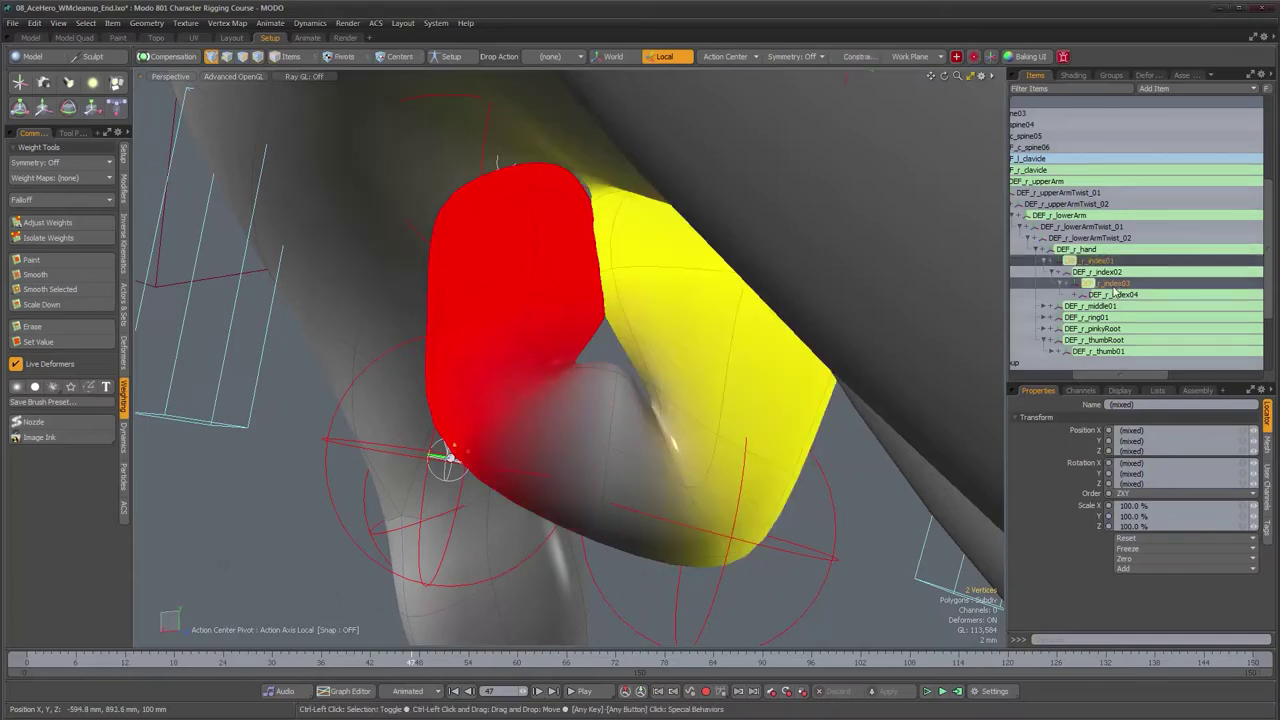
left_click(1113, 284, "ctrl")
key("2")
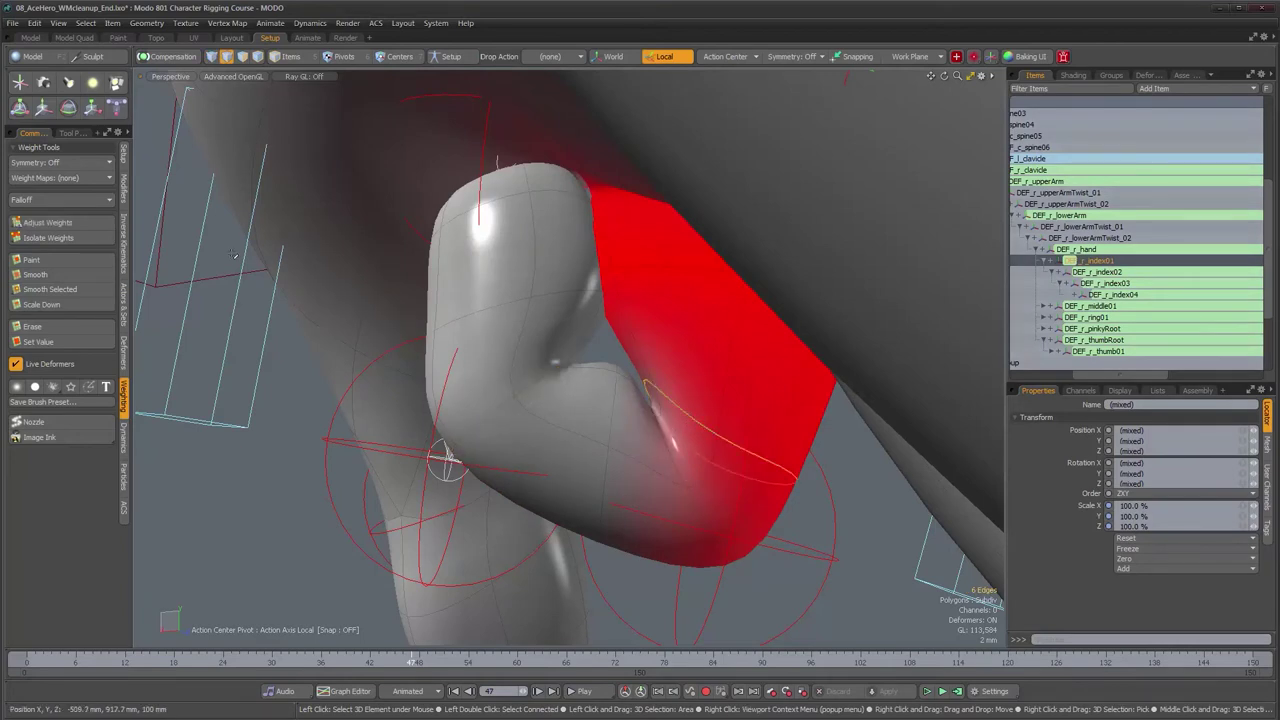
left_click(84, 229)
mouse_move(676, 410)
left_mouse_down("alt")
mouse_move(645, 416)
mouse_move(690, 412)
left_mouse_up("alt")
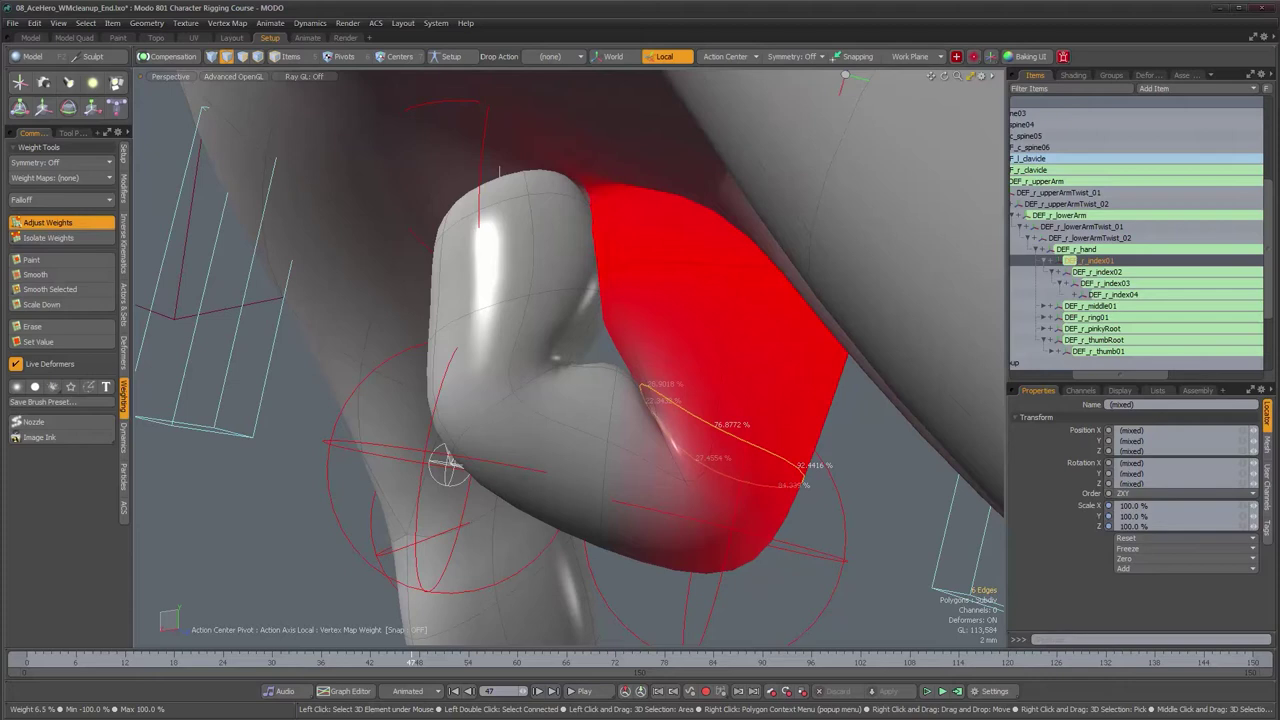
left_click_drag(733, 412, 474, 452)
Step: Select the edge loop at the index finger's middle bend and lower its DEF_r_index01 weights by about 2%
double_click(485, 454)
left_click(55, 222)
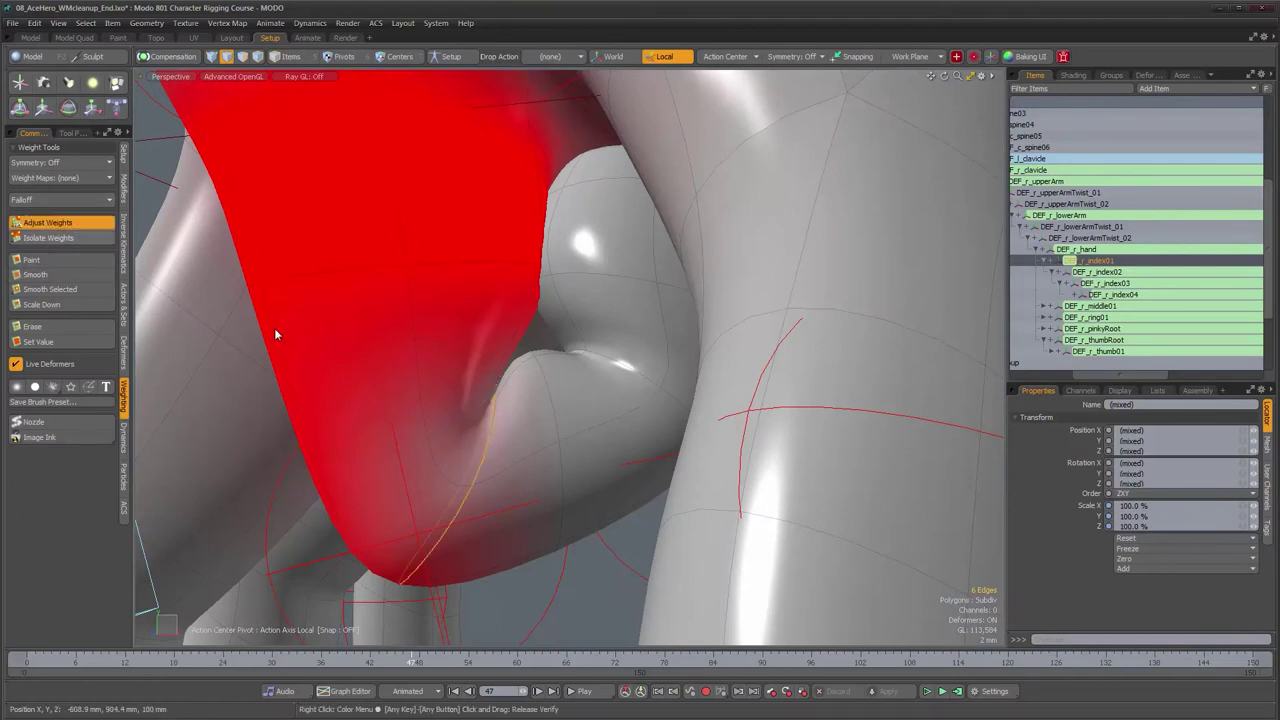
left_click_drag(508, 440, 484, 440)
left_click_drag(484, 440, 378, 522, "alt")
left_click_drag(427, 449, 512, 480, "alt")
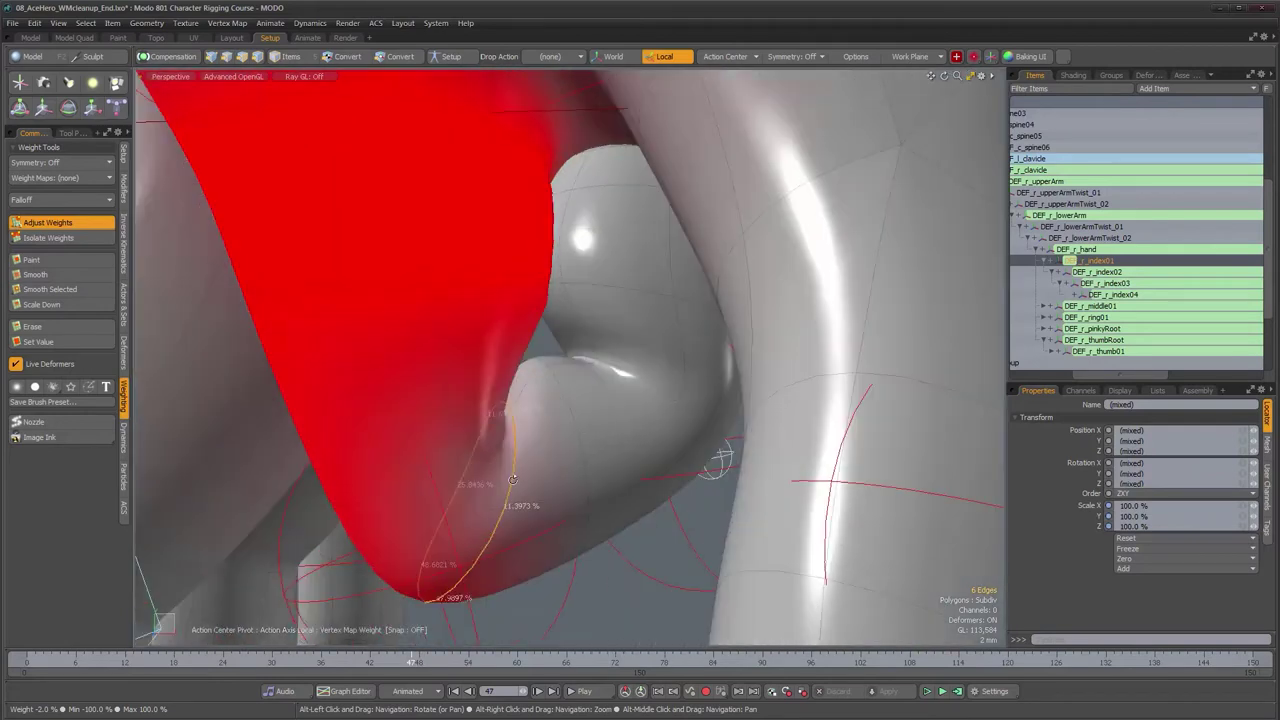
left_click_drag(397, 580, 366, 568, "alt")
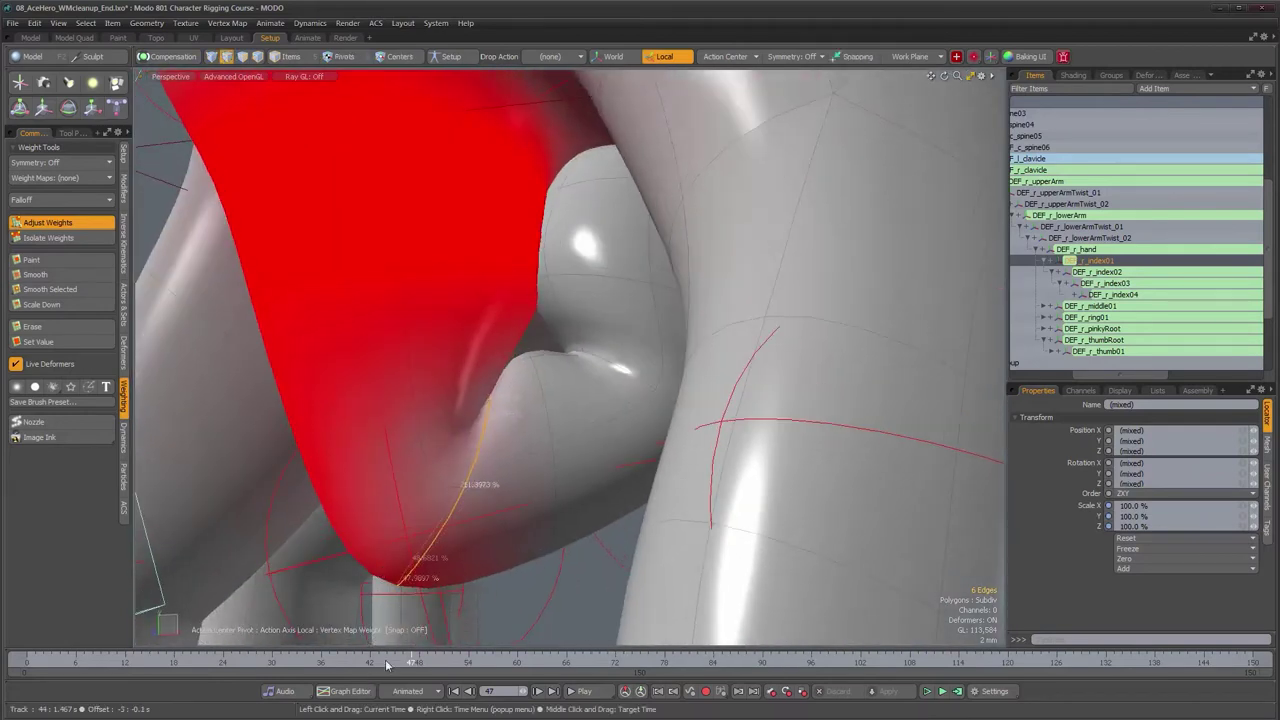
Step: Scrub the timeline to frame 44 and switch the displayed weights from DEF_r_index01 to DEF_r_index02
left_click_drag(412, 662, 386, 662)
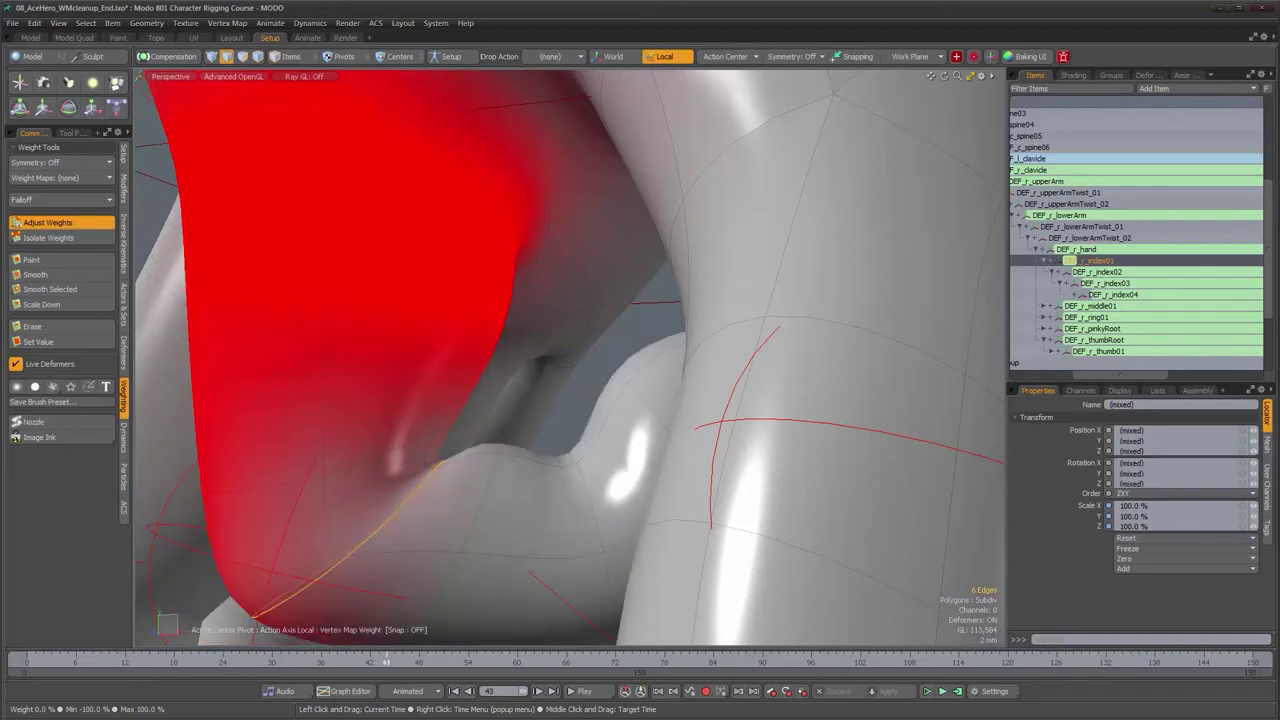
left_click_drag(469, 489, 556, 265, "ctrl+alt")
mouse_move(526, 357)
left_mouse_down("ctrl+alt")
mouse_move(568, 354)
mouse_move(503, 342)
mouse_move(558, 331)
mouse_move(420, 351)
mouse_move(535, 345)
left_mouse_up("ctrl+alt")
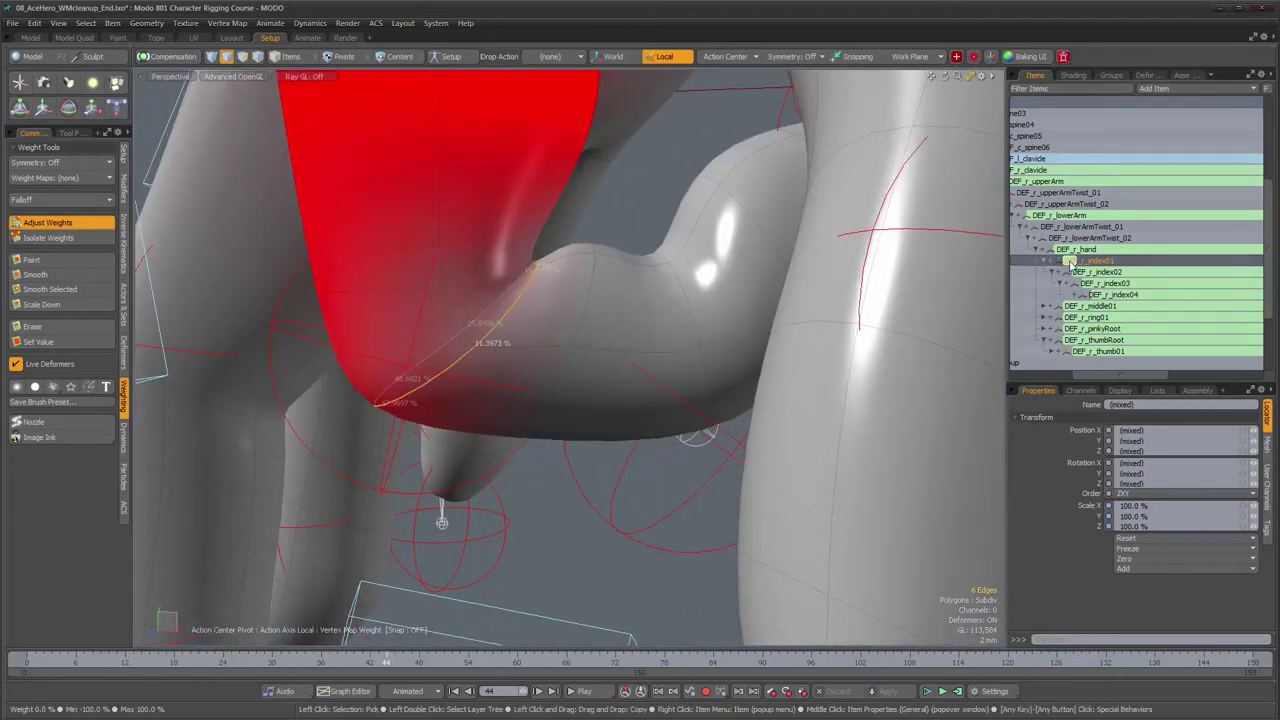
left_click(1122, 271, "ctrl")
left_click(1122, 264, "ctrl")
left_click_drag(550, 334, 547, 345, "alt")
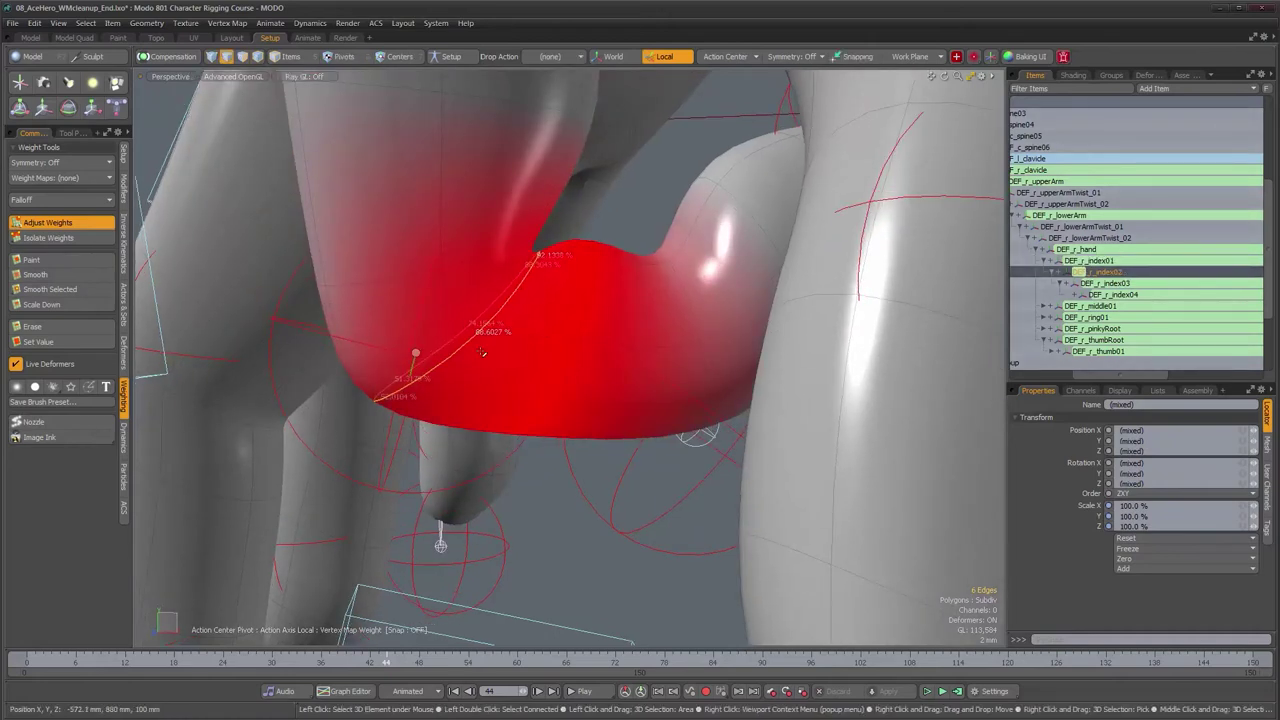
left_click_drag(551, 349, 555, 363, "alt")
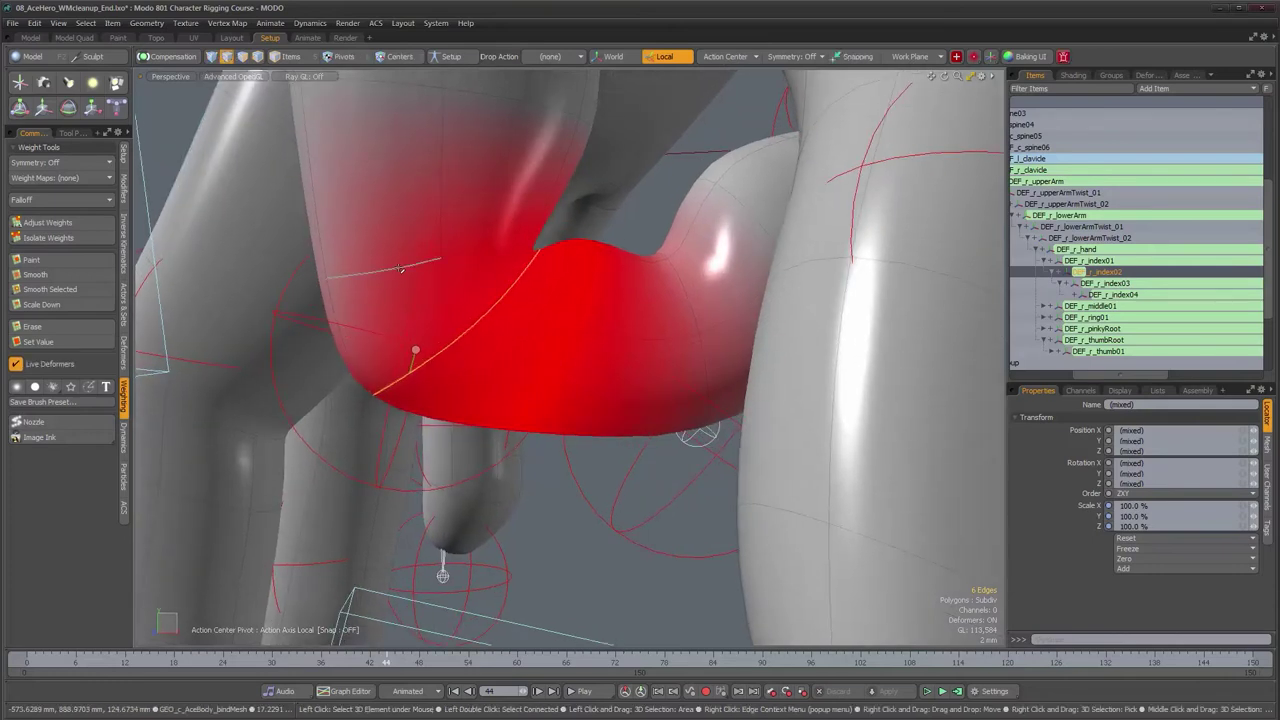
Step: Select two vertices on the back of the index finger's middle knuckle and raise their DEF_r_index02 weights by about 39.5%
left_click_drag(449, 388, 549, 355, "alt")
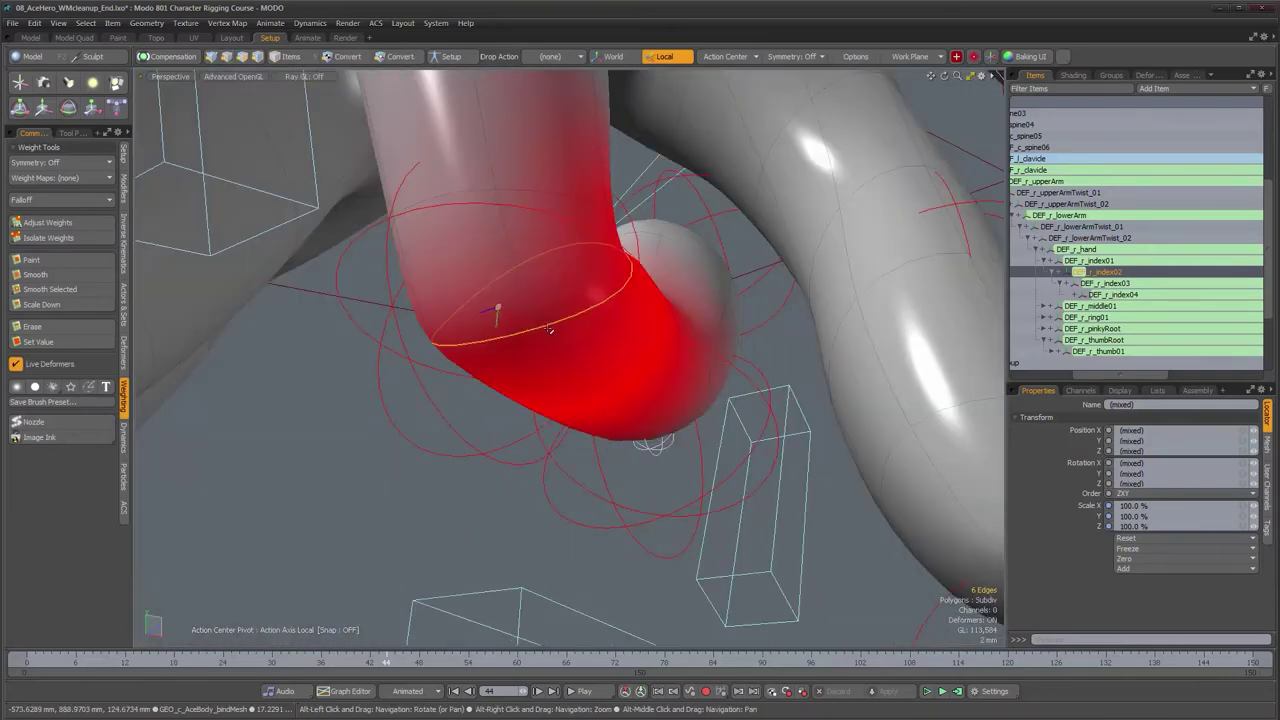
left_click(545, 326)
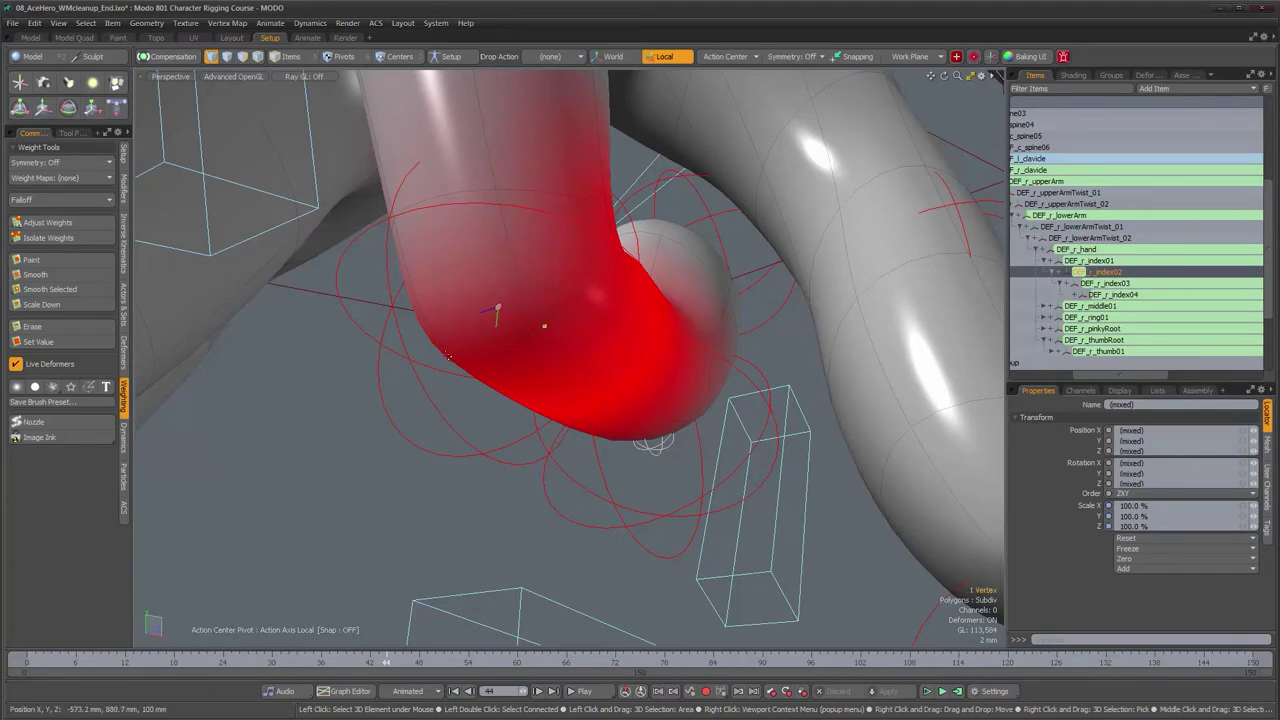
left_click_drag(592, 372, 540, 384, "alt")
left_click_drag(231, 309, 208, 314, "alt")
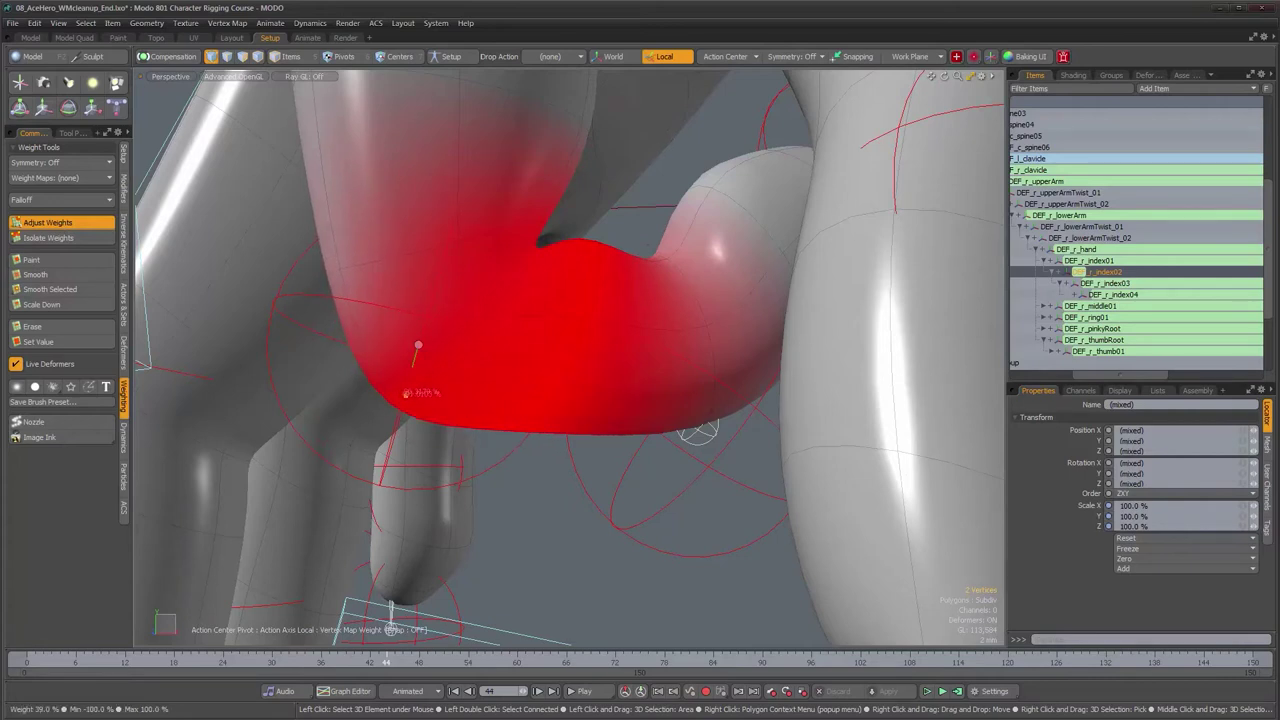
left_click_drag(465, 341, 534, 438, "alt")
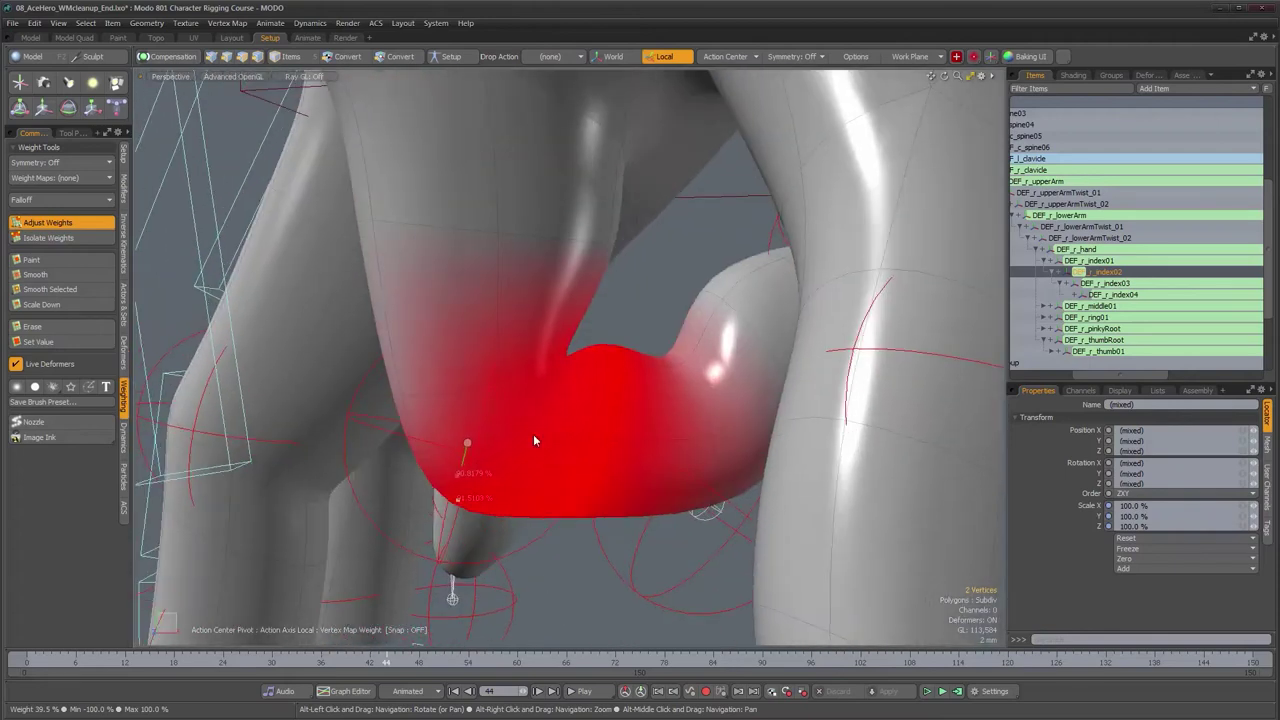
Step: Select two vertices at the inner crease of the index finger's middle bend and lower their DEF_r_index02 weights by about 10%
key("space")
left_click_drag(592, 372, 561, 348, "alt")
left_click(586, 341, "shift")
left_click_drag(586, 343, 591, 383, "alt")
left_click(48, 222)
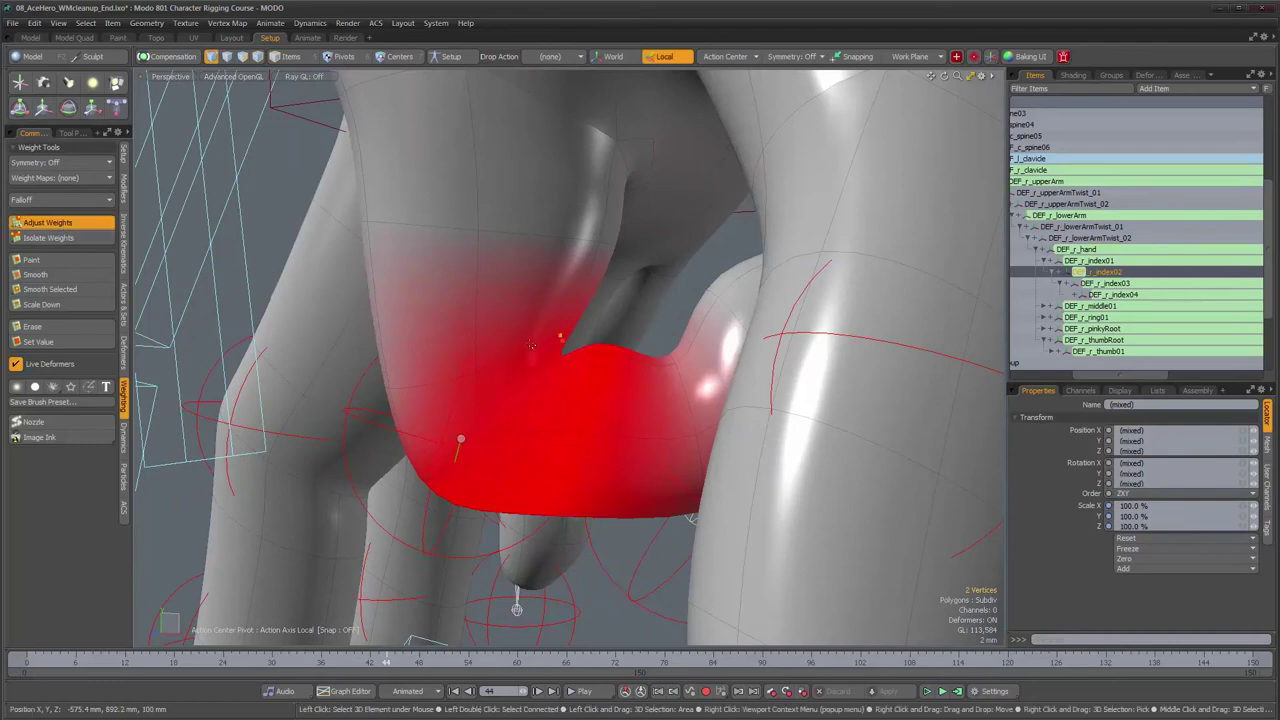
left_click_drag(561, 334, 563, 342)
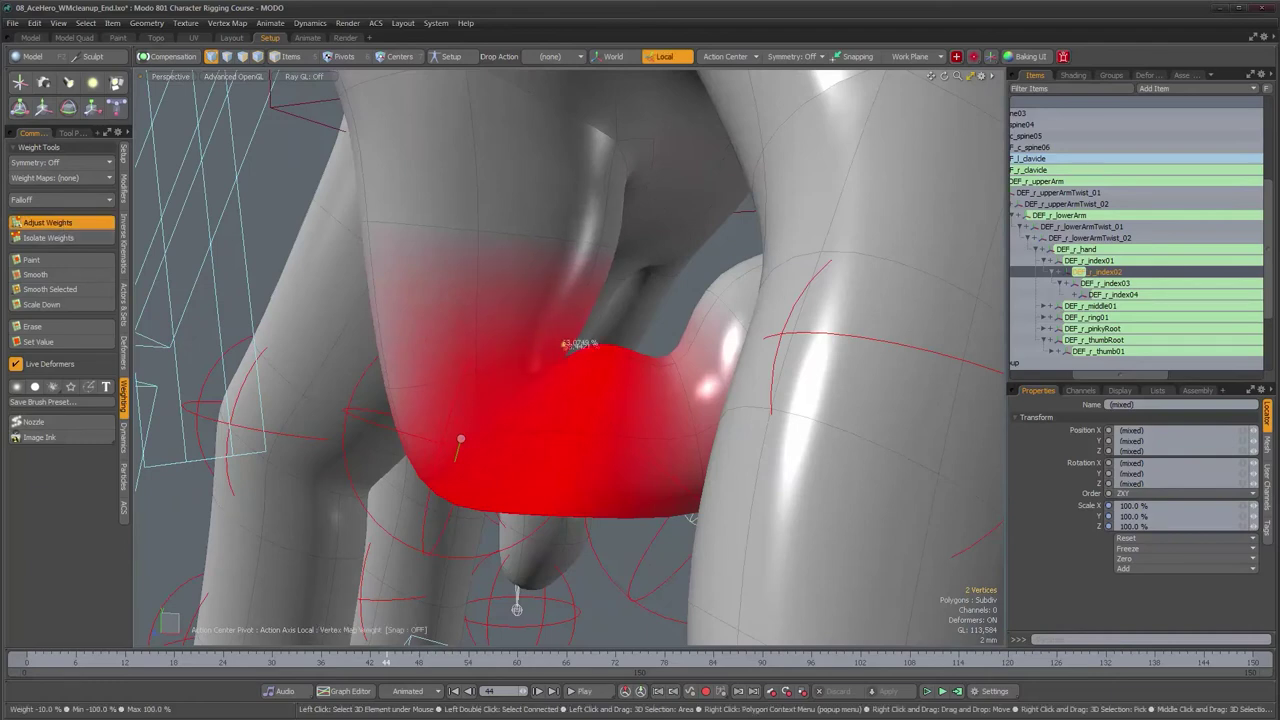
left_click_drag(588, 390, 641, 395, "alt")
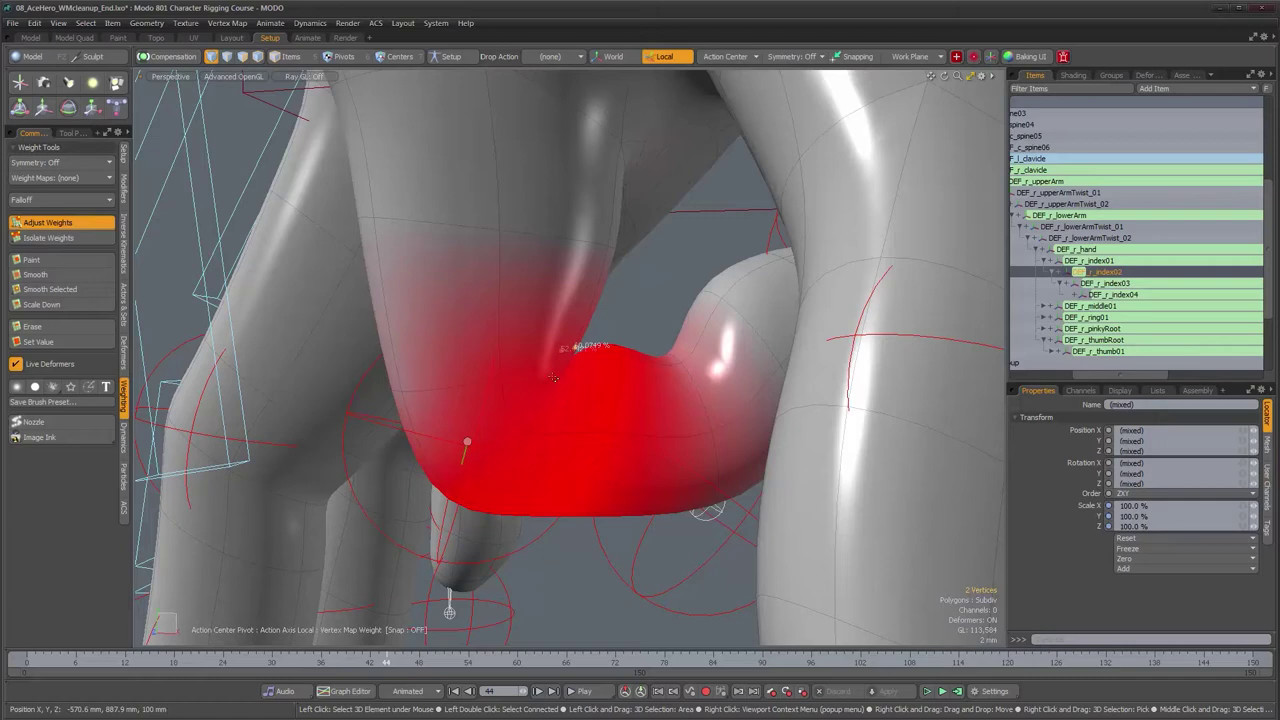
Step: Scrub the timeline around frames 43 to 45 and examine the index finger's middle bend from several angles
left_click_drag(388, 667, 362, 668)
right_click_drag(546, 460, 432, 463, "alt")
middle_click_drag(432, 463, 425, 425, "alt")
mouse_move(372, 667)
left_mouse_down()
mouse_move(402, 667)
mouse_move(306, 667)
mouse_move(406, 667)
mouse_move(347, 667)
mouse_move(393, 667)
mouse_move(362, 667)
mouse_move(377, 663)
left_mouse_up()
left_click_drag(563, 193, 552, 398, "alt")
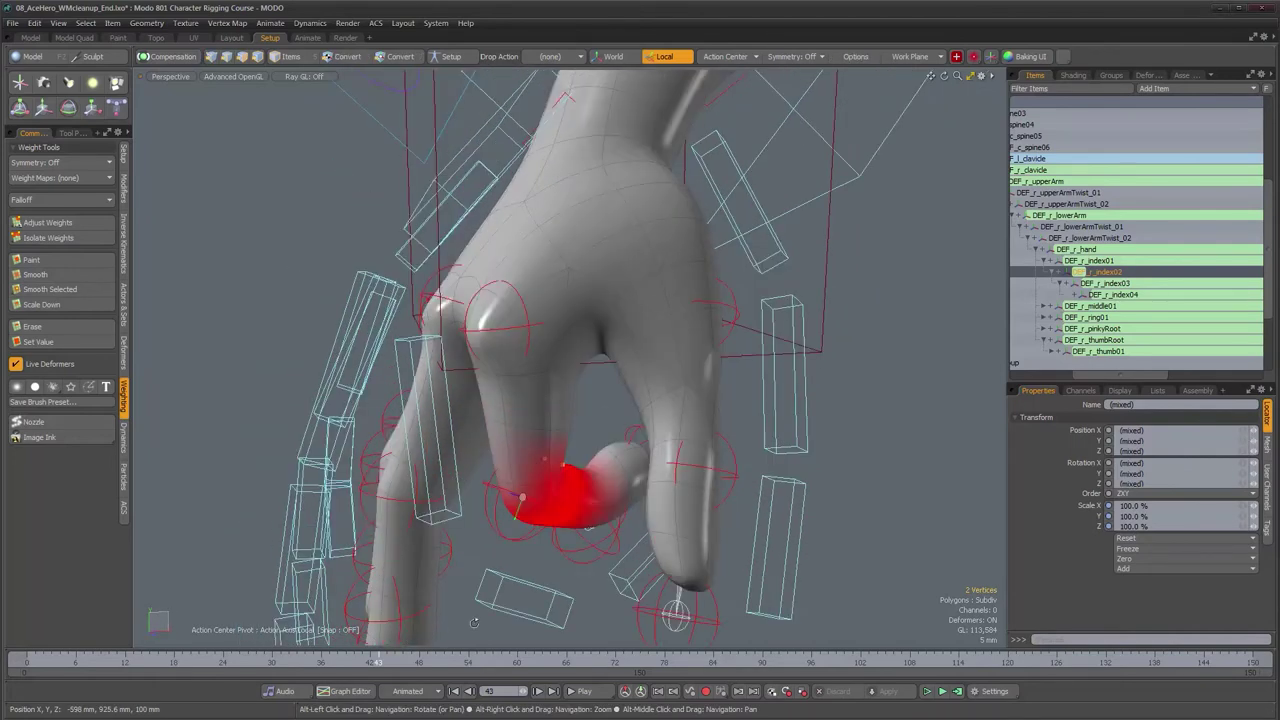
mouse_move(380, 664)
left_mouse_down()
mouse_move(353, 664)
mouse_move(419, 664)
mouse_move(343, 663)
mouse_move(419, 663)
mouse_move(362, 663)
mouse_move(377, 663)
left_mouse_up()
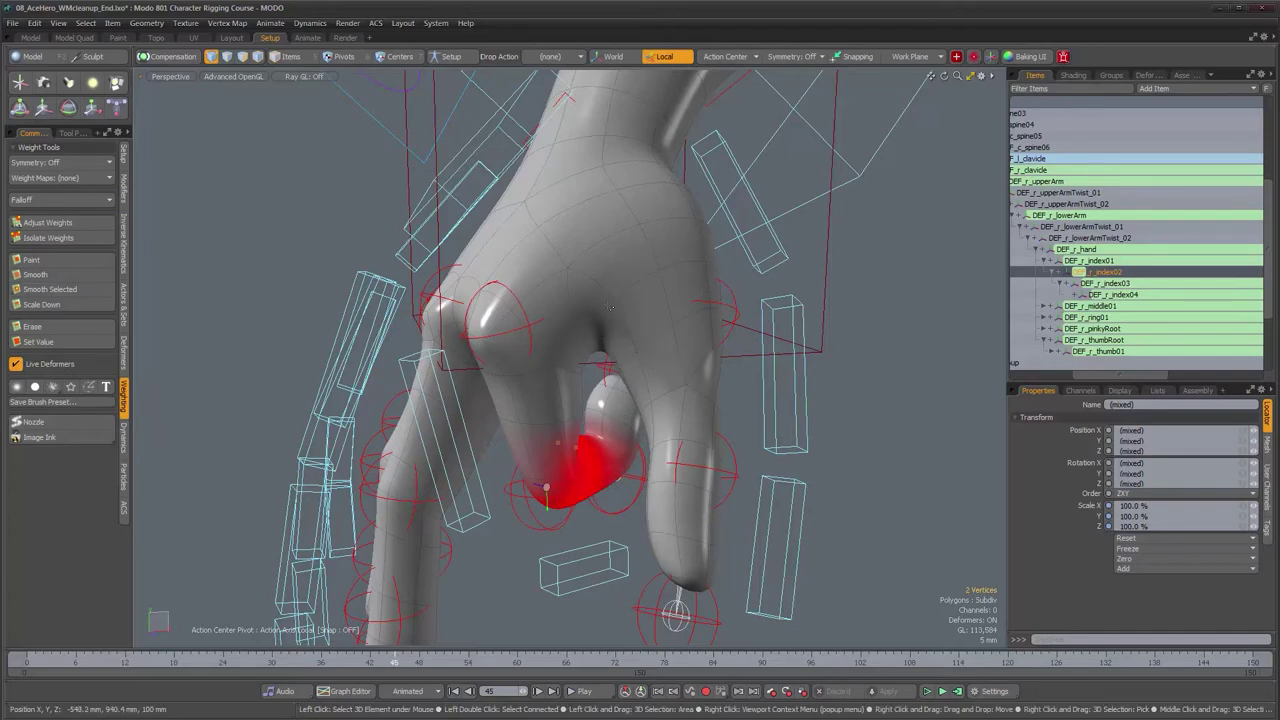
left_click_drag(638, 339, 646, 242, "alt")
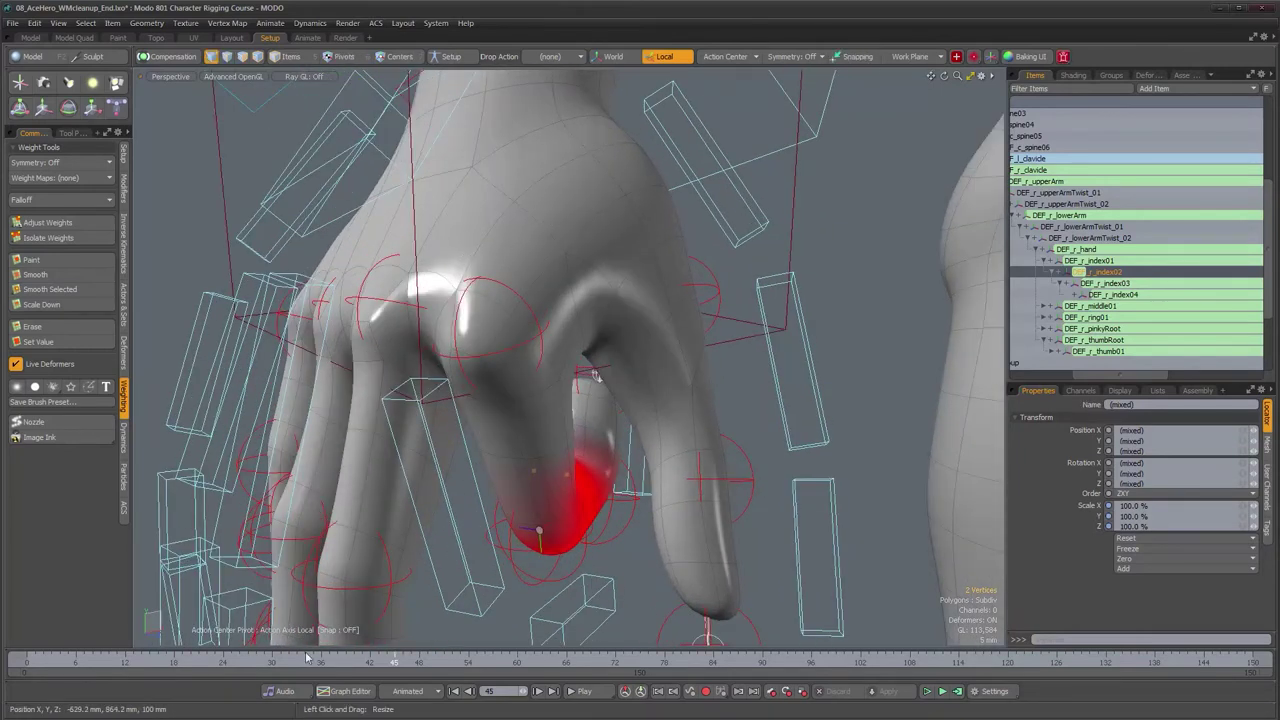
mouse_move(387, 661)
left_mouse_down()
mouse_move(335, 661)
mouse_move(402, 661)
mouse_move(325, 661)
mouse_move(377, 661)
left_mouse_up()
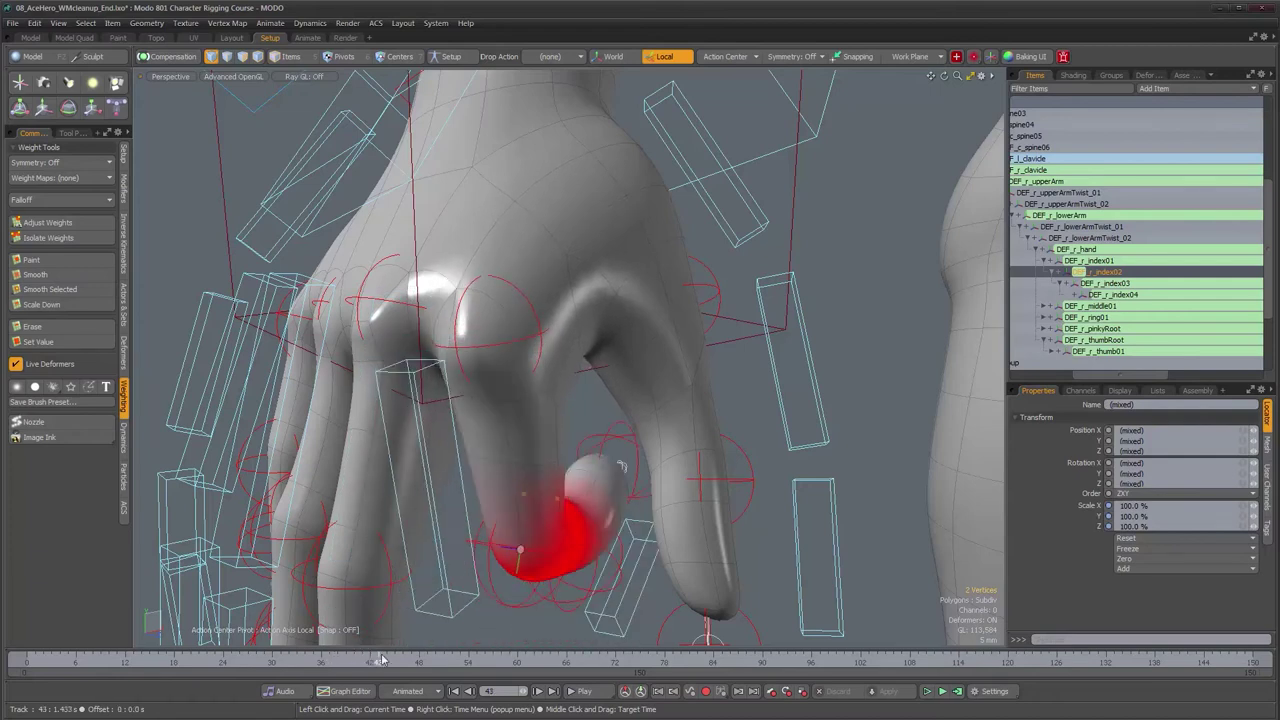
left_click_drag(548, 190, 552, 250, "ctrl+alt")
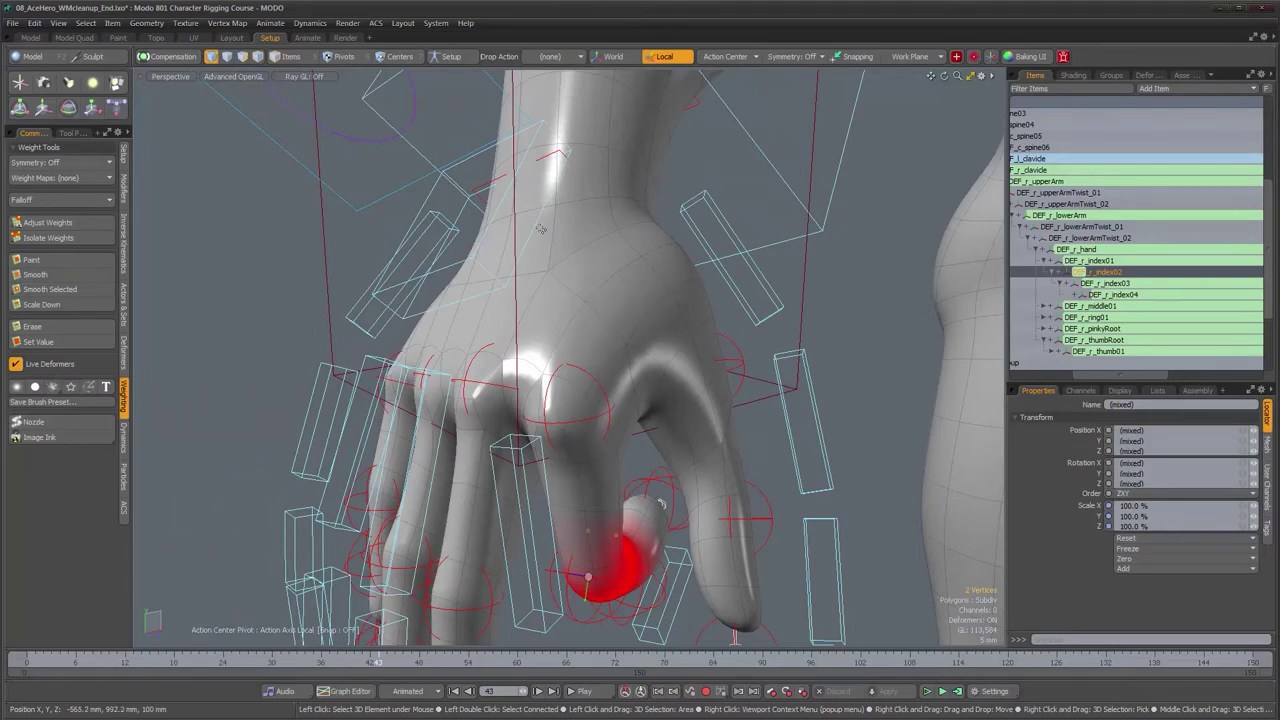
left_click_drag(603, 310, 619, 433, "alt")
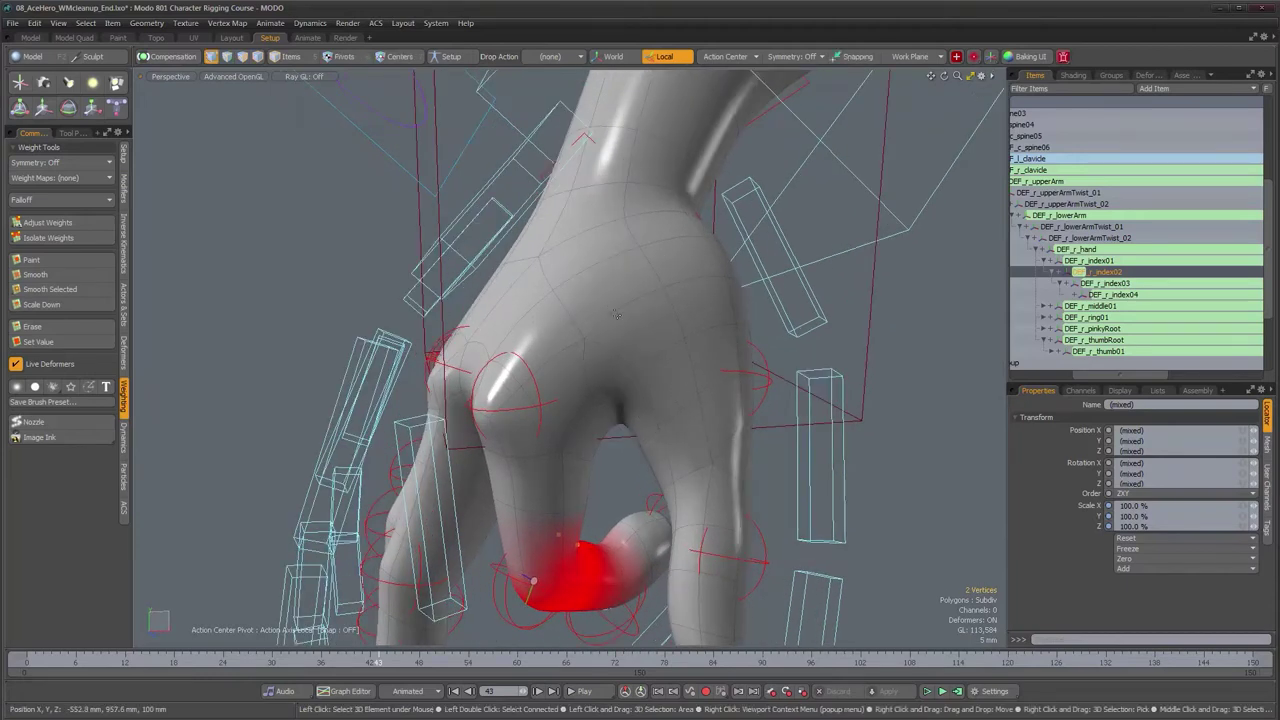
mouse_move(669, 423)
left_mouse_down("alt")
mouse_move(659, 412)
mouse_move(670, 412)
left_mouse_up("alt")
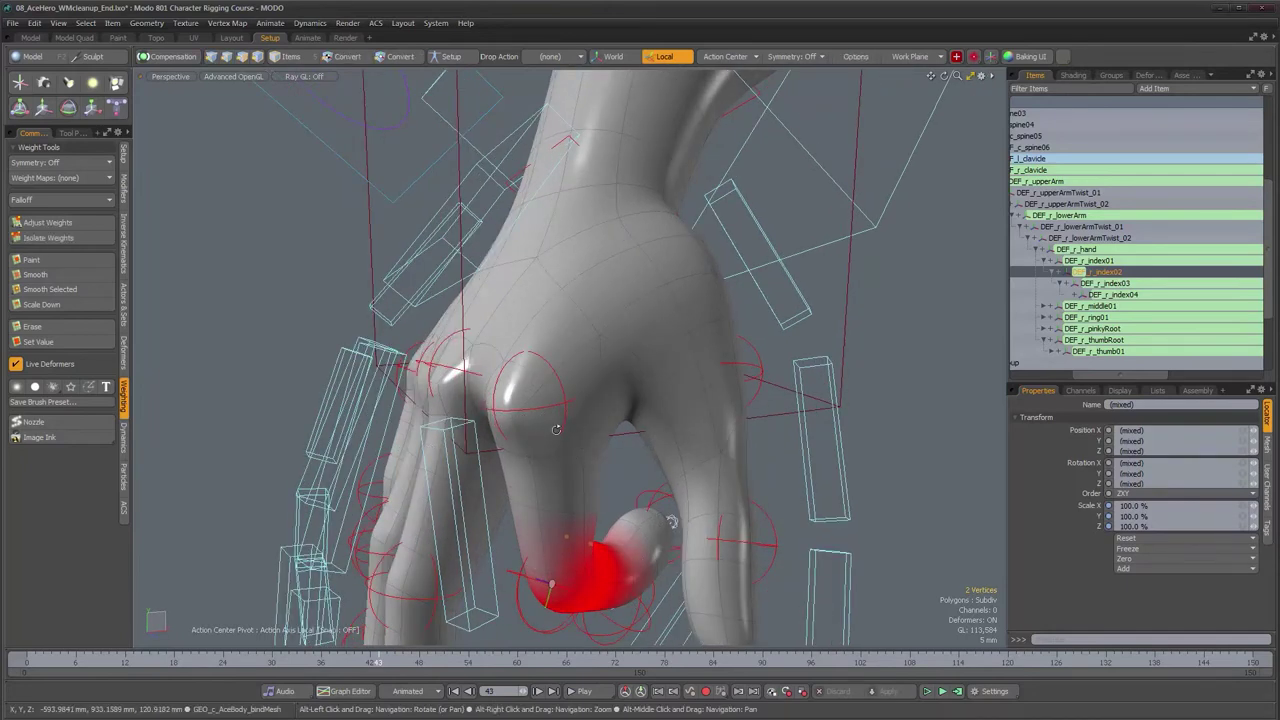
left_click_drag(532, 264, 550, 274, "alt")
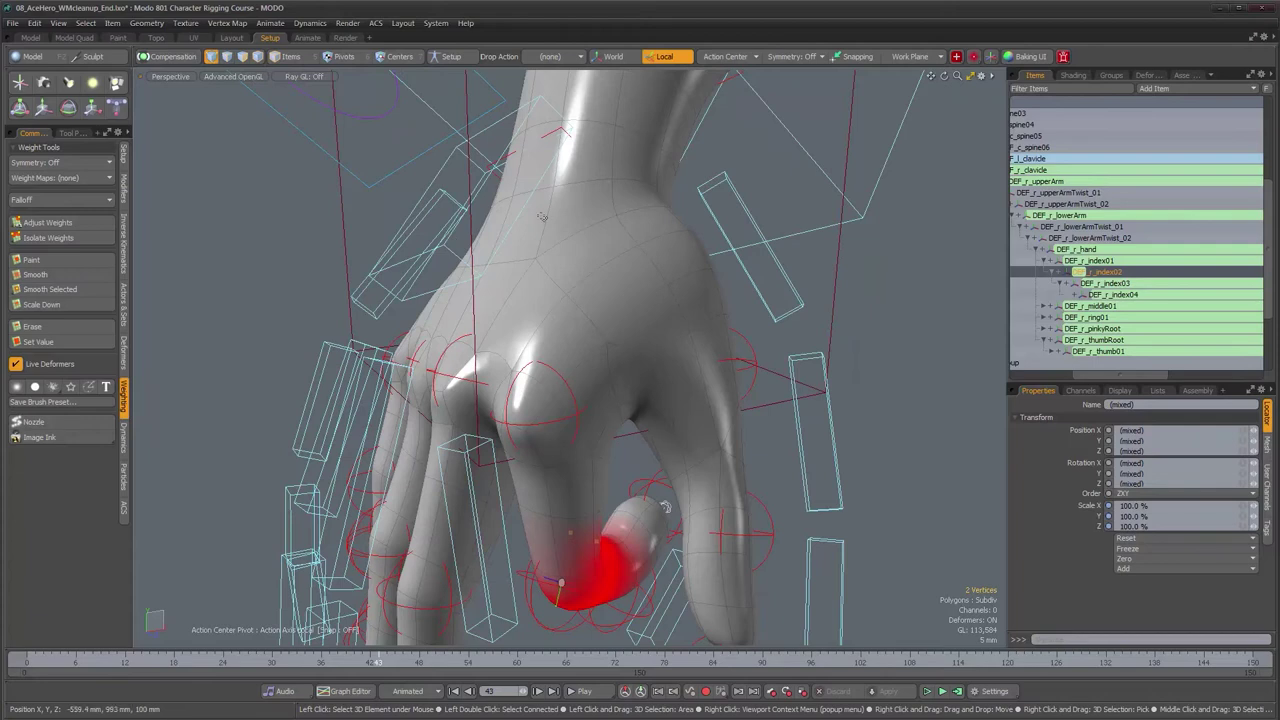
left_click_drag(541, 217, 573, 303, "alt")
left_click_drag(618, 394, 612, 338, "alt+shift")
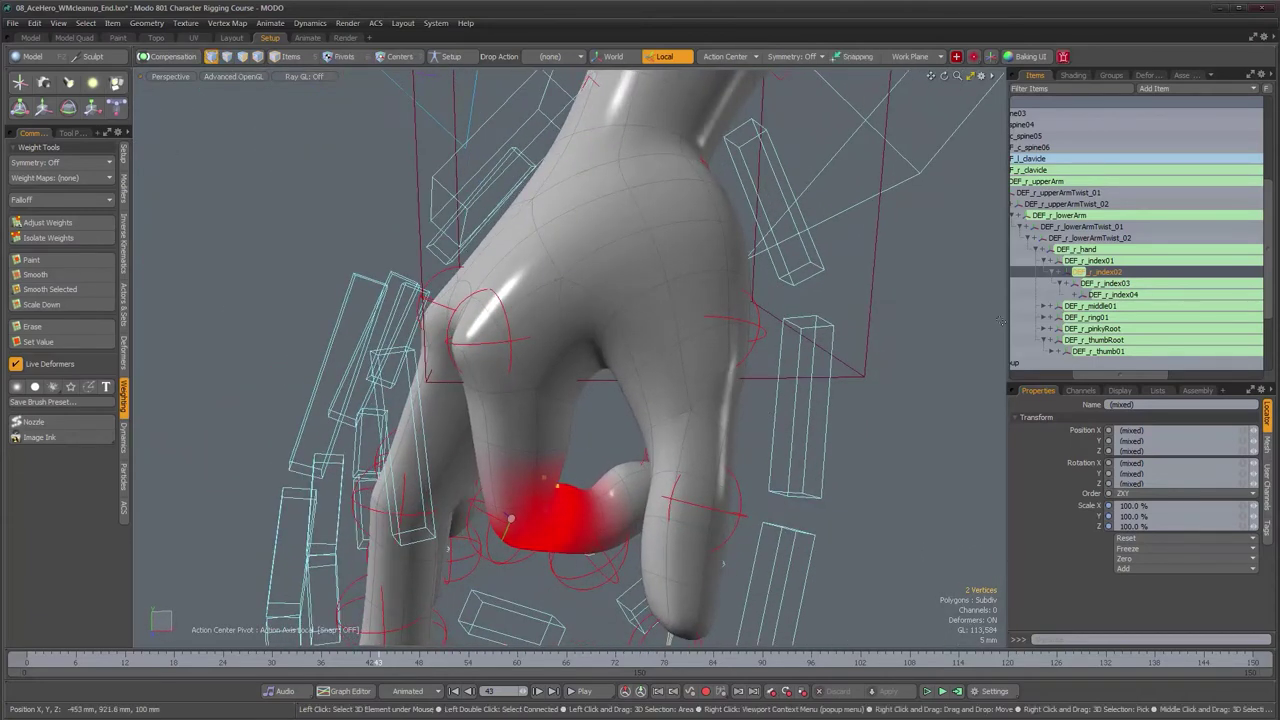
Step: Display the DEF_r_index01 weights, select the edge loops around the thumb base and check their weight values without changing them
left_click(1110, 262, "ctrl")
left_click(1111, 272, "ctrl")
left_click_drag(611, 428, 665, 410, "alt")
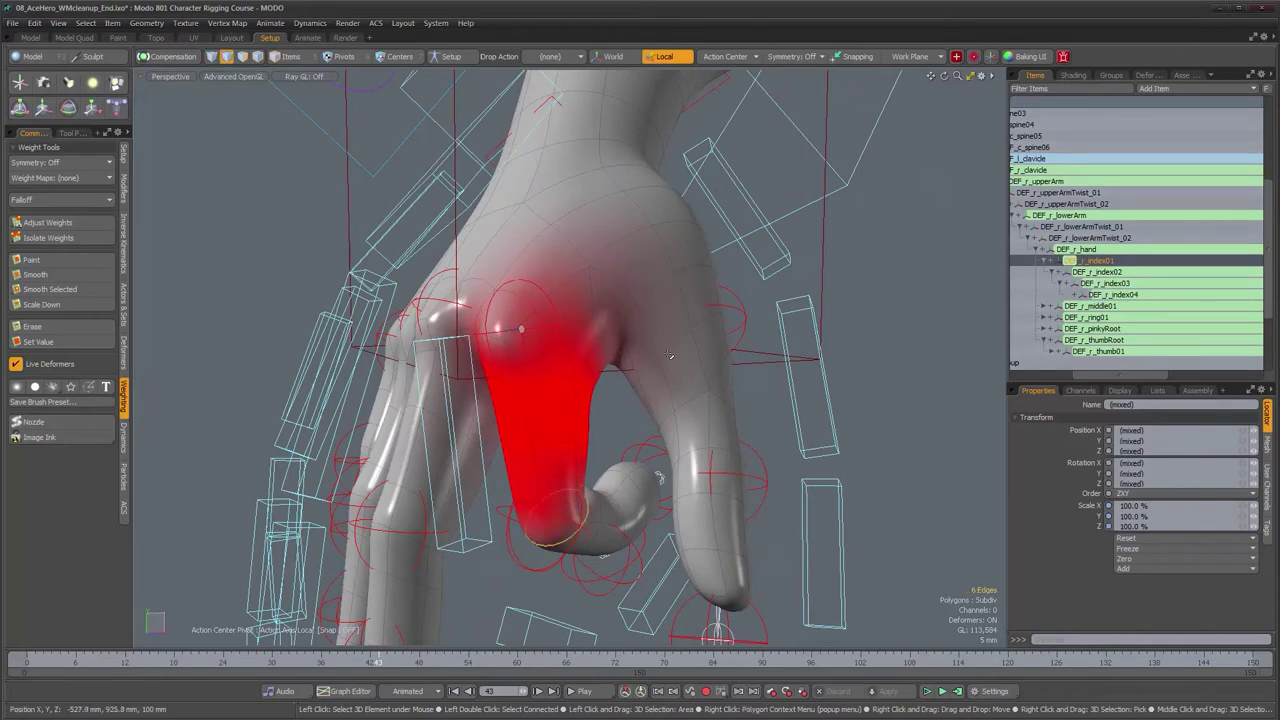
double_click(667, 354)
left_click_drag(671, 358, 641, 380, "alt")
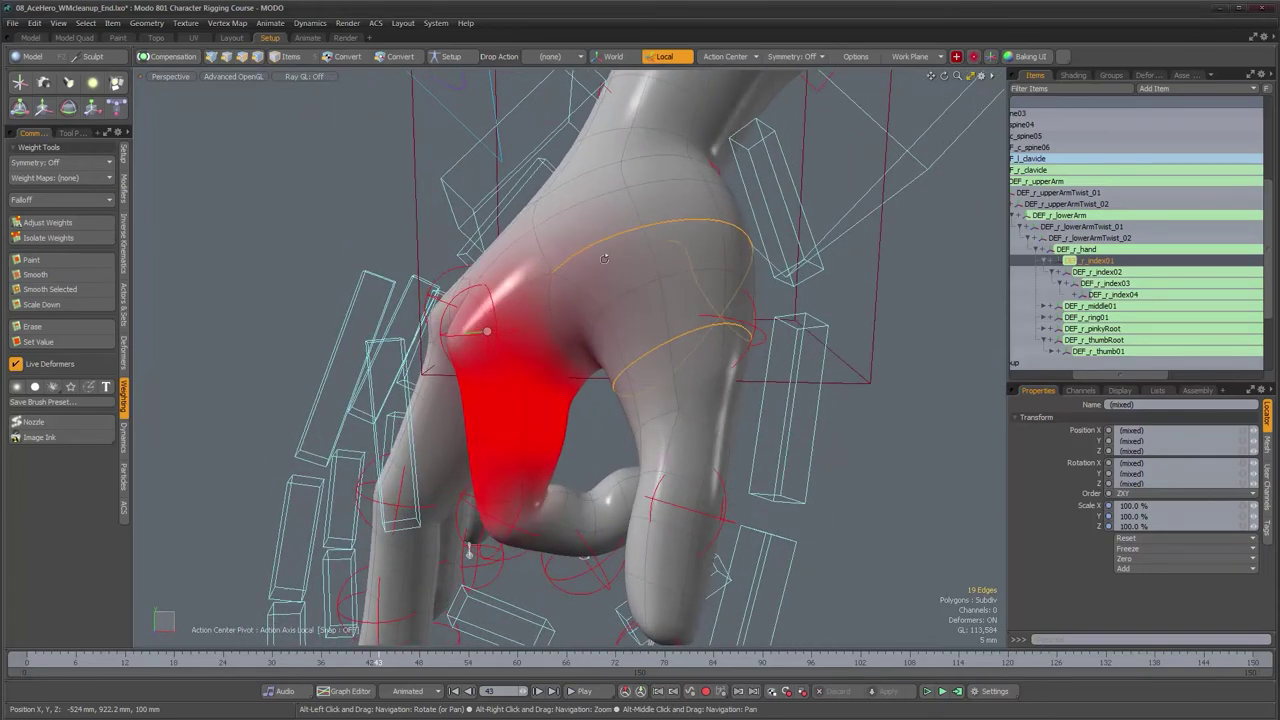
left_click(691, 222, "ctrl")
left_click_drag(720, 260, 484, 188, "alt")
mouse_move(614, 292)
left_mouse_down("alt")
mouse_move(505, 325)
mouse_move(392, 302)
mouse_move(367, 282)
left_mouse_up("alt")
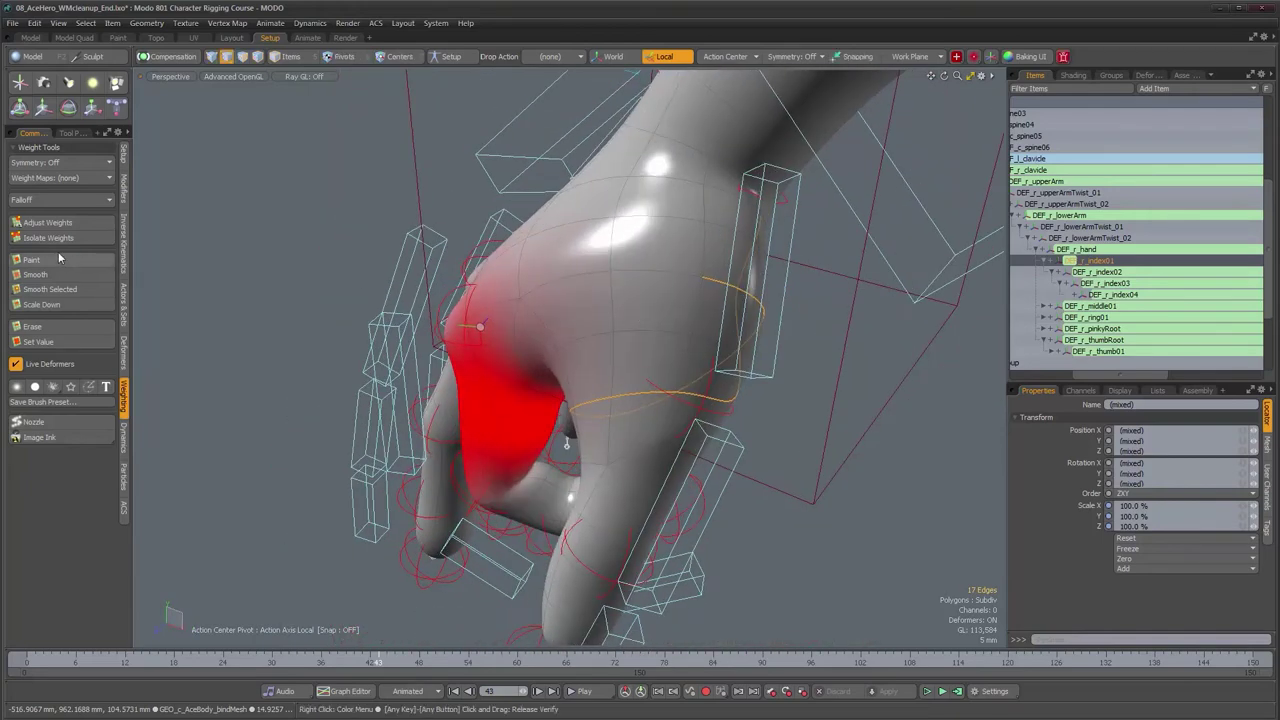
left_click(69, 221)
left_click_drag(604, 420, 710, 442, "alt")
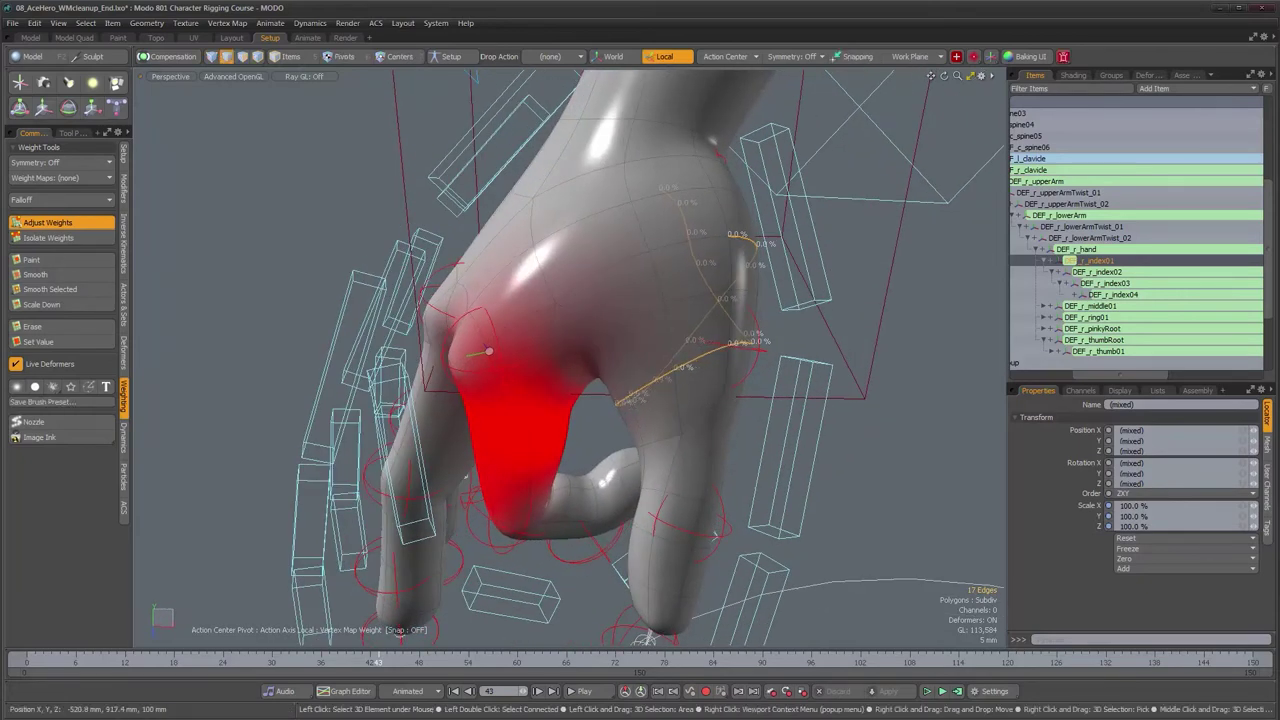
key("q")
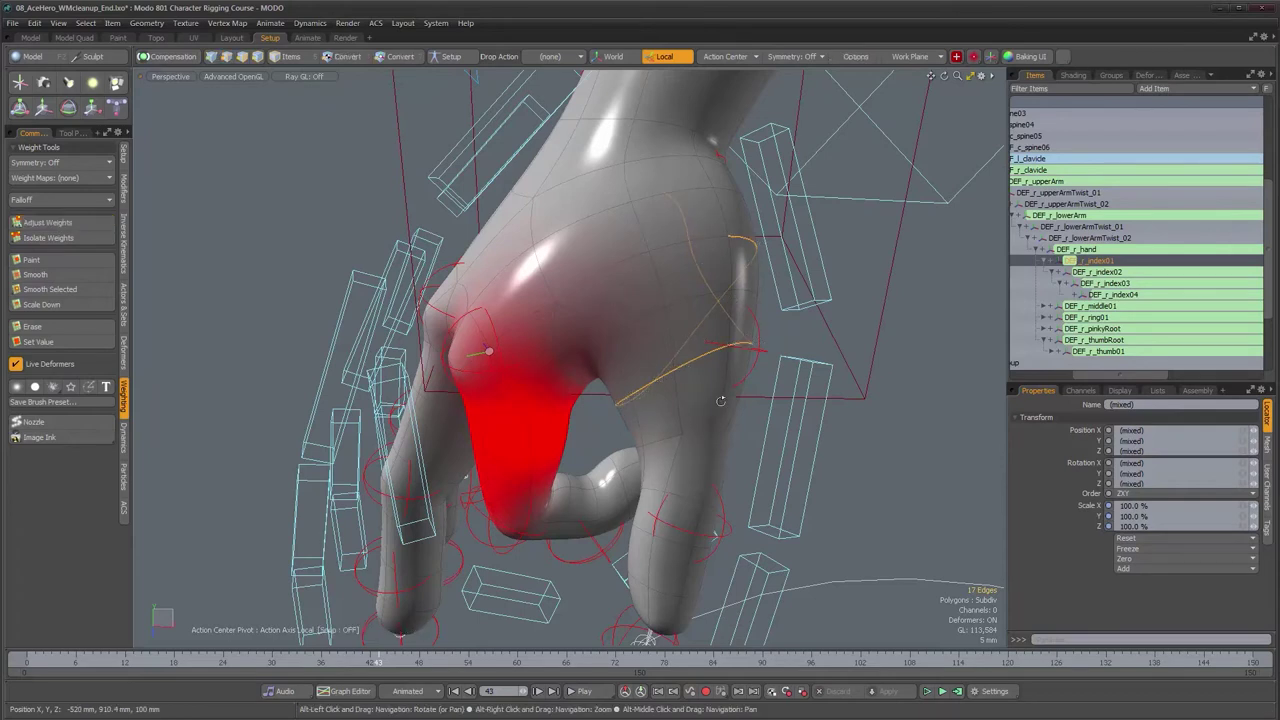
left_click_drag(702, 389, 790, 400, "alt")
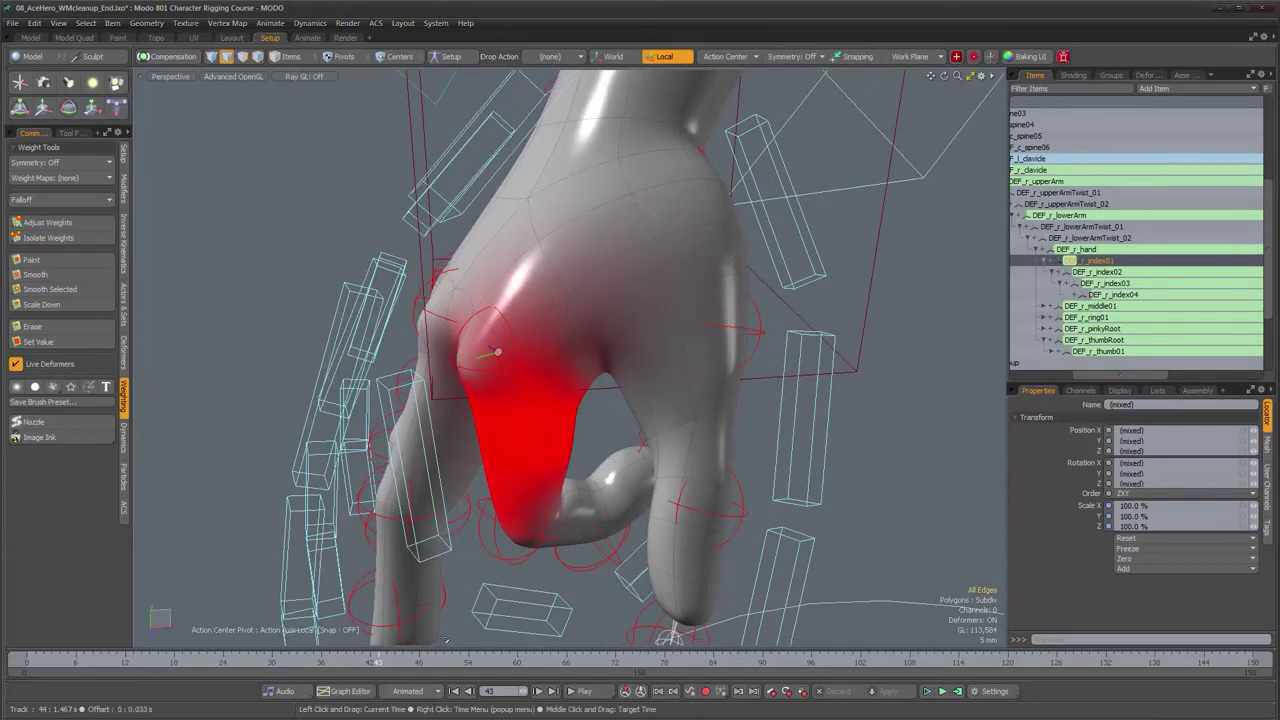
Step: Scrub the timeline to frame 51 and examine the curled index finger and its base knuckle from all sides
left_click_drag(600, 506, 653, 514, "alt")
mouse_move(378, 661)
left_mouse_down()
mouse_move(337, 661)
mouse_move(434, 661)
mouse_move(303, 661)
mouse_move(443, 661)
left_mouse_up()
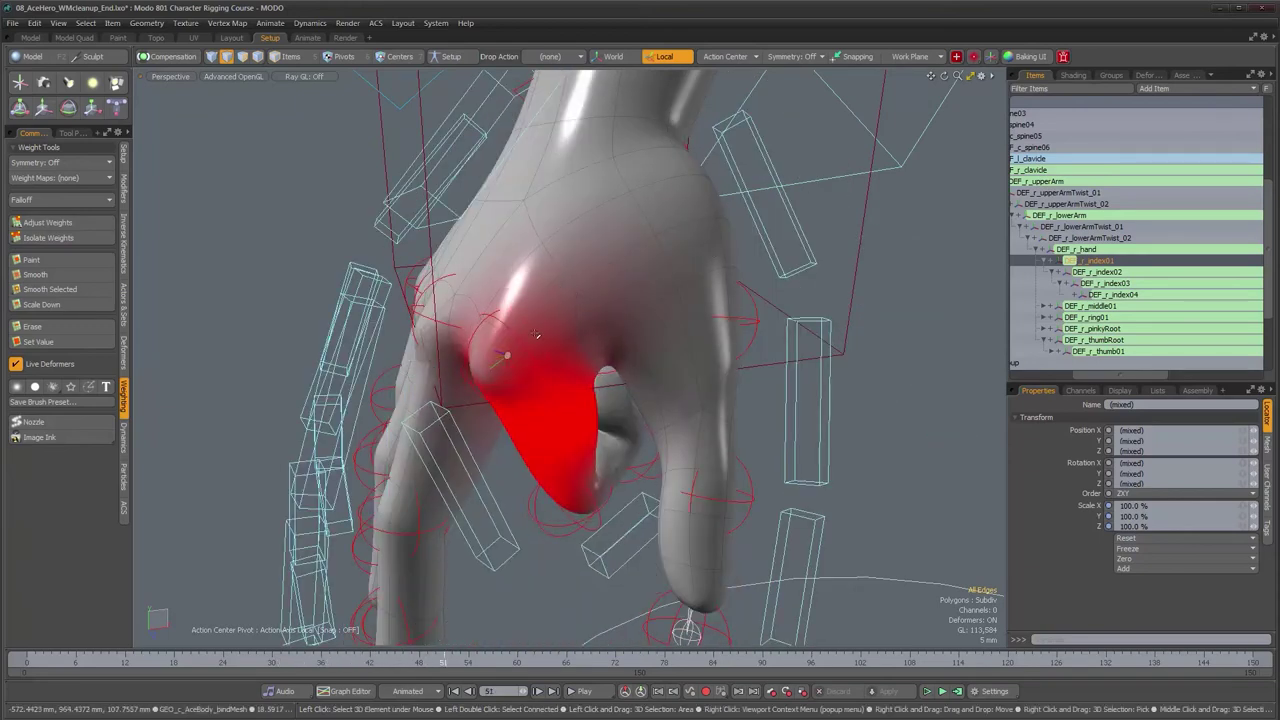
left_click_drag(537, 334, 697, 369, "alt")
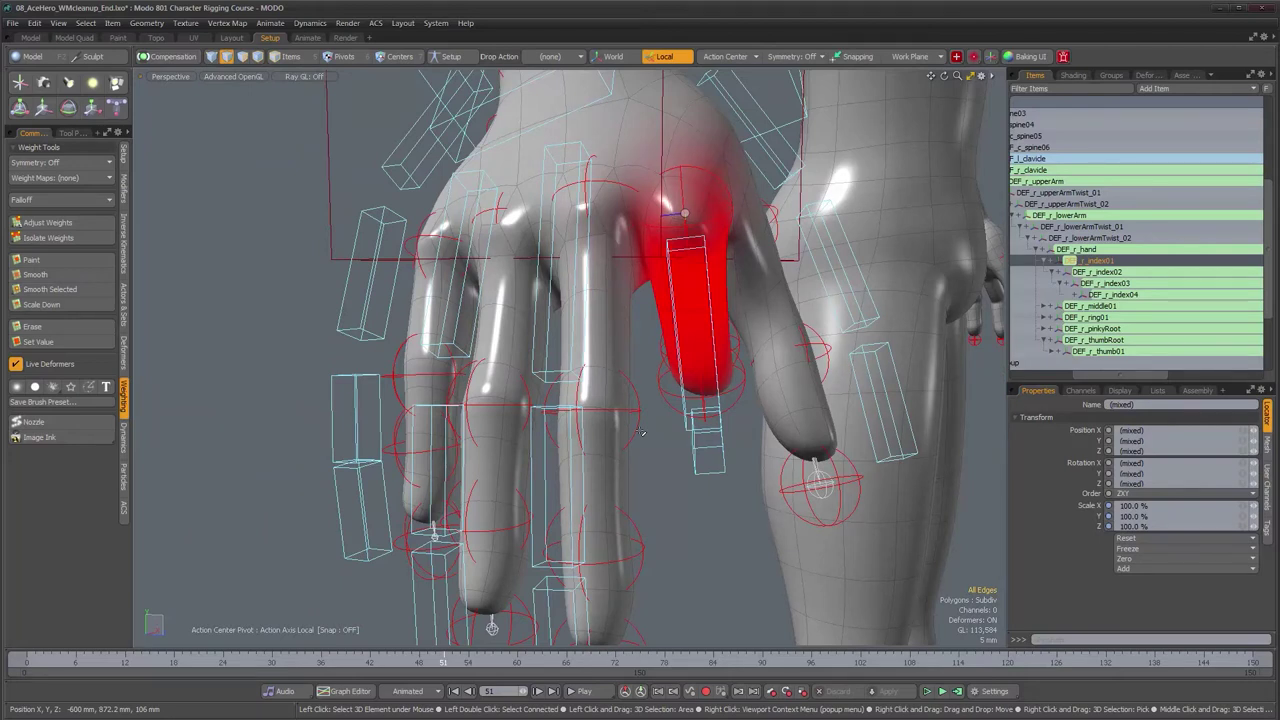
left_click_drag(641, 432, 635, 289, "alt")
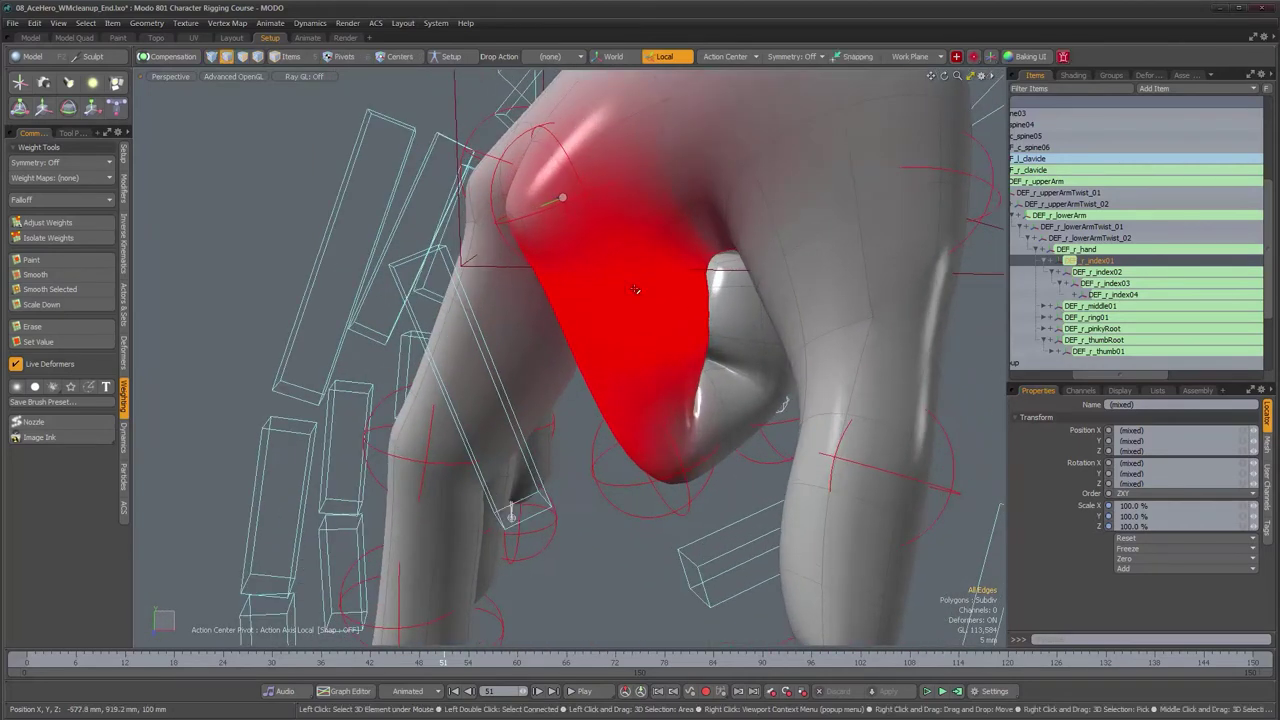
left_click_drag(473, 358, 610, 345, "alt")
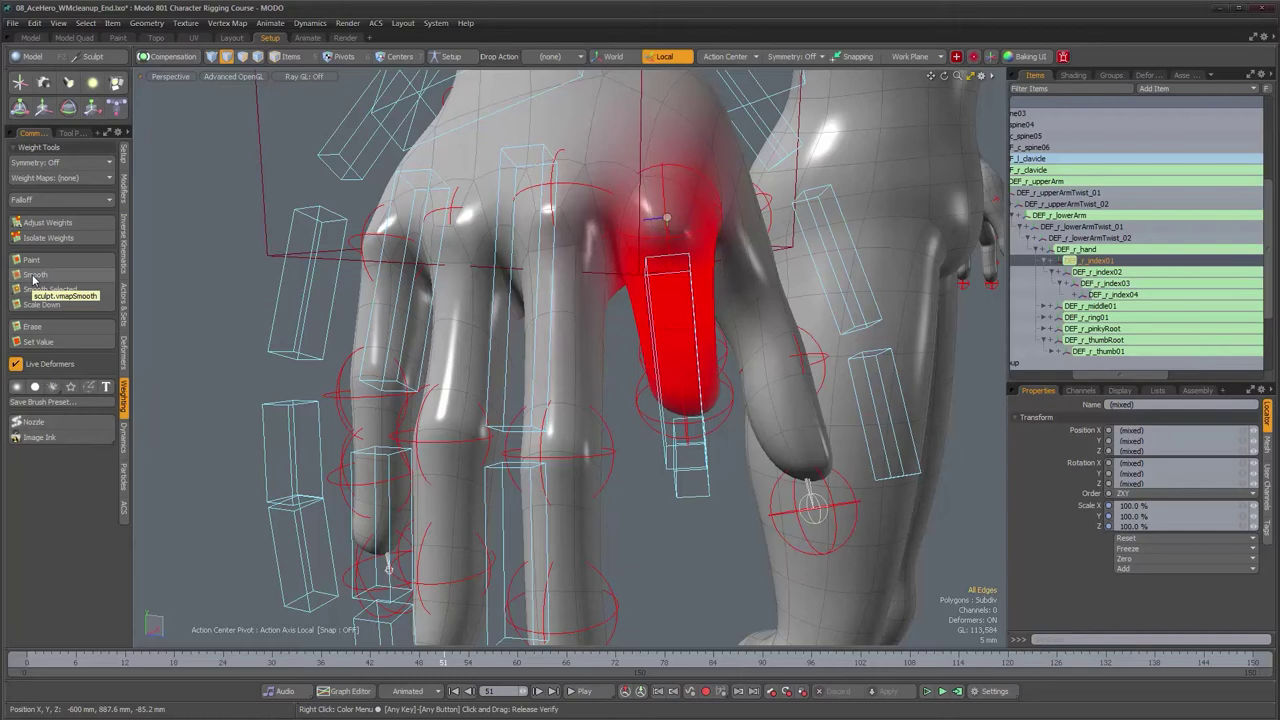
left_click_drag(860, 290, 546, 366, "alt")
scroll(592, 364, "up", 2)
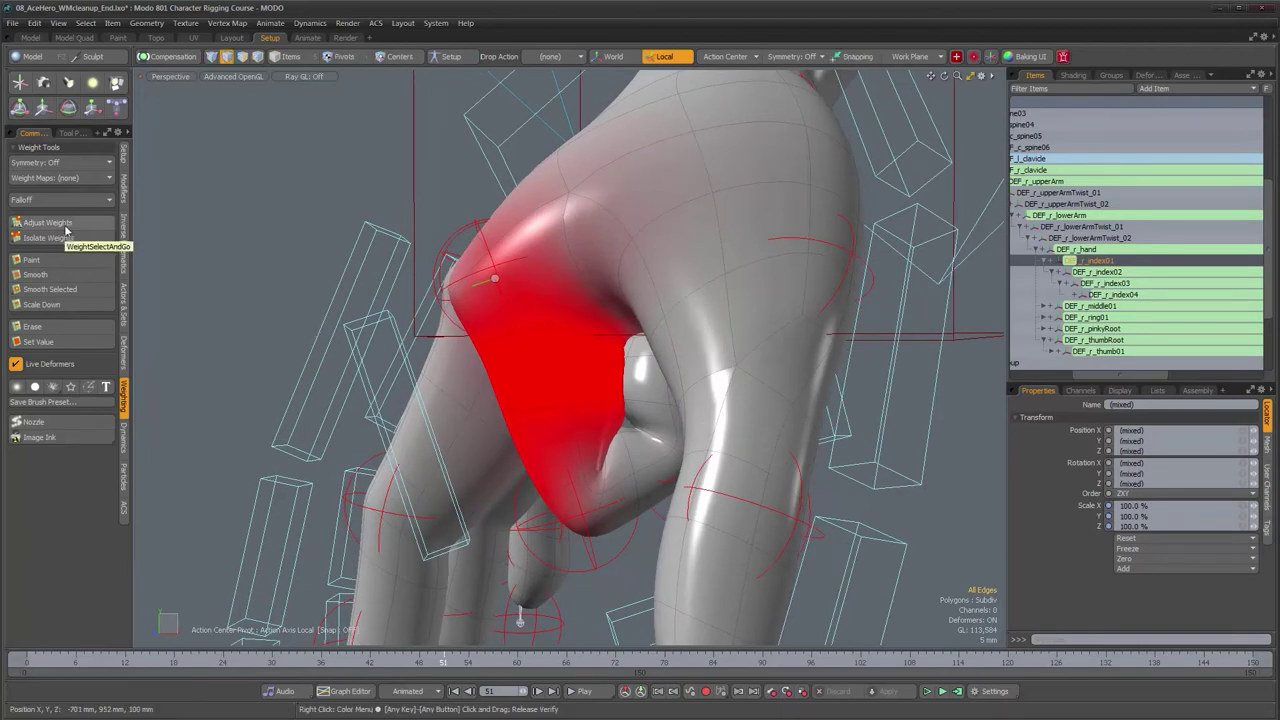
left_click_drag(408, 287, 520, 274, "alt")
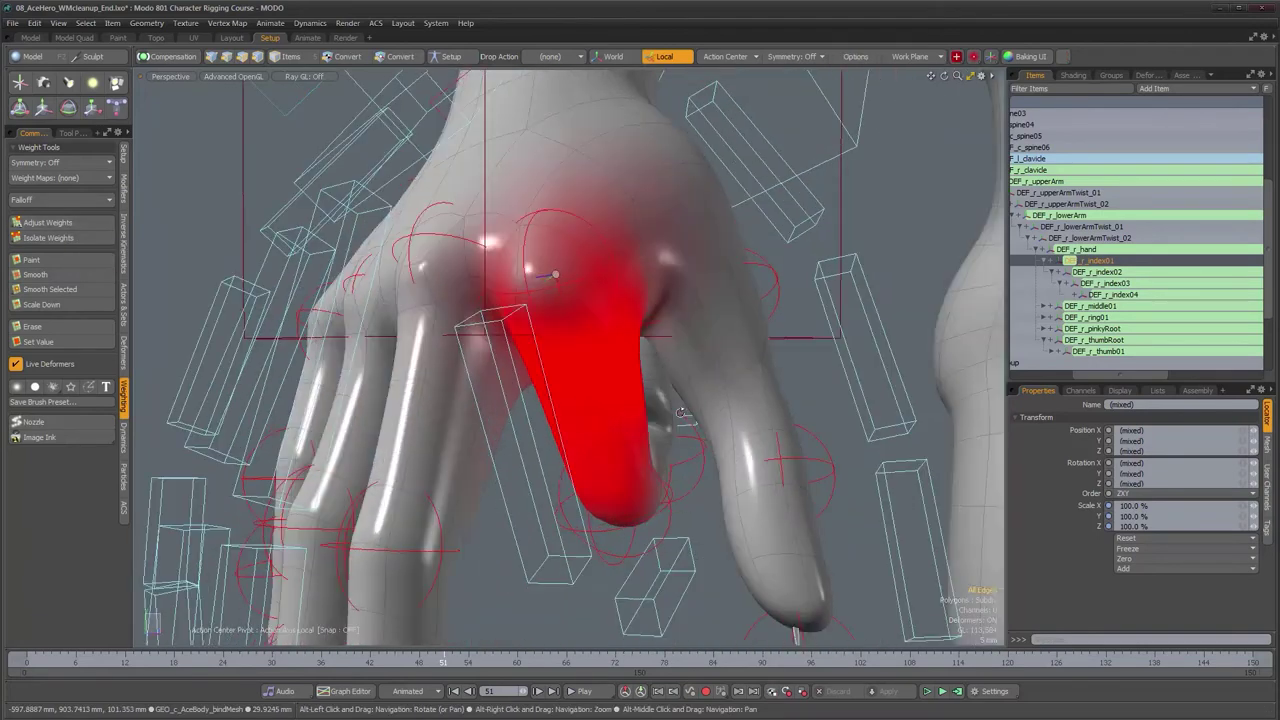
left_click_drag(577, 369, 628, 389, "alt")
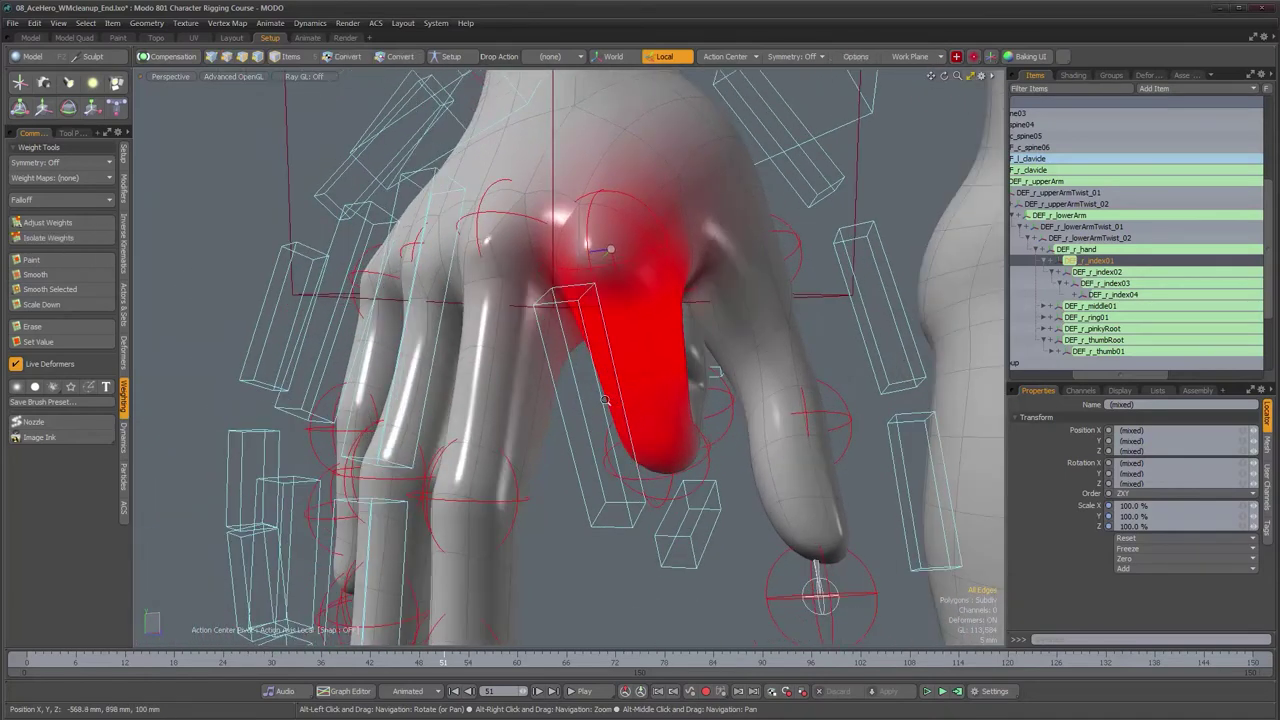
right_click_drag(605, 400, 586, 424, "alt")
middle_click_drag(586, 424, 592, 435, "alt")
left_click_drag(592, 435, 605, 475, "alt")
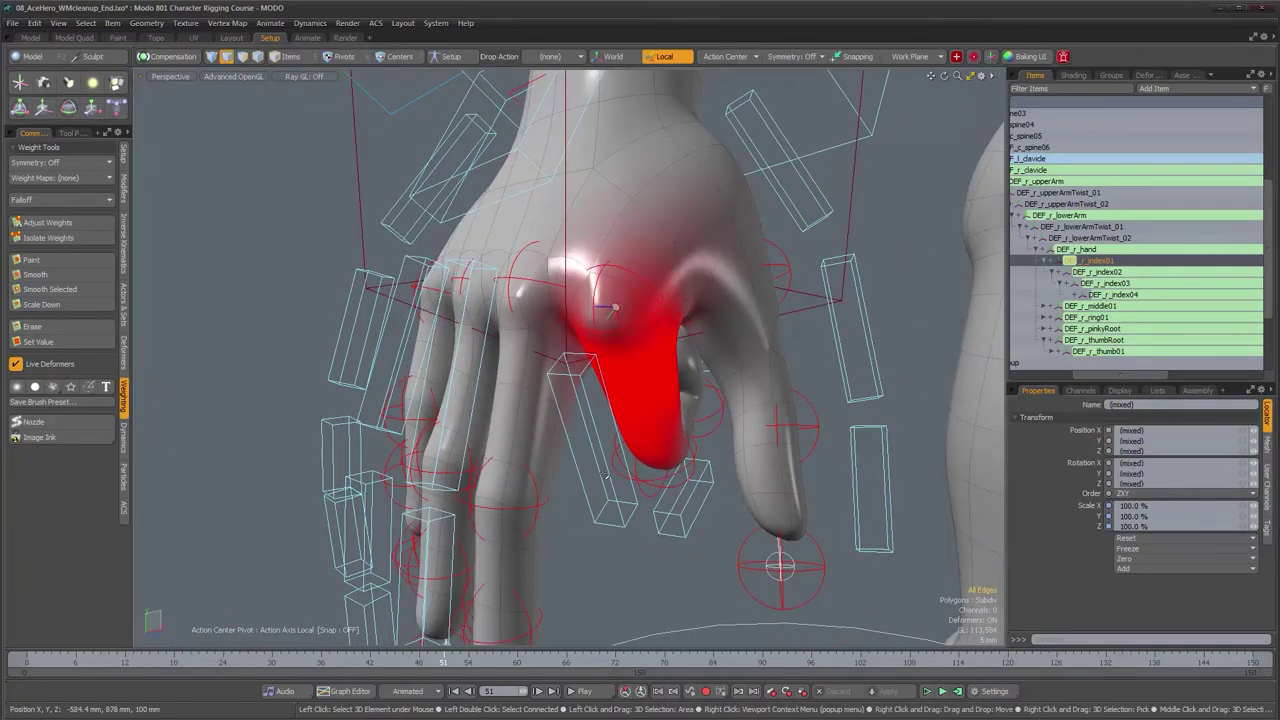
left_click_drag(532, 421, 615, 358, "alt")
right_click_drag(615, 358, 681, 313, "alt")
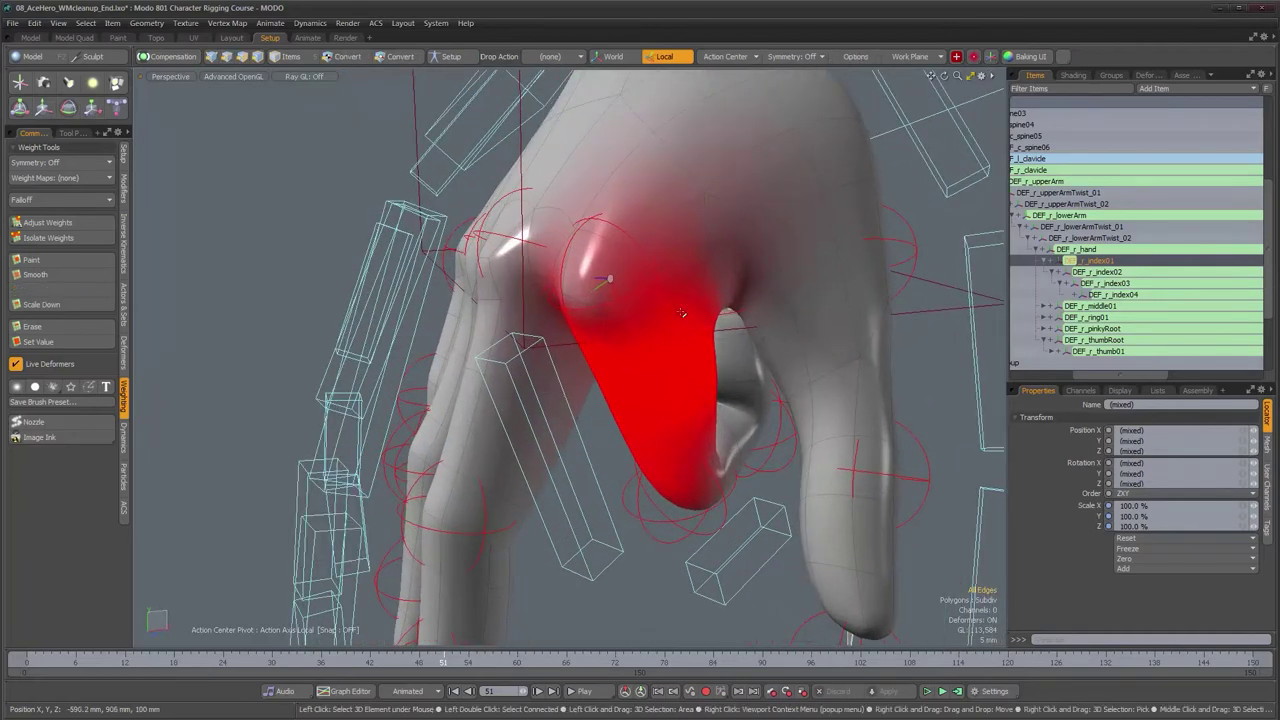
left_click_drag(517, 350, 606, 344, "alt")
right_click_drag(593, 347, 591, 338, "alt")
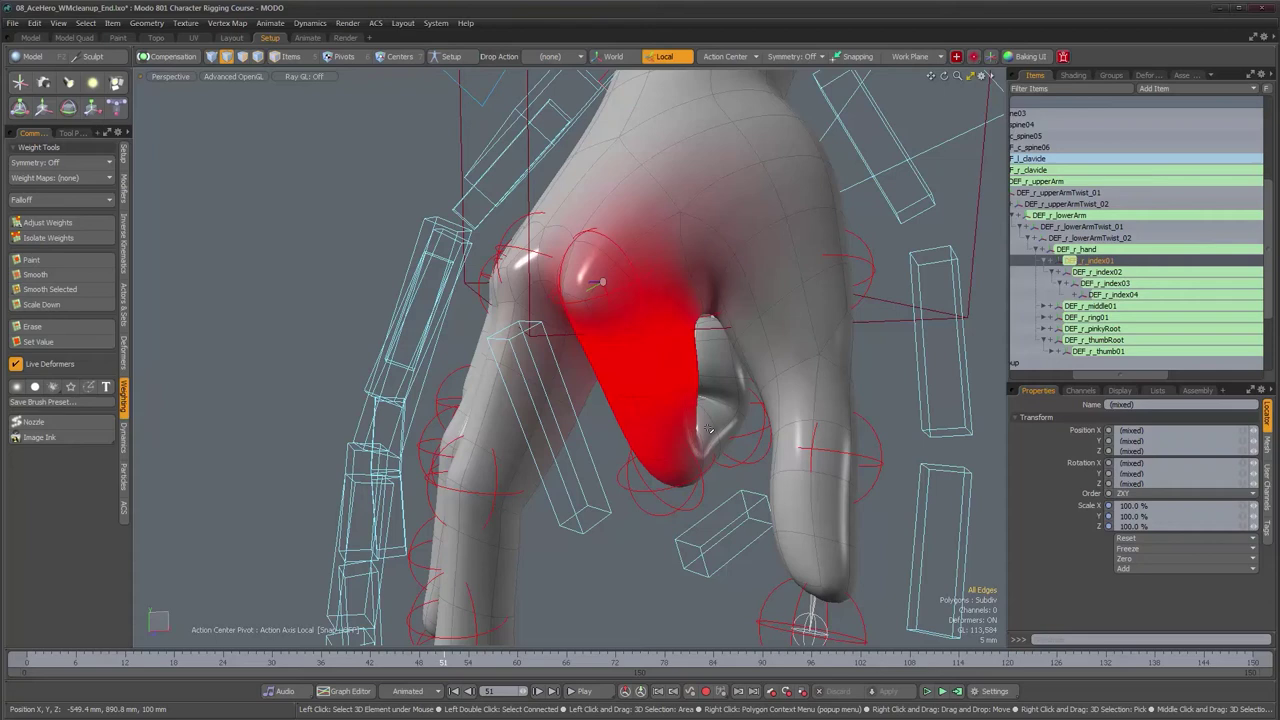
left_click_drag(634, 413, 737, 383, "alt")
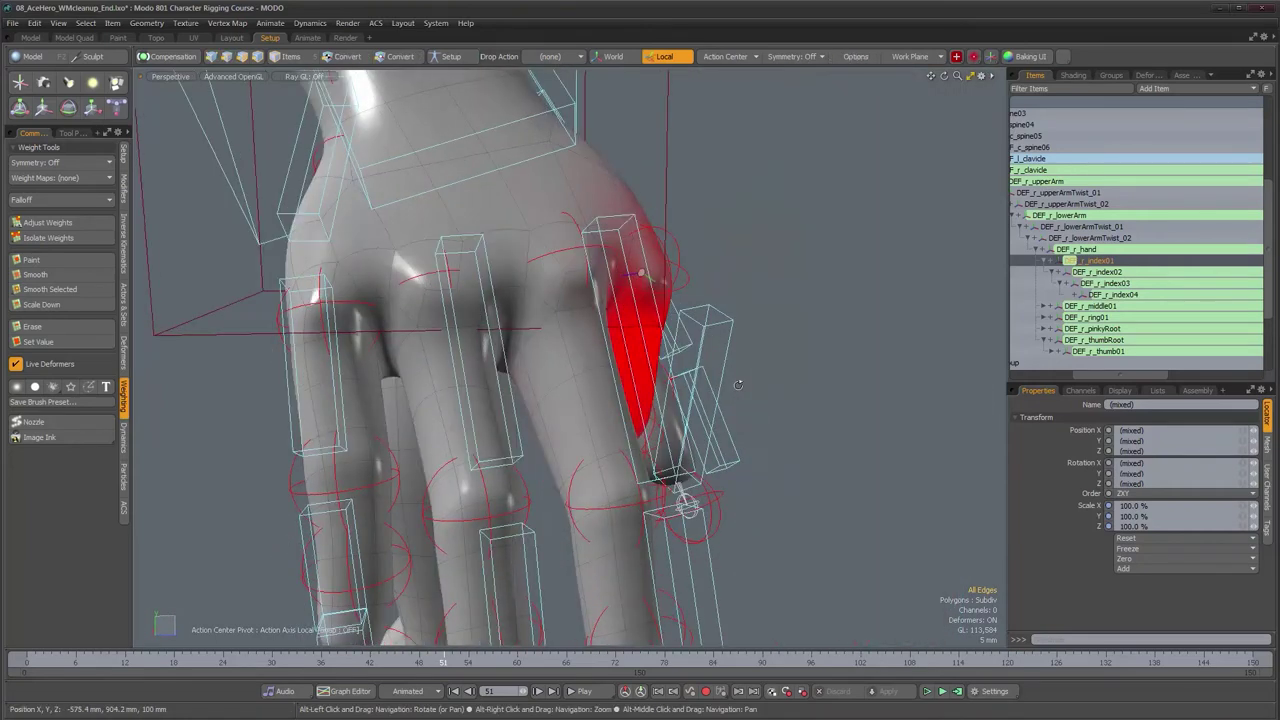
left_click_drag(699, 444, 526, 433, "alt")
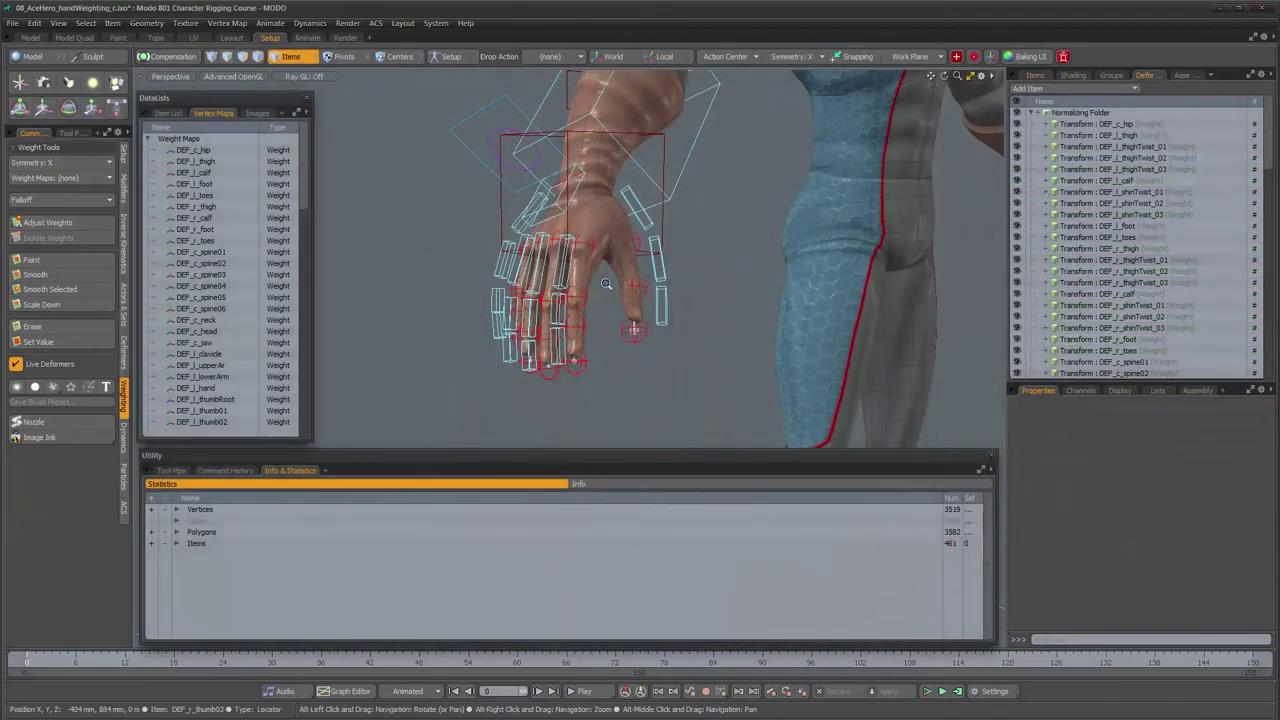
Step: In the finished hand-weighting scene, display the DEF_r_hand weight map and examine it on the palm and wrist
scroll(626, 286, "up", 3)
left_click_drag(631, 287, 555, 291, "alt")
middle_click_drag(587, 237, 616, 162, "alt")
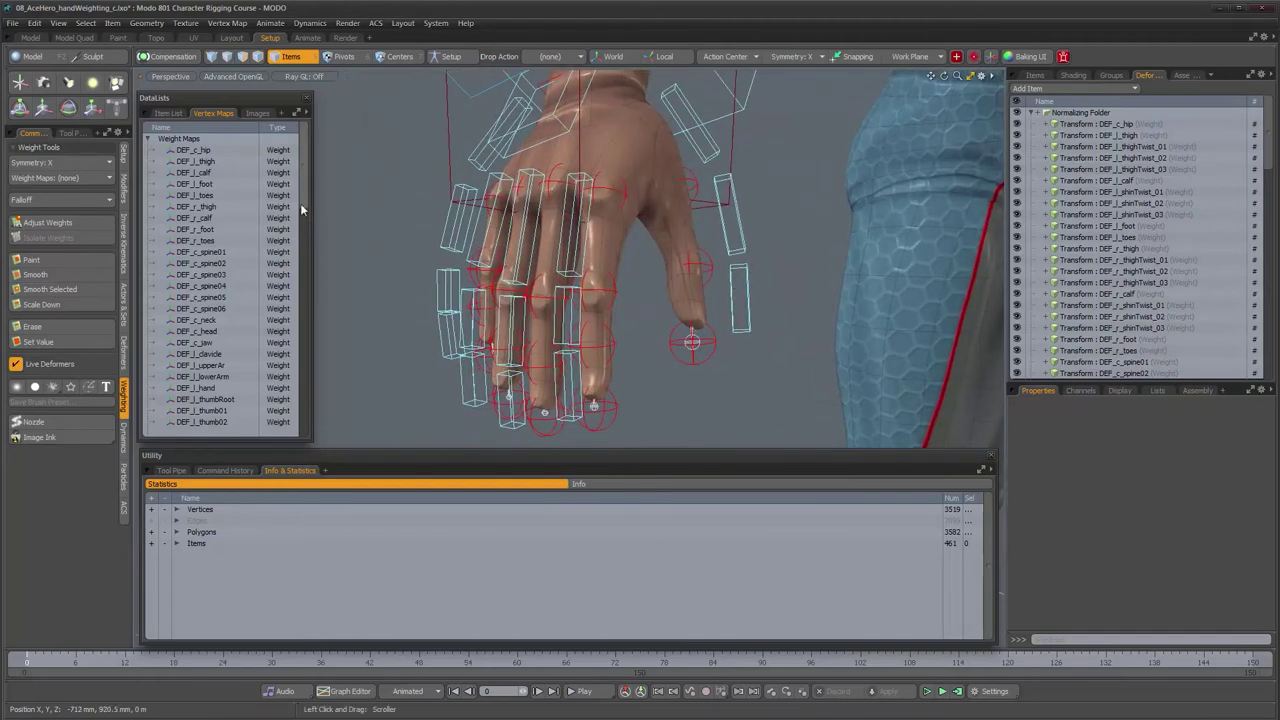
left_click_drag(300, 191, 301, 236)
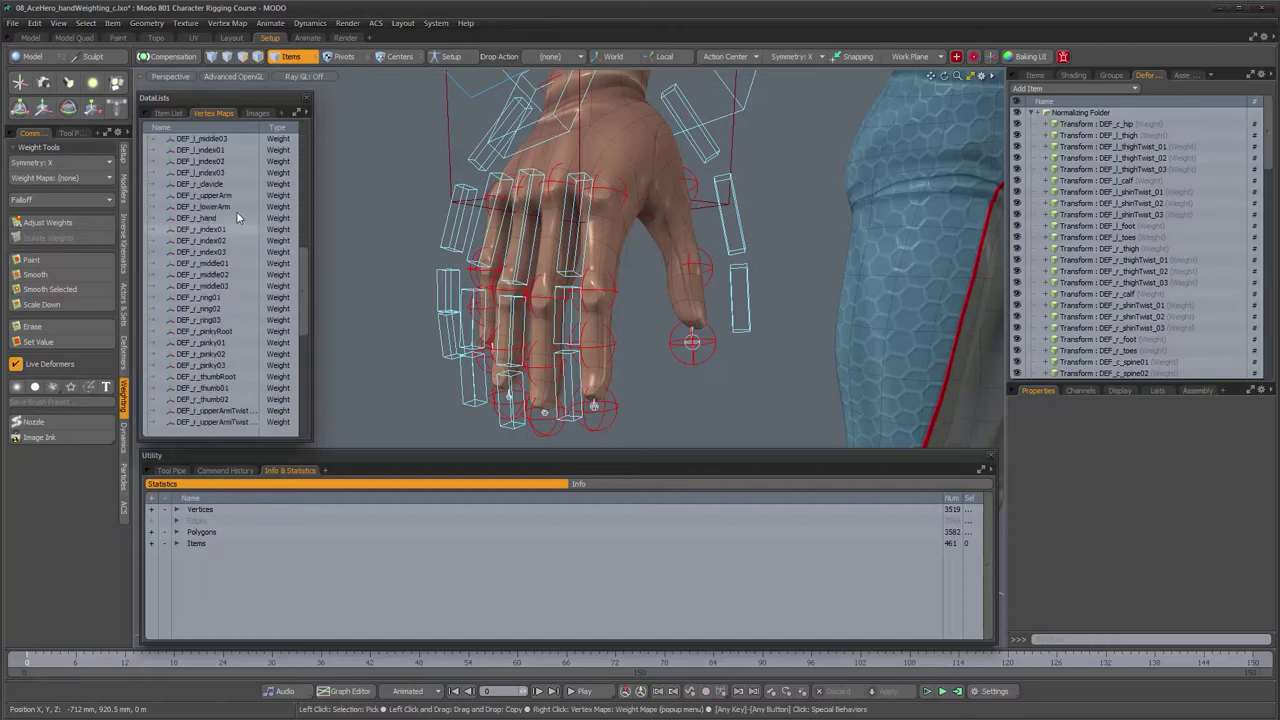
left_click(221, 220)
left_click_drag(440, 222, 598, 207, "alt")
scroll(572, 207, "up", 3)
scroll(645, 212, "down", 3)
left_click_drag(637, 245, 648, 269, "alt")
scroll(698, 247, "up", 4)
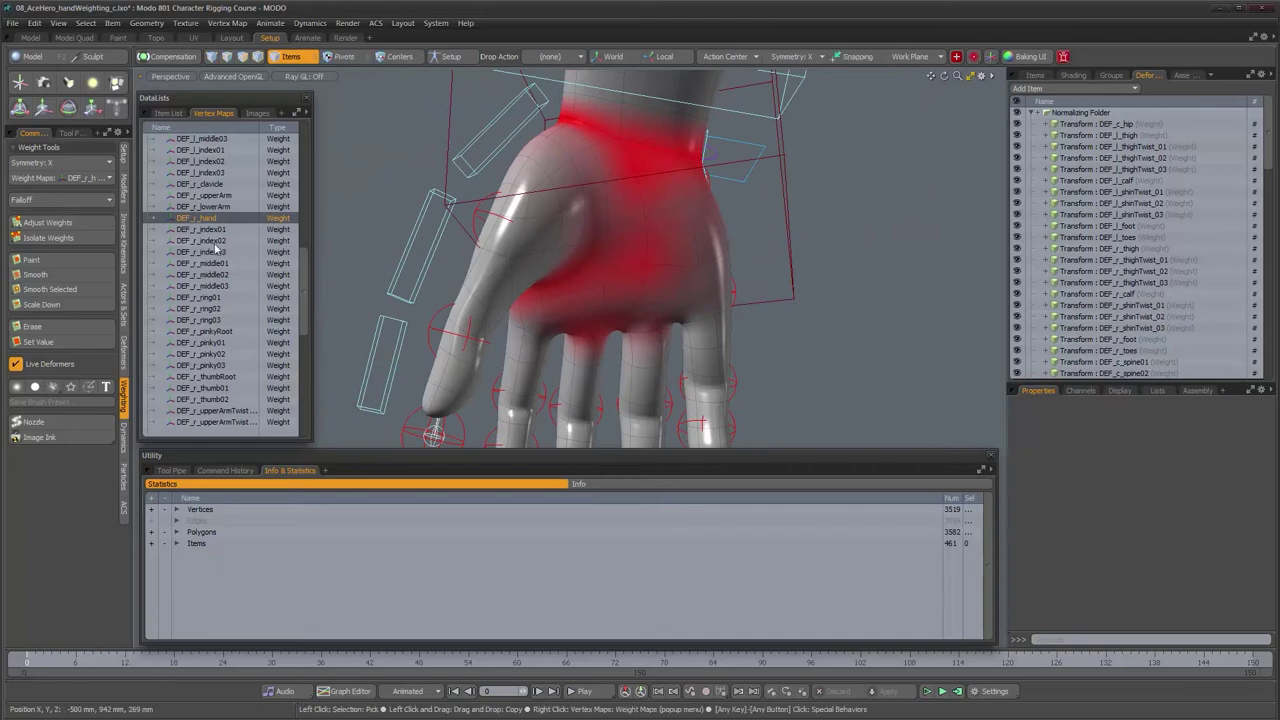
Step: Display the DEF_r_index01 weight map and examine it around the index finger's base segment
left_click(205, 229)
left_click_drag(442, 249, 613, 215, "alt")
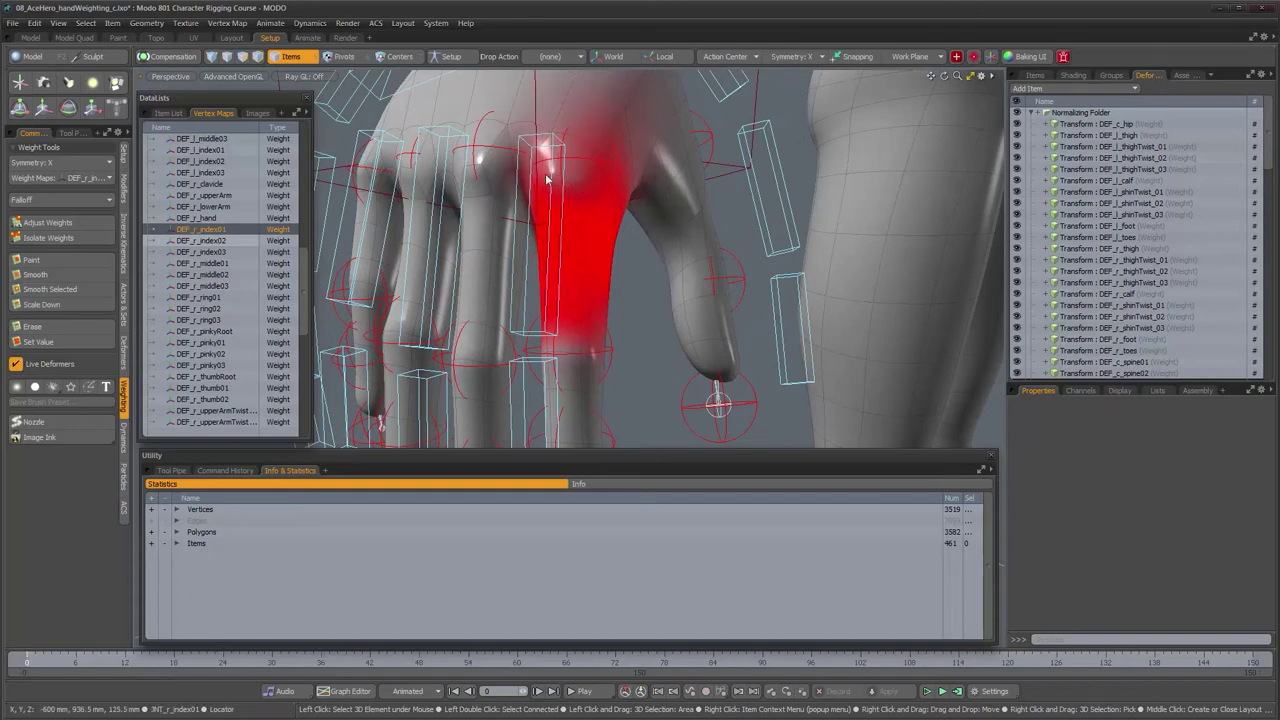
left_click_drag(575, 225, 547, 233, "alt")
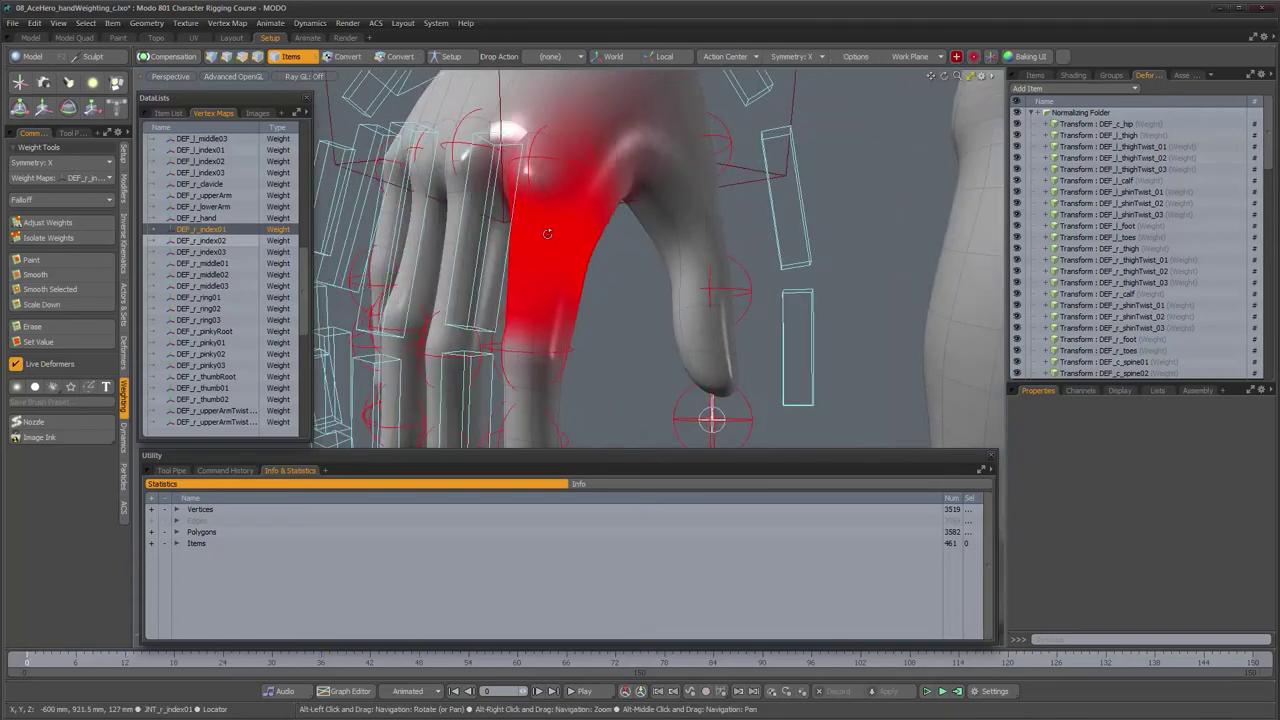
Step: Display the DEF_r_index02 and DEF_r_index03 weight maps in turn and examine them along the index finger
left_click(220, 241)
middle_click_drag(586, 402, 599, 268, "alt")
left_click_drag(599, 267, 585, 207, "alt")
middle_click_drag(606, 252, 622, 336, "alt")
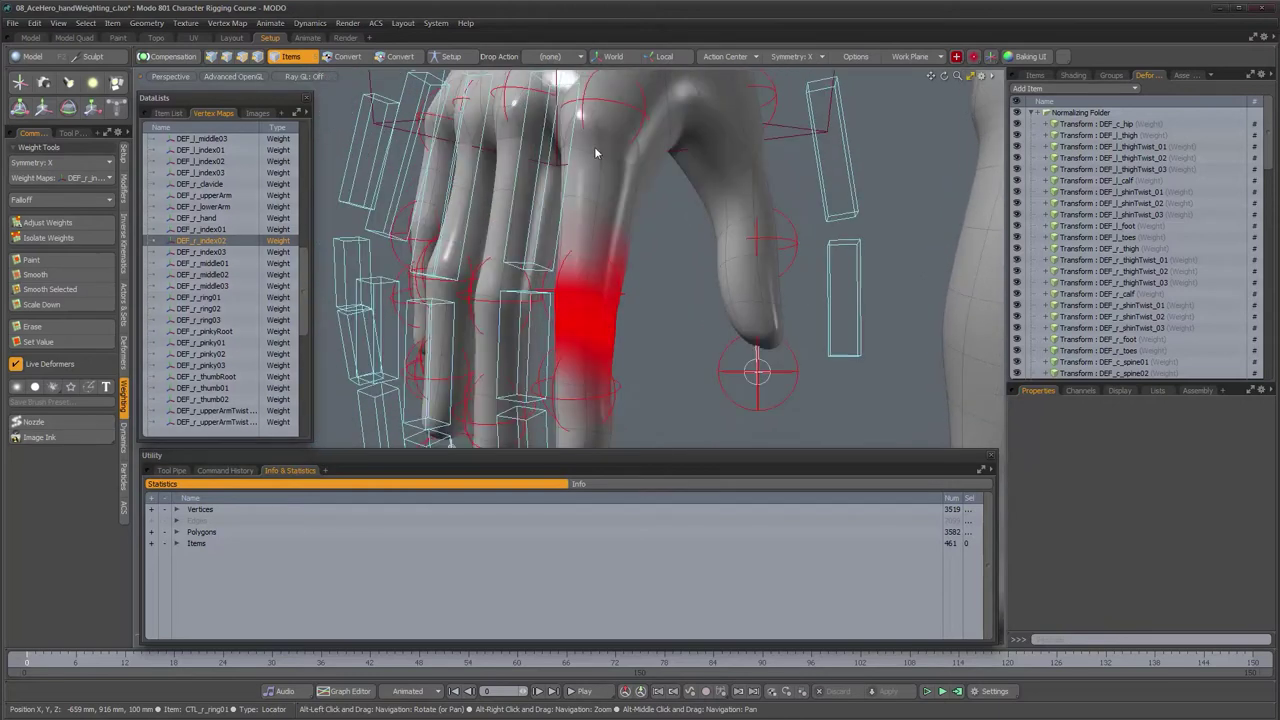
left_click_drag(612, 198, 521, 264, "alt")
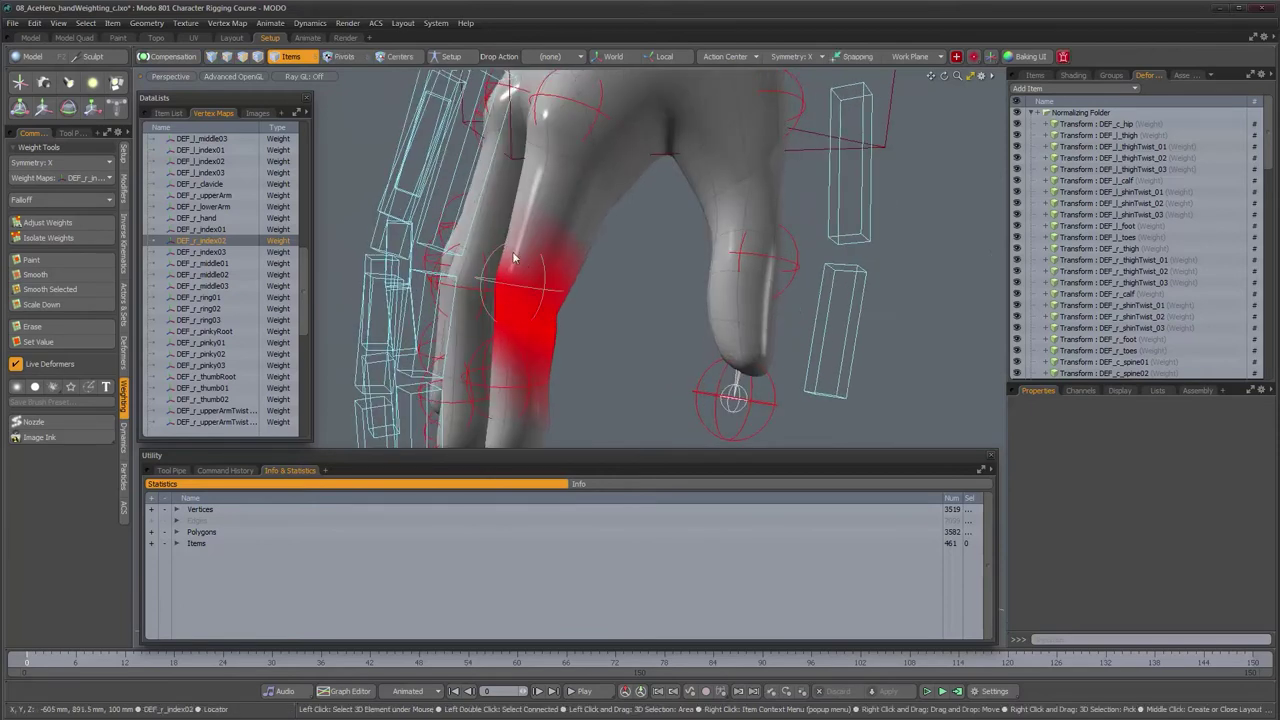
left_click_drag(523, 378, 555, 308, "alt+shift")
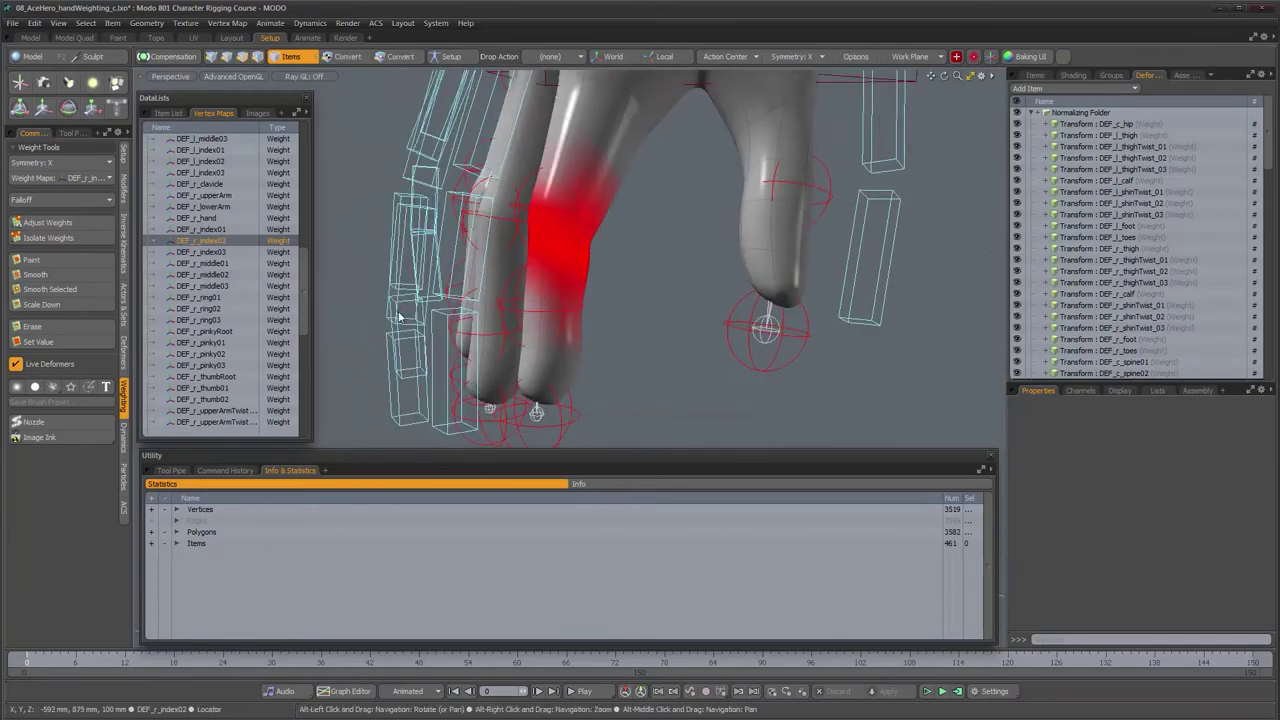
left_click(206, 254)
left_click_drag(474, 302, 513, 323, "alt")
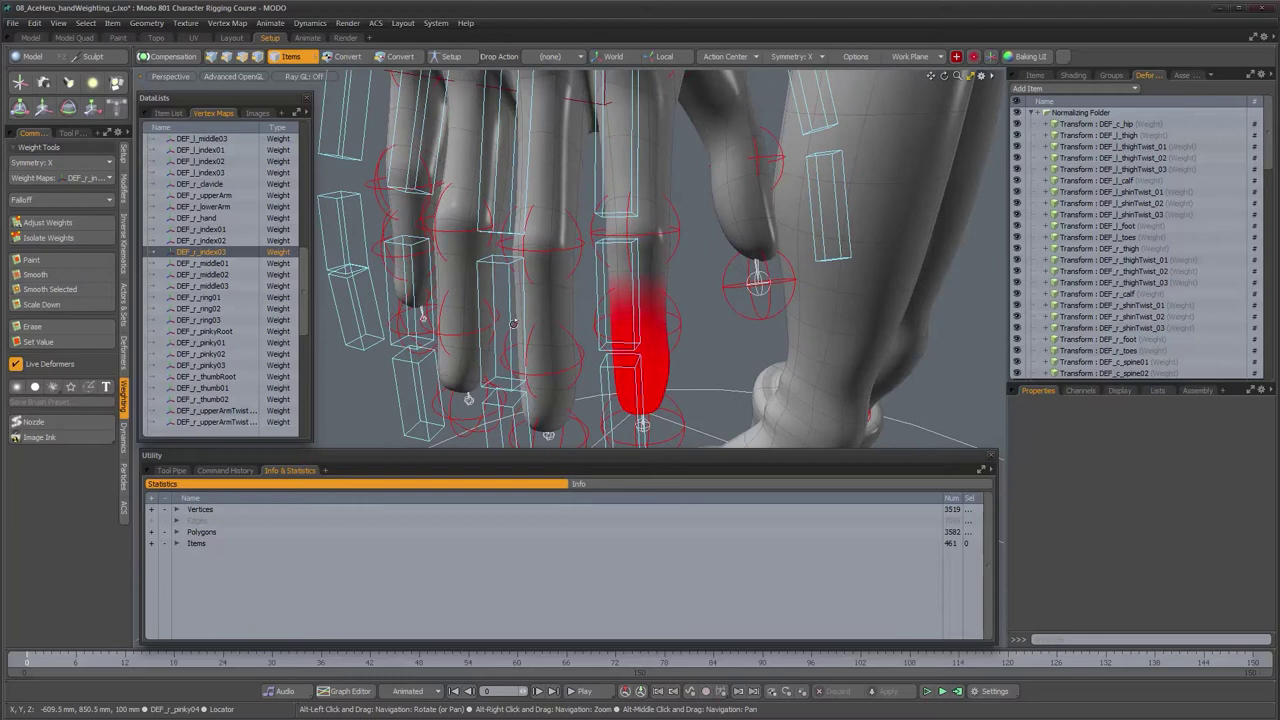
Step: Display the DEF_r_middle01 weight map and examine its falloff around the middle finger's base knuckle
left_click(217, 266)
middle_click_drag(515, 240, 550, 375, "alt")
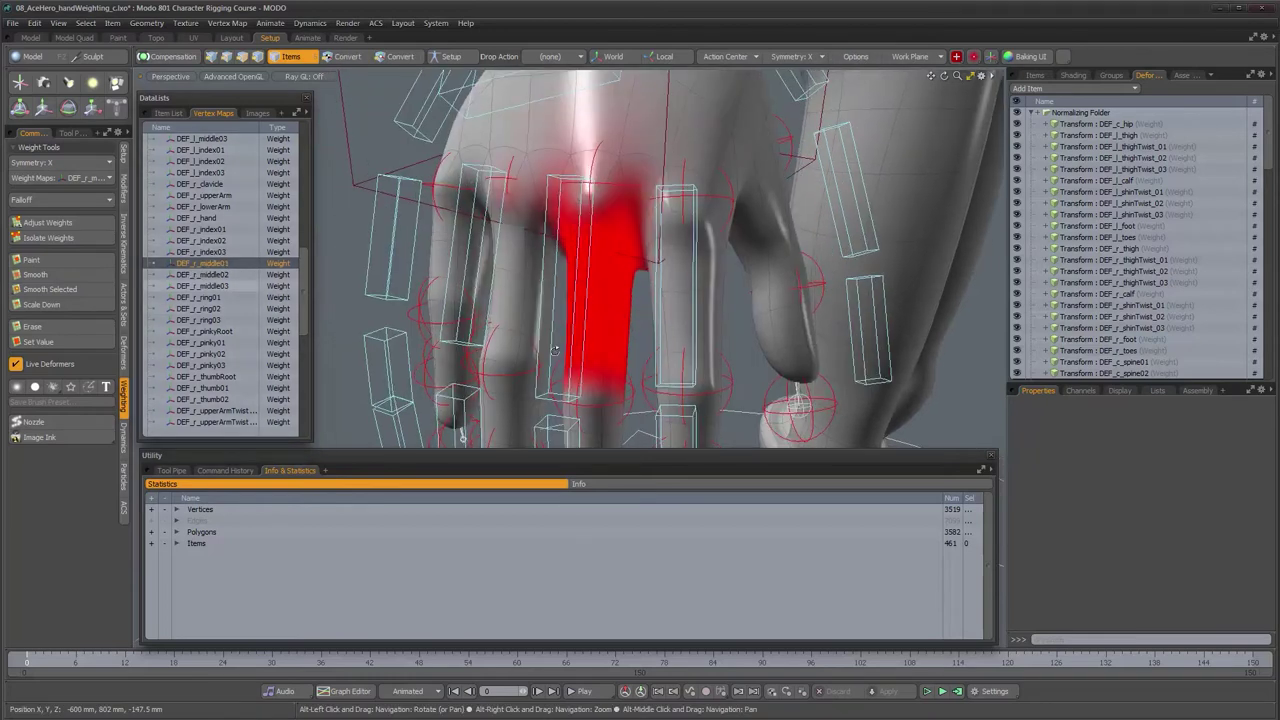
left_click_drag(550, 375, 588, 362, "alt")
right_click_drag(588, 362, 562, 372, "alt")
left_click_drag(562, 372, 598, 300, "alt")
right_click_drag(598, 300, 627, 270, "alt")
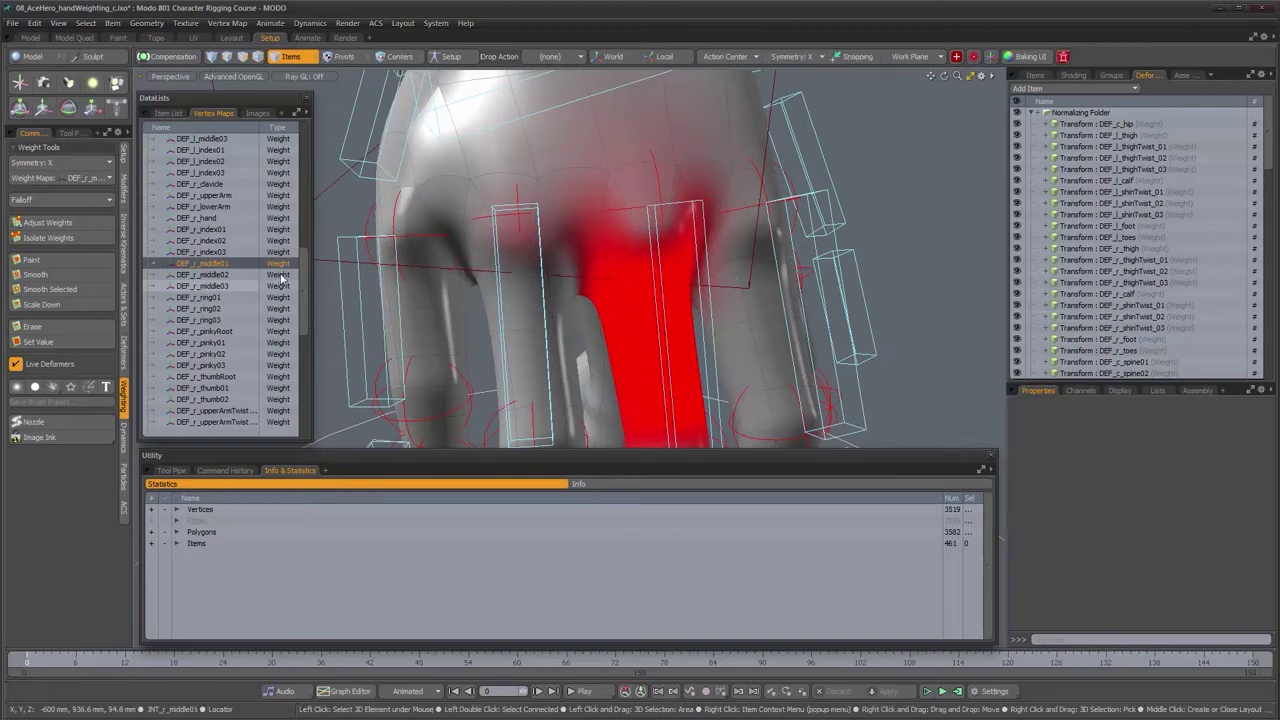
Step: Select the body mesh and pick vertices on the ring finger's base knuckle to inspect the DEF_r_middle01 influence there
left_click(465, 155)
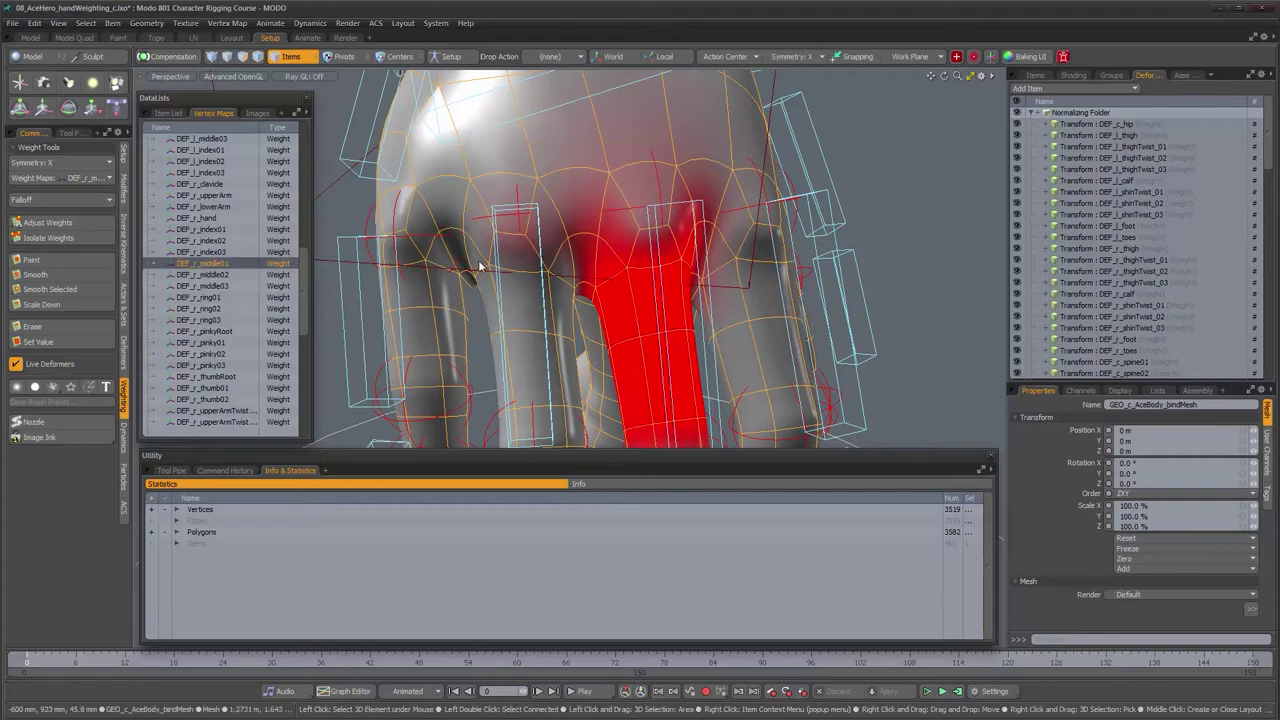
key("1")
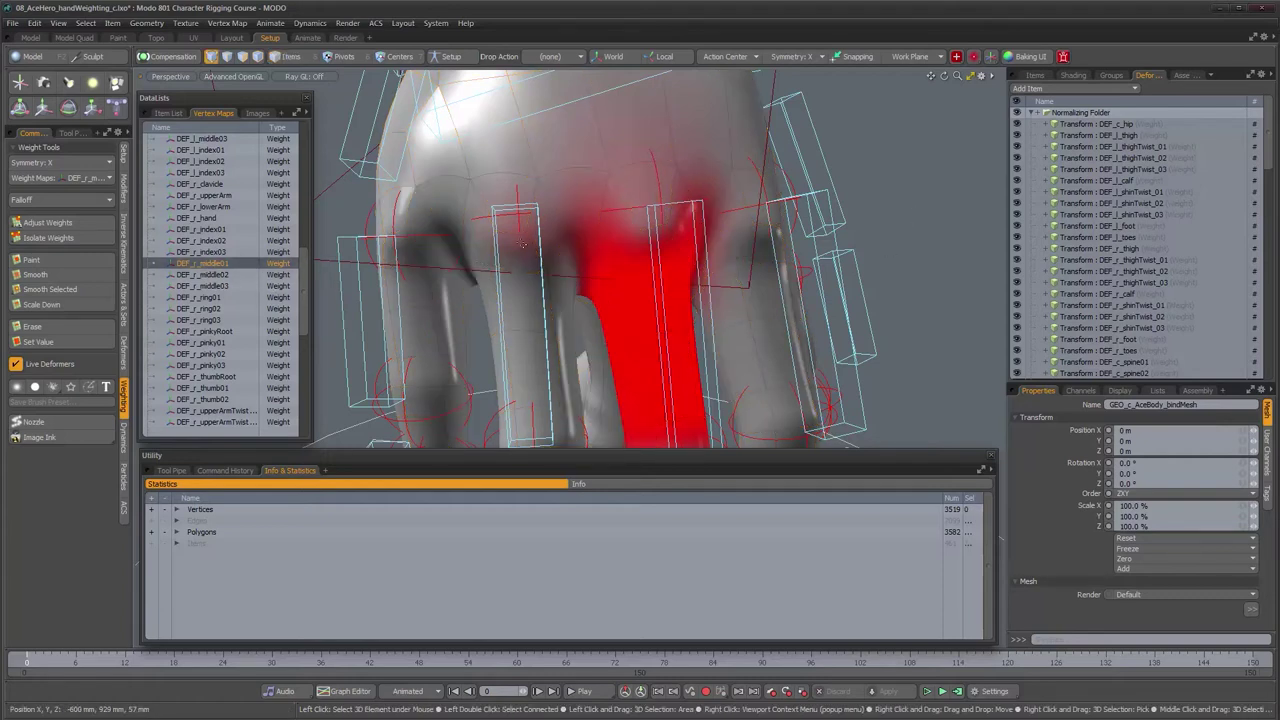
left_click(524, 235)
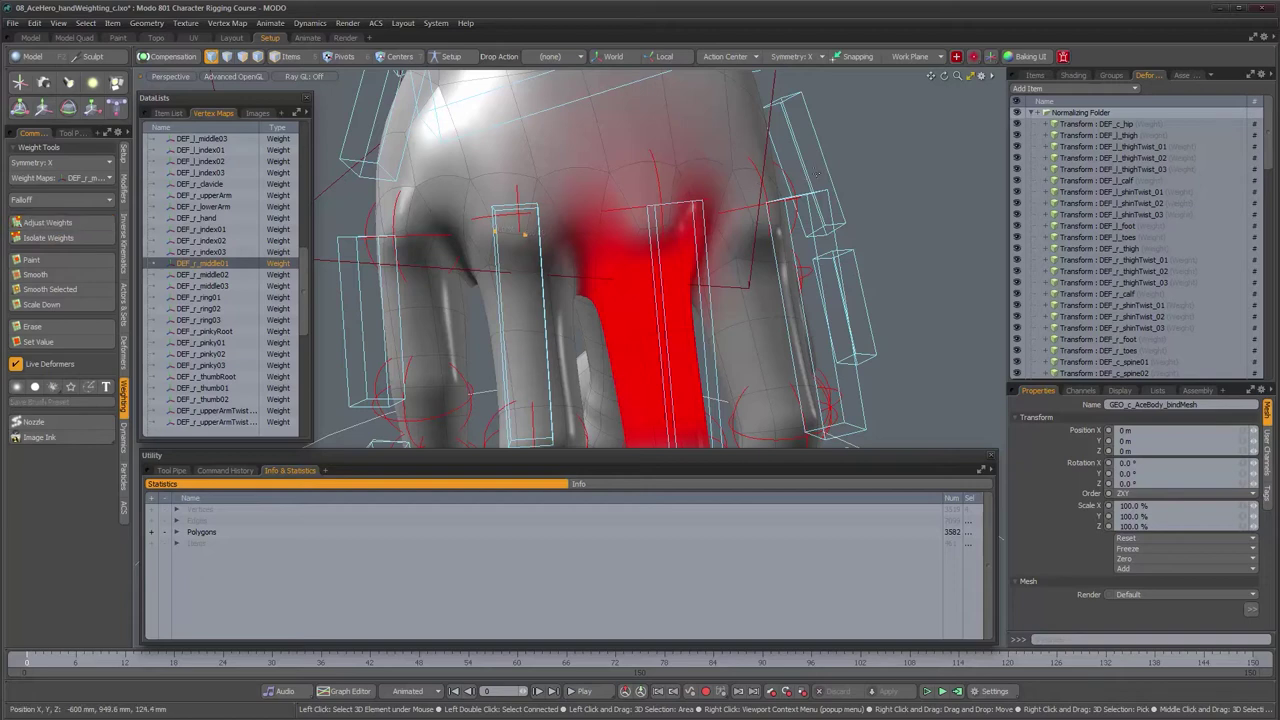
left_click_drag(798, 265, 826, 330, "alt")
right_click_drag(826, 330, 811, 334, "alt")
left_click_drag(811, 334, 645, 200, "alt")
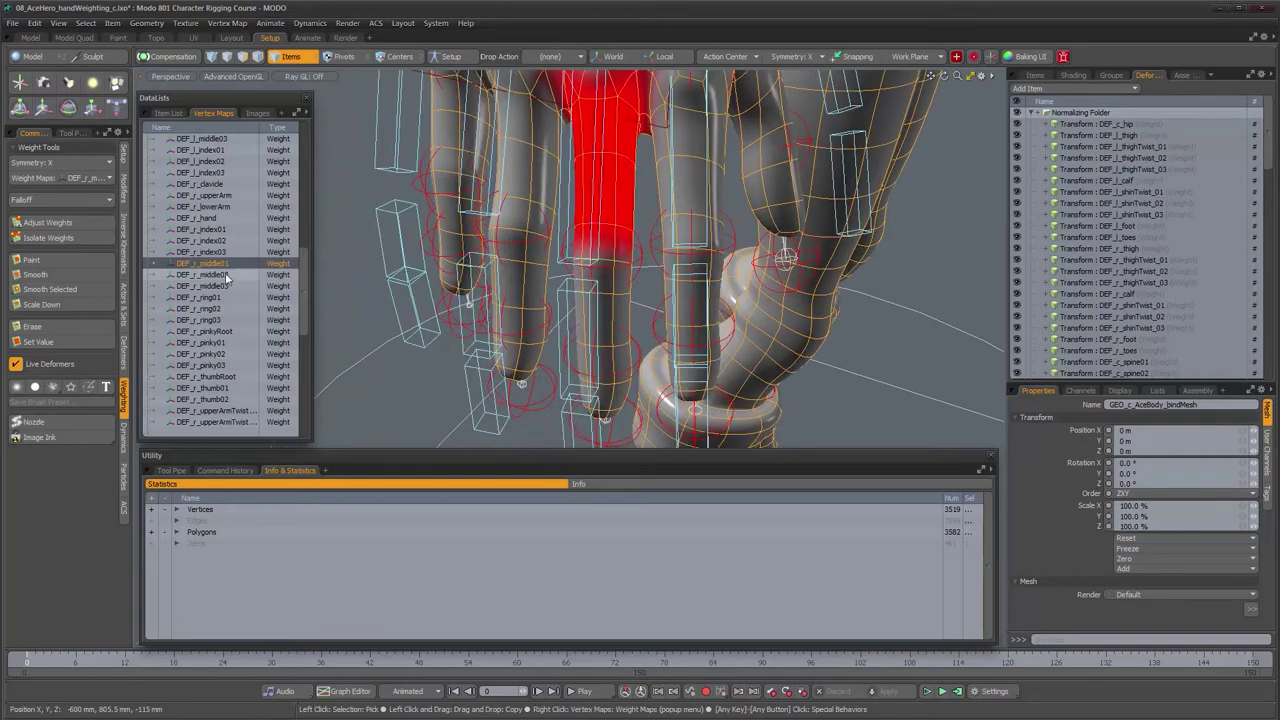
Step: Display the DEF_r_middle02 and DEF_r_middle03 weight maps in turn and examine them on the middle finger
left_click(224, 275)
left_click_drag(611, 294, 305, 181, "alt")
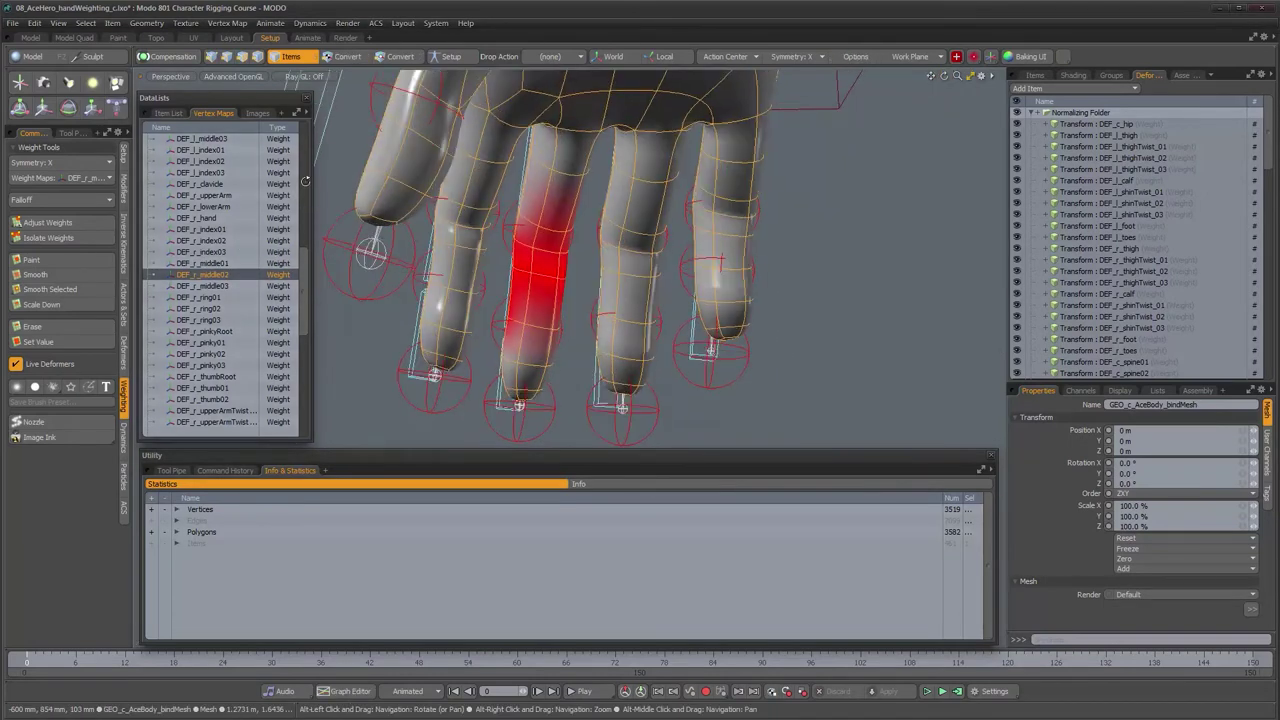
left_click(230, 288)
left_click_drag(365, 255, 610, 290, "alt")
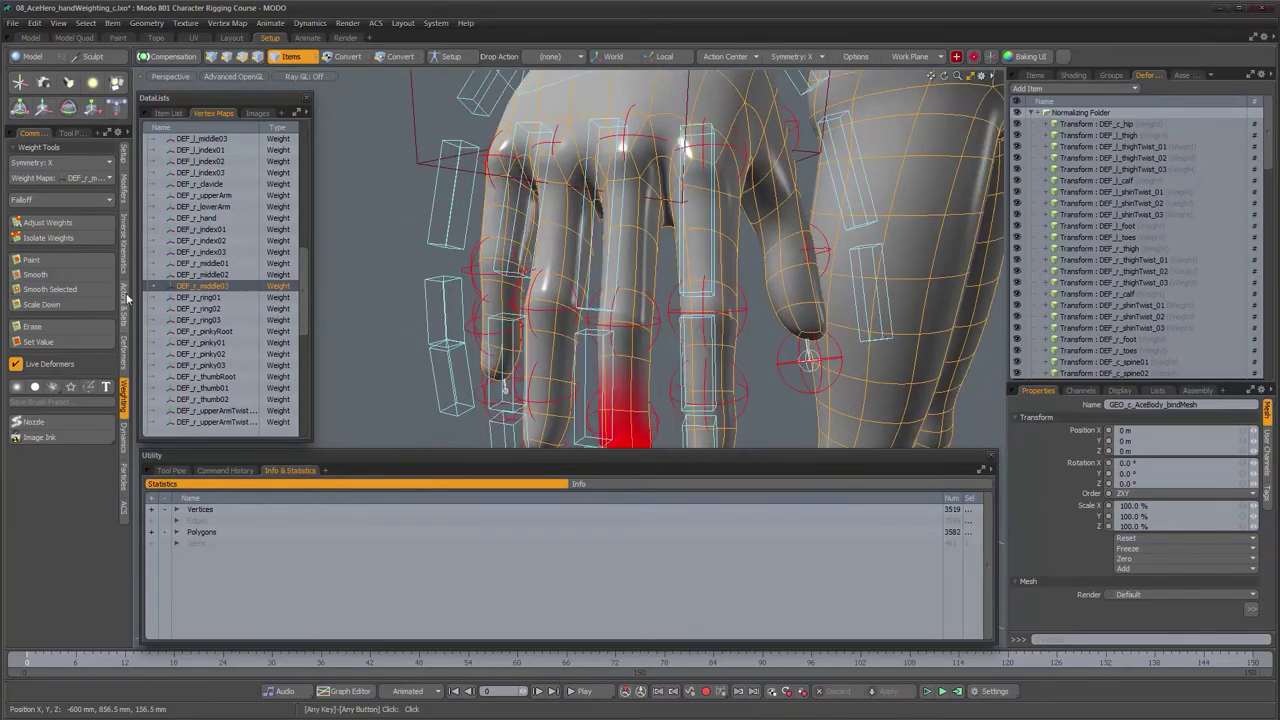
Step: Display the DEF_r_ring01, DEF_r_ring02 and DEF_r_ring03 weight maps in turn and examine them on the ring finger
left_click(205, 299)
left_click_drag(405, 185, 560, 255, "alt")
right_click_drag(560, 255, 526, 222, "alt")
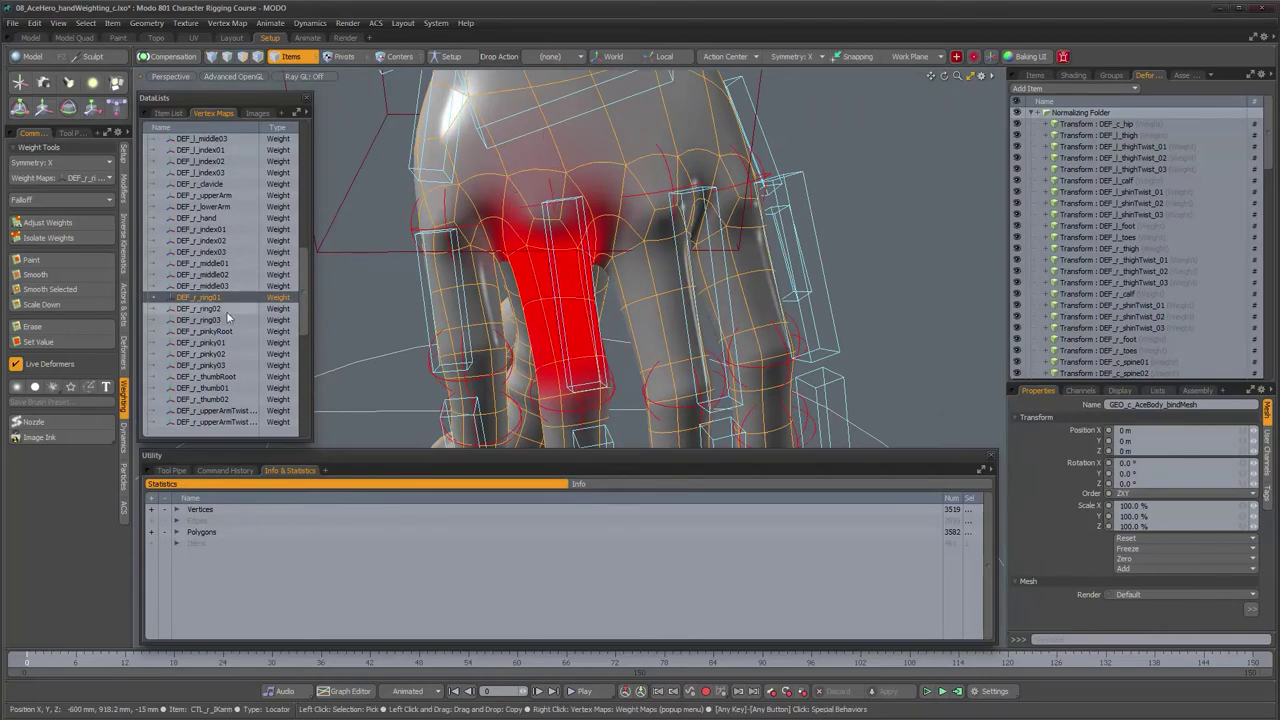
left_click(222, 310)
left_click(214, 321)
middle_click_drag(571, 269, 568, 75, "alt")
Step: Display the DEF_r_pinkyRoot weight map and examine it on the outer side of the palm
left_click(206, 333)
middle_click_drag(585, 120, 594, 391, "alt")
left_click_drag(594, 391, 558, 286, "alt")
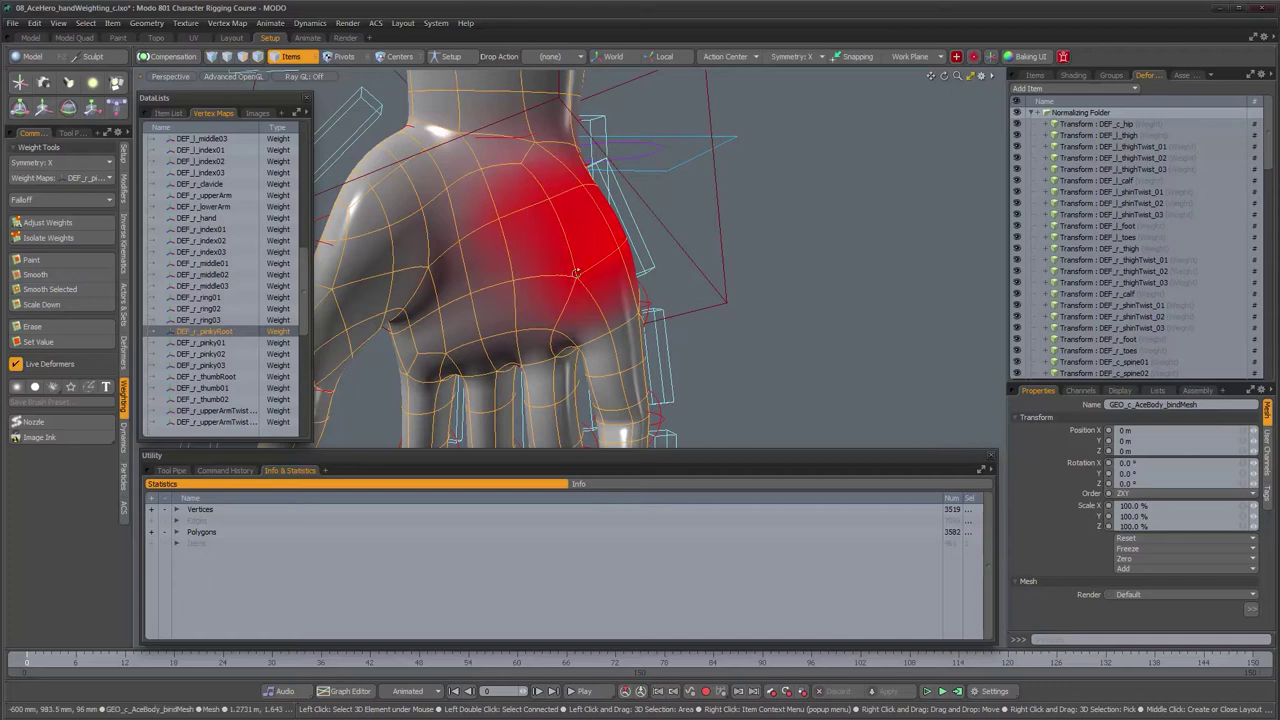
scroll(576, 273, "down", 2)
middle_click_drag(577, 273, 575, 174, "alt")
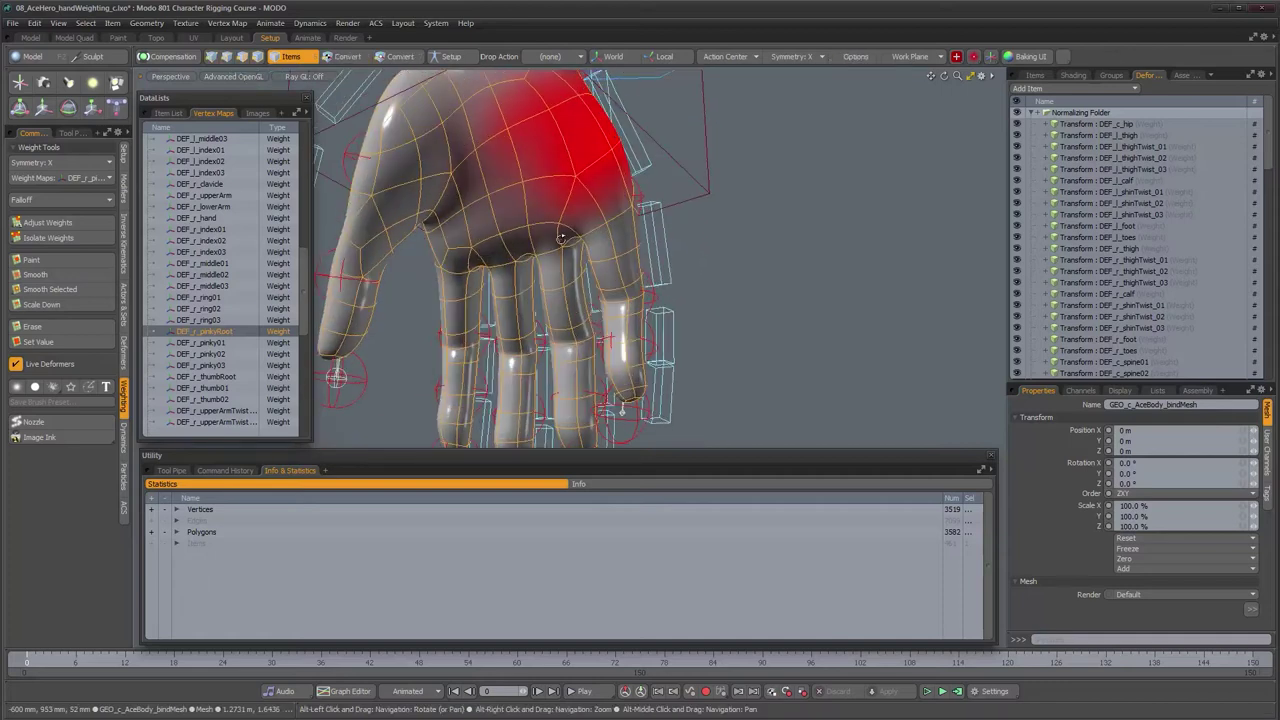
Step: Display the DEF_r_pinky01, DEF_r_pinky02 and DEF_r_pinky03 weight maps in turn and examine them on the little finger
left_click(204, 343)
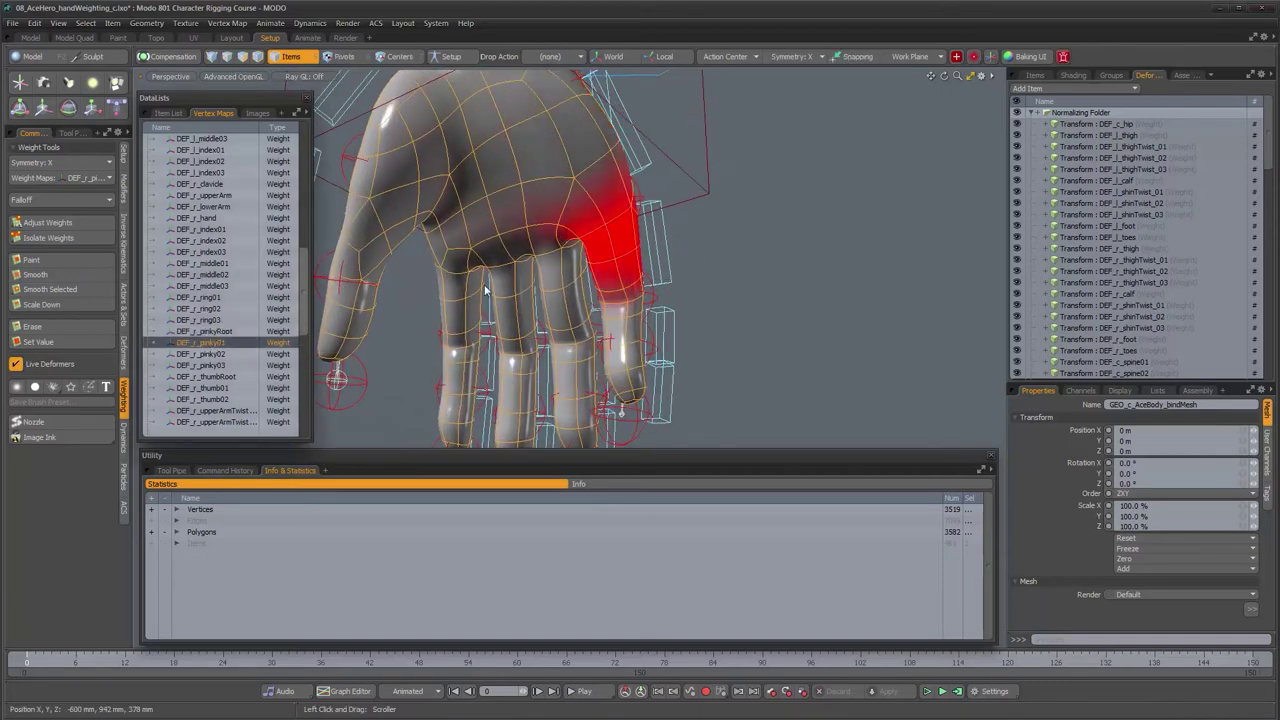
left_click(208, 354)
left_click(212, 365)
middle_click_drag(393, 236, 531, 303, "alt")
left_click_drag(531, 303, 318, 357, "alt")
Step: Display the DEF_r_thumb01 and DEF_r_thumb02 weight maps in turn and examine them on the thumb
left_click_drag(589, 304, 715, 260, "alt")
left_click(208, 390)
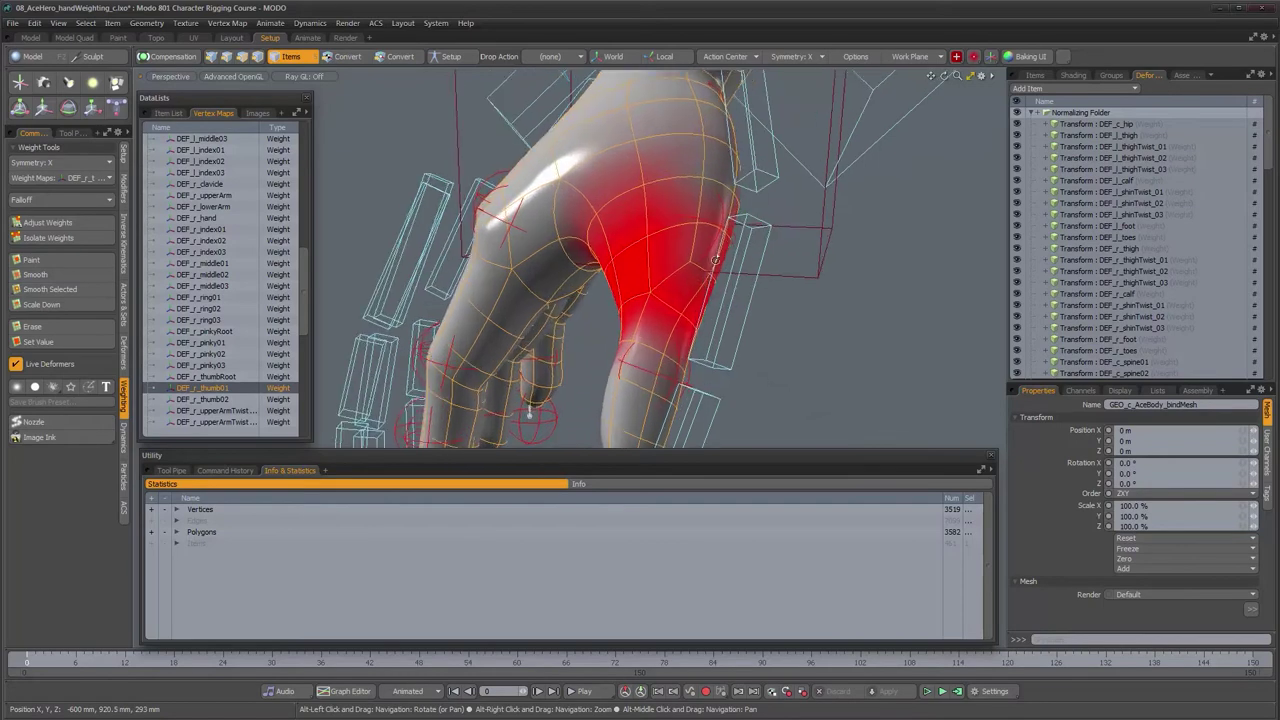
left_click_drag(710, 203, 730, 208, "alt")
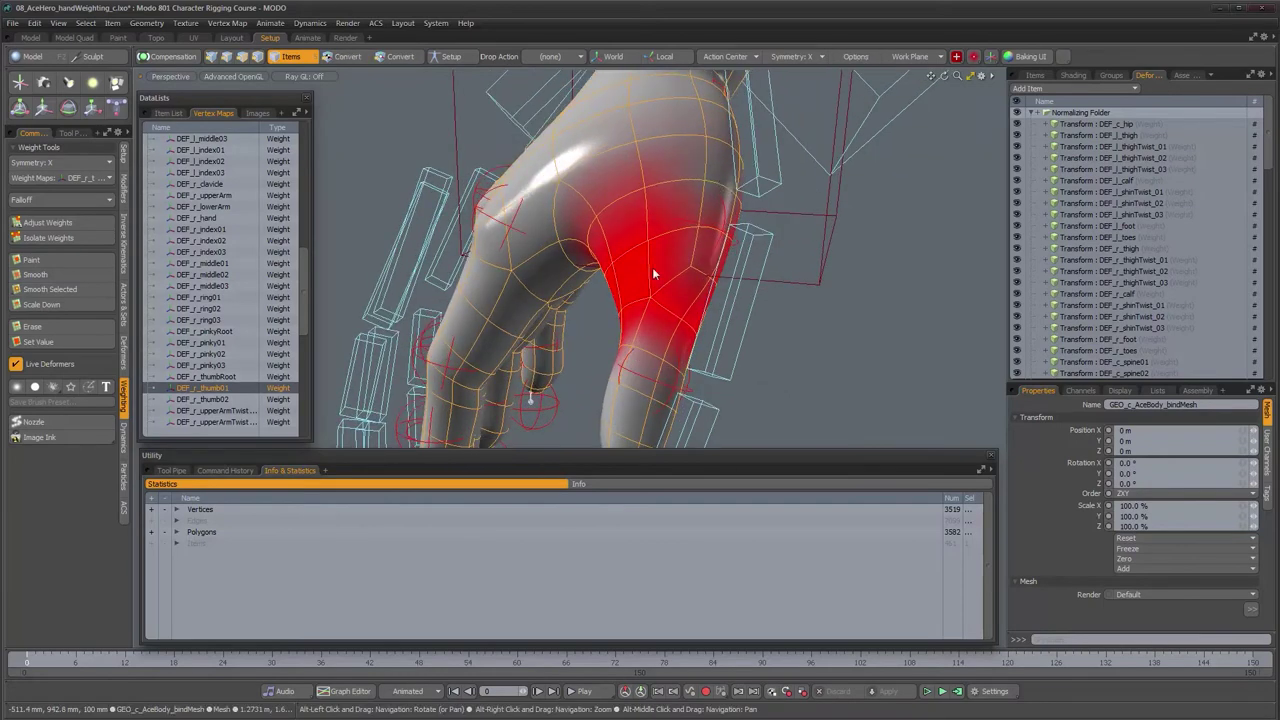
left_click(205, 400)
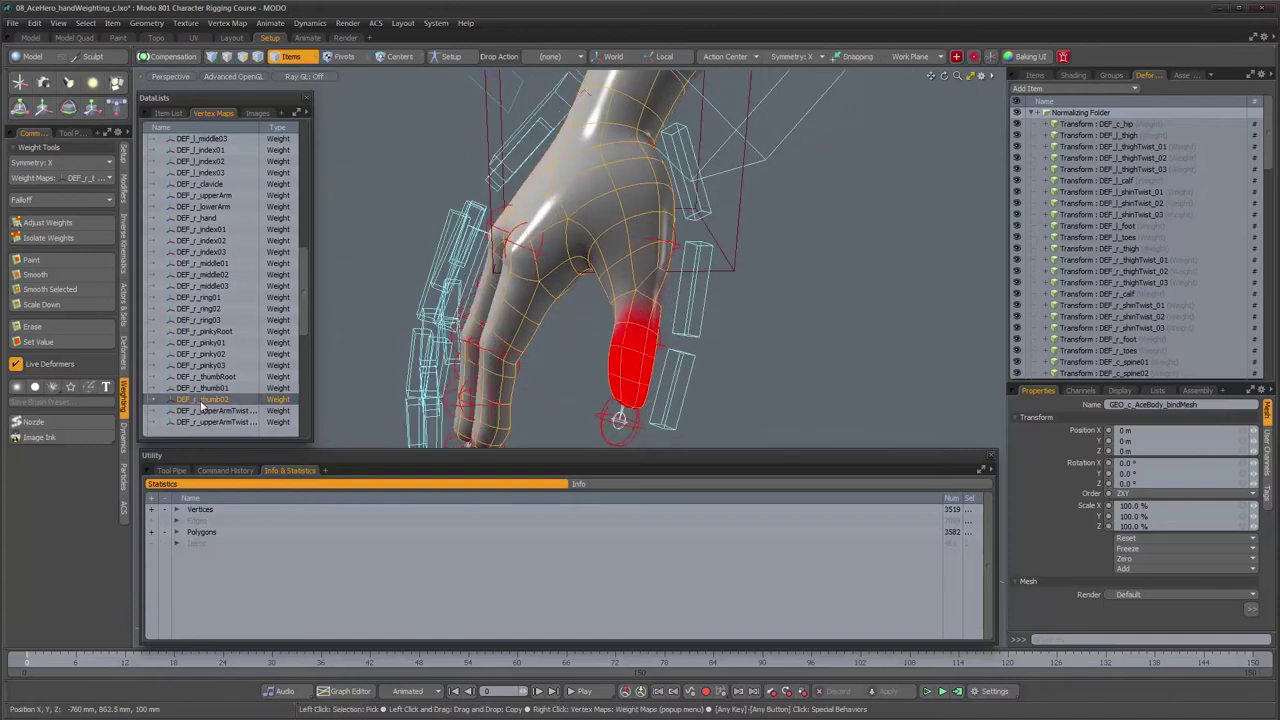
Step: Switch from the weight-map display back to the textured full viewport and frame the right hand
left_click(569, 400)
left_click_drag(602, 352, 692, 302, "alt")
key("ctrl+Tab")
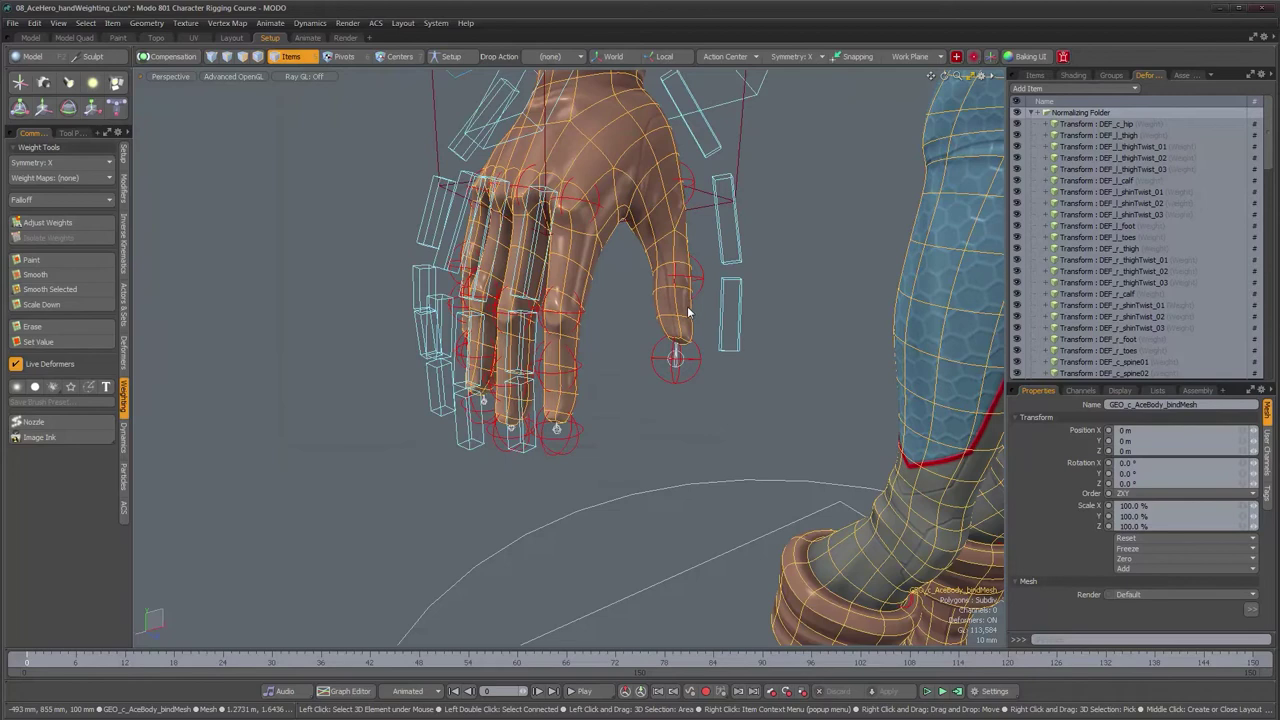
left_click_drag(571, 343, 562, 373, "alt")
right_click_drag(562, 373, 606, 364, "alt")
left_click_drag(606, 364, 581, 391, "alt")
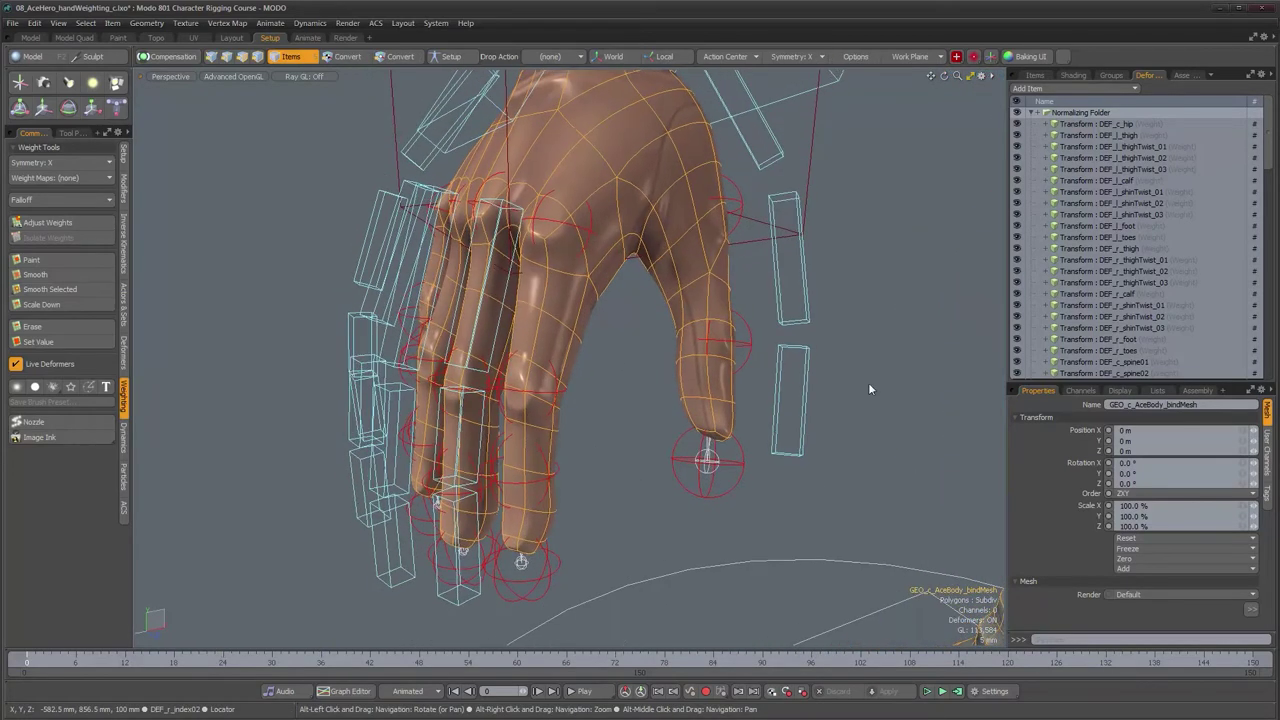
Step: Collapse the DEF_c_hip hierarchy in the item list and hide the right arm's control group GRP_r_arm
left_click(1037, 77)
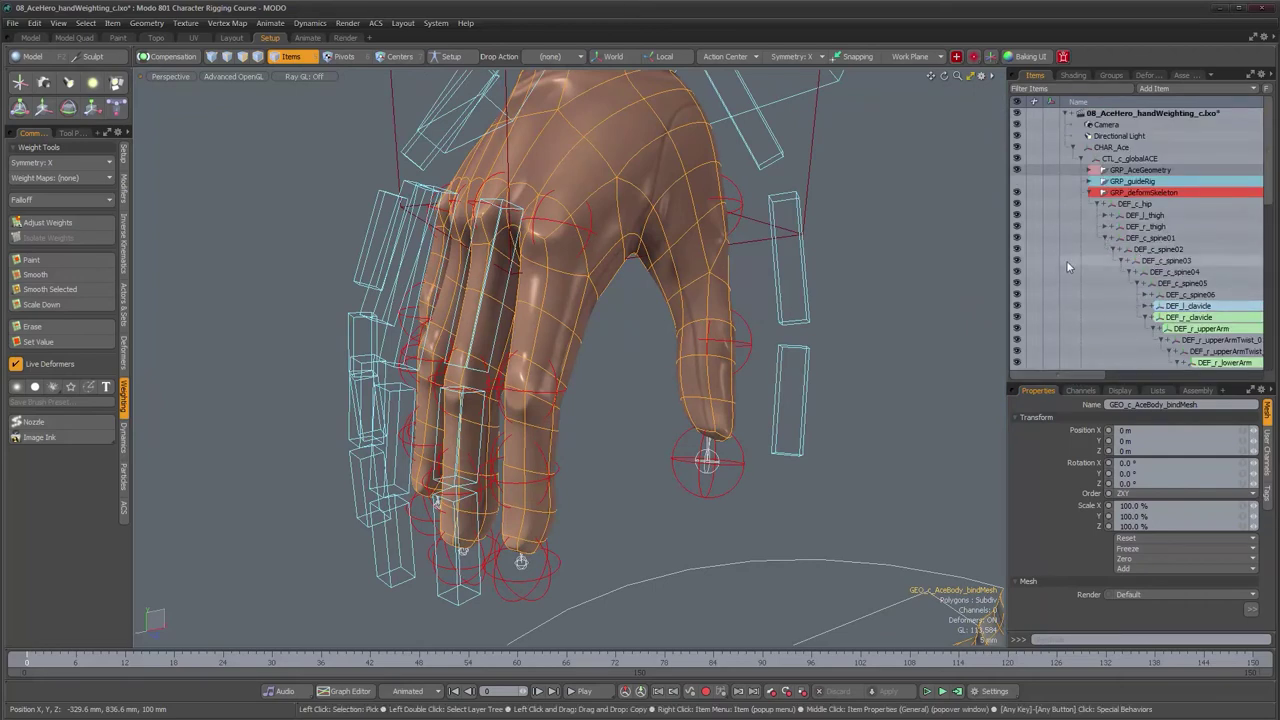
left_click(1099, 205)
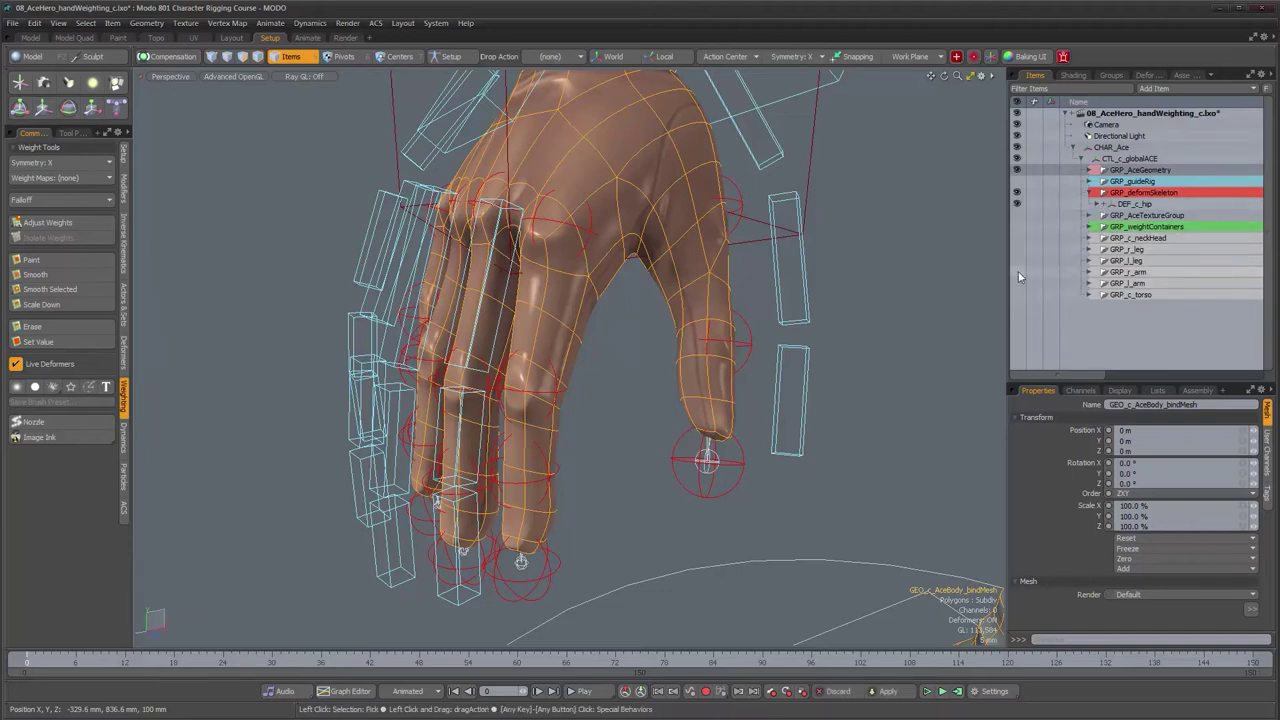
left_click_drag(400, 345, 481, 381, "alt")
Step: Scrub the timeline to frame 12 and examine the spread fingers from the back, thumb side and palm
mouse_move(33, 665)
left_mouse_down()
mouse_move(120, 665)
mouse_move(76, 665)
mouse_move(108, 662)
left_mouse_up()
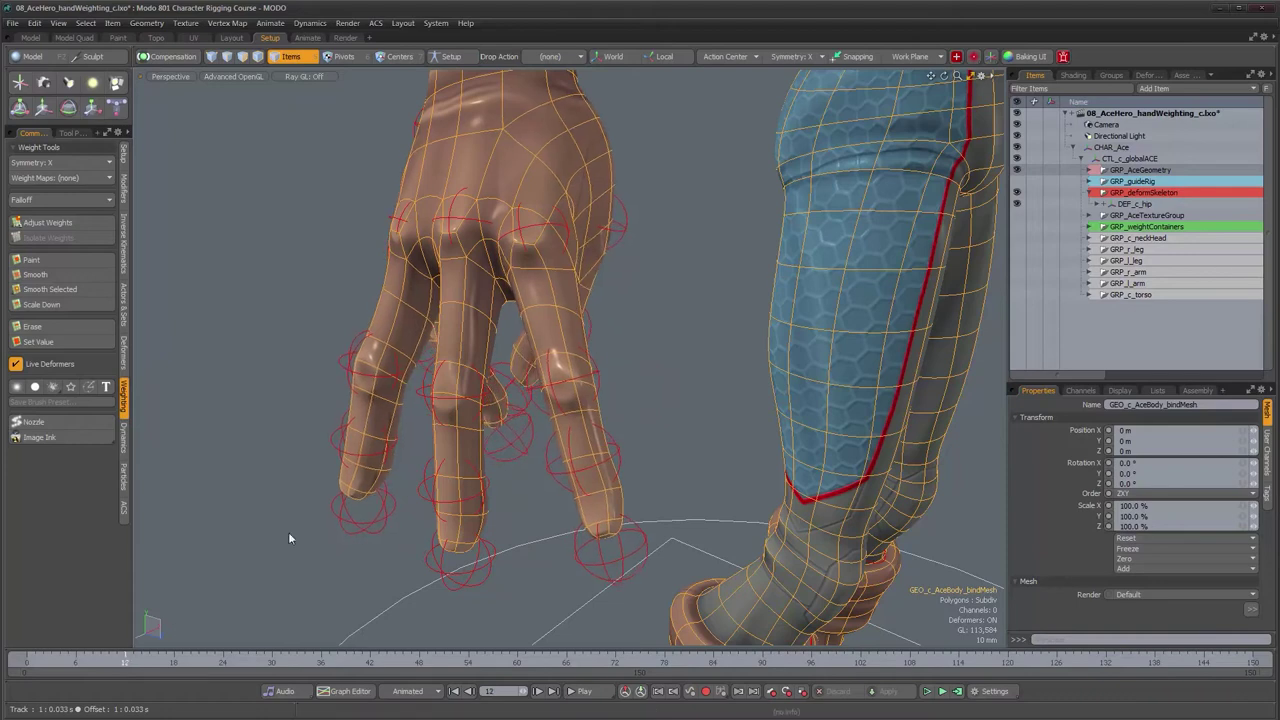
left_click_drag(408, 350, 620, 345, "alt")
left_click_drag(340, 370, 668, 263, "alt")
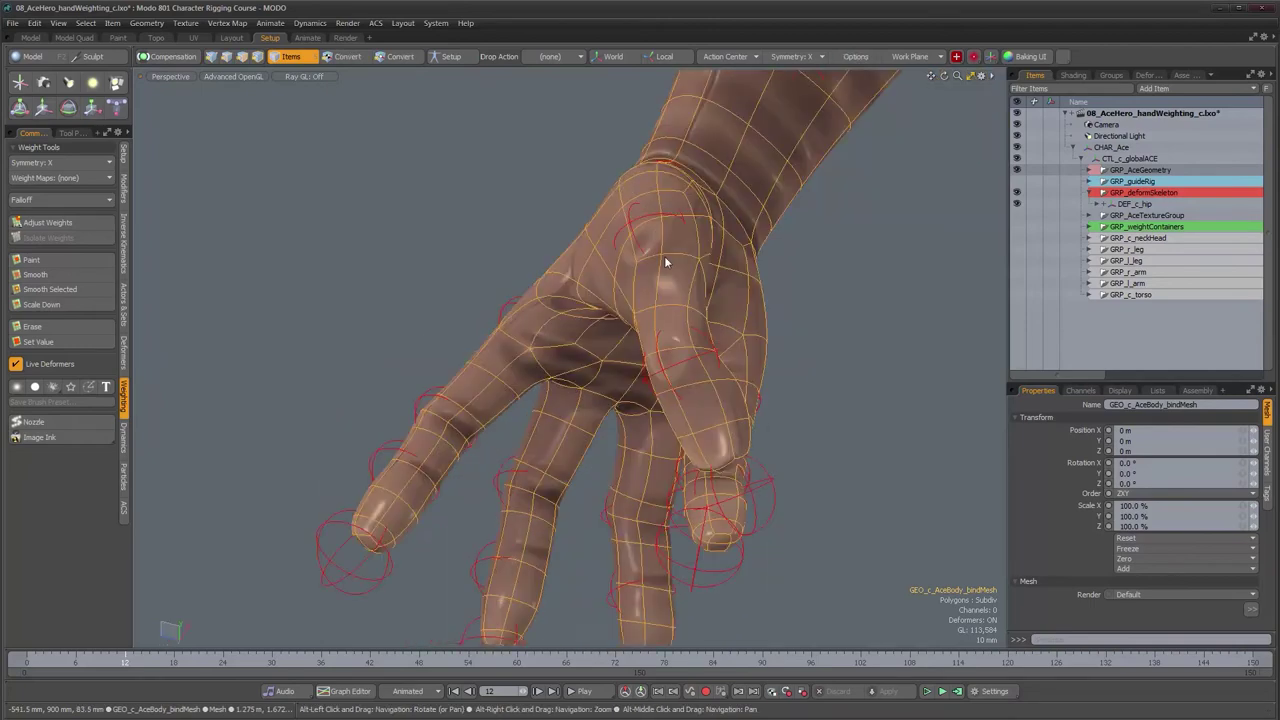
left_click_drag(480, 525, 490, 572, "alt")
Step: Scrub the timeline through the finger curl to around frame 43 and examine the closing hand from several sides
left_click_drag(141, 661, 305, 662)
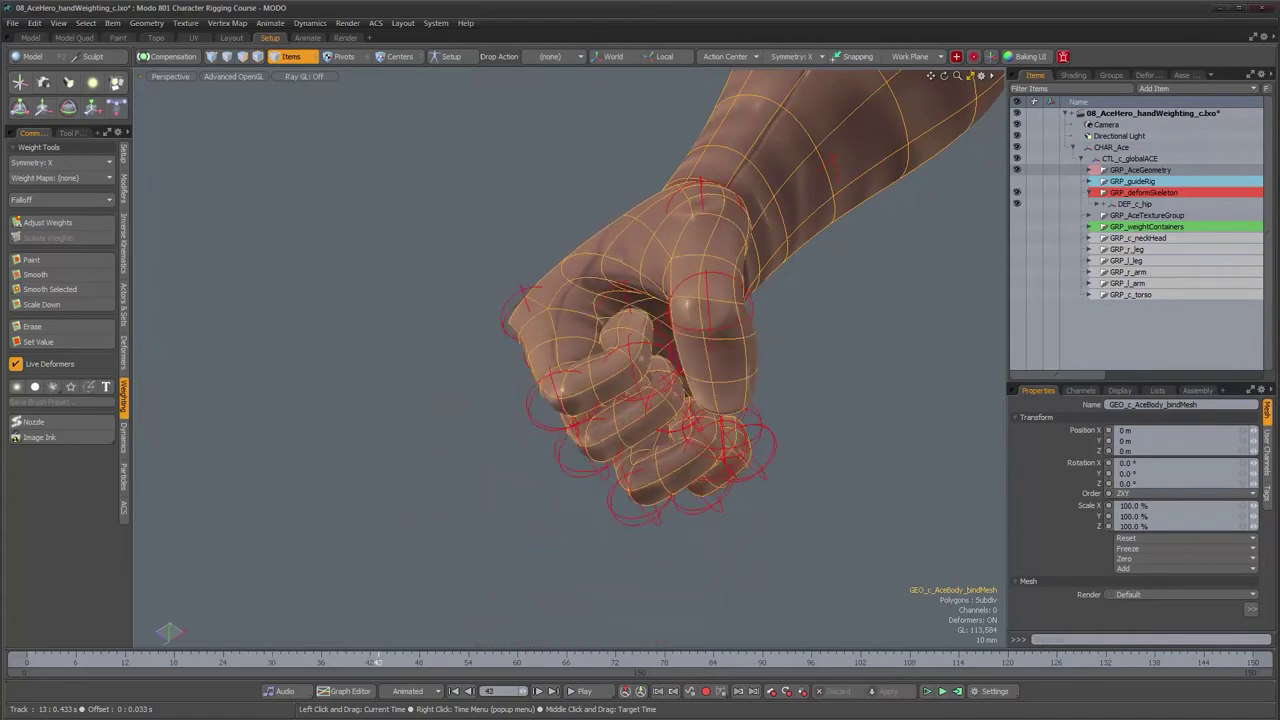
left_click_drag(677, 461, 724, 420, "alt")
left_click_drag(629, 457, 508, 375, "alt")
left_click_drag(622, 399, 770, 474, "alt")
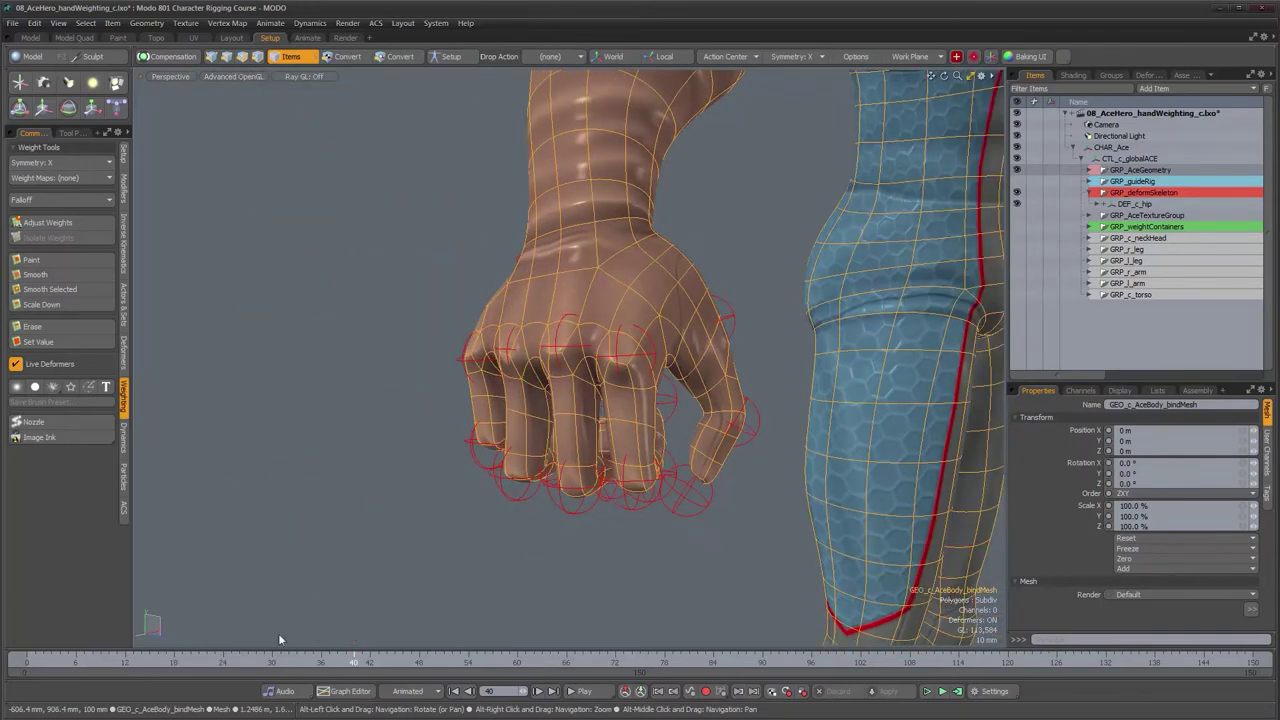
Step: Scrub the timeline to frame 50 and examine the closed fist together with the whole arm and torso
left_click_drag(355, 663, 375, 663)
left_click_drag(468, 447, 403, 532, "alt")
scroll(631, 426, "down", 4)
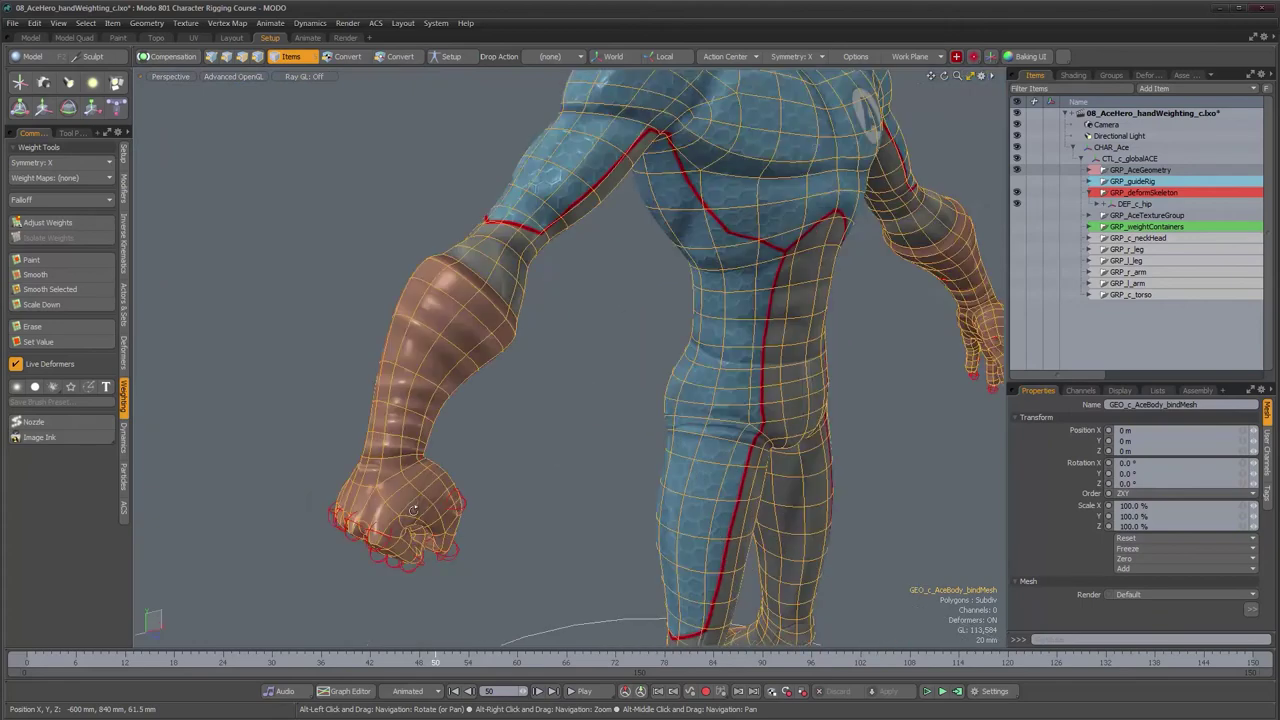
scroll(405, 525, "down", 4)
left_click_drag(460, 503, 467, 480, "alt")
Step: Return the timeline to frame 0 and examine the right hand, forearm and shoulder in the rest pose
left_click_drag(414, 666, 27, 664)
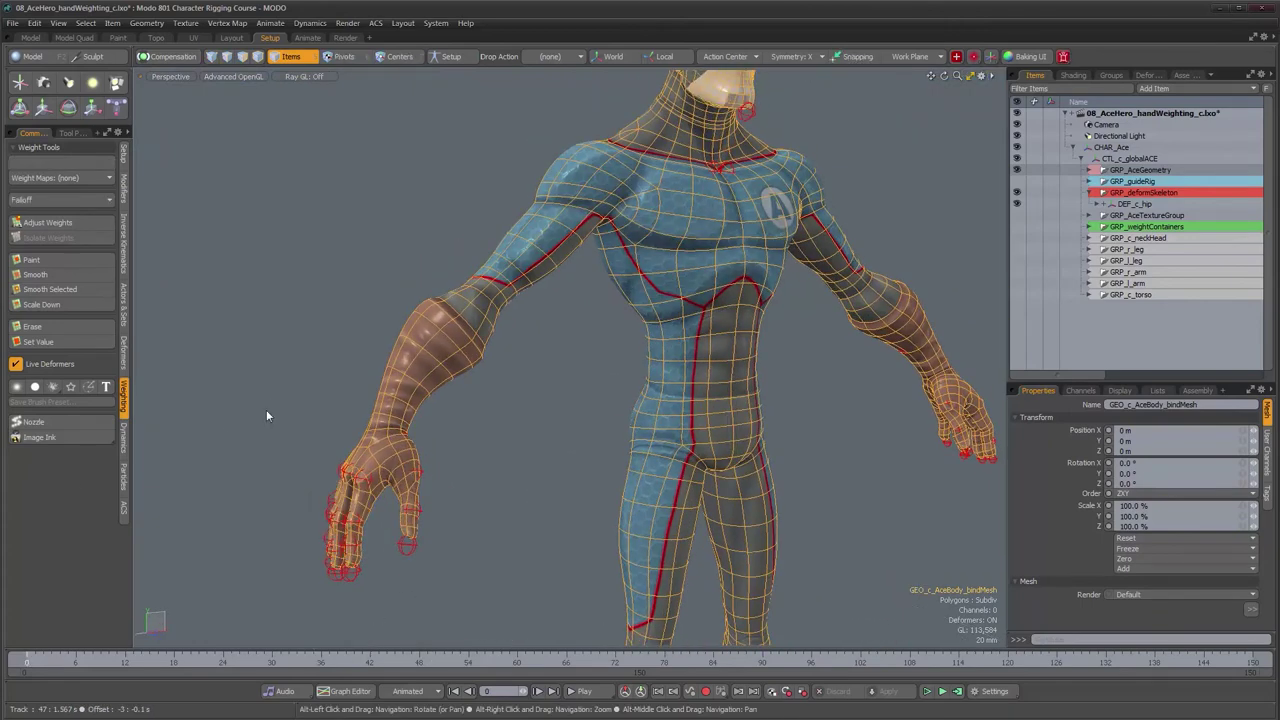
left_click_drag(301, 414, 452, 334, "alt+shift")
scroll(455, 336, "up", 4)
left_click_drag(588, 408, 631, 434, "alt+shift")
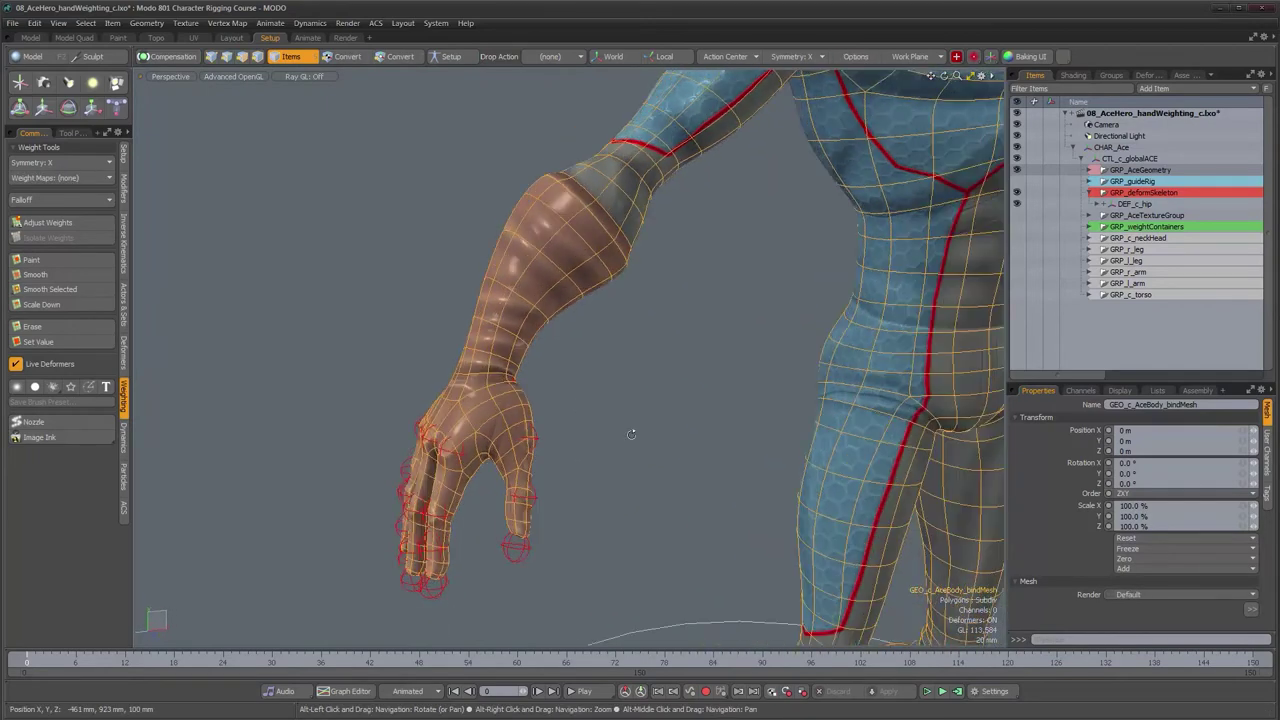
left_click_drag(743, 240, 680, 376, "alt+shift")
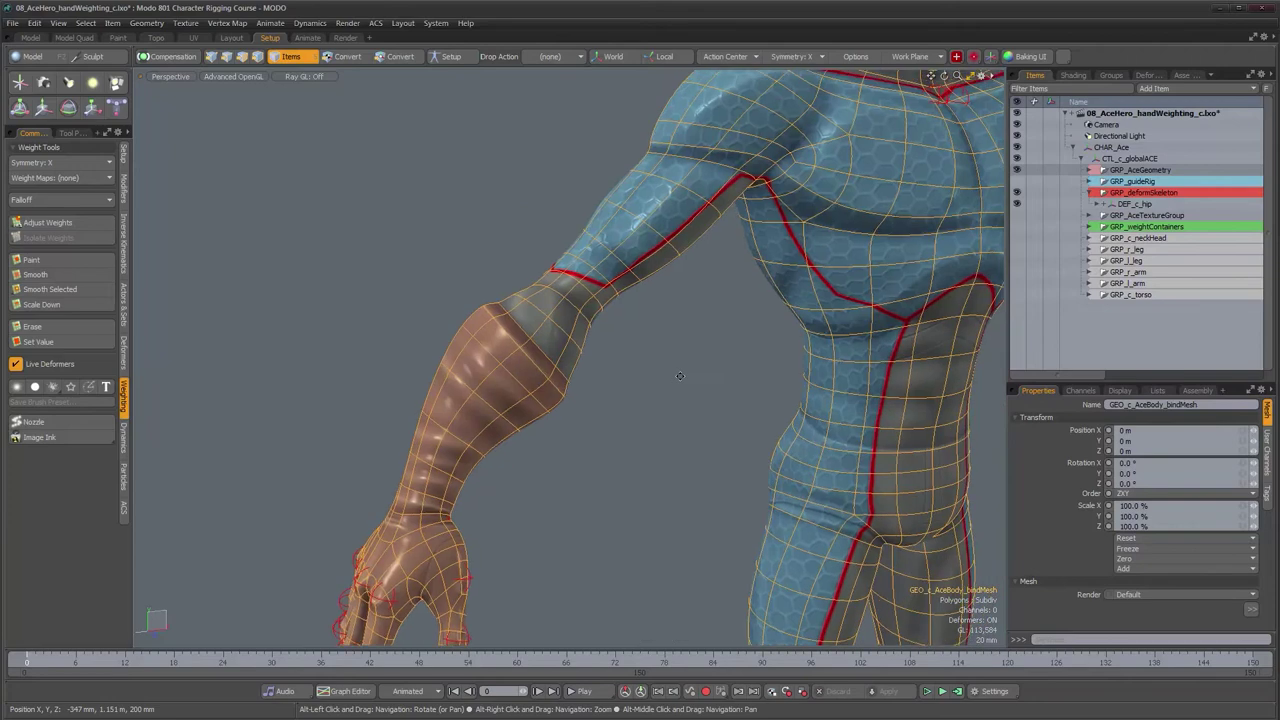
left_click_drag(735, 183, 737, 340, "alt")
right_click_drag(731, 343, 700, 354, "alt")
middle_click_drag(700, 354, 657, 337, "alt")
left_click_drag(657, 337, 693, 380, "alt")
middle_click_drag(693, 380, 648, 304, "alt")
middle_click_drag(579, 427, 569, 469, "alt")
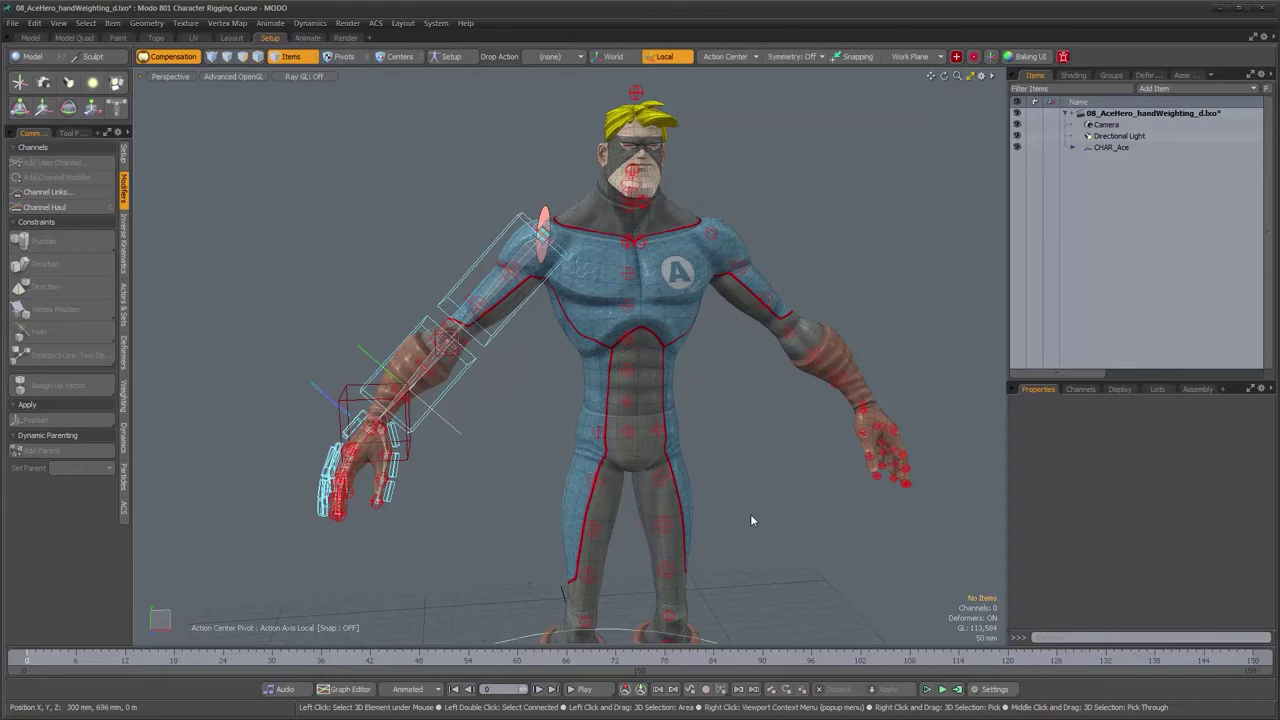
Step: In the 08_AceHero_handWeighting_d scene, examine the rigged right arm and upper body with the timeline at frame 0
left_click_drag(415, 417, 480, 417, "alt")
right_click_drag(480, 417, 530, 345, "alt")
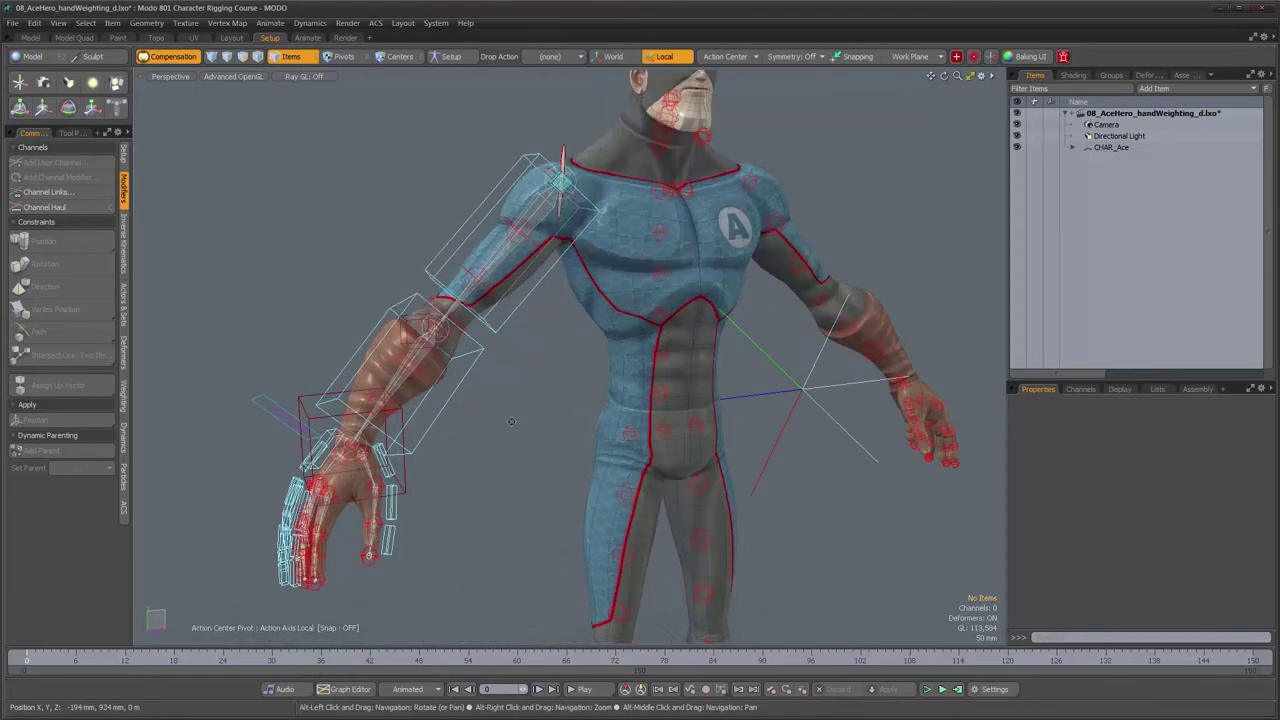
left_click_drag(530, 345, 571, 316, "alt")
left_click_drag(613, 408, 593, 427, "alt")
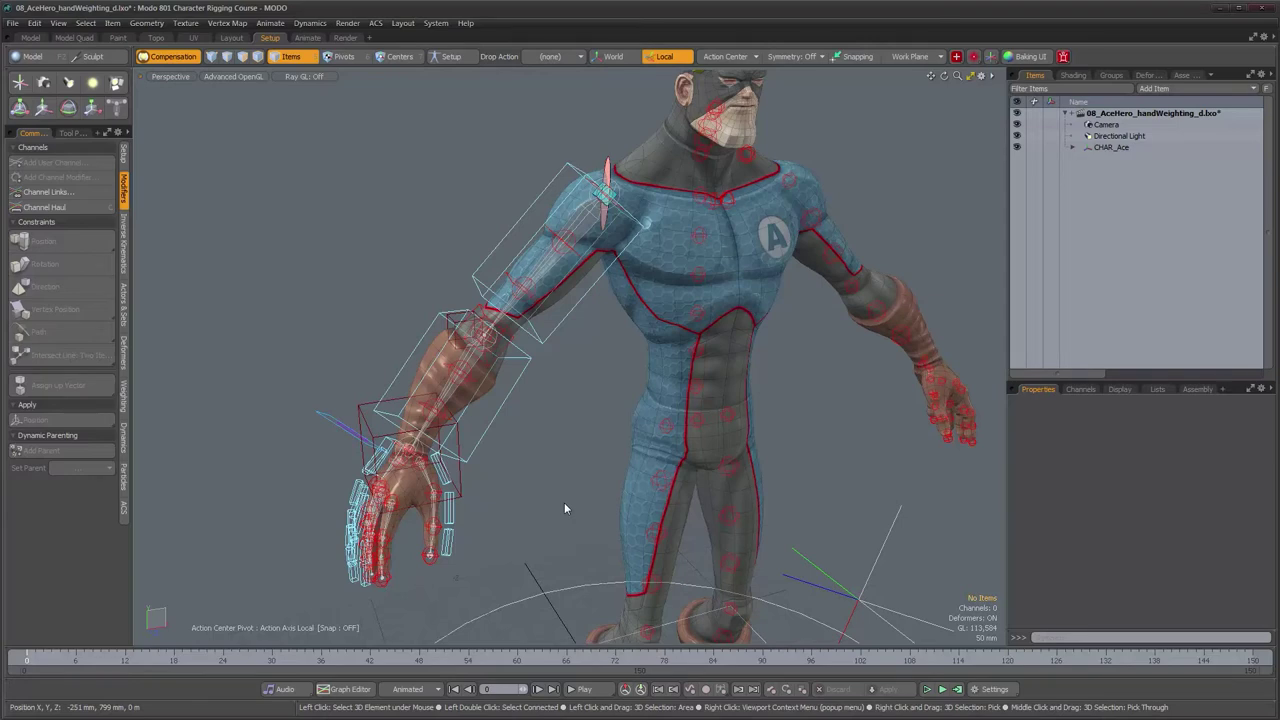
left_click_drag(587, 386, 537, 404, "alt")
mouse_move(51, 660)
left_mouse_down()
mouse_move(959, 659)
mouse_move(27, 665)
left_mouse_up()
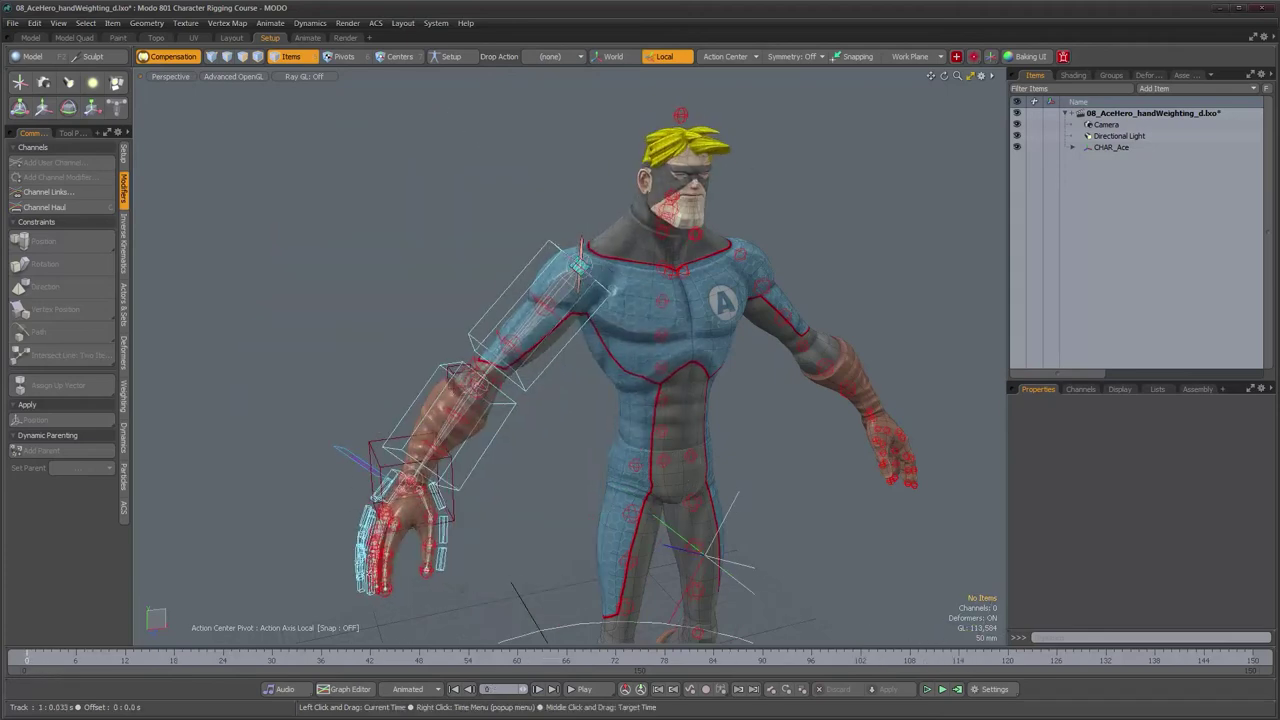
Step: Select the right upper-arm control, scrub through its arm animation while examining the pose, and return to frame 0
left_click(550, 366)
left_click_drag(550, 366, 587, 380, "alt")
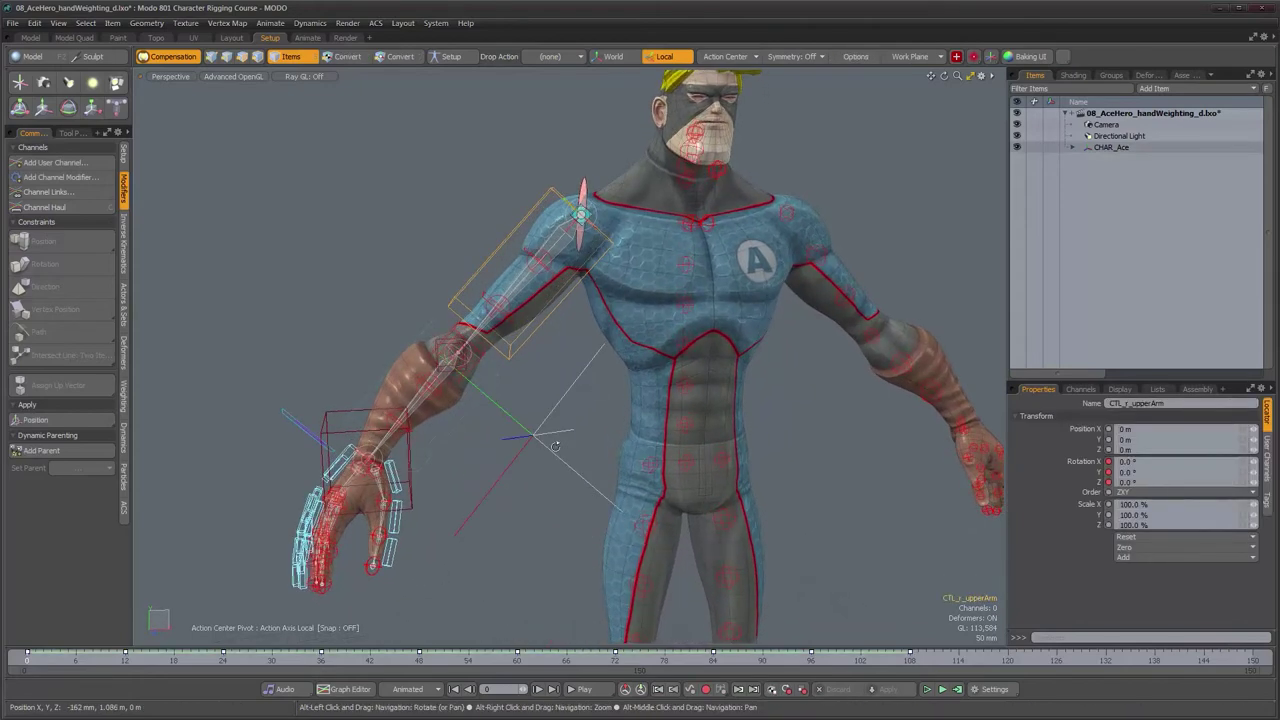
left_click_drag(35, 660, 238, 660)
left_click_drag(430, 388, 521, 371, "alt")
middle_click_drag(528, 354, 463, 486, "alt")
left_click_drag(463, 486, 526, 430, "alt")
left_click_drag(223, 660, 60, 661)
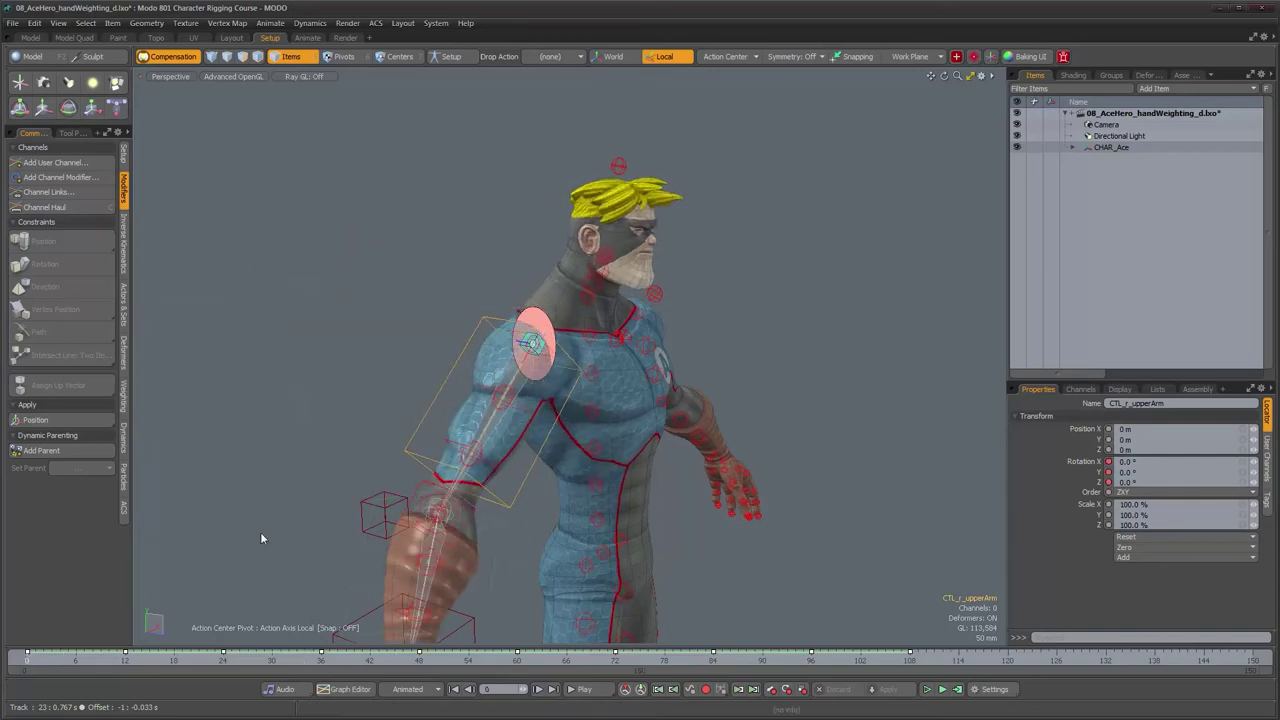
Step: Try swinging the right upper-arm control forward to rotations of about -1° X, 56° Y and 33° Z, and undo the rotations
left_click_drag(285, 530, 190, 530, "alt")
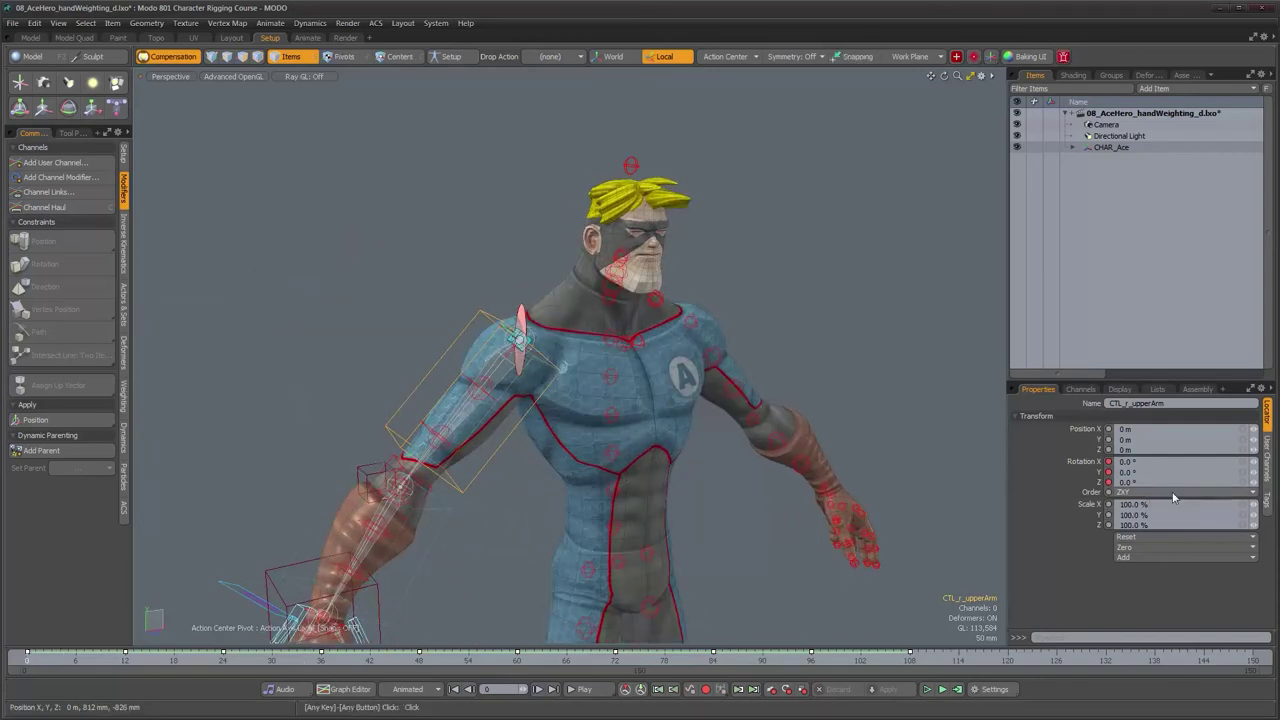
left_click_drag(700, 320, 616, 405, "alt")
left_click_drag(683, 339, 717, 282, "alt+shift")
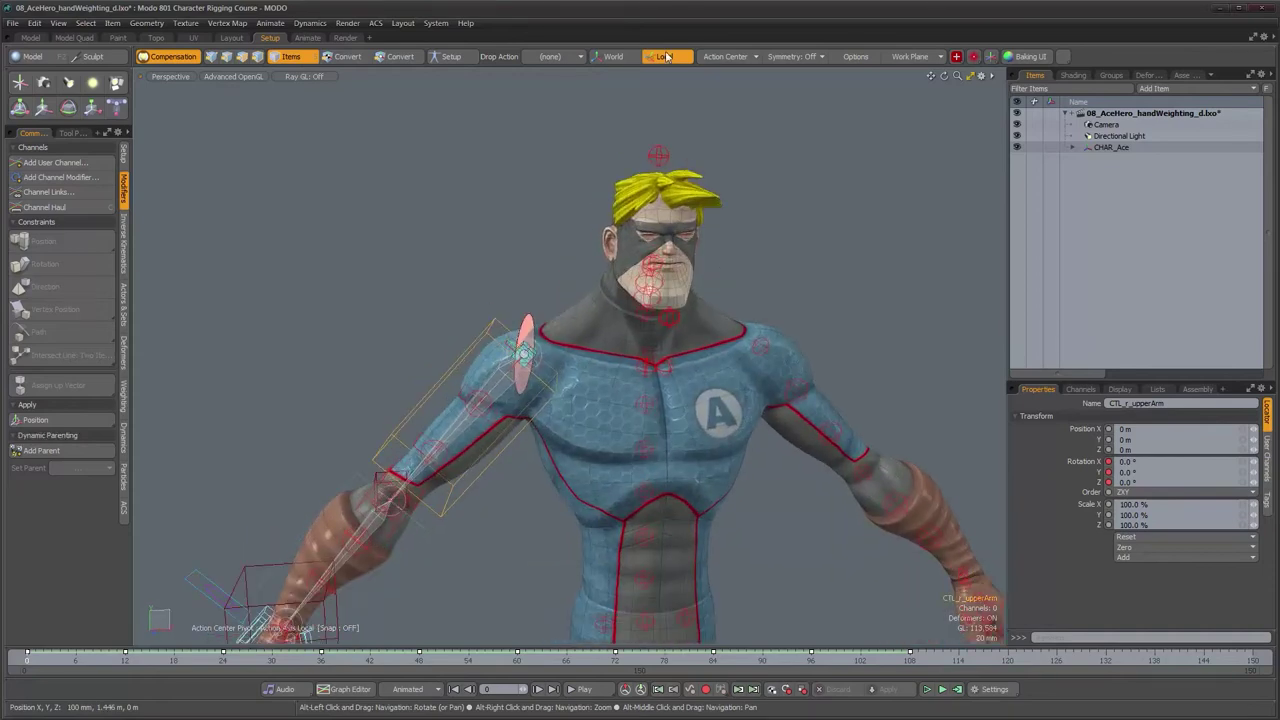
left_click_drag(552, 296, 569, 267, "alt")
left_click_drag(454, 520, 476, 524, "alt")
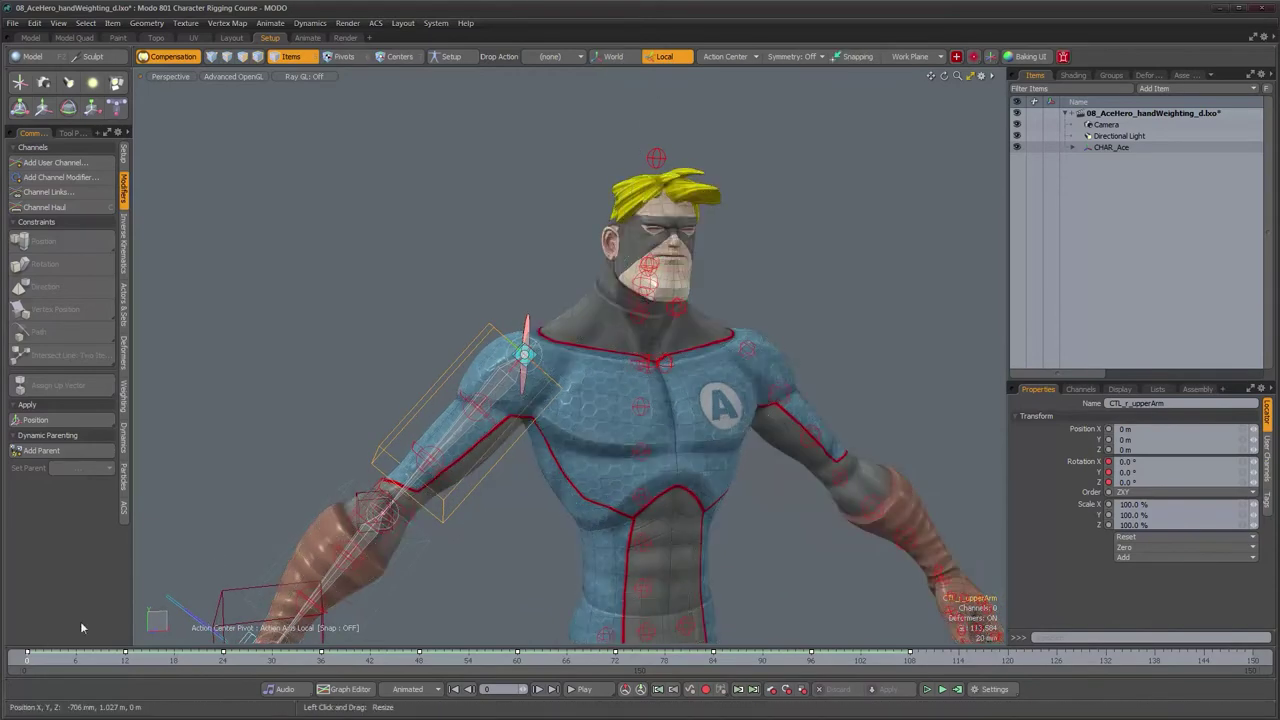
key("e")
left_click_drag(536, 407, 543, 408, "alt")
left_click_drag(467, 388, 583, 416)
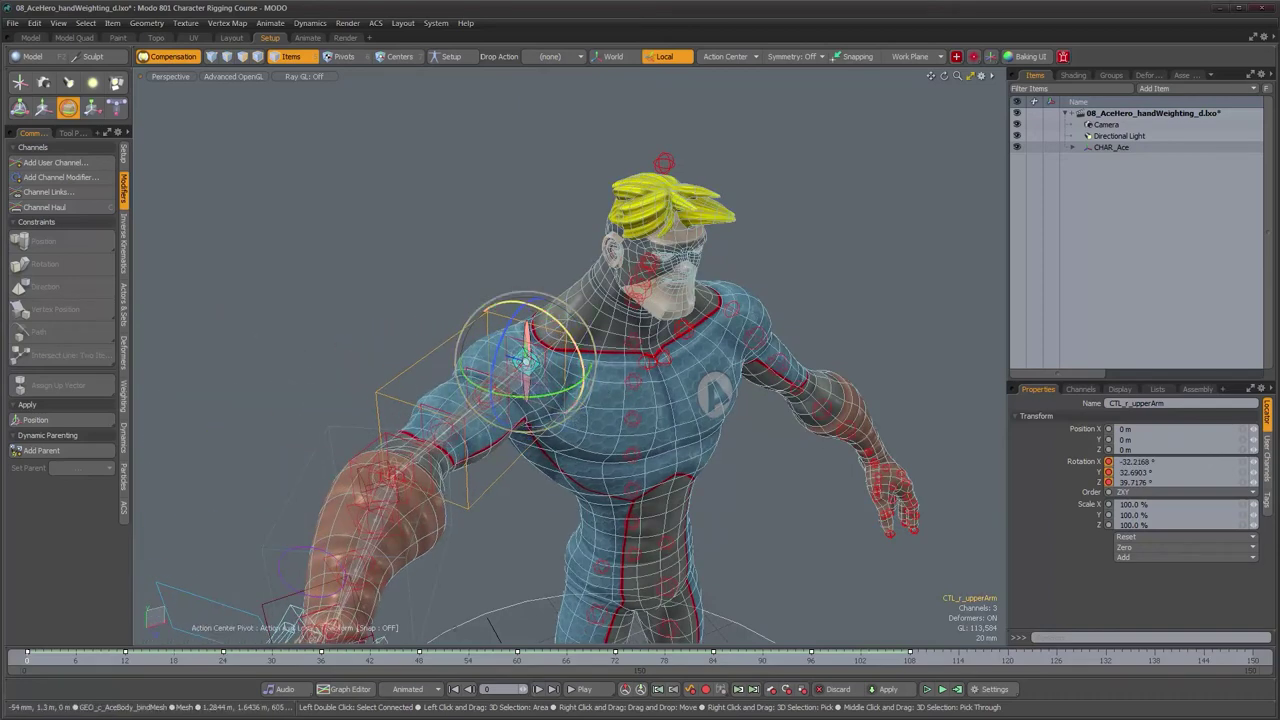
left_click_drag(585, 370, 567, 324)
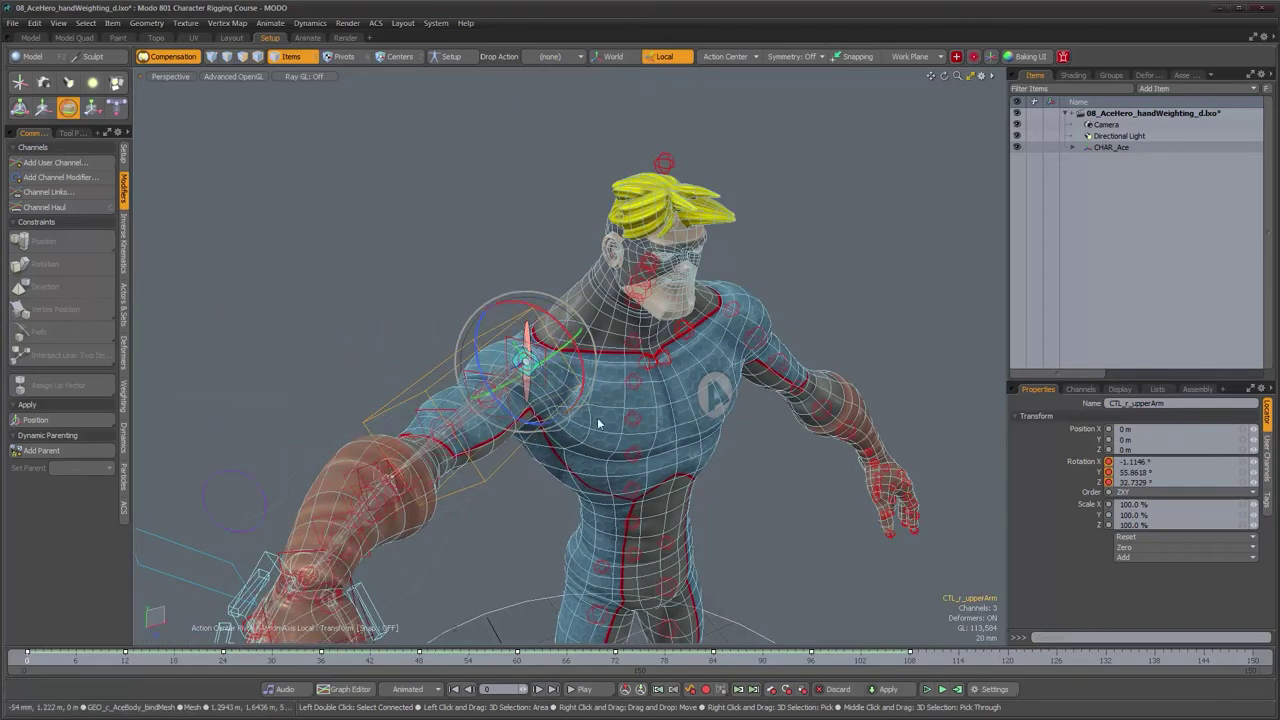
key("ctrl+z")
key("ctrl+z")
key("ctrl+z")
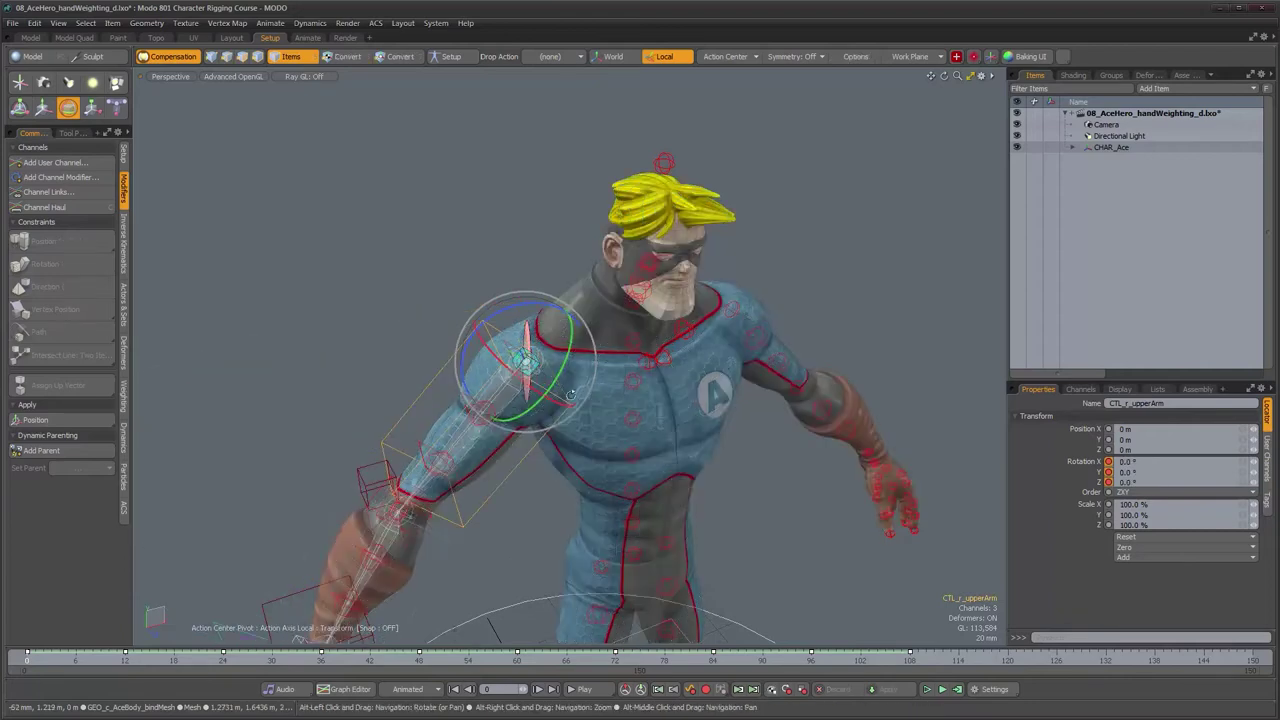
Step: Turn off the Local action axis for rotating the right upper-arm control
left_click_drag(571, 394, 497, 353, "alt")
left_click_drag(547, 404, 464, 397, "alt")
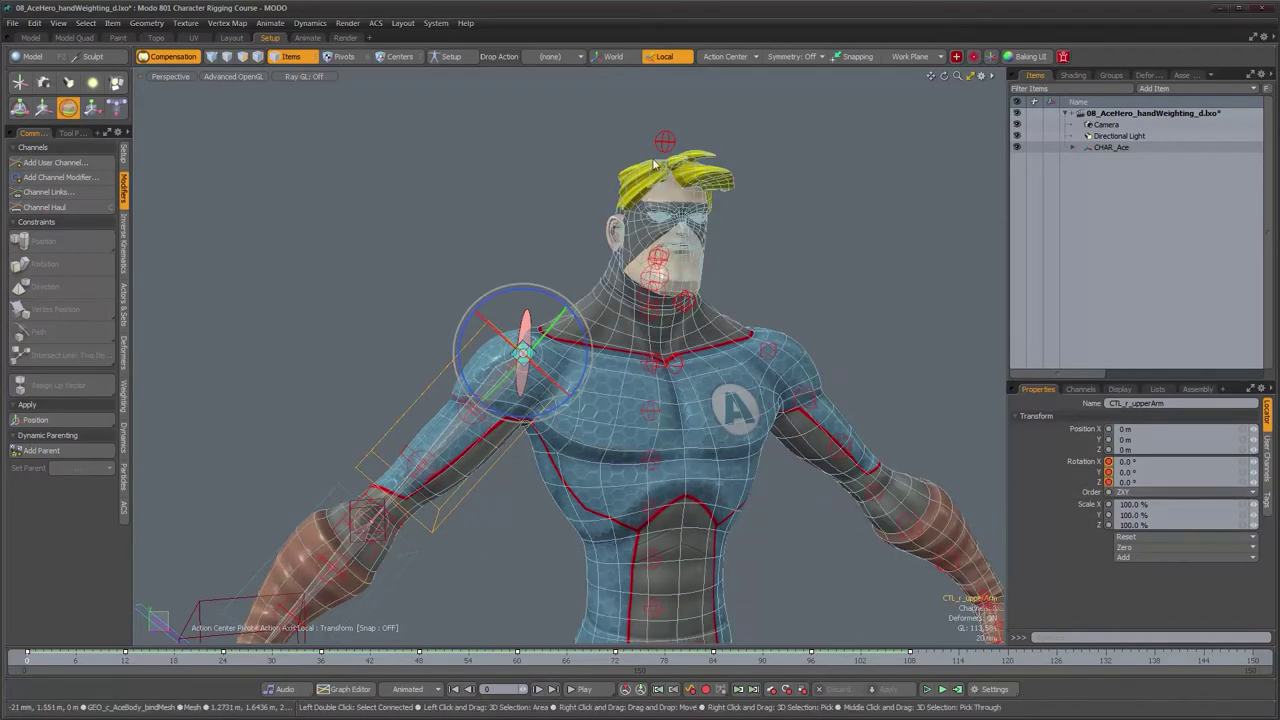
left_click_drag(633, 130, 654, 131, "alt")
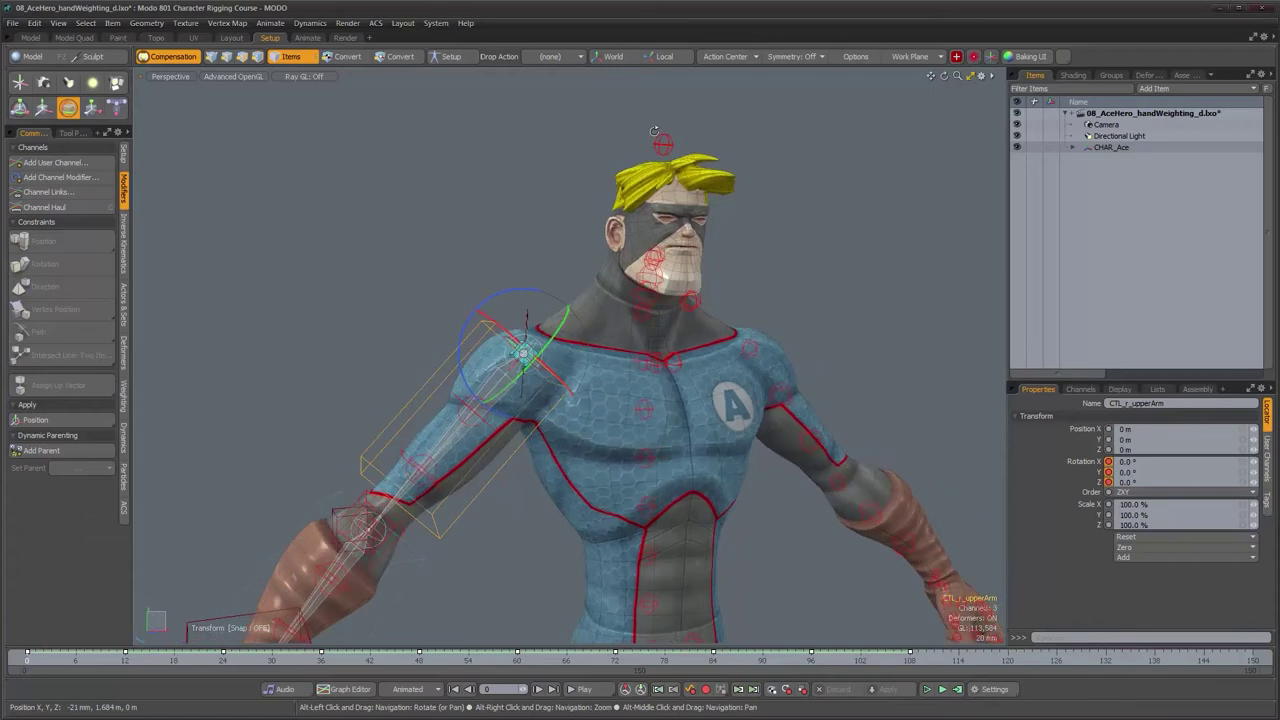
left_click_drag(520, 477, 532, 479, "alt")
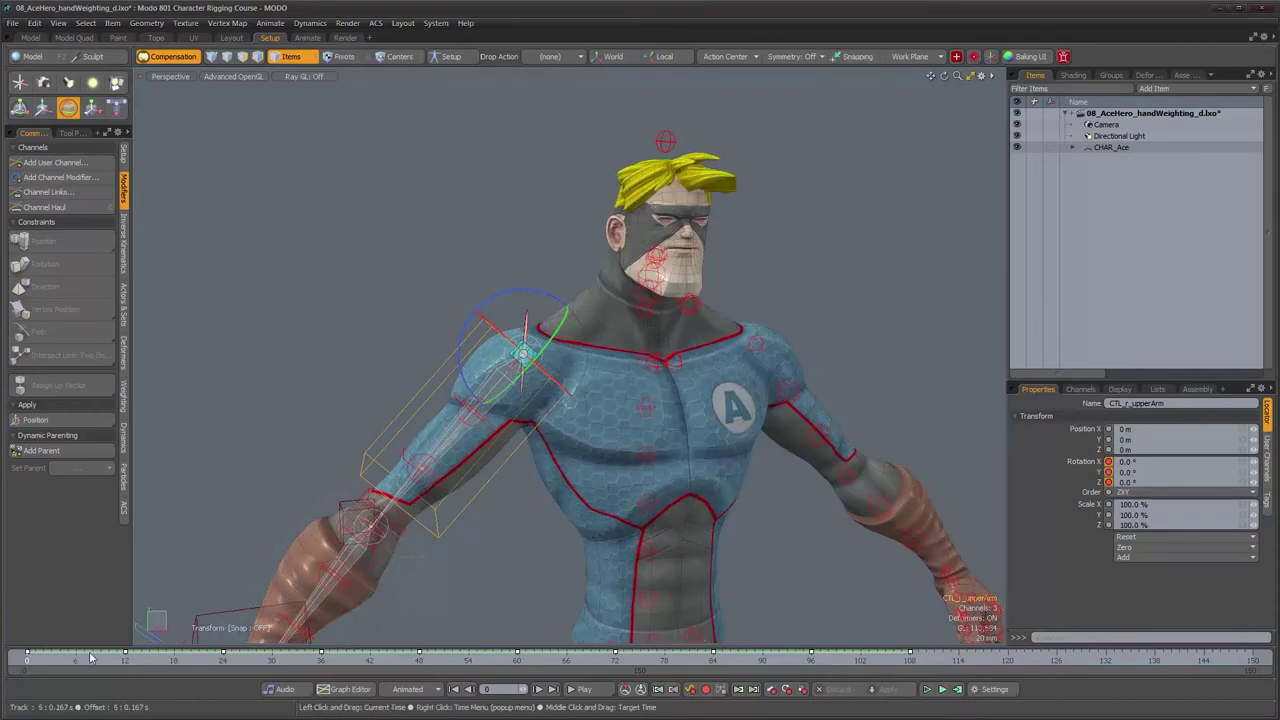
Step: Try rotating the right upper-arm control about 46.4° on Z, inspect its rotation rings, and undo the rotation
mouse_move(462, 379)
left_mouse_down()
mouse_move(431, 352)
mouse_move(439, 318)
mouse_move(530, 382)
mouse_move(510, 405)
mouse_move(475, 412)
mouse_move(486, 416)
mouse_move(478, 391)
left_mouse_up()
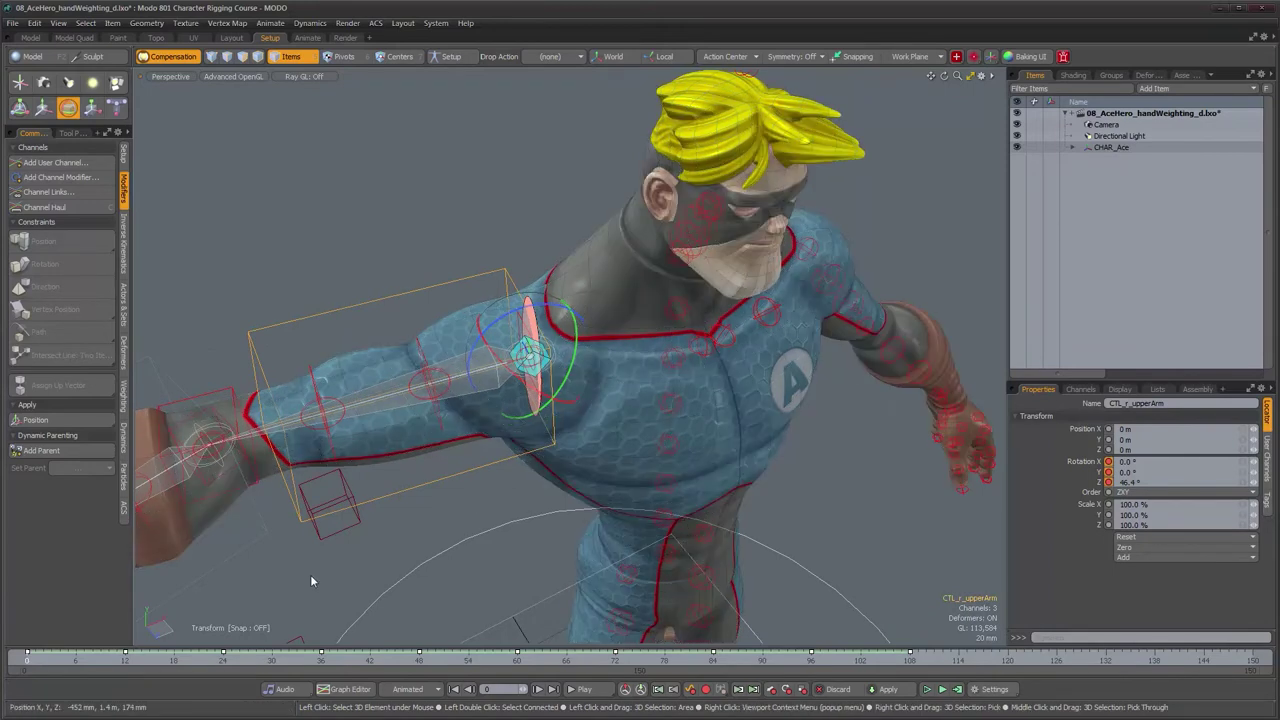
left_click_drag(311, 580, 401, 416, "alt")
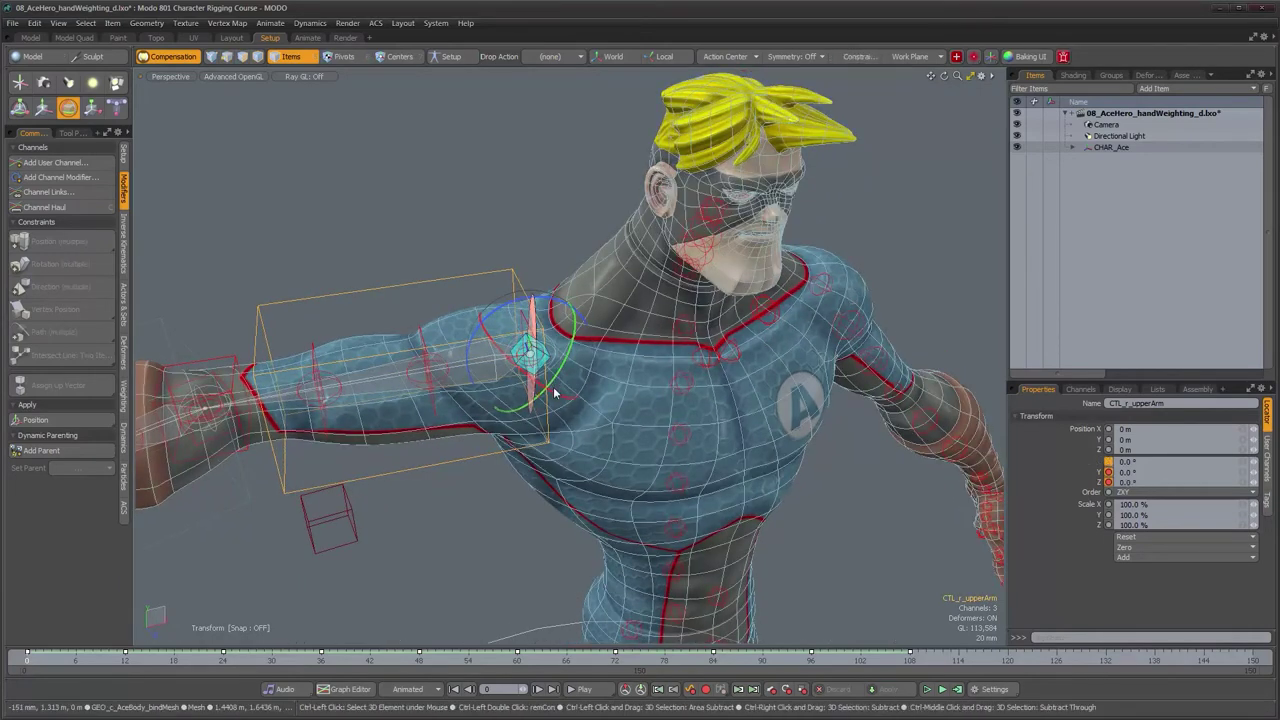
key("ctrl+z")
Step: Scrub to frame 48, examine the upper arm's pose and rotation values from several sides, and return to frame 0
left_click_drag(30, 661, 118, 661)
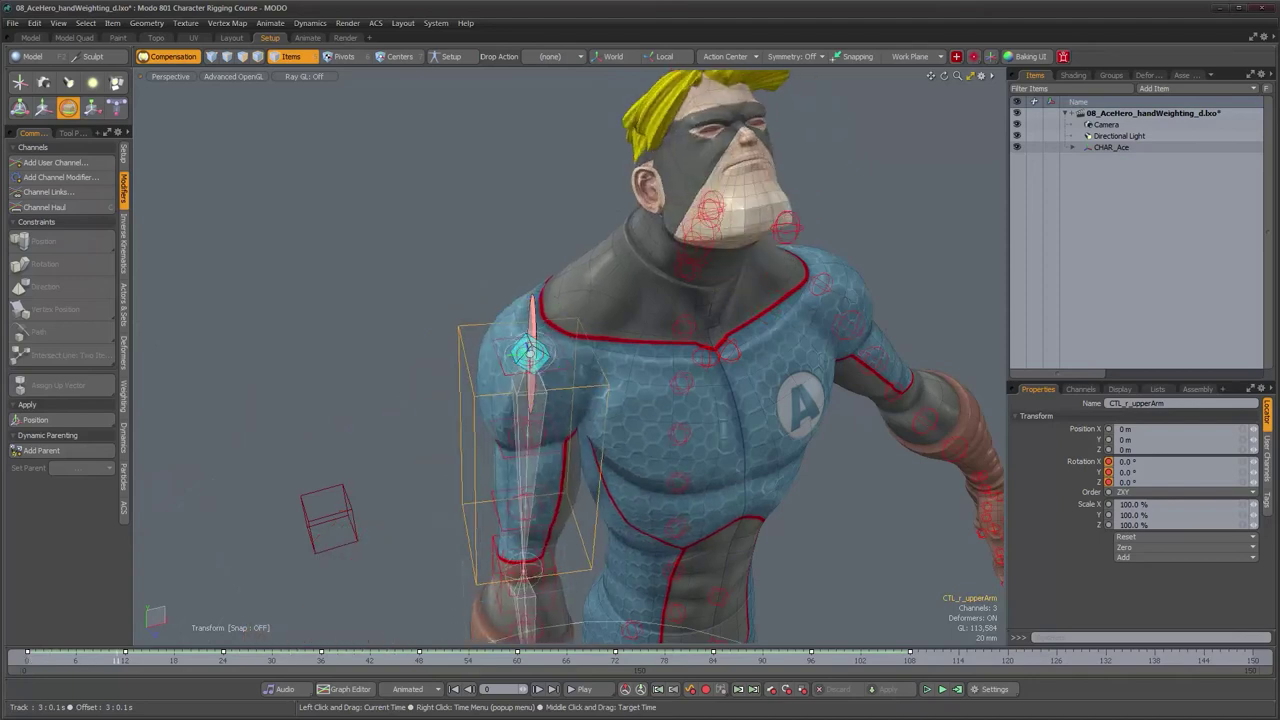
mouse_move(395, 661)
left_mouse_down()
mouse_move(337, 661)
mouse_move(412, 661)
left_mouse_up()
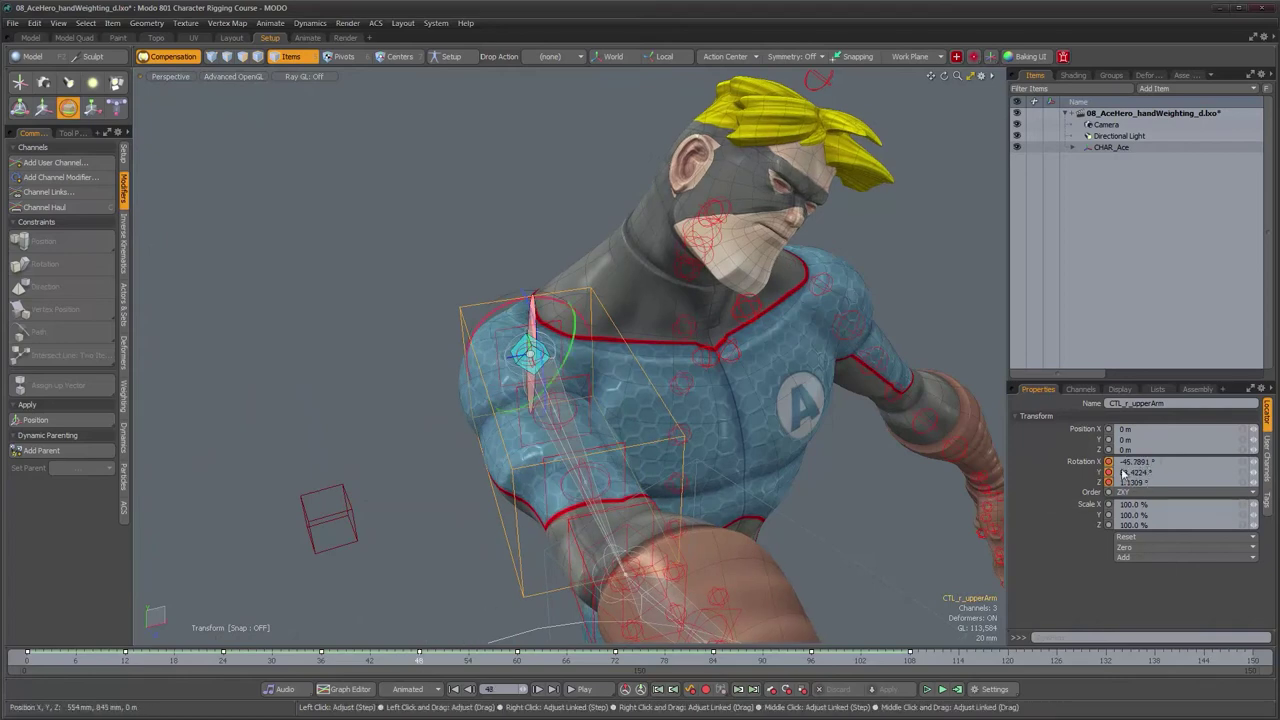
left_click_drag(712, 430, 794, 414, "alt")
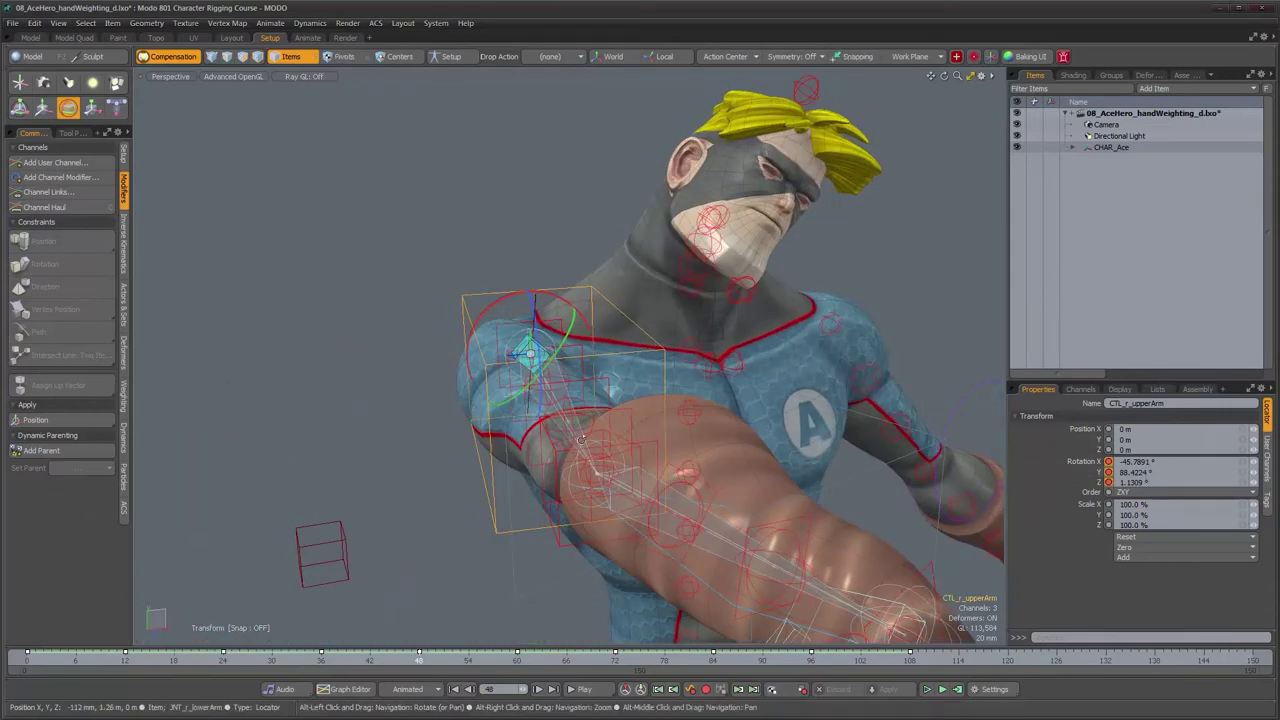
left_click_drag(581, 439, 767, 437, "alt")
left_click_drag(596, 401, 541, 422, "alt")
scroll(440, 376, "down", 3)
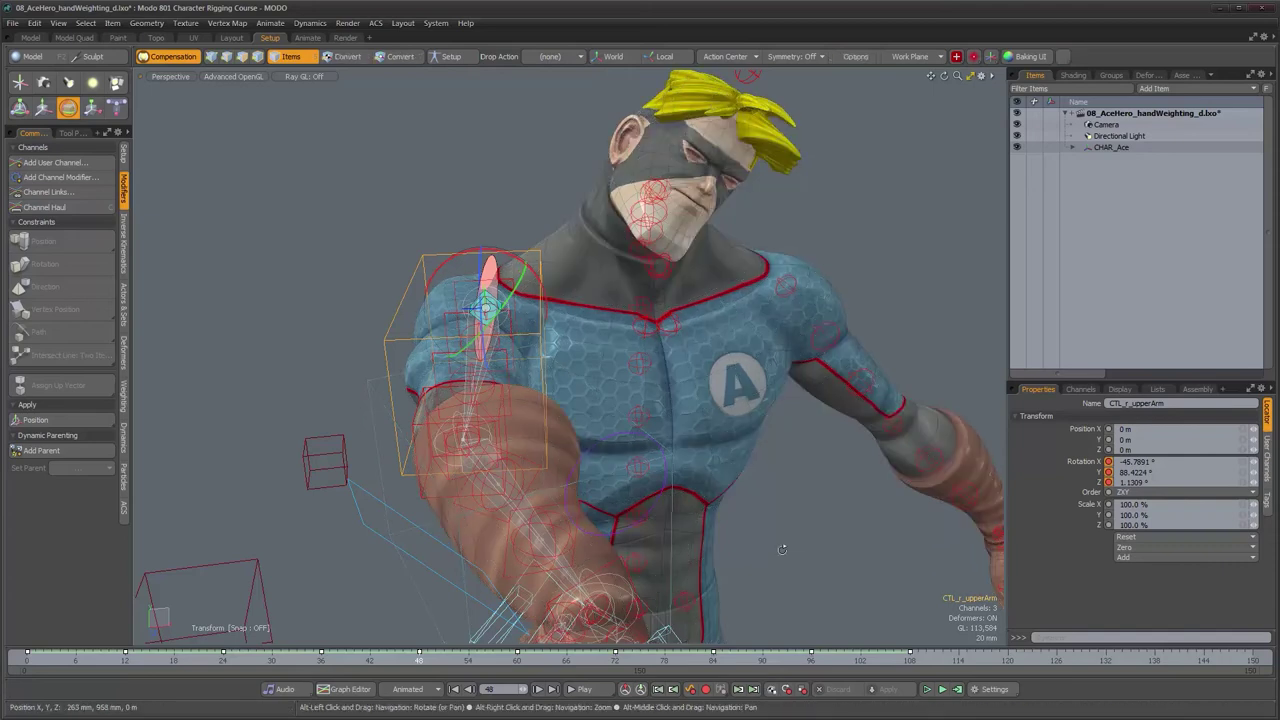
left_click_drag(782, 549, 695, 525, "alt")
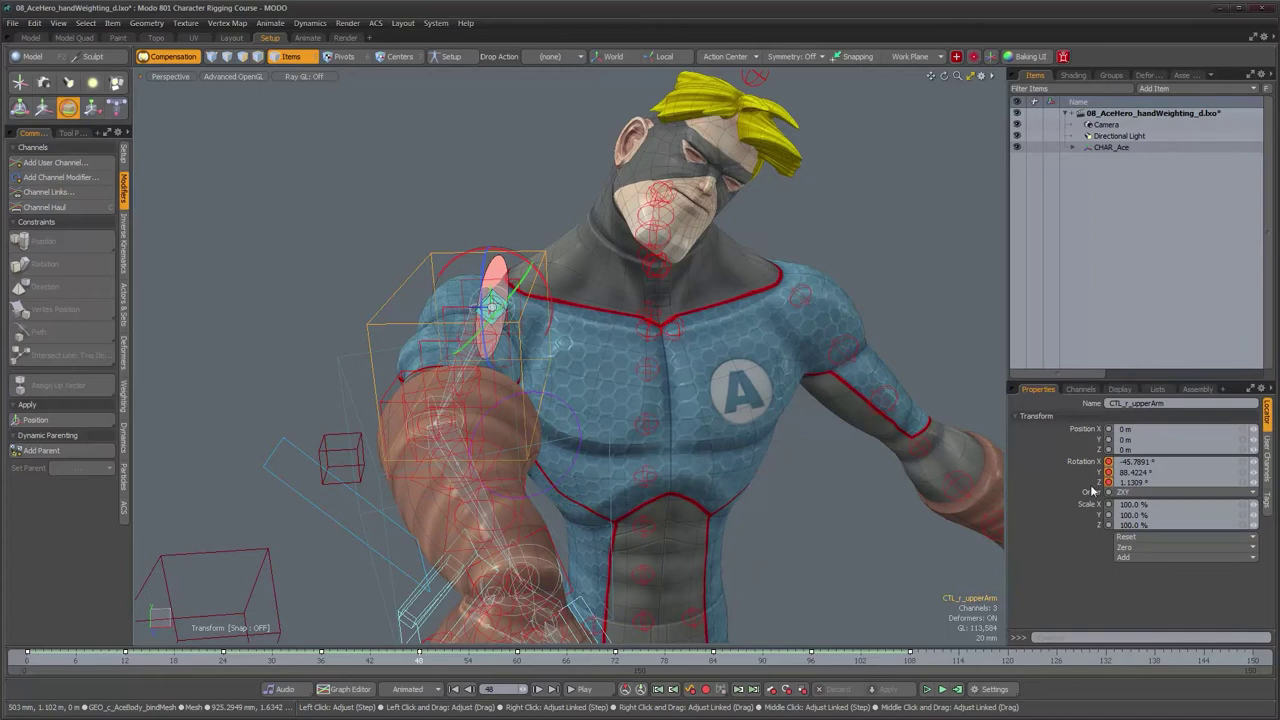
left_click_drag(550, 474, 589, 480, "alt")
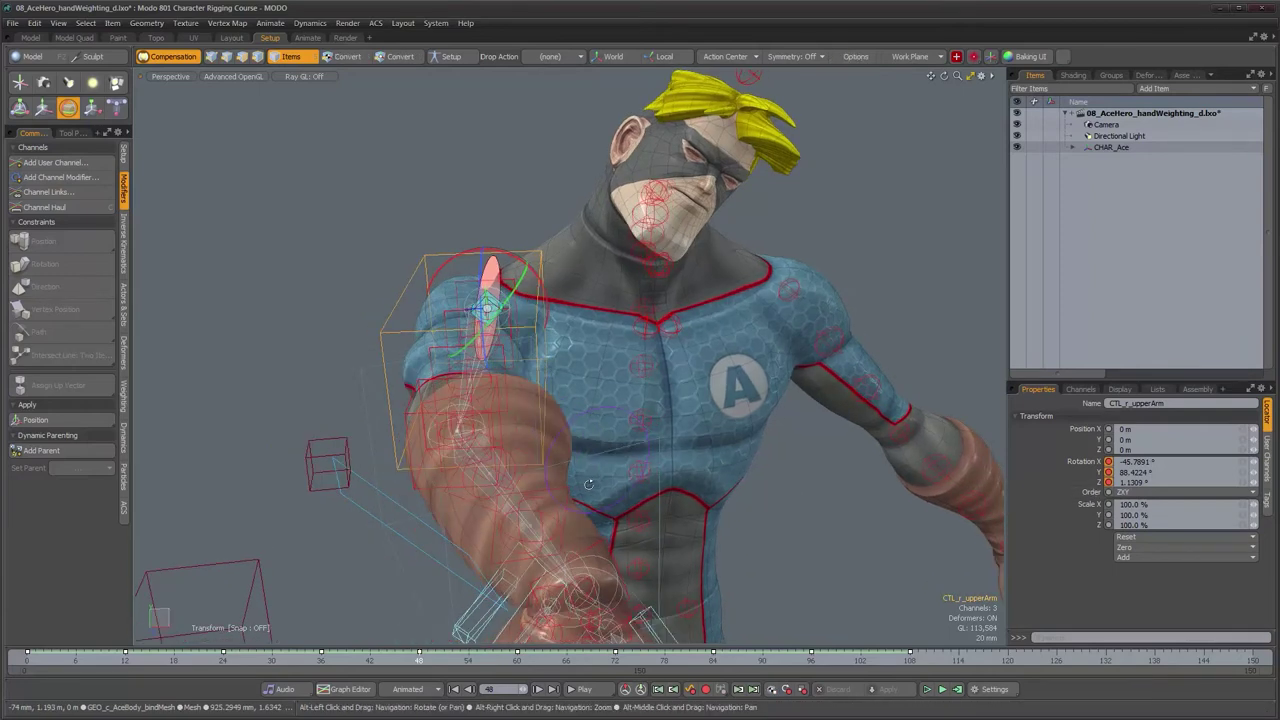
left_click_drag(418, 667, 27, 667)
Step: Try raising the right upper arm by rotating its control 54.8° on Z, and undo the rotation
left_click_drag(385, 562, 408, 540, "alt")
left_click_drag(532, 364, 581, 406, "ctrl+alt")
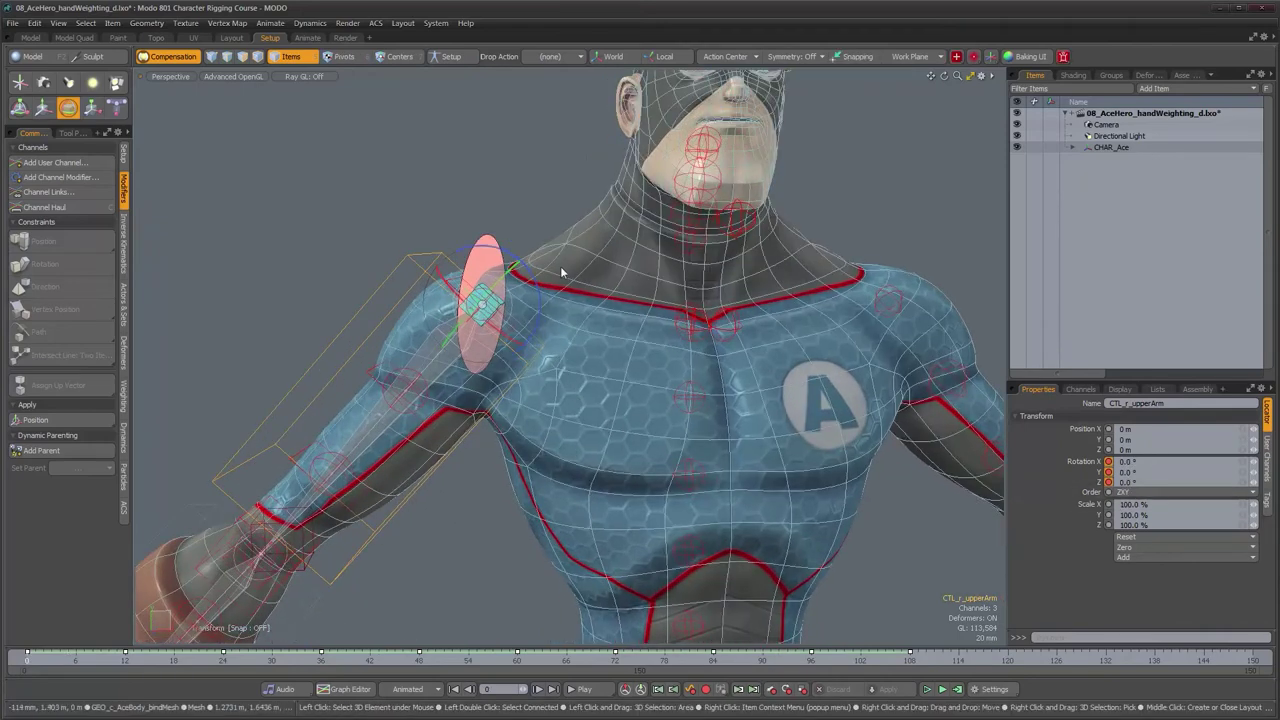
left_click_drag(519, 261, 548, 302)
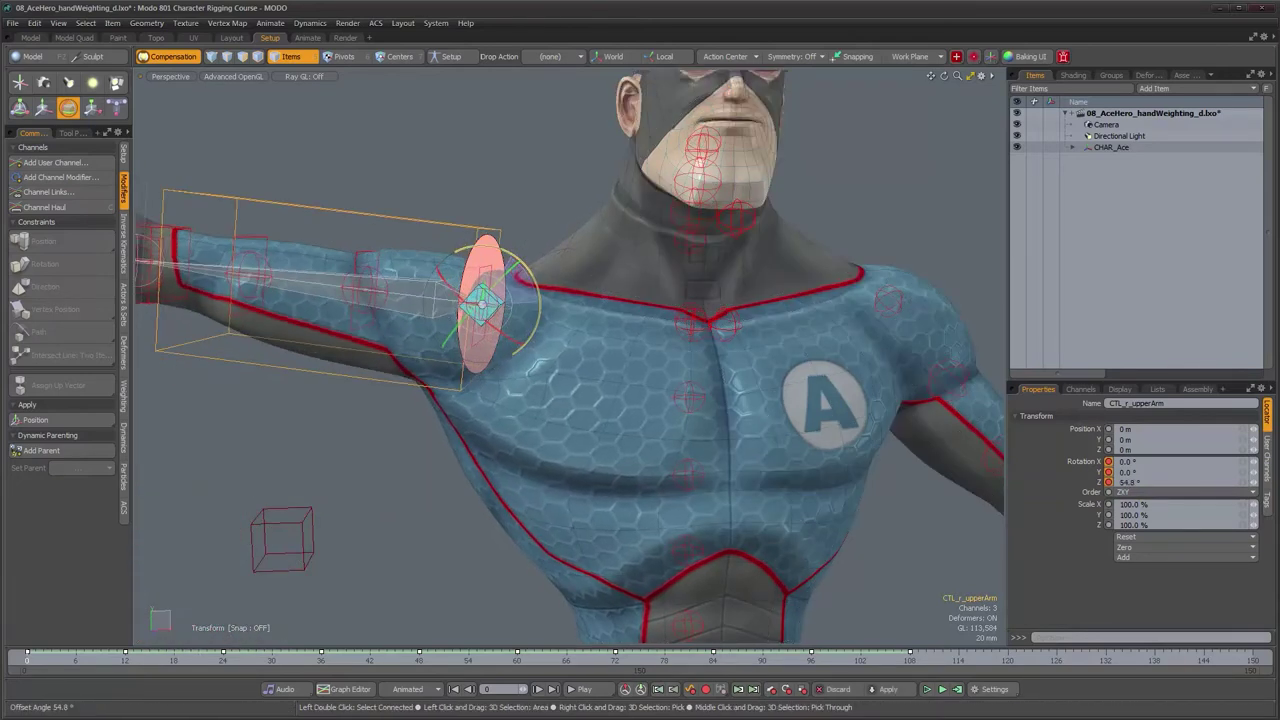
left_click_drag(445, 343, 503, 328, "alt")
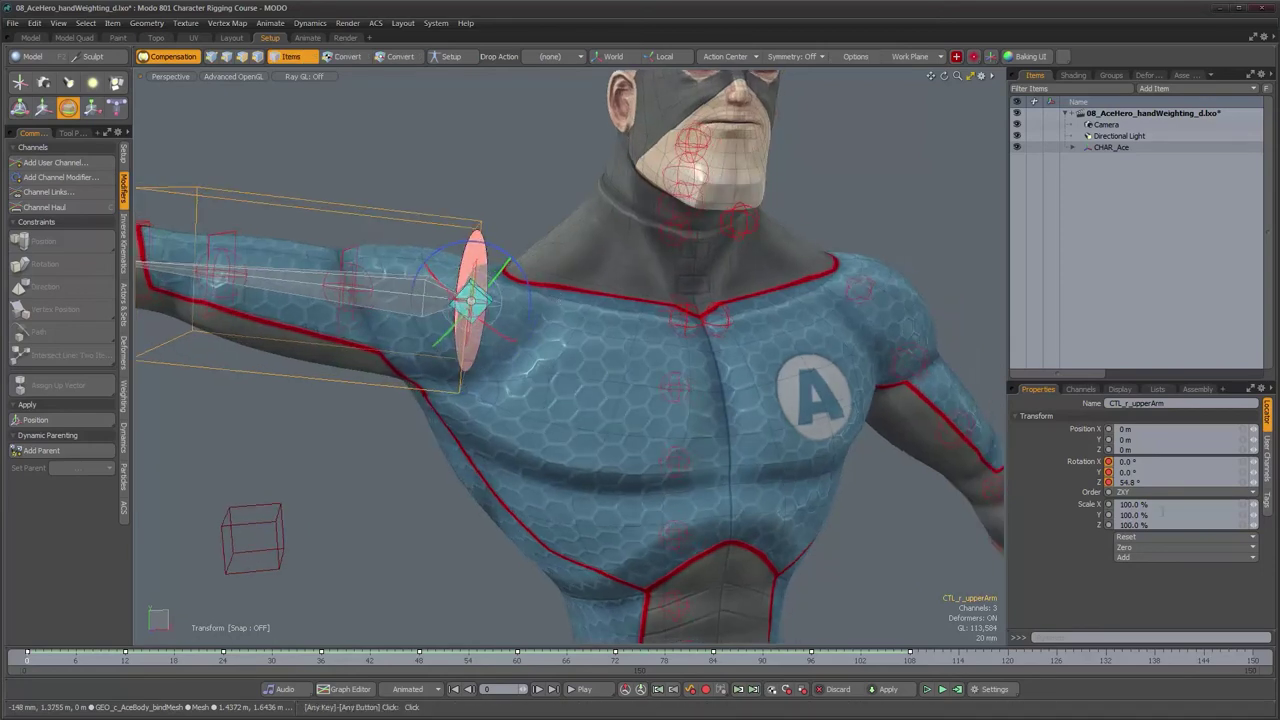
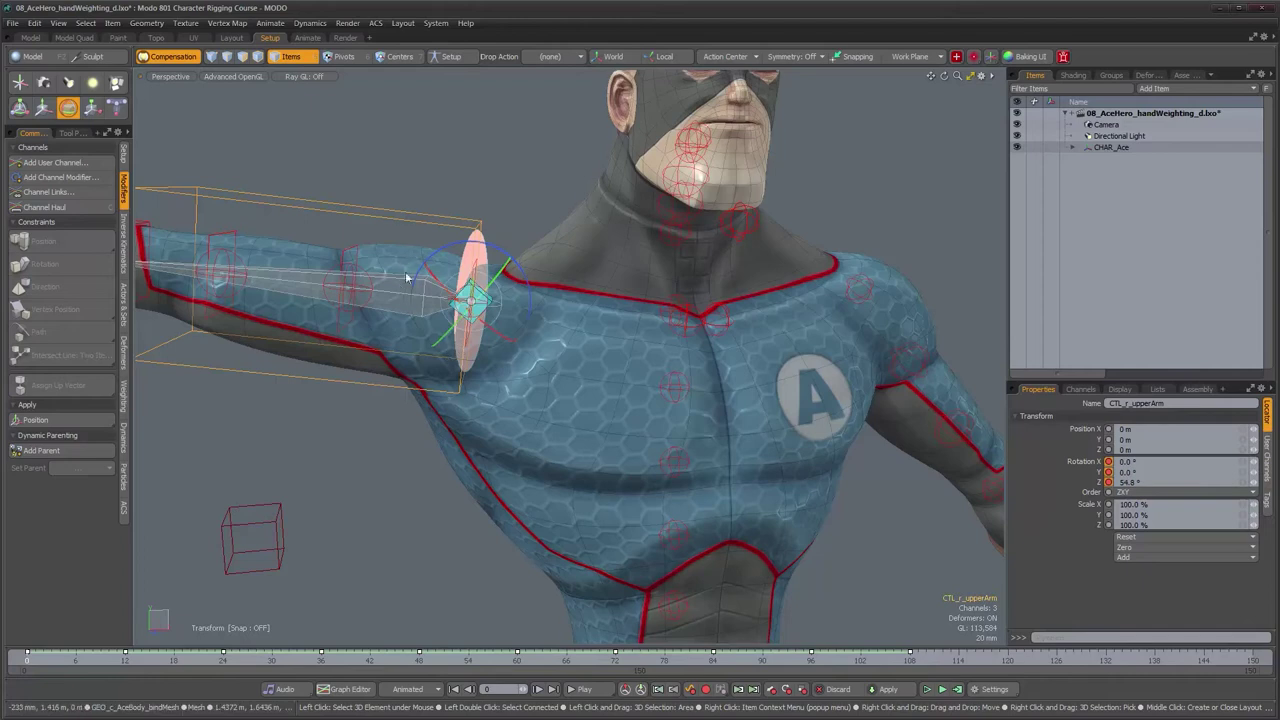
key("ctrl+z")
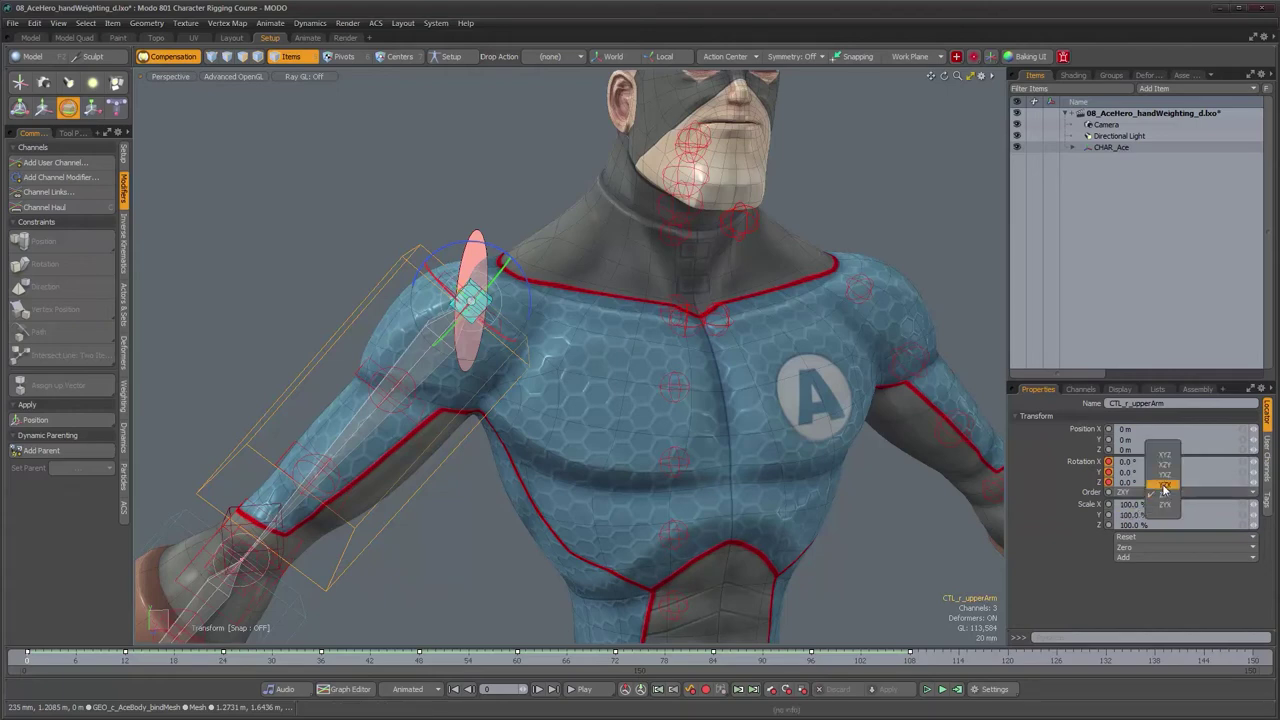
Step: Set the right upper-arm control's rotation order to XYZ, test it with rotations of 52.5° Z and 52.8° Y, and undo the test rotations
left_click_drag(636, 378, 633, 384, "alt")
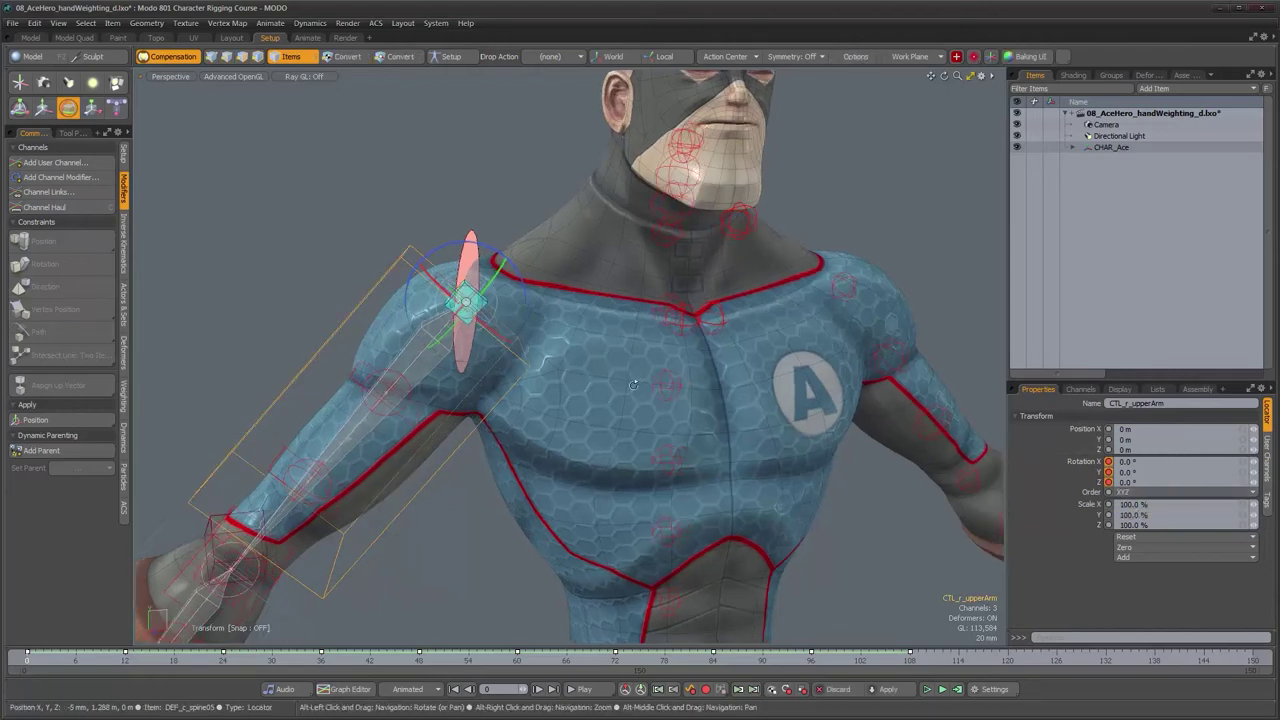
left_click_drag(428, 255, 565, 316)
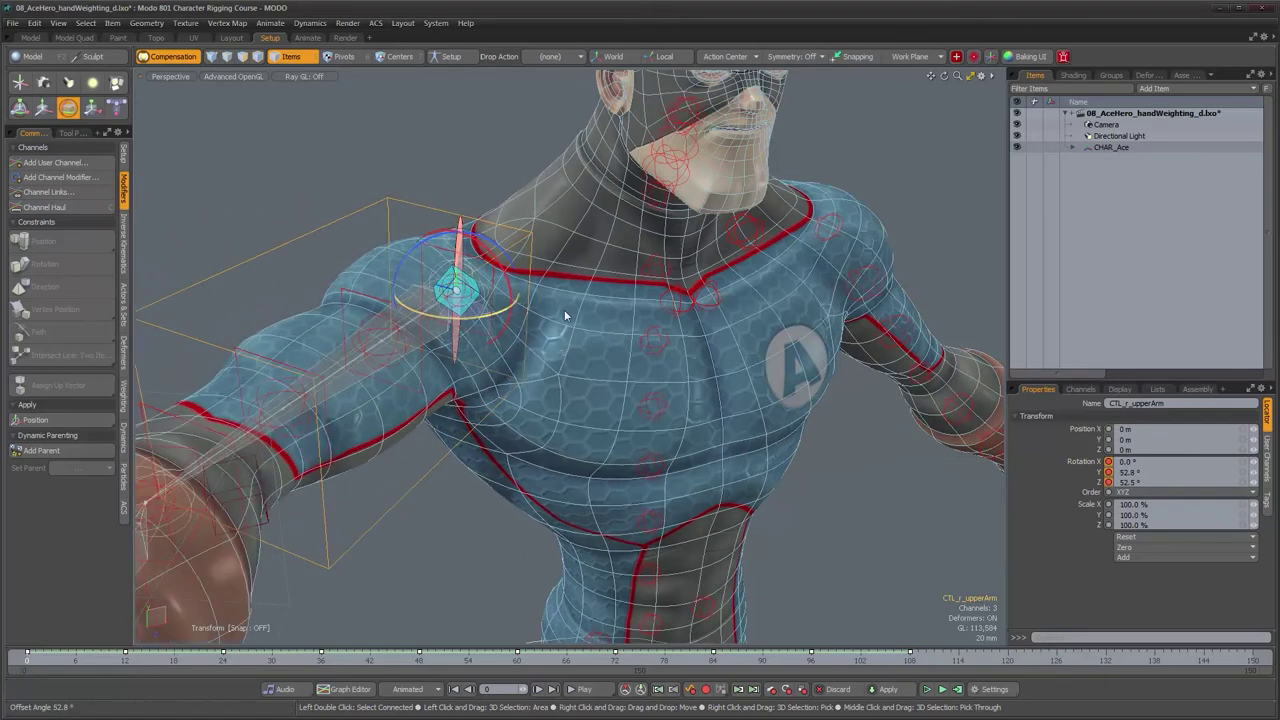
mouse_move(510, 283)
left_mouse_down()
mouse_move(509, 301)
mouse_move(503, 266)
left_mouse_up()
key("ctrl+z")
key("ctrl+z")
key("ctrl+z")
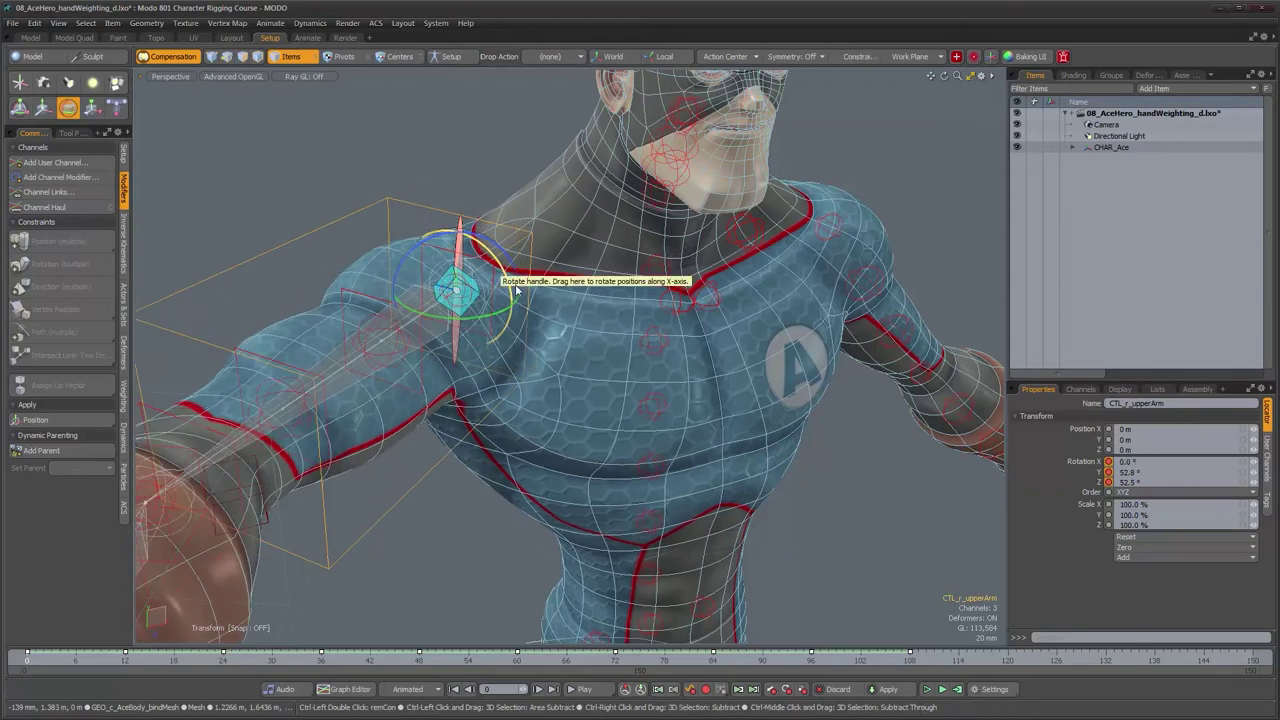
left_click_drag(538, 352, 475, 312, "alt")
scroll(475, 312, "down", 3)
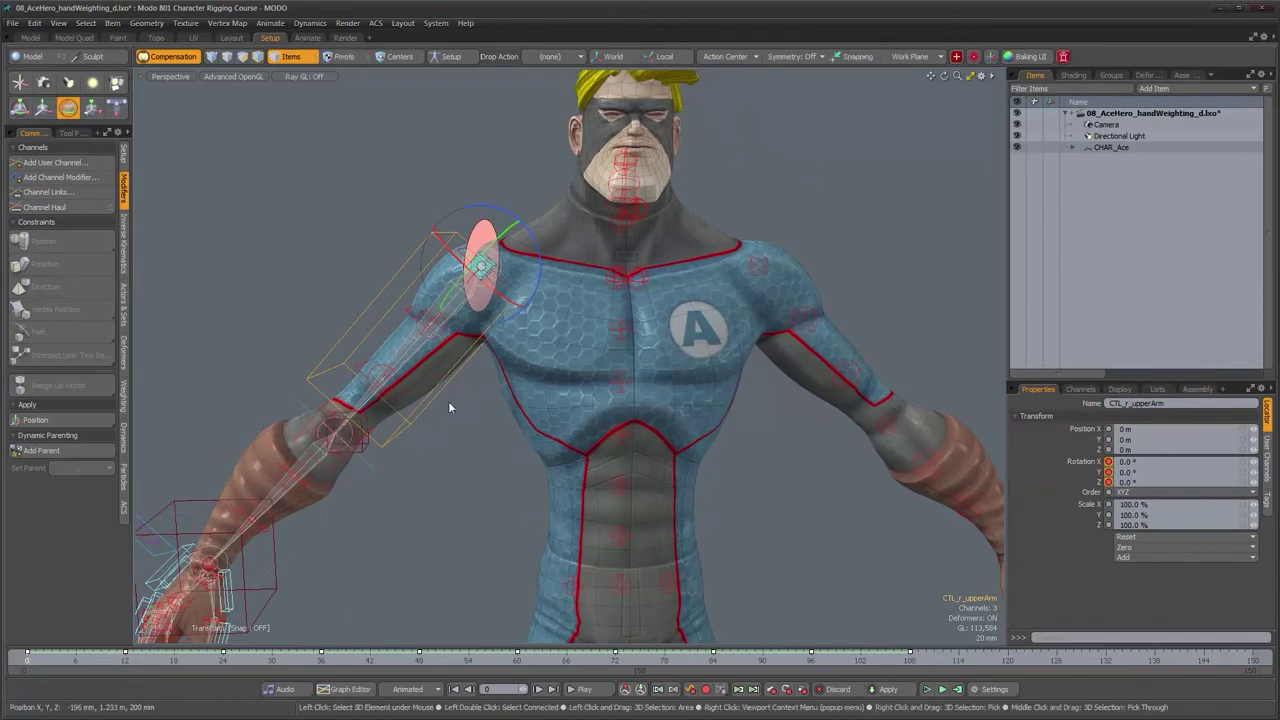
key("q")
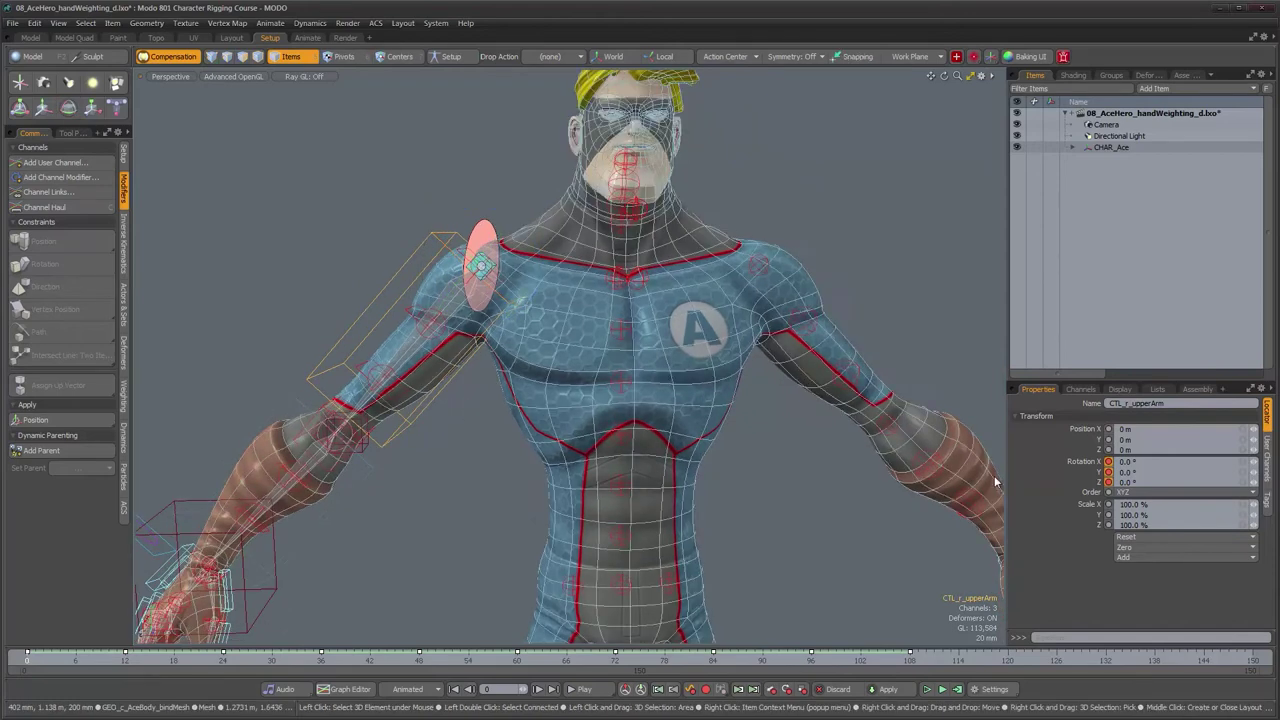
Step: Examine the right arm, shoulder and torso at frame 0 from several angles and distances
mouse_move(53, 661)
left_mouse_down()
mouse_move(435, 661)
mouse_move(27, 660)
left_mouse_up()
left_click_drag(268, 447, 504, 524, "alt")
left_click_drag(601, 486, 460, 471, "alt")
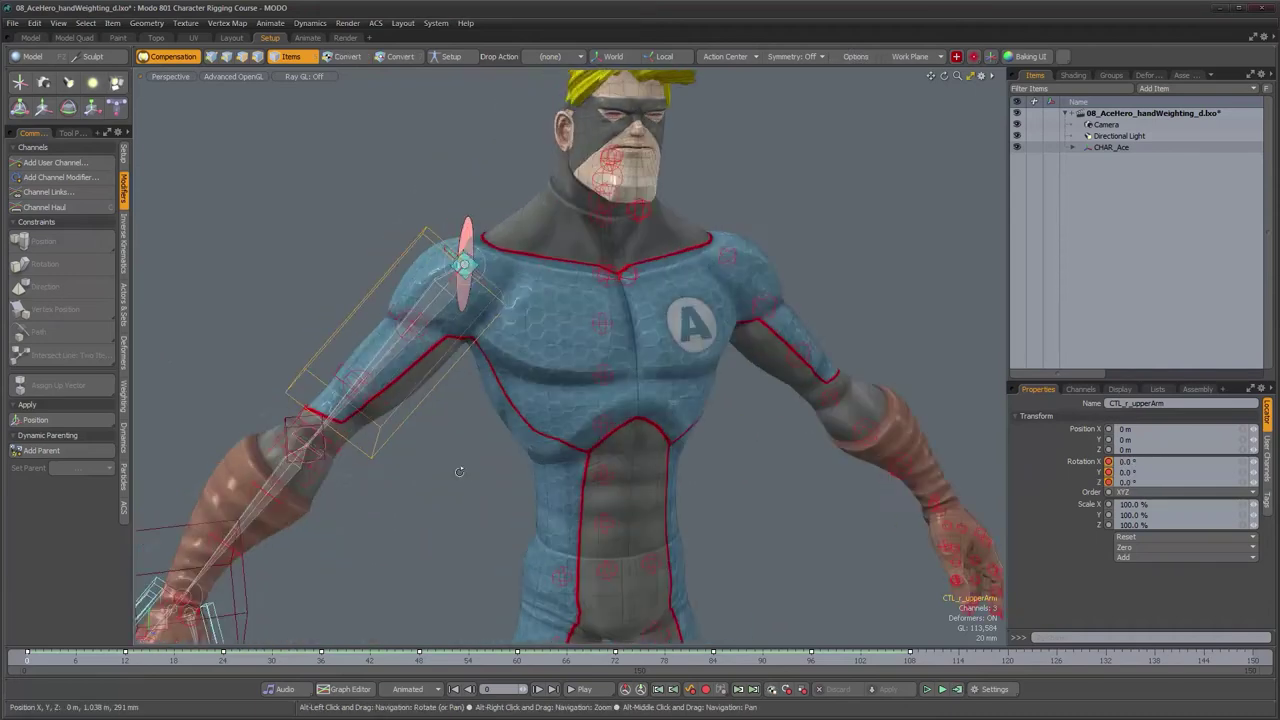
right_click_drag(460, 471, 450, 480, "alt")
middle_click_drag(450, 480, 520, 440, "alt")
right_click_drag(520, 440, 491, 446, "alt")
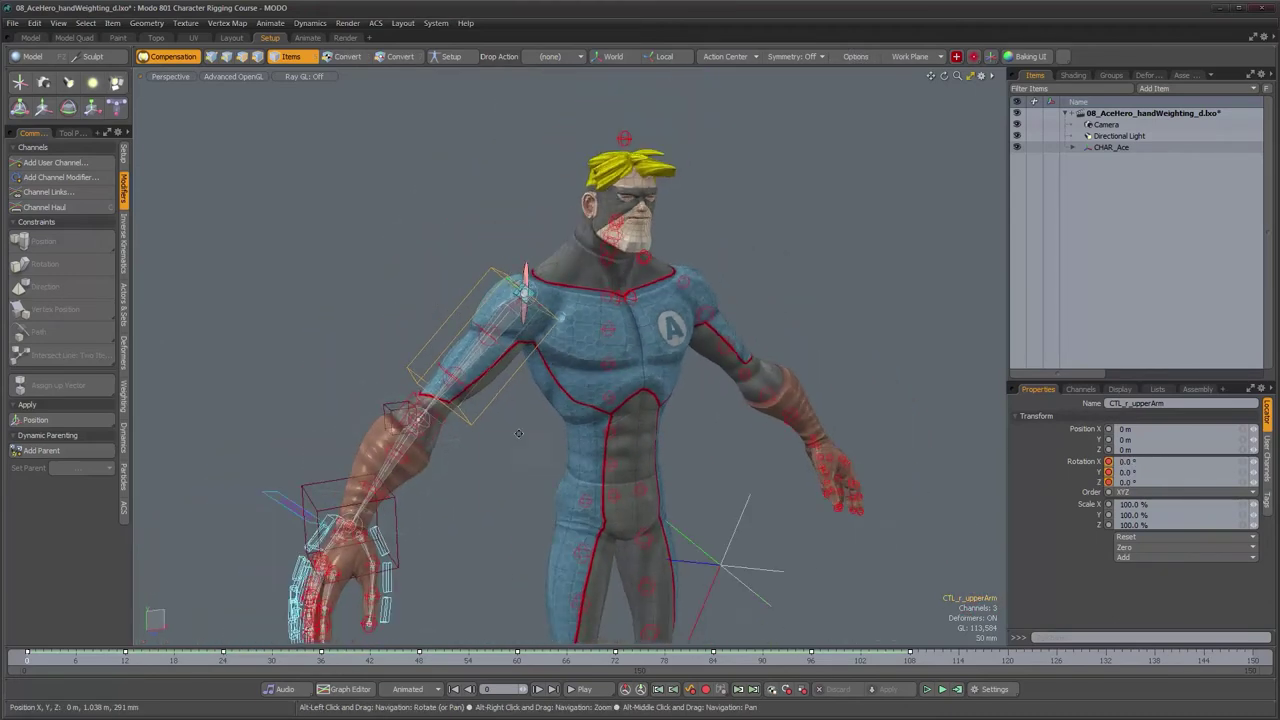
middle_click_drag(519, 434, 531, 392, "alt")
left_click_drag(688, 428, 666, 427, "alt")
right_click_drag(524, 371, 560, 374, "alt")
middle_click_drag(510, 388, 558, 405, "alt")
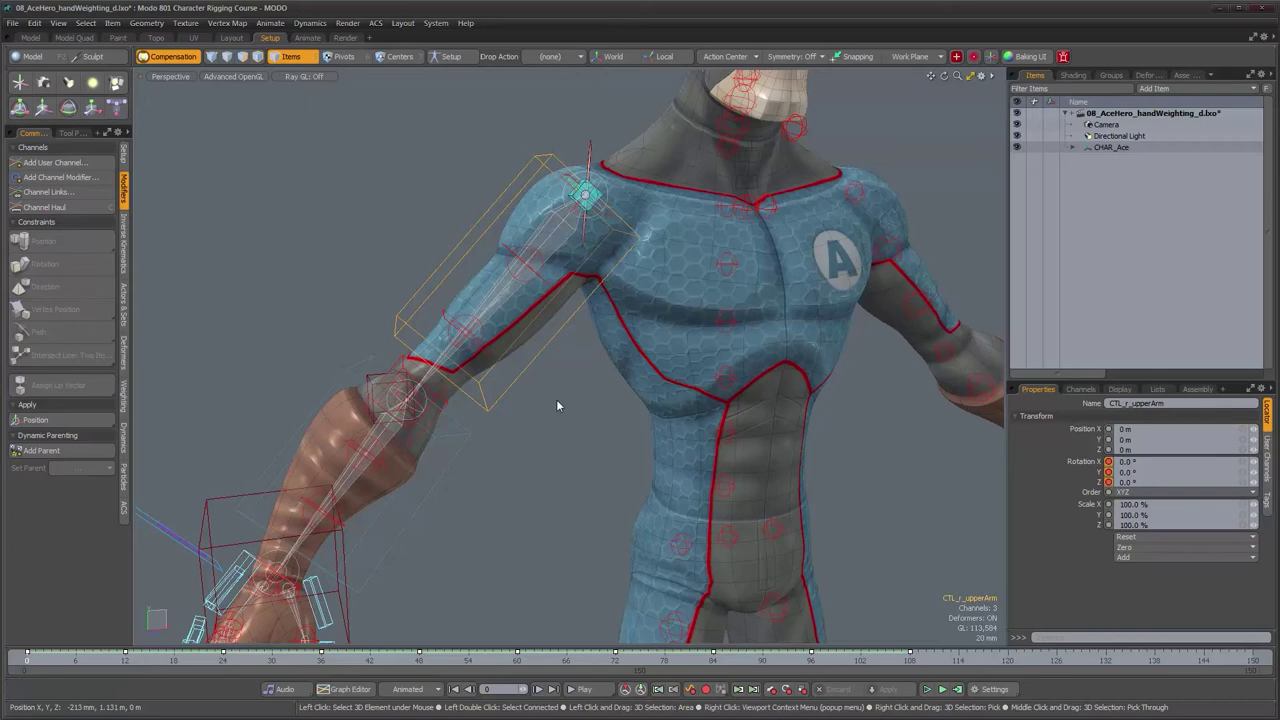
left_click_drag(657, 423, 669, 375, "alt")
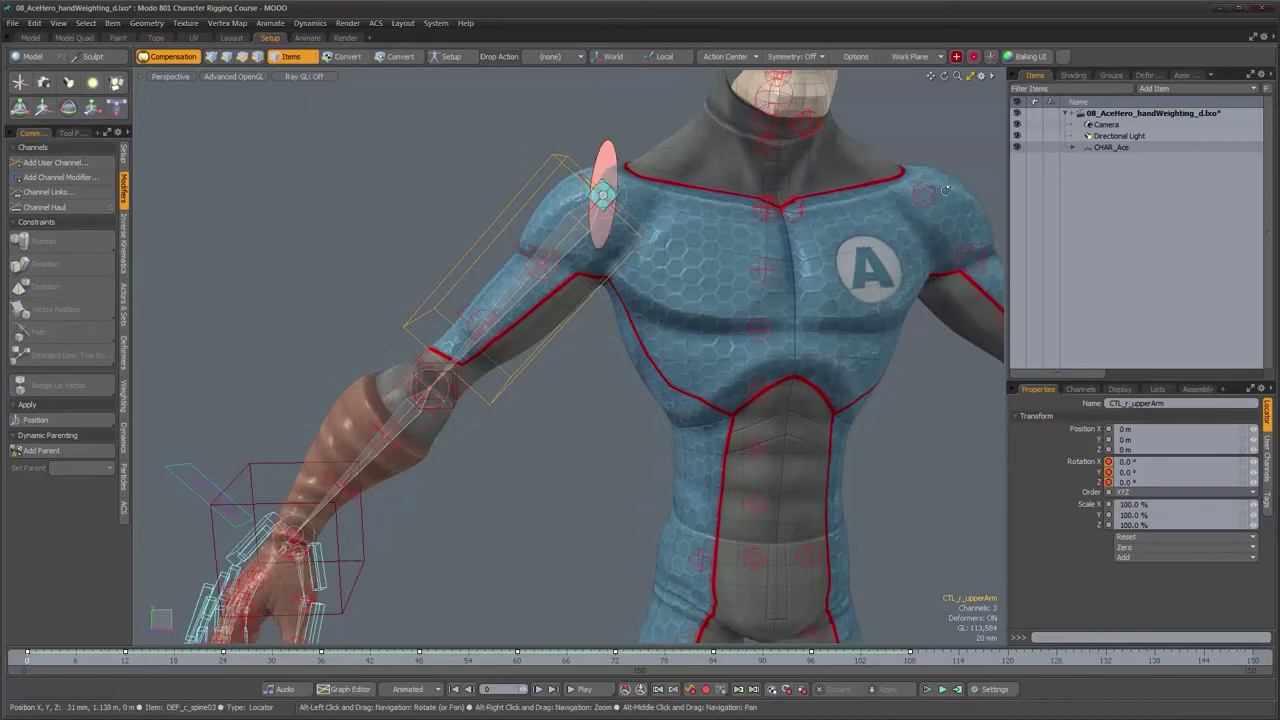
left_click_drag(537, 300, 538, 363, "alt")
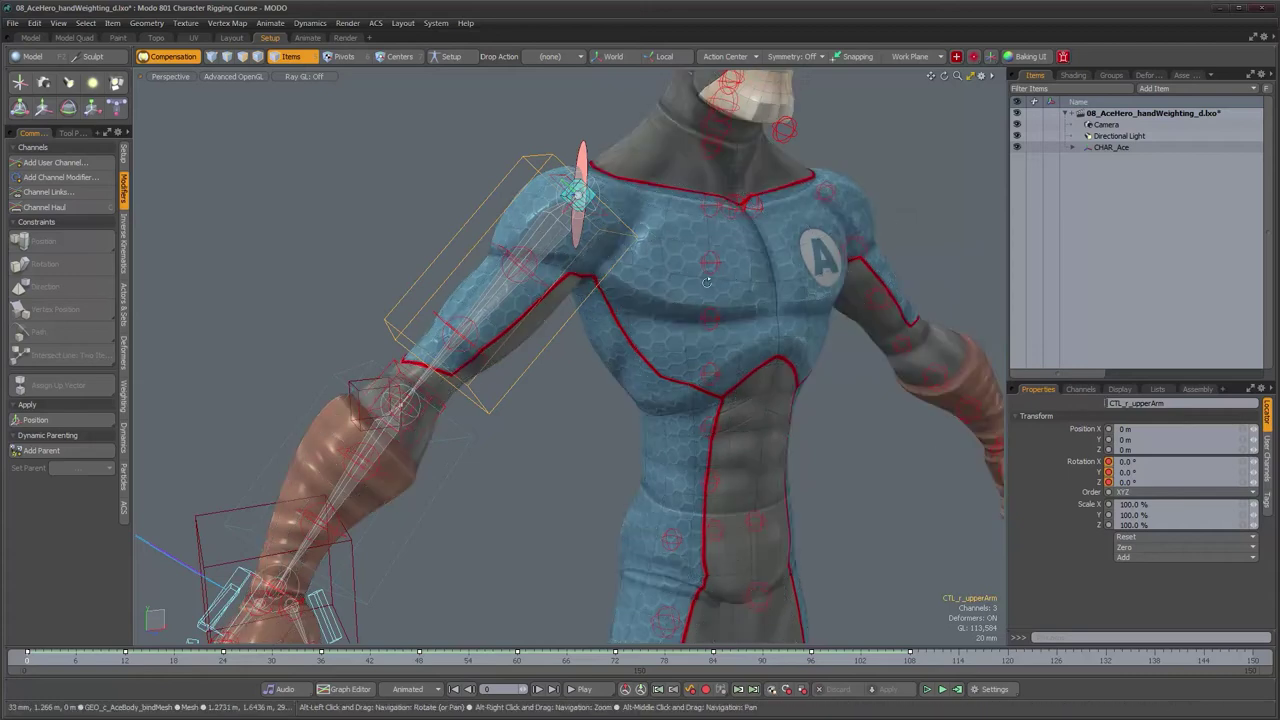
Step: Examine the right shoulder, chest and arm mesh from the front and side in the rest pose
scroll(712, 277, "down", 3)
left_click_drag(565, 303, 596, 344, "alt")
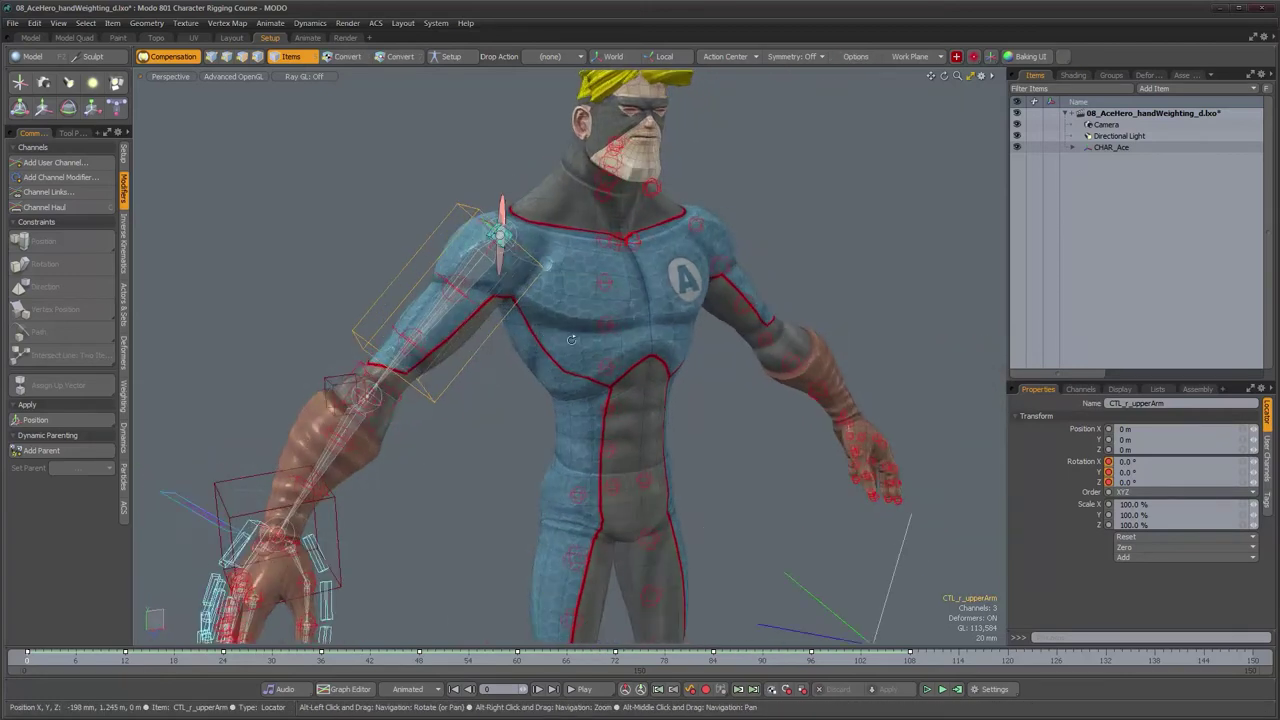
scroll(596, 344, "up", 3)
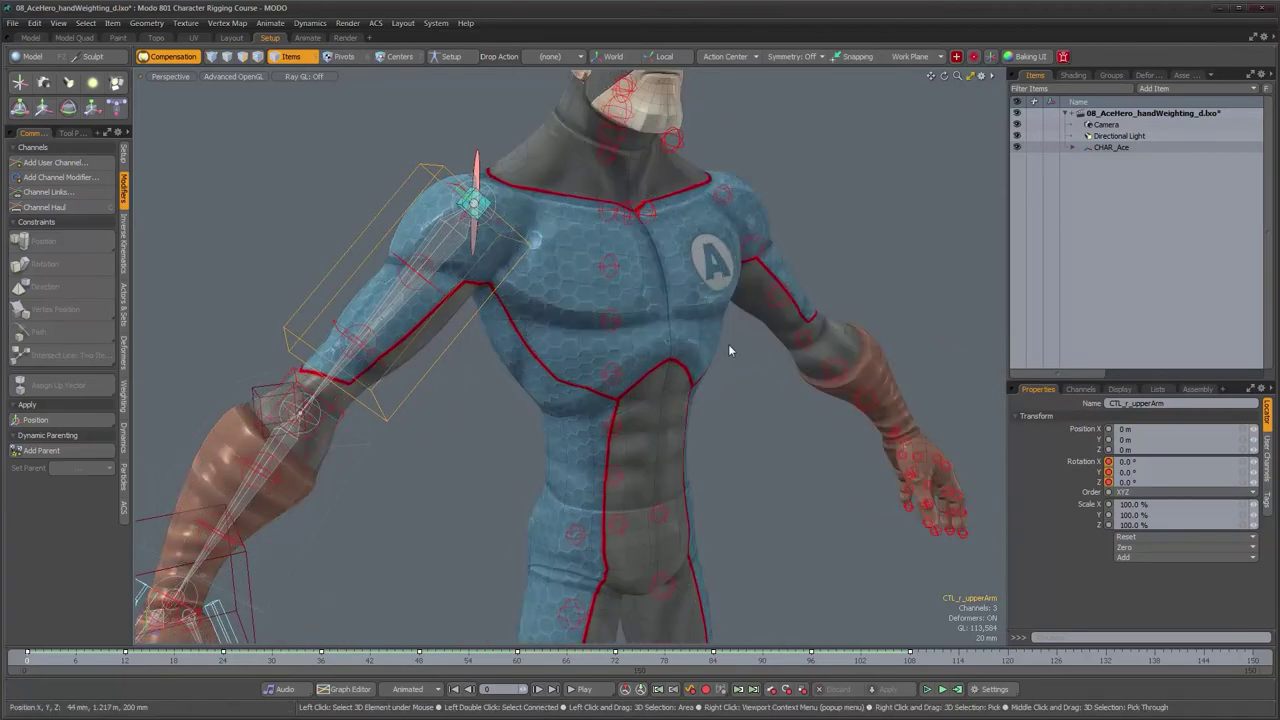
left_click_drag(672, 374, 384, 408, "alt")
scroll(458, 425, "down", 2)
left_click_drag(384, 408, 519, 471, "alt+shift")
scroll(514, 439, "down", 3)
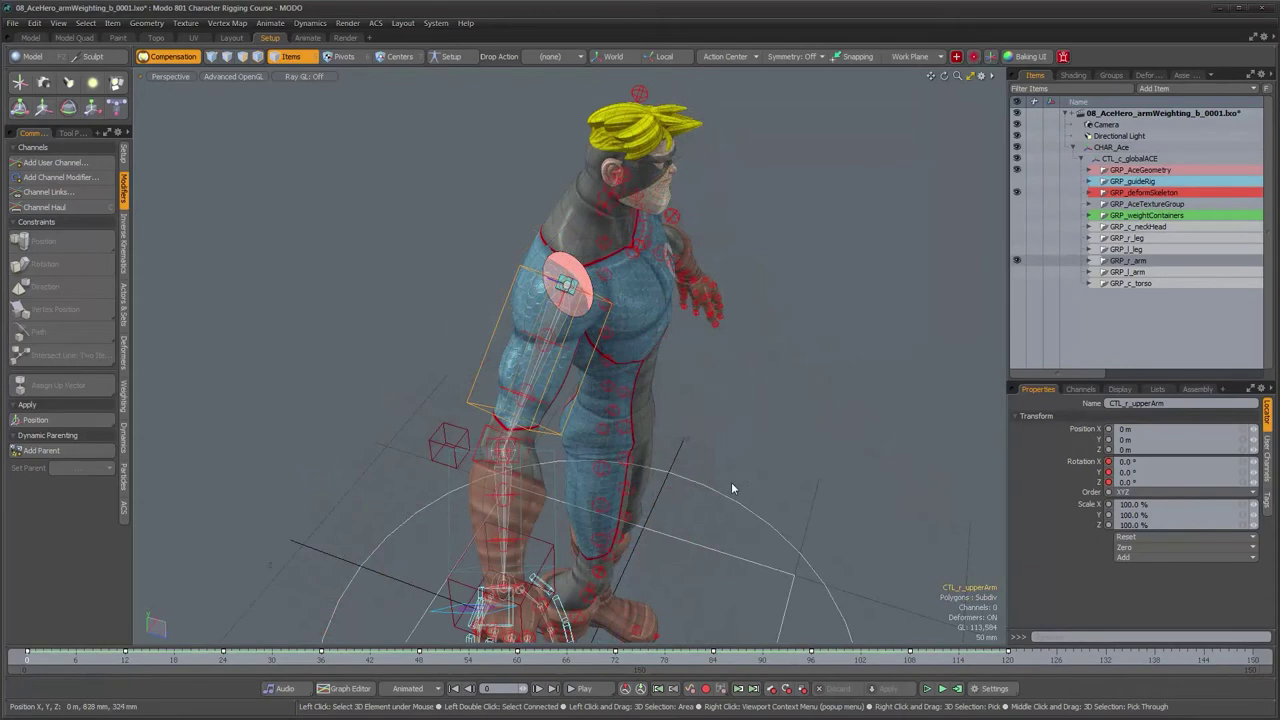
left_click_drag(731, 488, 627, 369, "alt")
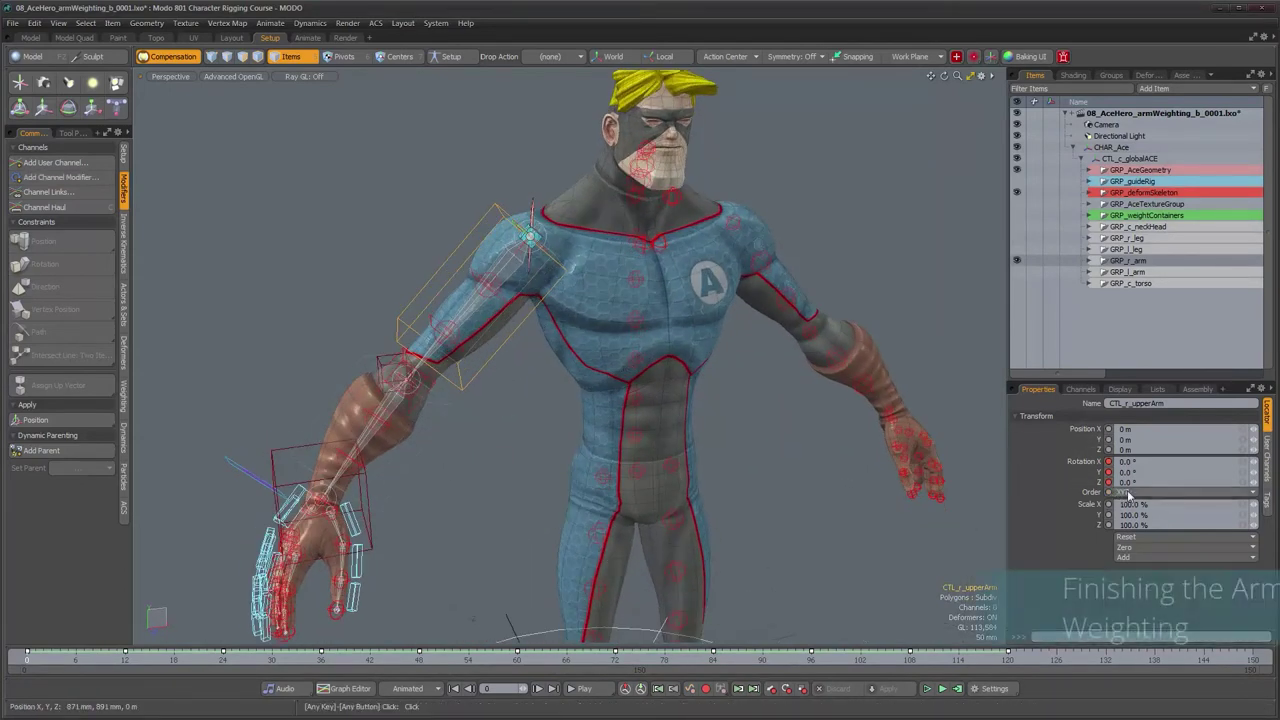
Step: Scrub the arm animation between frames 0 and 48 and examine the shoulder deformation as the arm lowers and reaches forward
mouse_move(60, 660)
left_mouse_down()
mouse_move(762, 660)
mouse_move(240, 660)
mouse_move(419, 660)
left_mouse_up()
left_click_drag(481, 368, 494, 462, "alt")
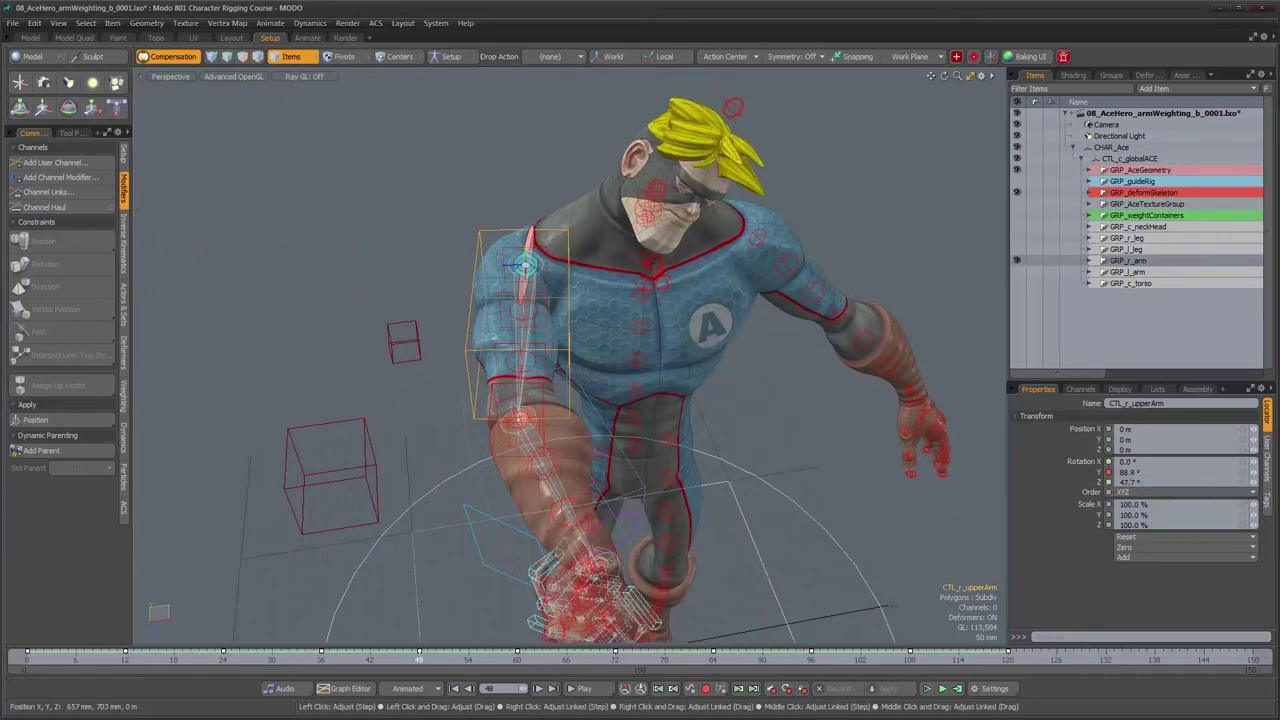
left_click_drag(639, 476, 595, 416, "alt")
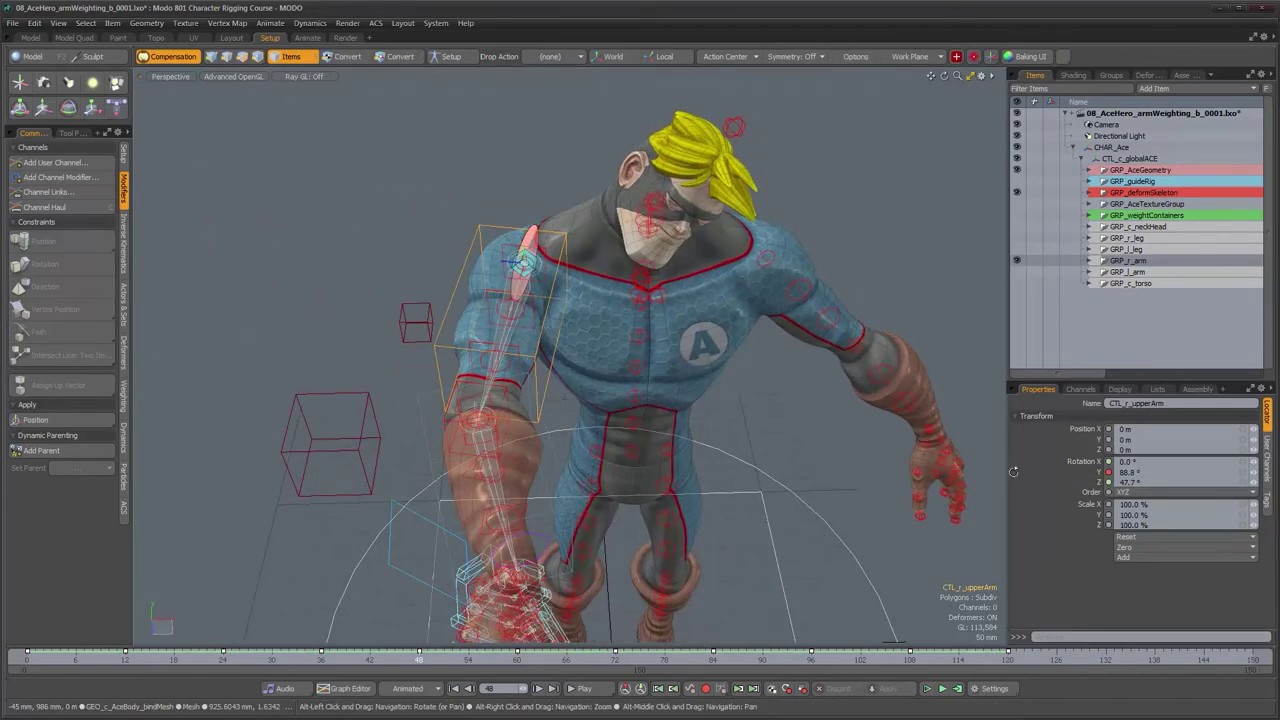
left_click_drag(640, 330, 735, 333, "alt+shift")
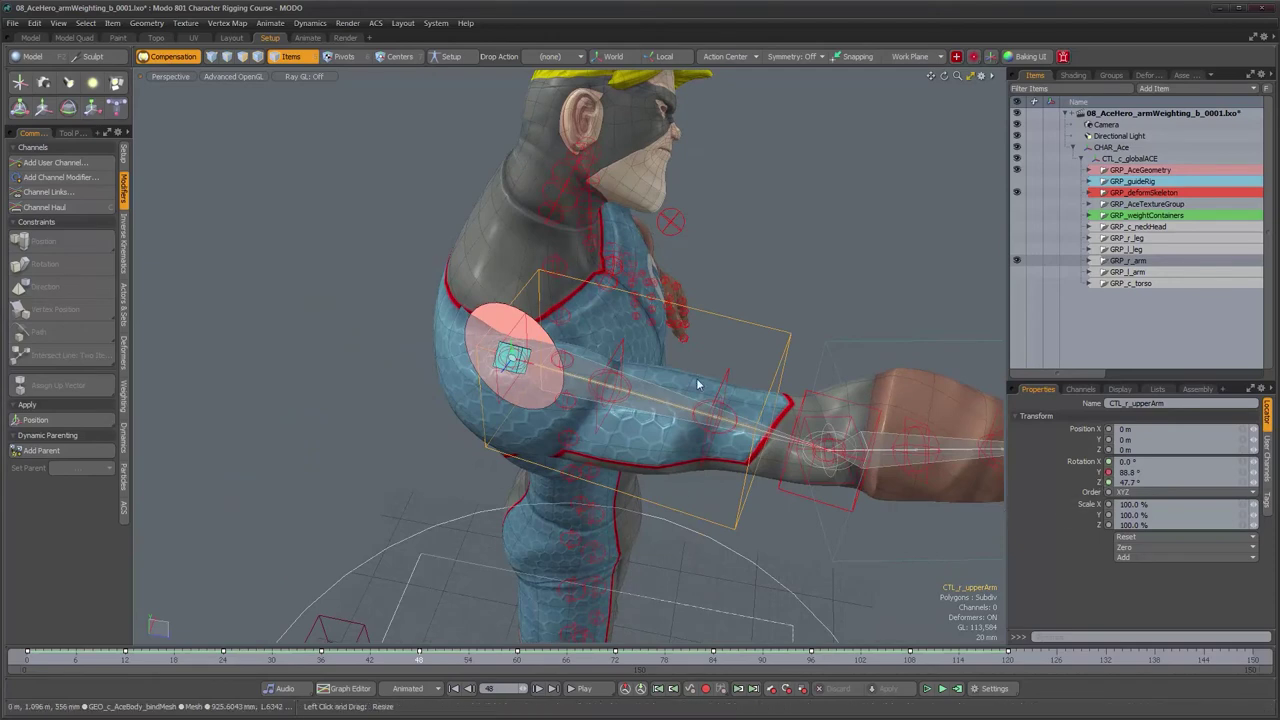
left_click_drag(700, 383, 433, 609, "alt")
left_click_drag(415, 664, 25, 664)
left_click_drag(460, 480, 582, 374, "alt")
right_click_drag(582, 374, 577, 470, "alt")
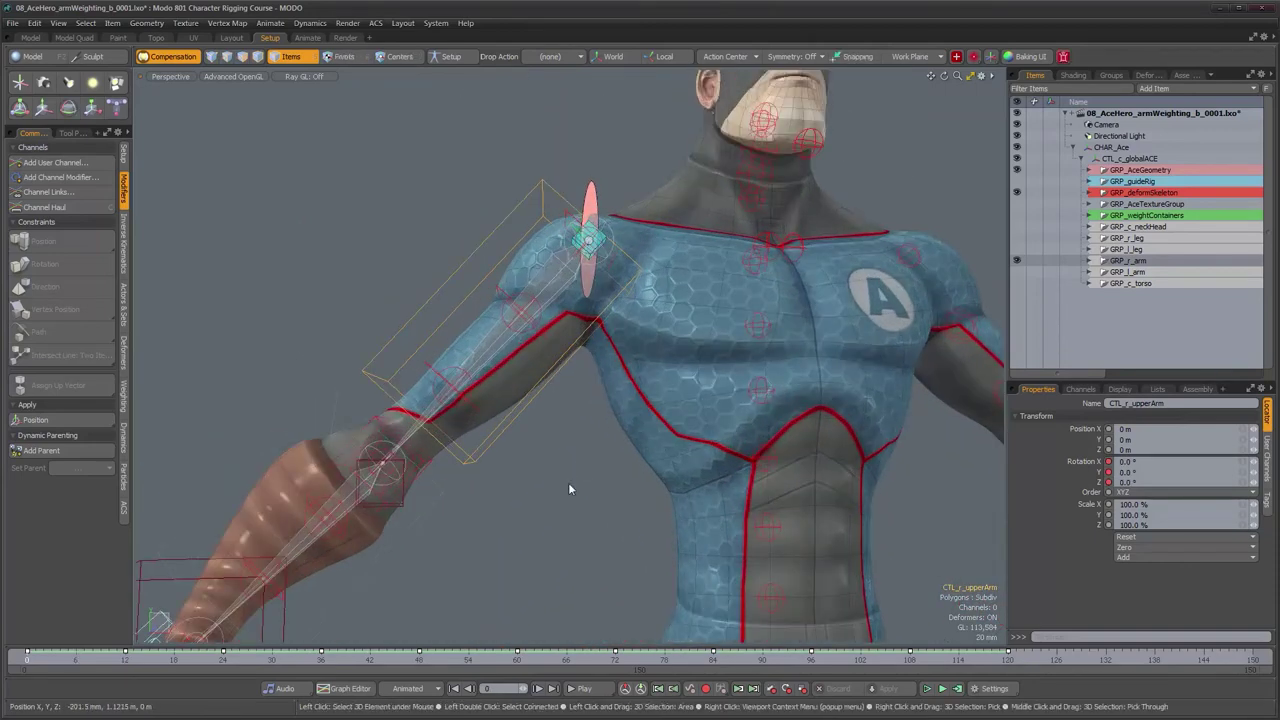
left_click_drag(38, 664, 75, 660)
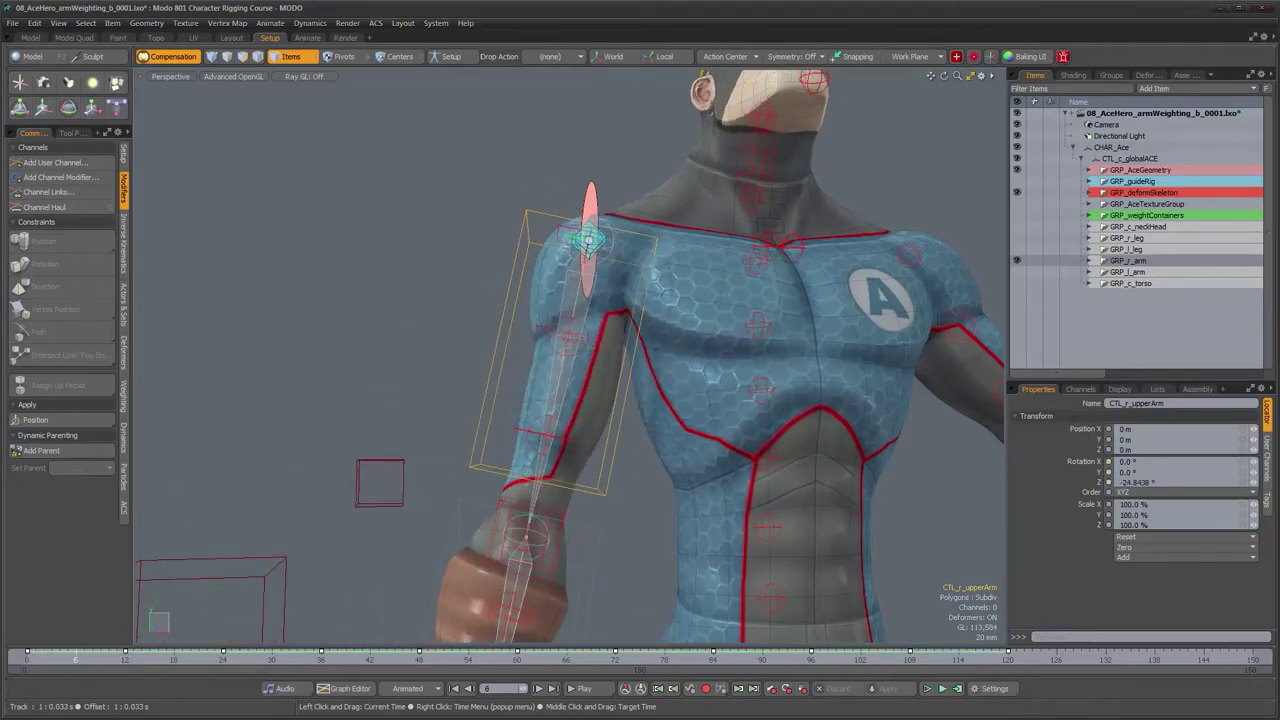
left_click_drag(482, 533, 338, 524, "alt")
mouse_move(84, 660)
left_mouse_down()
mouse_move(30, 660)
mouse_move(134, 660)
mouse_move(27, 660)
left_mouse_up()
Step: Scrub through the bent-arm frames up to about frame 95 and examine how the right elbow and upper arm deform
mouse_move(167, 660)
left_mouse_down()
mouse_move(130, 660)
mouse_move(738, 660)
left_mouse_up()
left_click_drag(385, 425, 165, 282, "alt")
mouse_move(531, 374)
left_mouse_down("alt")
mouse_move(508, 250)
mouse_move(534, 340)
mouse_move(566, 340)
mouse_move(527, 357)
left_mouse_up("alt")
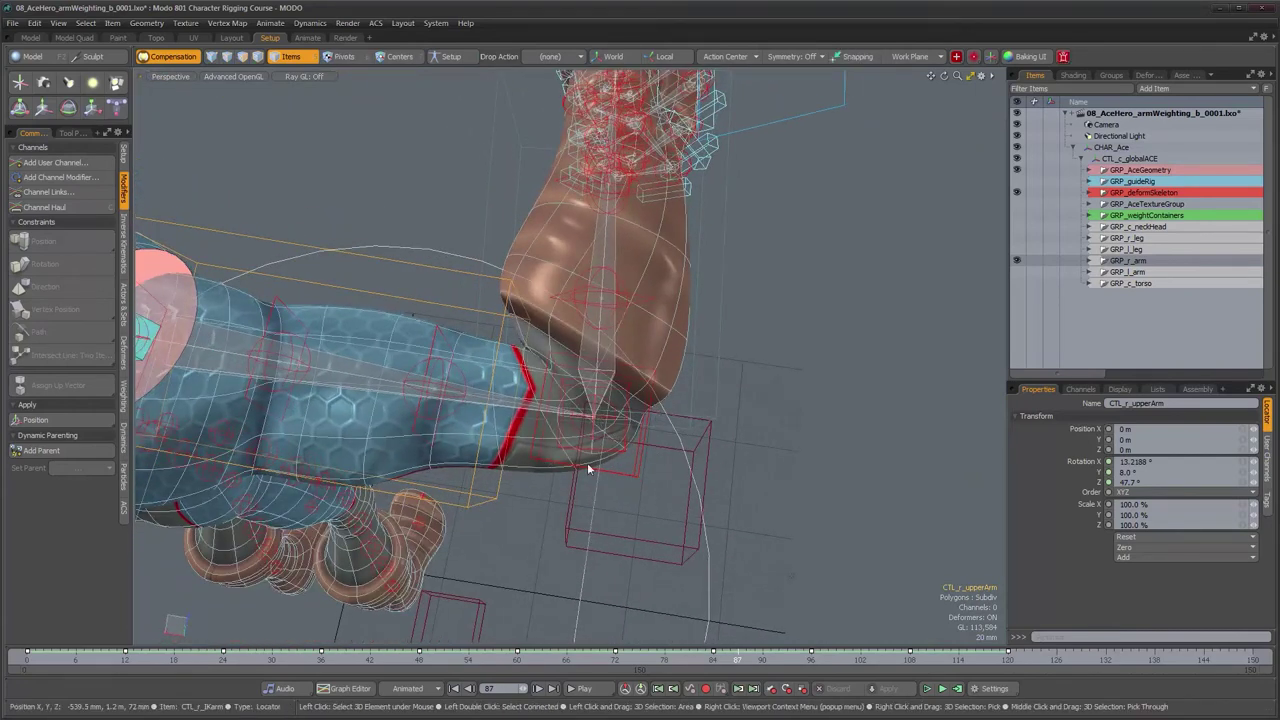
mouse_move(501, 657)
left_mouse_down()
mouse_move(712, 657)
mouse_move(633, 657)
mouse_move(704, 657)
mouse_move(640, 657)
mouse_move(689, 657)
left_mouse_up()
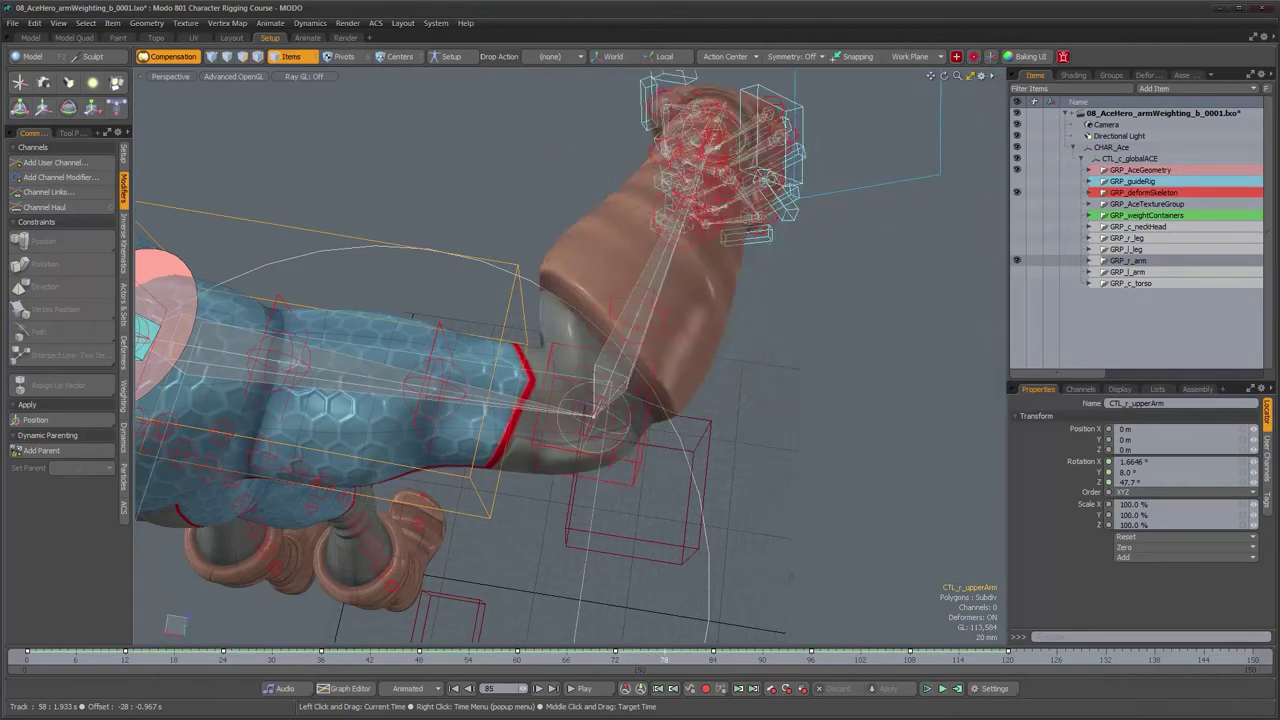
left_click_drag(592, 450, 568, 517, "alt")
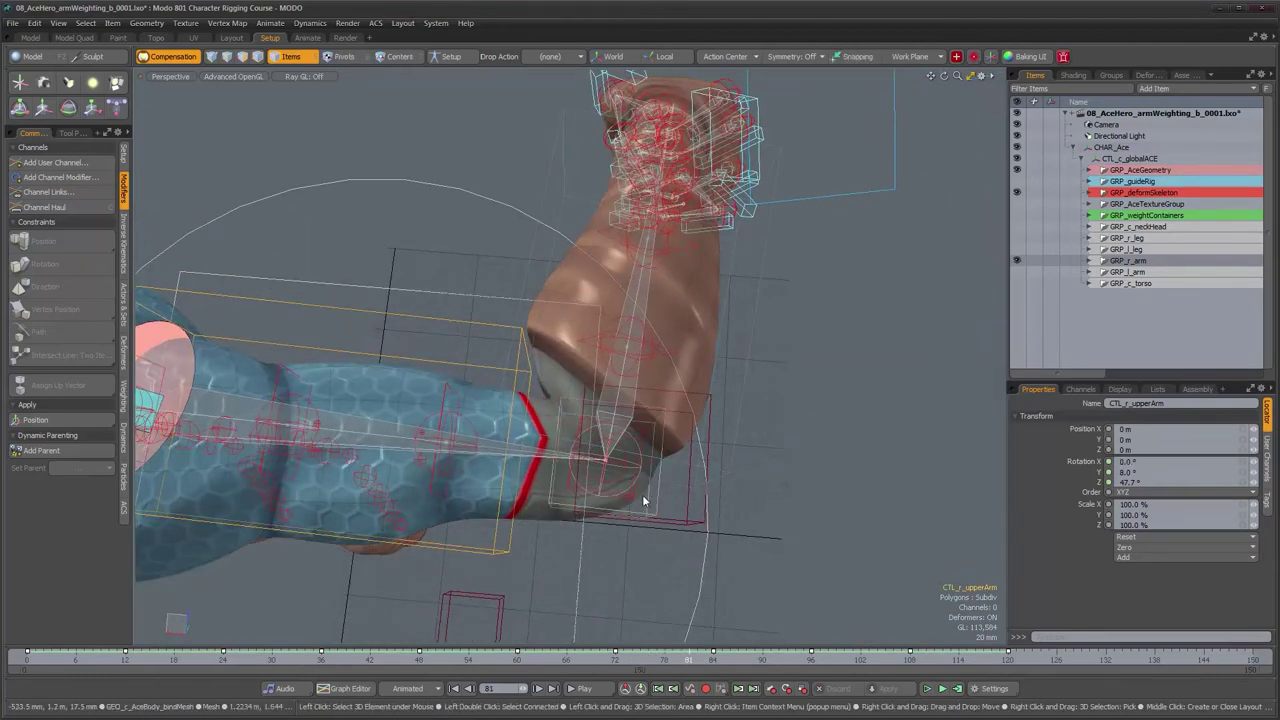
left_click_drag(700, 658, 795, 660)
left_click_drag(508, 403, 531, 384, "alt")
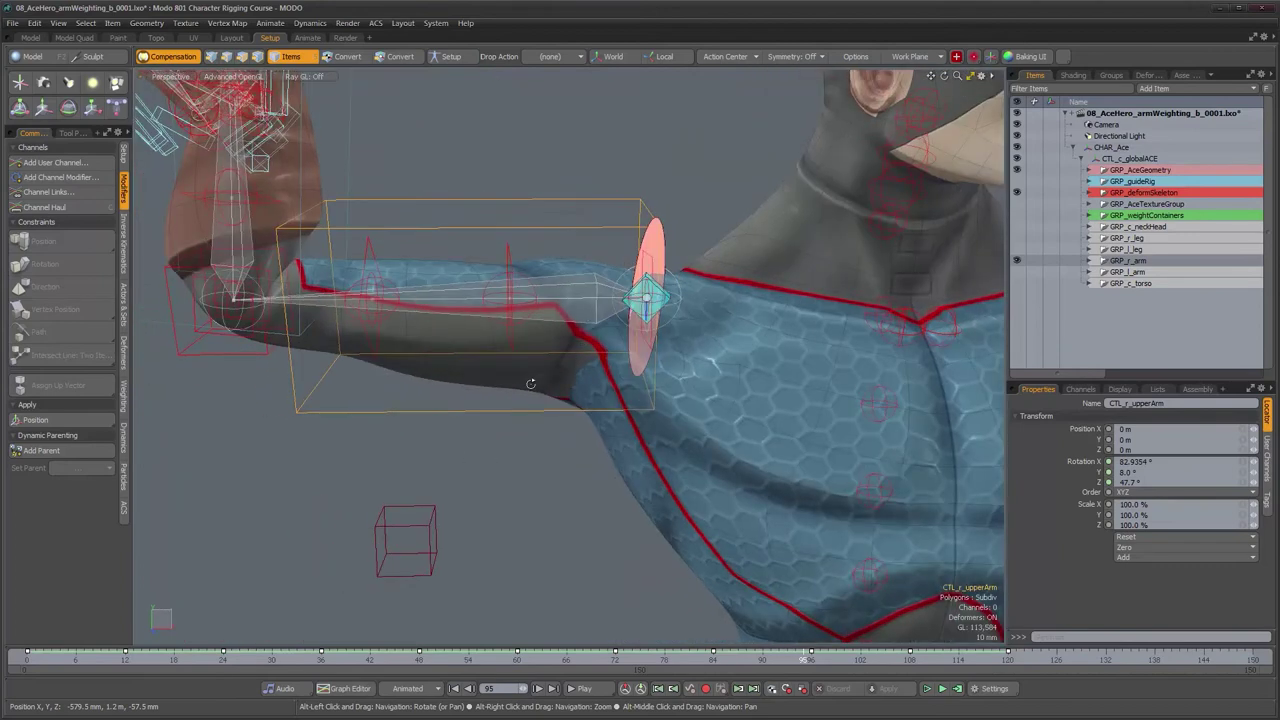
Step: Examine the right shoulder and armpit twist around frame 93, and scrub the animation on to frame 120
mouse_move(804, 657)
left_mouse_down()
mouse_move(746, 657)
mouse_move(834, 657)
mouse_move(724, 657)
mouse_move(817, 657)
mouse_move(738, 657)
mouse_move(779, 657)
left_mouse_up()
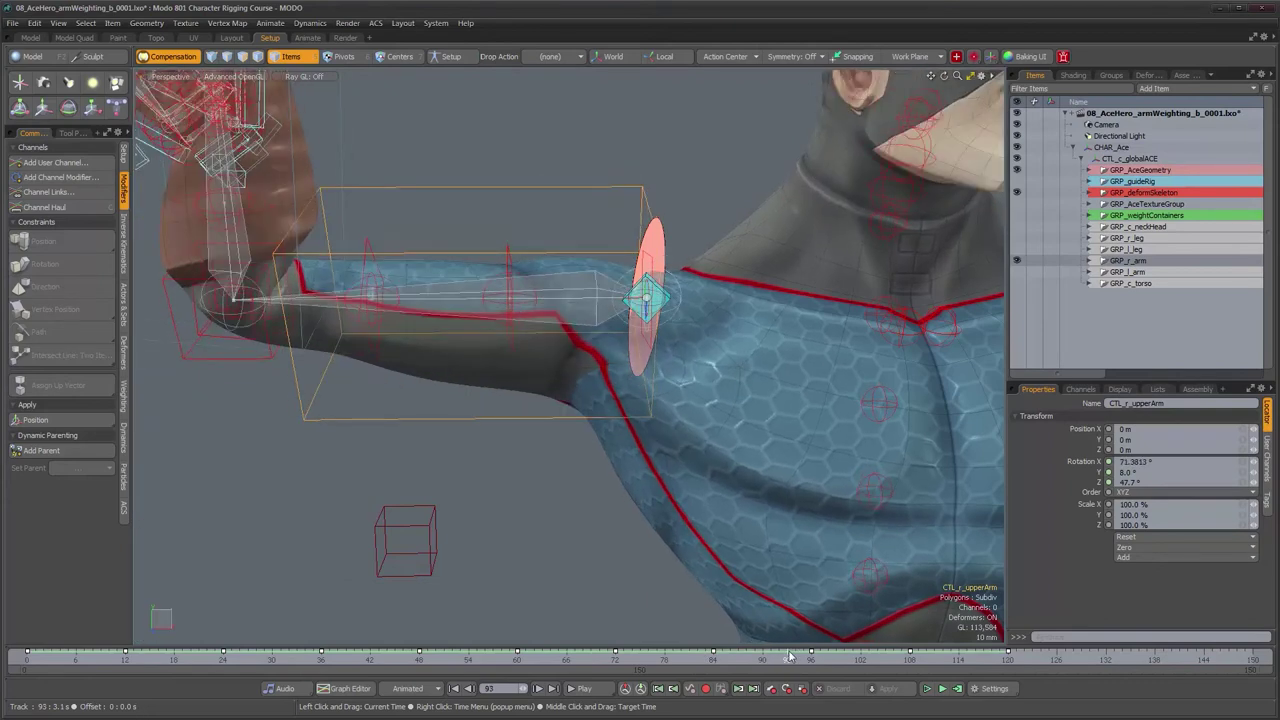
left_click_drag(618, 308, 645, 310, "alt")
right_click_drag(640, 309, 657, 308, "alt")
left_click_drag(657, 308, 630, 303, "alt")
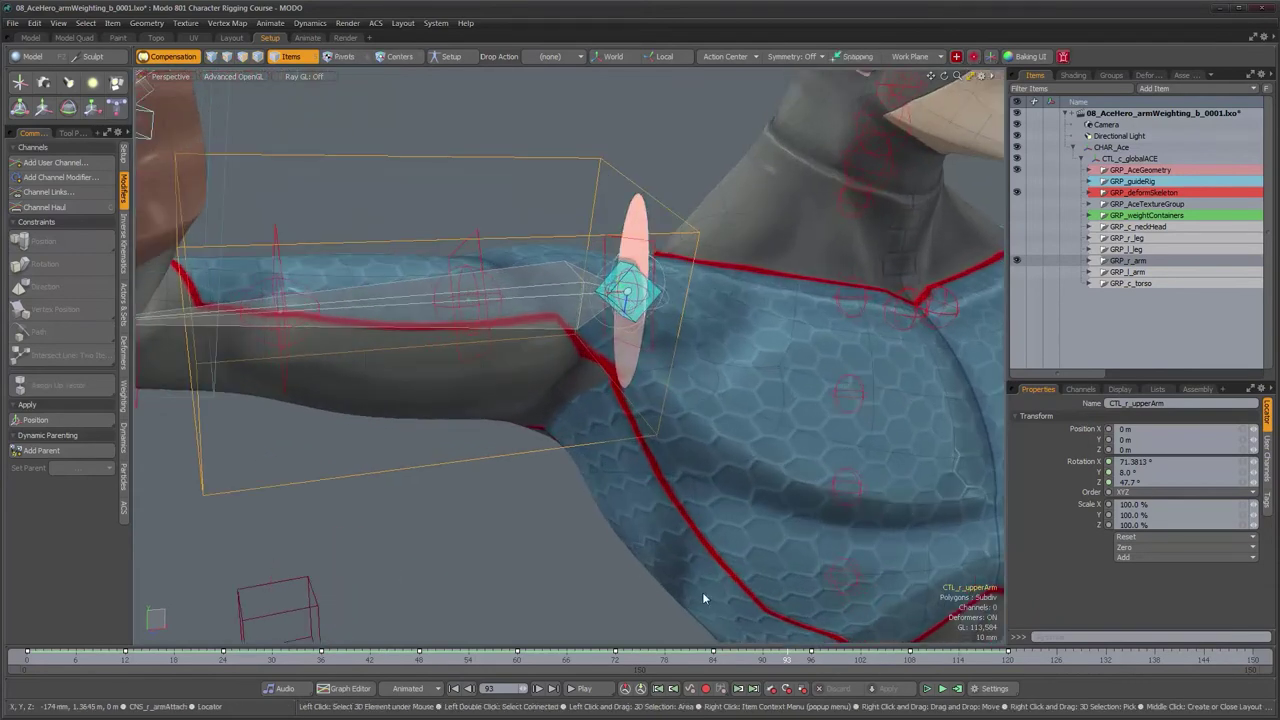
mouse_move(788, 661)
left_mouse_down()
mouse_move(678, 661)
mouse_move(869, 661)
left_mouse_up()
scroll(634, 484, "down", 4)
left_click_drag(634, 484, 694, 503, "alt")
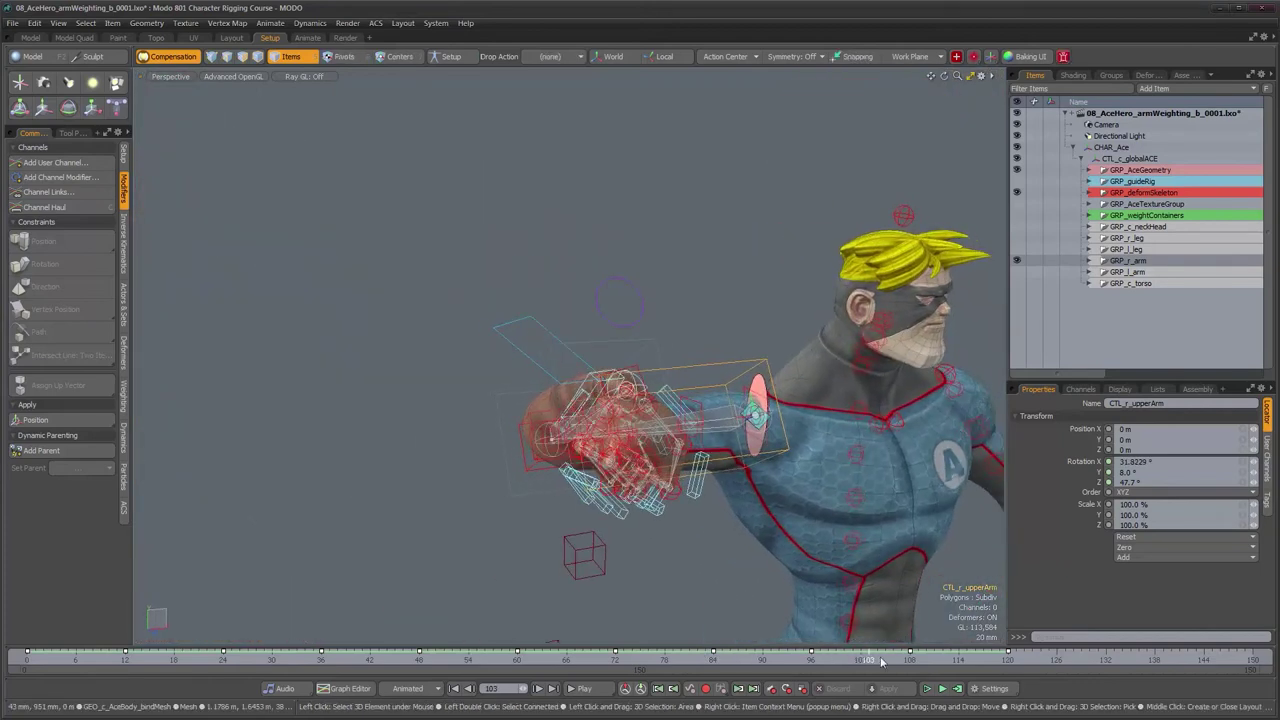
left_click_drag(878, 661, 1032, 661)
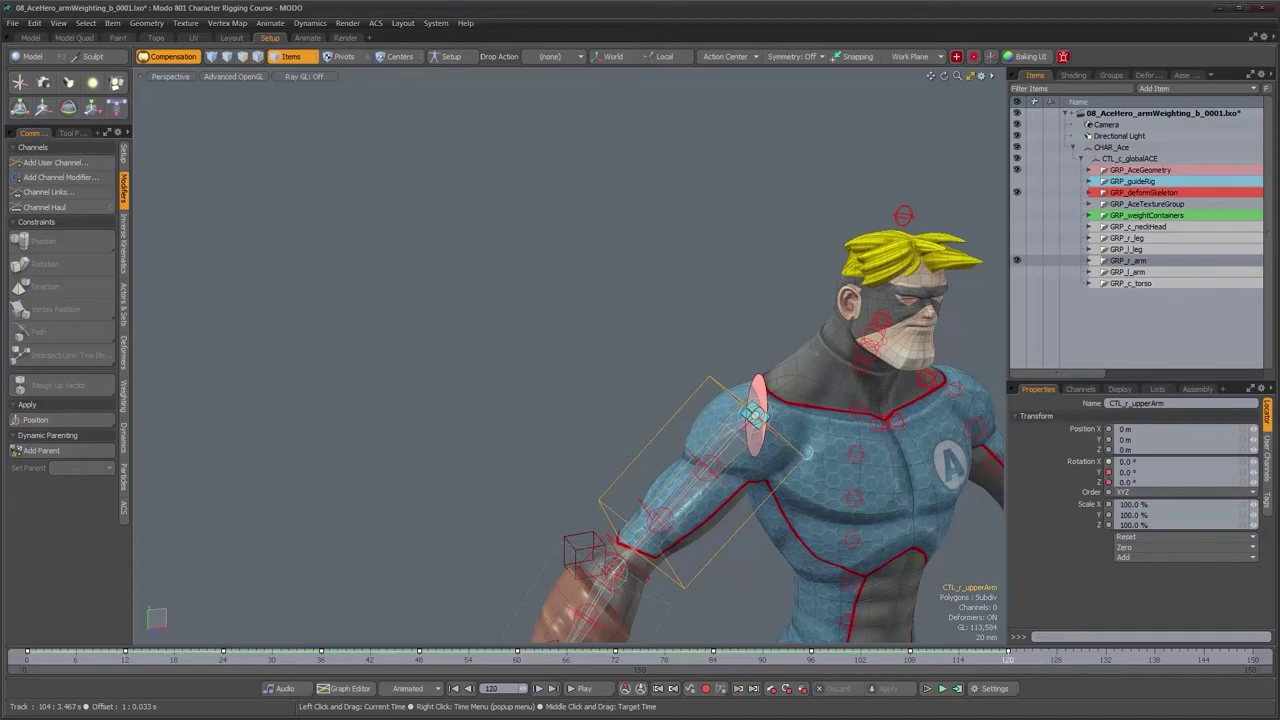
Step: Animate the right hand control CTL_r_hand with an X rotation of -74.6° at frame 132, returning to 0° at frame 144
left_click_drag(747, 506, 707, 266, "alt+shift")
scroll(569, 417, "up", 3)
left_click_drag(569, 417, 641, 465, "alt")
left_click_drag(641, 465, 416, 381, "alt+shift")
left_click(440, 393)
left_click_drag(486, 406, 525, 407, "alt")
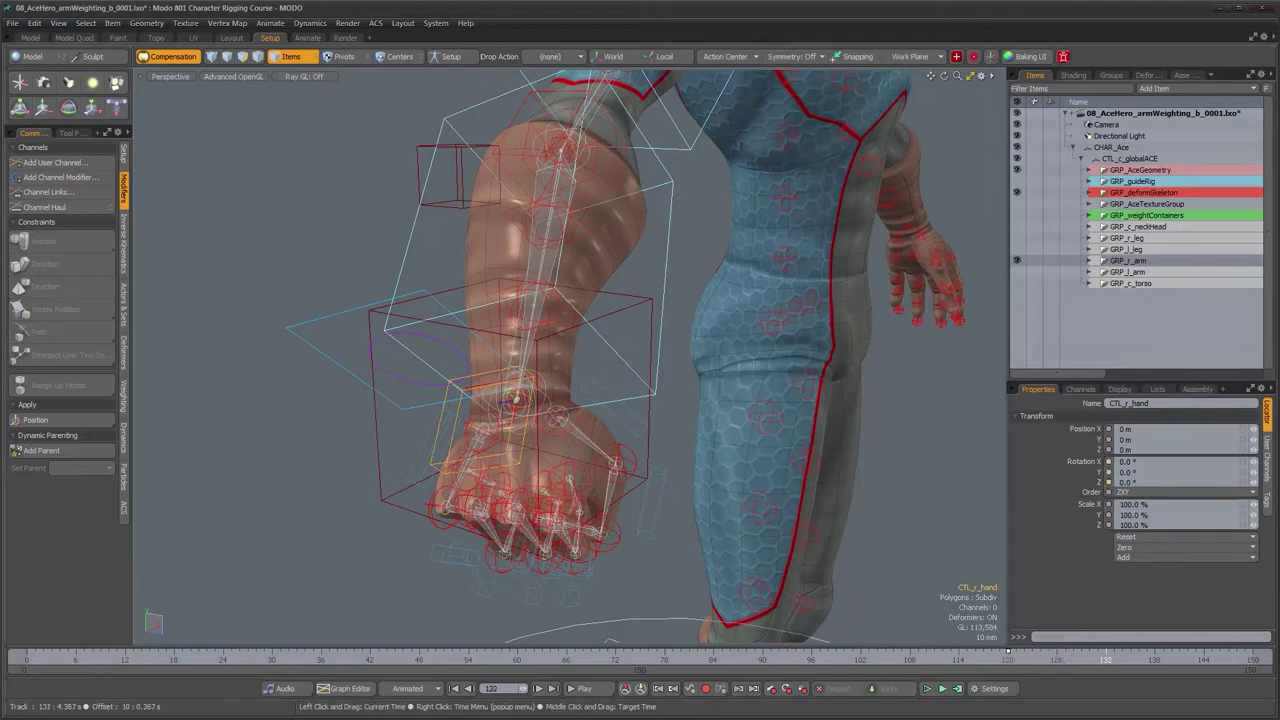
key("e")
left_click_drag(518, 401, 627, 402, "alt")
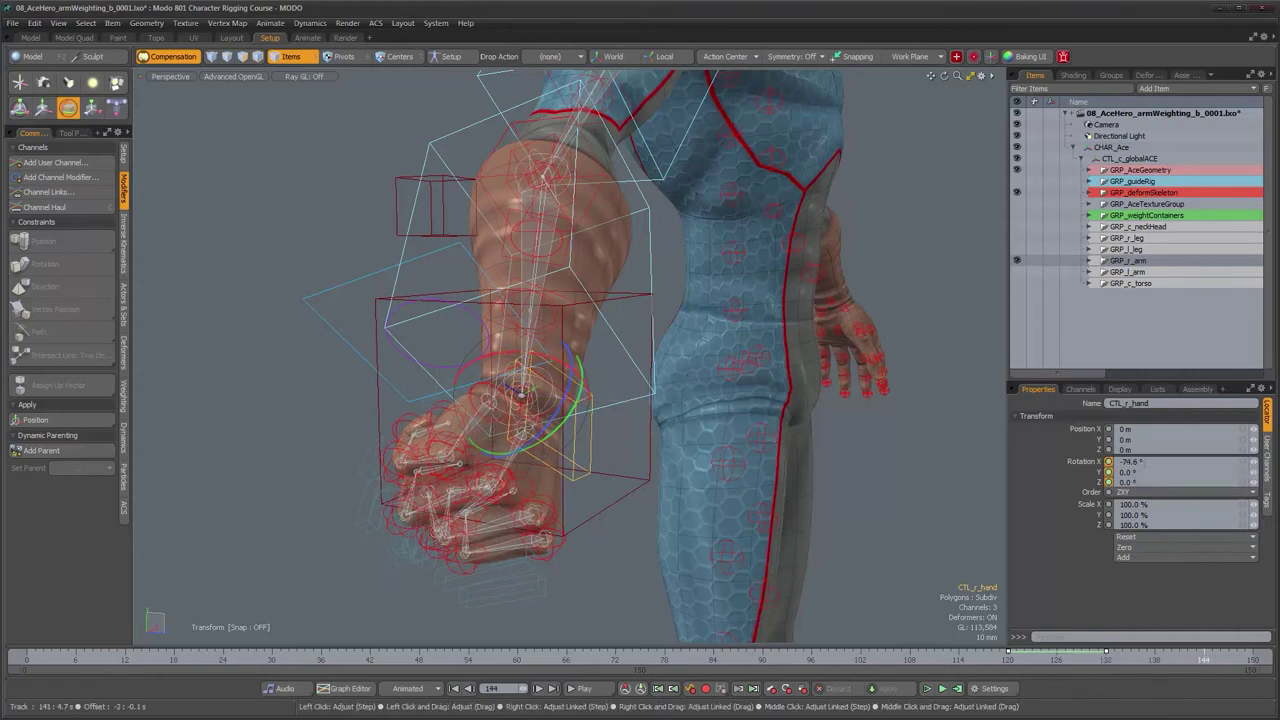
type("0")
key("Return")
left_click_drag(365, 367, 700, 420, "alt")
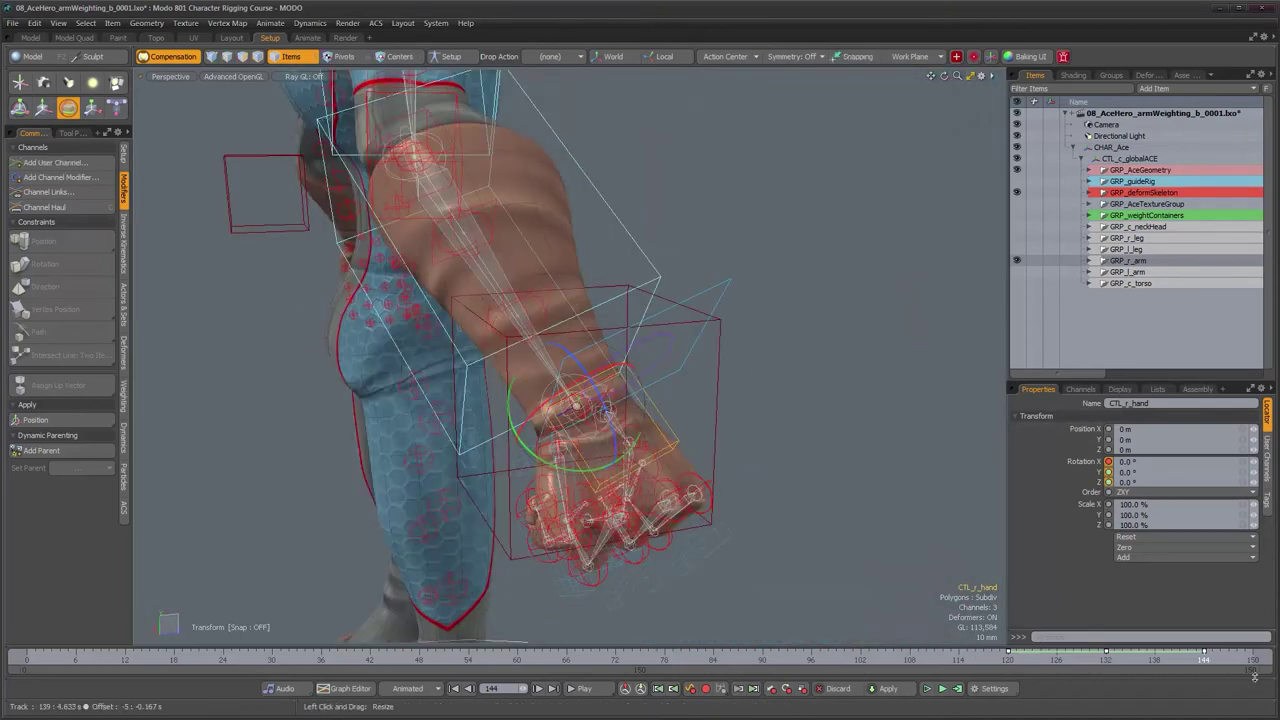
Step: Inspect the arm back at frame 0 and the shoulder at frame 97, and exit the Rotate tool
left_click_drag(1201, 659, 27, 659)
left_click_drag(293, 393, 265, 560, "alt")
left_click_drag(560, 400, 540, 395, "alt")
left_click_drag(750, 300, 555, 385, "alt+shift")
left_click_drag(485, 215, 443, 440, "alt+shift")
left_click_drag(518, 450, 548, 436, "alt")
mouse_move(509, 659)
left_mouse_down()
mouse_move(834, 659)
mouse_move(778, 659)
mouse_move(818, 660)
left_mouse_up()
left_click_drag(480, 467, 534, 480, "alt")
left_click_drag(534, 480, 626, 456, "alt+shift")
key("space")
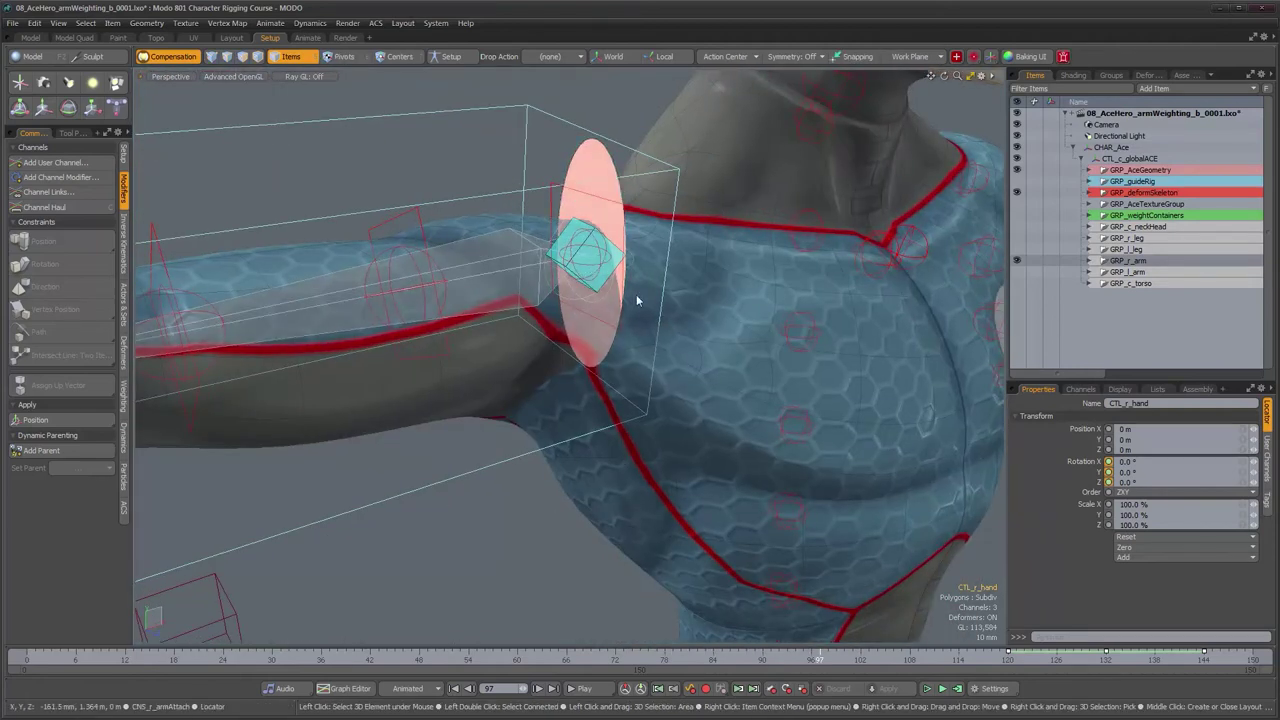
Step: Examine the right armpit and upper arm twist from several angles at frames 97, 94 and 93
left_click_drag(617, 410, 615, 277, "alt")
left_click_drag(624, 371, 610, 422, "alt")
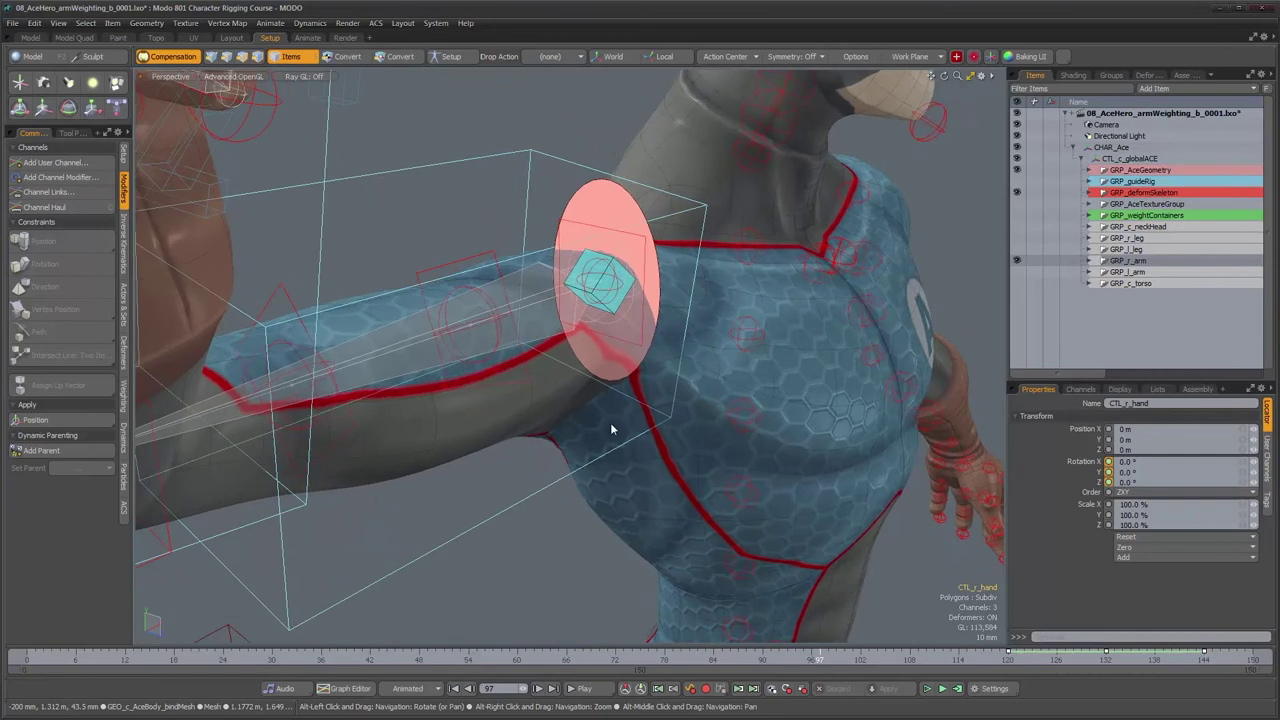
left_click_drag(482, 428, 573, 426, "alt")
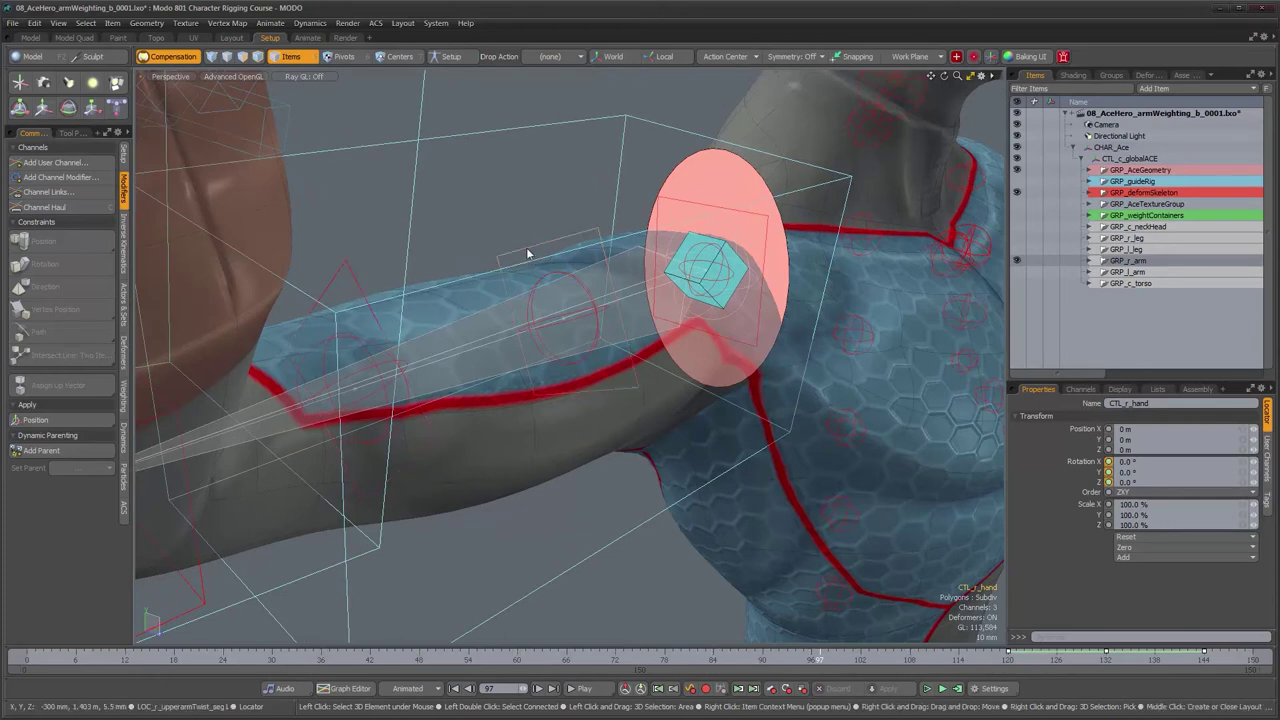
left_click_drag(684, 219, 526, 281, "alt")
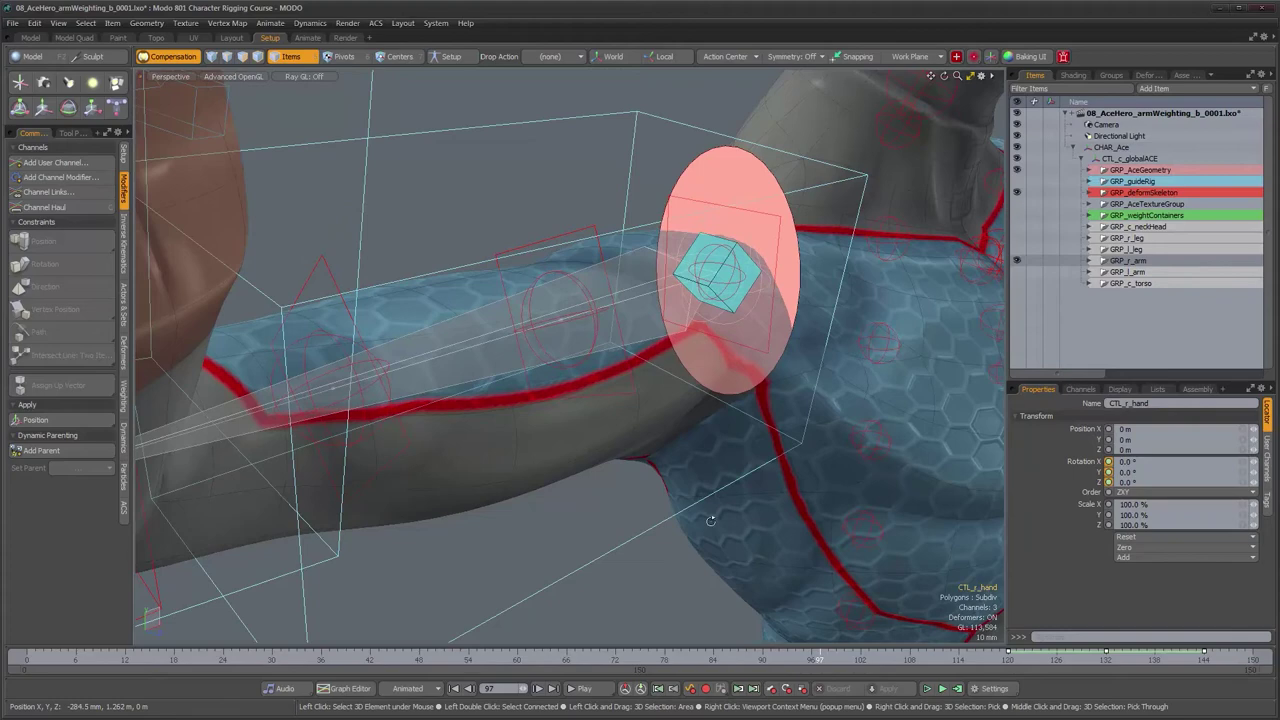
right_click_drag(710, 521, 674, 521, "alt")
mouse_move(819, 659)
left_mouse_down()
mouse_move(746, 659)
mouse_move(814, 659)
mouse_move(752, 659)
mouse_move(795, 659)
left_mouse_up()
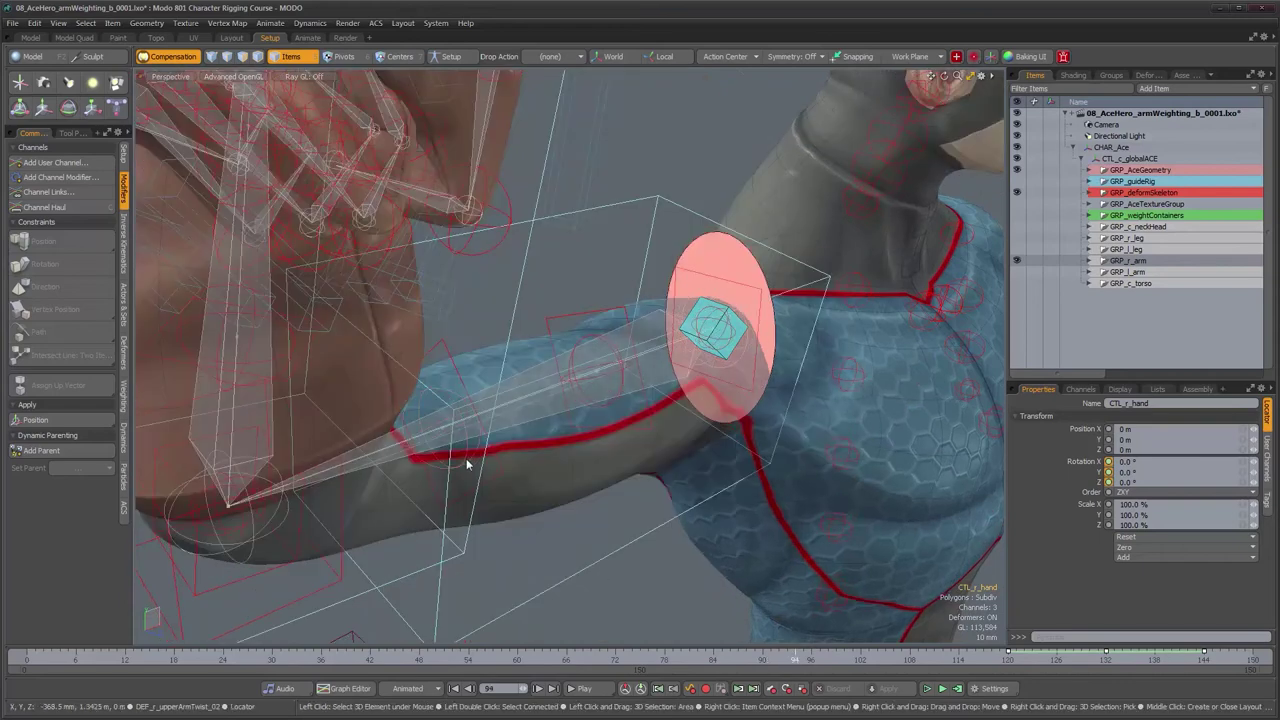
left_click_drag(767, 571, 544, 434, "alt")
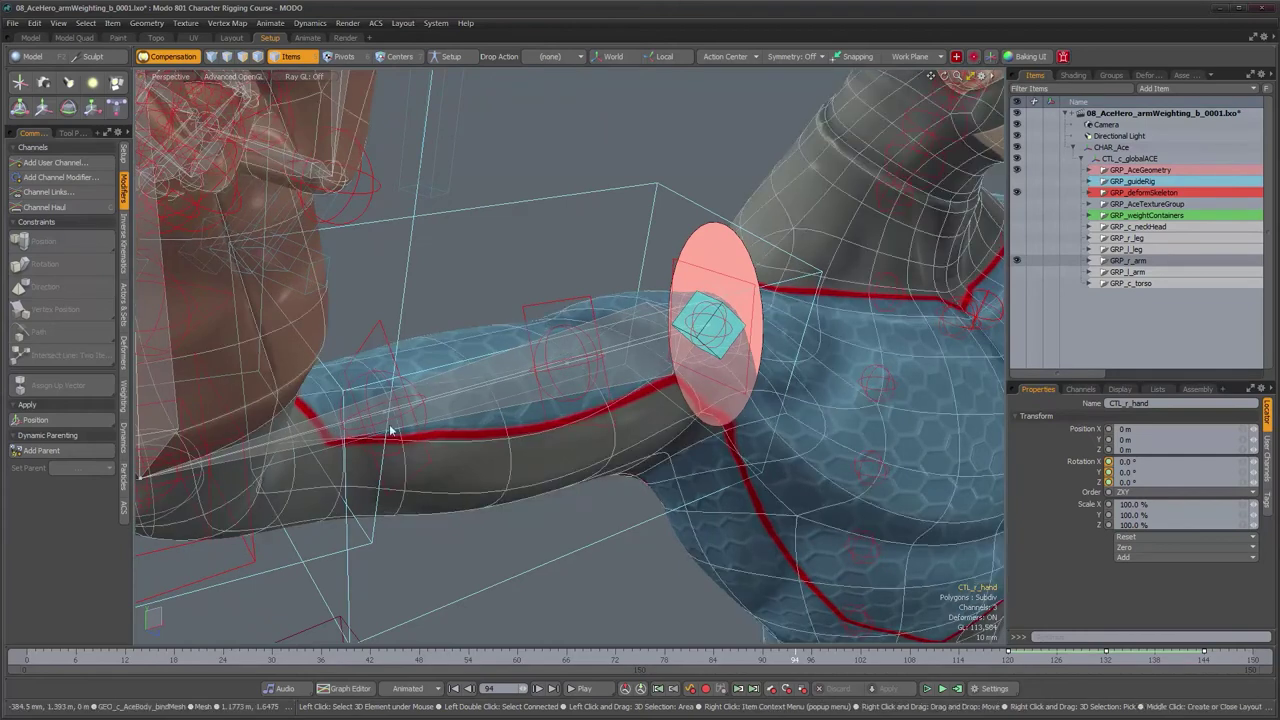
left_click_drag(495, 433, 475, 436, "alt")
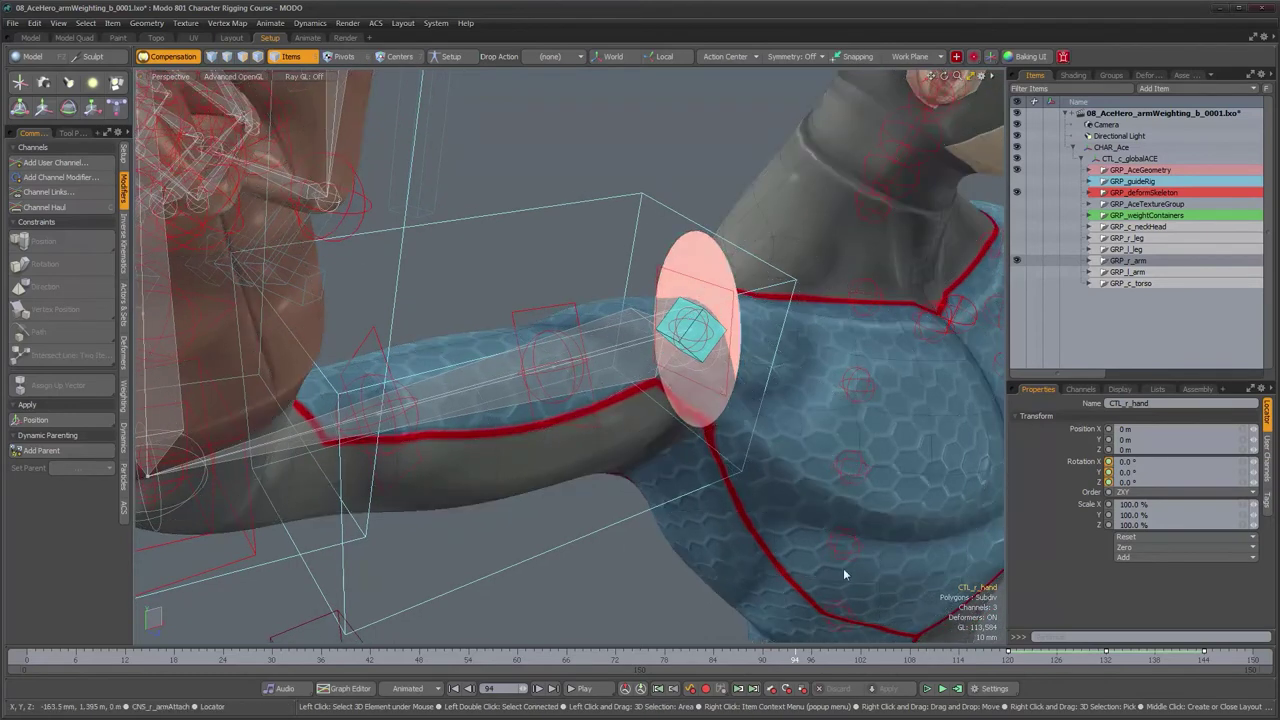
mouse_move(802, 660)
left_mouse_down()
mouse_move(746, 660)
mouse_move(787, 660)
left_mouse_up()
scroll(718, 290, "up", 4)
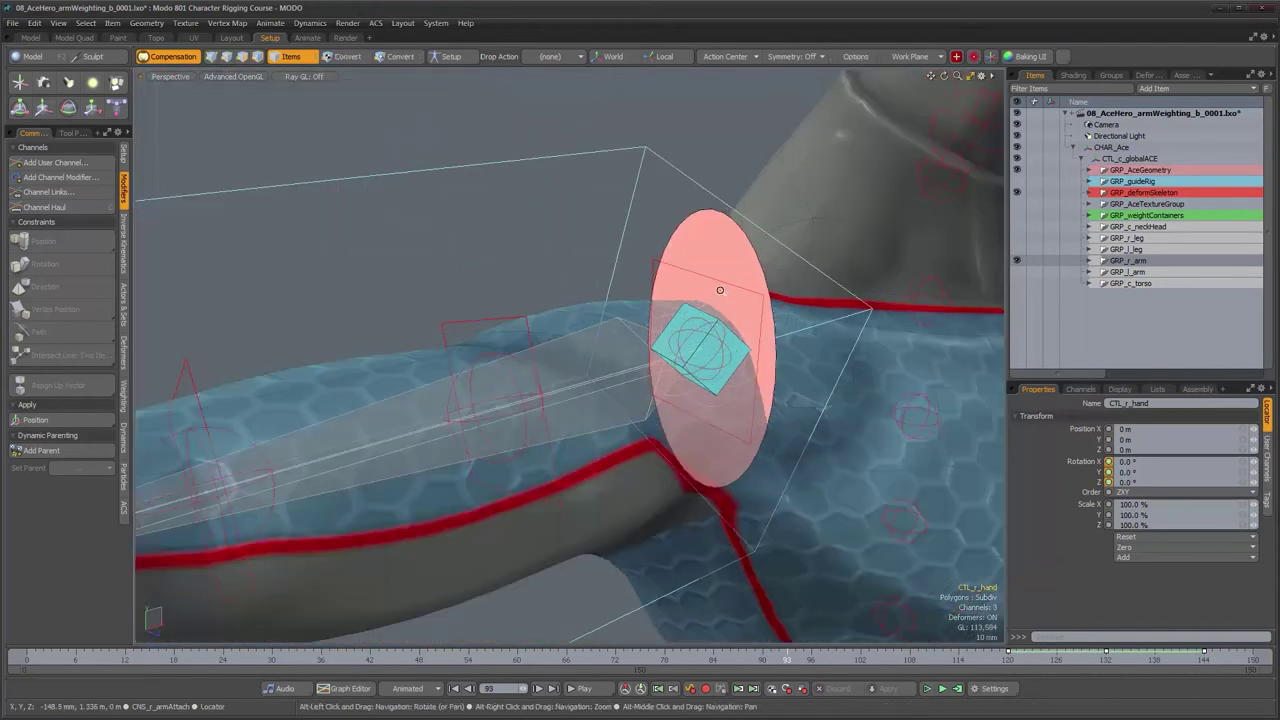
left_click_drag(706, 341, 752, 411, "alt")
scroll(707, 432, "up", 3)
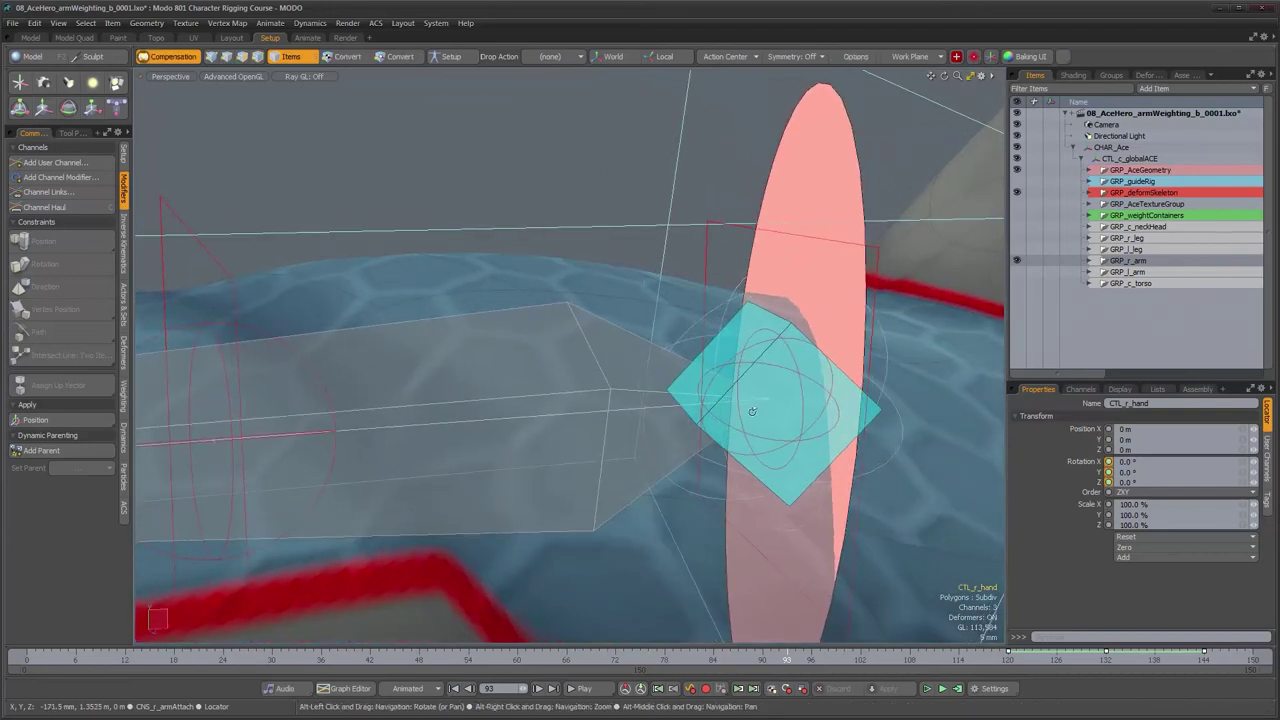
Step: Select the right upper arm deformer DEF_r_upperArm at the shoulder and examine its weight falloff from the back and front
left_click(716, 446)
scroll(716, 446, "down", 4)
left_click_drag(663, 466, 725, 550, "alt")
scroll(663, 437, "down", 4)
left_click_drag(616, 568, 635, 380, "alt")
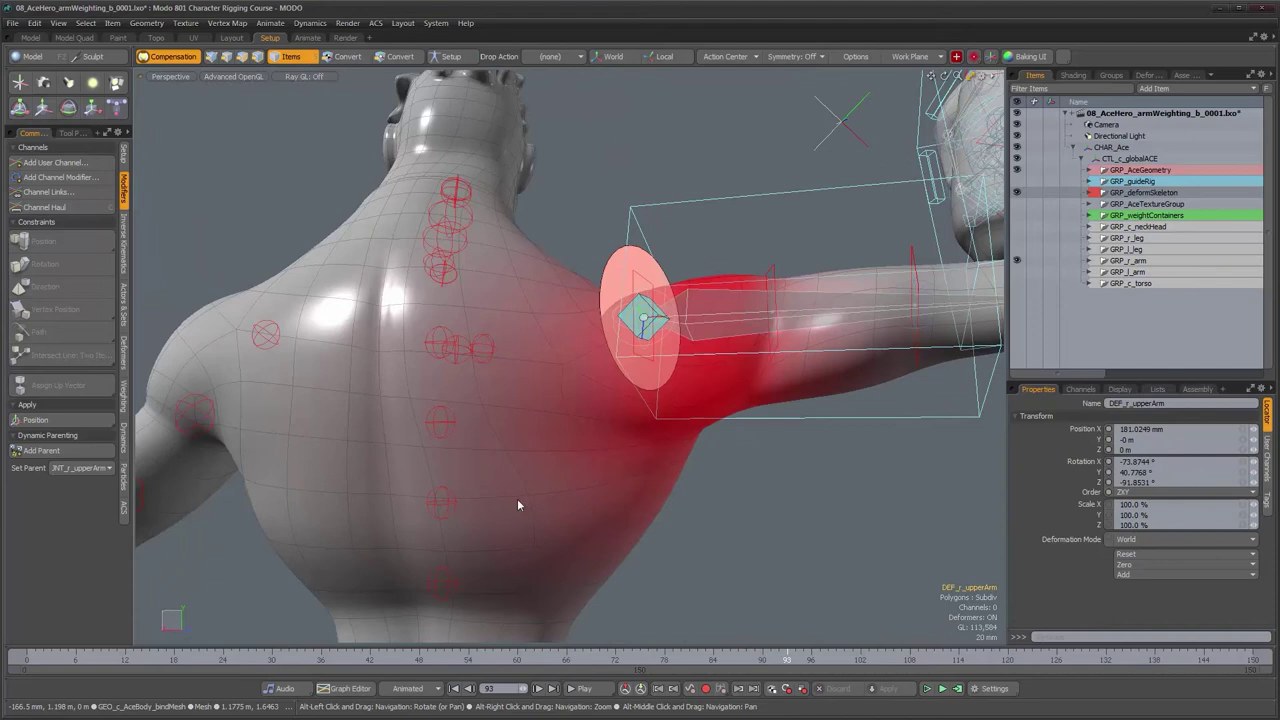
left_click_drag(755, 464, 550, 392, "alt")
scroll(535, 375, "up", 3)
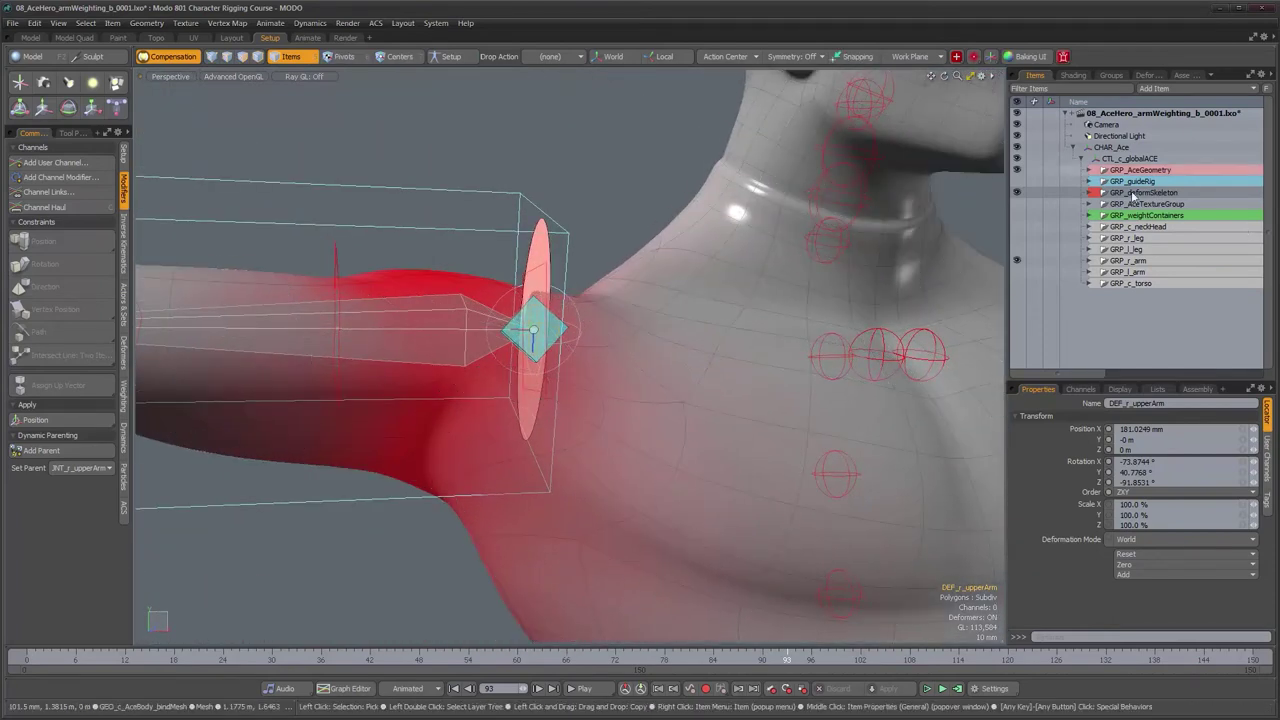
Step: Reveal DEF_r_upperArm in the item hierarchy, expand it and select the input items of its dynamic parent modifier
key("f")
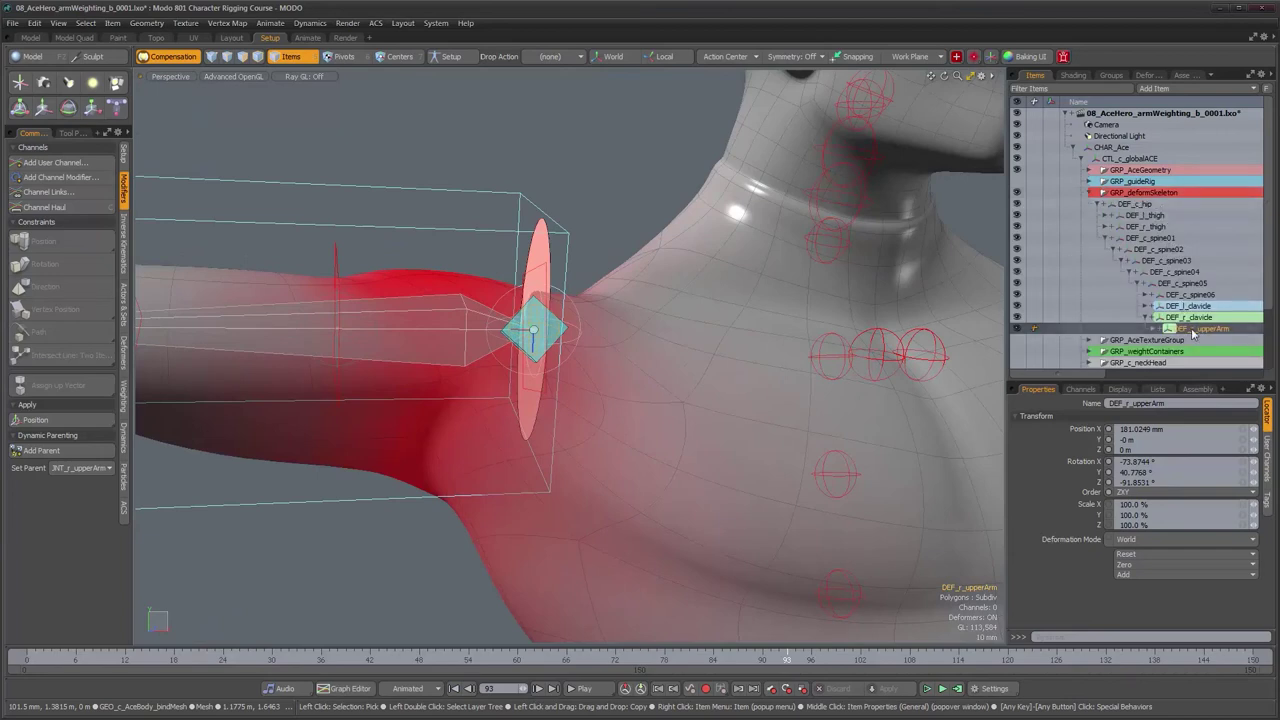
left_click_drag(581, 371, 650, 366, "alt")
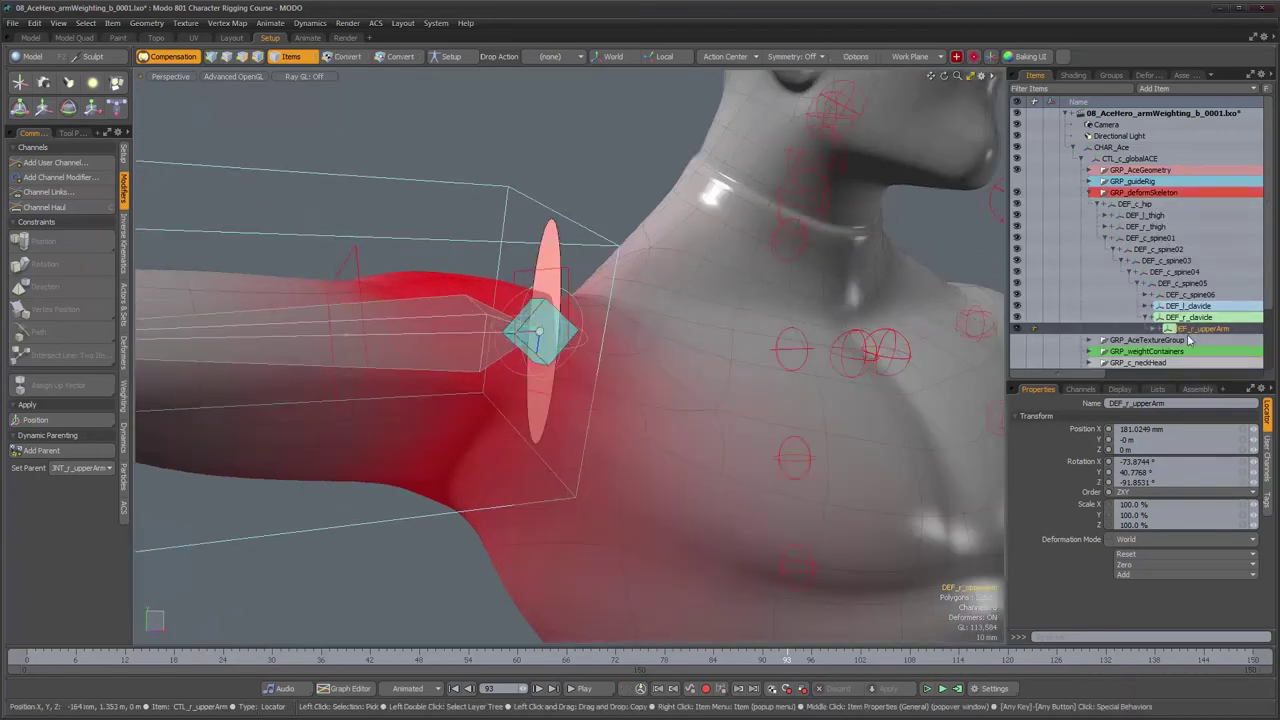
left_click(1153, 329)
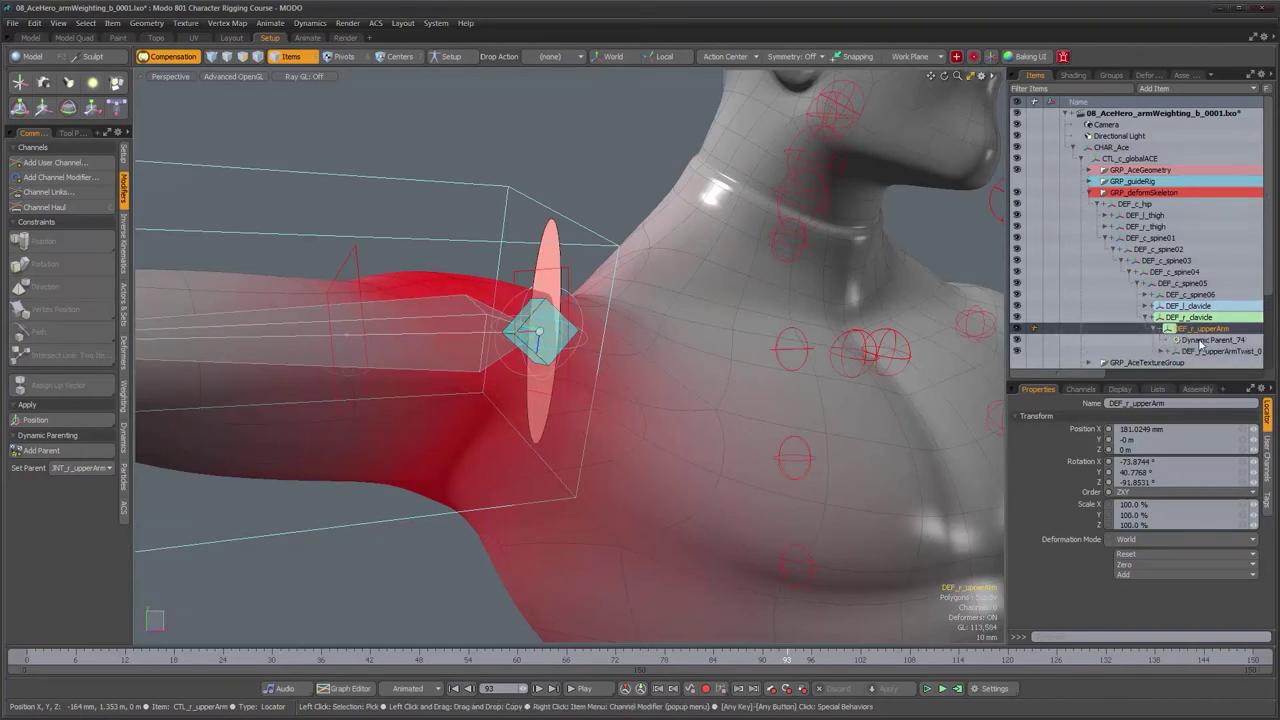
left_click(1200, 341)
right_click(1200, 343)
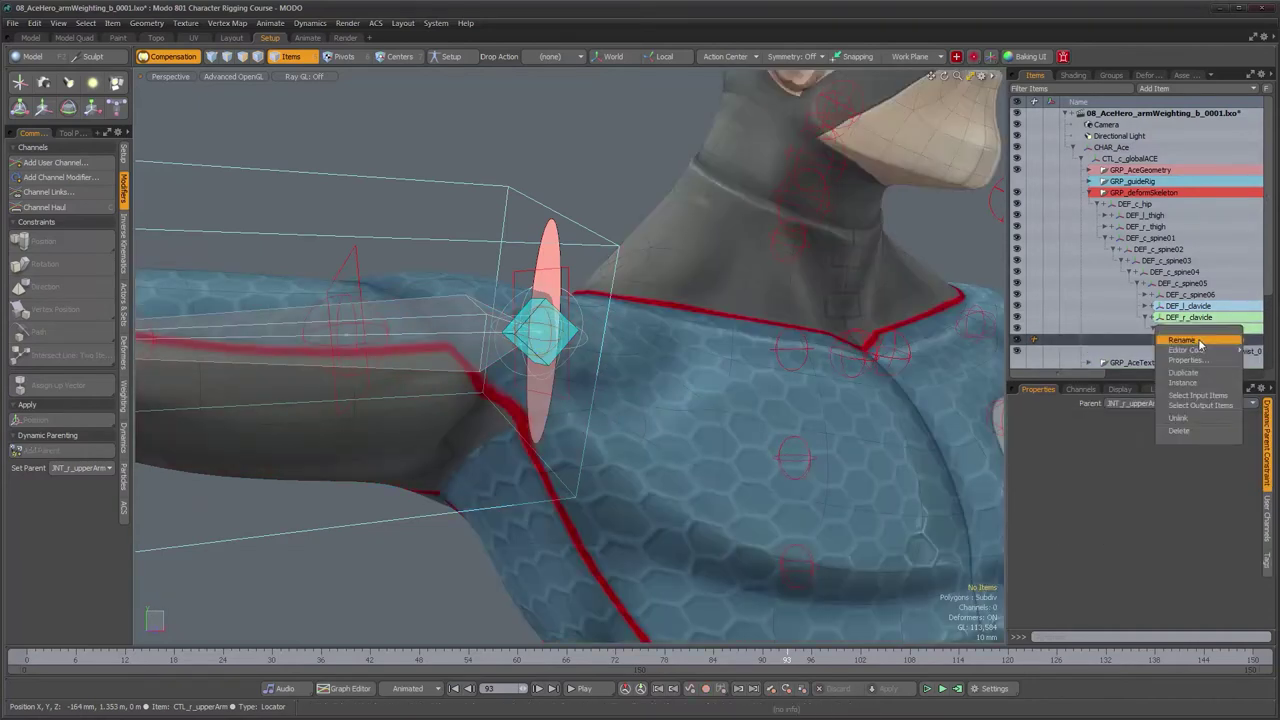
left_click(1190, 397)
Step: Examine the JNT_r_upperArm joint and the surrounding shoulder from several angles at frames 93 and 77
left_click_drag(528, 346, 640, 342, "alt")
right_click_drag(602, 344, 654, 351, "alt")
left_click_drag(654, 353, 598, 370, "alt")
right_click_drag(598, 370, 594, 368, "alt")
right_click_drag(618, 505, 603, 495, "alt")
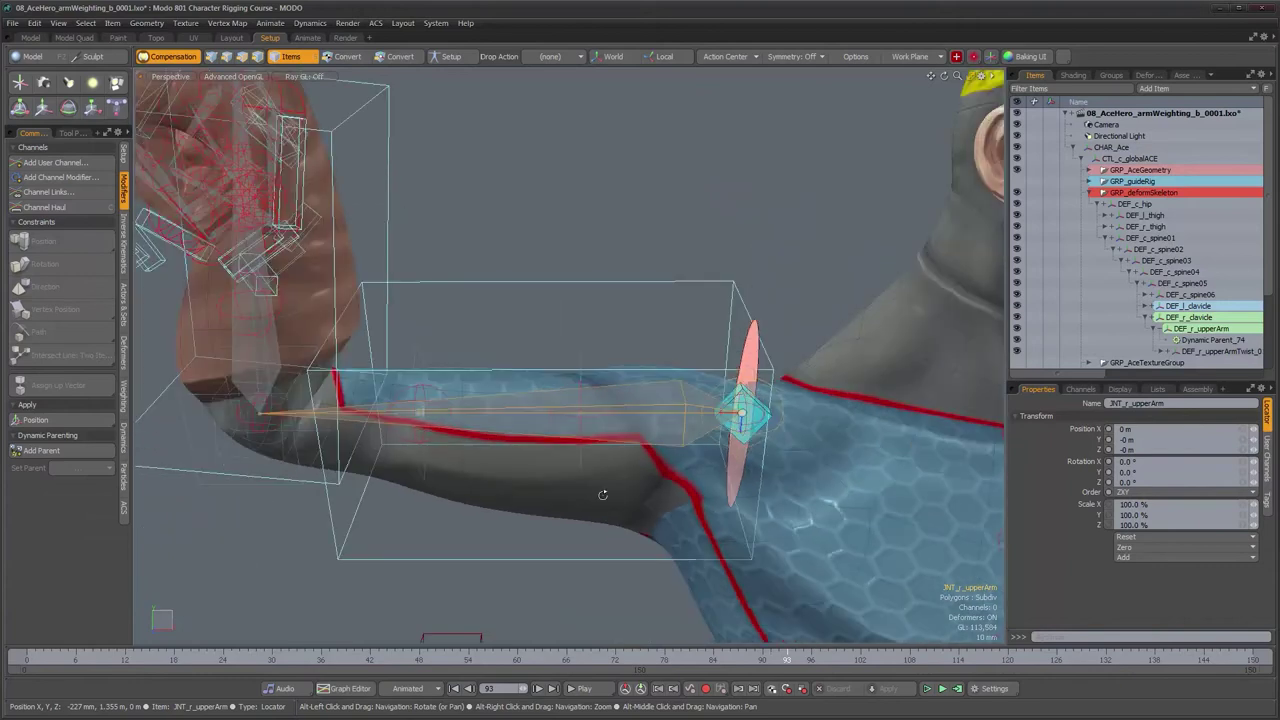
left_click_drag(603, 495, 611, 492, "alt")
left_click_drag(783, 658, 657, 659)
left_click_drag(727, 384, 778, 386, "alt")
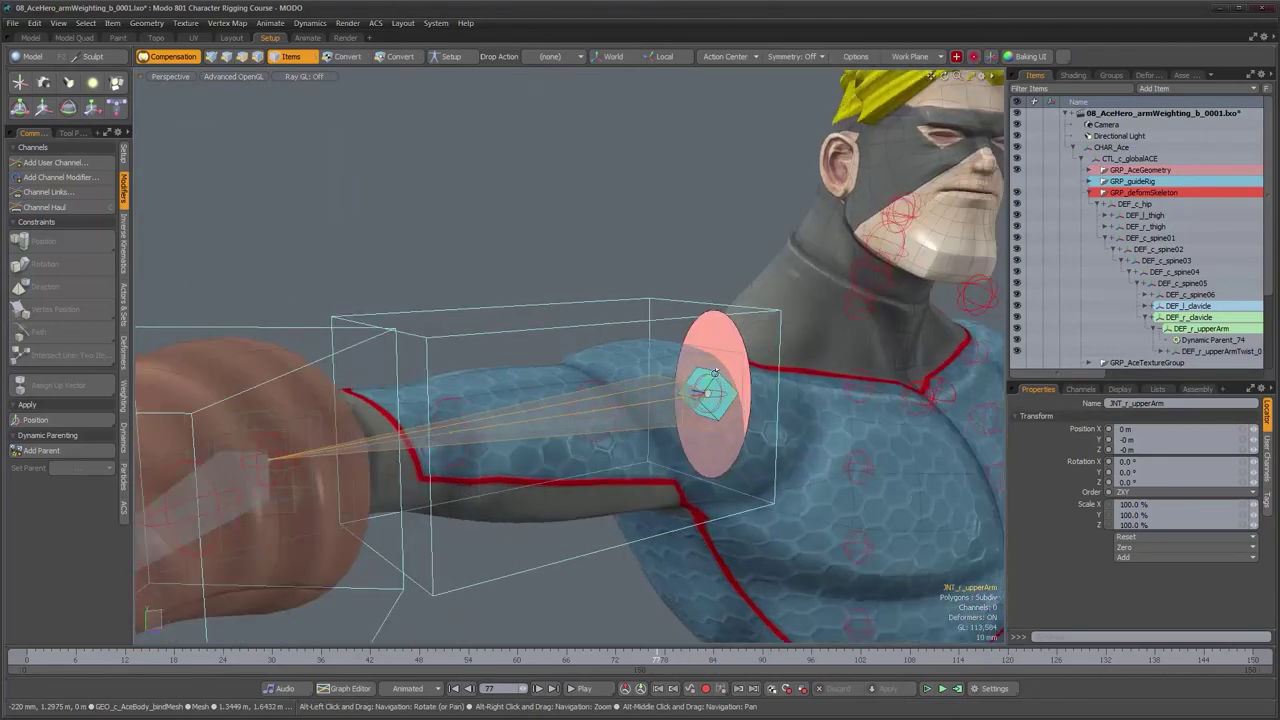
right_click_drag(778, 386, 800, 383, "alt")
left_click_drag(800, 383, 713, 368, "alt")
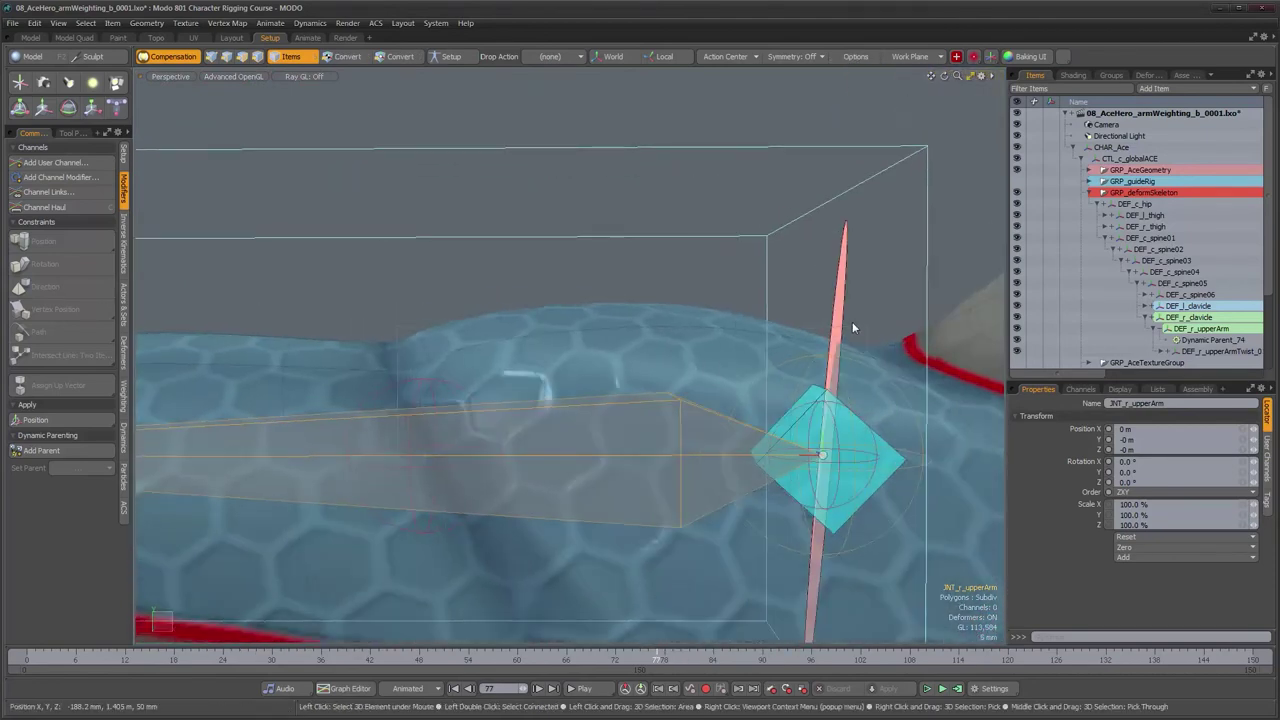
Step: Return to frame 0 and select the LOC_r_upperarmTwist_start locator at the right shoulder
mouse_move(786, 660)
left_mouse_down()
mouse_move(770, 660)
mouse_move(908, 659)
mouse_move(27, 659)
left_mouse_up()
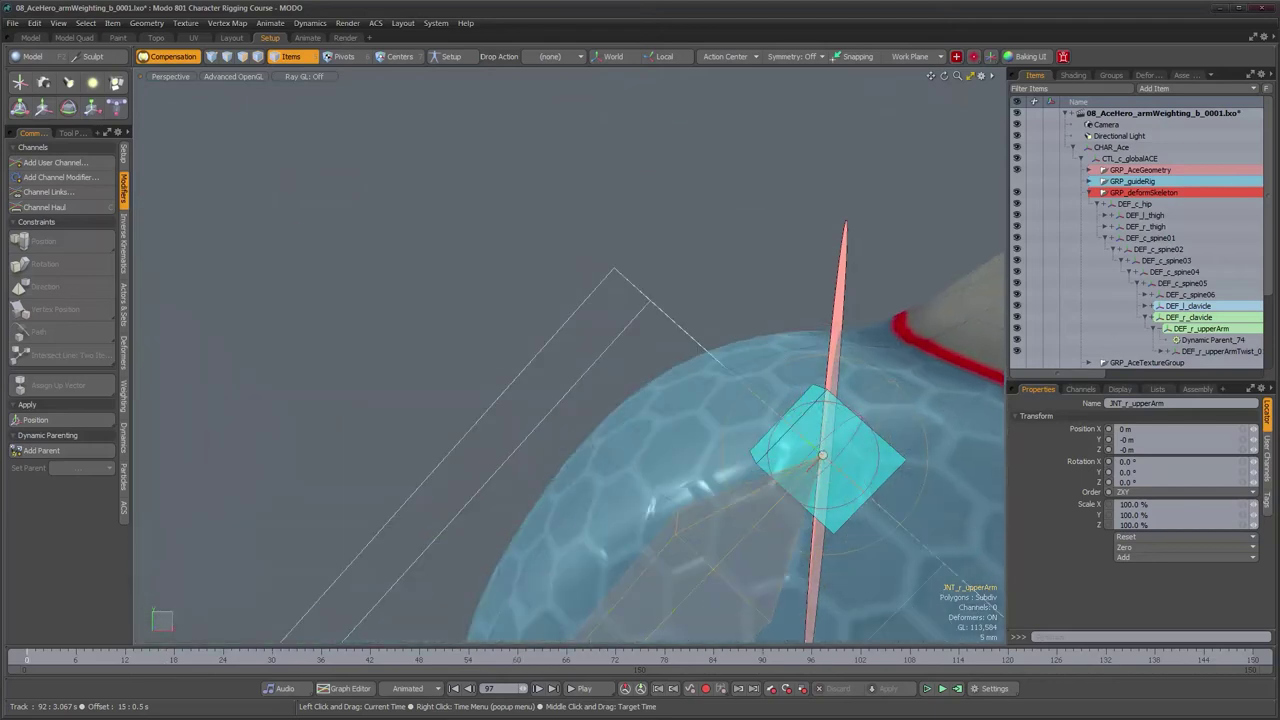
left_click_drag(718, 442, 671, 354, "alt")
left_click(677, 289)
left_click(673, 311)
scroll(637, 354, "up", 1)
scroll(671, 354, "up", 3)
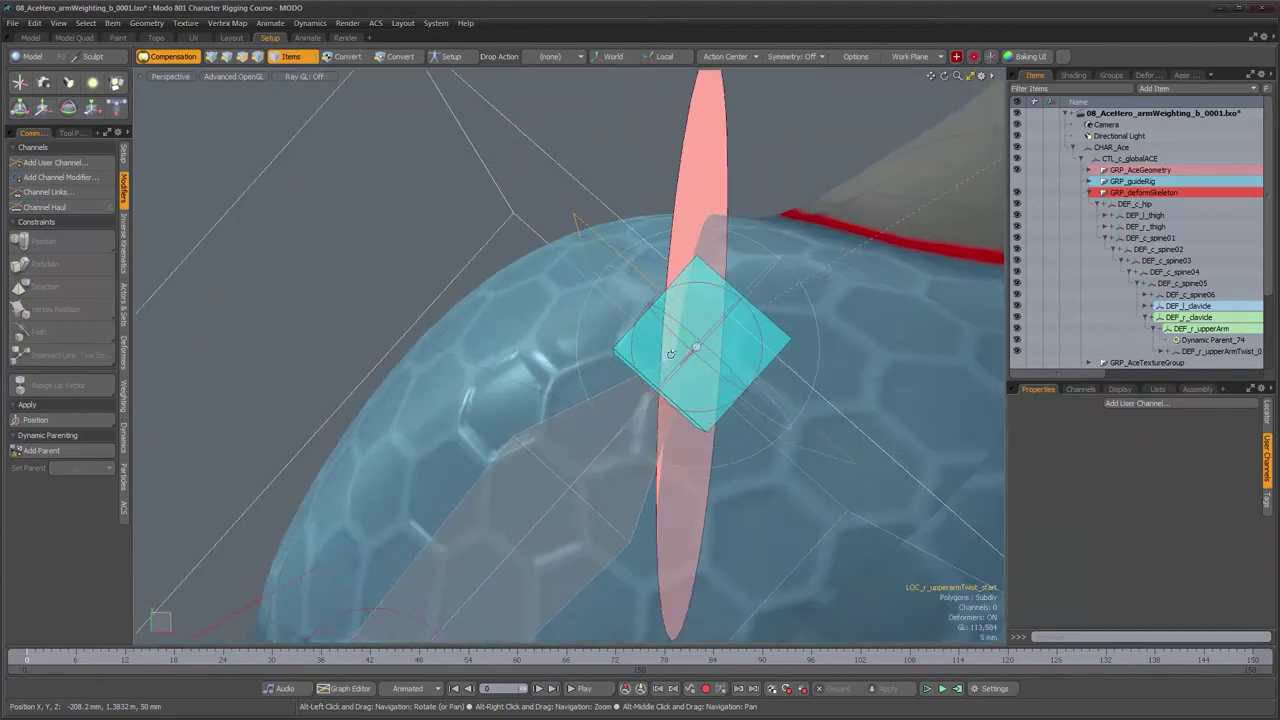
Step: Enter Setup mode and delete the dynamic parent modifier of the right upper arm deformer DEF_r_upperArm
left_click(453, 57)
left_click_drag(508, 238, 625, 291, "alt")
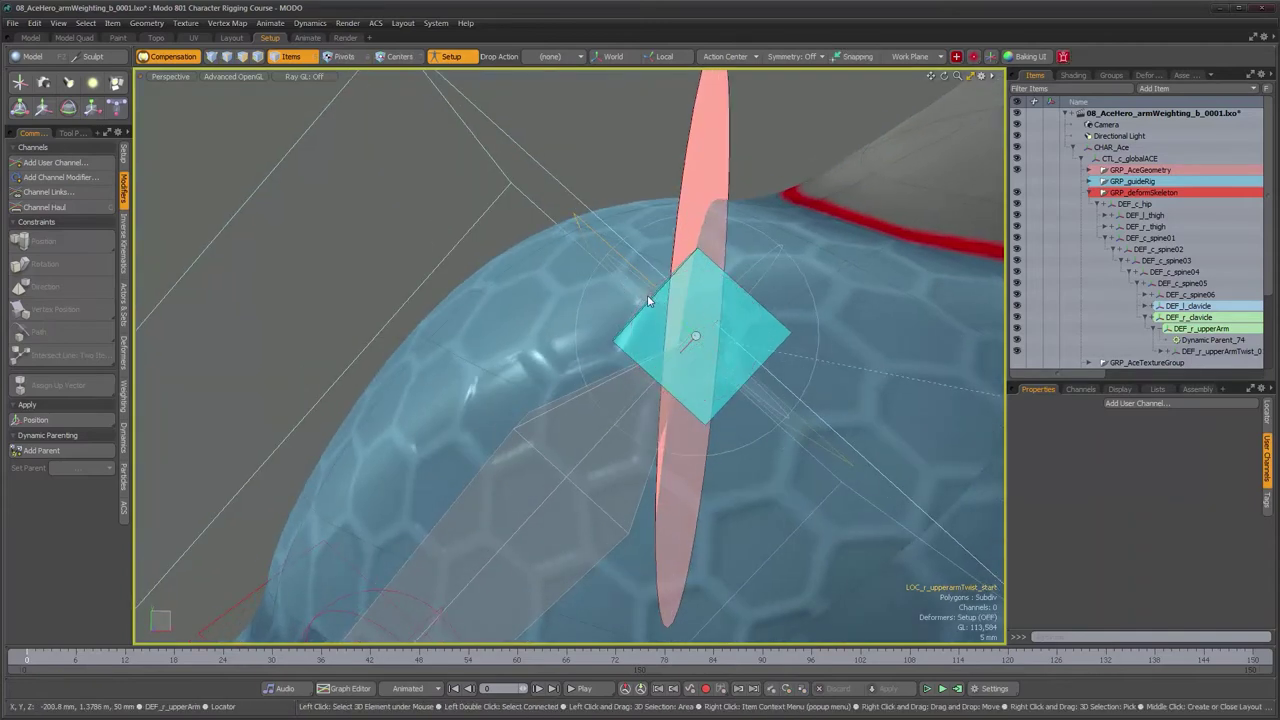
left_click(647, 294)
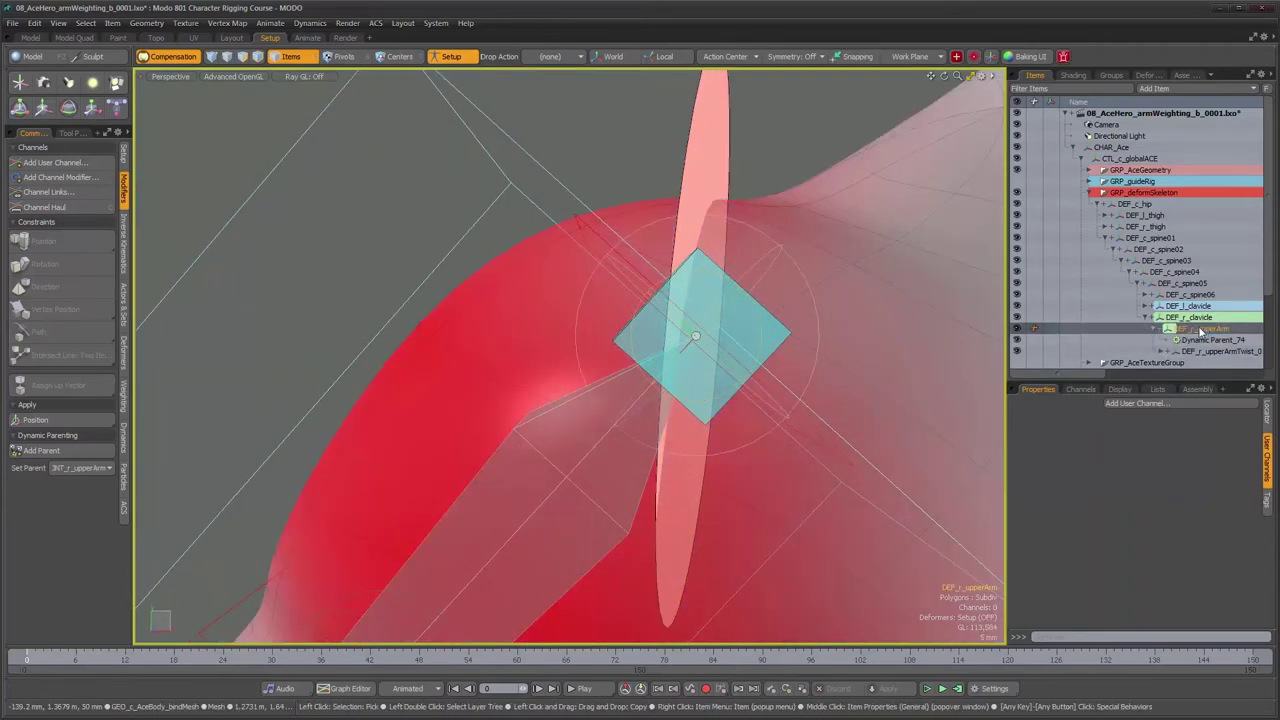
left_click(1222, 341)
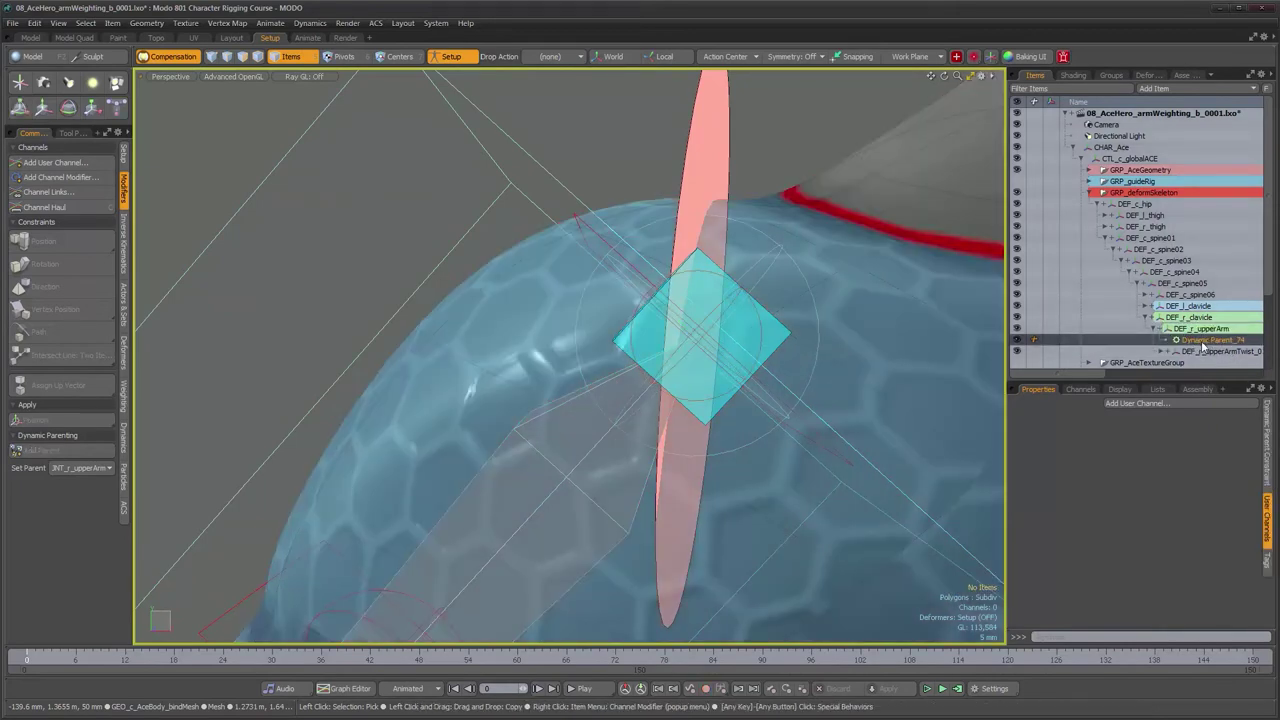
key("Delete")
Step: Dynamically parent DEF_r_upperArm to the LOC_r_upperarmTwist_start locator and leave Setup mode
left_click(1196, 332)
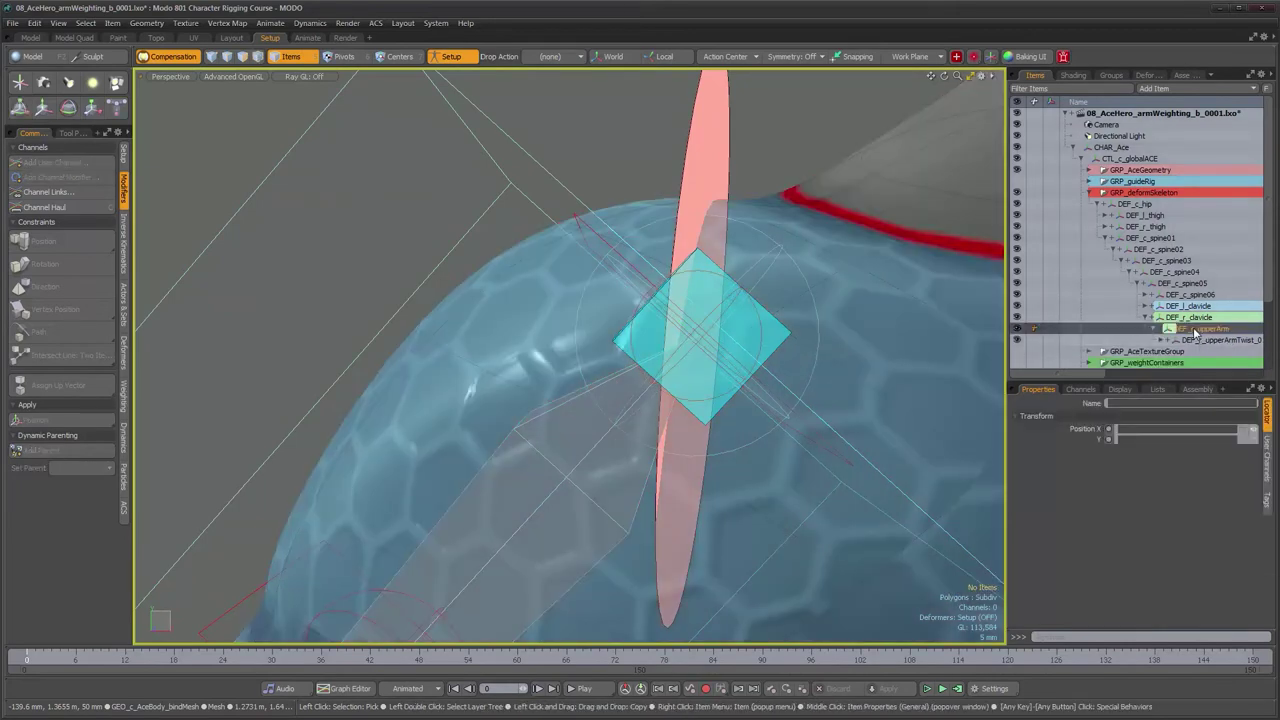
mouse_move(666, 214)
left_mouse_down("alt")
mouse_move(635, 237)
mouse_move(651, 214)
mouse_move(571, 239)
left_mouse_up("alt")
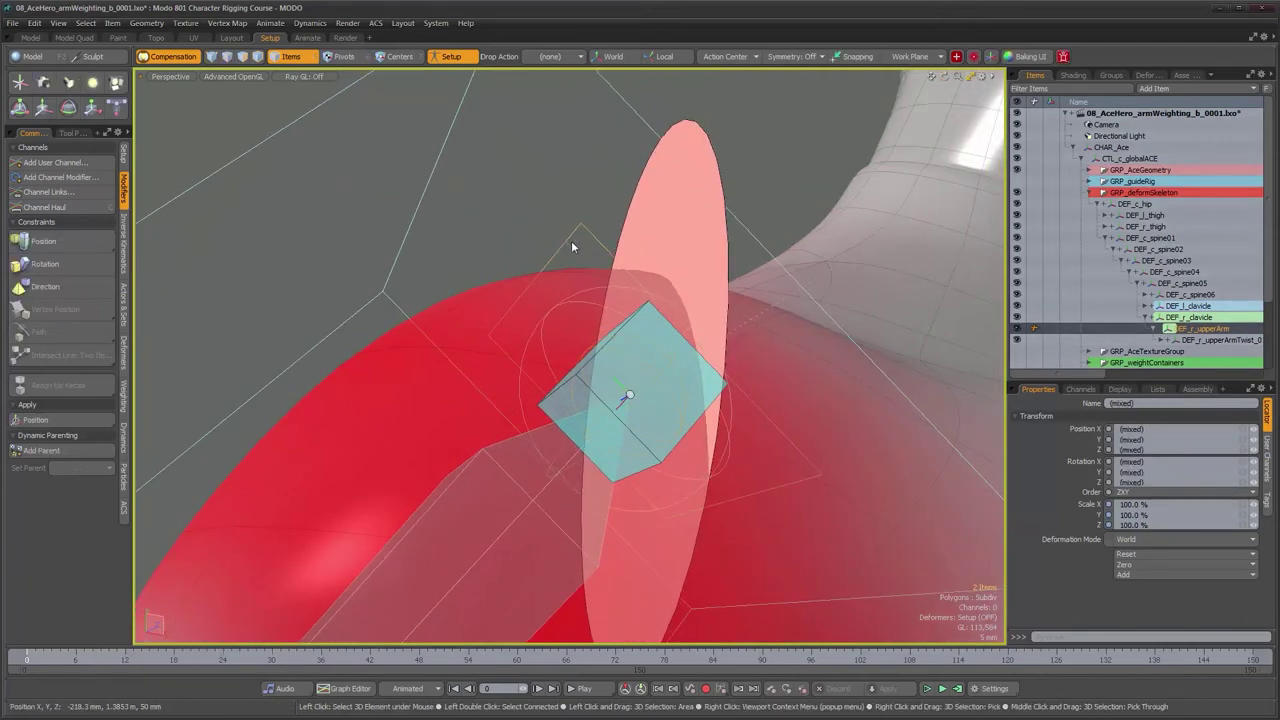
left_click(82, 454)
scroll(645, 369, "down", 8)
left_click_drag(672, 372, 577, 381, "alt")
scroll(638, 363, "down", 3)
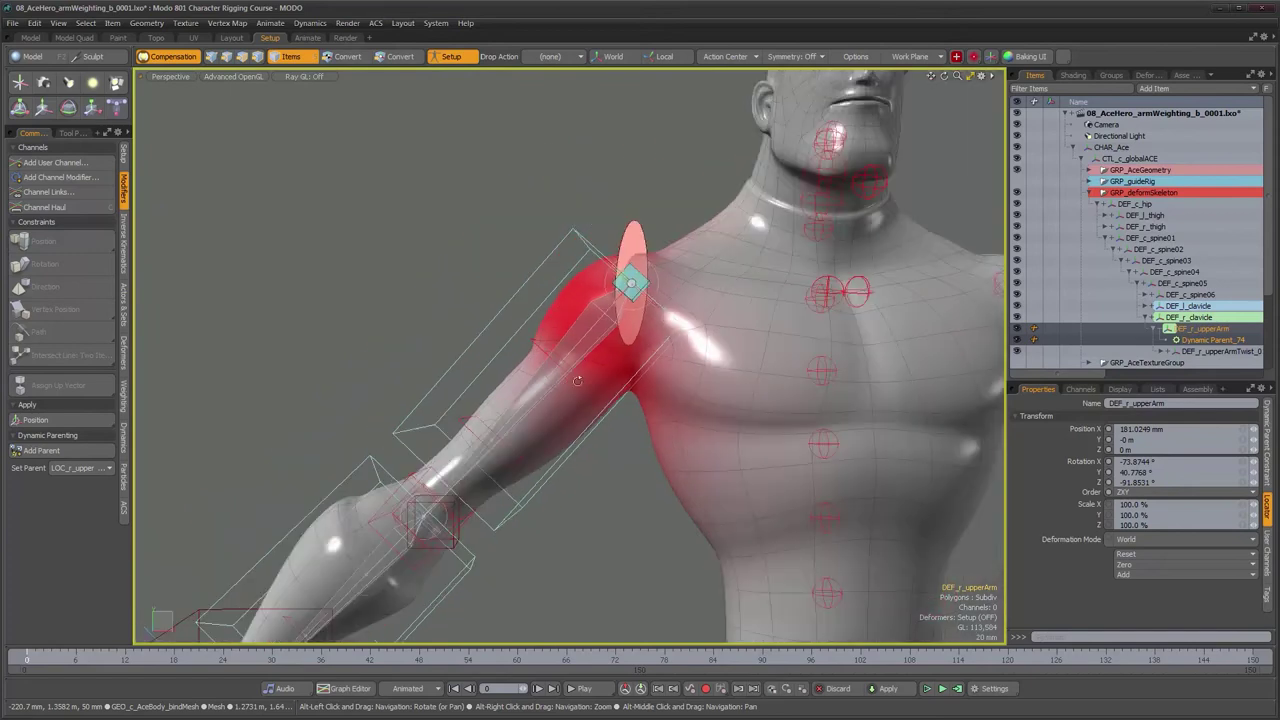
left_click(448, 63)
left_click(542, 218)
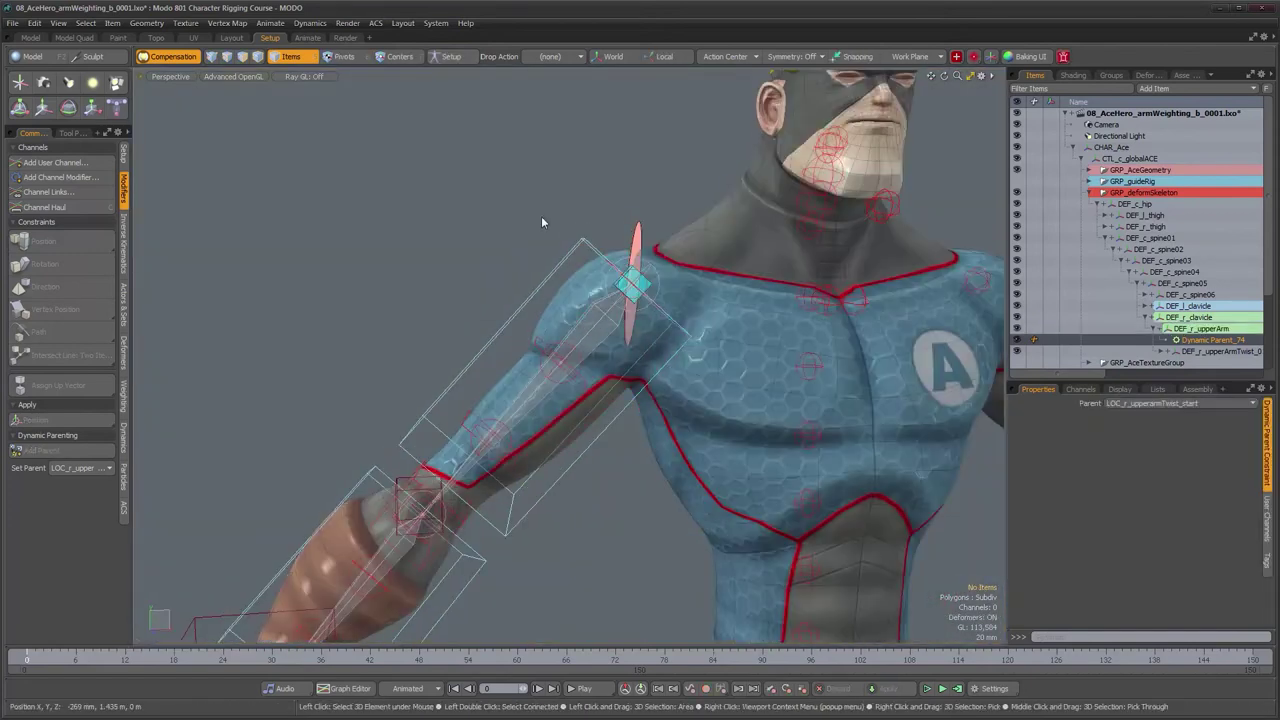
Step: Scrub the arm animation and examine the right shoulder and armpit deformation at frames 97 and 100 from several angles
left_click_drag(27, 660, 362, 660)
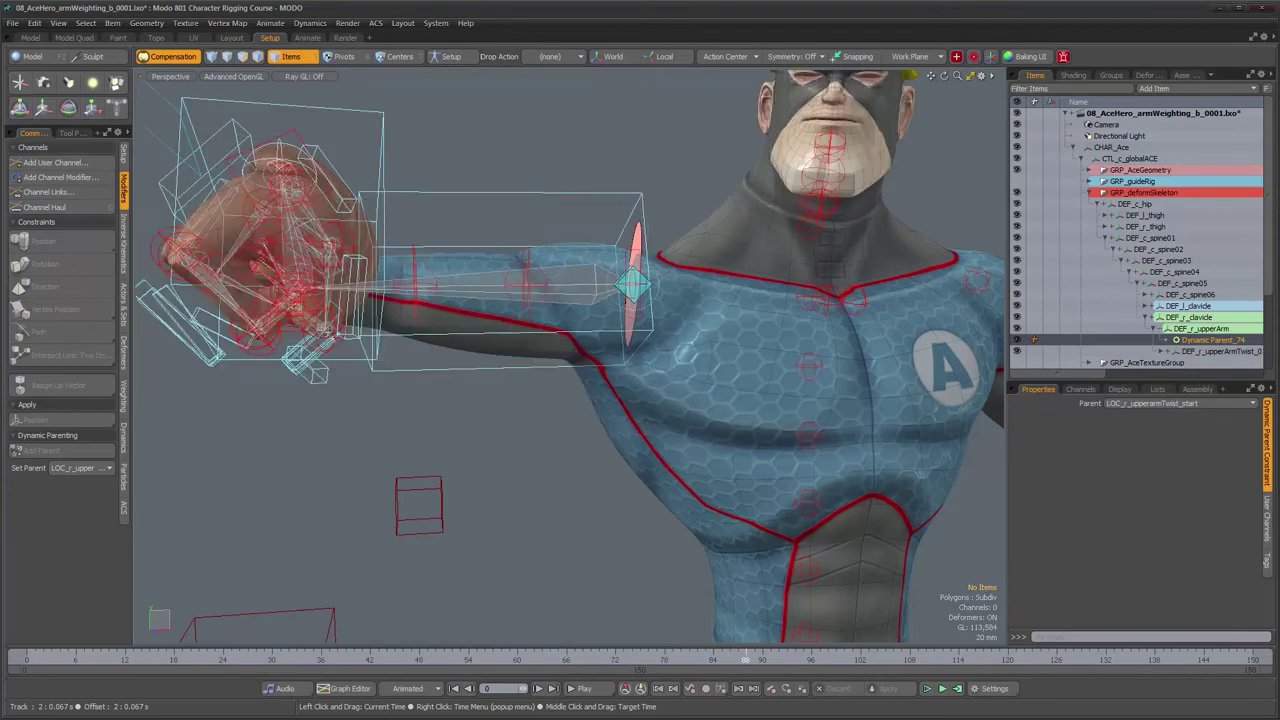
left_click_drag(713, 660, 820, 660)
scroll(608, 290, "up", 5)
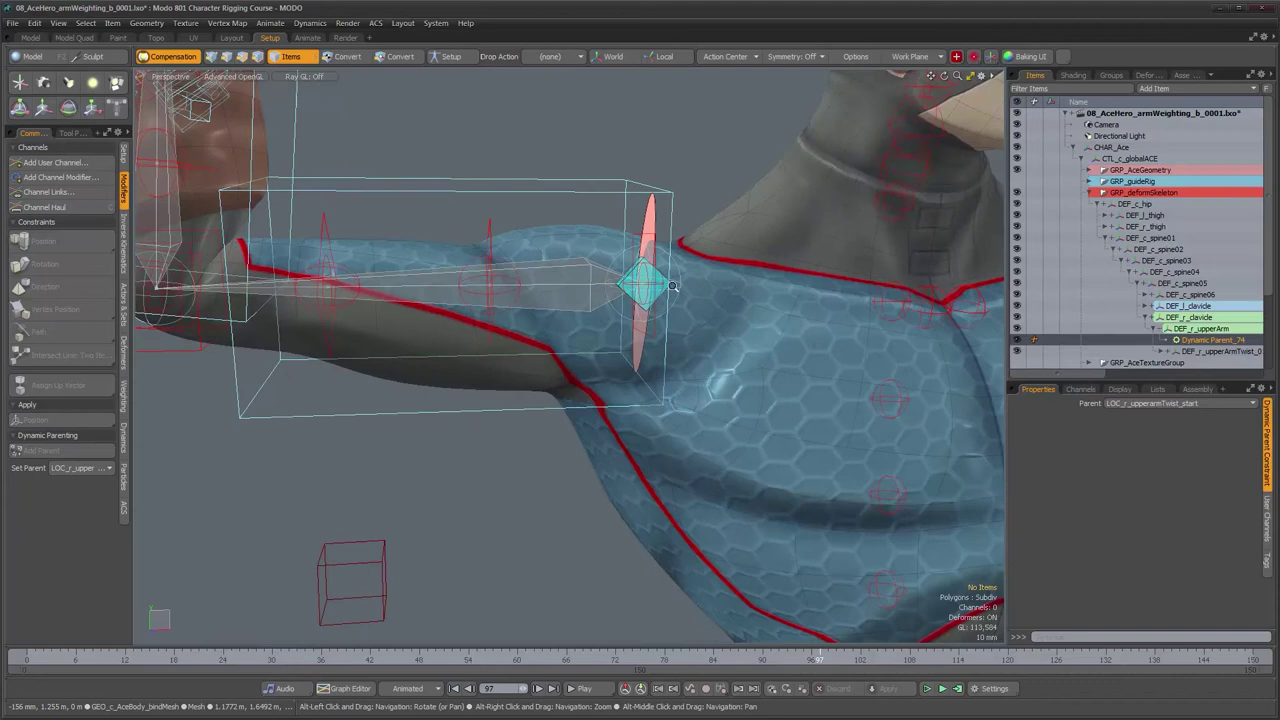
left_click_drag(535, 312, 383, 397, "alt")
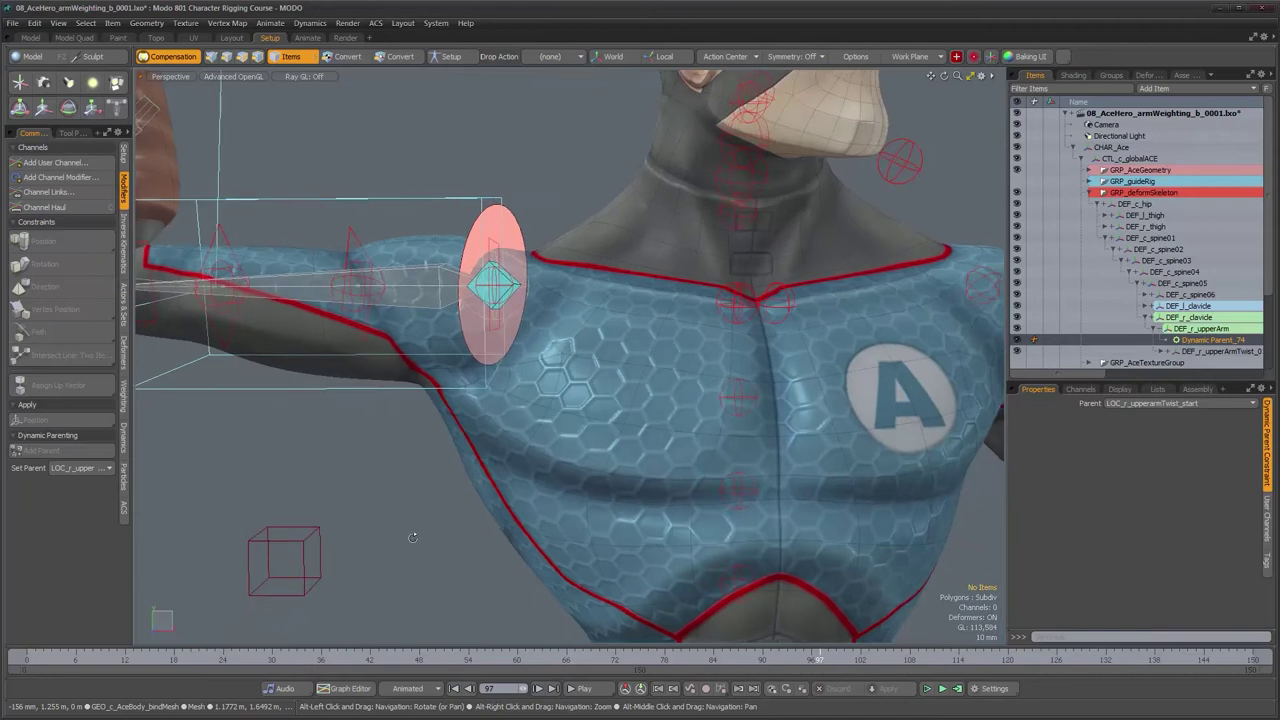
mouse_move(825, 660)
left_mouse_down()
mouse_move(958, 660)
mouse_move(770, 660)
mouse_move(844, 660)
left_mouse_up()
left_click_drag(396, 264, 525, 286, "alt")
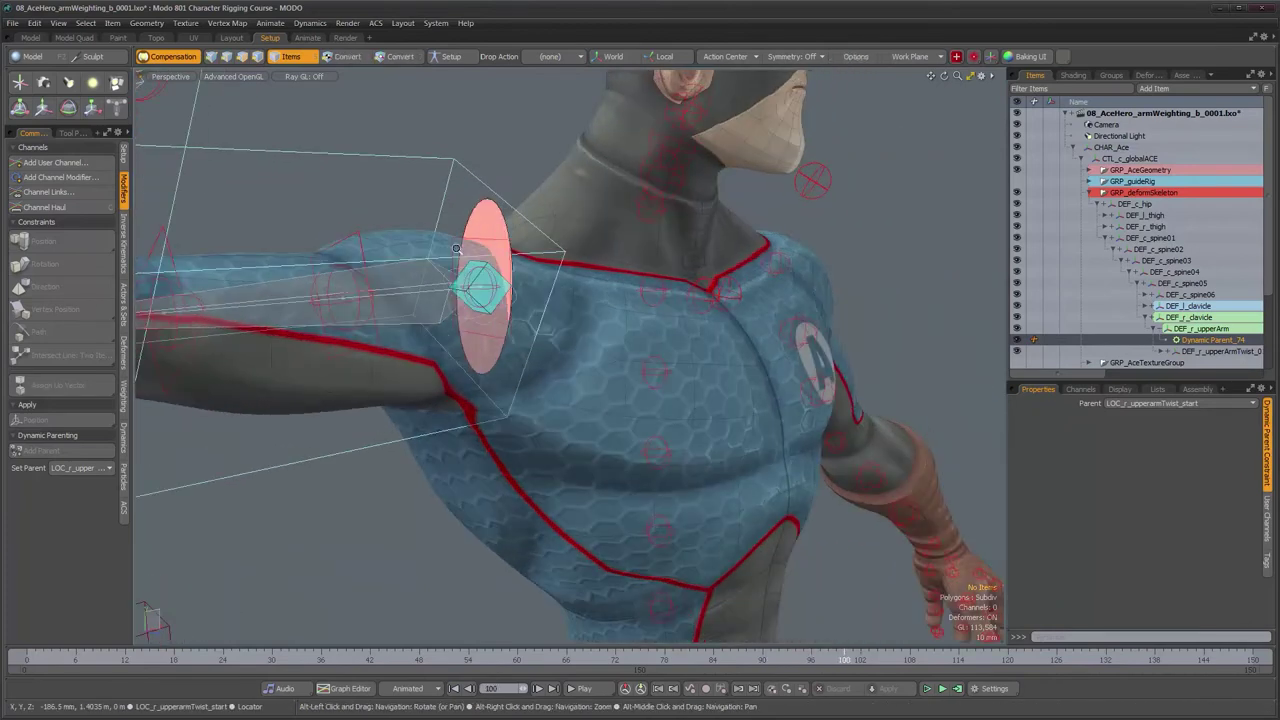
right_click_drag(456, 249, 470, 226, "alt")
left_click_drag(470, 225, 469, 241, "alt")
left_click_drag(495, 328, 489, 243, "alt")
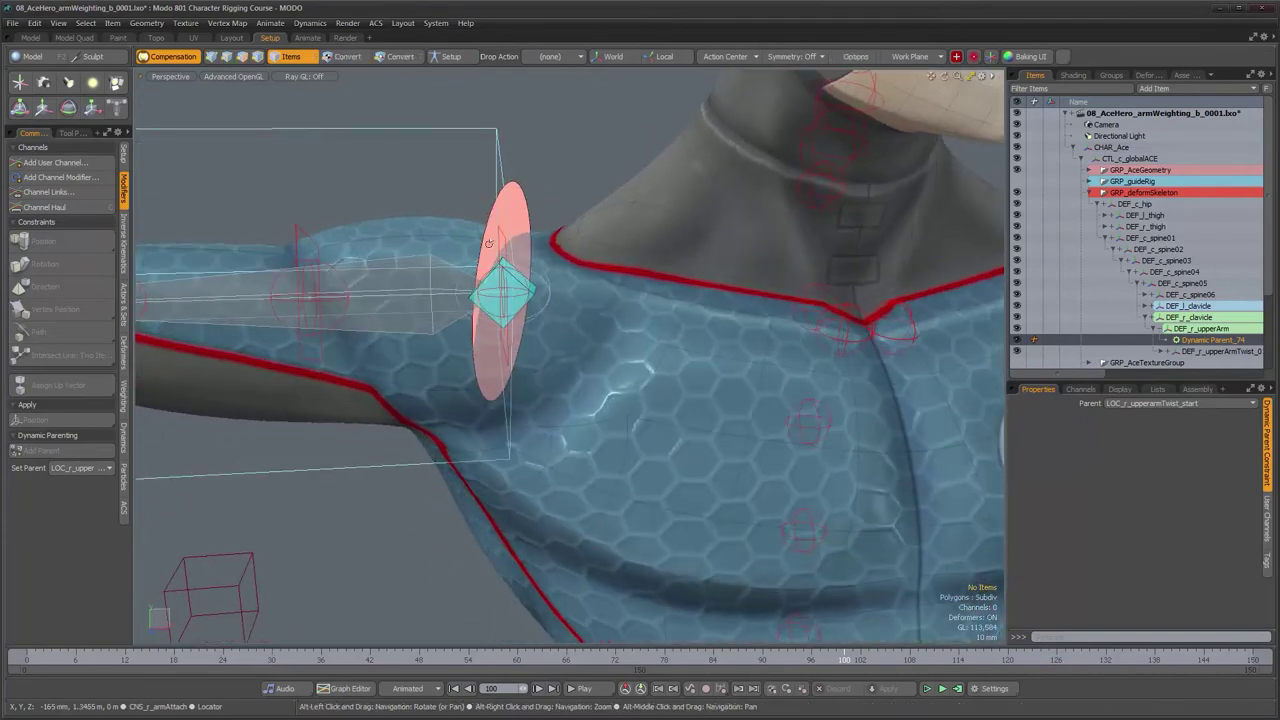
right_click_drag(530, 390, 485, 450, "alt")
left_click_drag(510, 450, 456, 460, "alt")
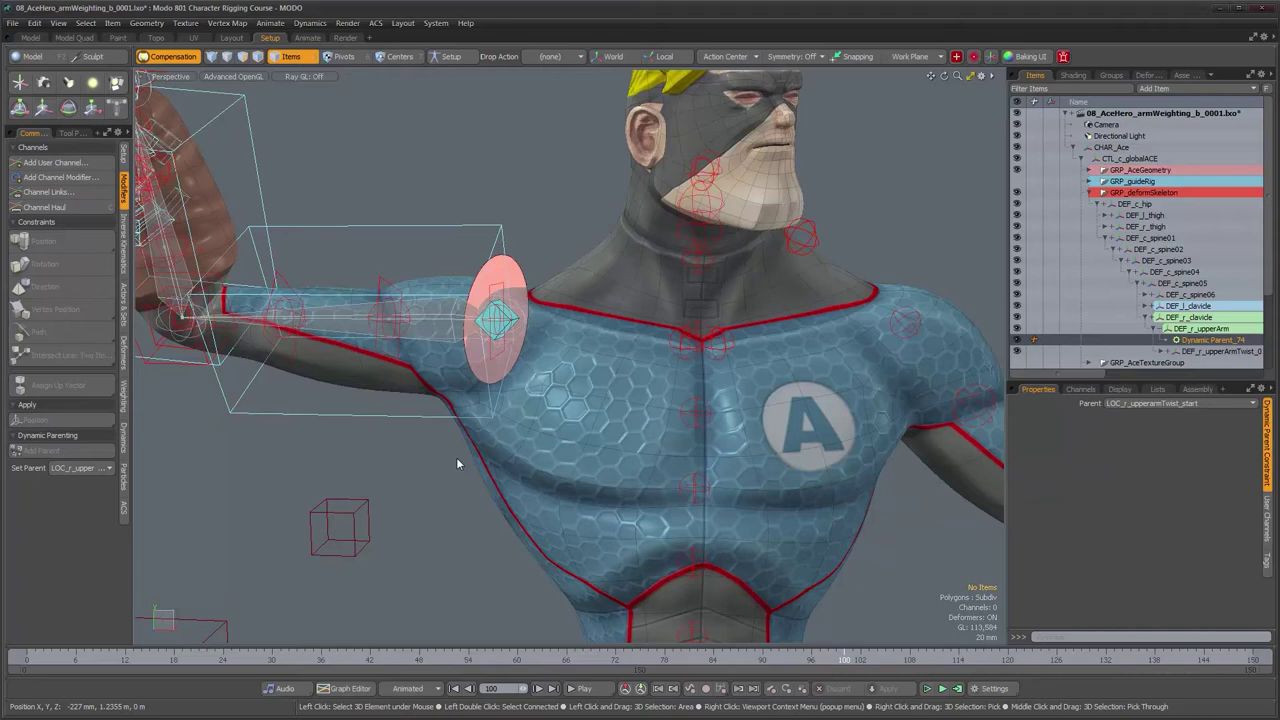
Step: Review the whole right arm at frame 100 in wider views, scrub further along the timeline and recheck the arm at frame 0
left_click_drag(487, 450, 508, 432, "alt")
right_click_drag(508, 432, 462, 375, "alt")
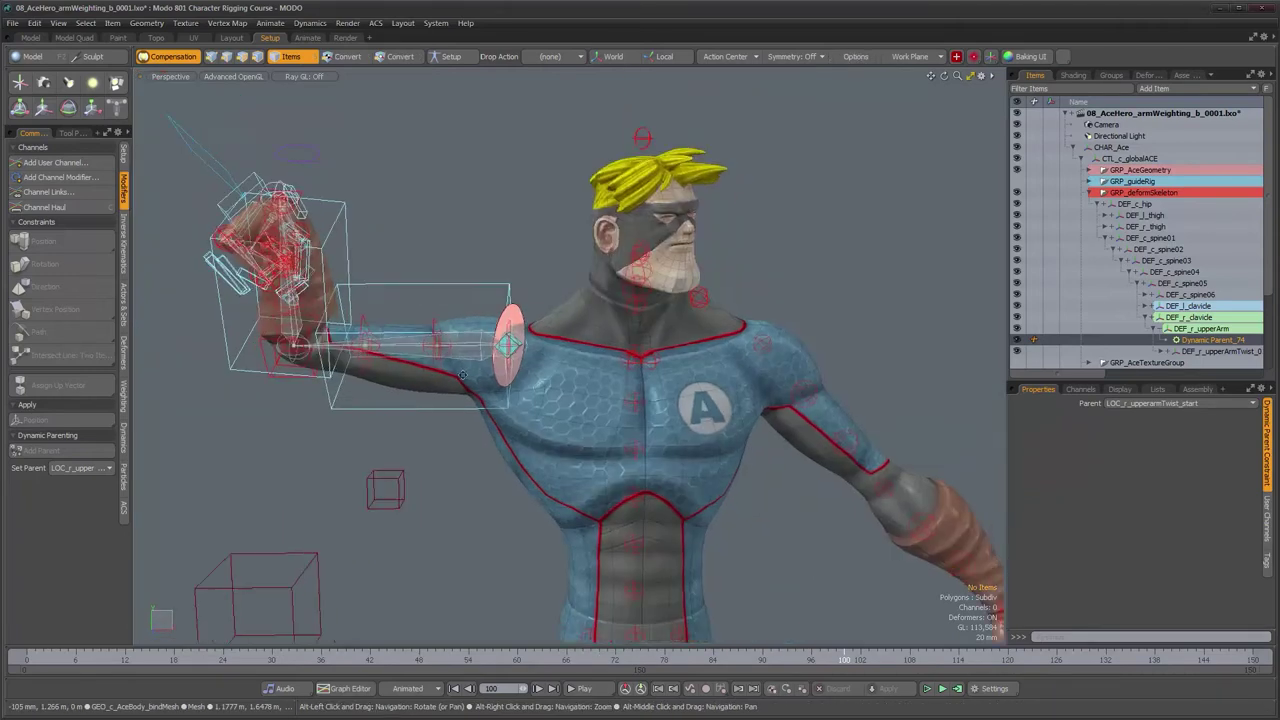
middle_click_drag(462, 375, 380, 295, "alt")
left_click_drag(380, 295, 449, 374, "alt")
middle_click_drag(306, 361, 397, 404, "alt")
mouse_move(397, 404)
left_mouse_down("alt")
mouse_move(530, 420)
mouse_move(414, 420)
left_mouse_up("alt")
right_click_drag(414, 420, 436, 412, "alt")
middle_click_drag(436, 412, 507, 470, "alt")
left_click_drag(507, 470, 519, 465, "alt")
right_click_drag(519, 465, 543, 461, "alt")
left_click_drag(845, 660, 991, 660)
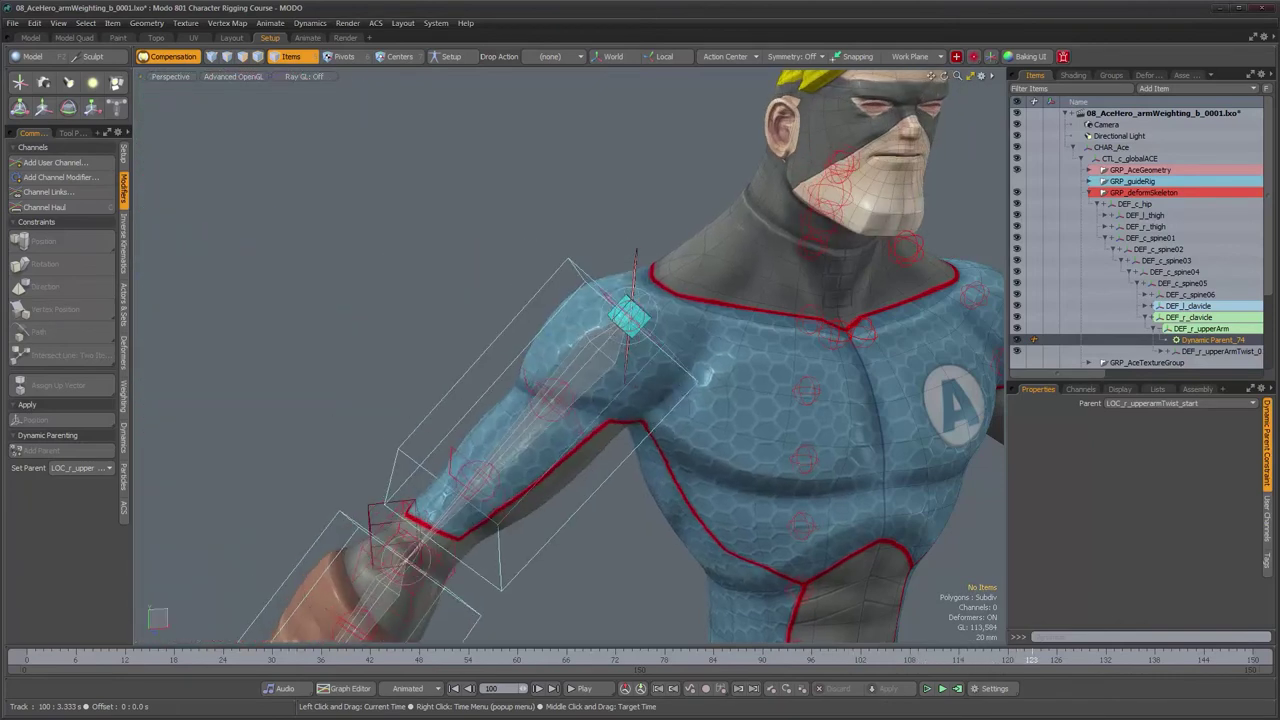
left_click_drag(1081, 660, 27, 660)
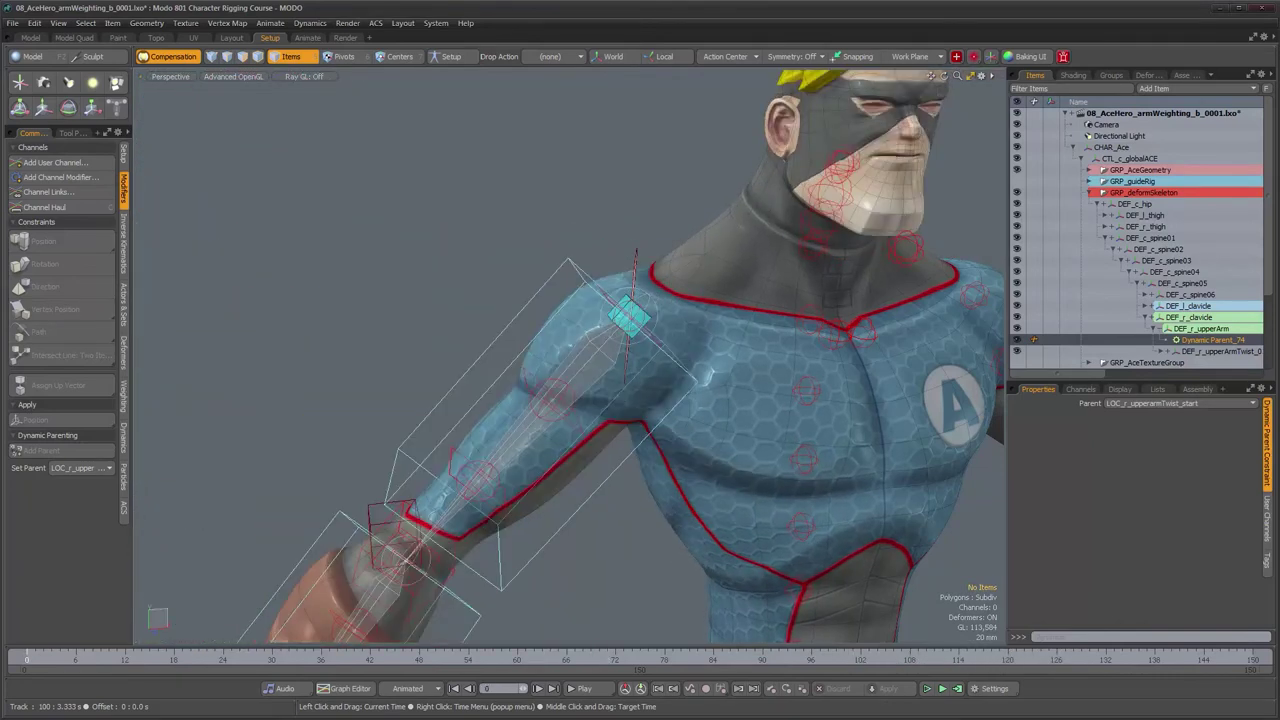
left_click_drag(557, 415, 656, 405, "alt")
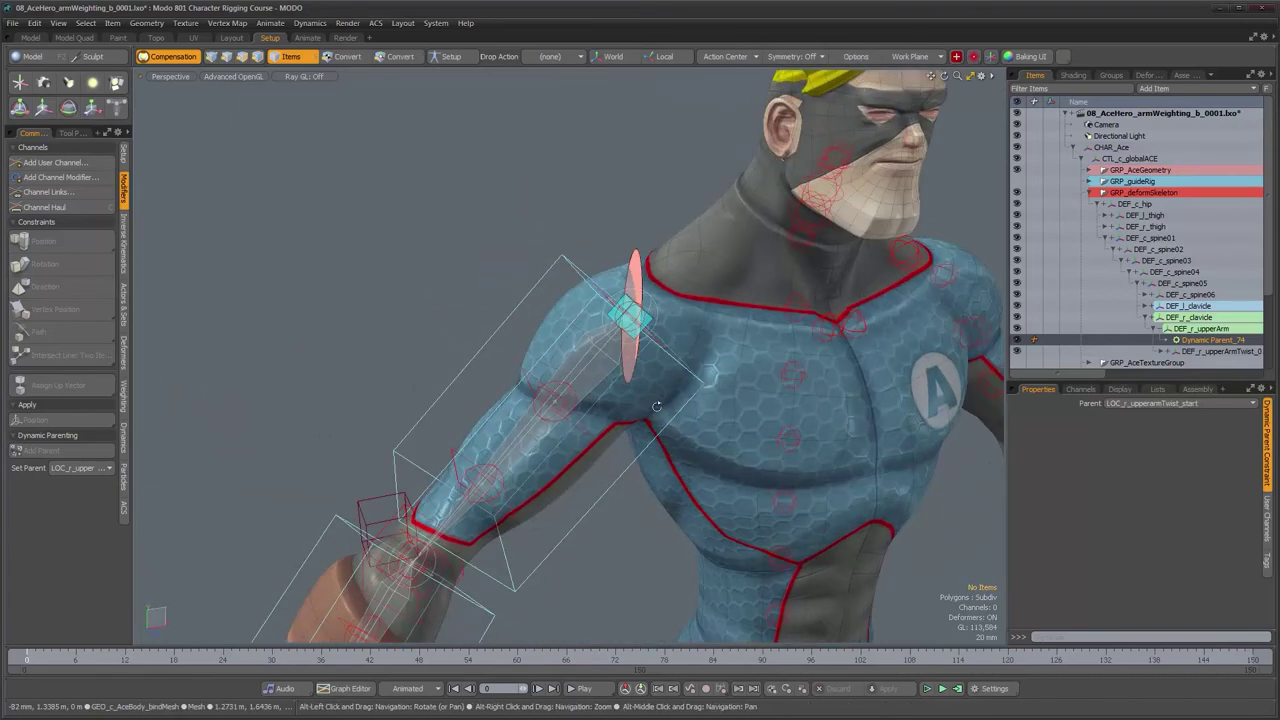
middle_click_drag(733, 443, 706, 360, "alt")
left_click_drag(706, 360, 641, 394, "alt")
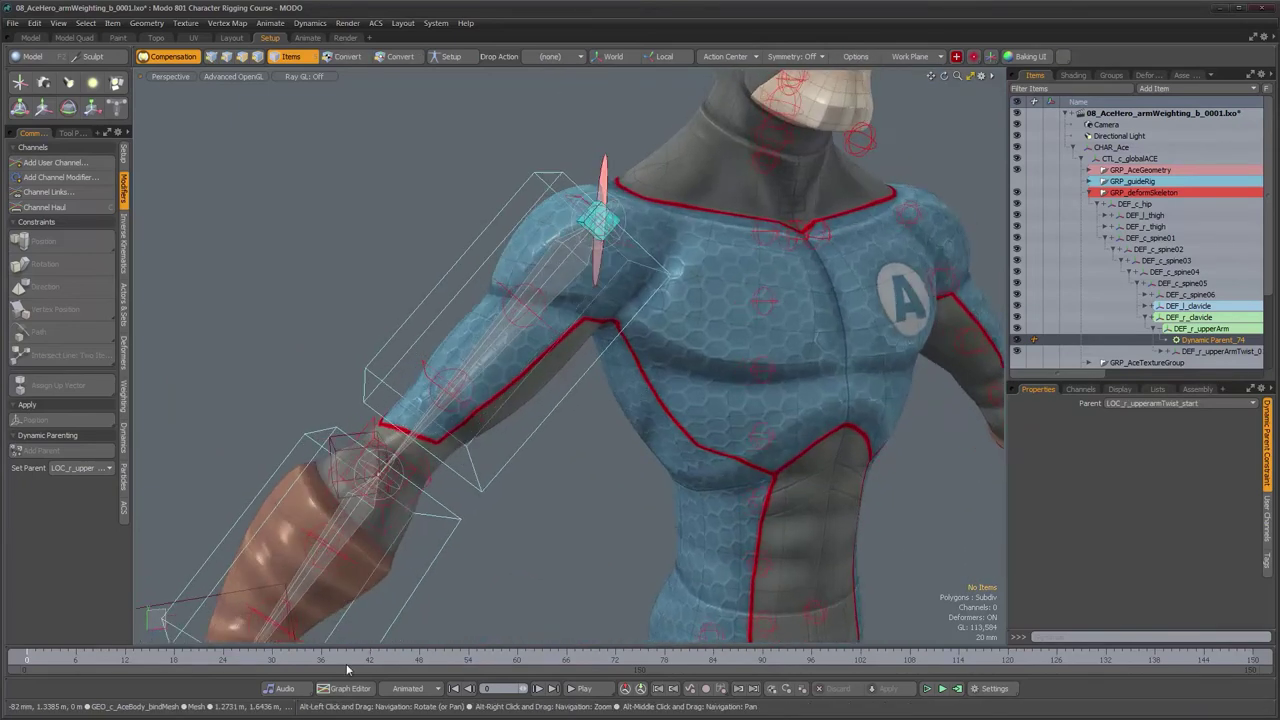
mouse_move(27, 659)
left_mouse_down()
mouse_move(246, 659)
mouse_move(27, 659)
left_mouse_up()
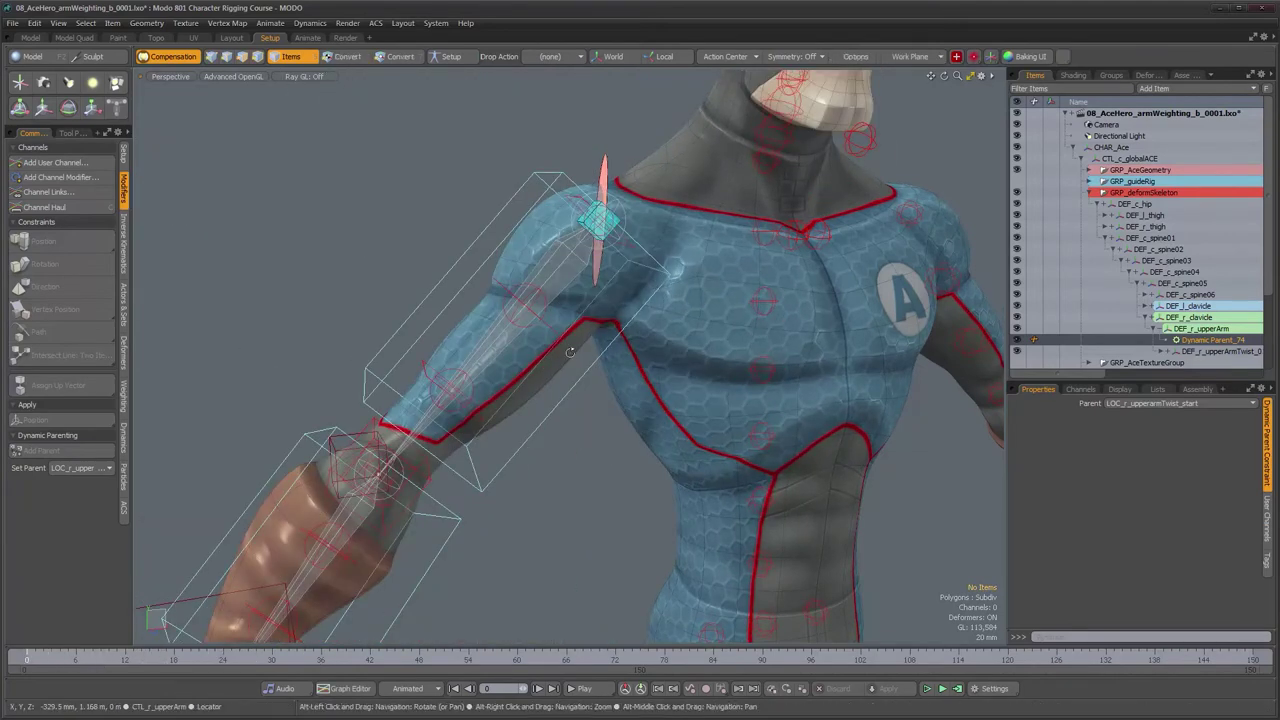
Step: Turn to the character's left arm and make the GRP_l_arm group visible
middle_click_drag(570, 352, 498, 450, "alt")
left_click_drag(731, 458, 660, 318, "alt")
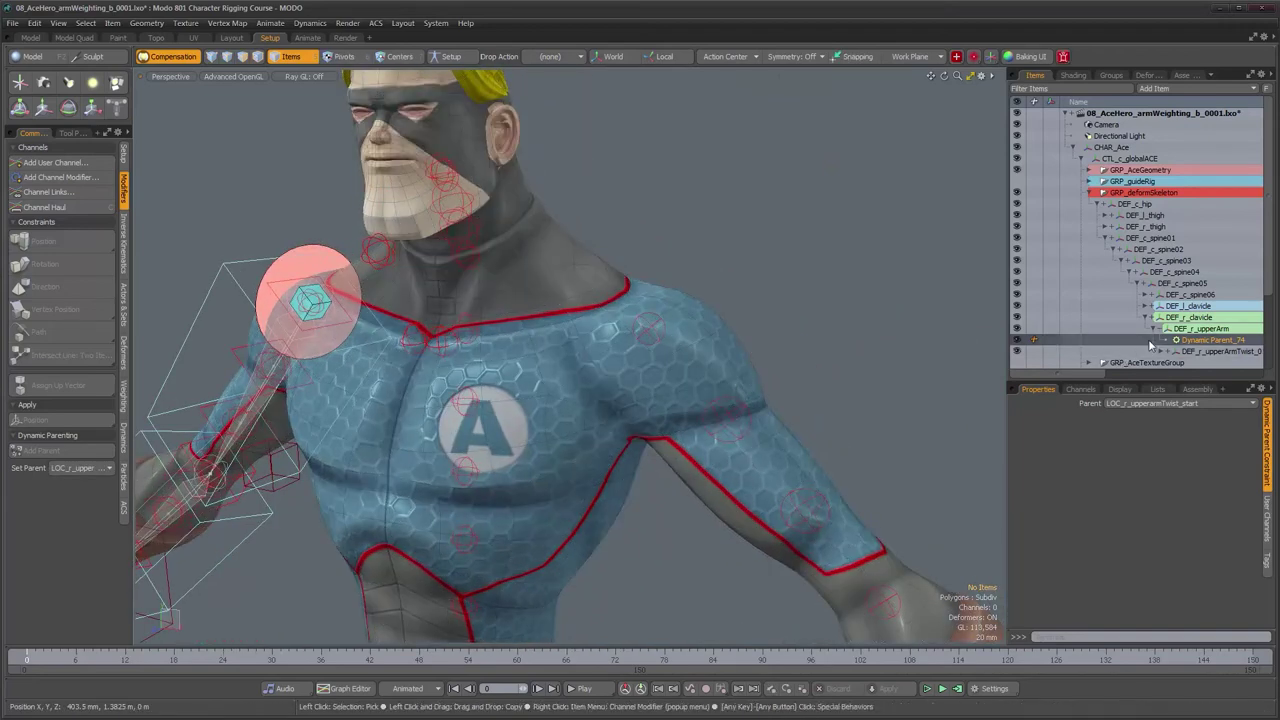
left_click(1160, 329)
scroll(1140, 336, "down", 2)
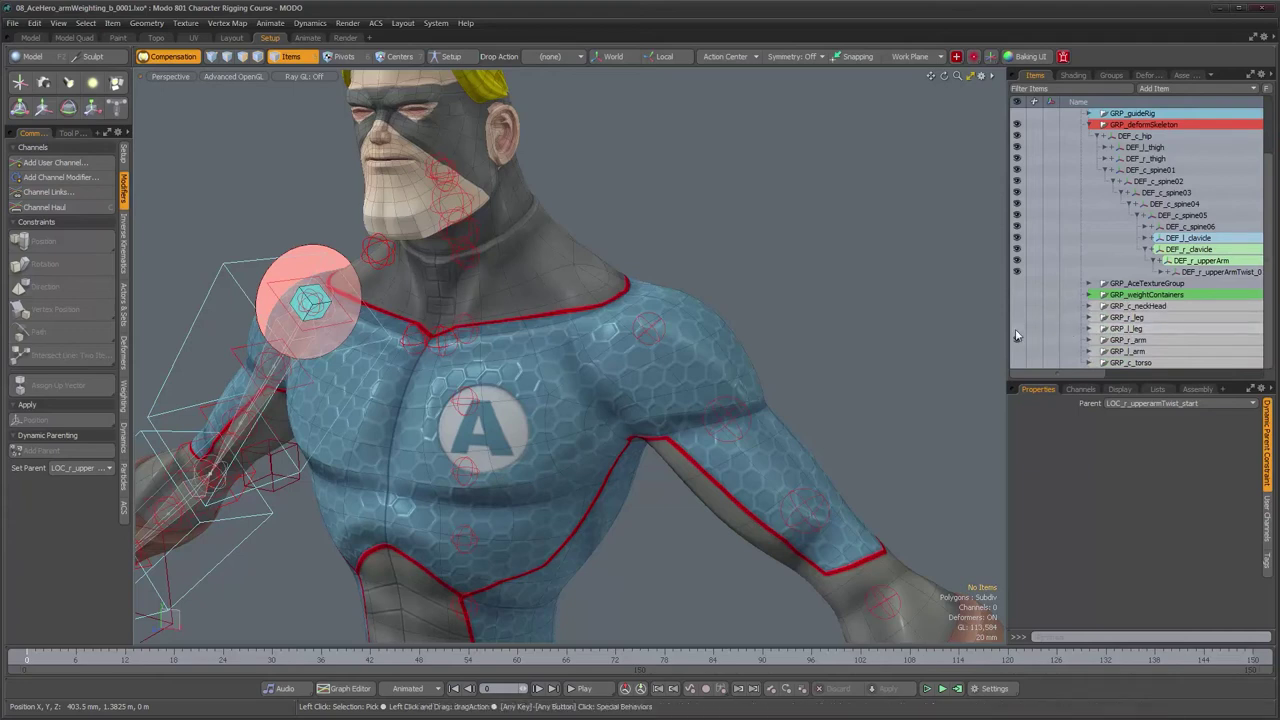
left_click_drag(900, 358, 776, 342, "alt")
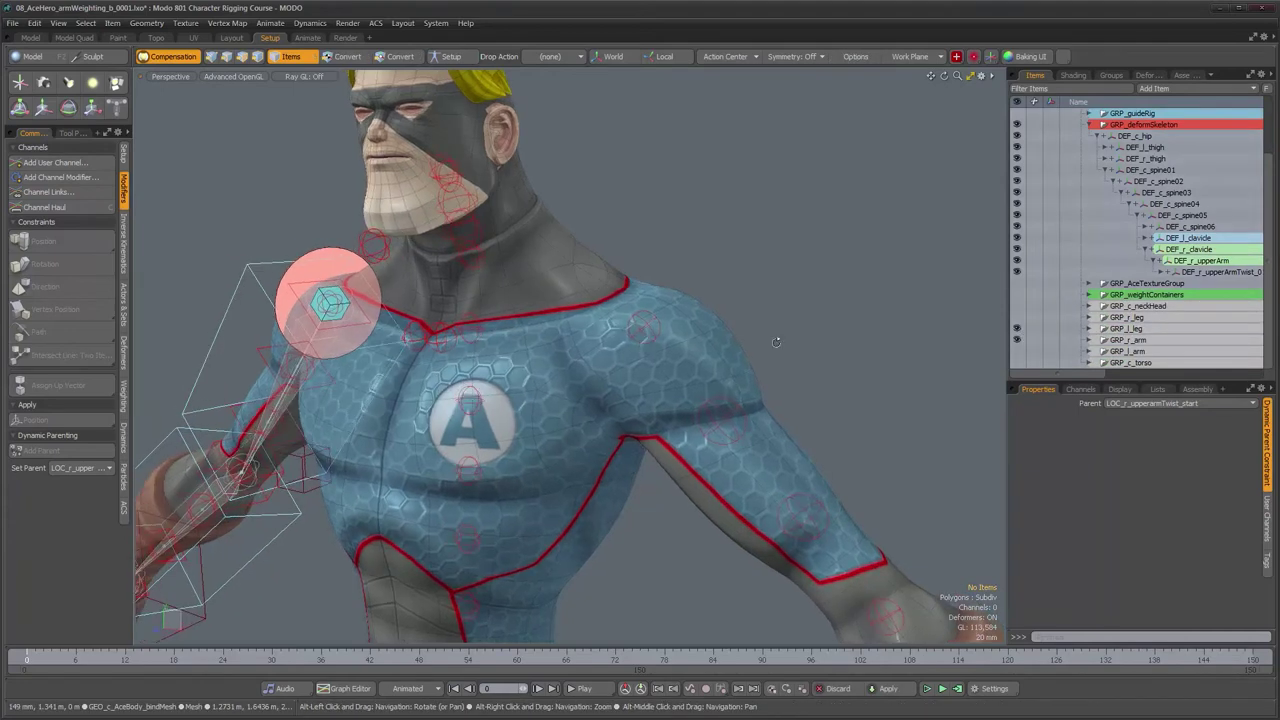
left_click_drag(908, 350, 950, 352, "alt")
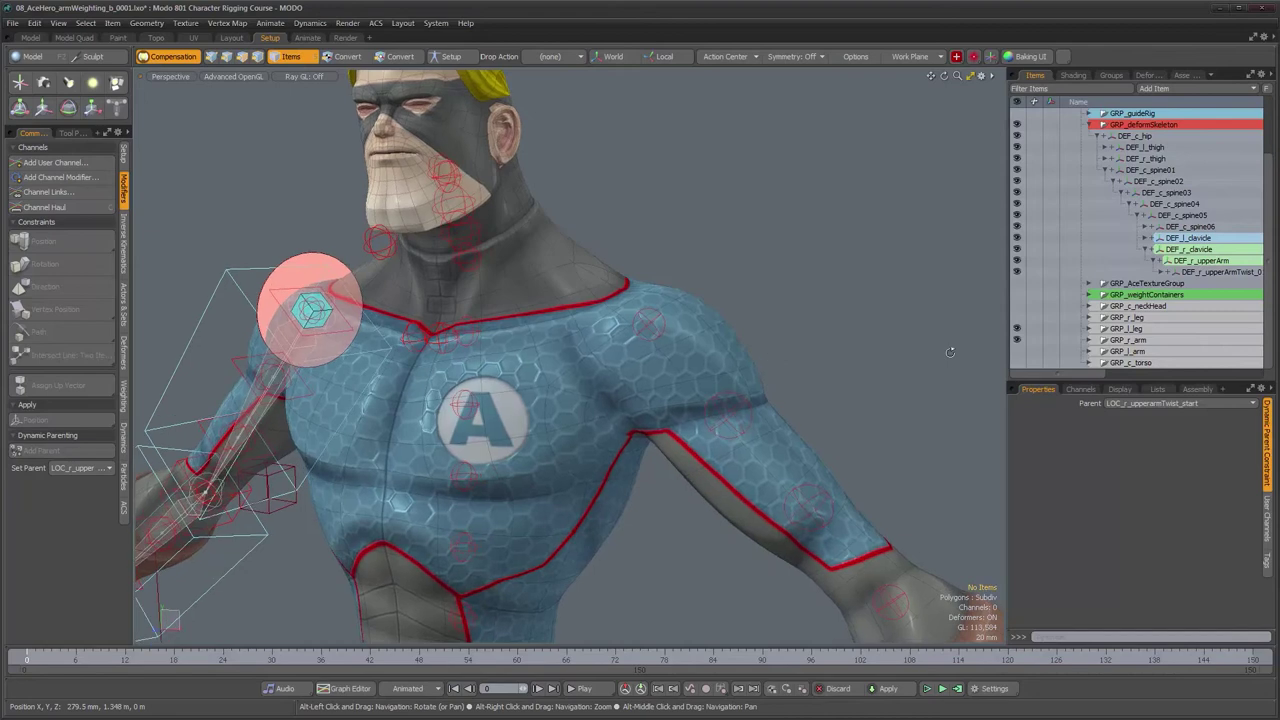
left_click(1016, 351)
Step: Select the left upper arm deformer DEF_l_upperAr at the left shoulder and reveal it in the item hierarchy
mouse_move(640, 368)
left_mouse_down("alt")
mouse_move(742, 363)
mouse_move(663, 364)
left_mouse_up("alt")
right_click_drag(663, 364, 757, 337, "alt")
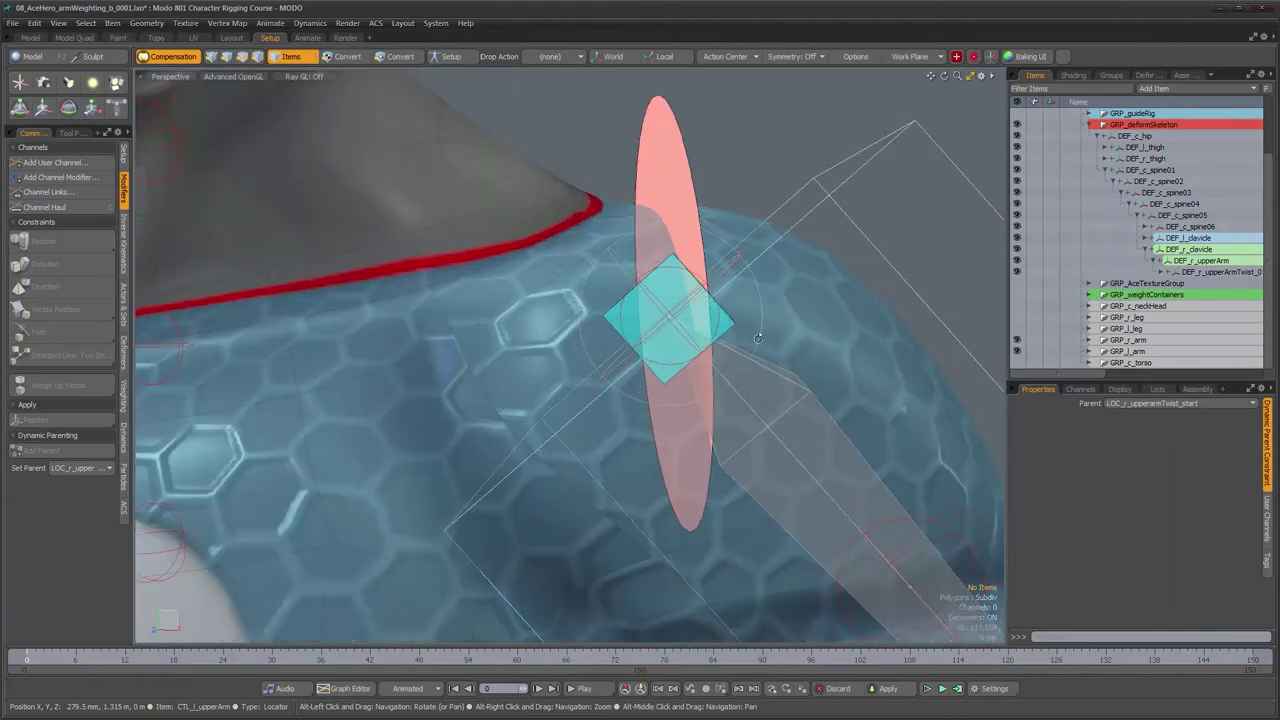
left_click(630, 291)
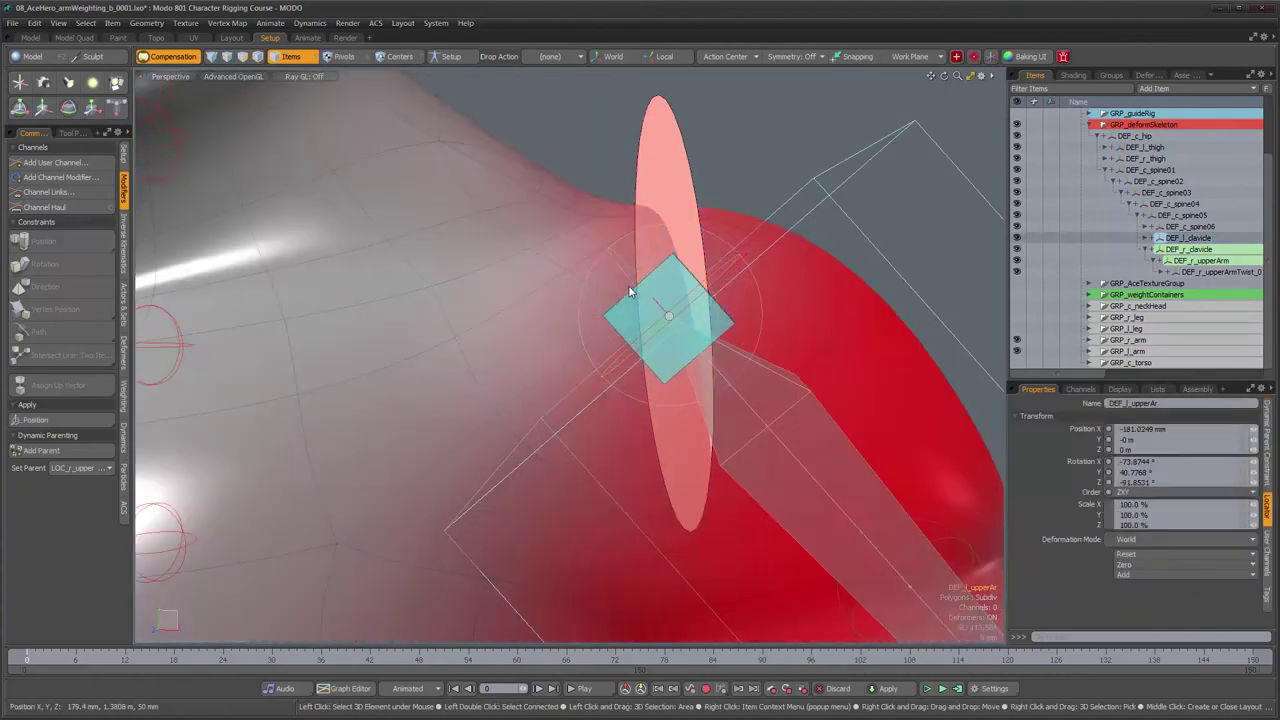
scroll(1159, 345, "up", 2)
scroll(1159, 346, "down", 2)
key("f")
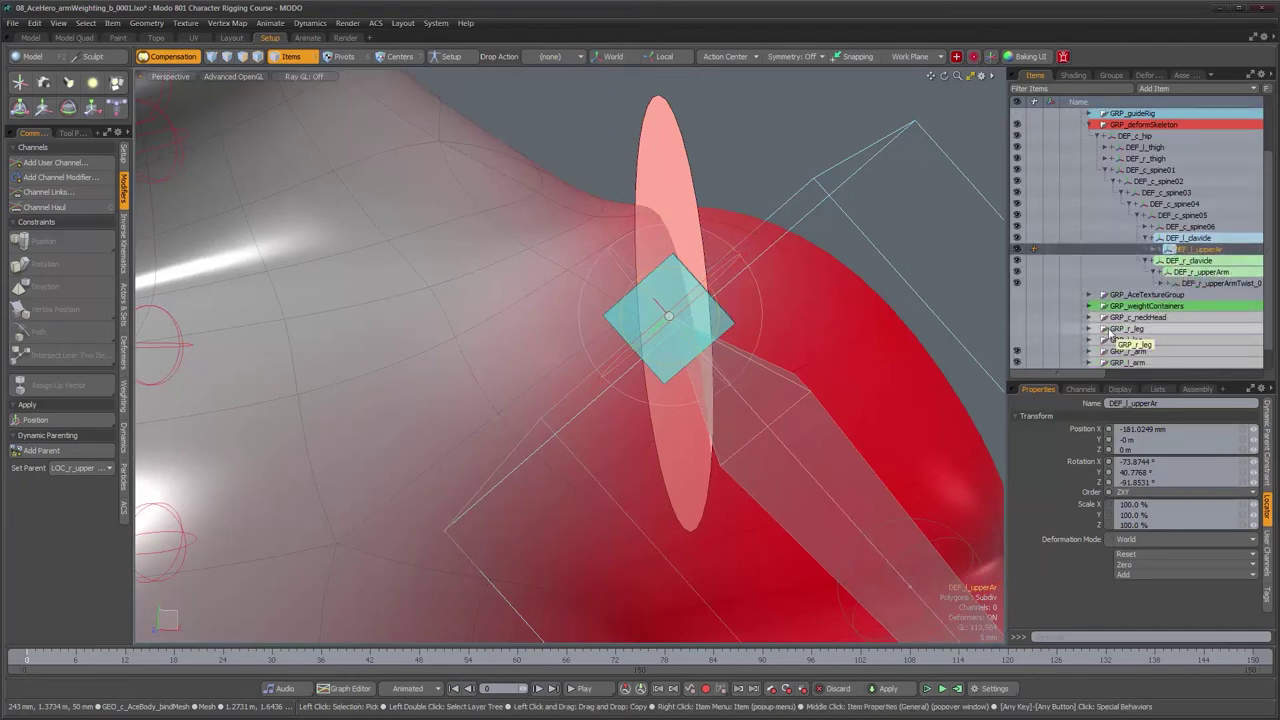
Step: Expand DEF_l_upperAr and select the input items of its dynamic parent modifier to check what drives it
left_click(1153, 250)
right_click(1192, 261)
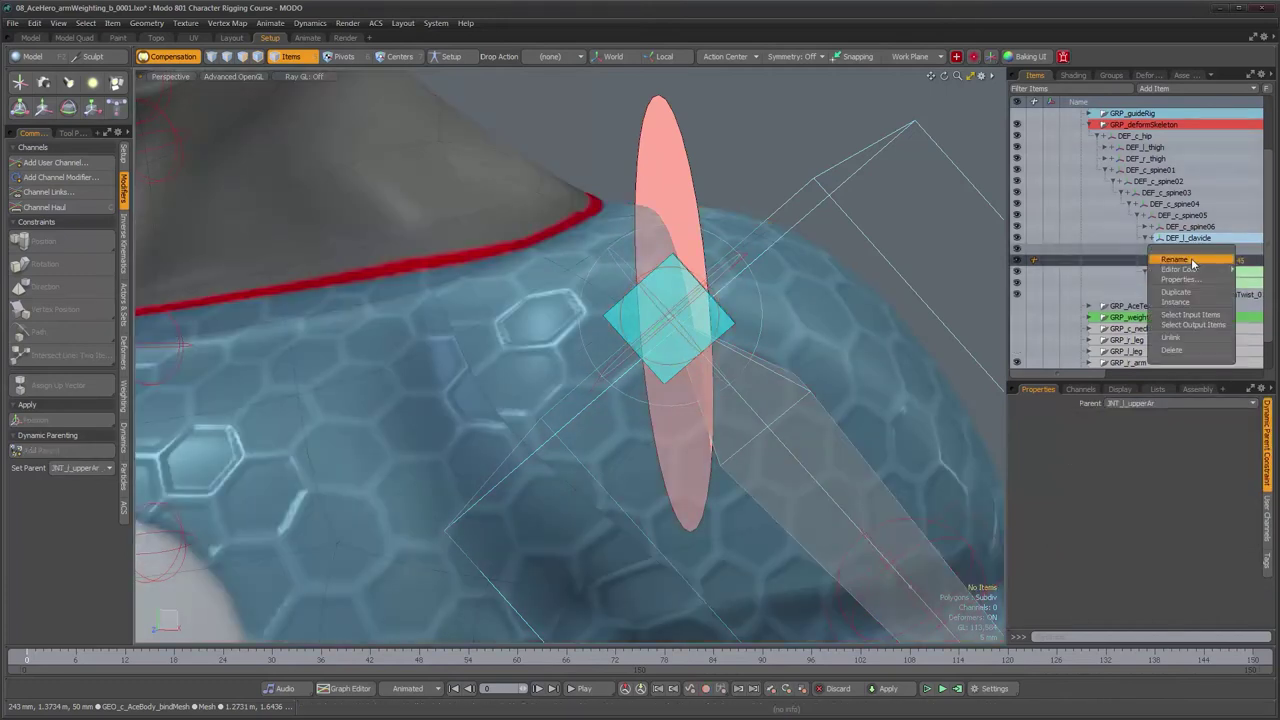
left_click(1193, 317)
left_click_drag(870, 426, 708, 355, "alt")
scroll(896, 414, "down", 4)
Step: Enter Setup mode and delete the existing dynamic parent modifier under DEF_l_upperAr
left_click(455, 58)
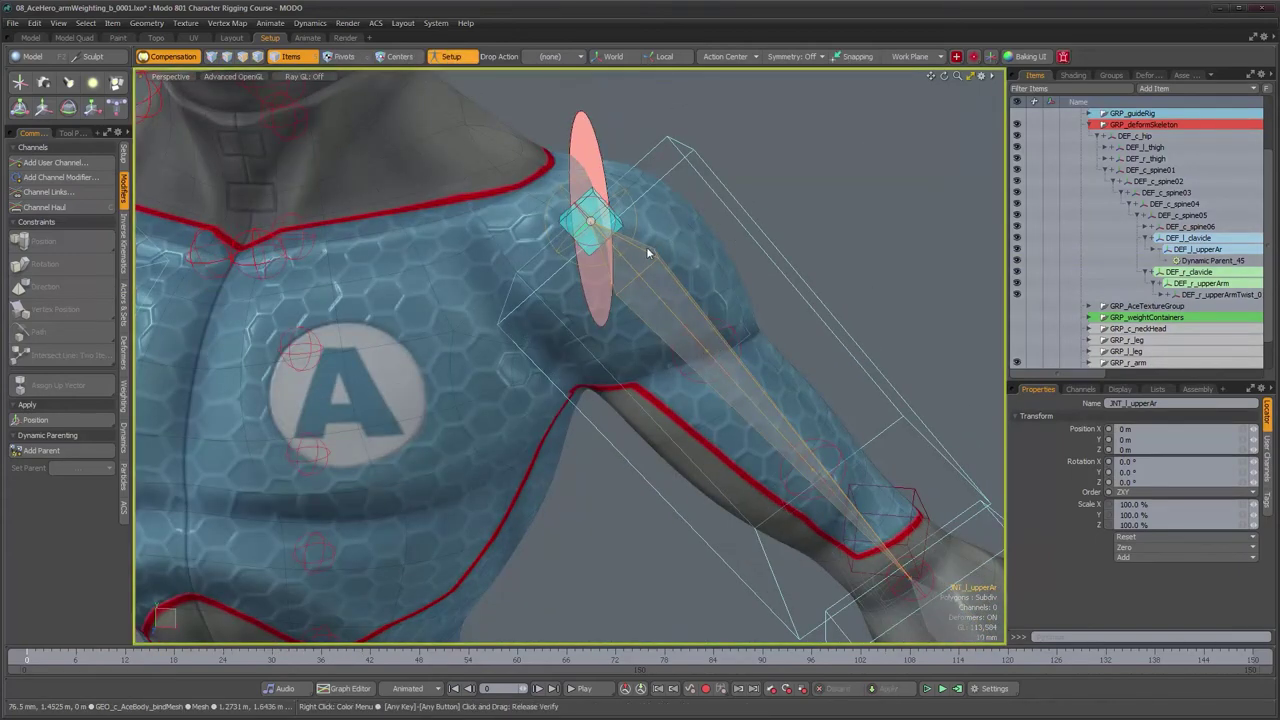
scroll(842, 324, "up", 3)
left_click_drag(842, 324, 786, 324, "alt")
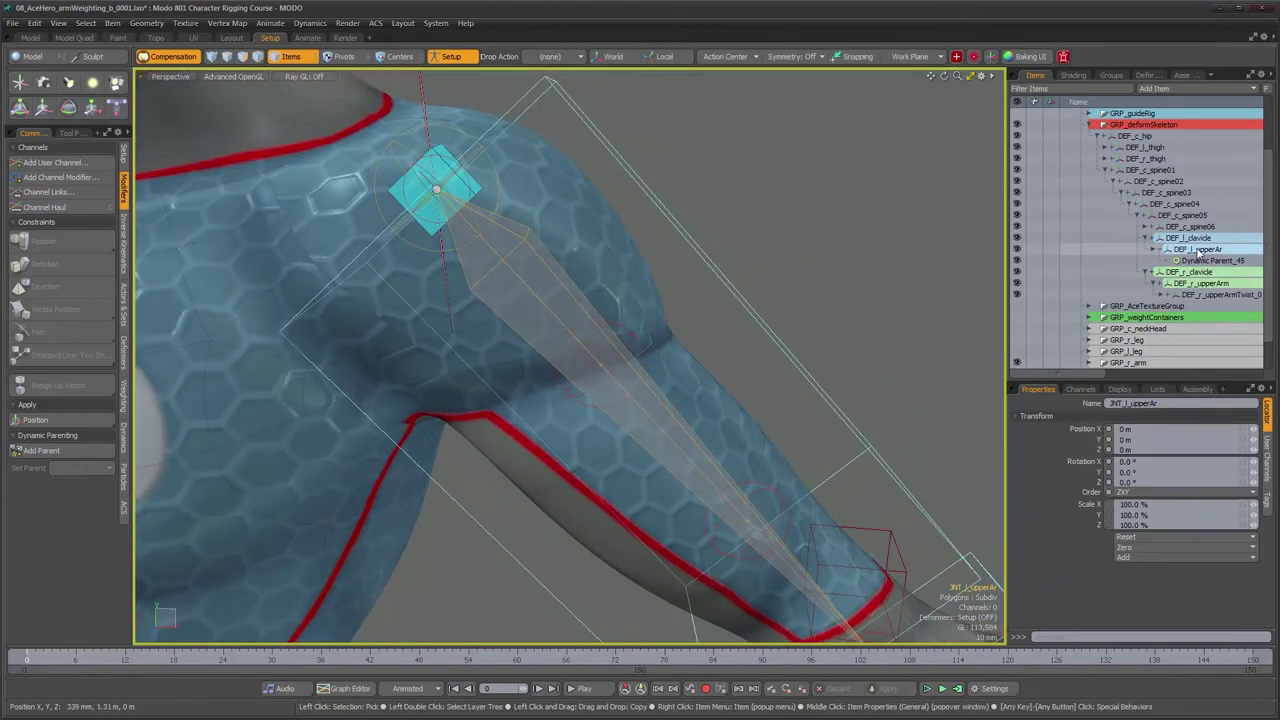
left_click(1198, 250)
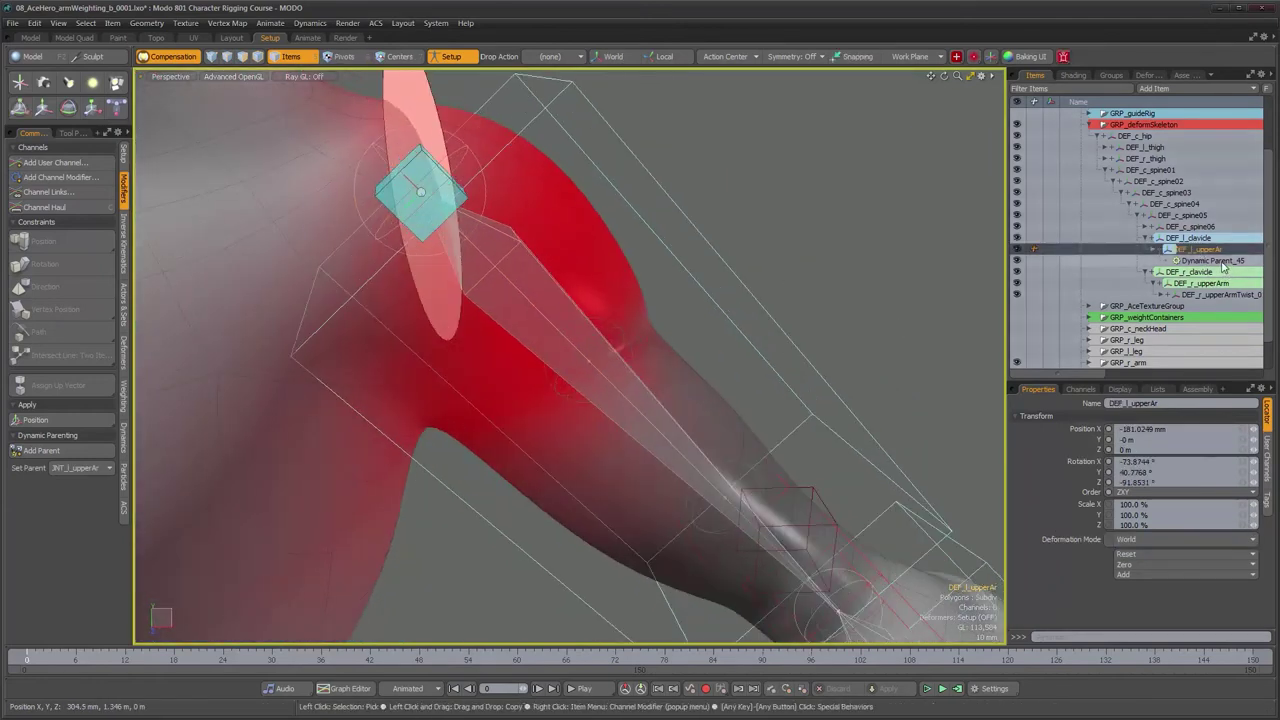
left_click(1221, 262)
key("Delete")
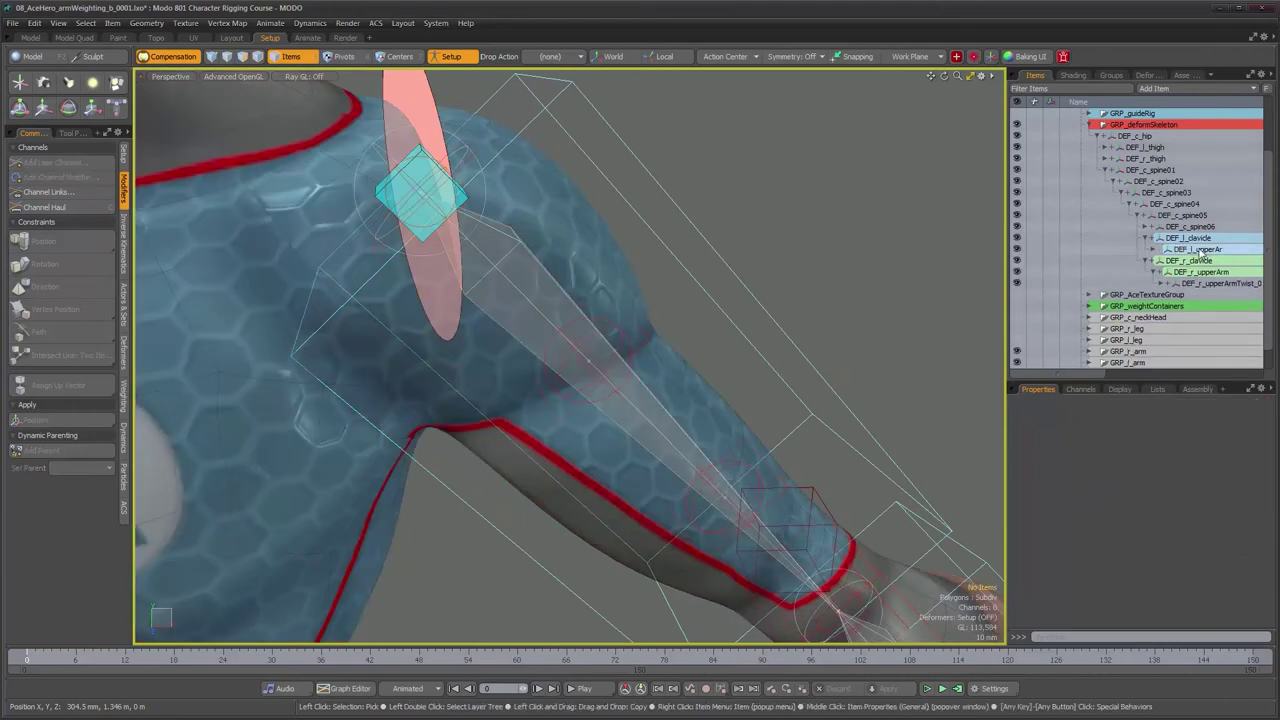
Step: Dynamically parent DEF_l_upperAr to the LOC_l_upperarmTwist_start locator at the left shoulder and leave Setup mode
left_click(1198, 250)
left_click_drag(463, 181, 491, 192, "alt")
left_click(491, 192, "shift")
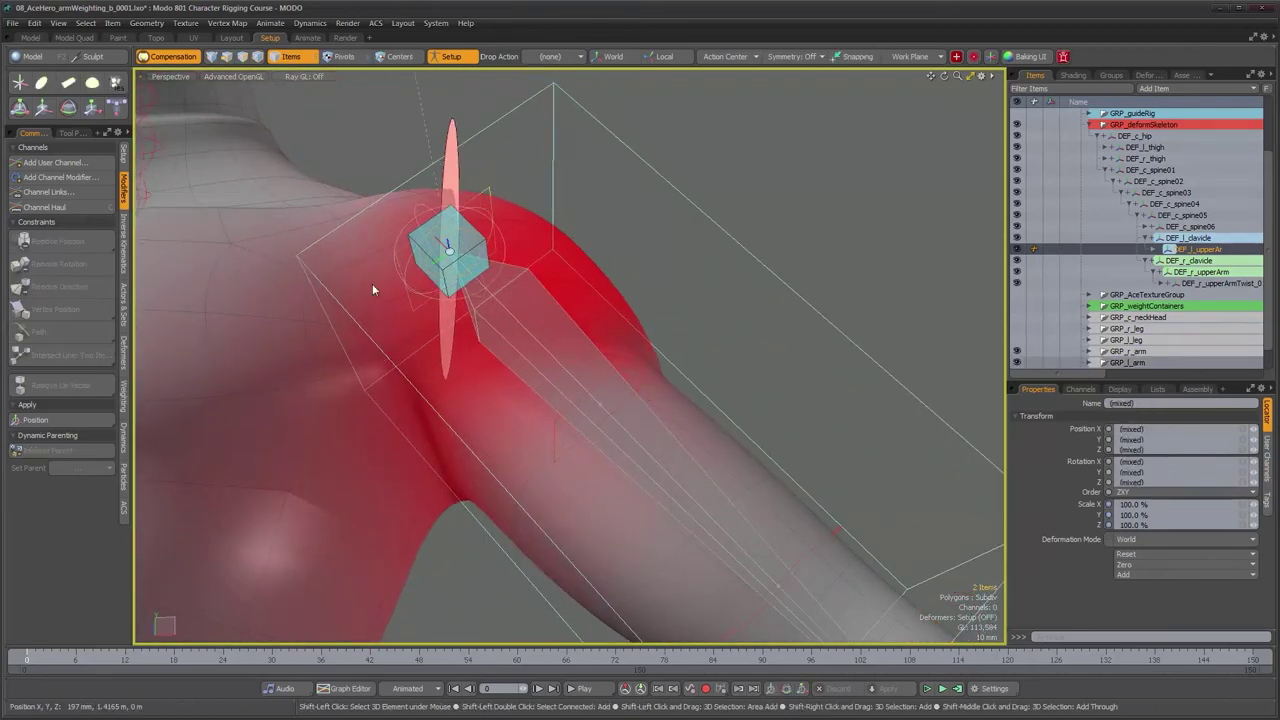
left_click(71, 449)
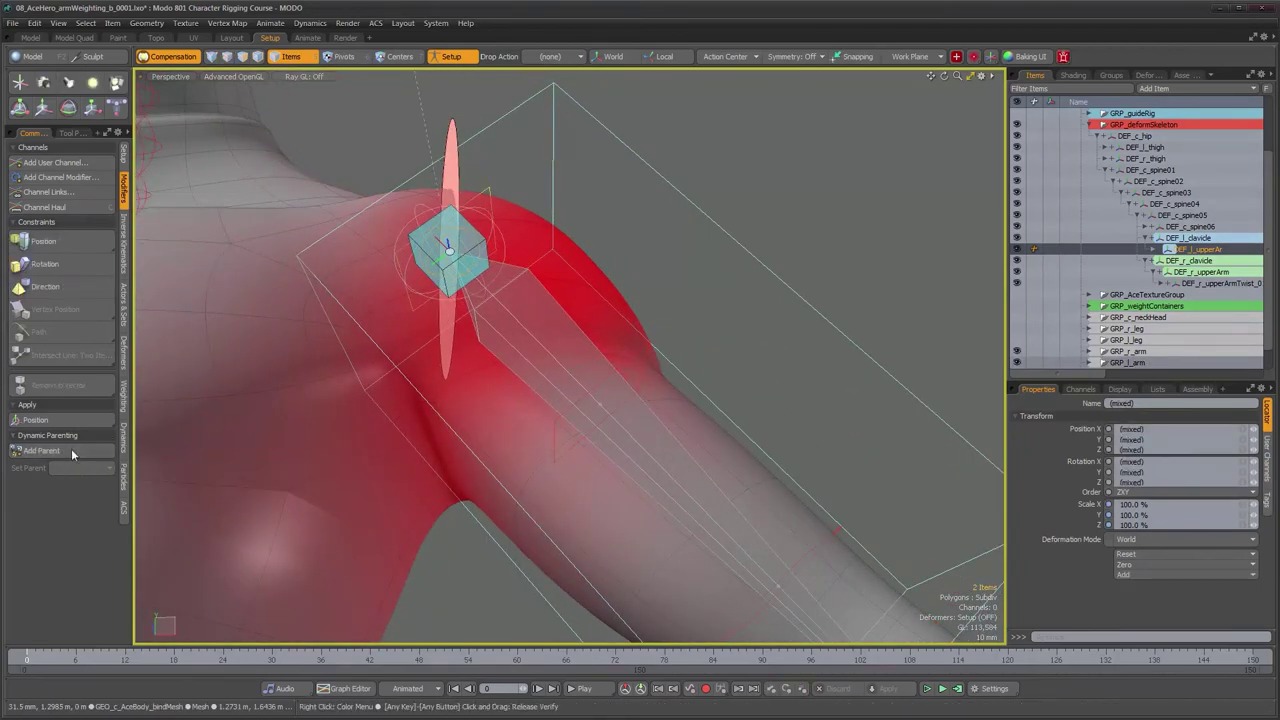
left_click(461, 62)
Step: Review both shoulders and the whole torso from several angles, ending close up on the right shoulder
left_click_drag(628, 380, 630, 412, "alt")
scroll(630, 400, "down", 5)
left_click_drag(590, 345, 668, 310, "alt")
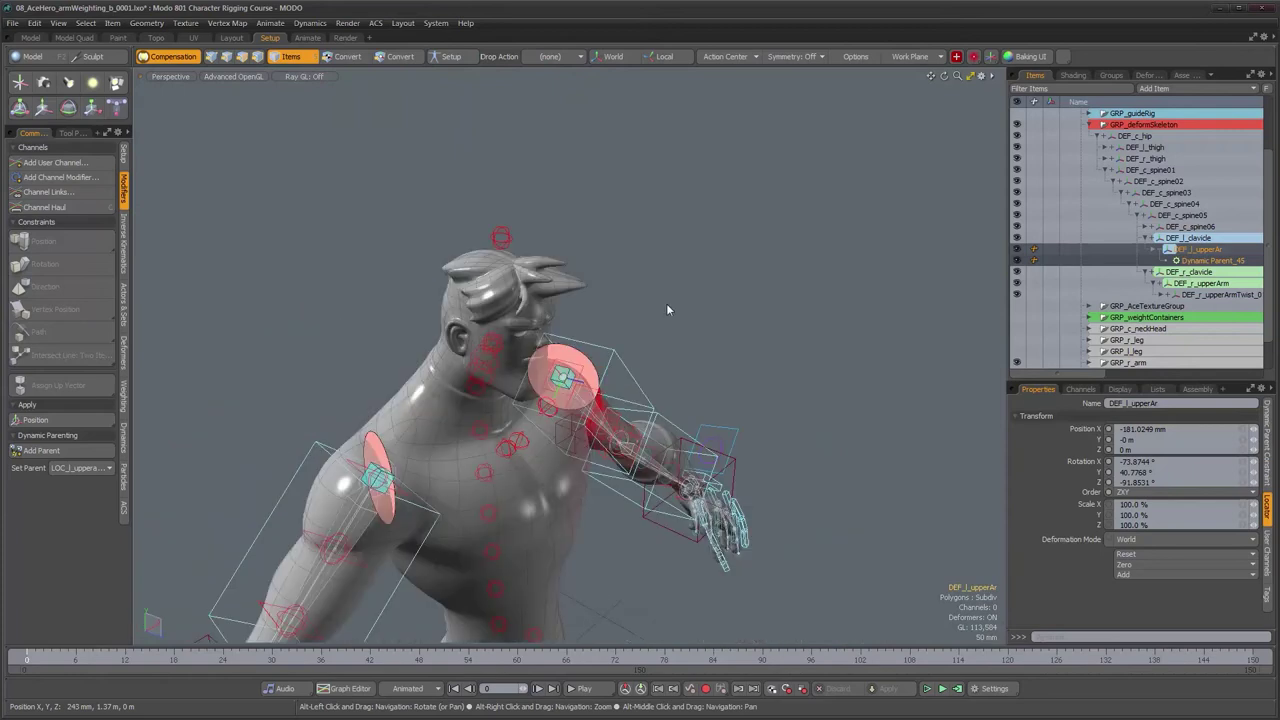
left_click(660, 350)
left_click_drag(650, 370, 760, 250, "alt+shift")
left_click_drag(750, 330, 641, 335, "alt")
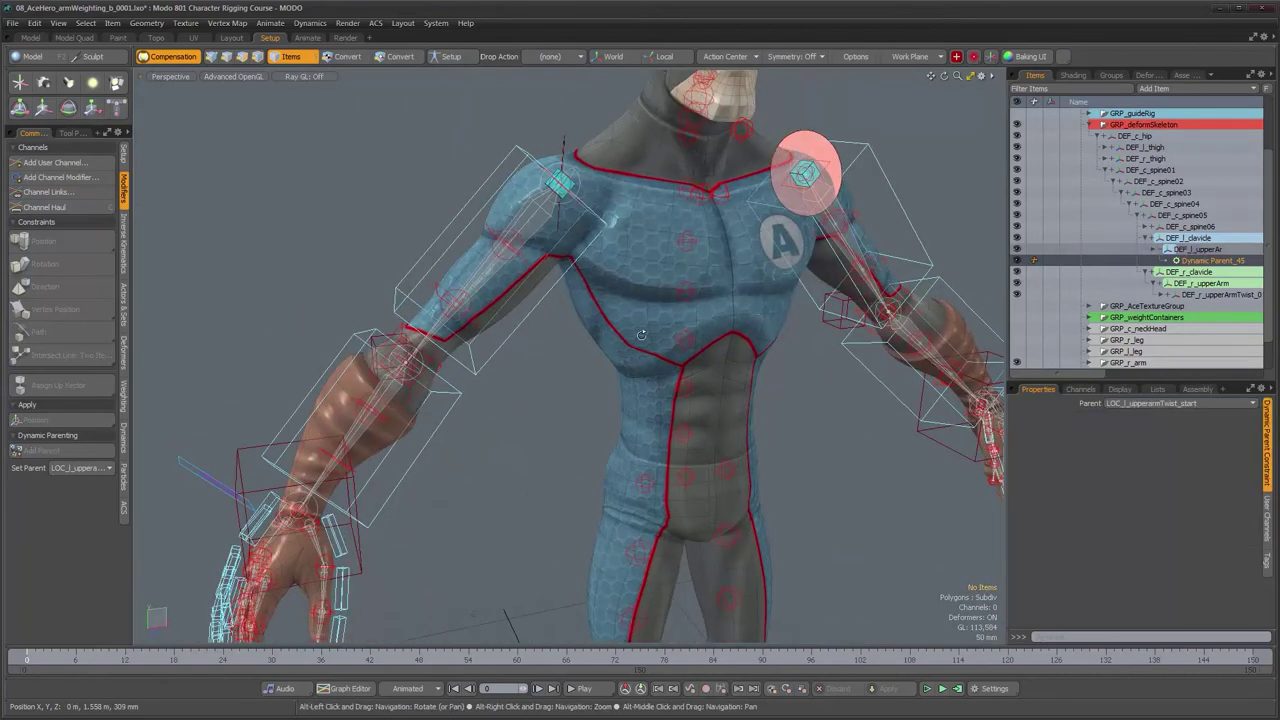
left_click_drag(541, 365, 629, 438, "alt")
scroll(640, 265, "up", 7)
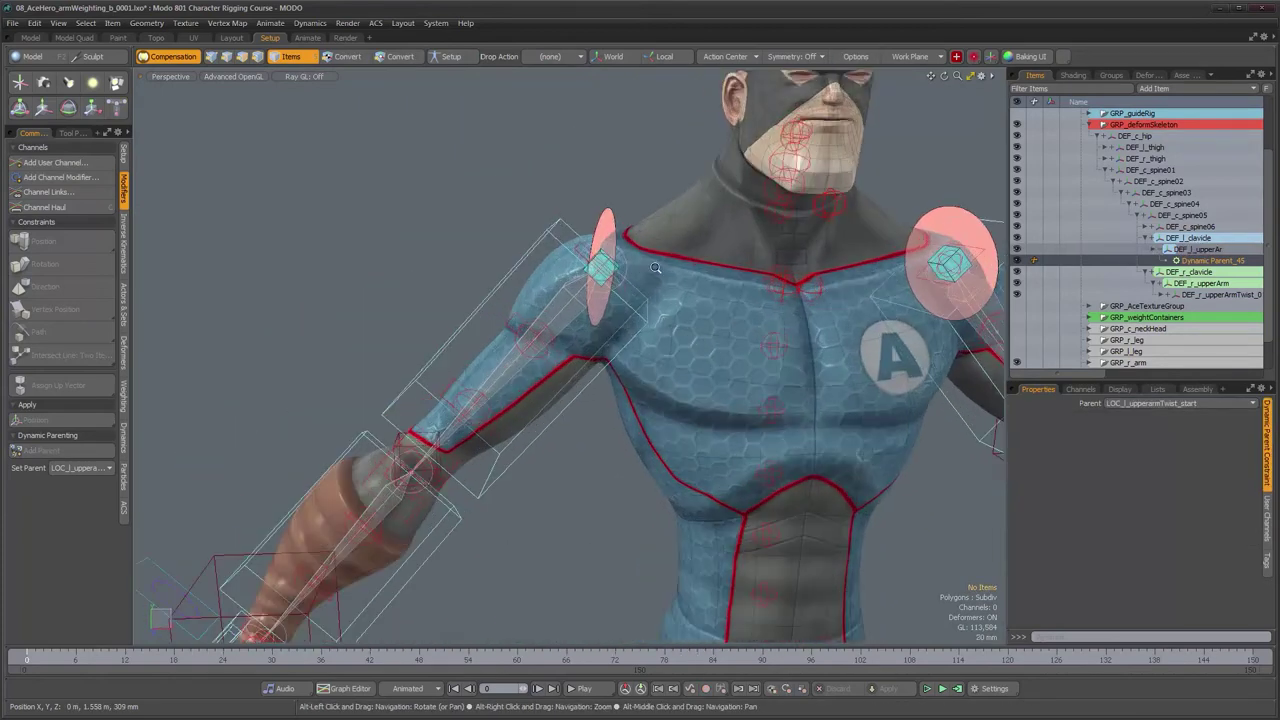
left_click_drag(675, 264, 906, 300, "alt")
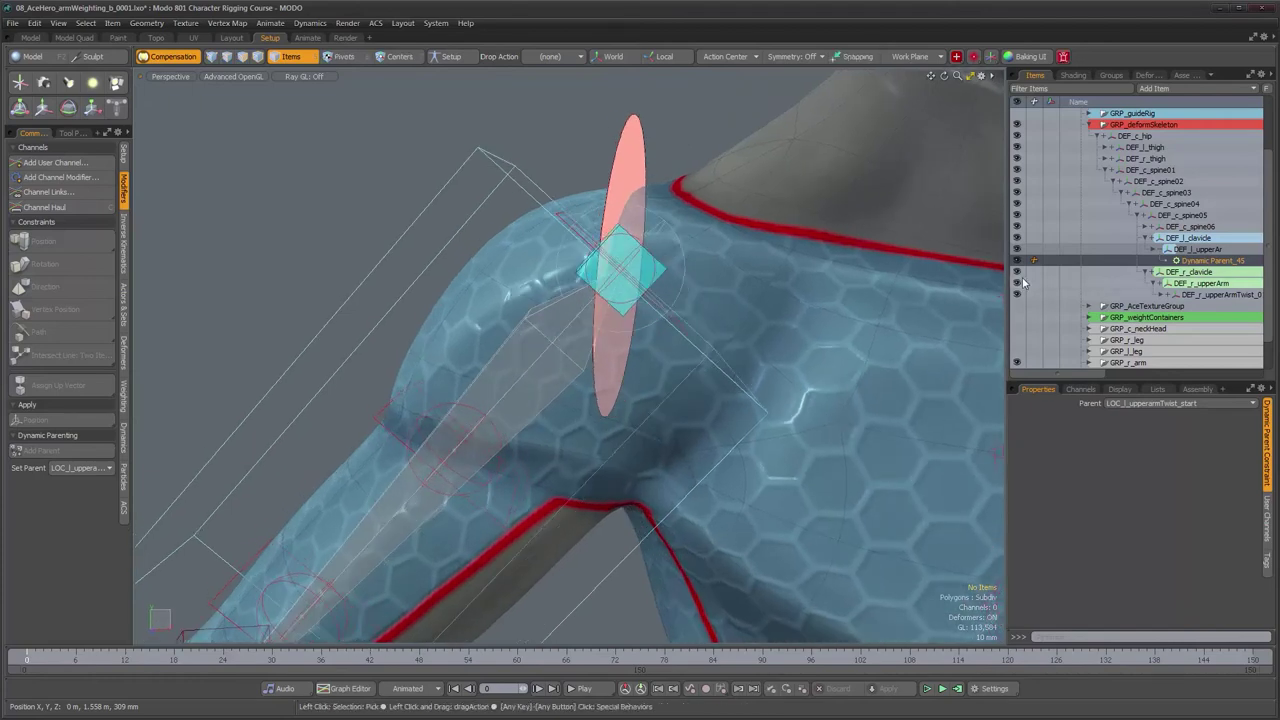
left_click_drag(704, 257, 694, 248, "alt")
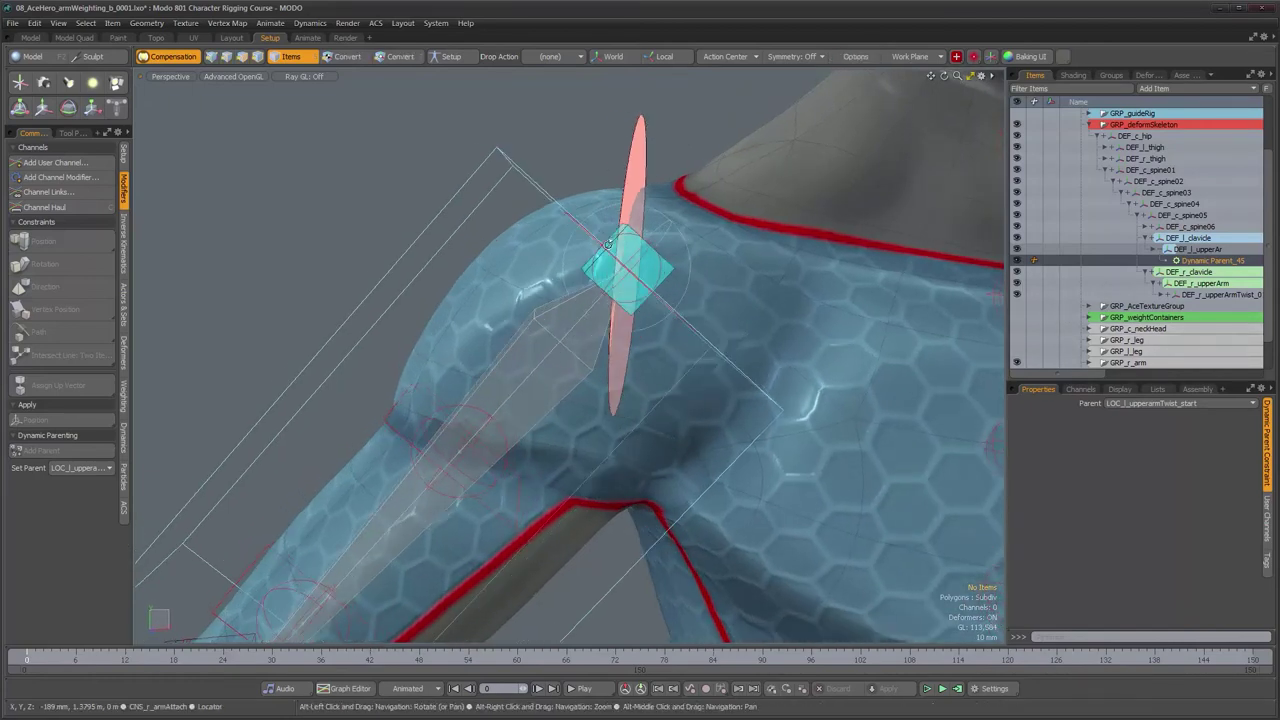
scroll(693, 246, "up", 5)
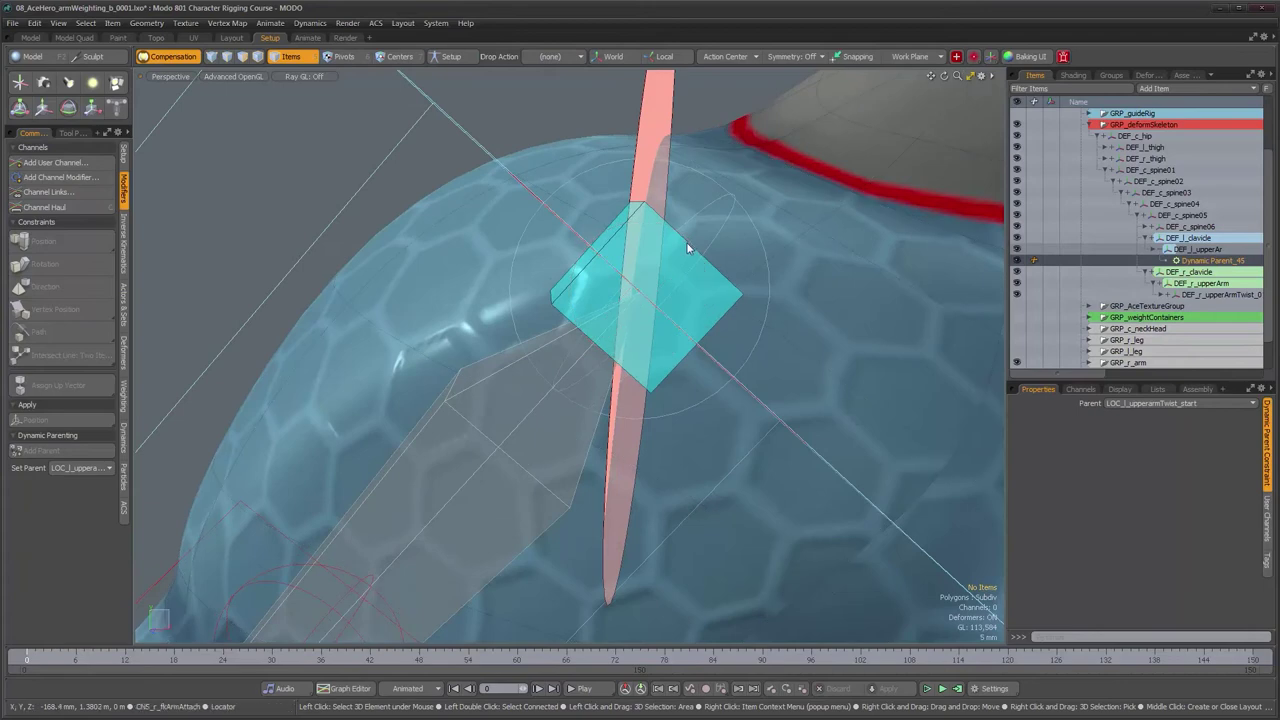
Step: Set up weight editing for DEF_r_upperArm on the body mesh at frame 36, with the weighting tools available
left_click(691, 248)
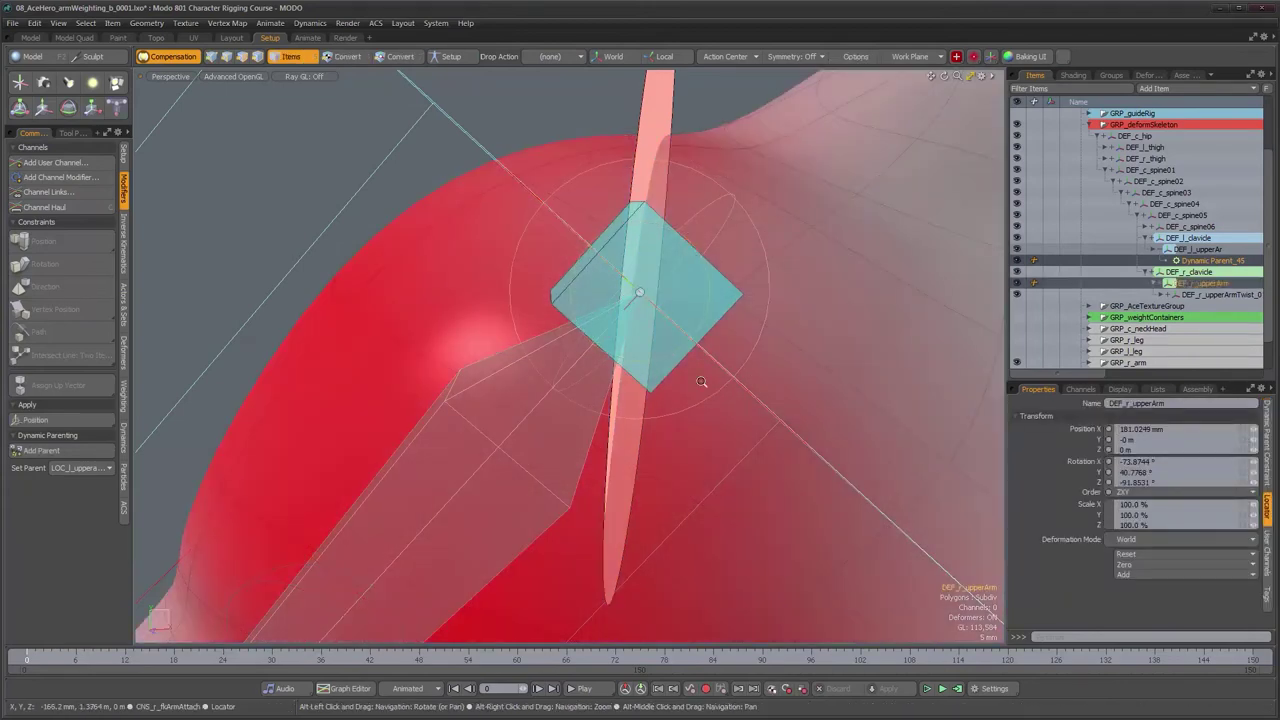
right_click_drag(701, 381, 720, 451, "alt")
left_click_drag(720, 451, 685, 392, "alt")
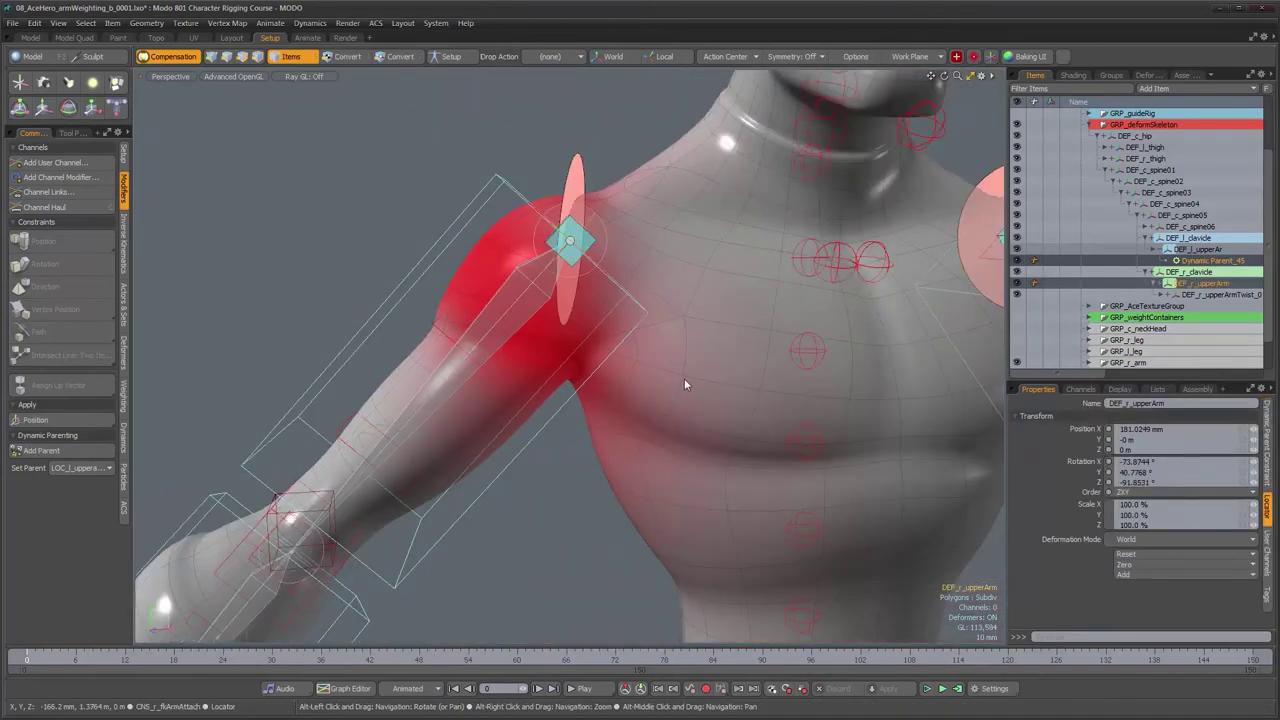
left_click(682, 374, "shift")
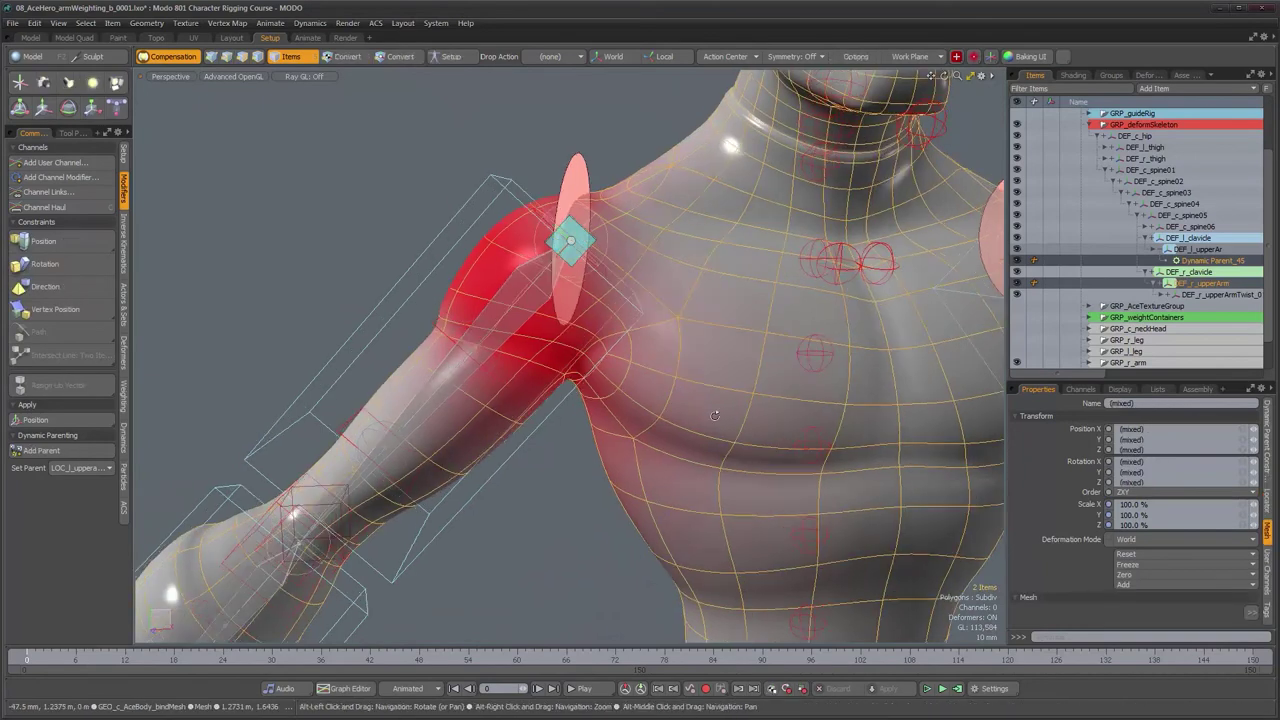
left_click_drag(51, 657, 296, 657)
left_click_drag(630, 452, 144, 386, "alt")
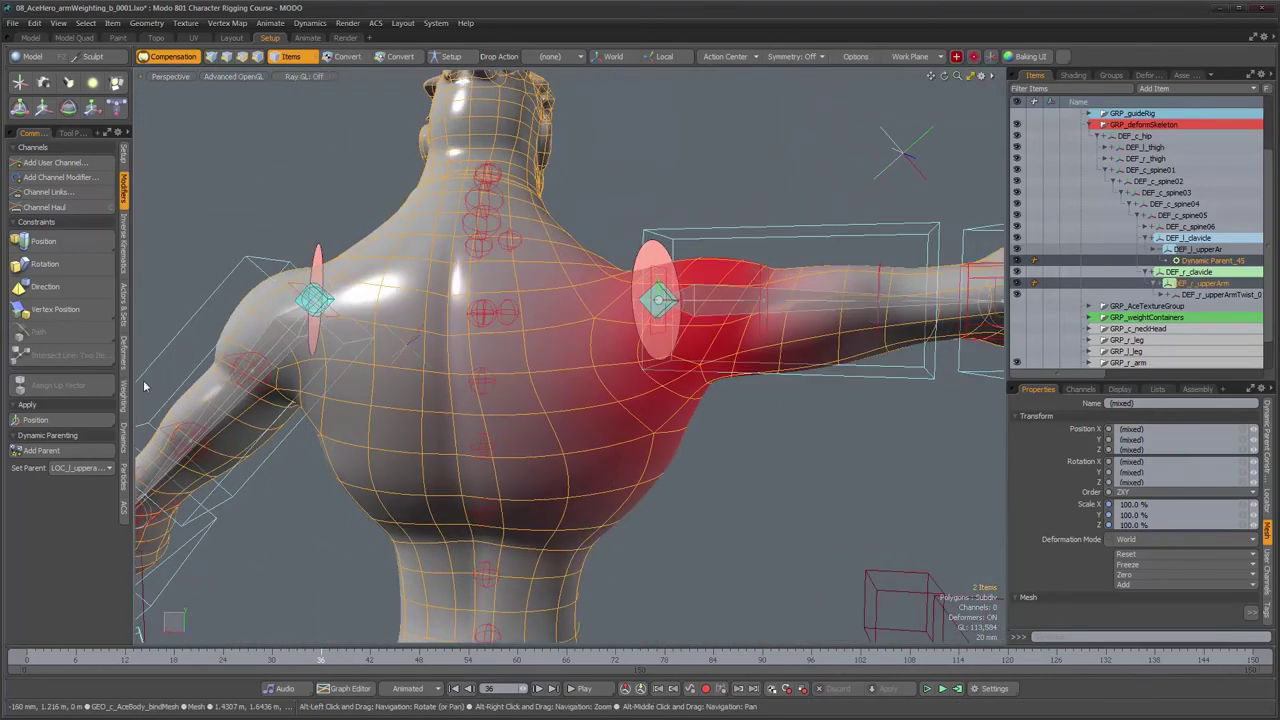
left_click(123, 405)
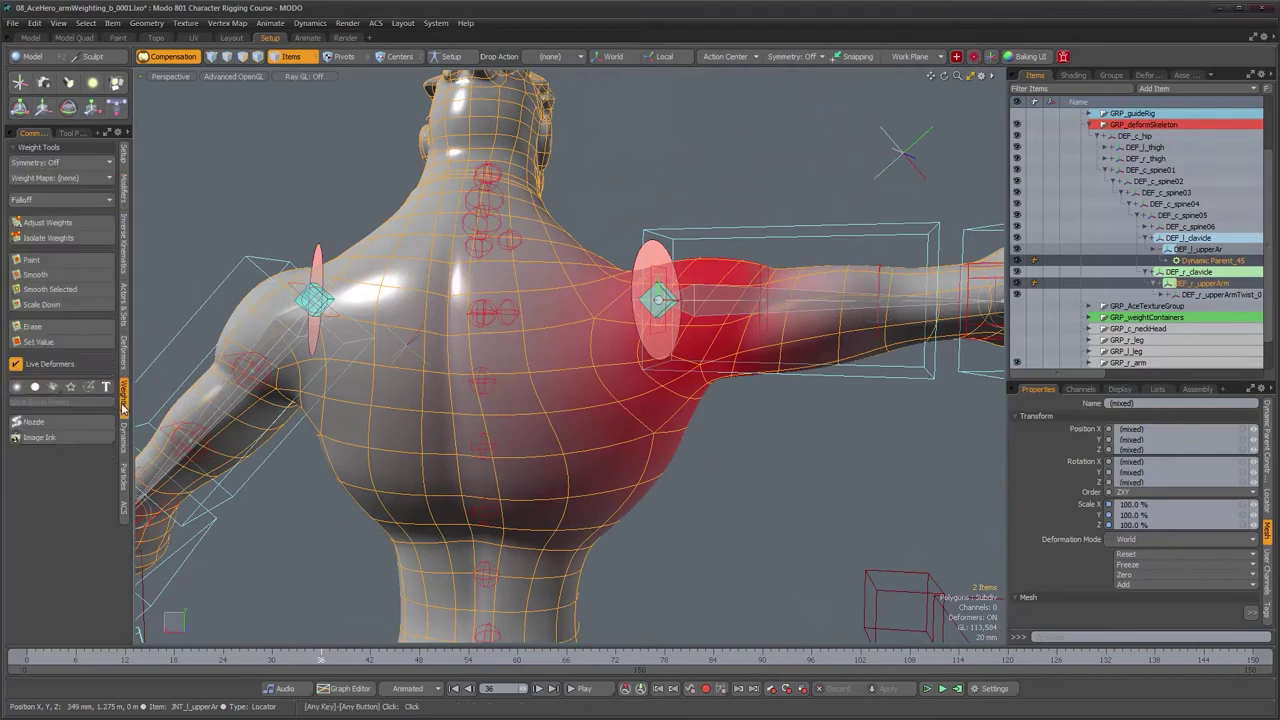
Step: Examine how far the right upper arm's weights spread across the back, chest and armpit
scroll(654, 405, "up", 2)
left_click_drag(654, 405, 424, 392, "alt")
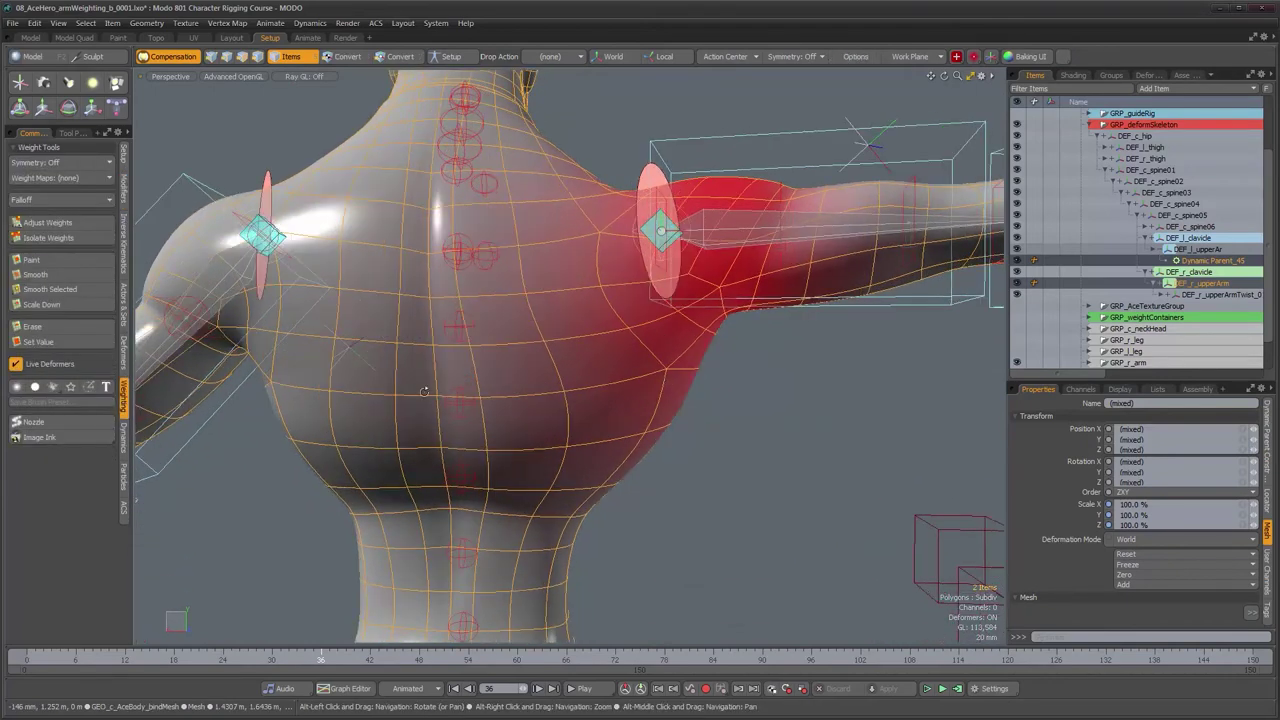
left_click_drag(602, 360, 601, 390, "alt")
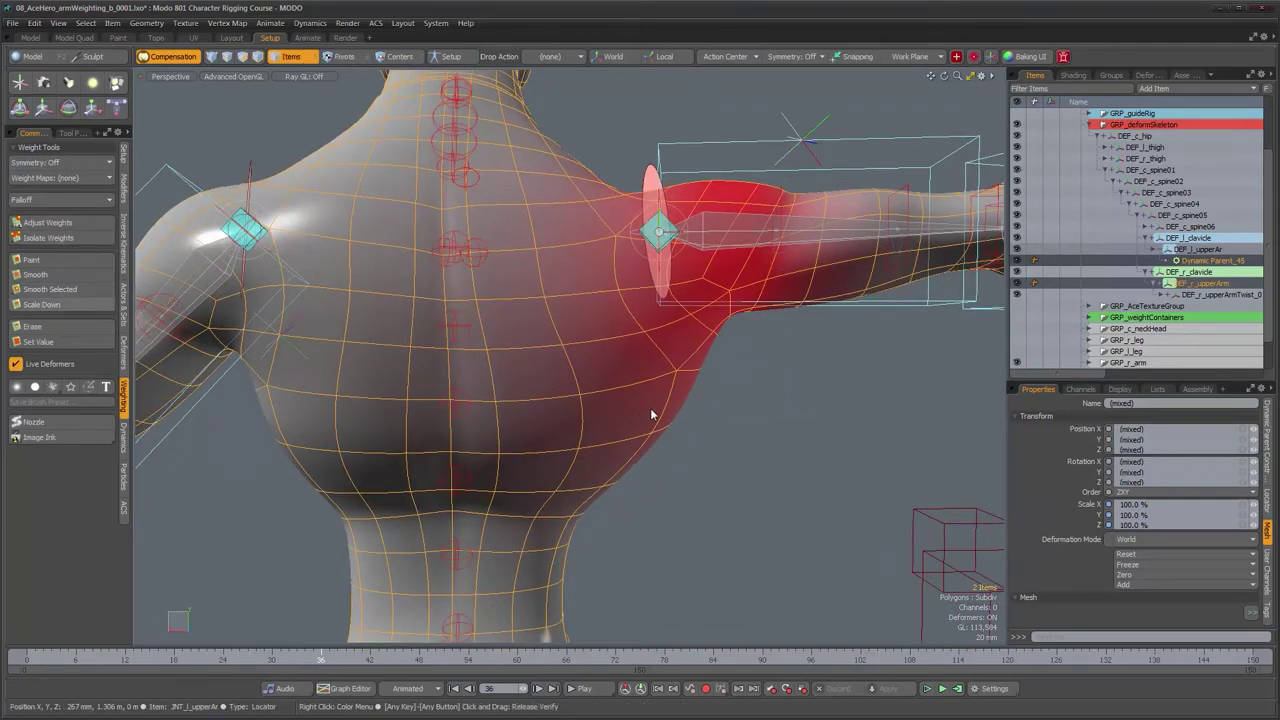
left_click_drag(731, 409, 537, 400, "alt")
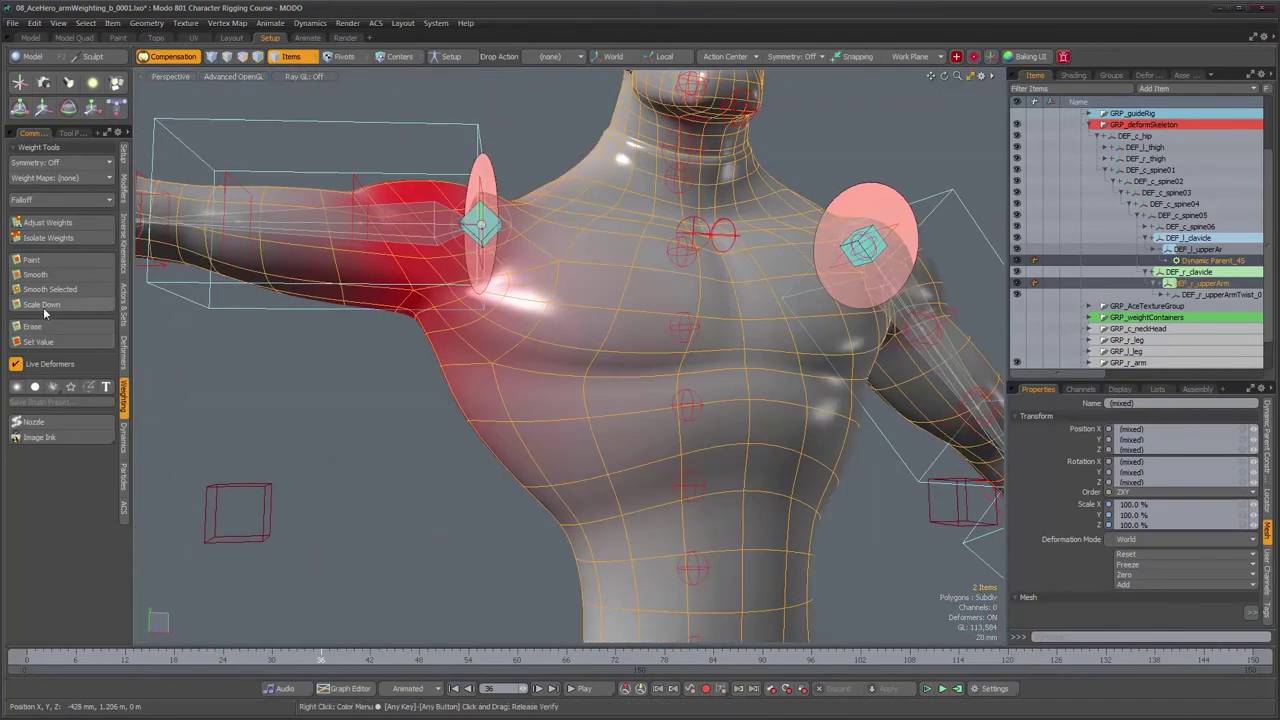
left_click_drag(439, 371, 370, 385, "alt")
scroll(230, 394, "up", 2)
left_click_drag(210, 395, 183, 397, "alt")
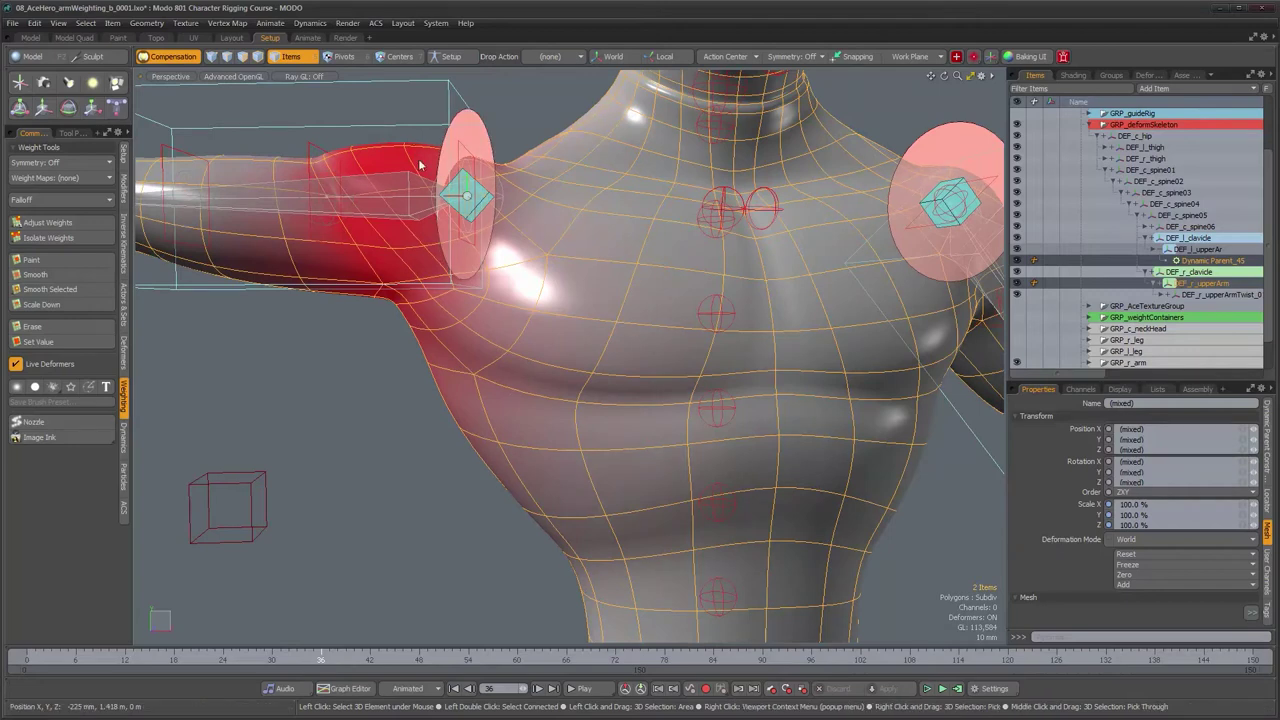
left_click_drag(505, 266, 629, 208, "alt")
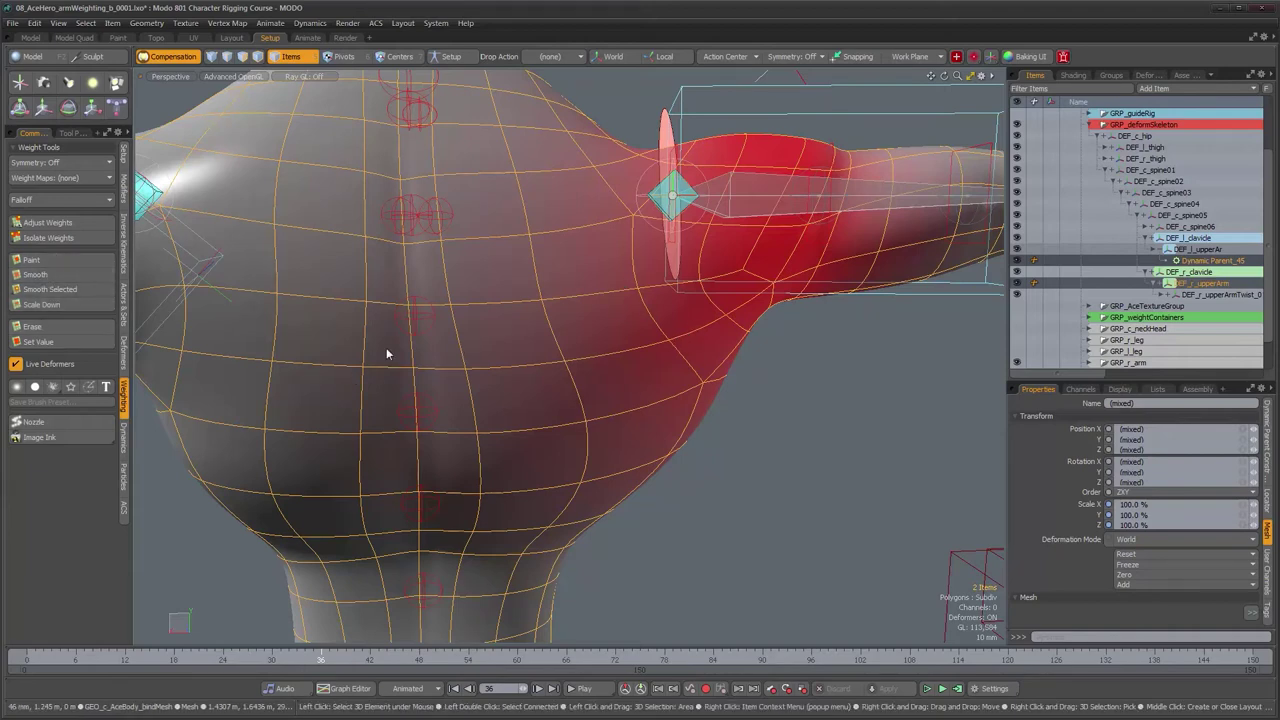
left_click_drag(494, 398, 493, 380, "alt")
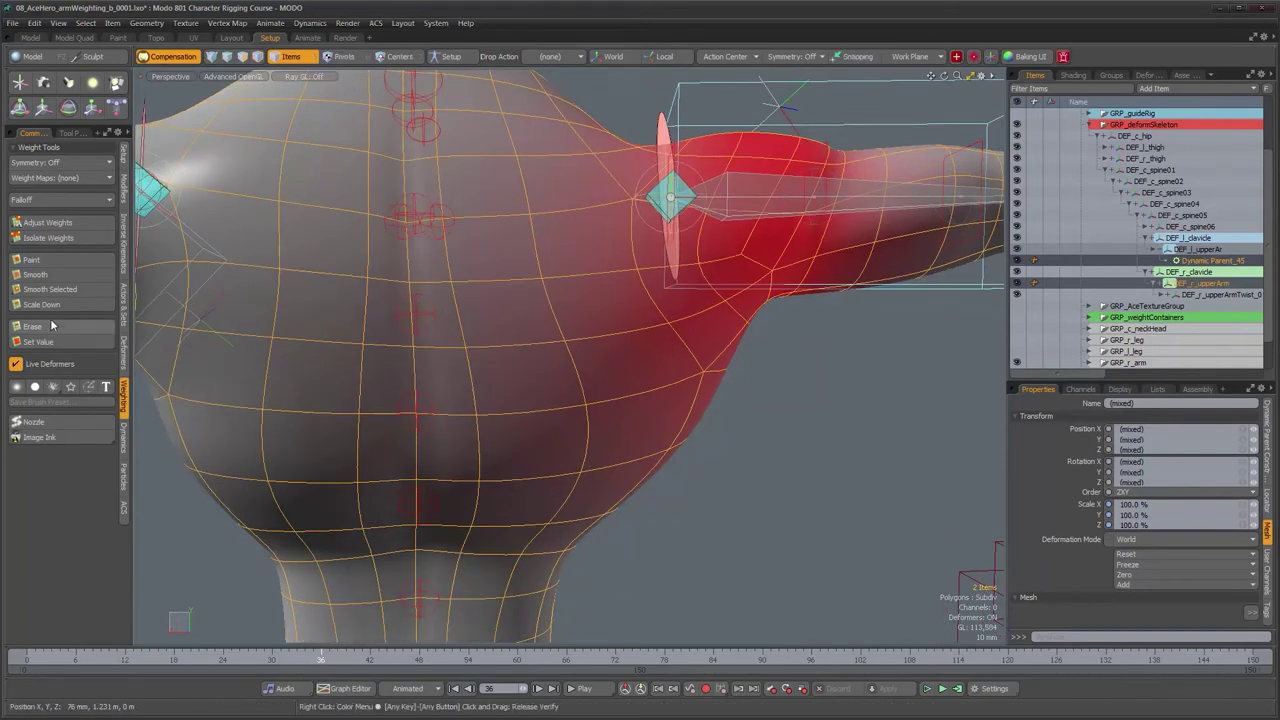
Step: Choose the Scale Down weight brush with a 100% offset and try it on the right side of the back
left_click(44, 305)
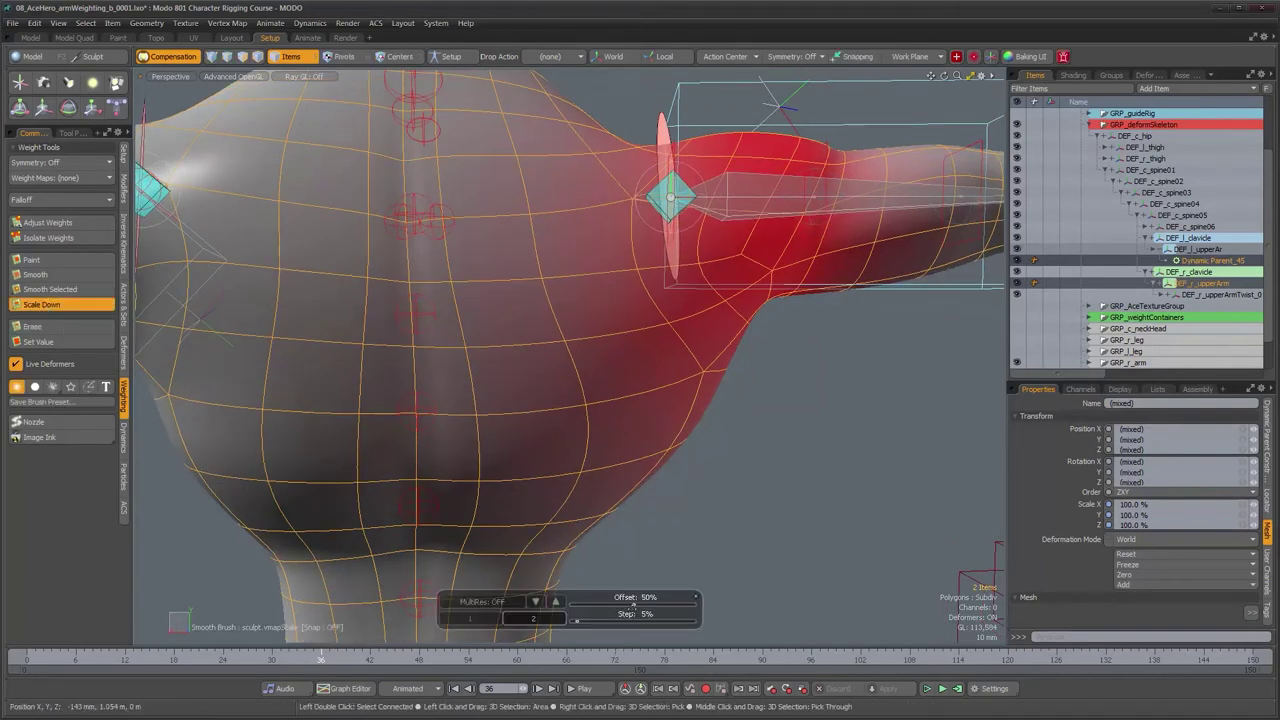
left_click_drag(675, 517, 606, 350, "alt")
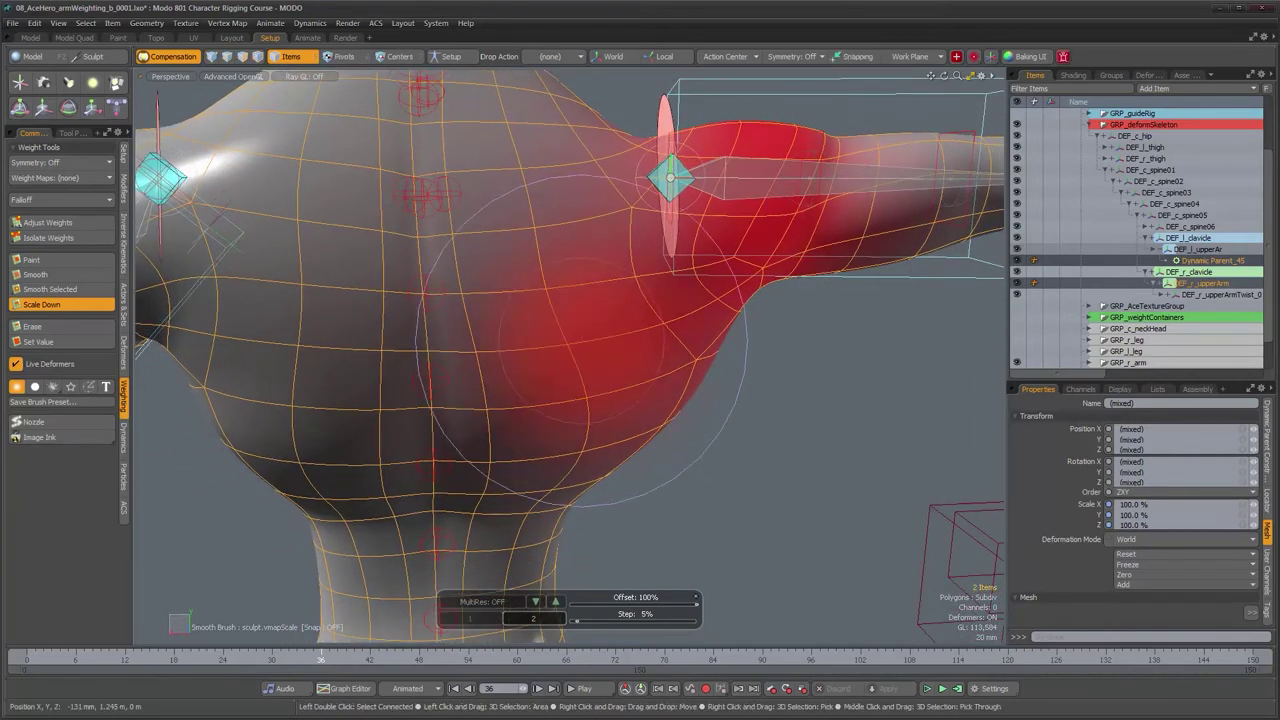
mouse_move(592, 380)
left_mouse_down("alt+shift")
mouse_move(649, 386)
mouse_move(632, 381)
left_mouse_up("alt+shift")
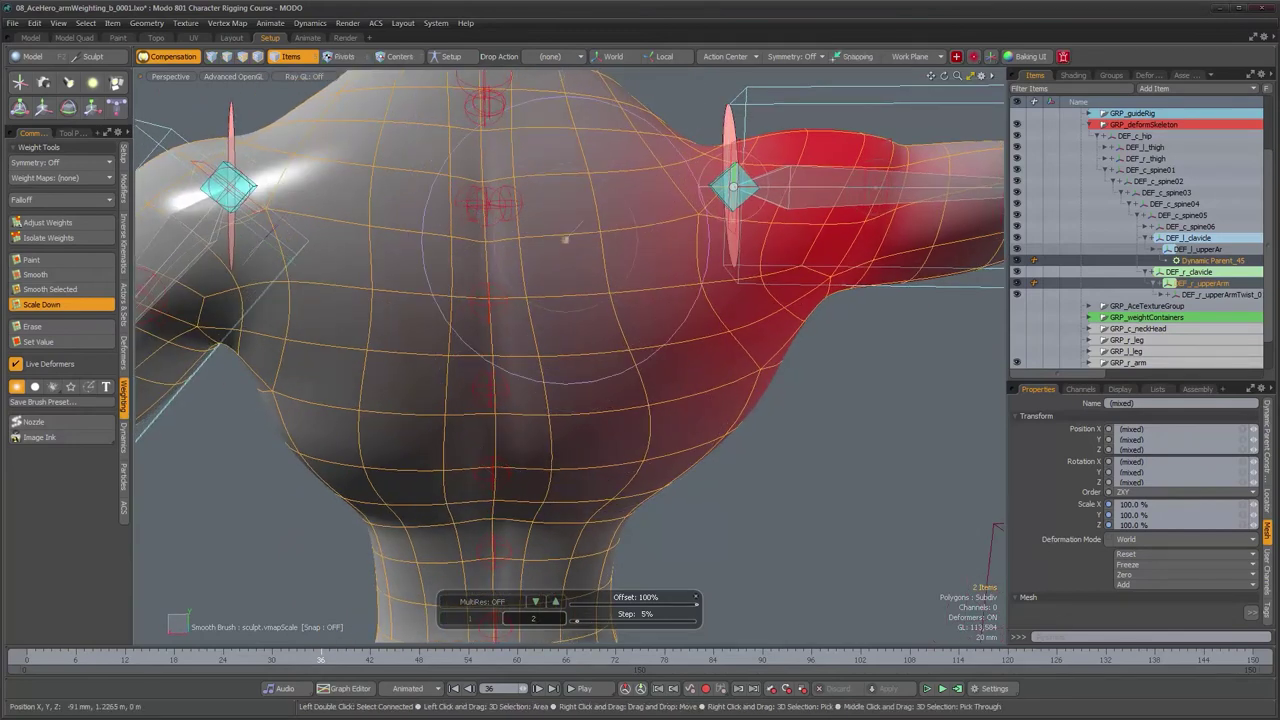
Step: Brush down the right upper arm's weights across the right side of the back and chest
left_click(651, 463)
mouse_move(651, 463)
left_mouse_down("alt")
mouse_move(606, 428)
mouse_move(439, 372)
left_mouse_up("alt")
mouse_move(534, 370)
left_mouse_down("alt")
mouse_move(620, 409)
mouse_move(676, 409)
mouse_move(552, 394)
mouse_move(490, 406)
left_mouse_up("alt")
key("alt")
left_click_drag(582, 402, 481, 388, "alt")
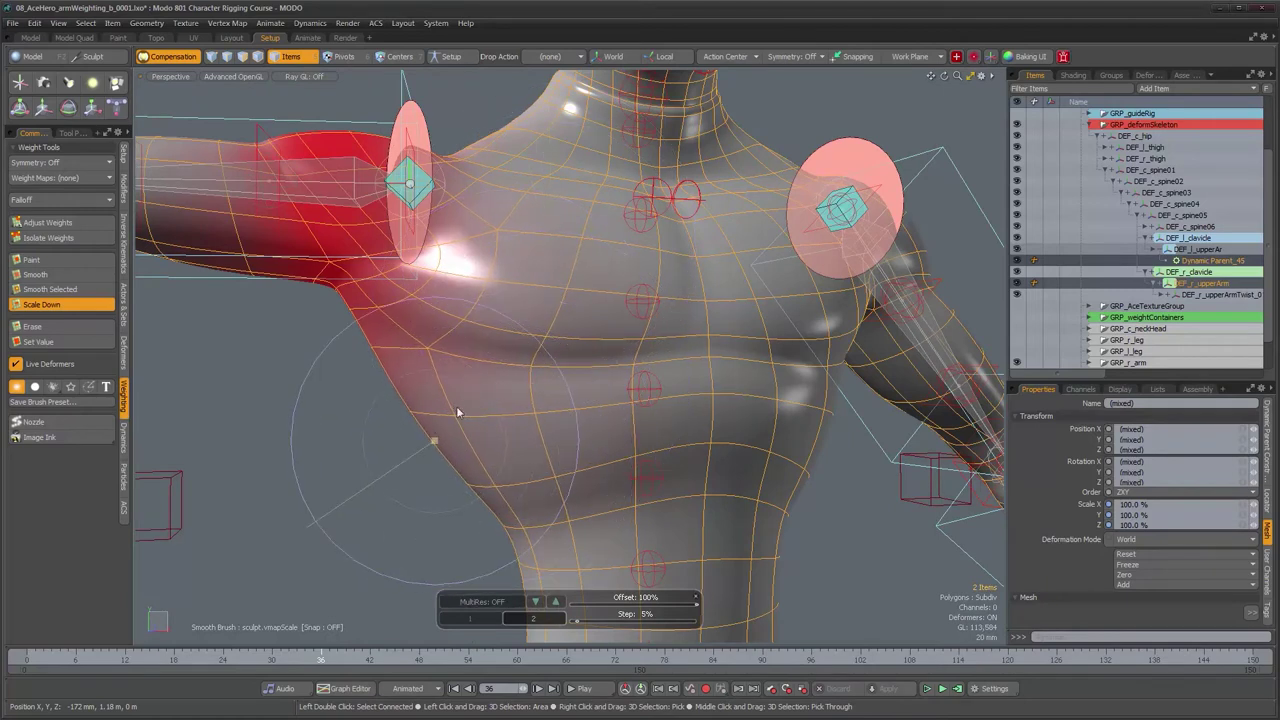
left_click_drag(458, 412, 668, 424, "alt")
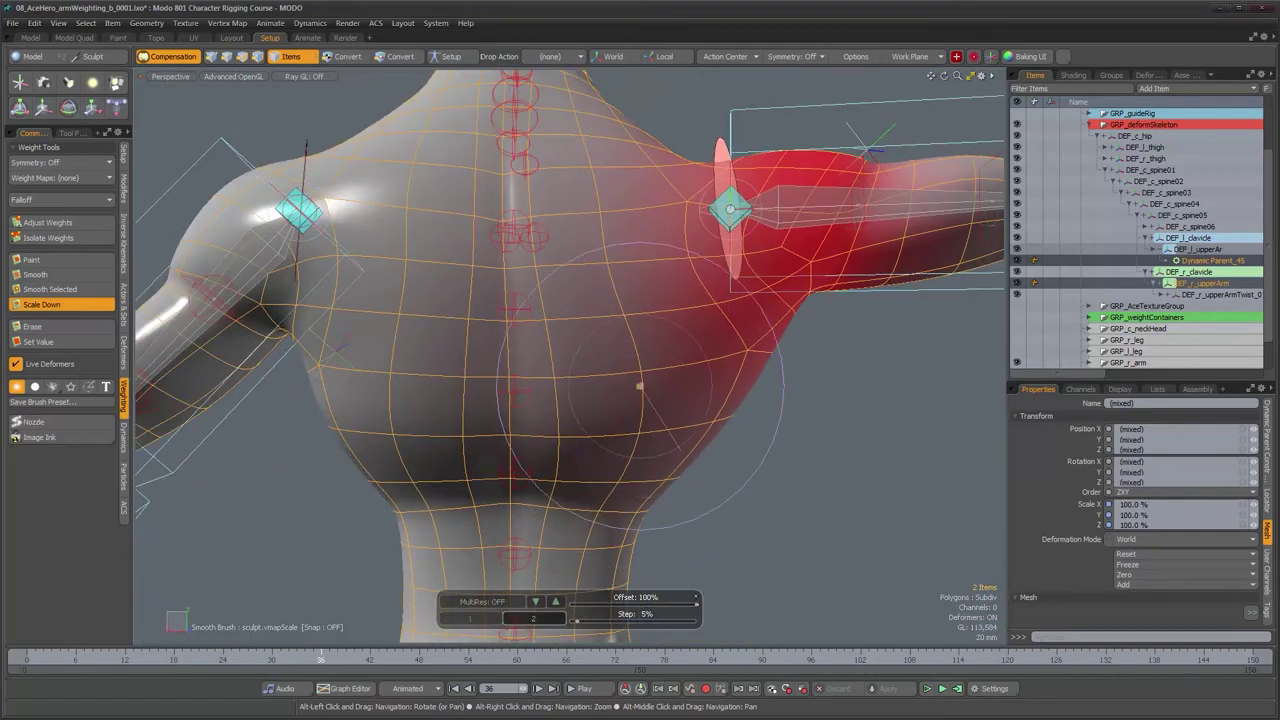
left_click_drag(632, 329, 627, 334, "alt")
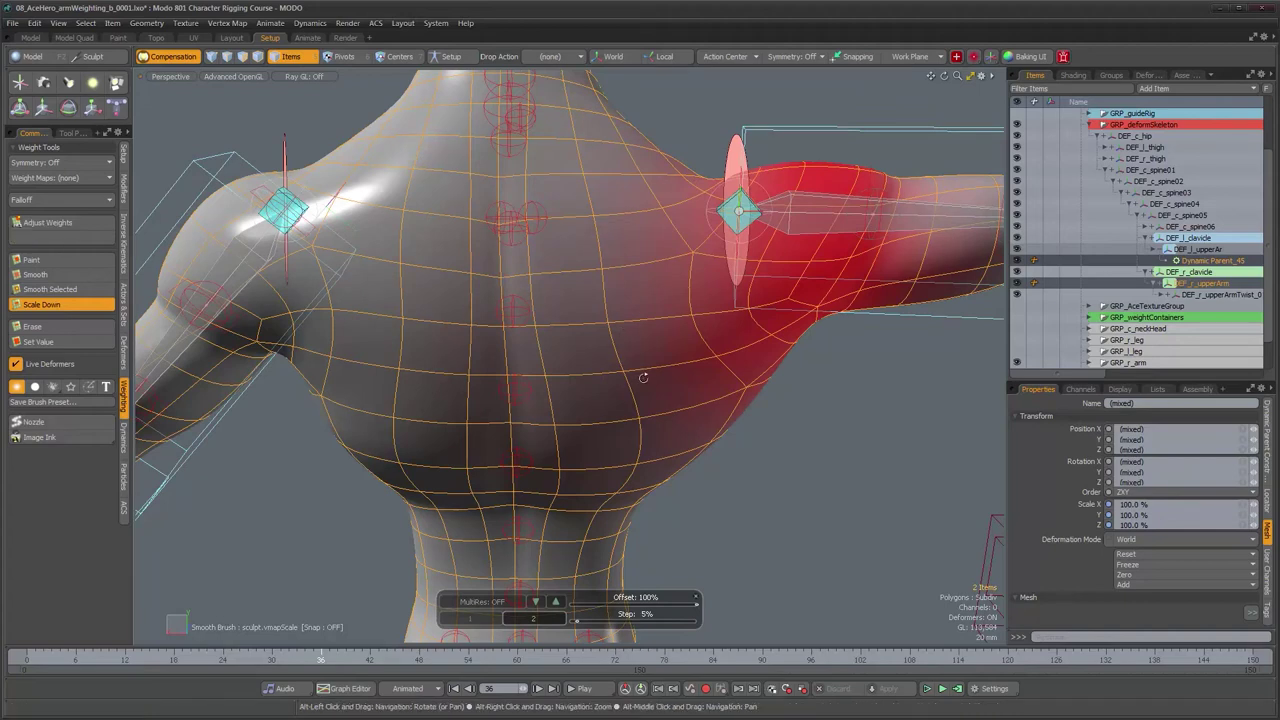
Step: Turn off live deformers and scale down the right upper arm's weights on the right side of the back
left_click_drag(620, 330, 646, 350, "alt")
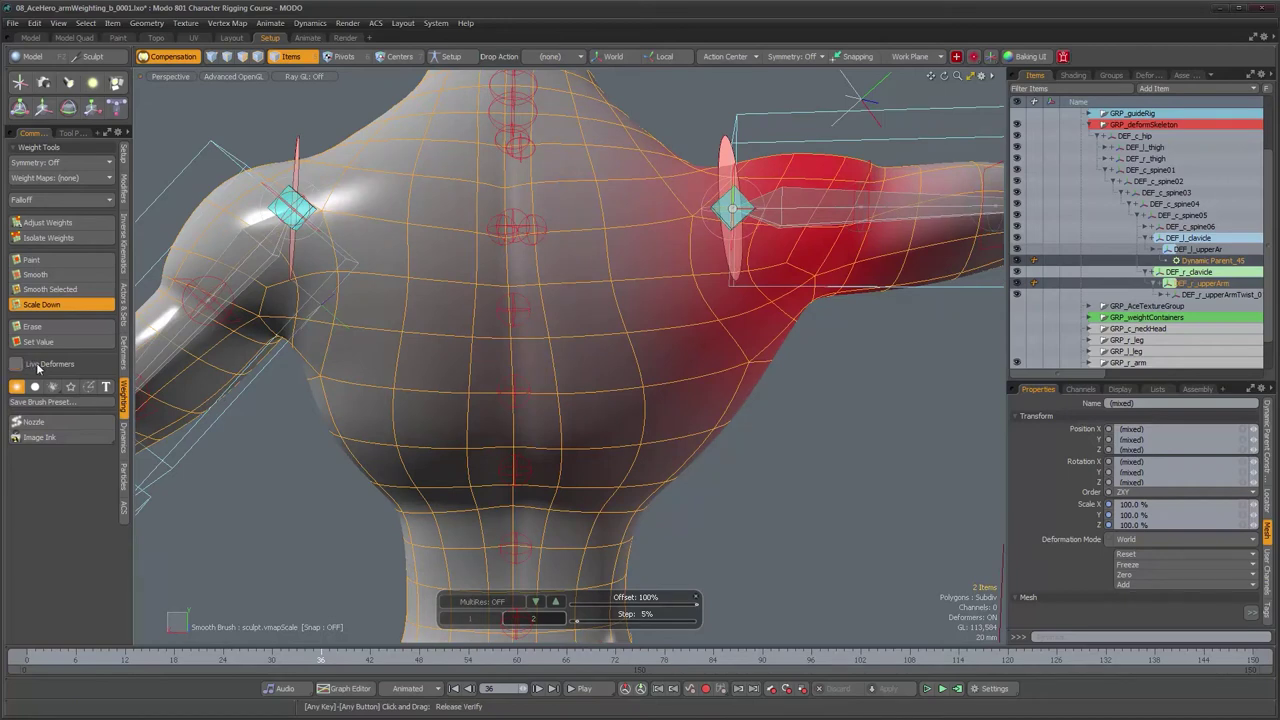
mouse_move(684, 372)
left_mouse_down("alt")
mouse_move(663, 357)
mouse_move(695, 394)
mouse_move(684, 388)
left_mouse_up("alt")
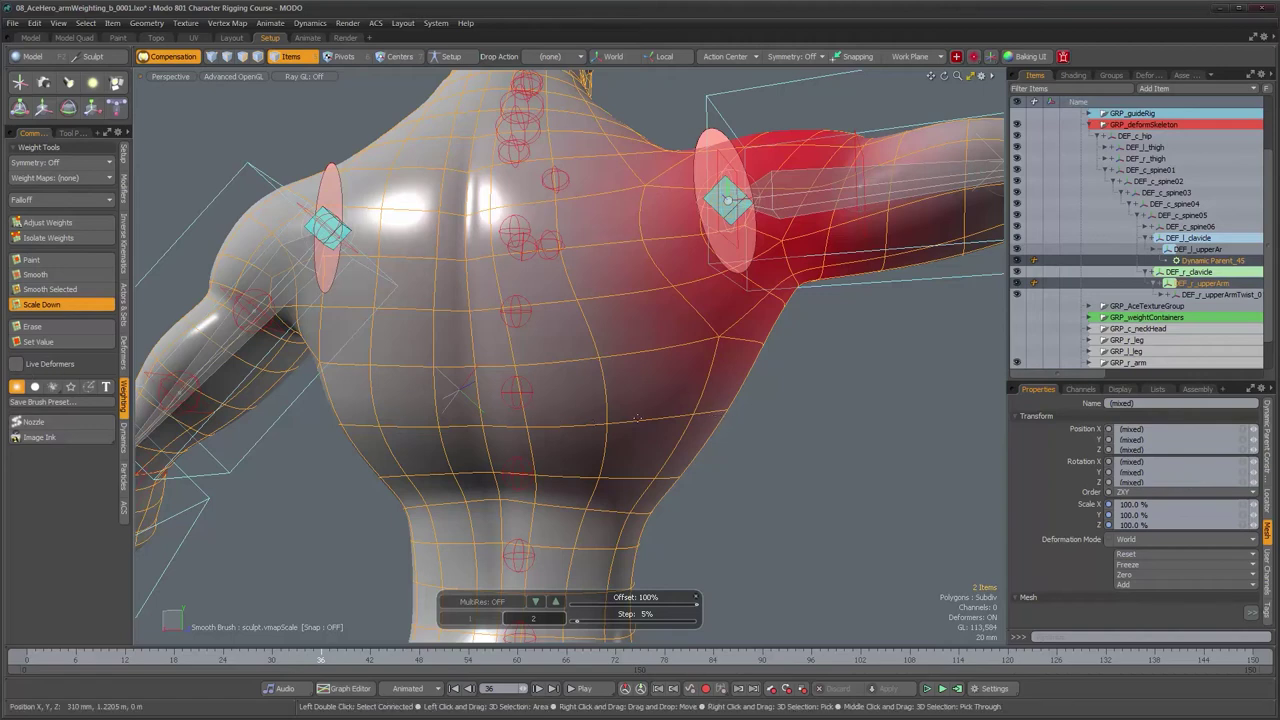
left_click_drag(630, 415, 360, 412, "alt")
mouse_move(475, 386)
left_mouse_down("alt")
mouse_move(443, 397)
mouse_move(717, 400)
mouse_move(706, 401)
left_mouse_up("alt")
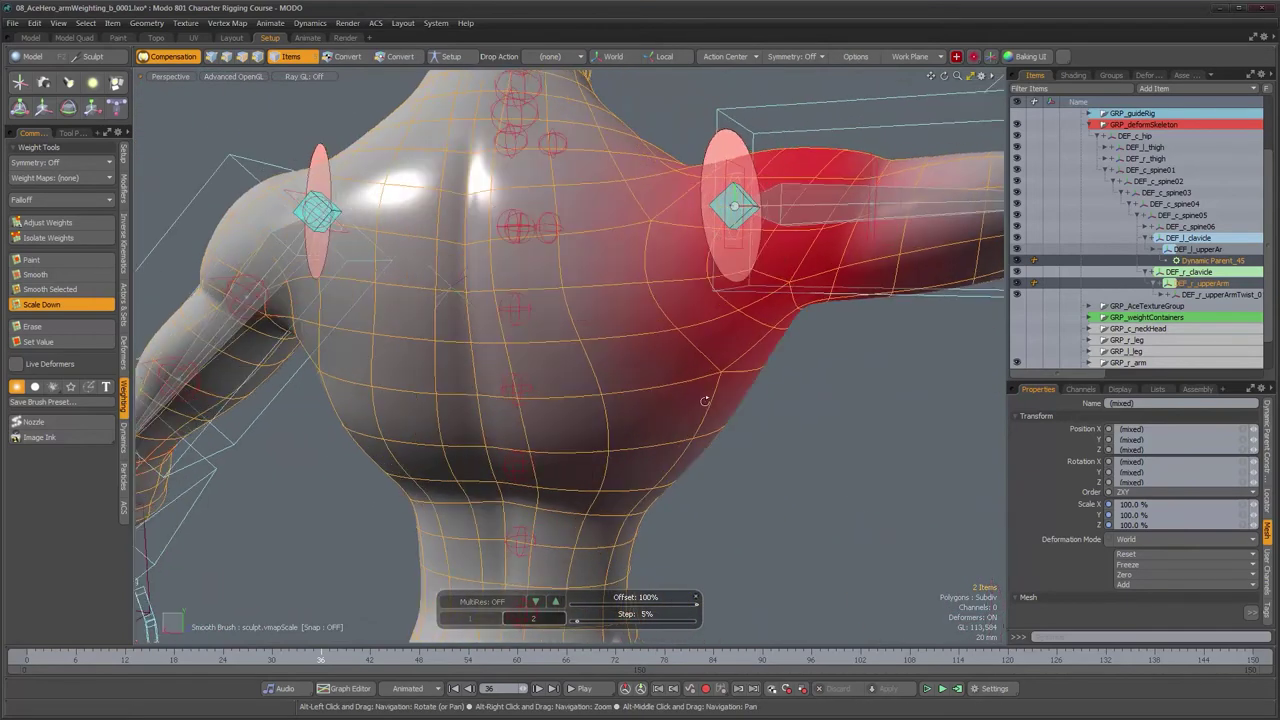
mouse_move(599, 326)
left_mouse_down()
mouse_move(609, 366)
mouse_move(580, 311)
mouse_move(640, 440)
mouse_move(626, 317)
mouse_move(663, 443)
left_mouse_up()
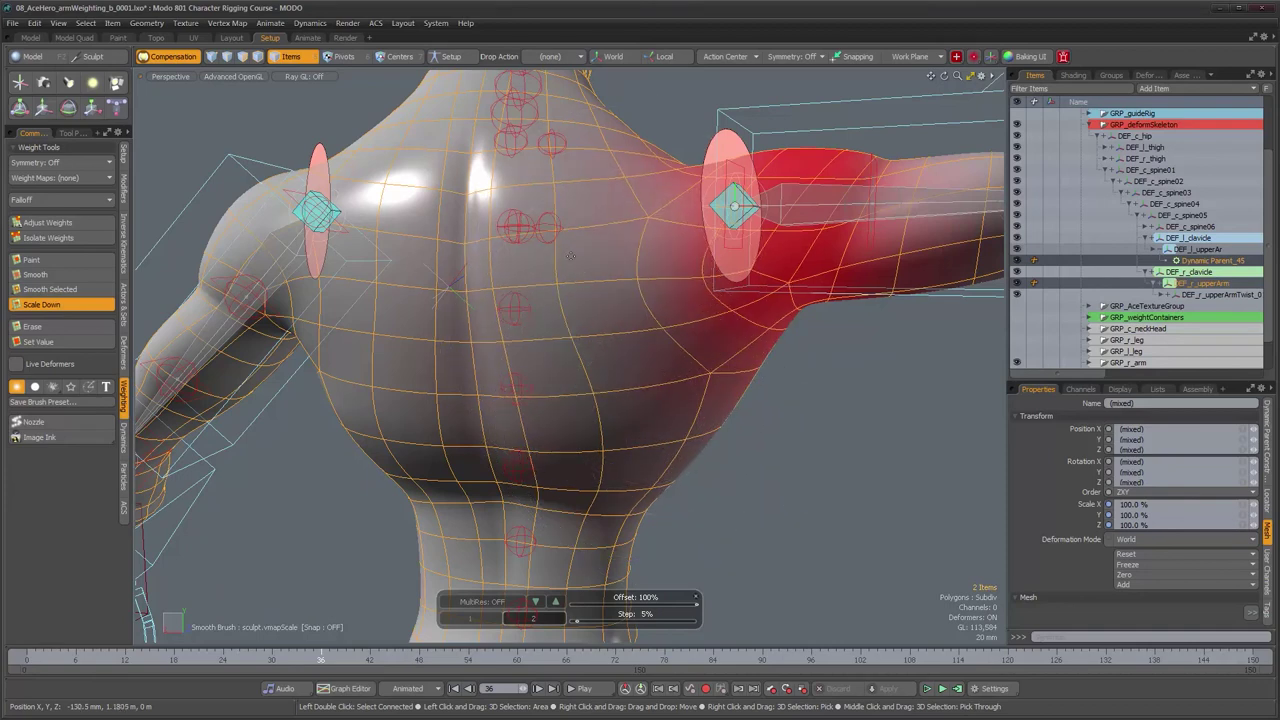
Step: Scale down the right upper arm's remaining weights on the right side of the chest and switch the viewport to Vertex Map shading
left_click_drag(634, 358, 385, 368, "alt")
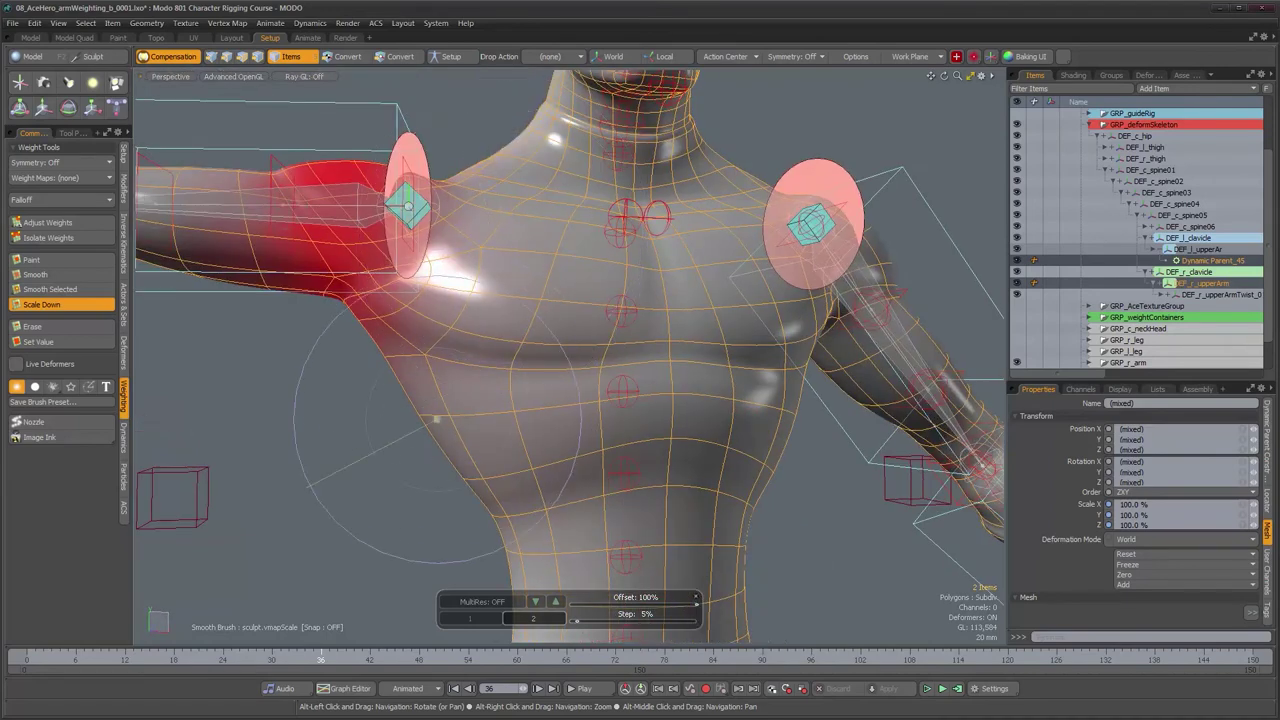
mouse_move(474, 423)
left_mouse_down("alt")
mouse_move(466, 431)
mouse_move(474, 385)
left_mouse_up("alt")
left_click_drag(572, 453, 536, 448, "alt")
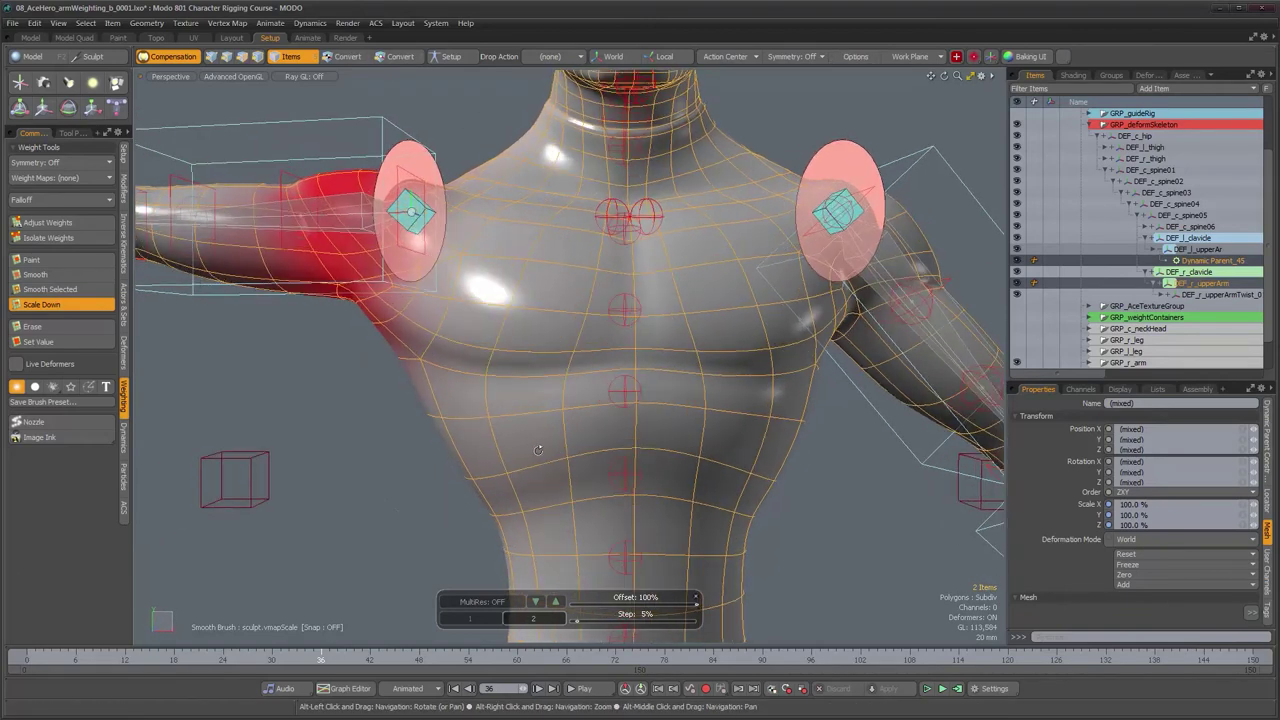
key("ctrl+2")
left_click(295, 472)
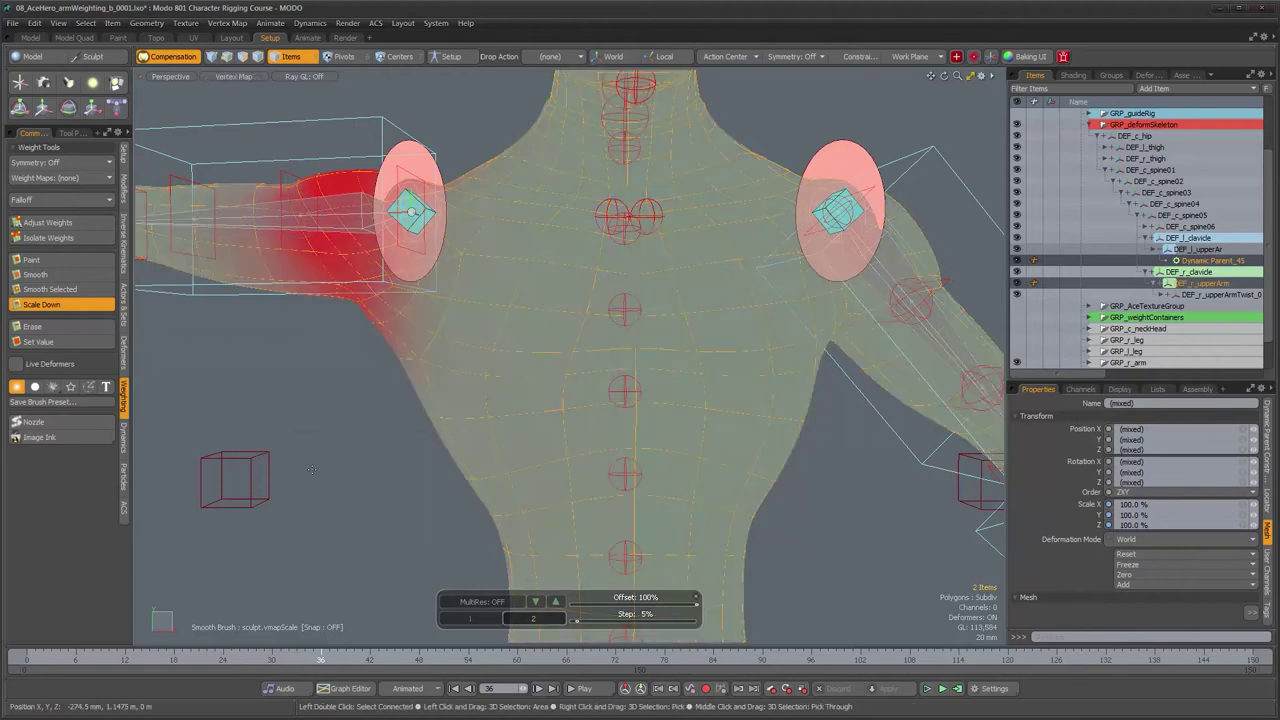
Step: Resize the Scale Down brush and reduce the right upper arm's faint weights along the side of the ribcage
mouse_move(466, 432)
left_mouse_down("alt")
mouse_move(702, 384)
mouse_move(674, 412)
mouse_move(574, 402)
left_mouse_up("alt")
right_click_drag(622, 393, 560, 393)
left_click_drag(590, 396, 660, 408, "alt")
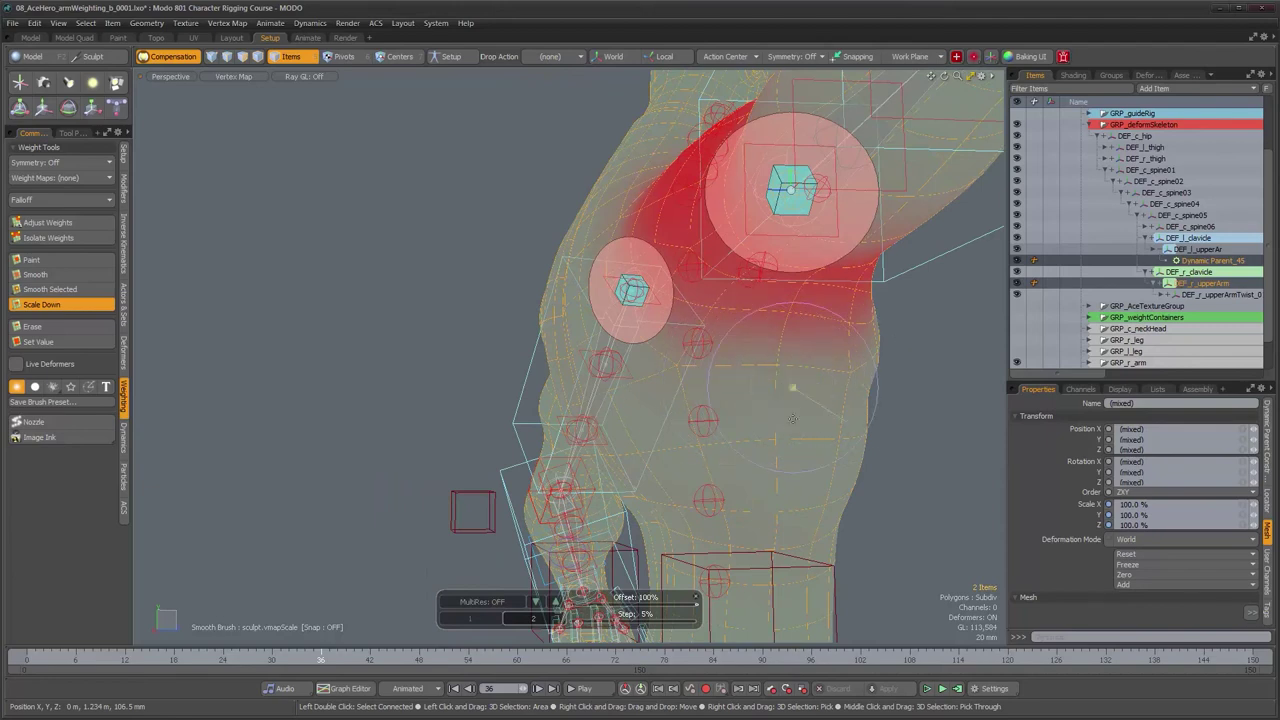
left_click_drag(787, 446, 752, 450, "alt")
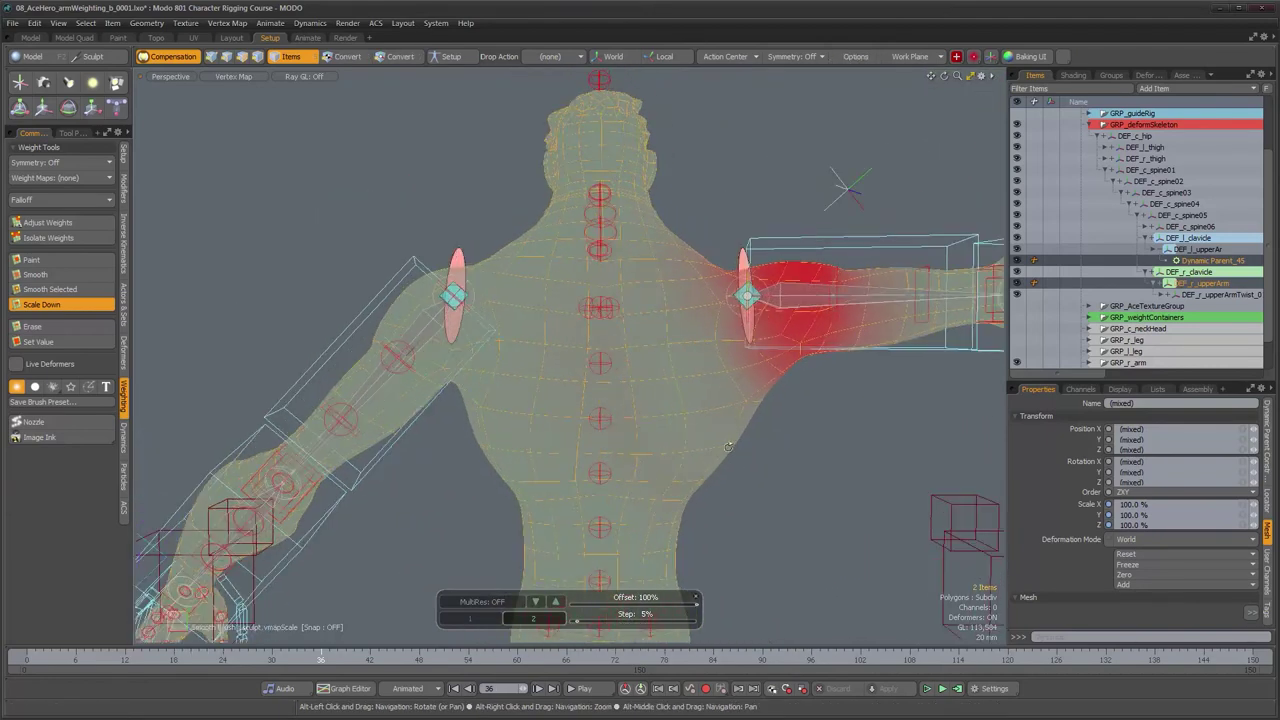
Step: Choose the Erase weight brush at 50% offset and clear the right upper arm's stray weights from the back and chest
left_click(40, 326)
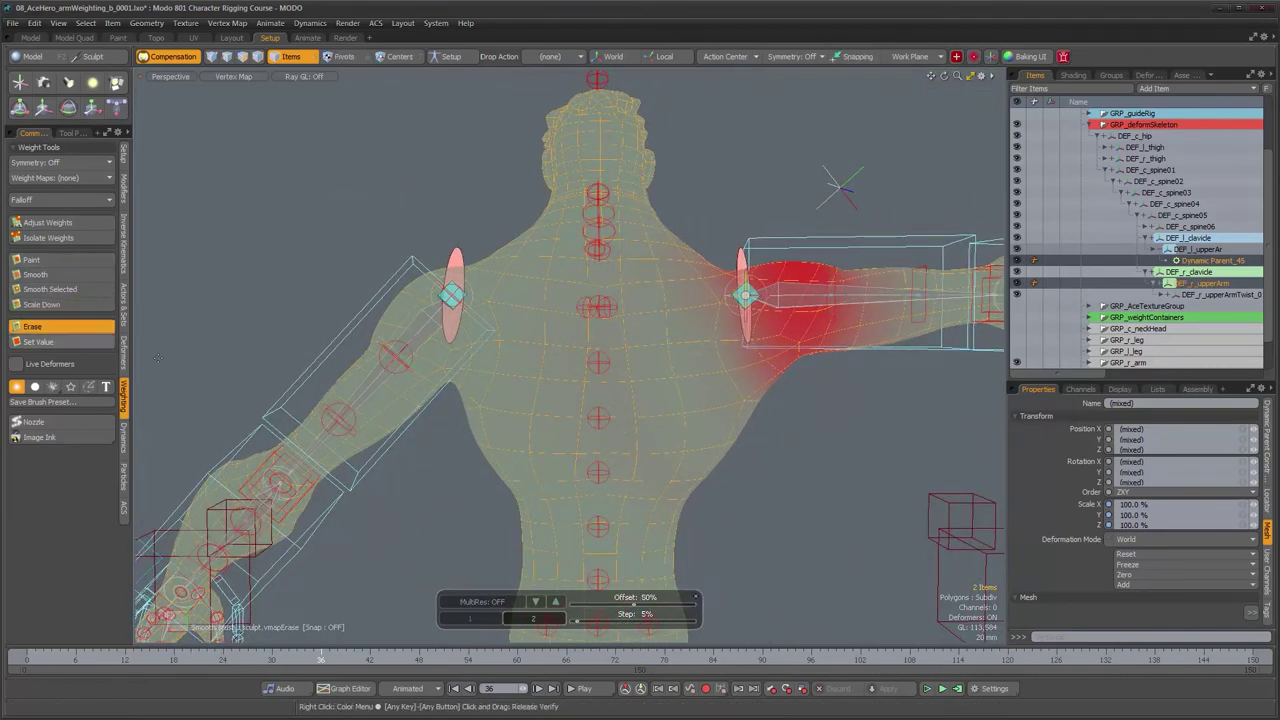
mouse_move(677, 390)
right_mouse_down()
mouse_move(690, 390)
mouse_move(648, 390)
mouse_move(614, 418)
right_mouse_up()
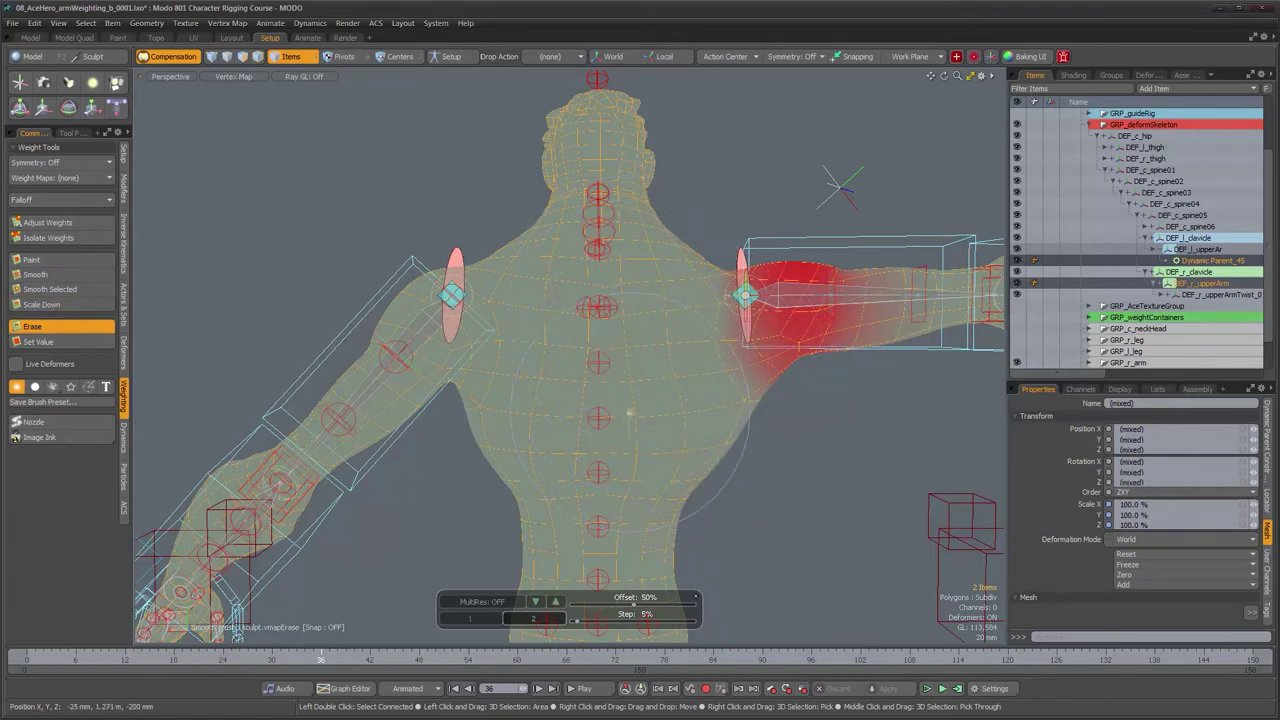
left_click_drag(607, 442, 481, 424, "alt")
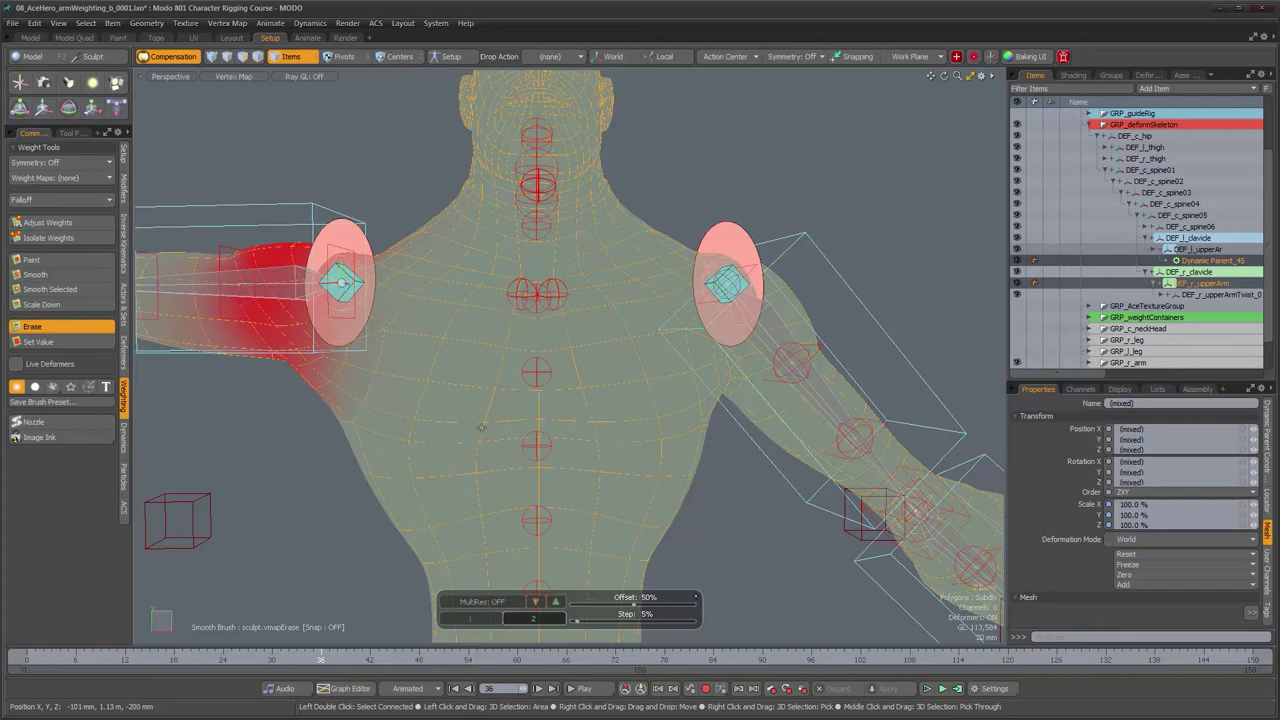
left_click_drag(563, 453, 750, 392, "alt")
middle_click_drag(717, 324, 604, 431, "alt")
left_click_drag(631, 426, 661, 398, "alt")
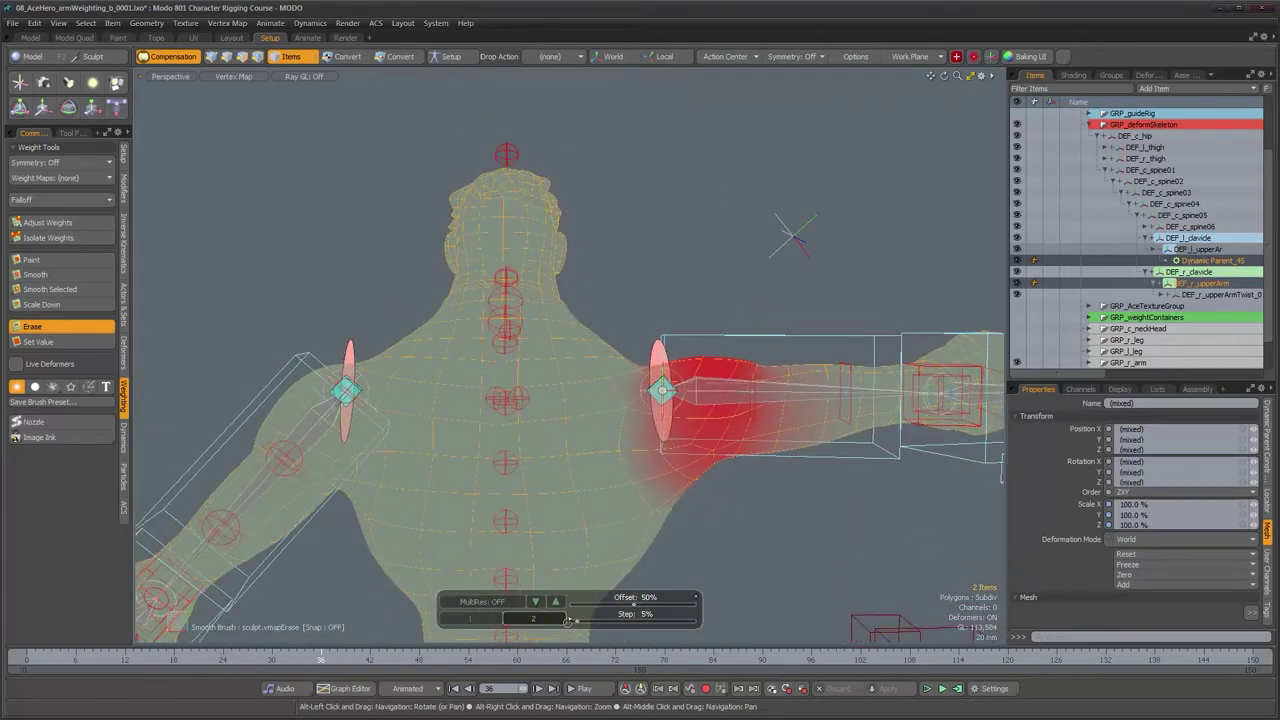
Step: Try the Scale Down brush at 100% offset between the right shoulder and the neck, and undo the stroke
mouse_move(321, 659)
left_mouse_down()
mouse_move(264, 659)
mouse_move(403, 659)
mouse_move(125, 659)
mouse_move(386, 659)
mouse_move(321, 656)
left_mouse_up()
left_click_drag(572, 452, 574, 396, "alt")
scroll(540, 404, "up", 4)
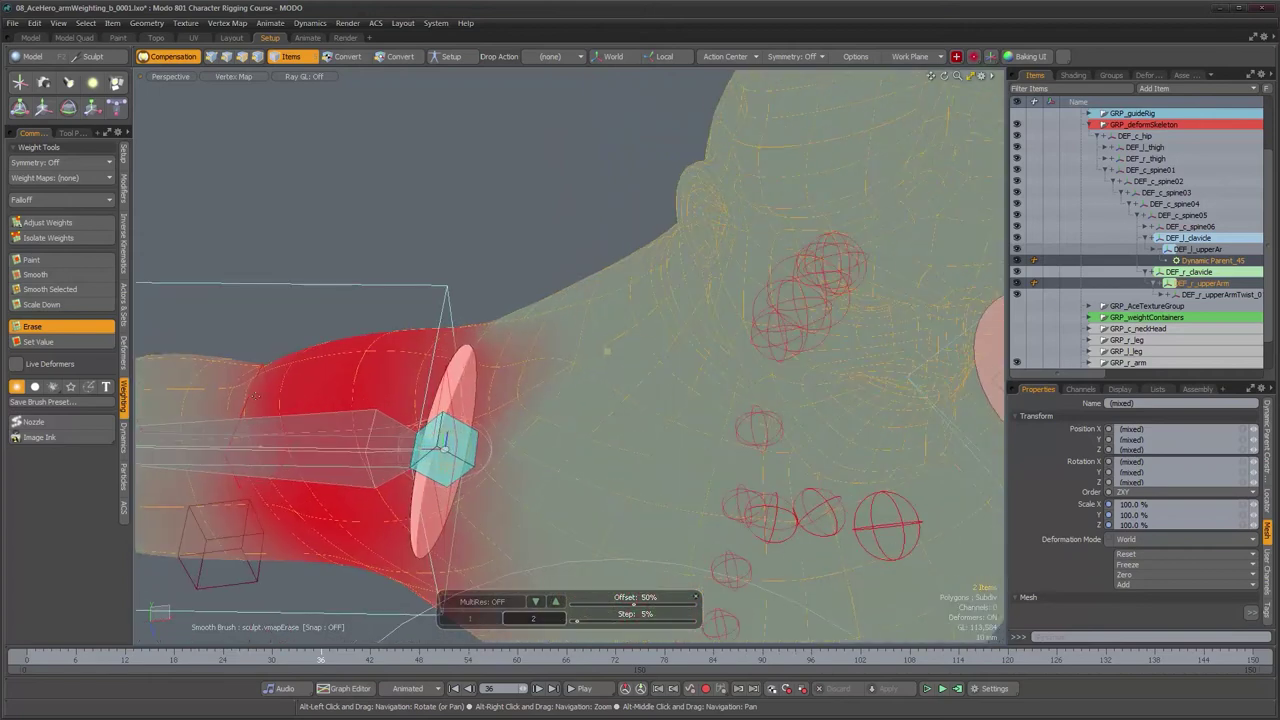
left_click(42, 304)
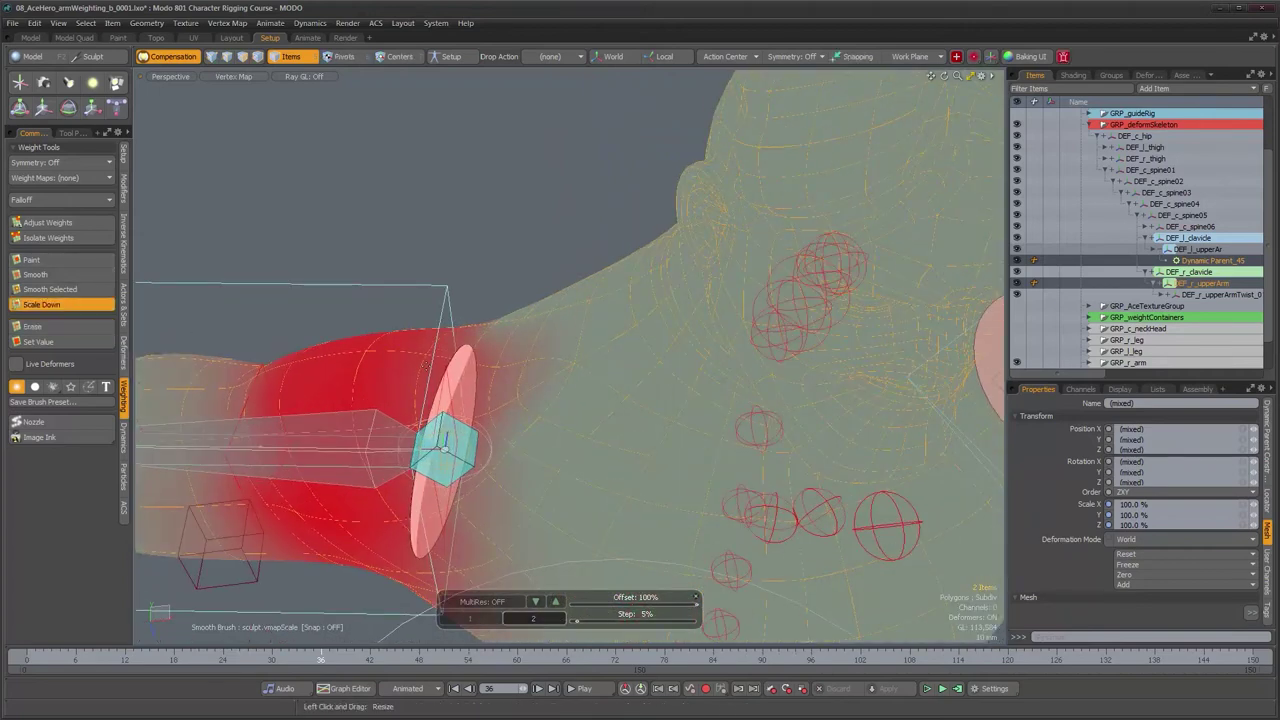
right_click_drag(554, 381, 515, 382)
left_click(552, 383)
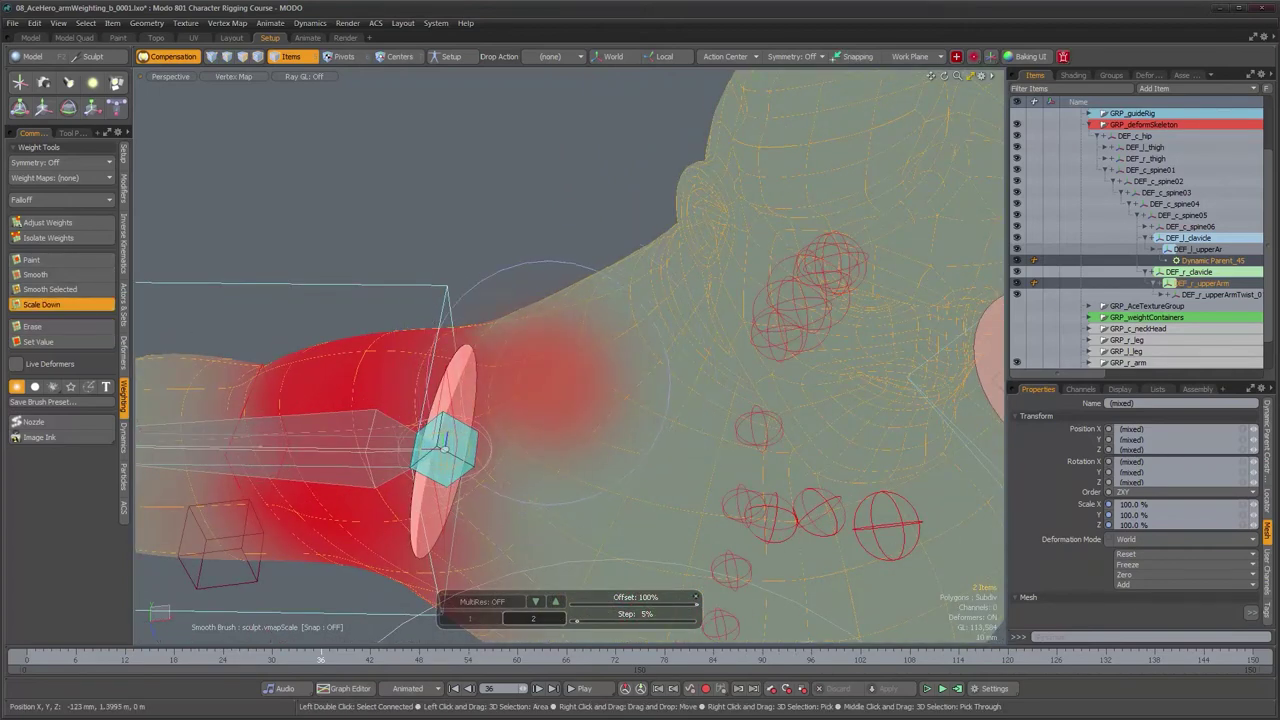
key("ctrl+z")
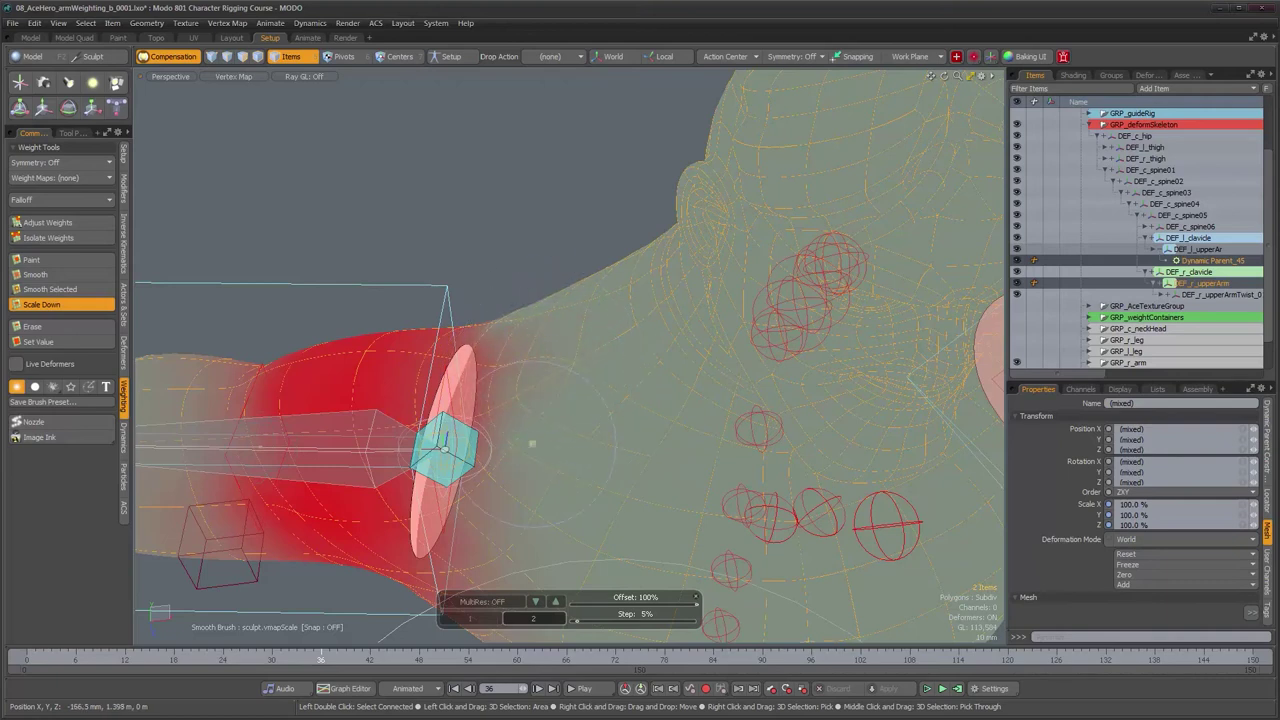
Step: Examine how the right upper arm's weights fall off around the shoulder, chest and armpit
left_click_drag(606, 482, 603, 400, "alt")
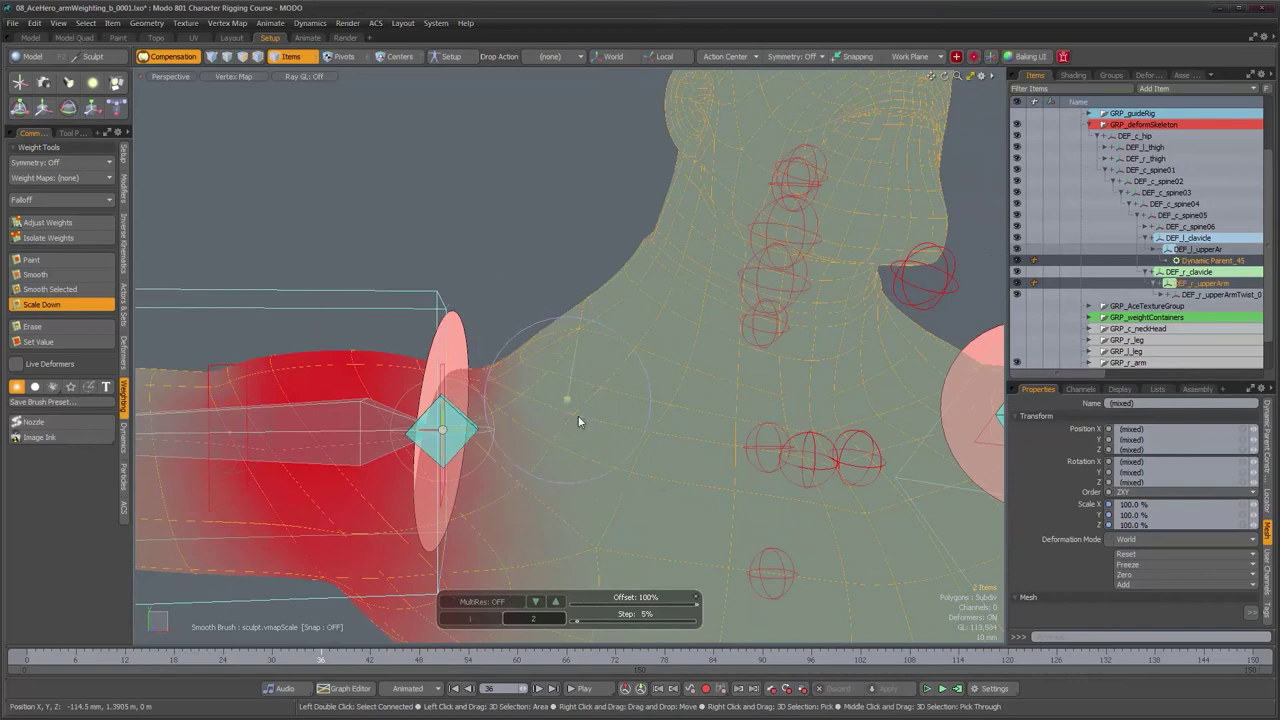
right_click_drag(580, 423, 620, 525, "alt")
middle_click_drag(612, 490, 647, 378, "alt")
left_click_drag(647, 378, 607, 398, "alt")
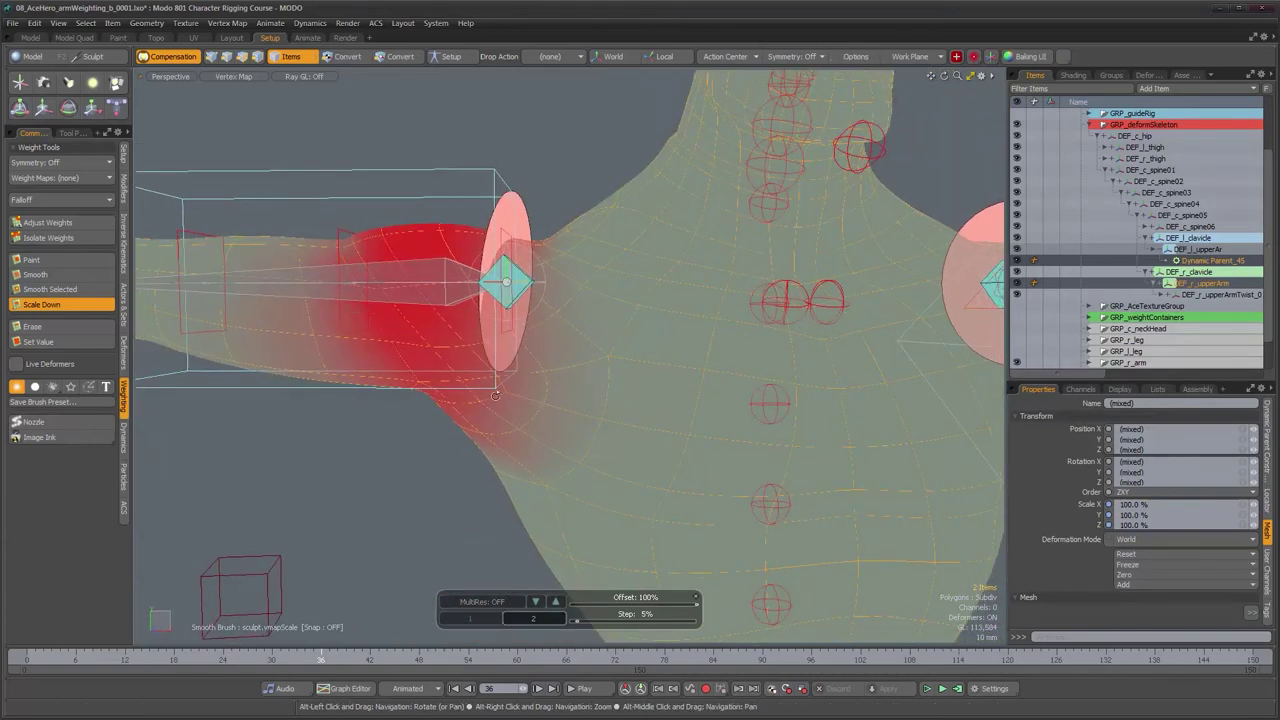
middle_click_drag(637, 442, 835, 500, "alt")
left_click_drag(652, 406, 642, 401, "alt")
right_click_drag(644, 390, 674, 391, "alt")
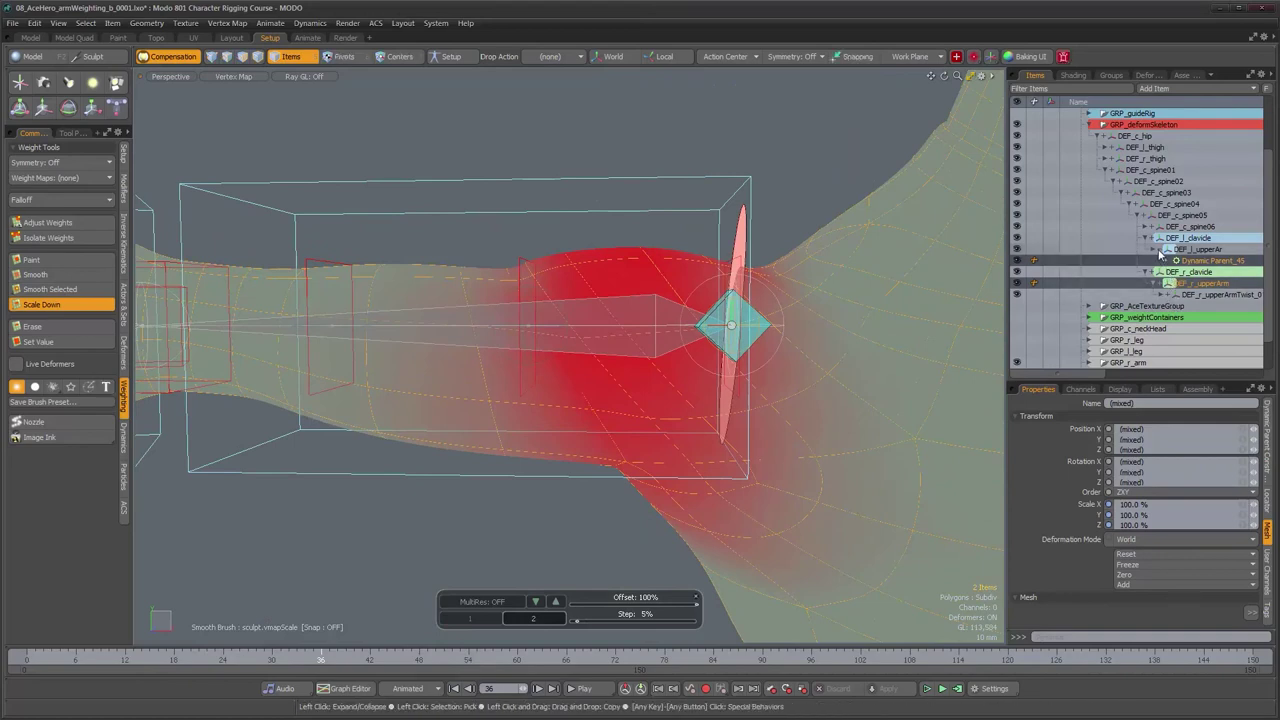
Step: Replace DEF_r_upperArm with its upper arm twist child in the selection to show the twist deformer's weights on the torso
left_click(1156, 250)
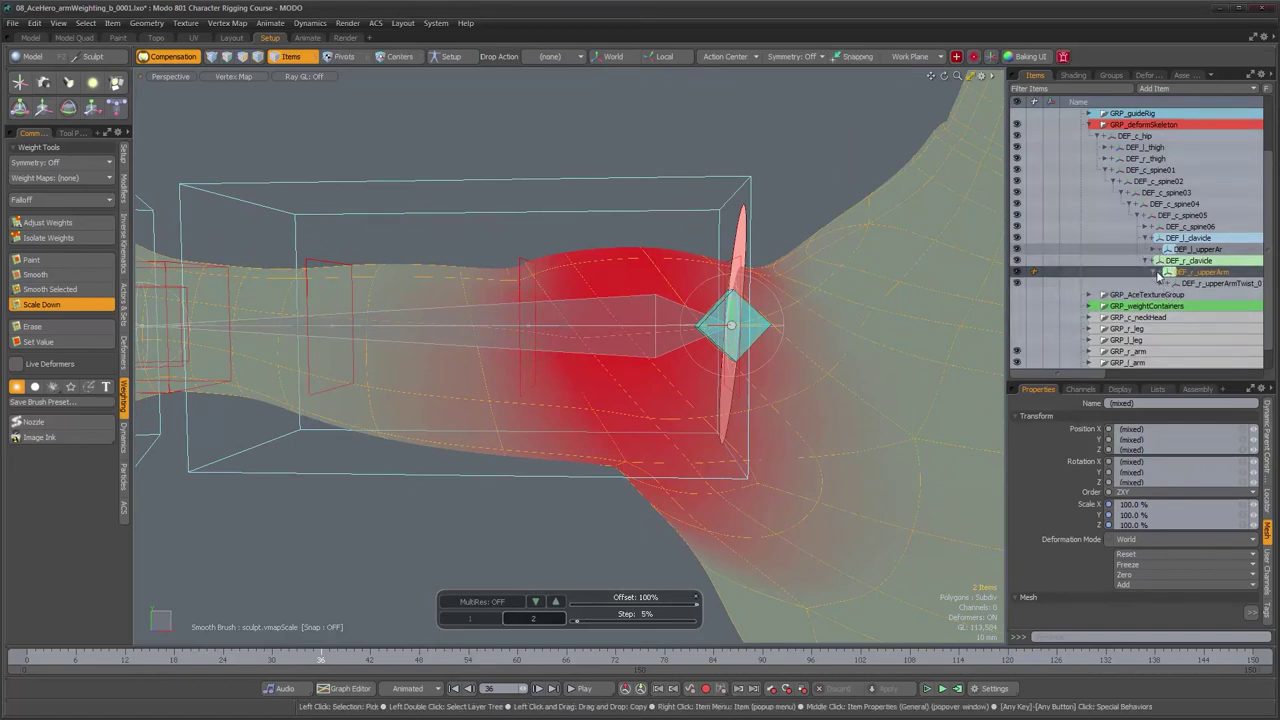
left_click(1208, 285, "ctrl")
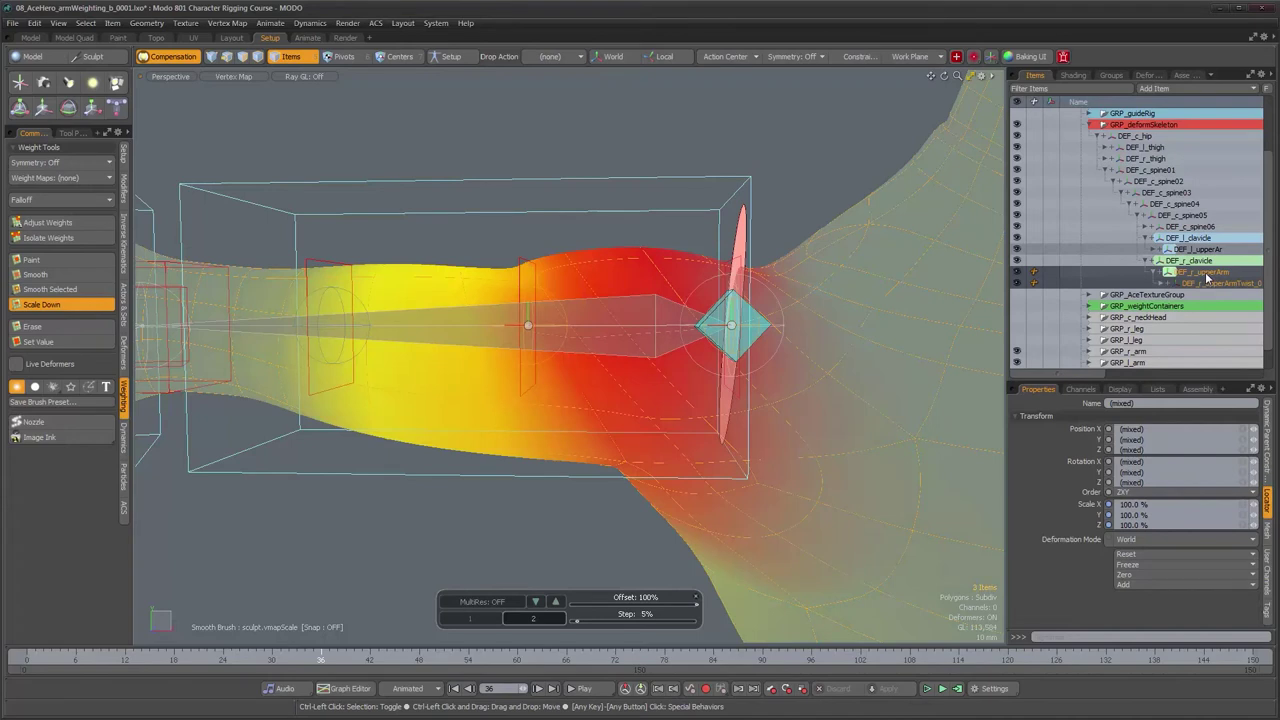
left_click(1207, 274, "ctrl")
left_click_drag(528, 343, 570, 328, "alt")
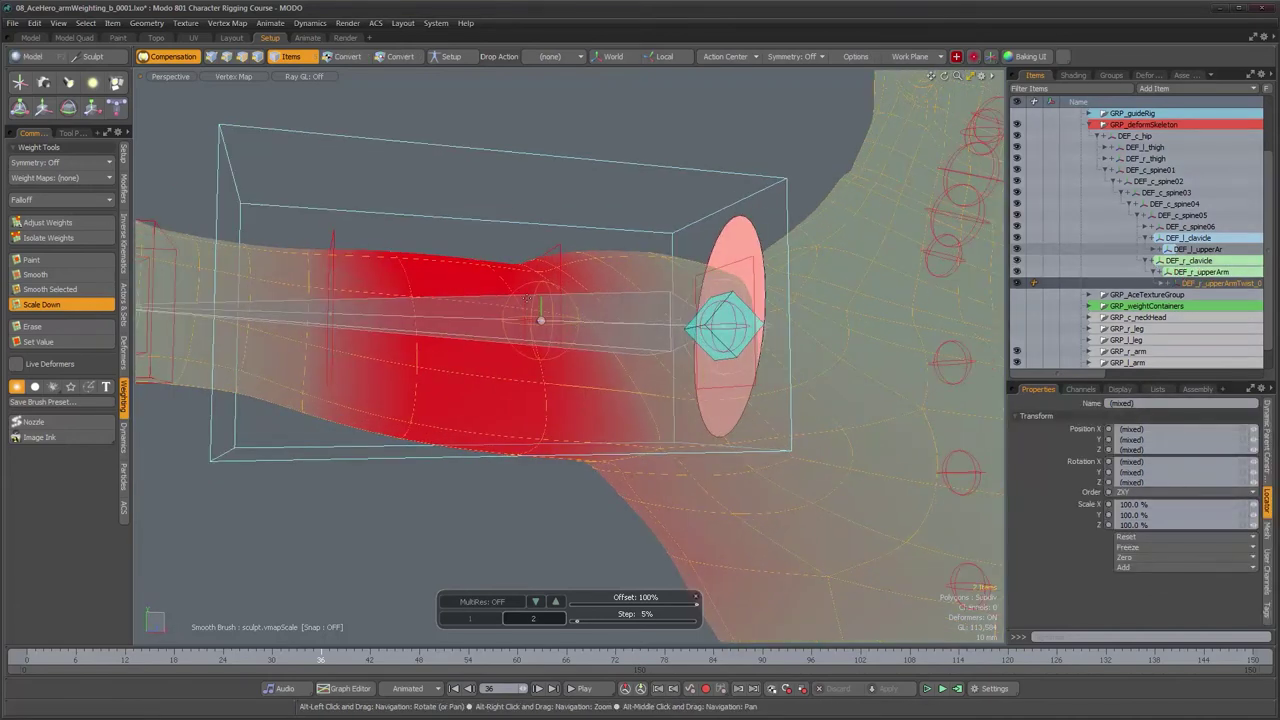
left_click_drag(673, 394, 655, 210, "alt+shift")
left_click_drag(711, 423, 789, 357, "alt")
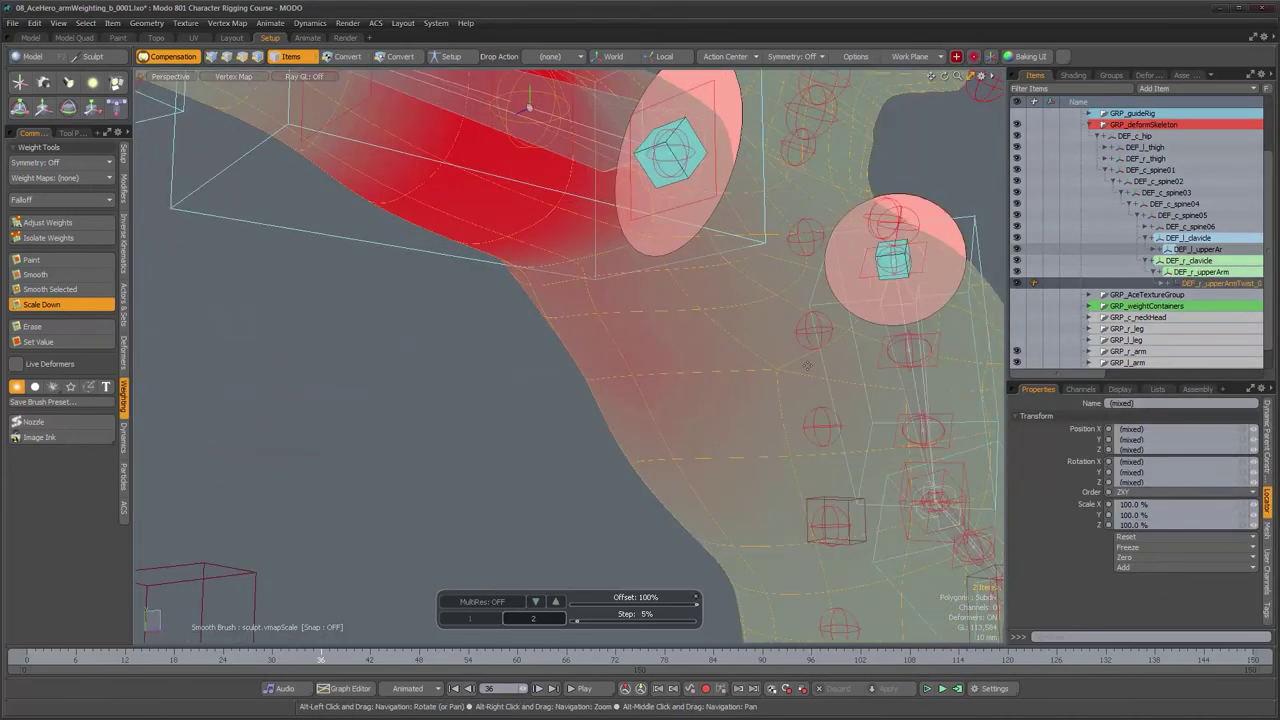
left_click_drag(694, 421, 560, 442, "alt")
left_click_drag(420, 490, 484, 444, "alt")
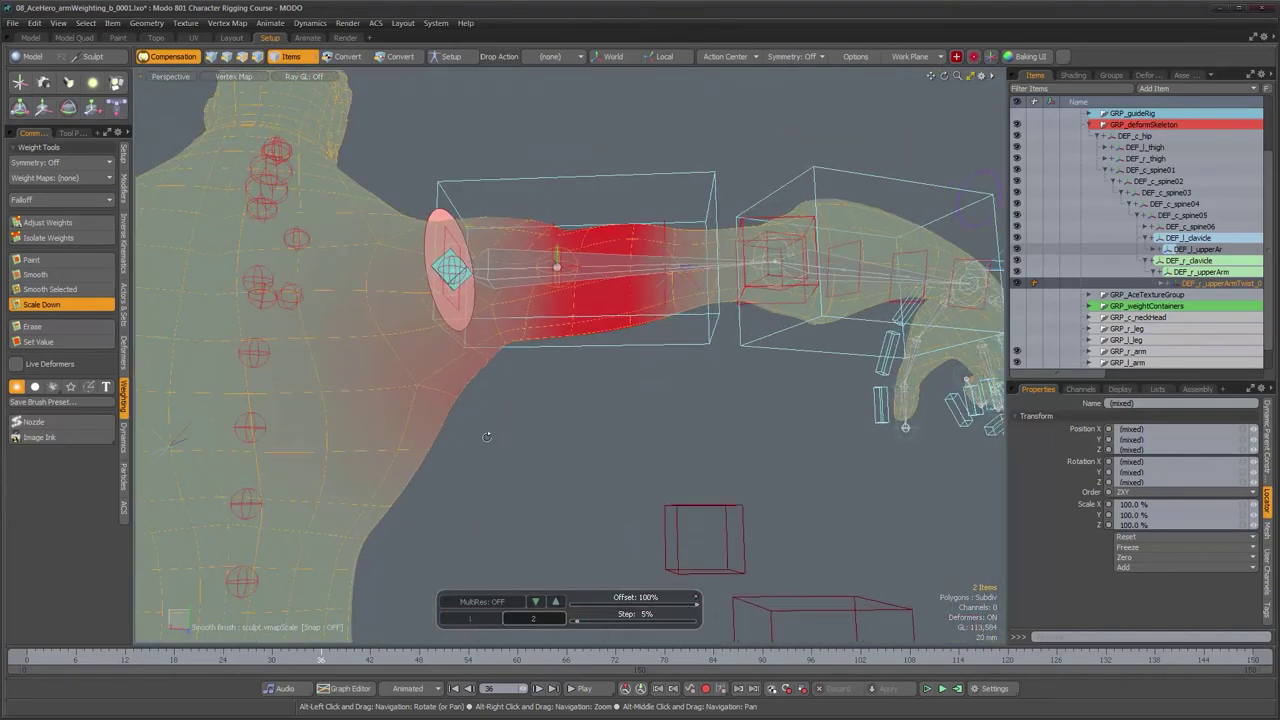
Step: With the Erase brush at 50% offset, clear the right twist deformer's weights from the right side of the back and chest
left_click(52, 328)
mouse_move(390, 445)
left_mouse_down("alt")
mouse_move(460, 410)
mouse_move(444, 418)
left_mouse_up("alt")
right_click_drag(504, 417, 431, 409)
left_click_drag(430, 408, 528, 336)
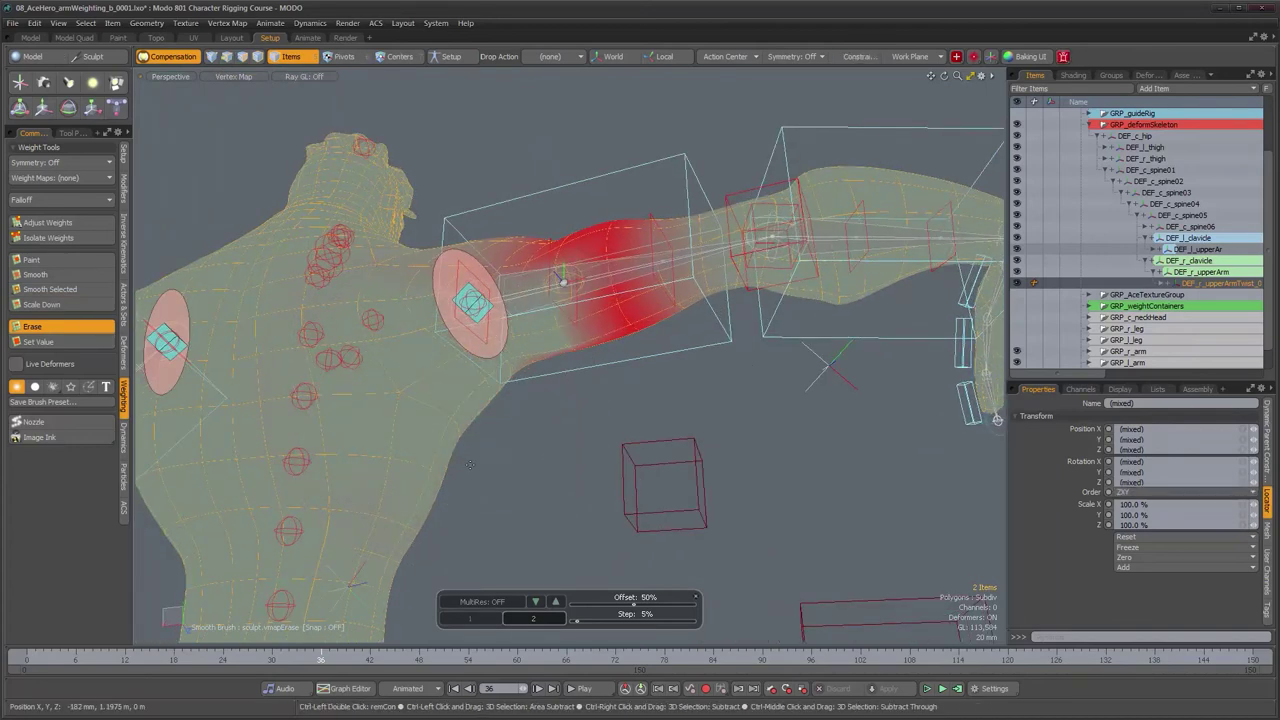
key("ctrl+z")
left_click_drag(470, 464, 502, 457, "alt")
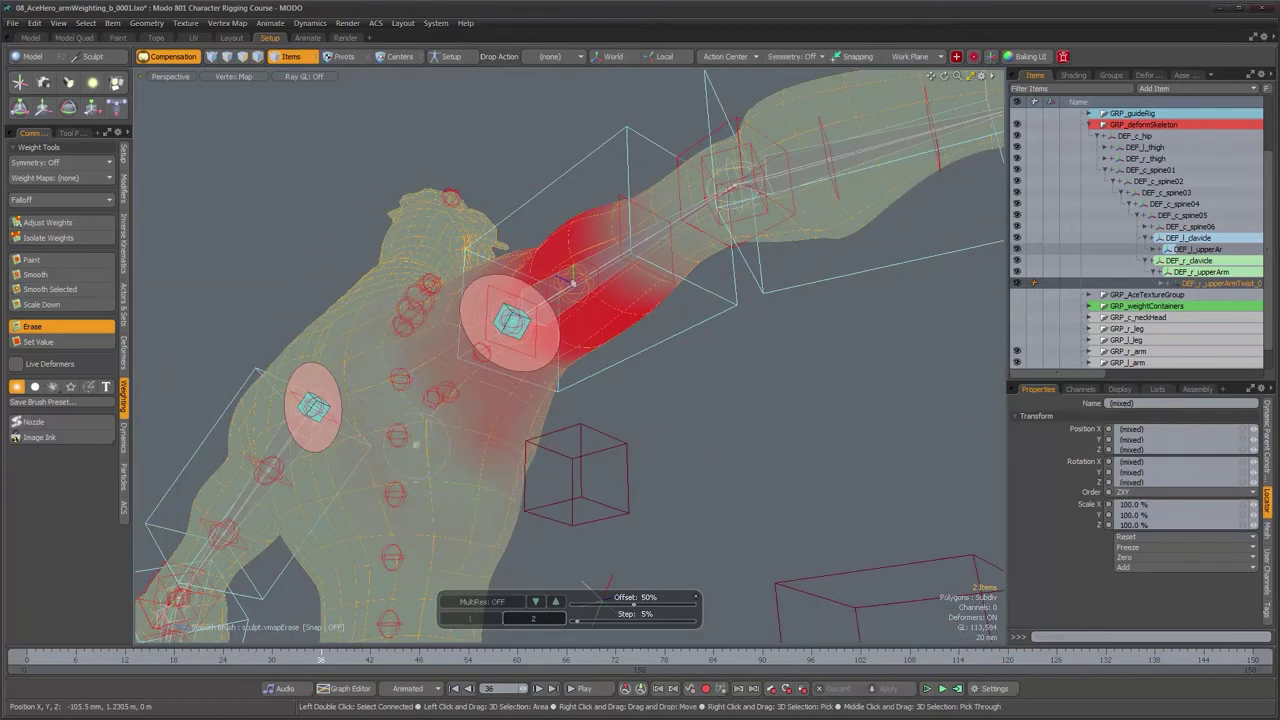
left_click_drag(484, 464, 621, 456, "alt")
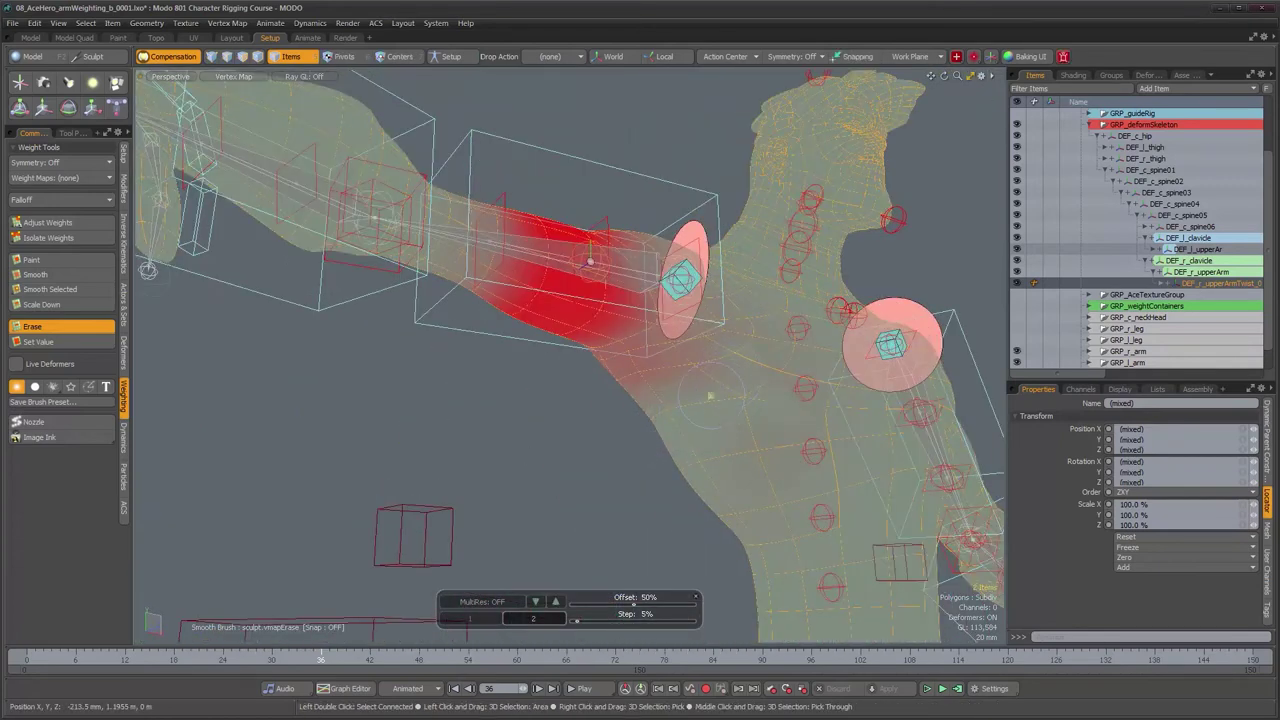
left_click_drag(700, 415, 452, 380, "alt")
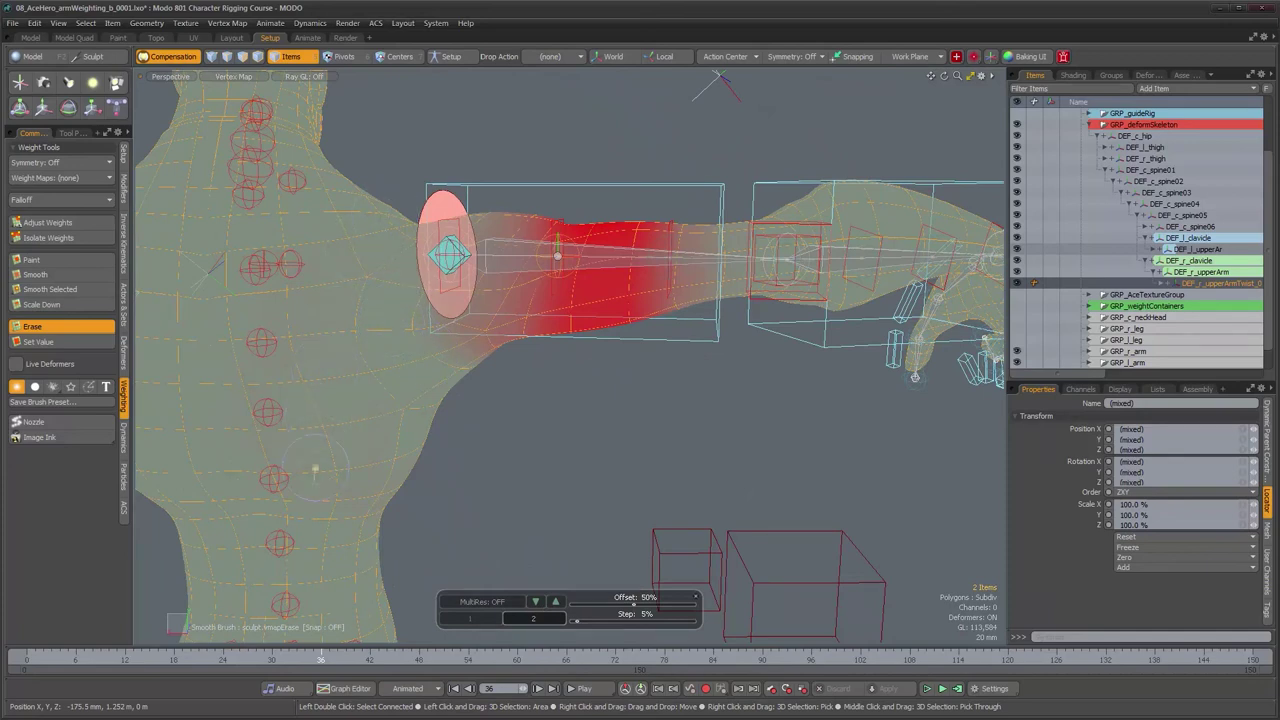
Step: Enlarge the Erase brush, clear the twist deformer's residual weights across the upper back and front torso, and drop the brush
left_click_drag(309, 503, 448, 488, "alt")
middle_click_drag(343, 498, 609, 487, "alt")
right_click_drag(609, 487, 571, 478, "alt")
right_click_drag(571, 478, 610, 480)
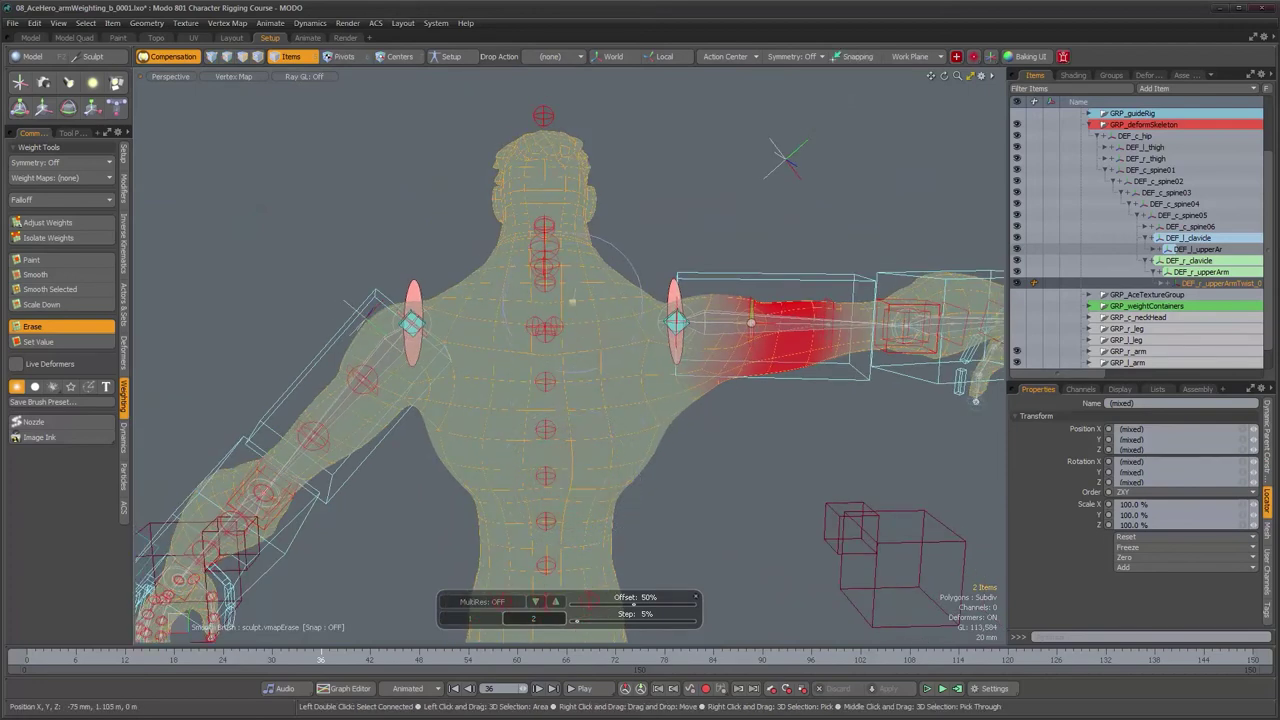
left_click_drag(588, 502, 530, 451, "alt")
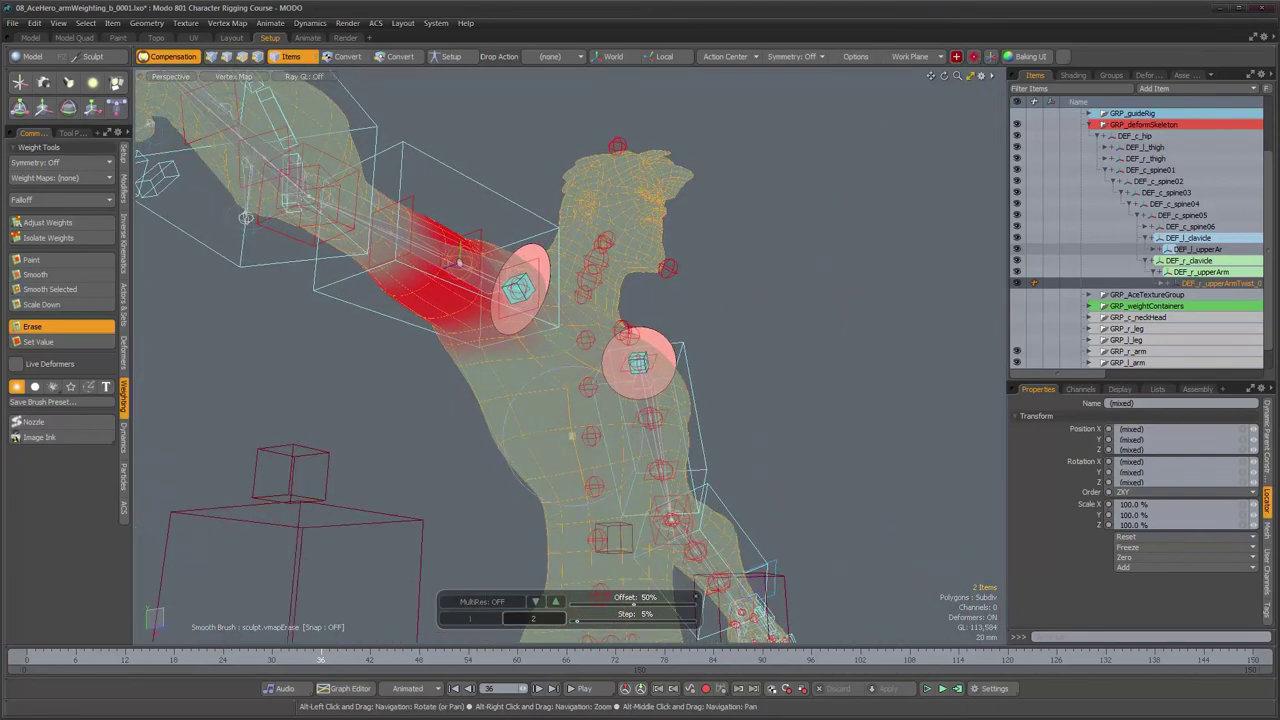
left_click_drag(655, 427, 594, 446, "alt")
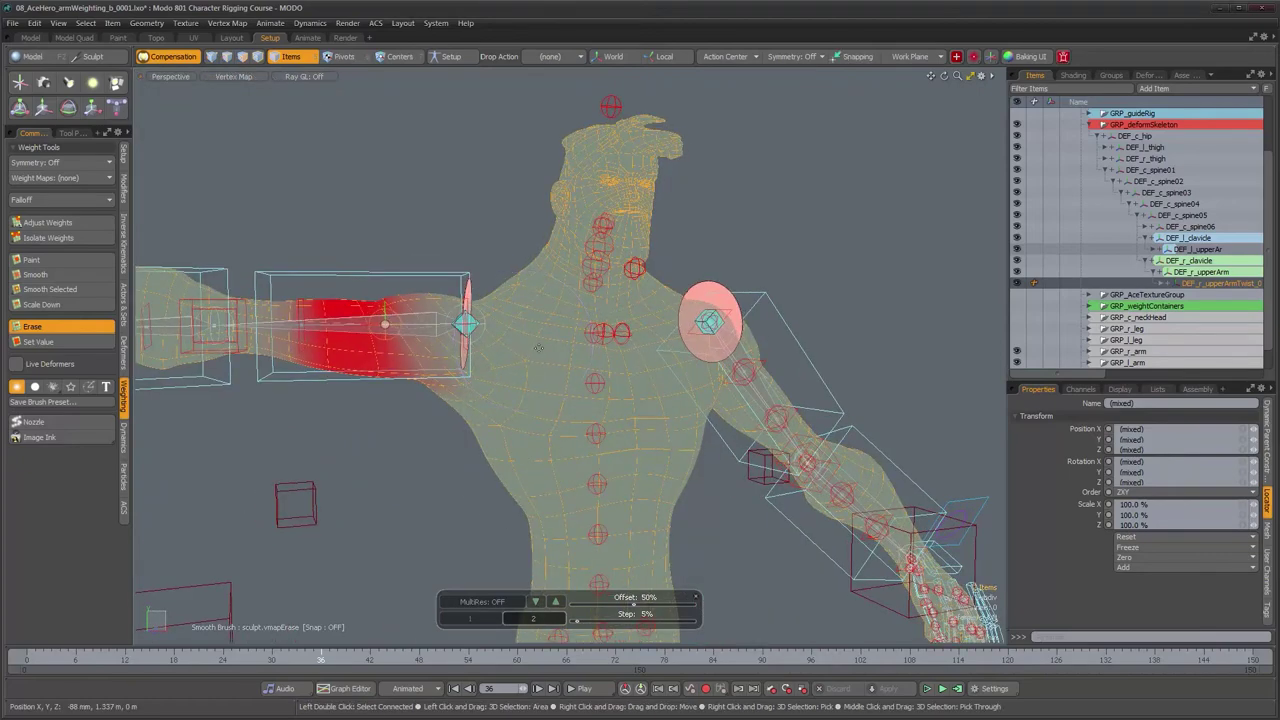
left_click_drag(510, 321, 770, 318, "alt")
scroll(454, 358, "up", 4)
scroll(741, 320, "down", 5)
mouse_move(708, 398)
left_mouse_down("alt")
mouse_move(685, 408)
mouse_move(764, 456)
mouse_move(680, 406)
left_mouse_up("alt")
key("space")
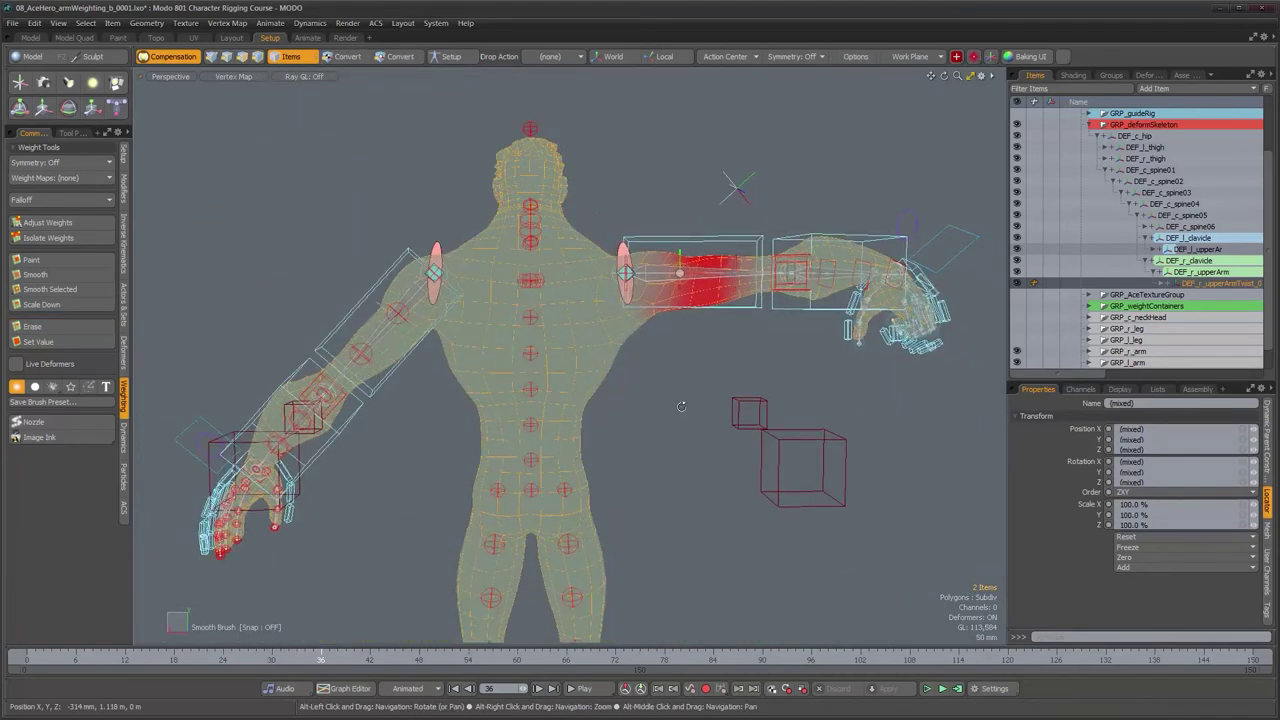
Step: Scrub the animation to frame 25 and clear the twist deformer selection
left_click_drag(321, 660, 386, 660)
left_click_drag(476, 659, 231, 659)
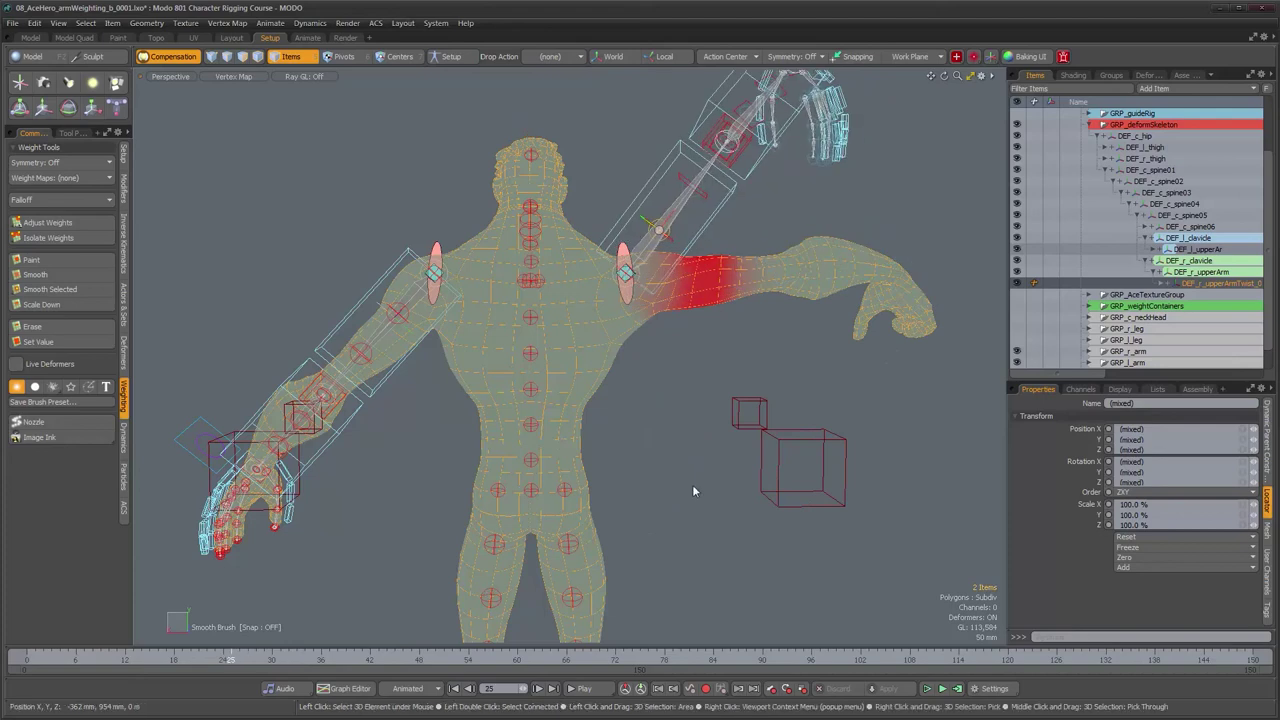
left_click(692, 484)
left_click(615, 341)
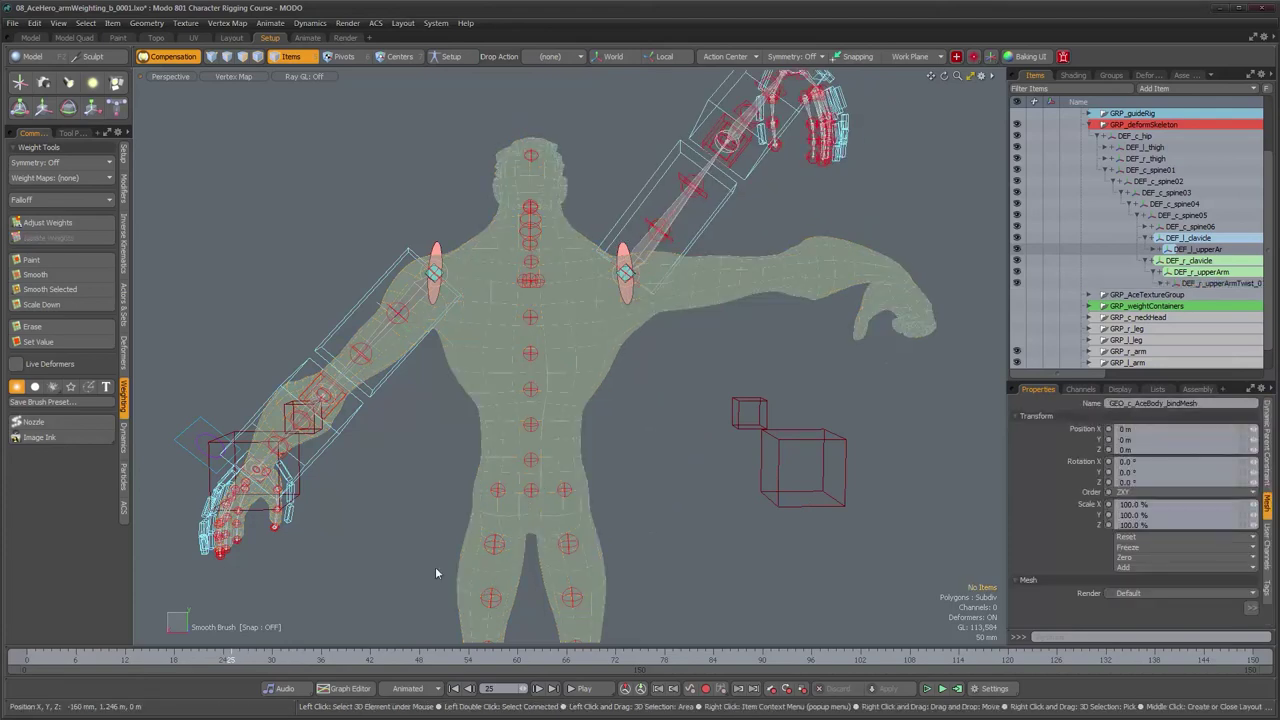
Step: Select the body mesh, scrub the animation to frame 62, and switch the viewport to Advanced OpenGL shading
left_click_drag(256, 659, 190, 659)
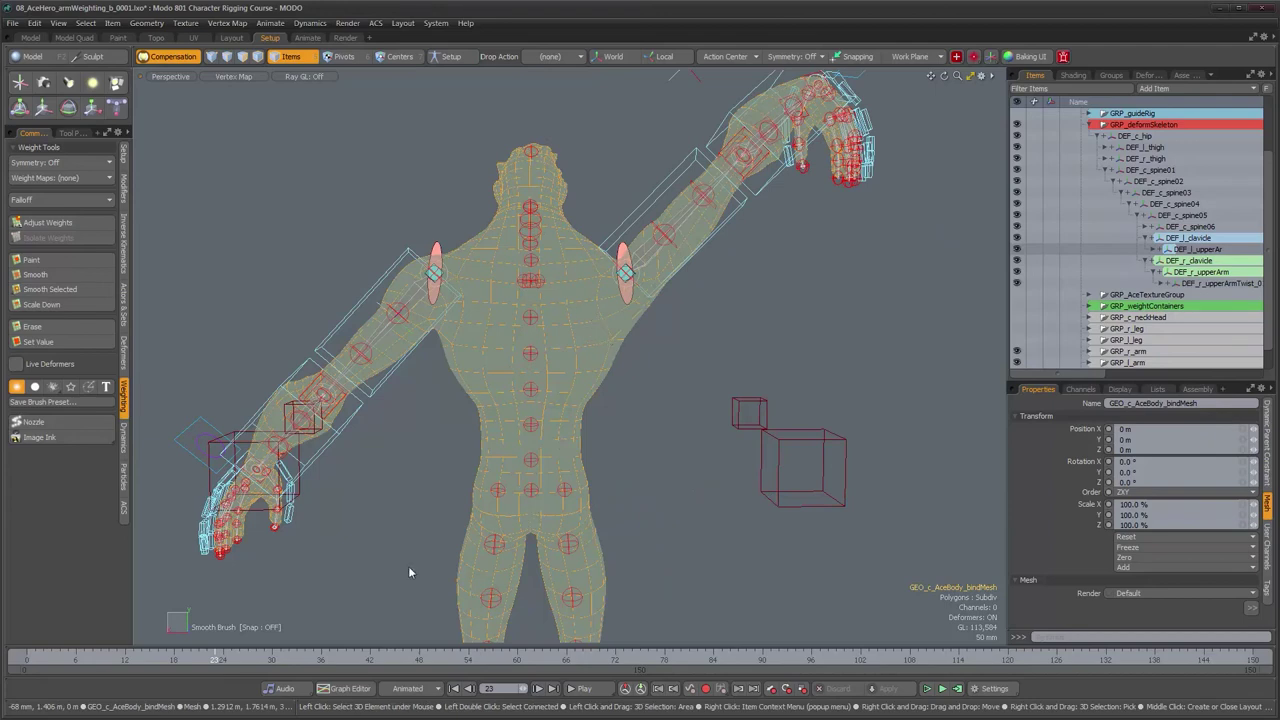
left_click_drag(108, 659, 533, 659)
left_click_drag(588, 388, 666, 399, "alt")
key("ctrl+2")
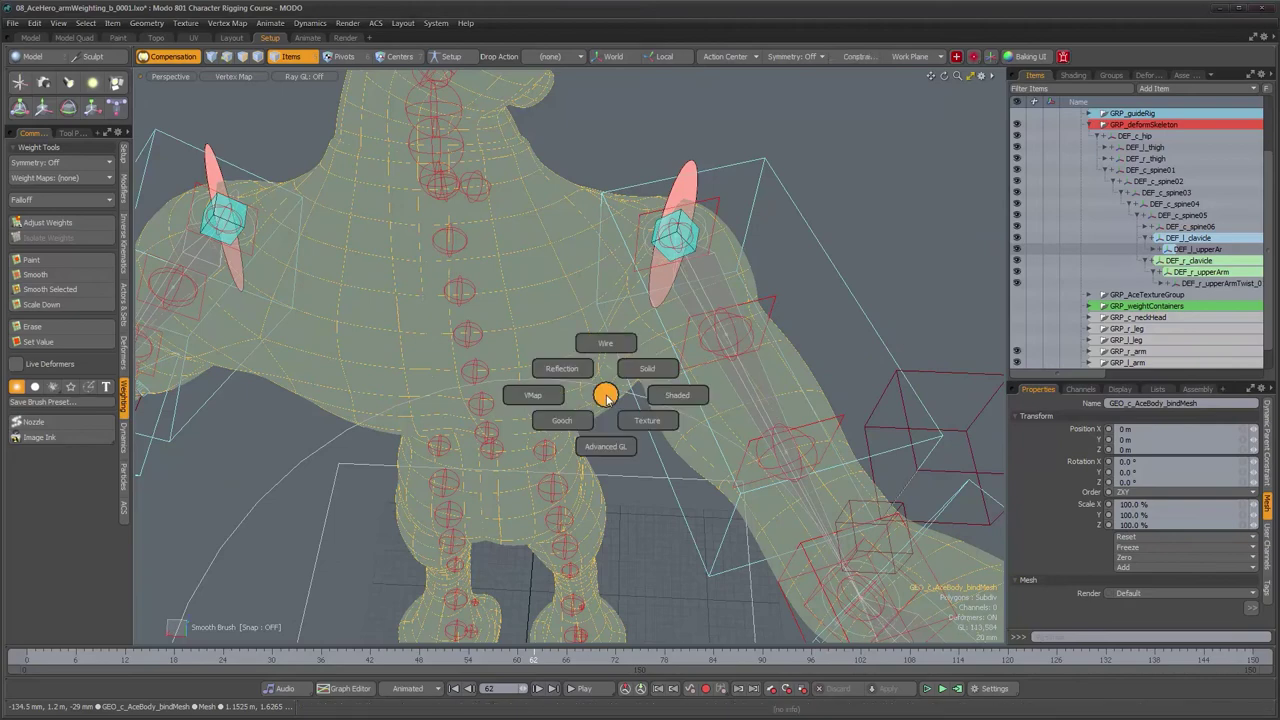
left_click(605, 445)
left_click_drag(671, 477, 658, 287, "alt")
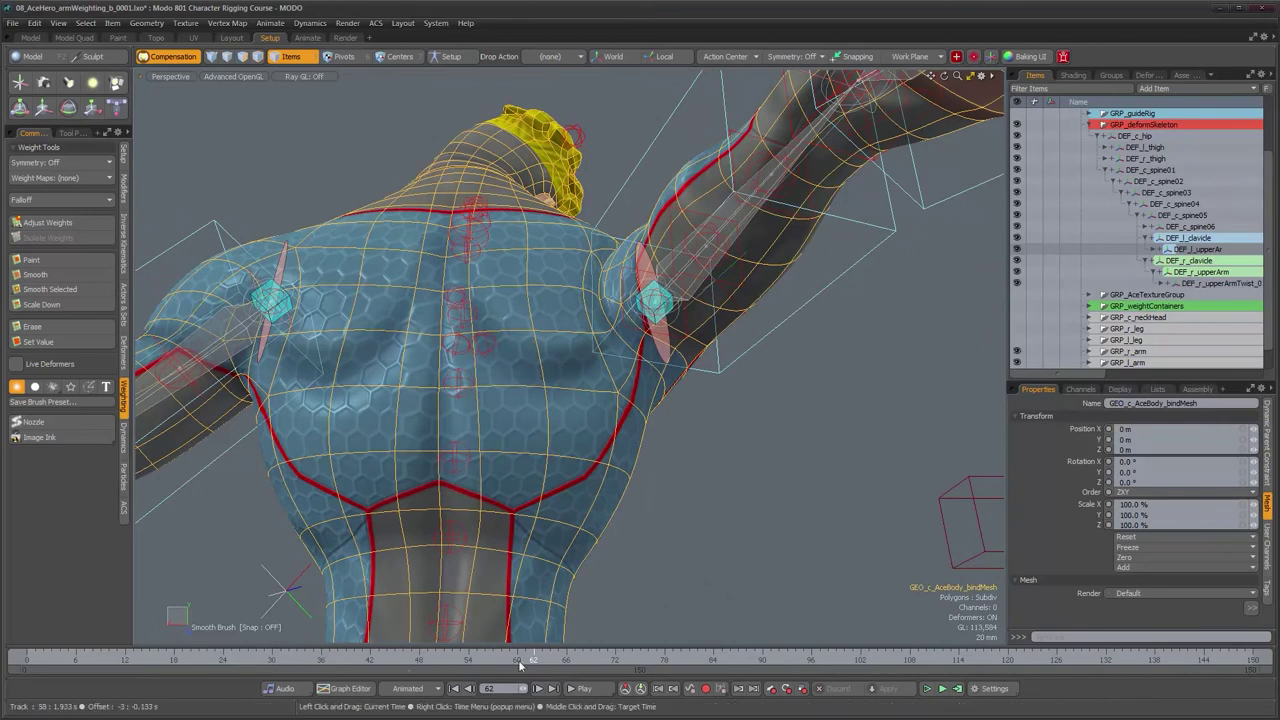
Step: Scrub through frames 45, 31 and 49 to examine the right shoulder and upper back deformation on the textured mesh
left_click_drag(533, 659, 394, 659)
left_click_drag(556, 230, 554, 303, "alt")
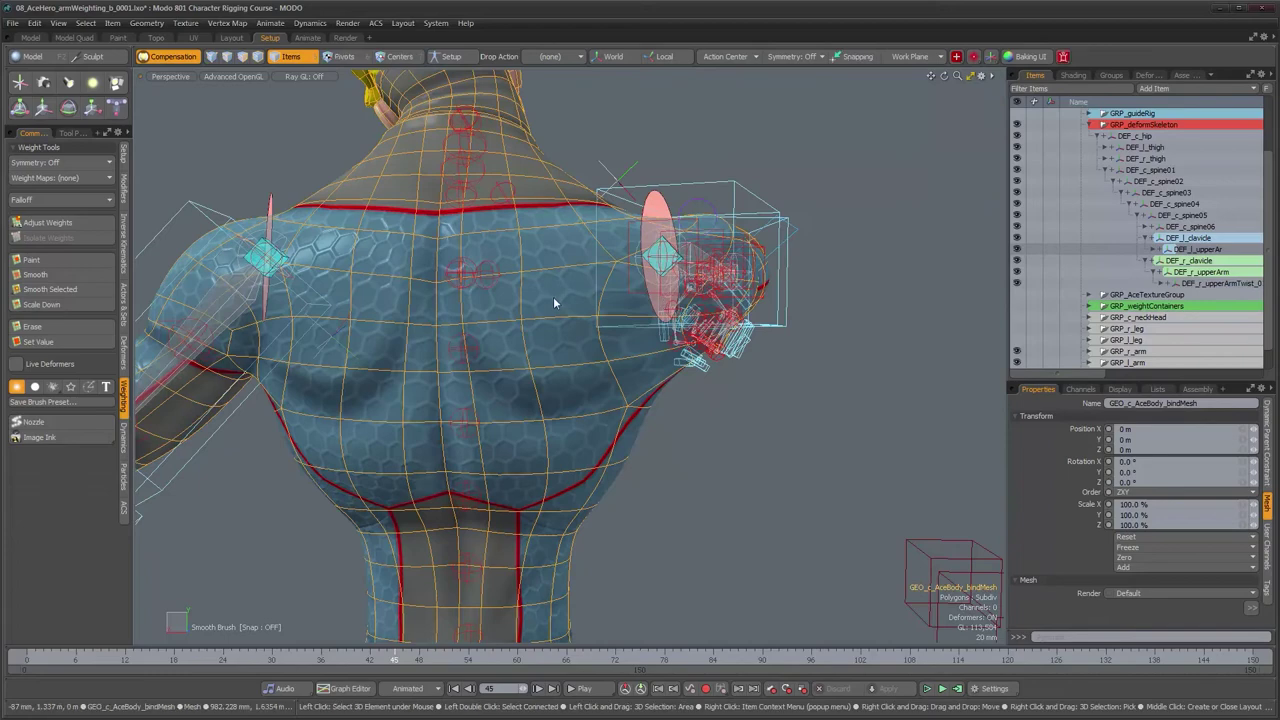
left_click_drag(643, 293, 634, 225, "alt")
mouse_move(402, 660)
left_mouse_down()
mouse_move(657, 659)
mouse_move(140, 660)
mouse_move(280, 660)
left_mouse_up()
left_click_drag(550, 314, 609, 319, "alt")
left_click_drag(618, 370, 605, 422, "alt")
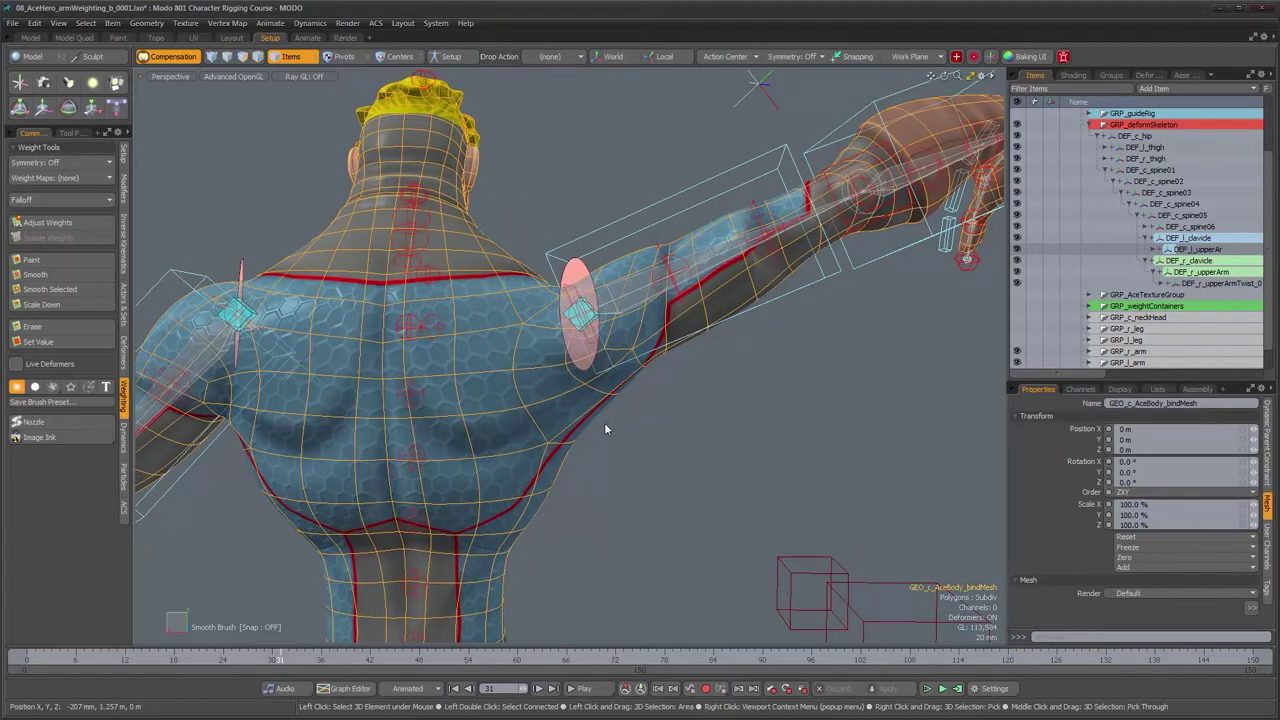
left_click_drag(605, 428, 604, 456, "alt")
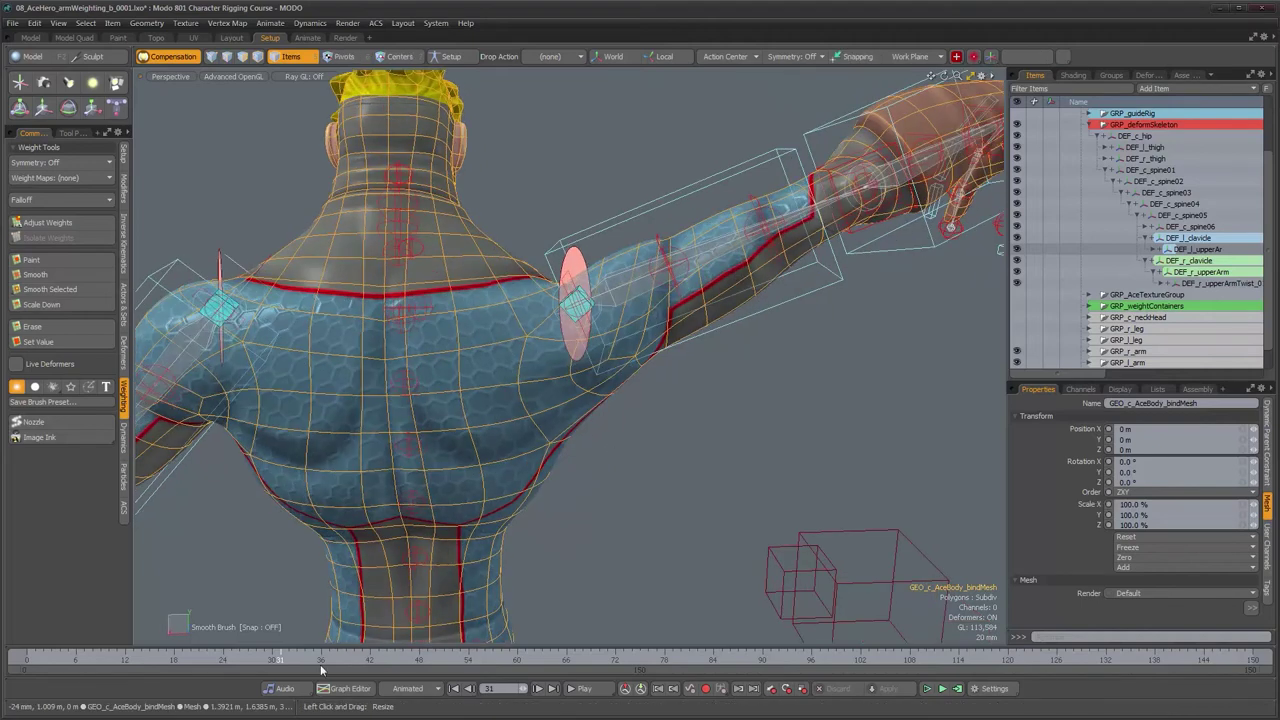
left_click_drag(281, 660, 428, 660)
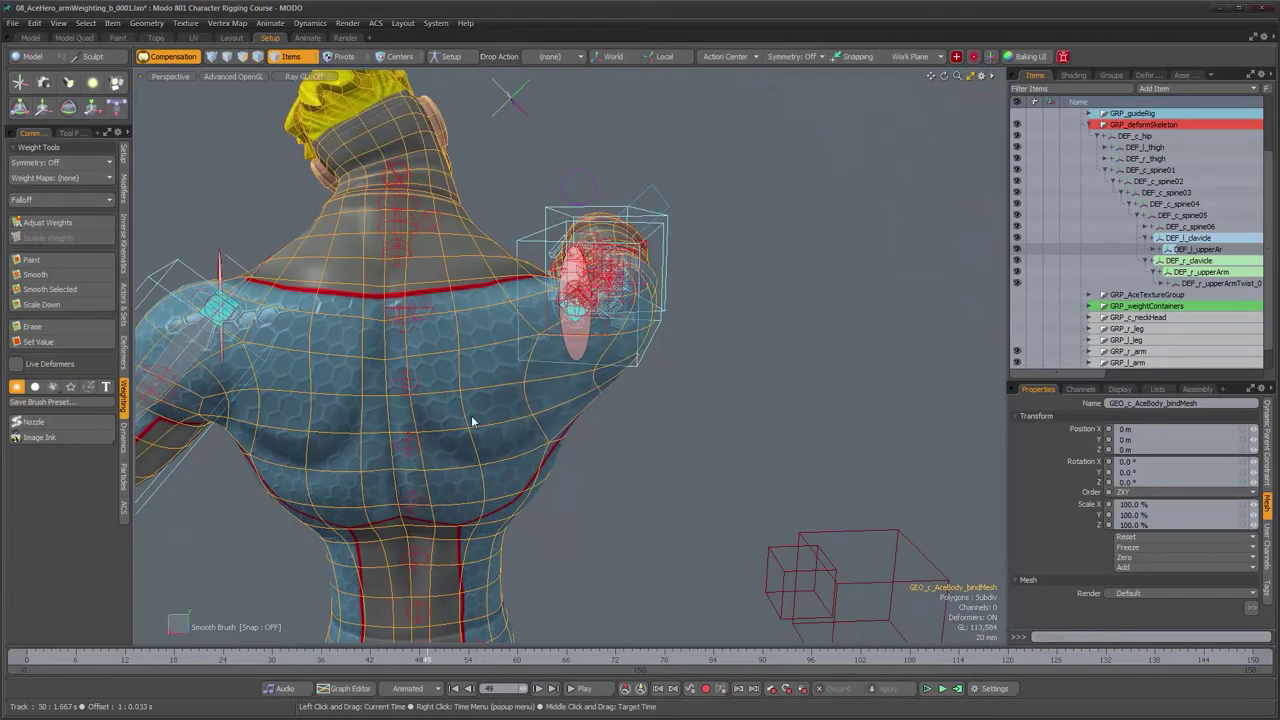
left_click_drag(537, 398, 523, 421, "alt")
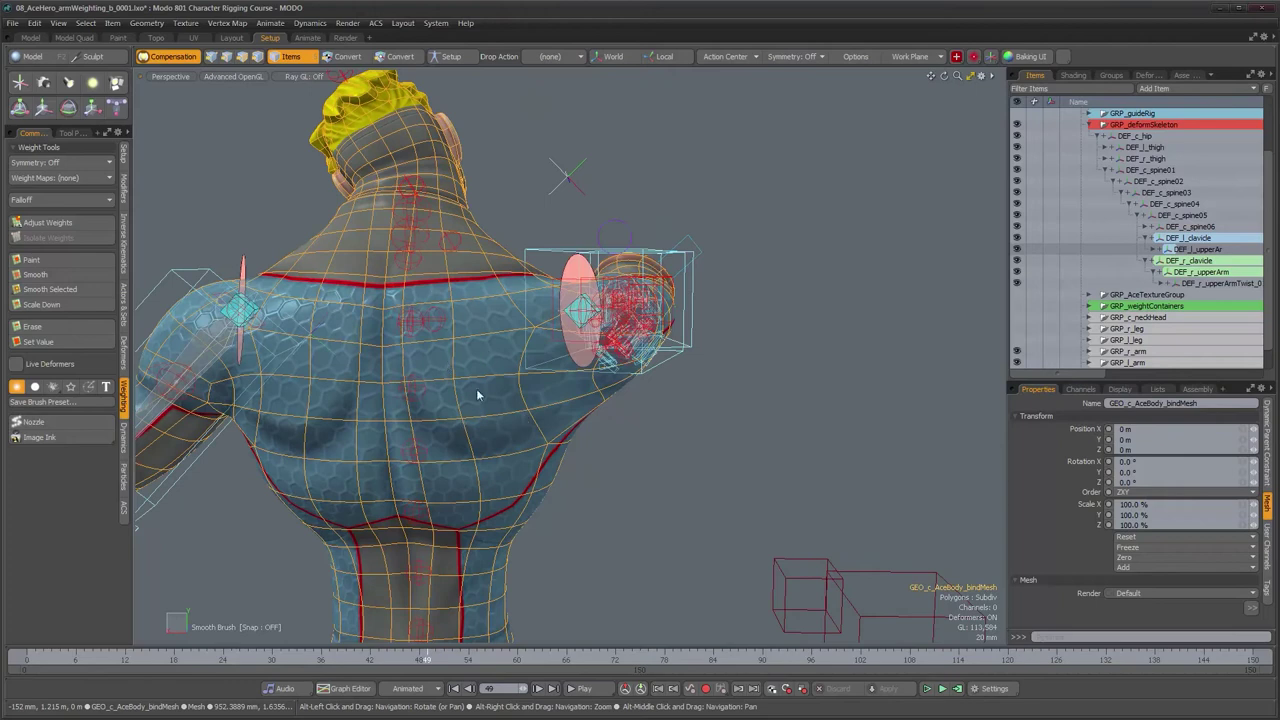
Step: Scrub to frames 95 and 84 and examine the bent right arm's elbow deformation up close from several angles
mouse_move(437, 660)
left_mouse_down()
mouse_move(957, 659)
mouse_move(747, 659)
mouse_move(869, 659)
mouse_move(803, 659)
left_mouse_up()
left_click_drag(850, 272, 955, 249, "alt")
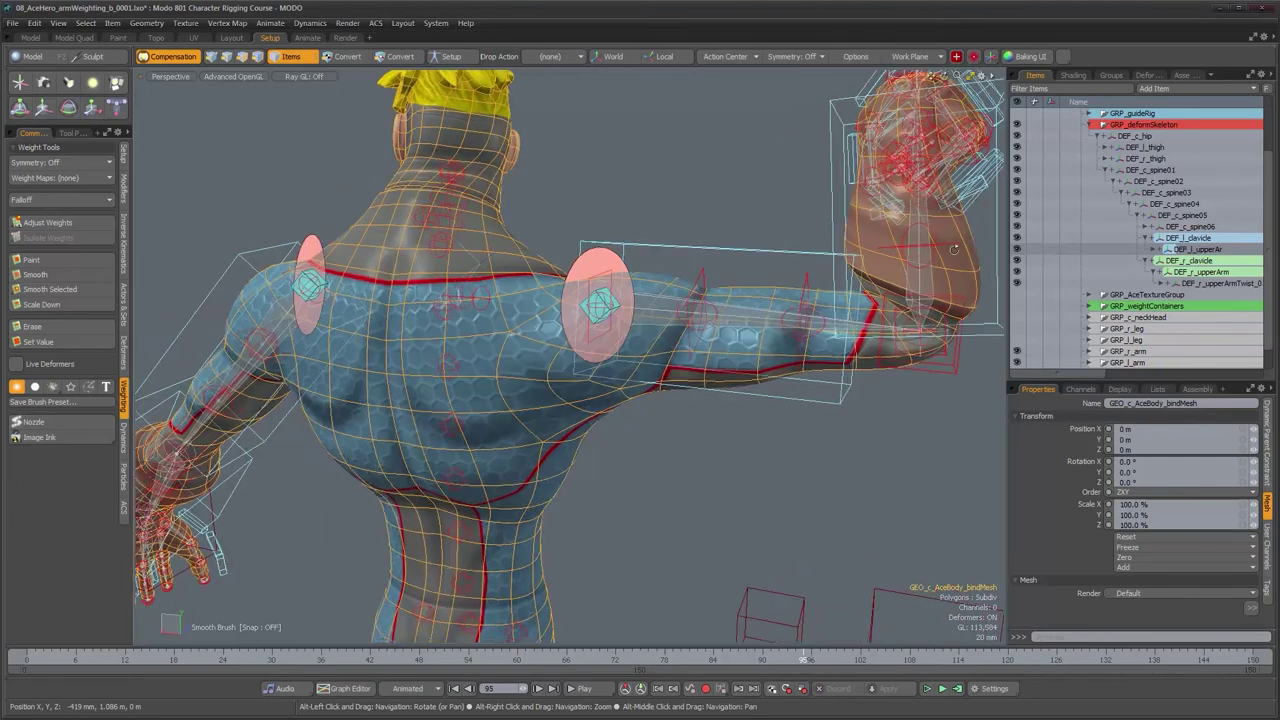
middle_click_drag(954, 249, 611, 290, "alt")
left_click_drag(611, 290, 590, 302, "alt")
middle_click_drag(590, 302, 700, 312, "alt")
left_click_drag(773, 665, 713, 660)
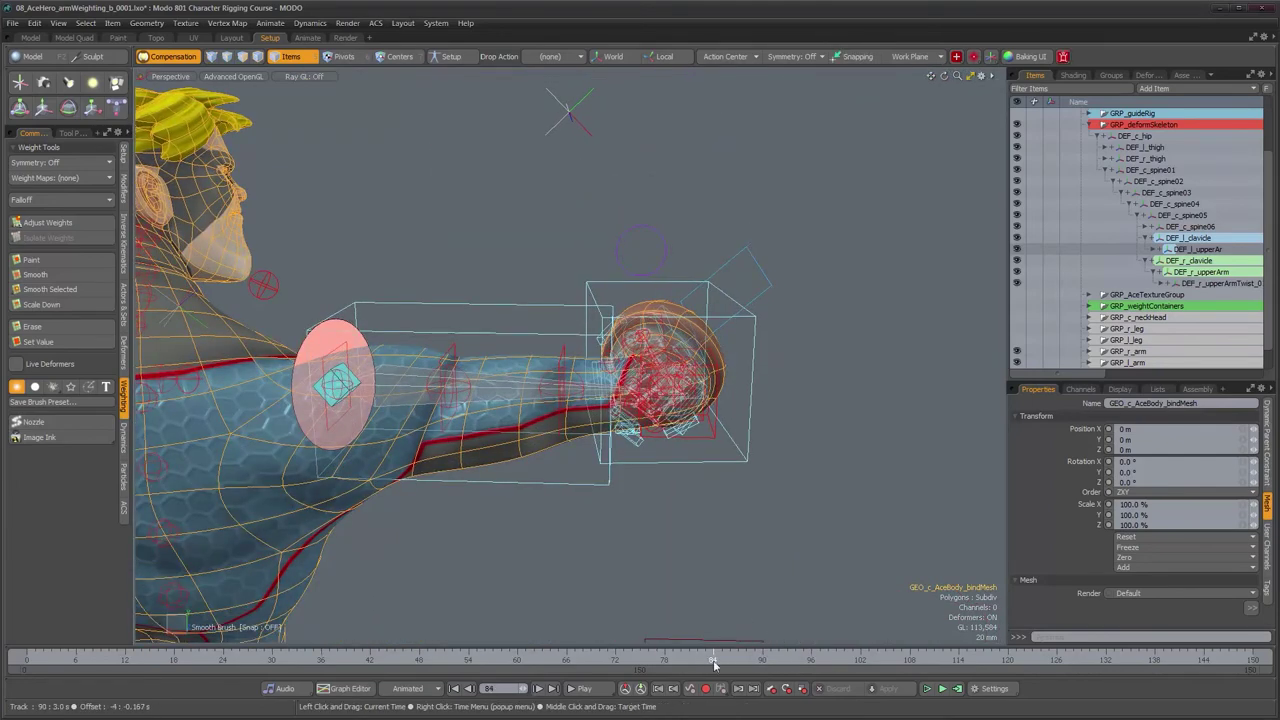
left_click_drag(765, 300, 668, 363, "alt")
scroll(626, 446, "up", 3)
left_click_drag(617, 311, 816, 339, "alt")
left_click_drag(690, 325, 638, 285, "alt")
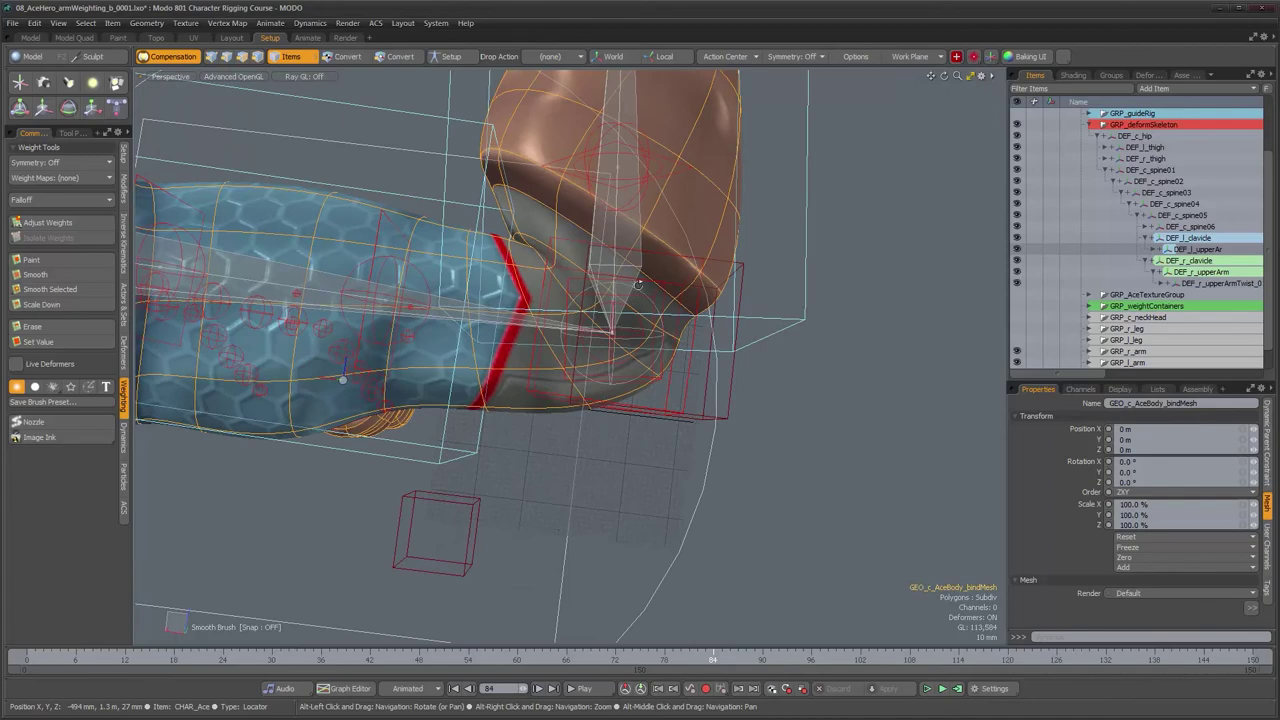
left_click_drag(624, 333, 641, 325, "alt")
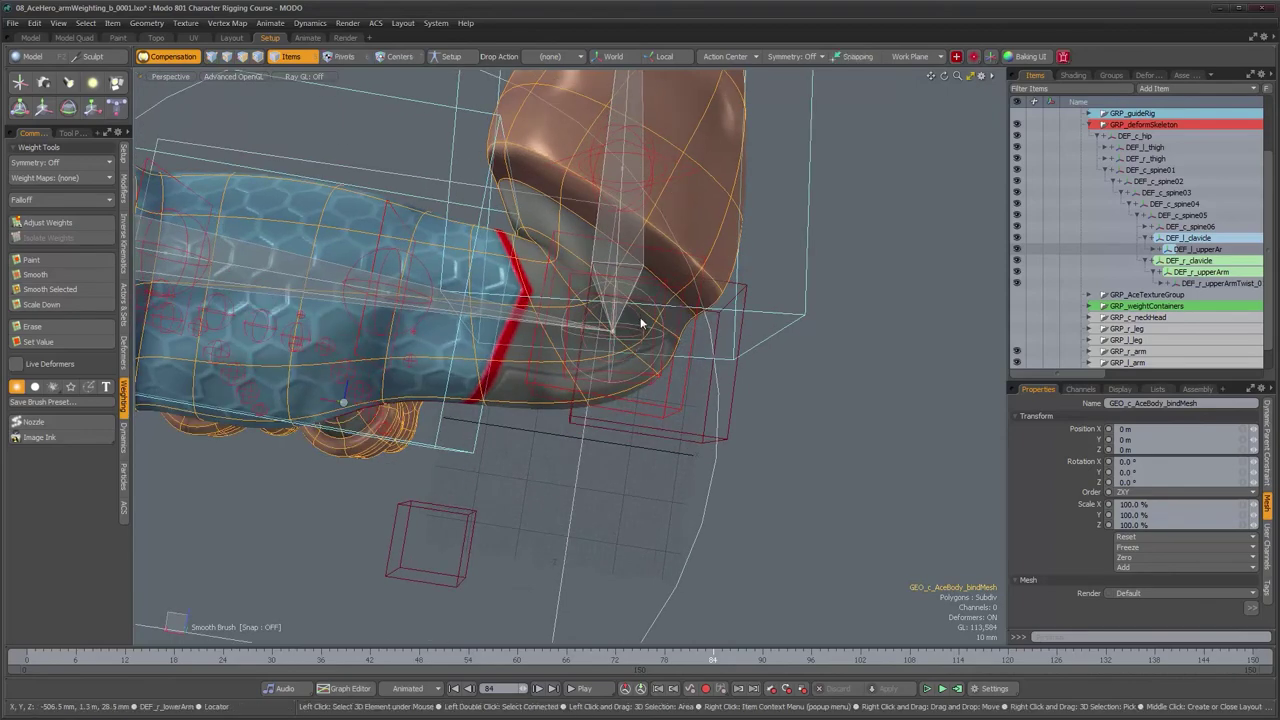
Step: Add DEF_r_lowerArm to the body mesh selection to show the lower arm's weights around the elbow
left_click(643, 323, "shift")
left_click_drag(643, 323, 673, 384, "alt")
left_click_drag(619, 475, 666, 381, "alt")
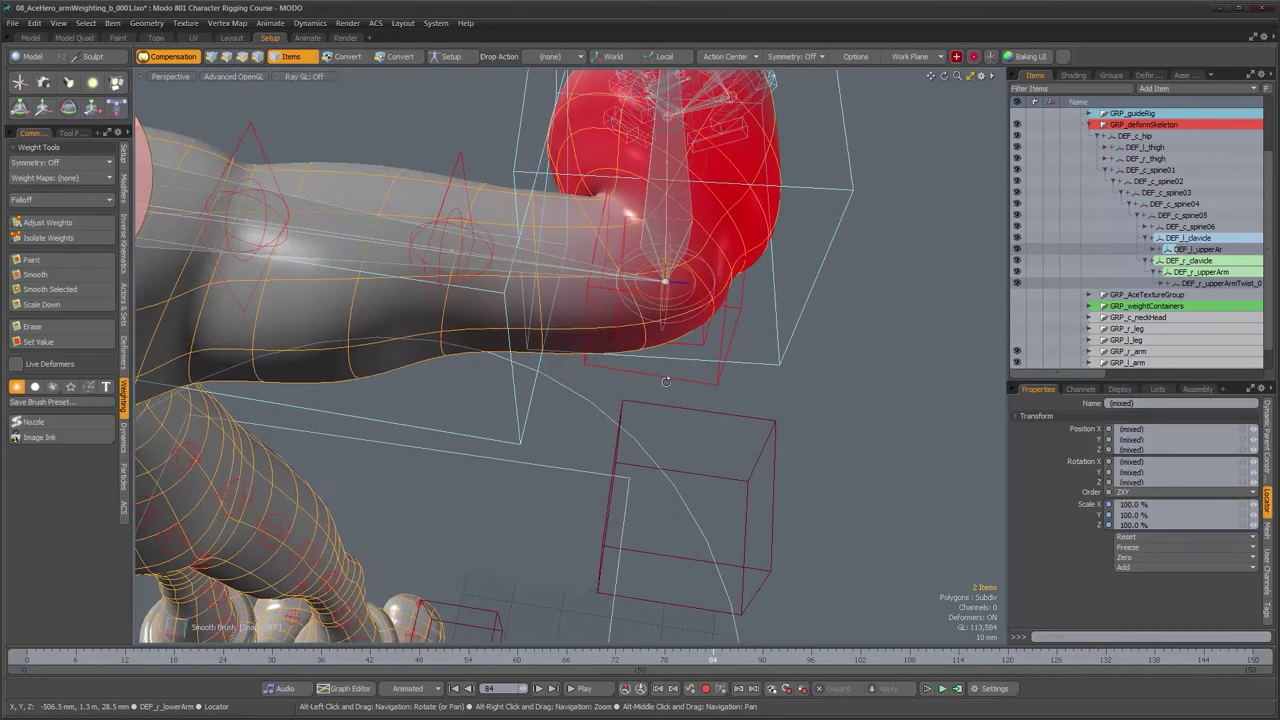
Step: Select two vertices at the right elbow's tip and reduce their lower arm weights with a -47% adjustment
key("1")
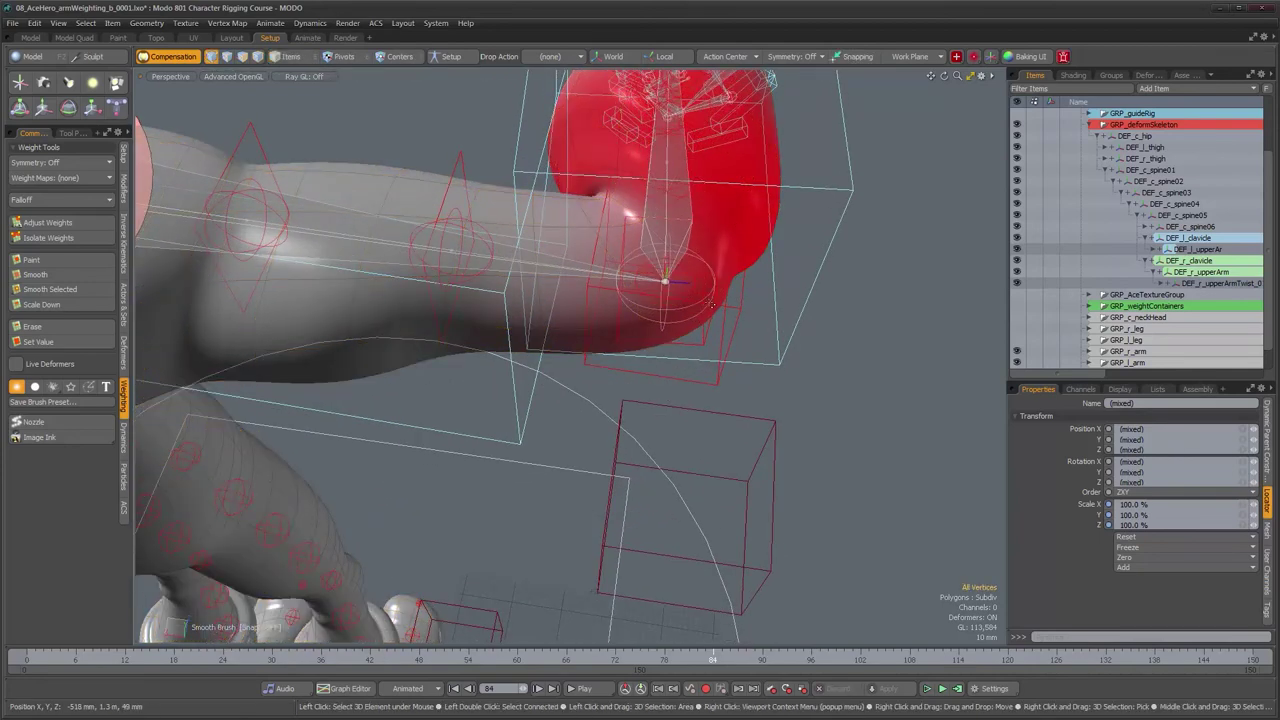
left_click_drag(713, 300, 390, 317, "alt")
left_click(683, 268)
left_click(687, 298, "shift")
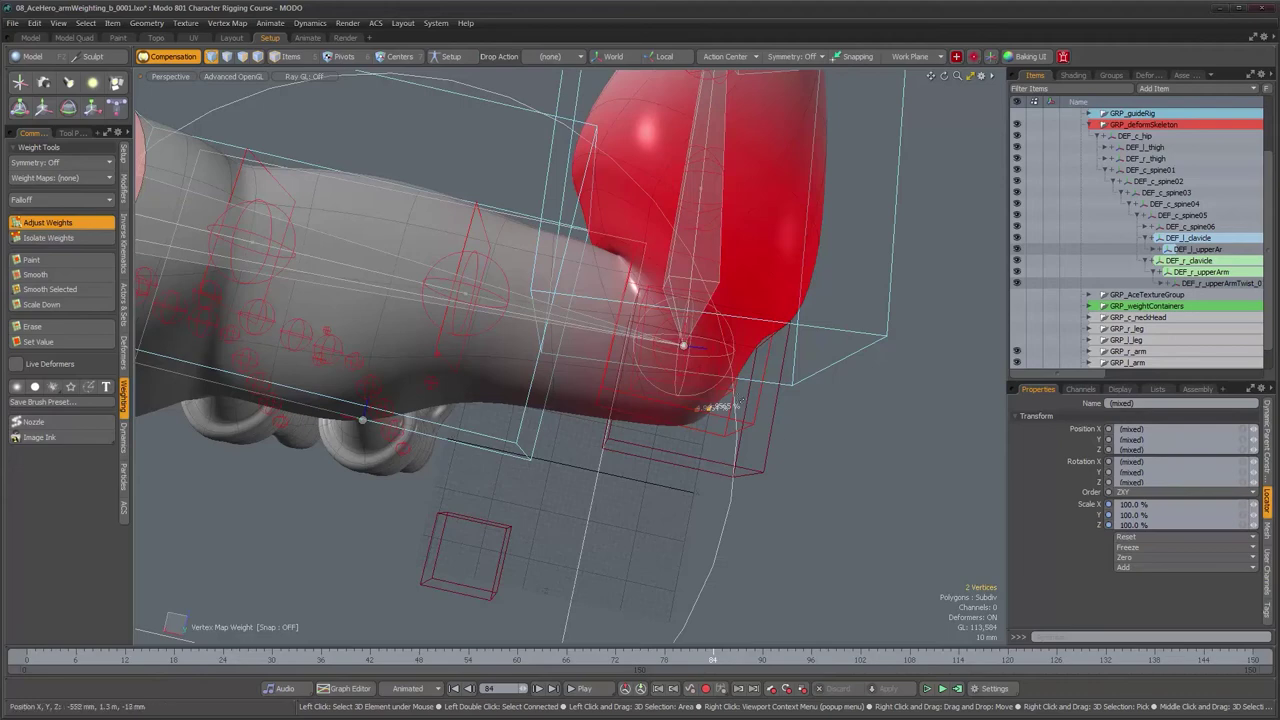
left_click_drag(679, 347, 718, 371, "alt")
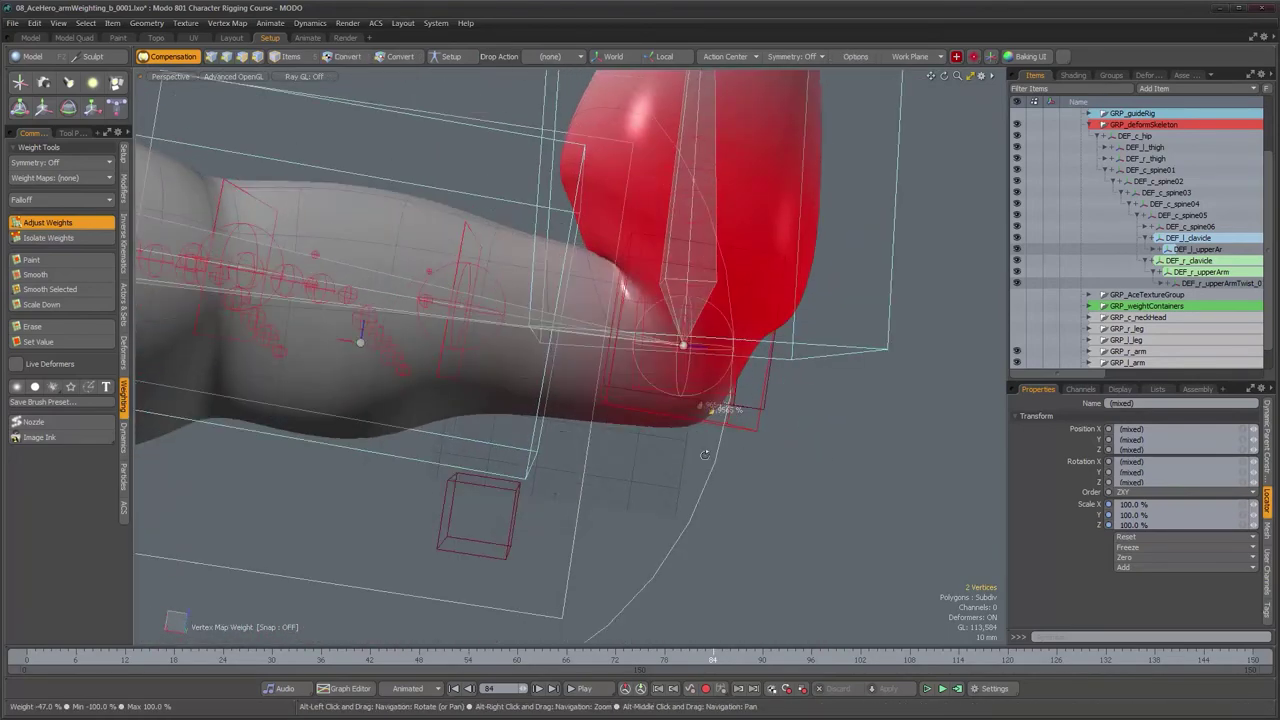
mouse_move(751, 438)
left_mouse_down("alt")
mouse_move(757, 424)
mouse_move(737, 418)
left_mouse_up("alt")
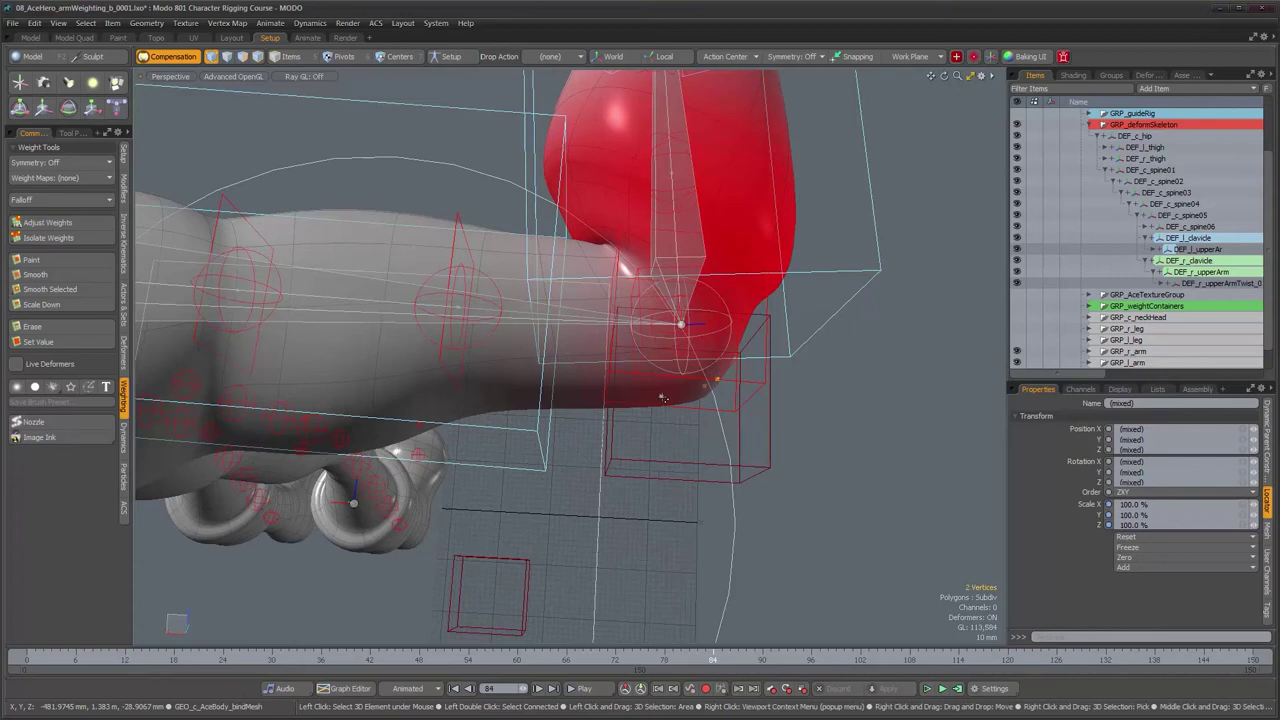
Step: Select two vertices on the underside just before the elbow tip and reduce their lower arm weights with a -13% adjustment
left_click(663, 398)
left_click_drag(663, 398, 665, 459, "alt")
left_click(650, 291, "shift")
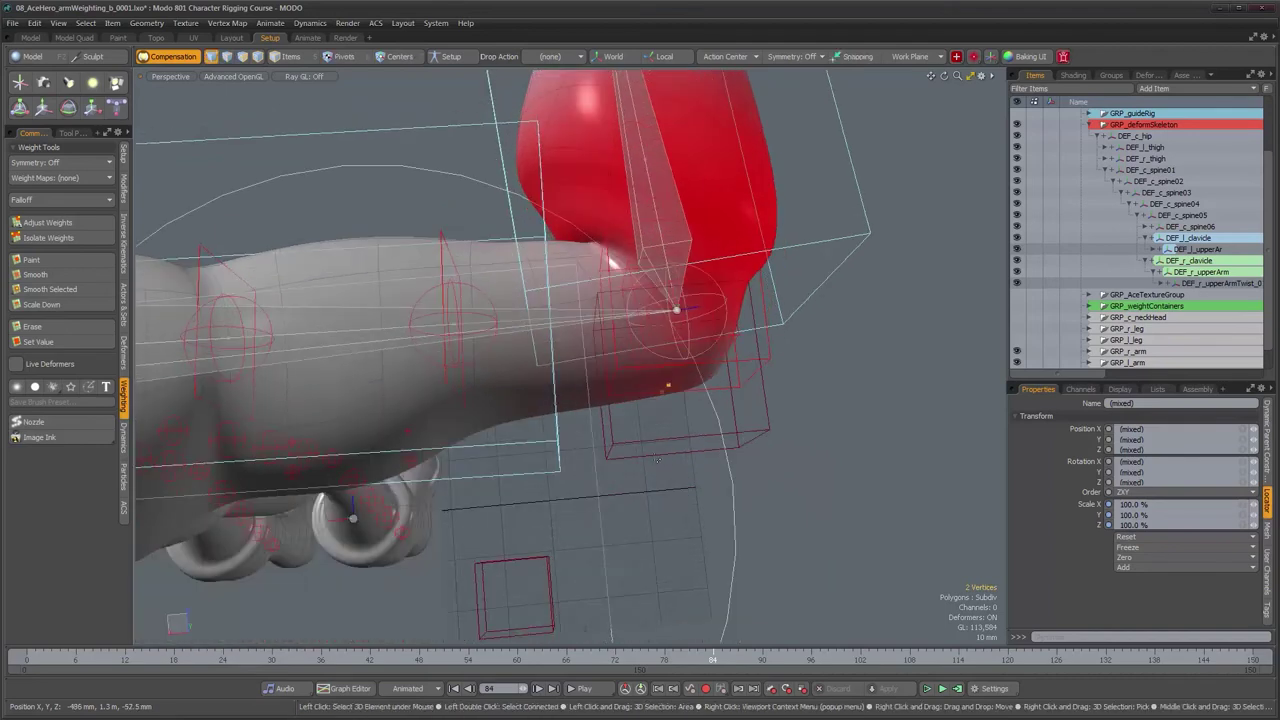
left_click(56, 224)
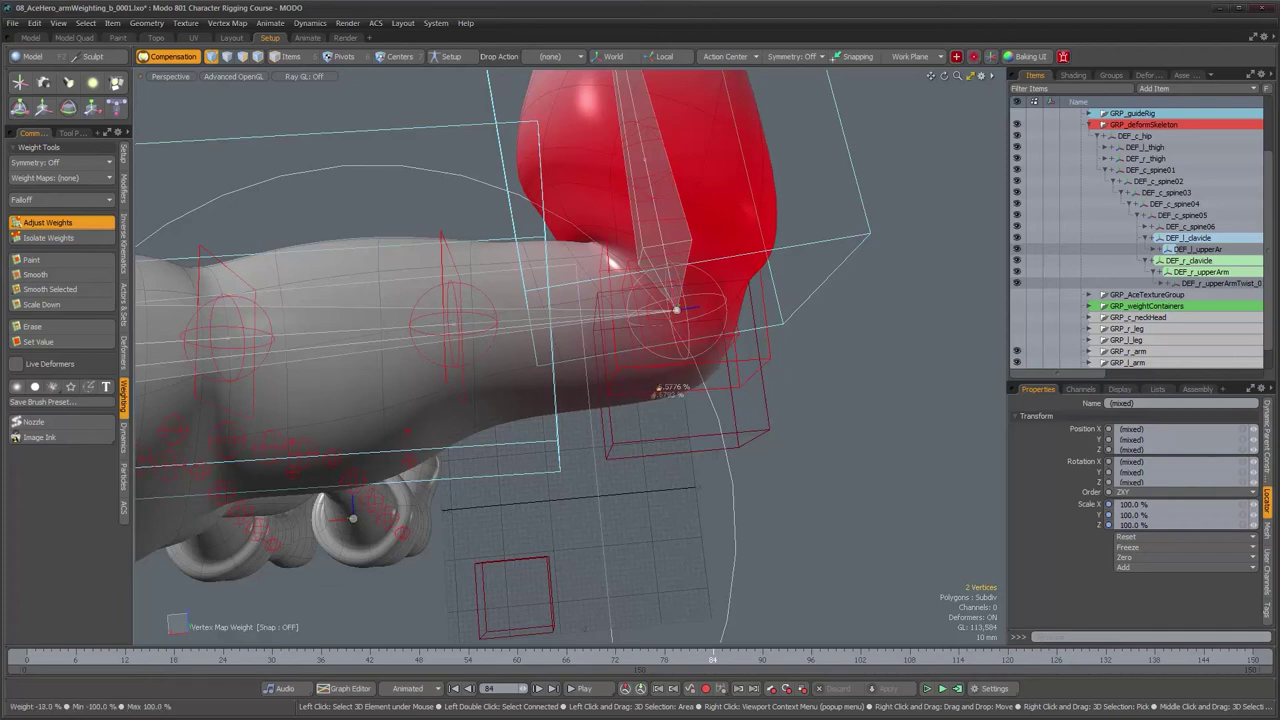
left_click_drag(759, 431, 704, 455, "alt")
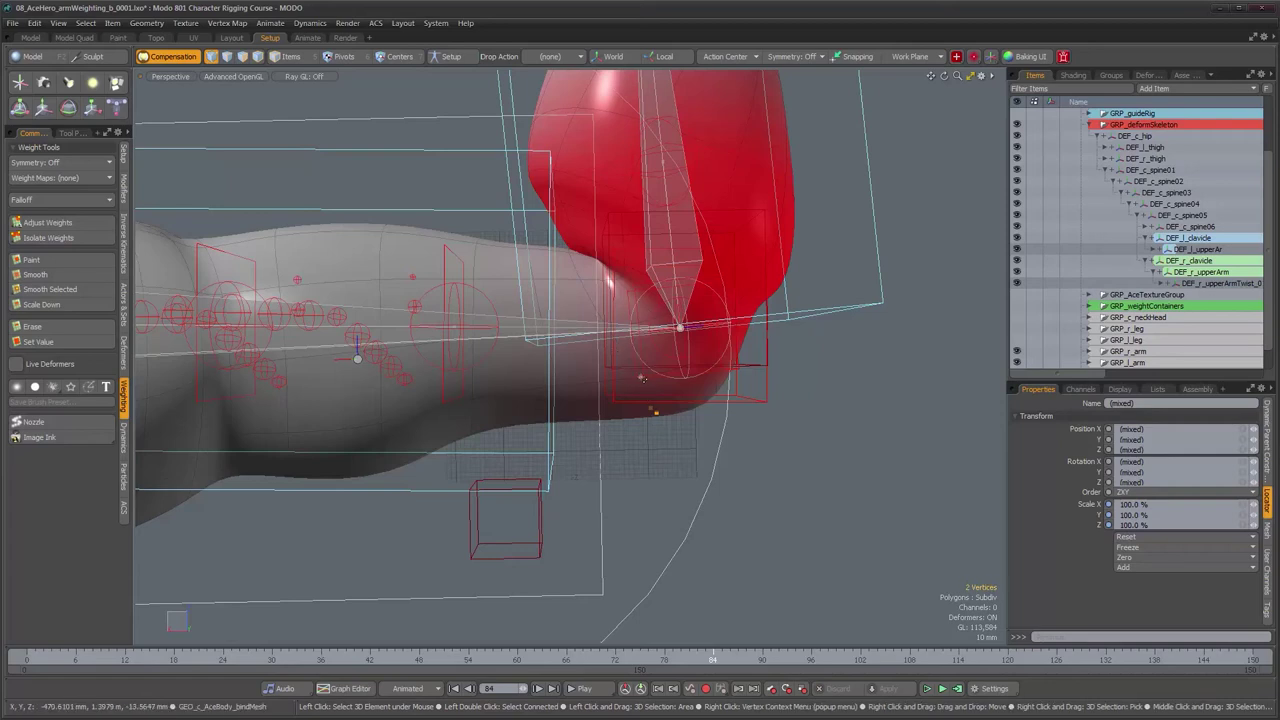
Step: Reduce the lower arm weights of two vertices on the side of the elbow with a -6% adjustment
mouse_move(643, 379)
left_mouse_down("alt")
mouse_move(656, 313)
mouse_move(643, 362)
mouse_move(673, 350)
mouse_move(638, 358)
left_mouse_up("alt")
left_click(633, 350, "shift")
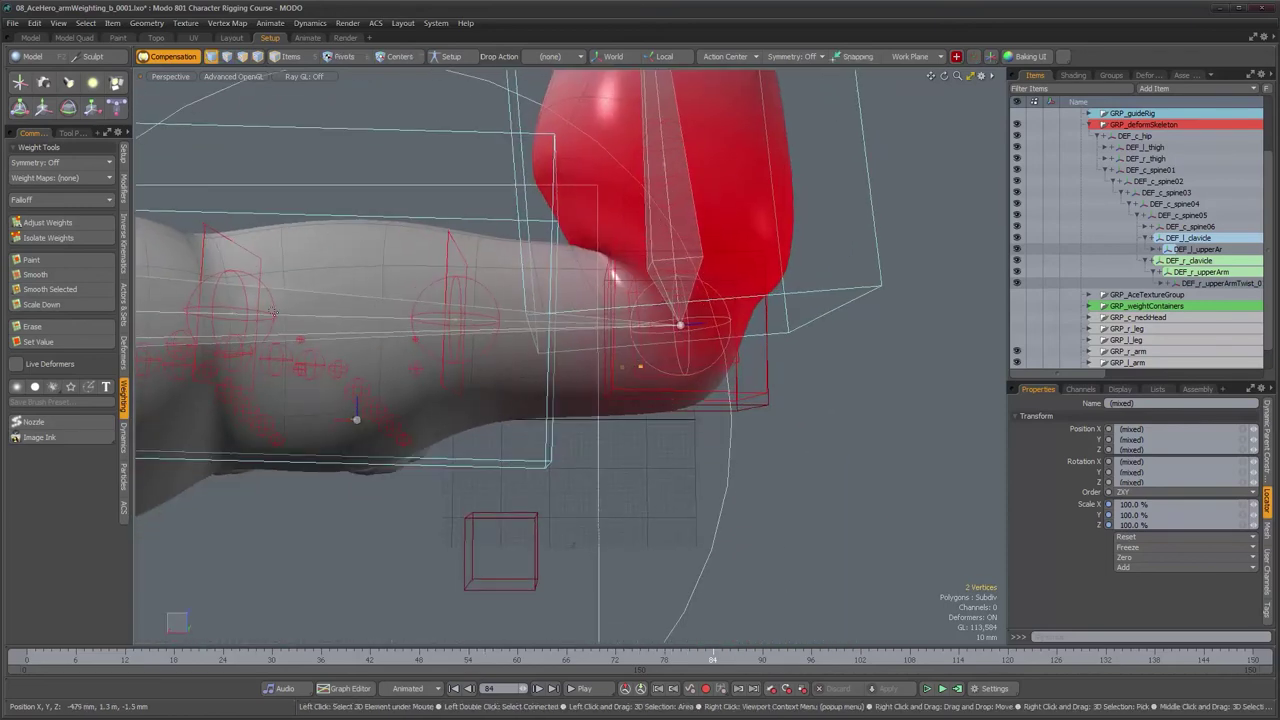
left_click(93, 227)
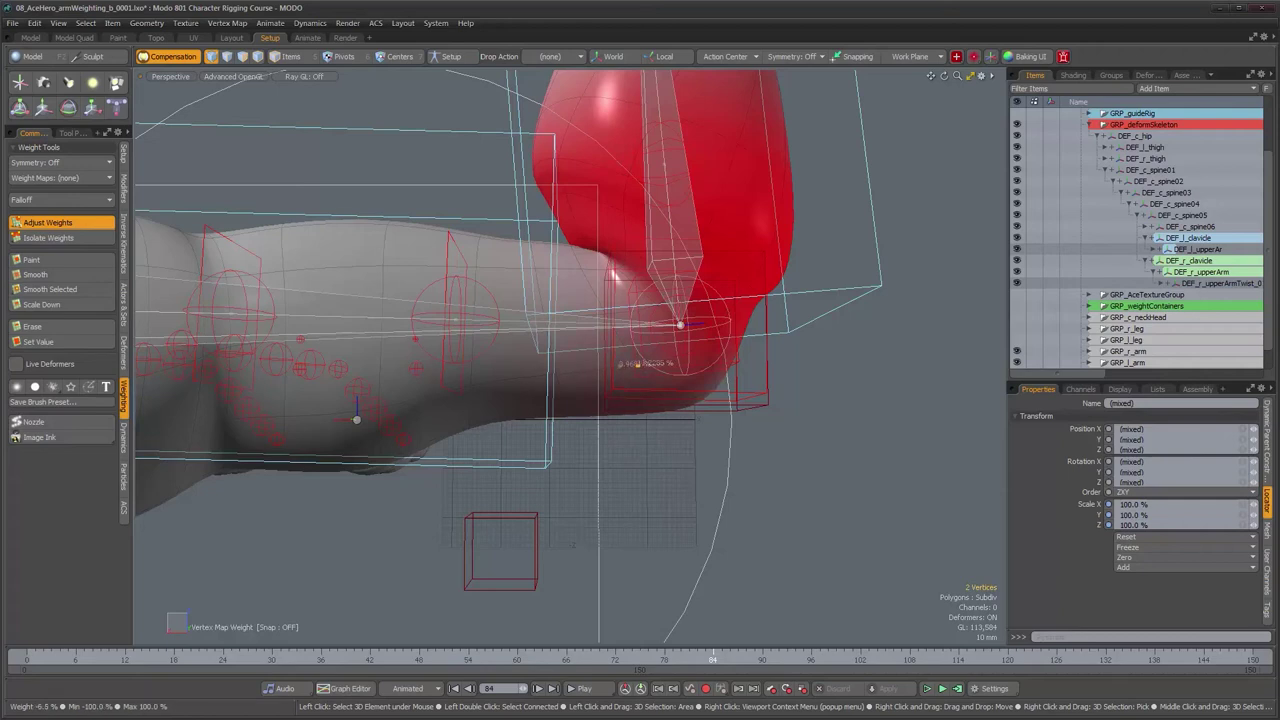
left_click_drag(616, 277, 671, 445, "alt")
key("space")
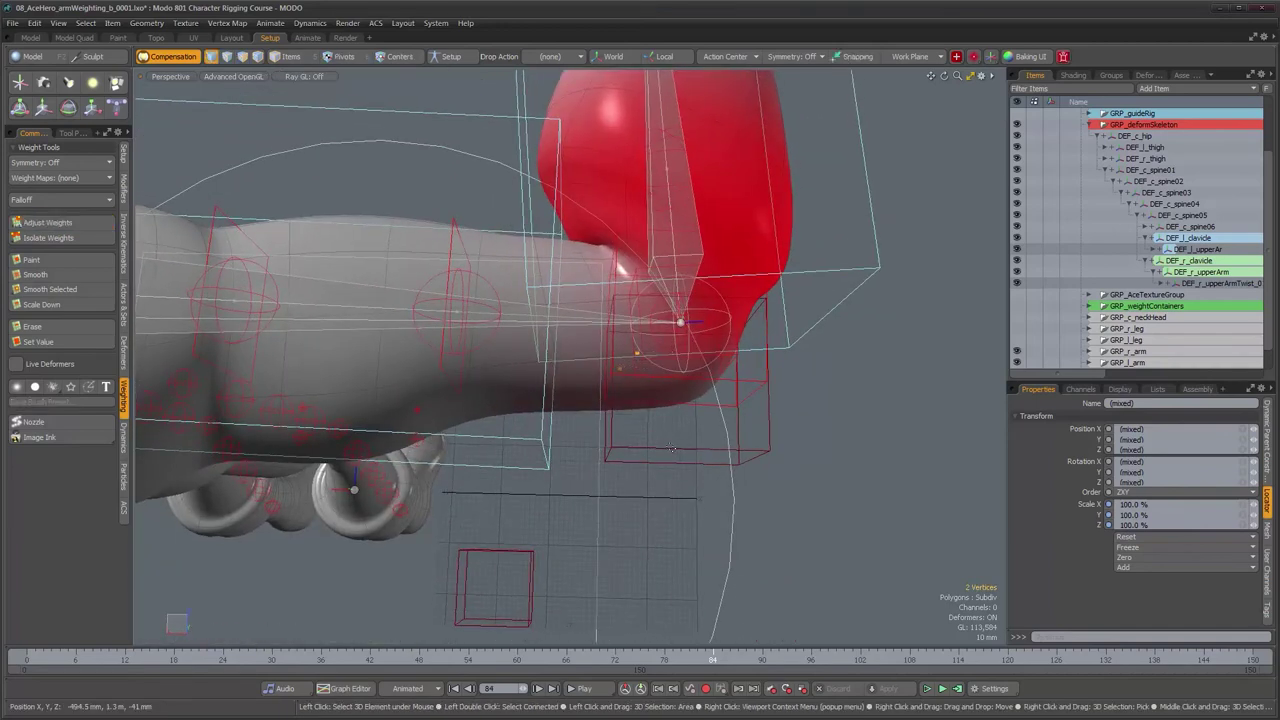
Step: Select three edge loops around the upper arm above the elbow and check their lower arm weight values
double_click(555, 345)
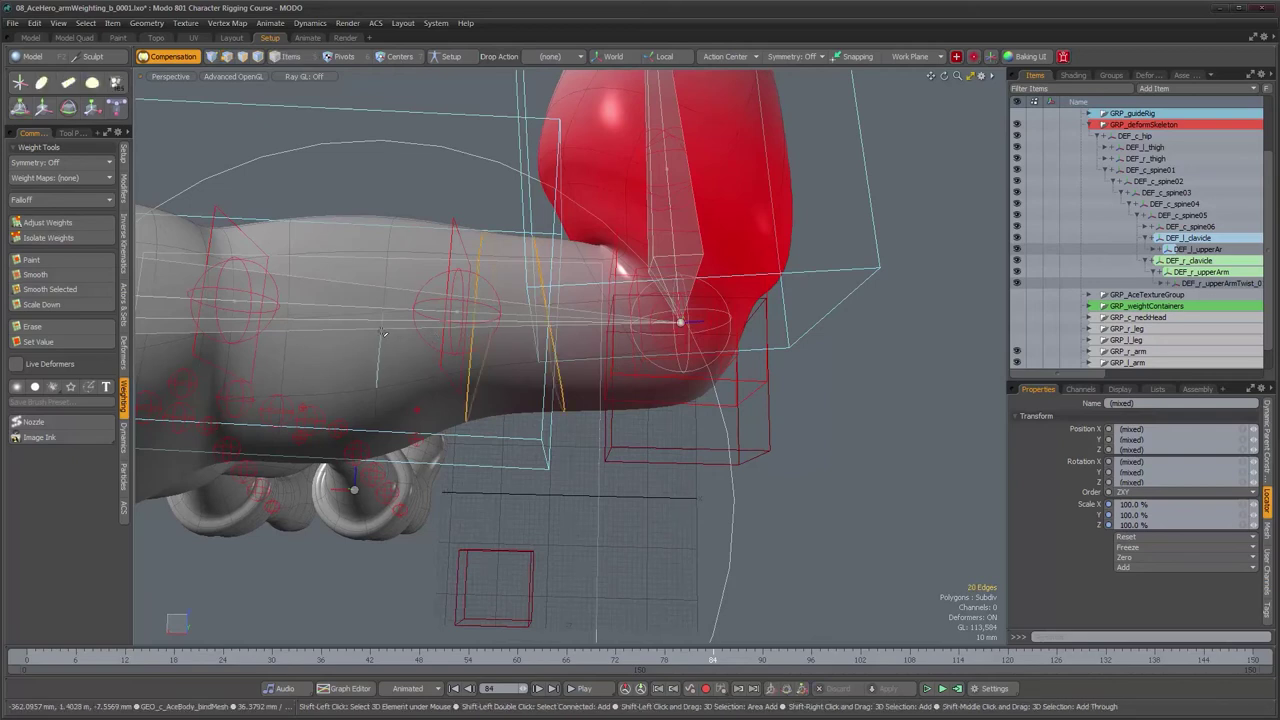
left_click_drag(383, 333, 133, 247, "alt")
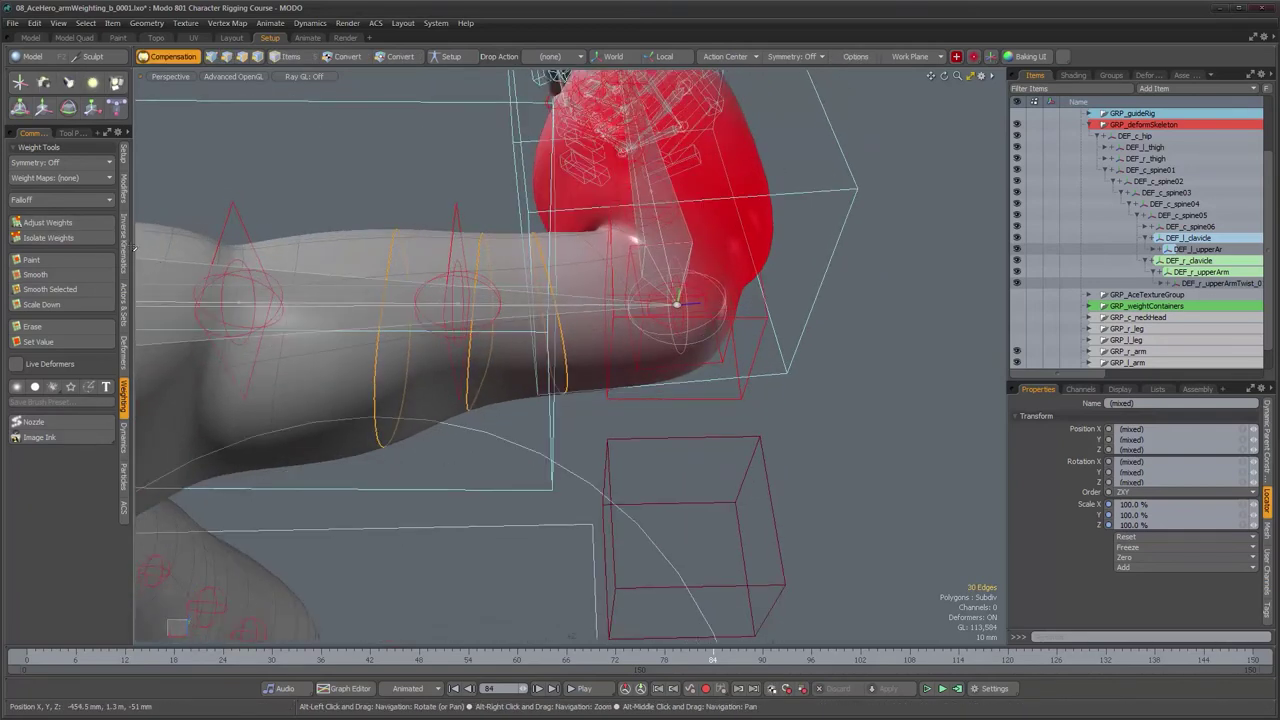
left_click(97, 229)
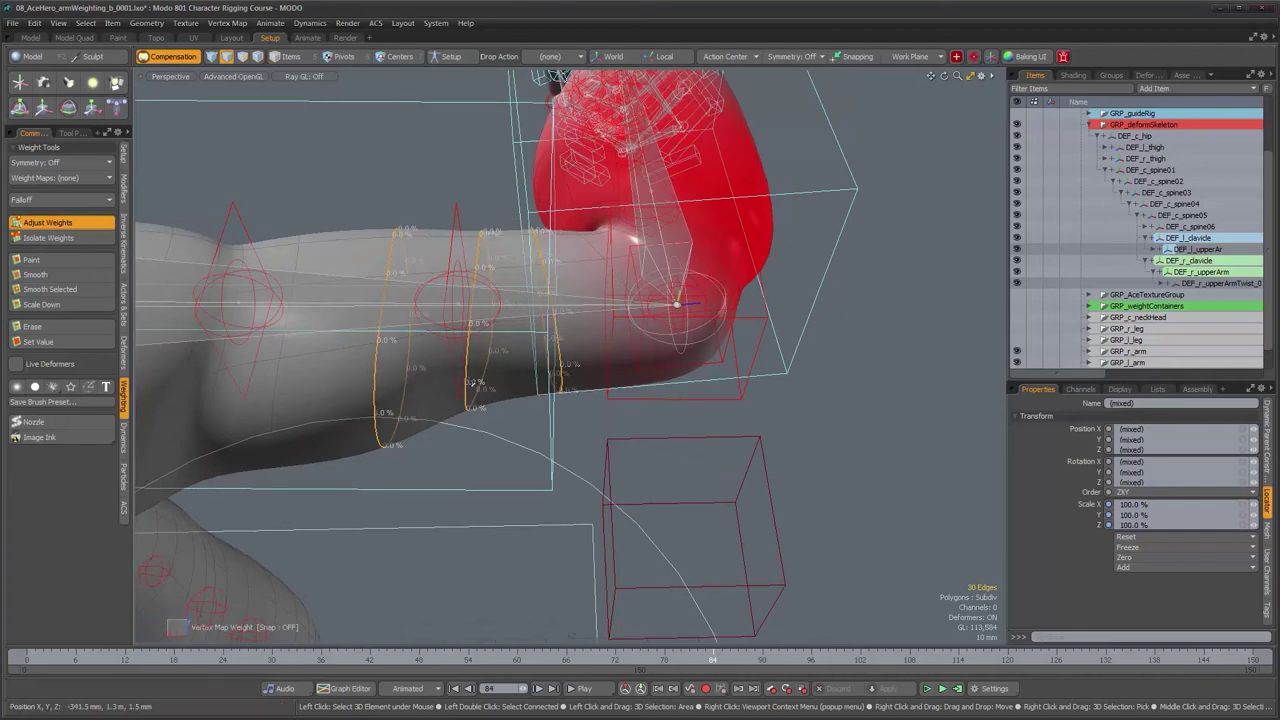
key("space")
Step: Reduce the lower arm weights of two more elbow vertices with a -29.5% adjustment and return to item selection
left_click_drag(478, 416, 681, 268, "alt")
left_click(694, 321, "shift")
left_click_drag(694, 321, 292, 289, "alt")
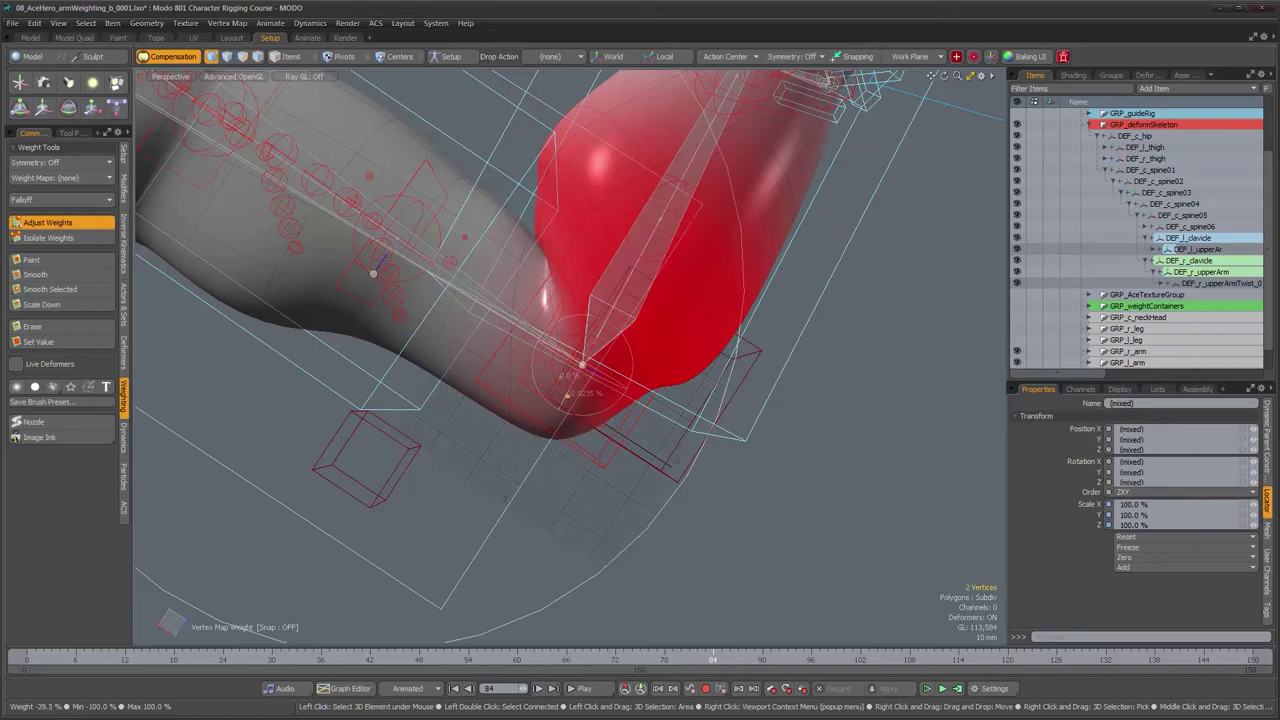
left_click_drag(602, 412, 567, 221, "alt")
left_click_drag(584, 350, 618, 436, "alt")
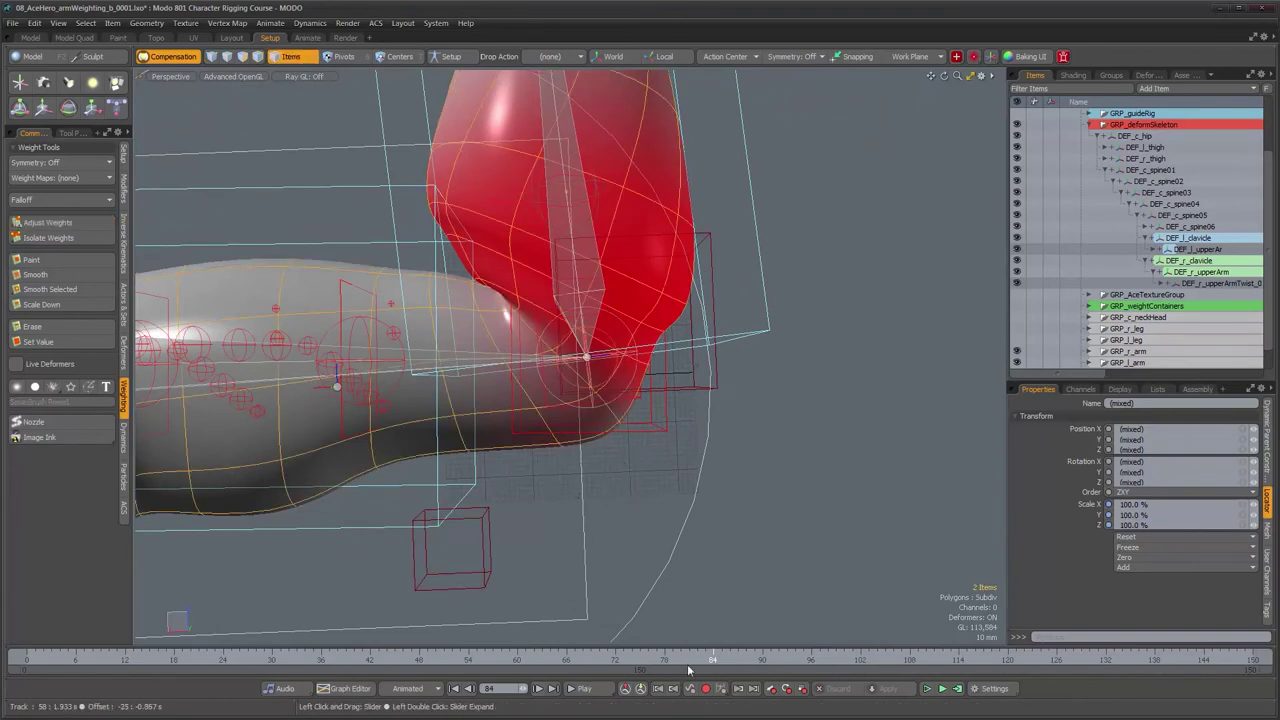
Step: Scrub back and forth to frame 82 and examine the adjusted elbow bend from several angles
left_click_drag(713, 660, 705, 660)
mouse_move(657, 660)
left_mouse_down()
mouse_move(631, 660)
mouse_move(726, 660)
mouse_move(621, 660)
mouse_move(696, 660)
left_mouse_up()
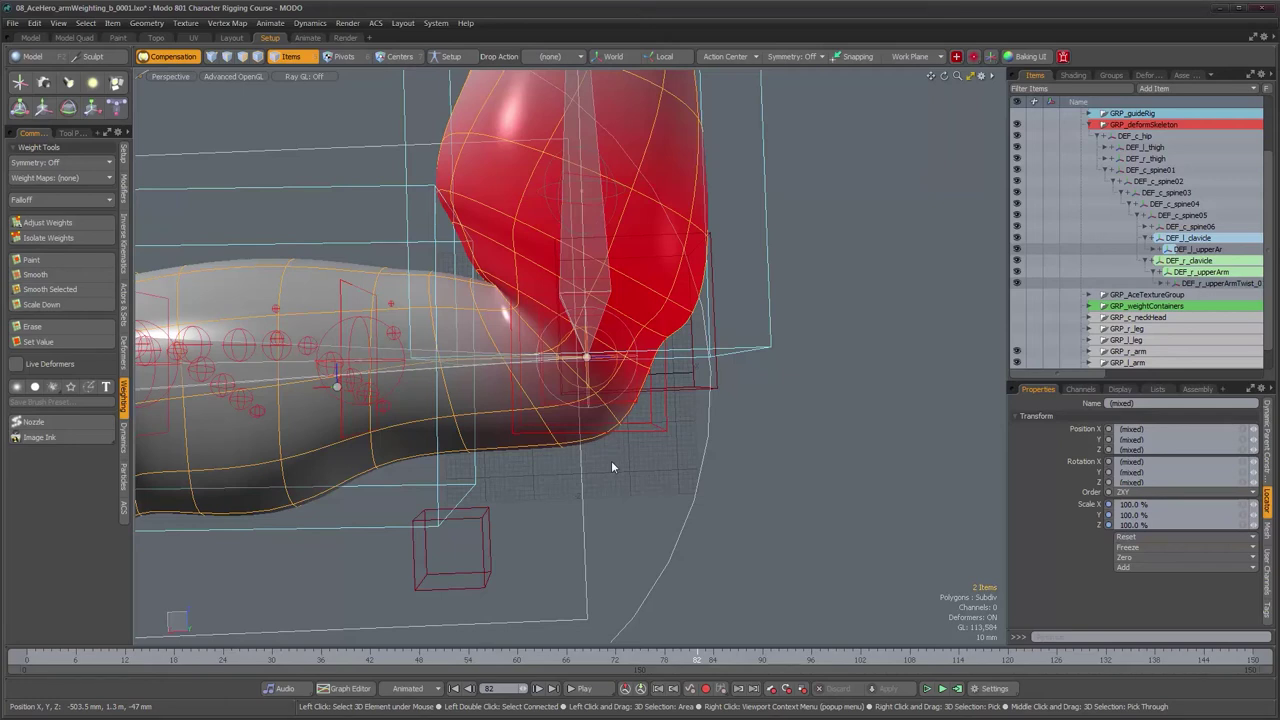
left_click_drag(588, 406, 648, 442, "alt")
left_click_drag(780, 471, 709, 487, "alt")
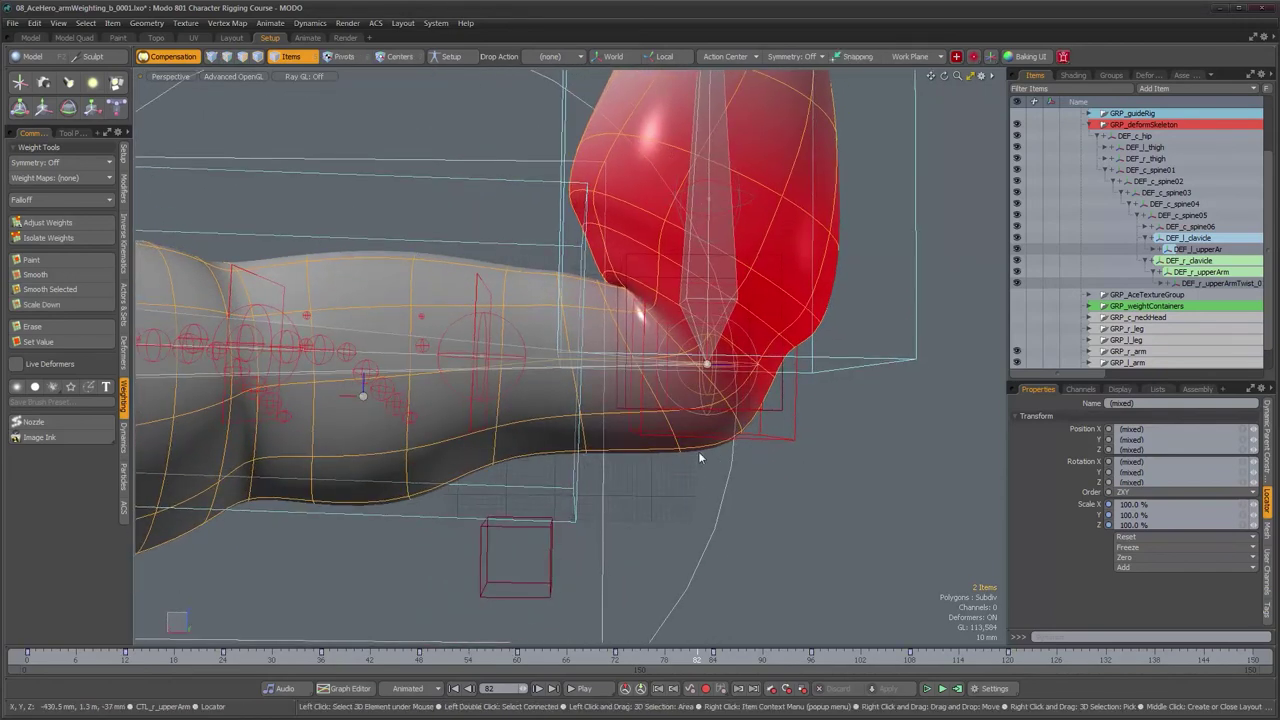
left_click_drag(675, 424, 612, 405, "alt")
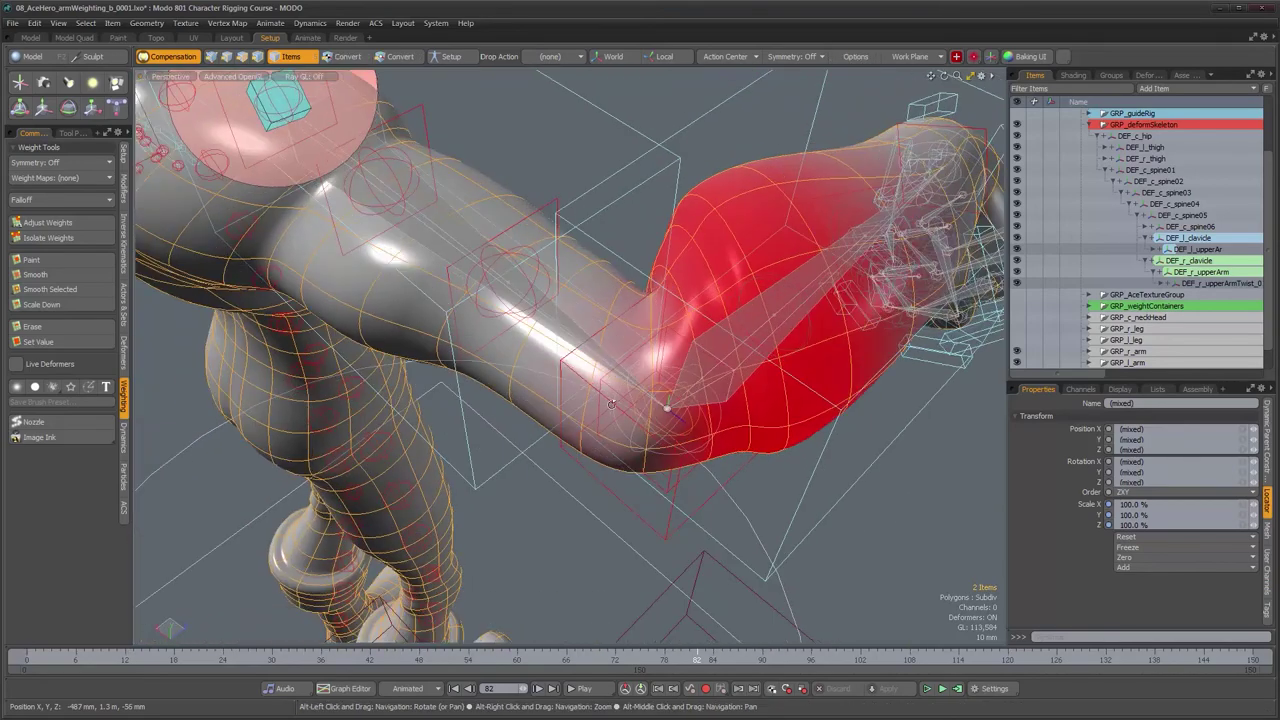
Step: Scrub to frame 125 and beyond to examine how the right forearm and hand deform in the lowered arm pose
mouse_move(733, 374)
left_mouse_down("alt")
mouse_move(738, 338)
mouse_move(754, 427)
mouse_move(720, 394)
mouse_move(665, 220)
mouse_move(659, 343)
mouse_move(709, 646)
mouse_move(628, 659)
mouse_move(692, 659)
mouse_move(622, 659)
mouse_move(1049, 660)
left_mouse_up("alt")
left_click_drag(480, 610, 430, 200, "alt+shift")
left_click_drag(430, 270, 613, 637, "alt")
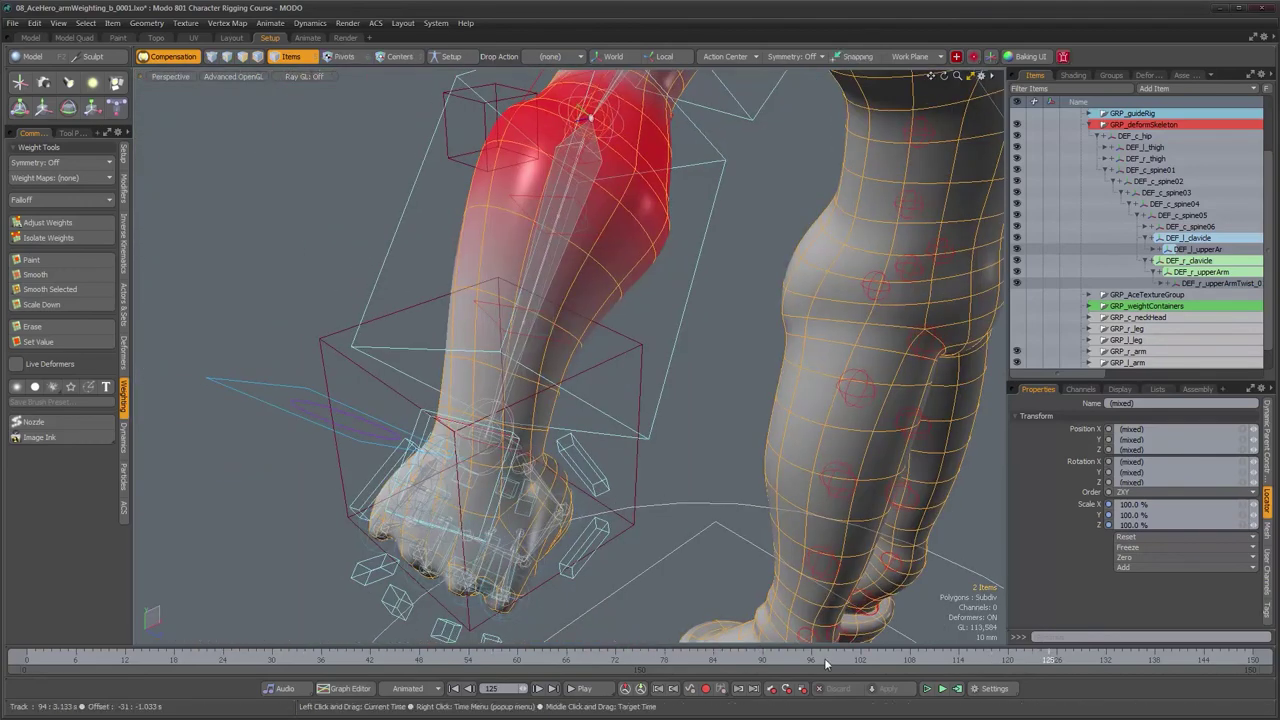
mouse_move(1060, 658)
left_mouse_down()
mouse_move(1179, 659)
mouse_move(853, 659)
mouse_move(1221, 659)
mouse_move(1138, 661)
left_mouse_up()
left_click_drag(461, 353, 361, 306, "alt")
right_click_drag(361, 306, 305, 310, "alt")
left_click_drag(305, 310, 629, 465, "alt")
Step: Return to frame 0, scrub to frame 24, and examine the raised right arm's shoulder crease up close
mouse_move(1138, 660)
left_mouse_down()
mouse_move(1196, 660)
mouse_move(27, 660)
left_mouse_up()
left_click_drag(401, 407, 150, 335, "alt")
right_click_drag(492, 305, 618, 305, "alt")
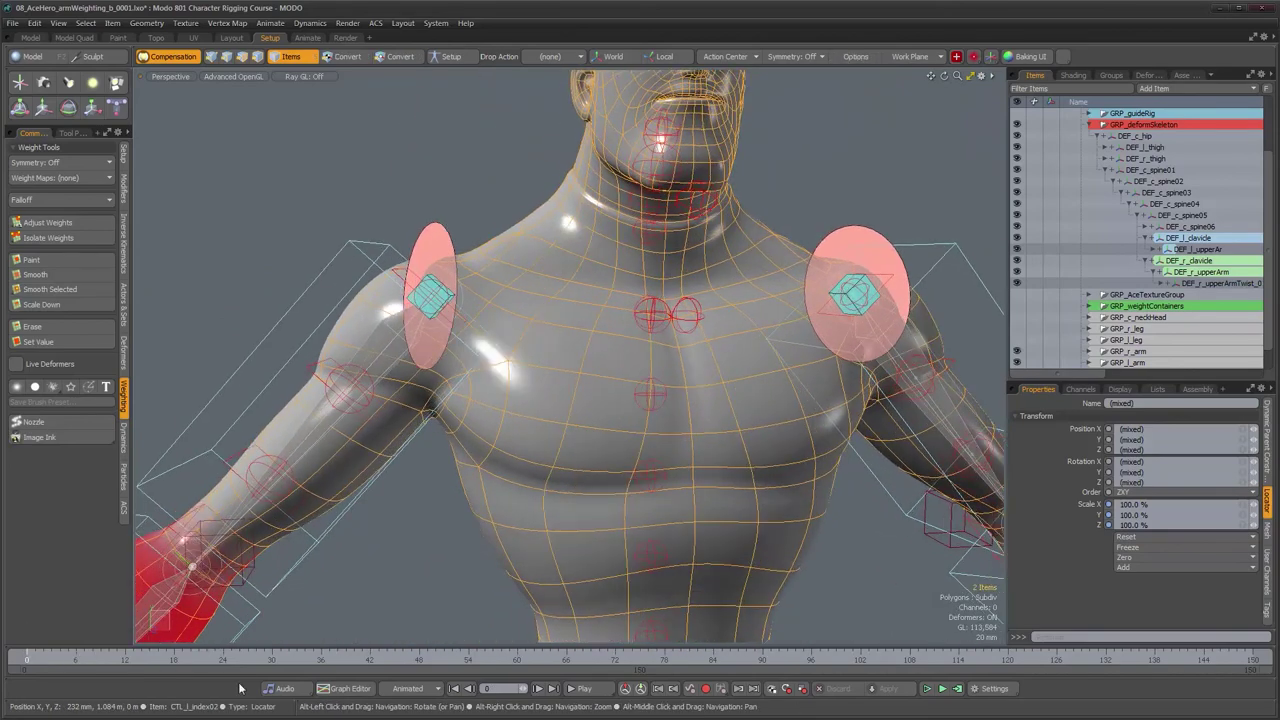
left_click_drag(190, 660, 223, 660)
left_click_drag(371, 242, 387, 224, "alt")
right_click_drag(387, 222, 409, 220, "alt")
left_click_drag(443, 470, 431, 477, "alt")
right_click_drag(431, 477, 417, 479, "alt")
mouse_move(221, 657)
left_mouse_down()
mouse_move(137, 657)
mouse_move(223, 657)
left_mouse_up()
left_click_drag(510, 308, 507, 367, "alt")
right_click_drag(440, 340, 522, 352, "alt")
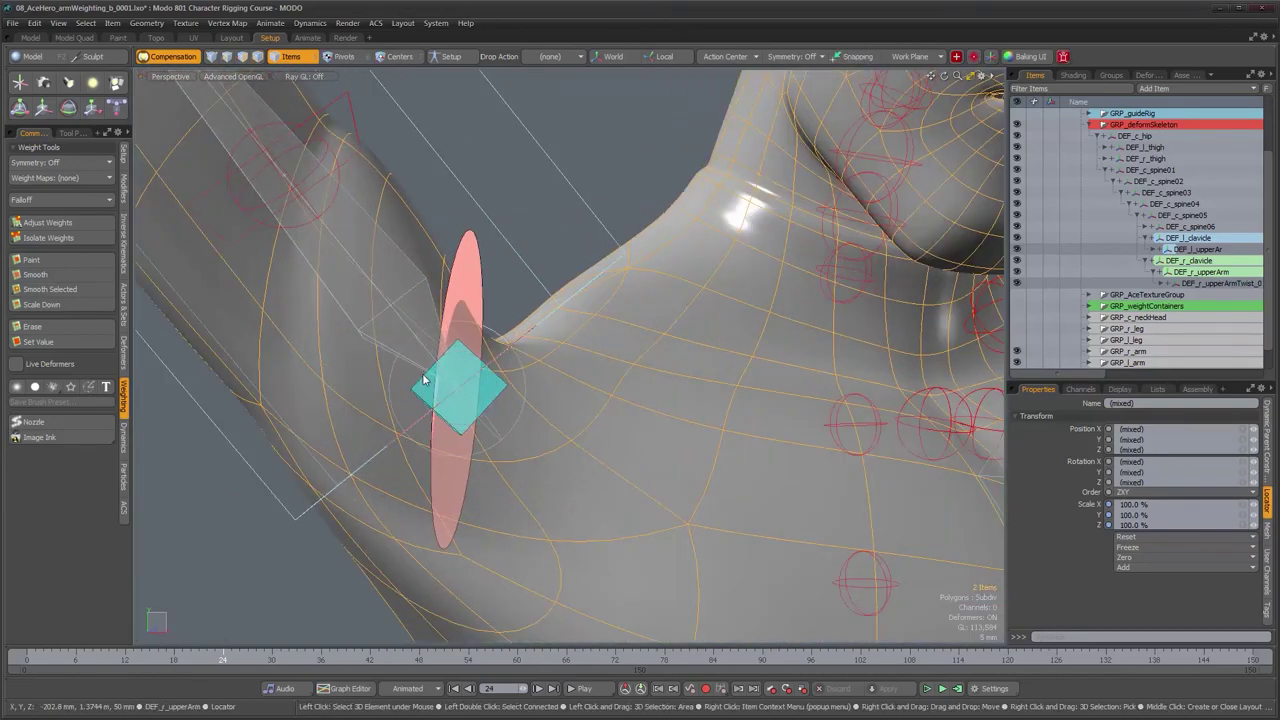
Step: Select DEF_r_upperArm together with the body mesh to show its shoulder weights, and switch to vertex selection
left_click(423, 380)
left_click(657, 255, "shift")
left_click_drag(562, 297, 506, 322, "alt")
key("1")
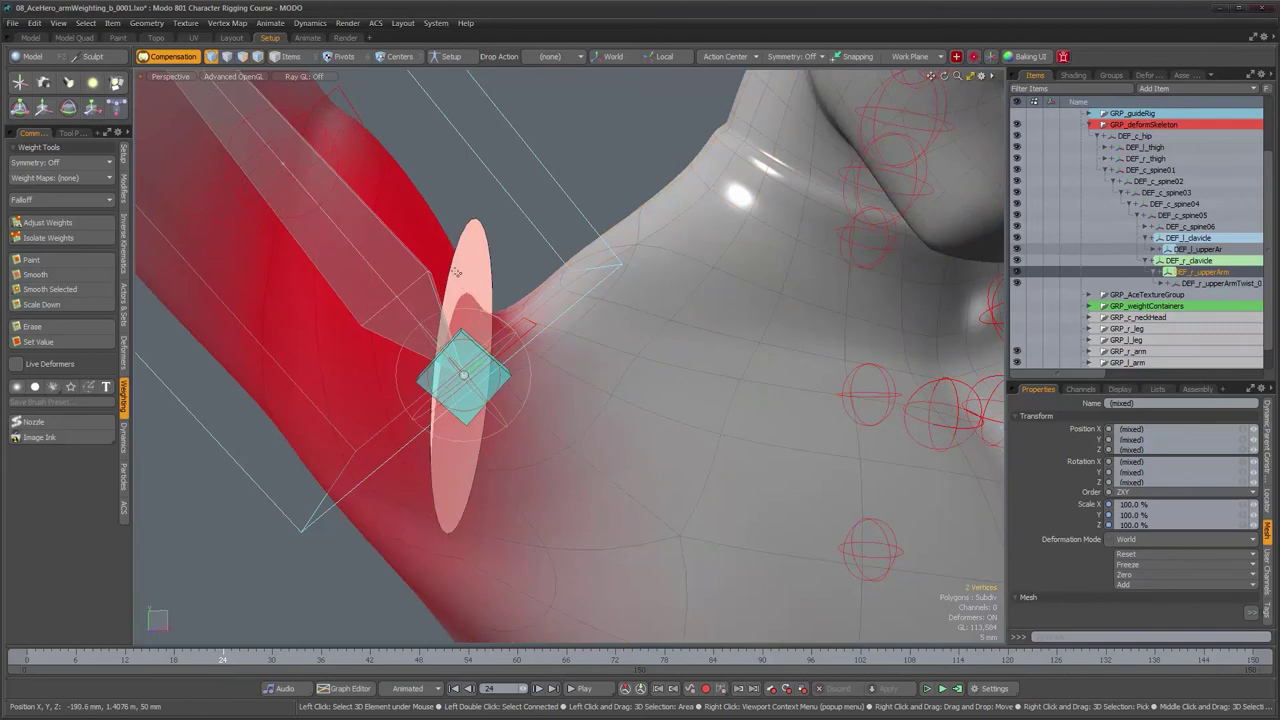
Step: Raise the DEF_r_upperArm weights on six vertices around the top, front and back of the raised right shoulder with Adjust Weights
left_click(385, 172, "shift")
left_click_drag(385, 172, 692, 245, "alt")
scroll(767, 282, "down", 2)
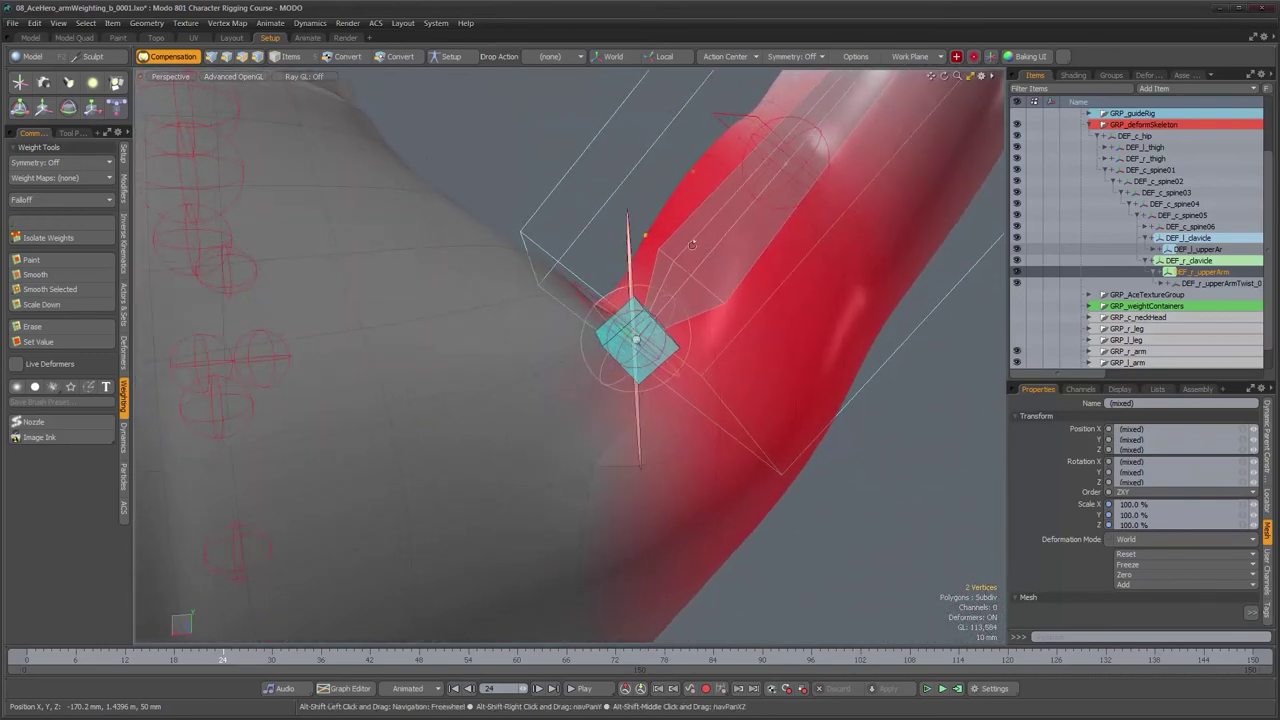
left_click_drag(745, 318, 720, 297, "alt")
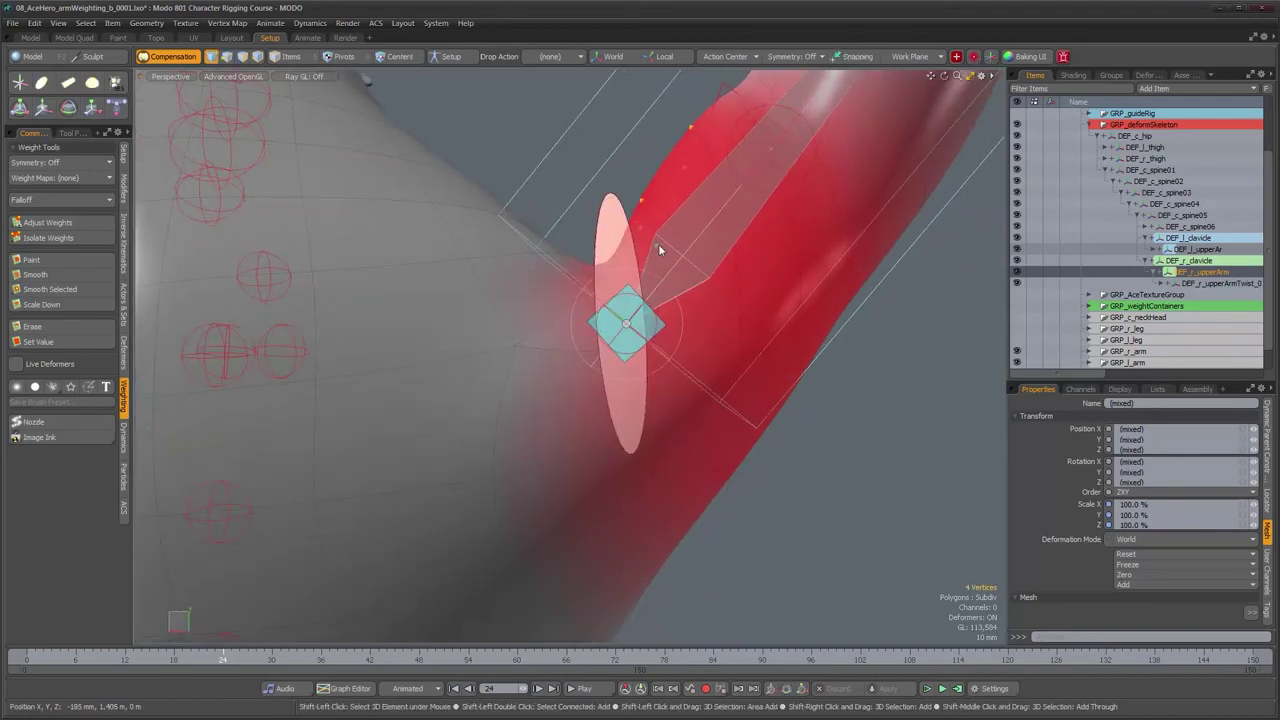
left_click_drag(719, 174, 615, 237, "alt")
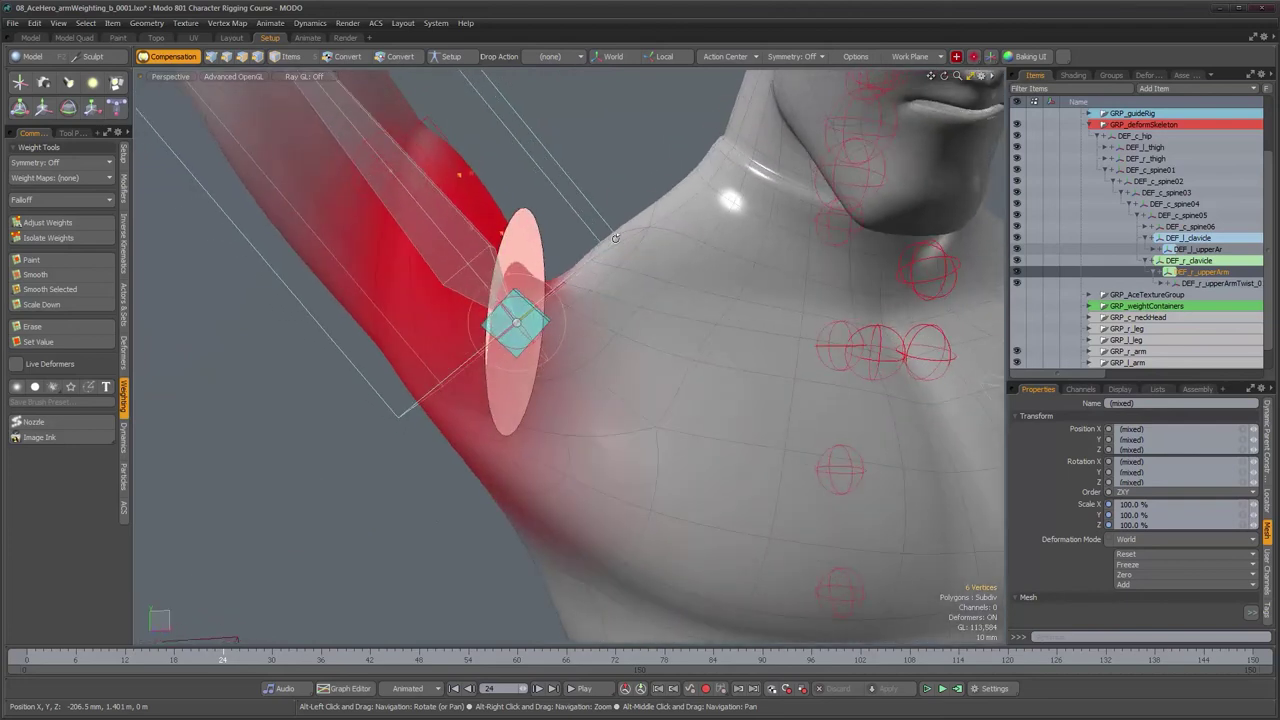
left_click_drag(530, 212, 510, 204, "alt")
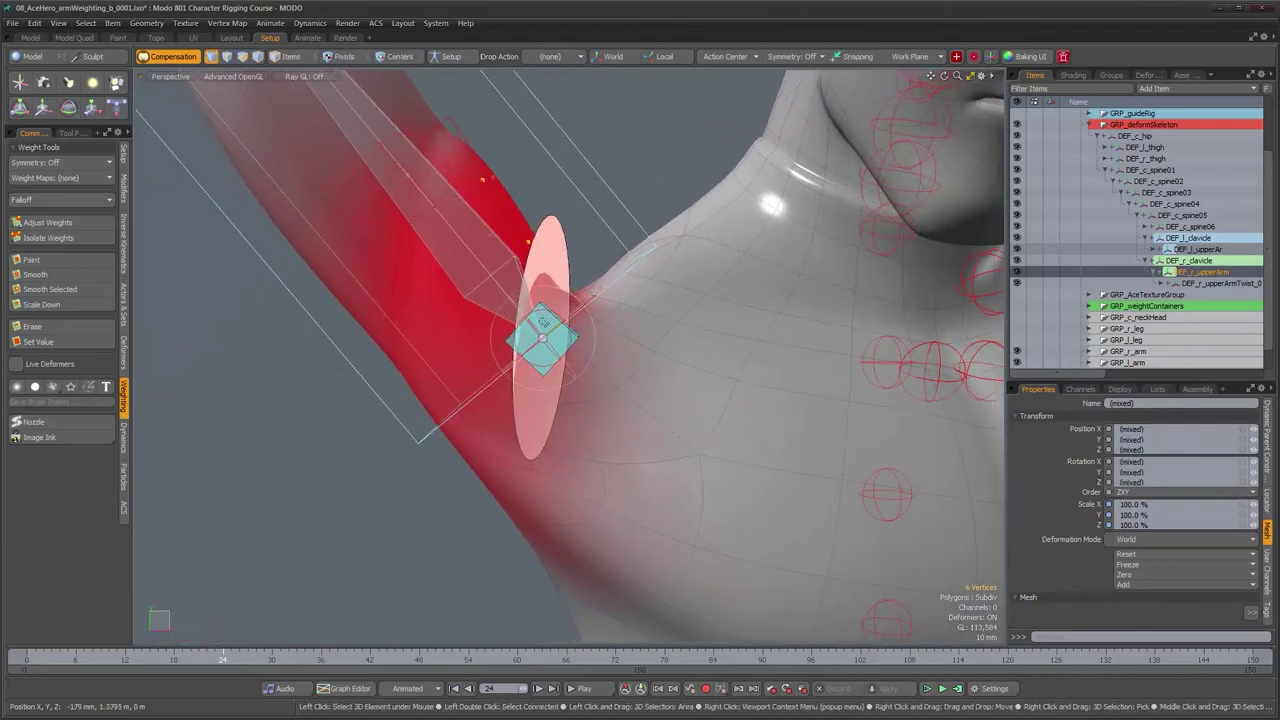
left_click(90, 223)
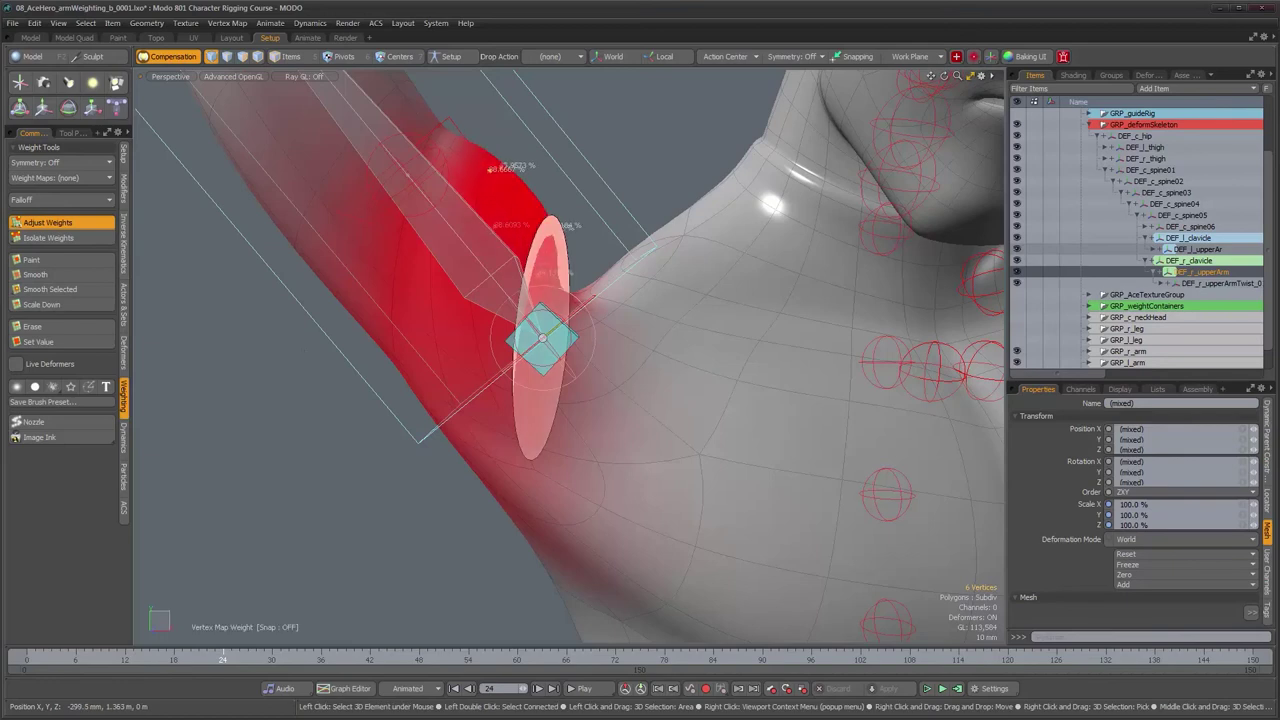
left_click_drag(590, 300, 519, 301, "alt")
right_click_drag(519, 301, 598, 325, "alt")
left_click_drag(598, 325, 494, 366, "alt")
left_click_drag(594, 350, 611, 349, "alt")
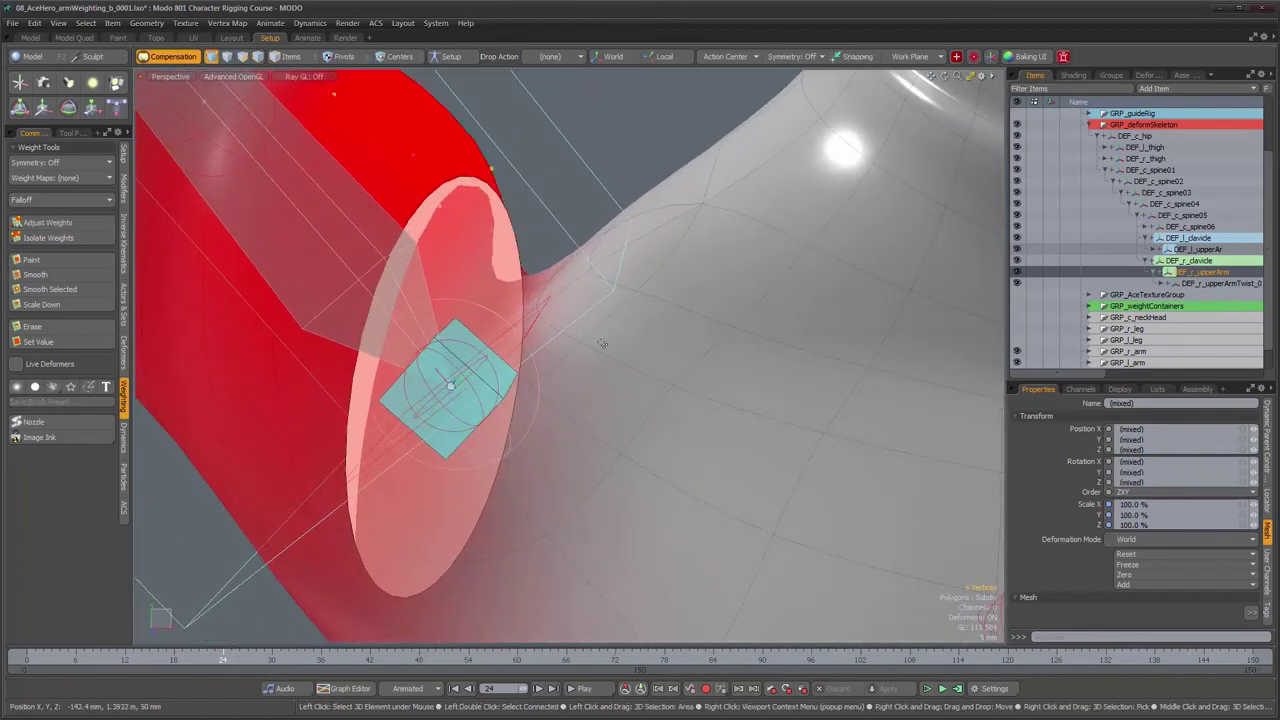
Step: Turn off Overlay Drawing in the viewport, and raise the upper arm weights of three vertices along the right shoulder crease by about 30%
key("o")
left_click(613, 188)
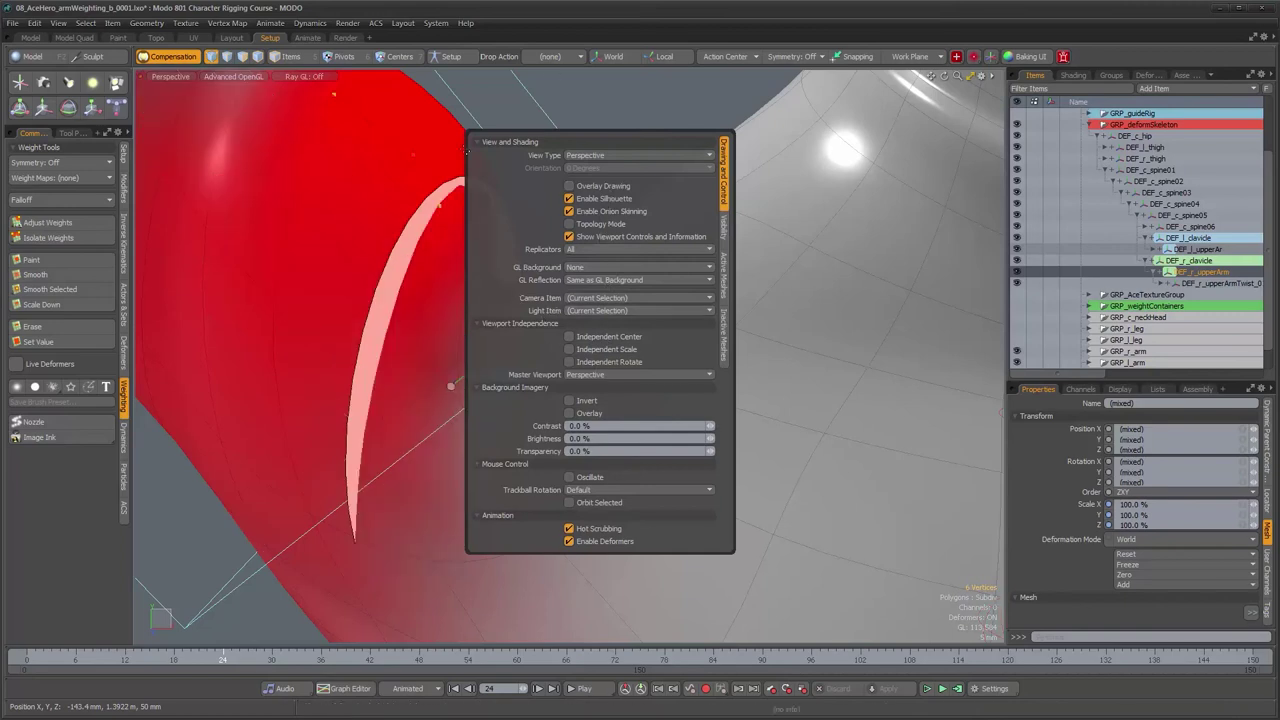
mouse_move(449, 380)
left_mouse_down("alt")
mouse_move(479, 300)
mouse_move(573, 286)
mouse_move(507, 291)
left_mouse_up("alt")
scroll(560, 284, "down", 3)
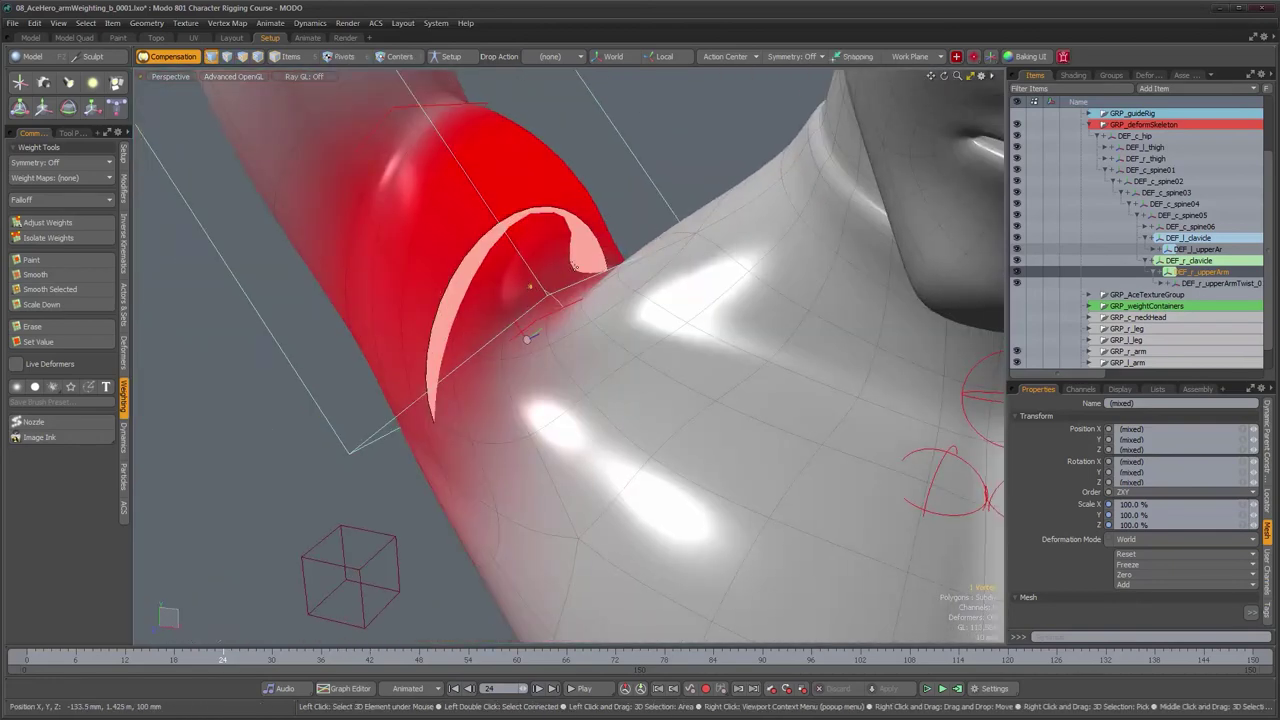
left_click(588, 260, "shift")
left_click_drag(590, 262, 647, 249, "alt")
left_click(655, 131, "shift")
left_click_drag(656, 132, 578, 231, "alt")
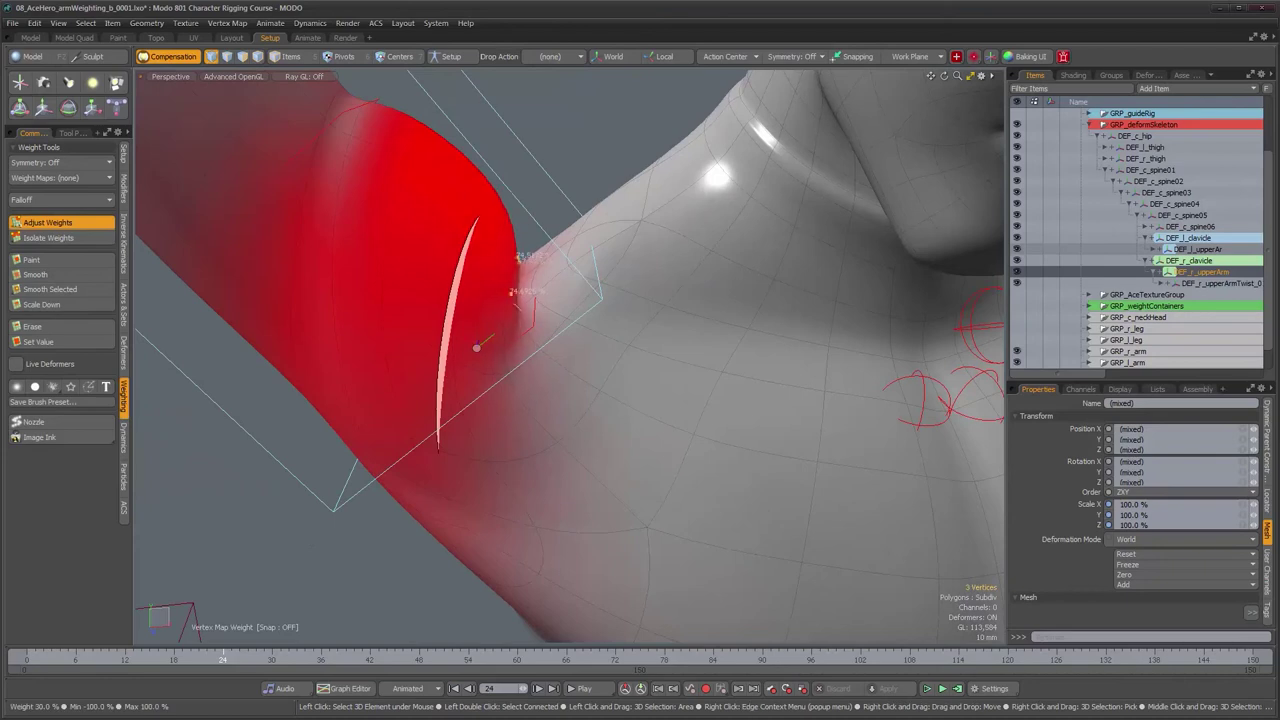
left_click_drag(377, 335, 404, 350, "alt")
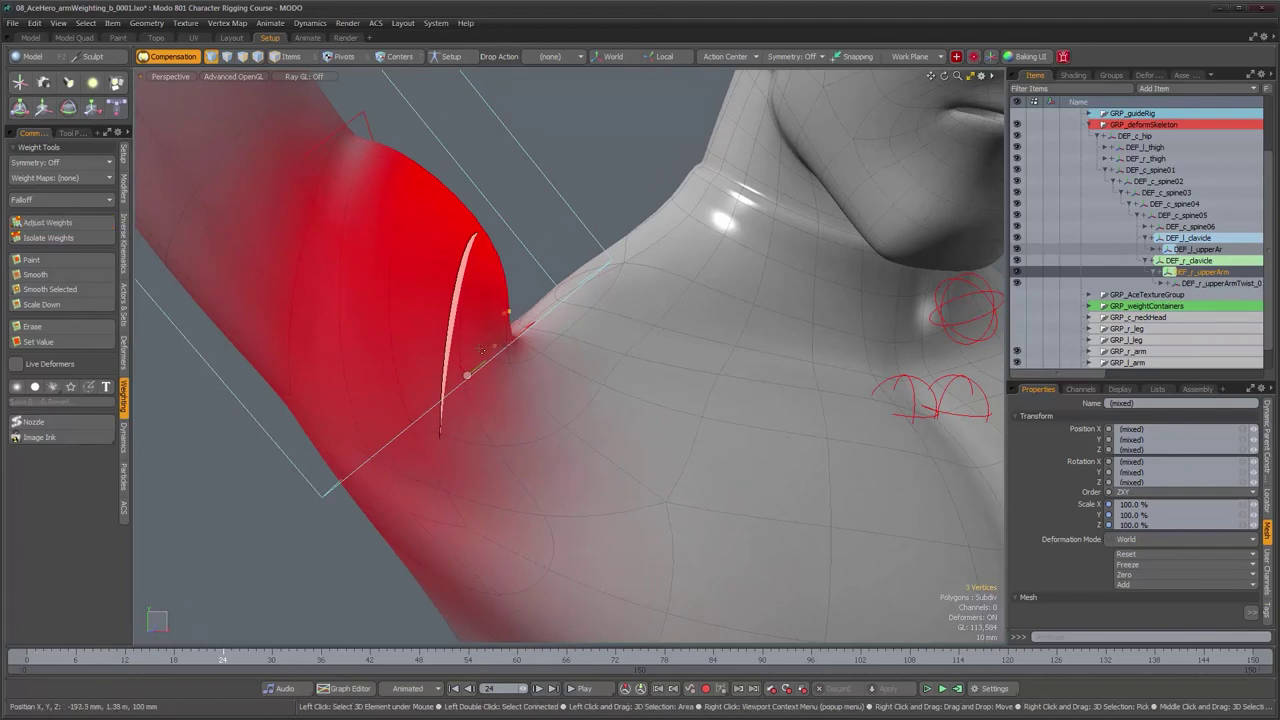
Step: Adjust the DEF_r_upperArm weights of the vertices on the front of the right shoulder, just below the crease
left_click(388, 284, "shift")
left_click(92, 224)
left_click(380, 412, "shift")
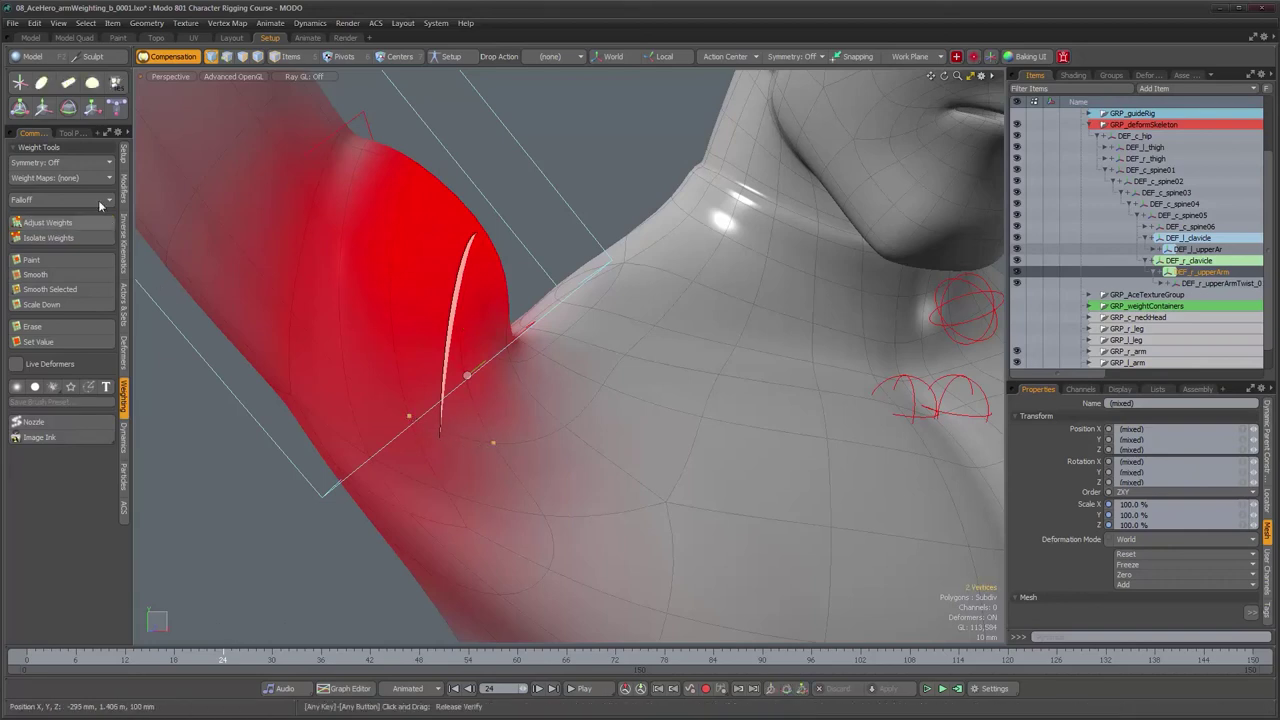
left_click(80, 226)
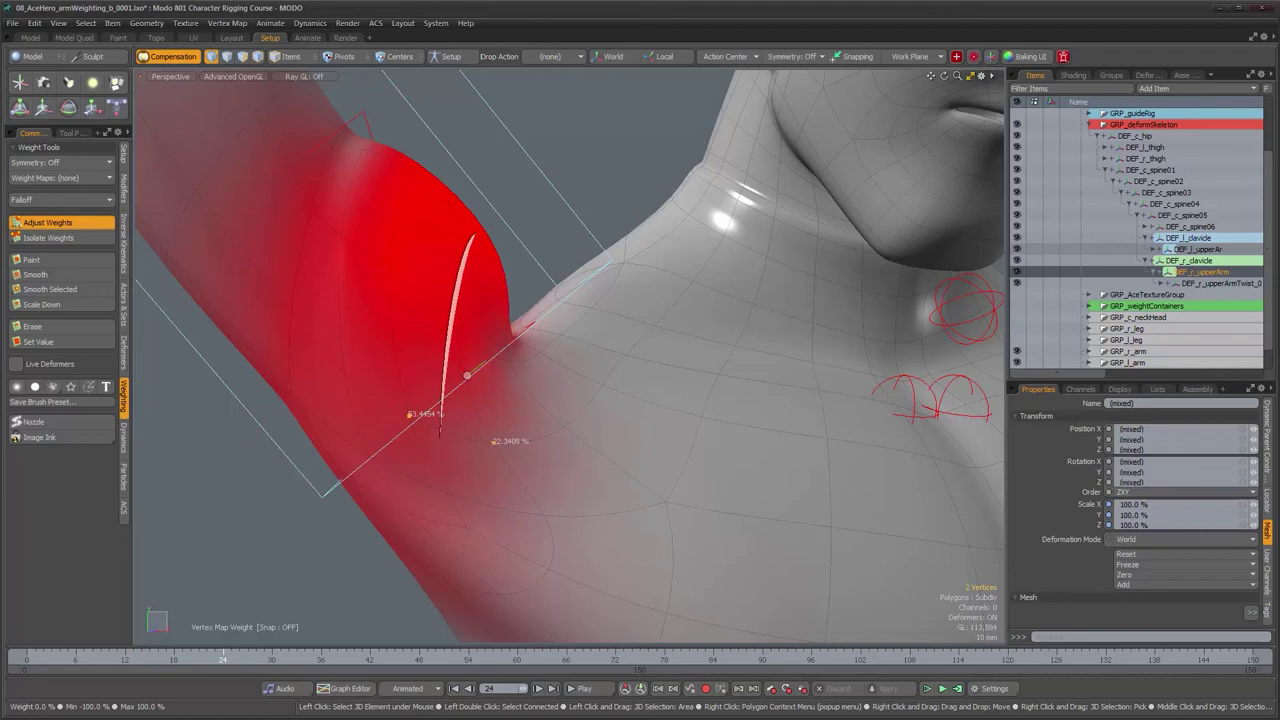
left_click_drag(602, 421, 574, 406, "alt")
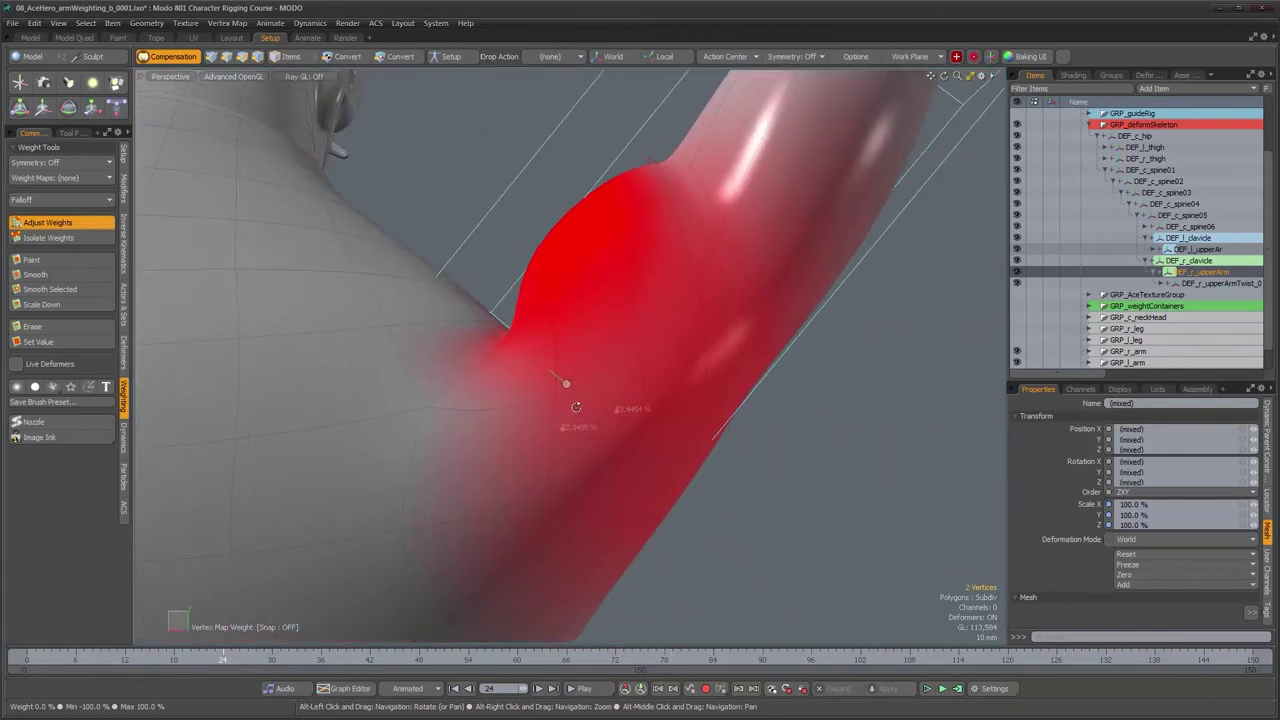
key("q")
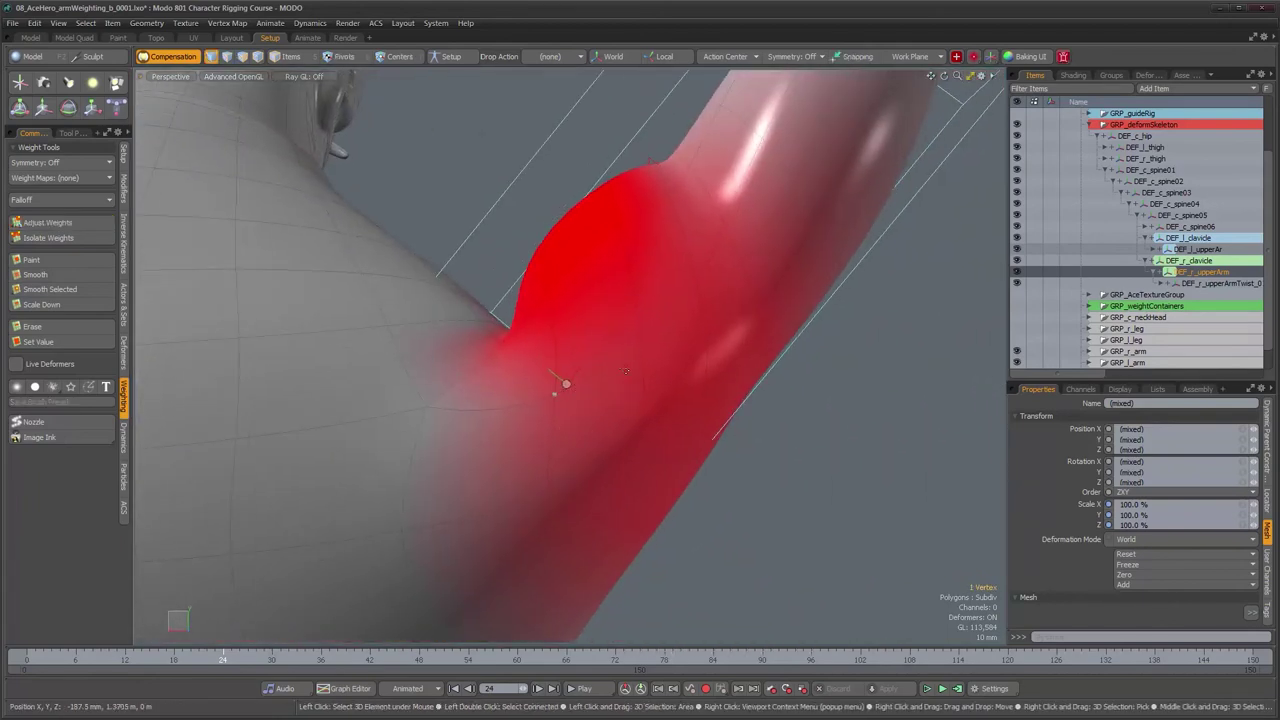
Step: Raise the upper arm weights of two vertices on the back of the right shoulder by about 10%
left_click(108, 226)
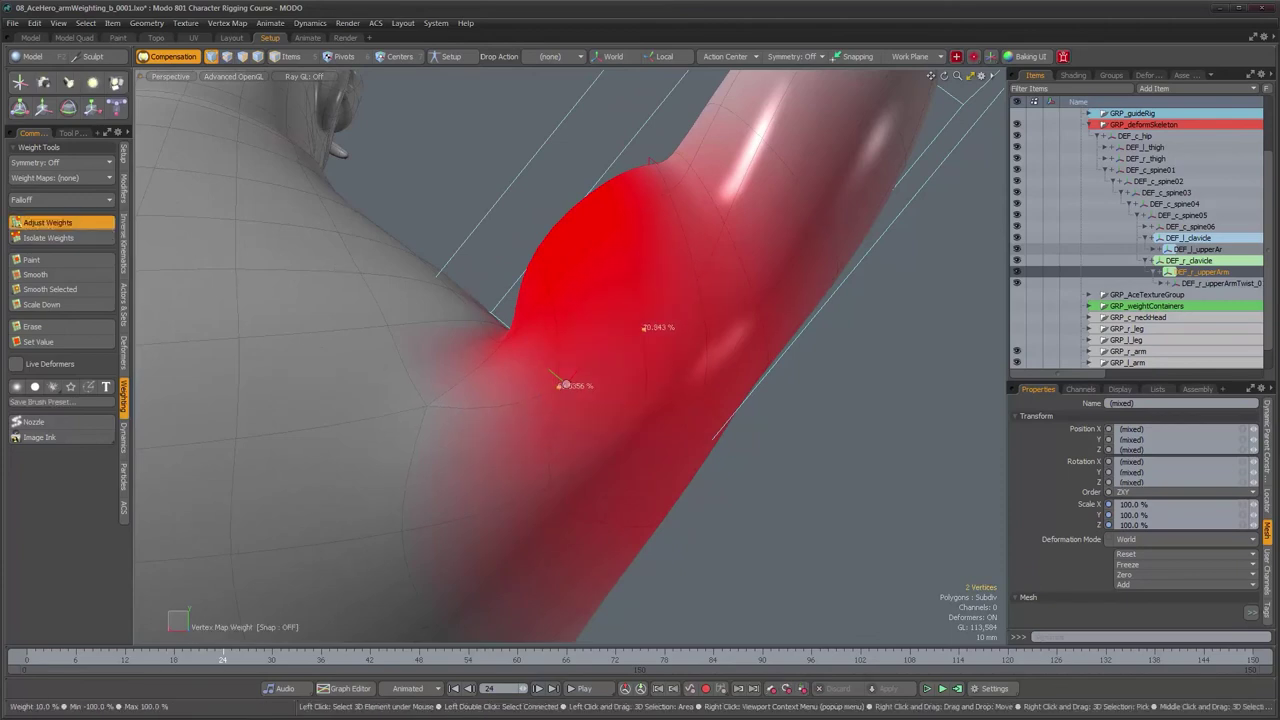
left_click_drag(541, 314, 516, 344, "alt")
right_click_drag(516, 344, 430, 350, "alt")
left_click_drag(540, 366, 672, 446, "alt")
key("q")
Step: Scrub to frame 95, back up to frame 93, and examine the shoulder and upper arm shape in the horizontal arm pose
left_click_drag(242, 663, 804, 660)
left_click_drag(720, 508, 459, 385, "alt")
left_click_drag(459, 385, 545, 345, "ctrl+alt")
left_click_drag(540, 415, 511, 427, "alt")
left_click_drag(457, 347, 458, 422, "ctrl+alt")
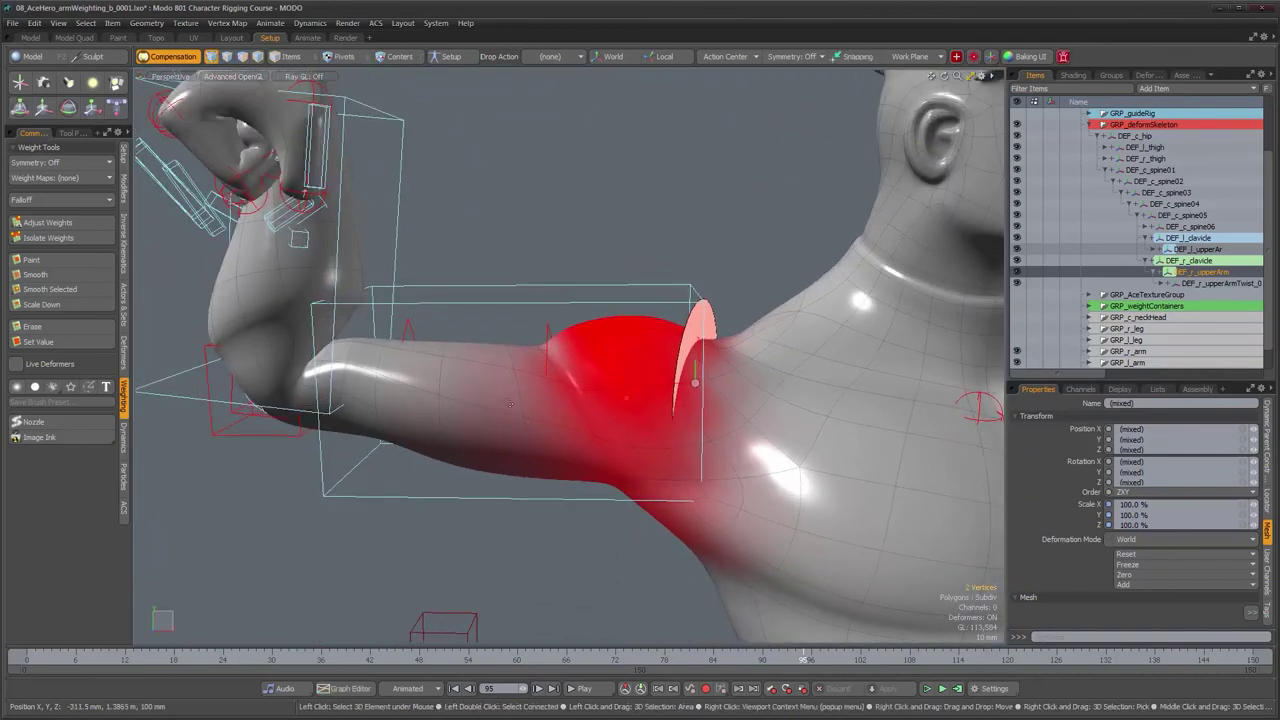
mouse_move(805, 661)
left_mouse_down()
mouse_move(713, 661)
mouse_move(894, 661)
mouse_move(787, 661)
left_mouse_up()
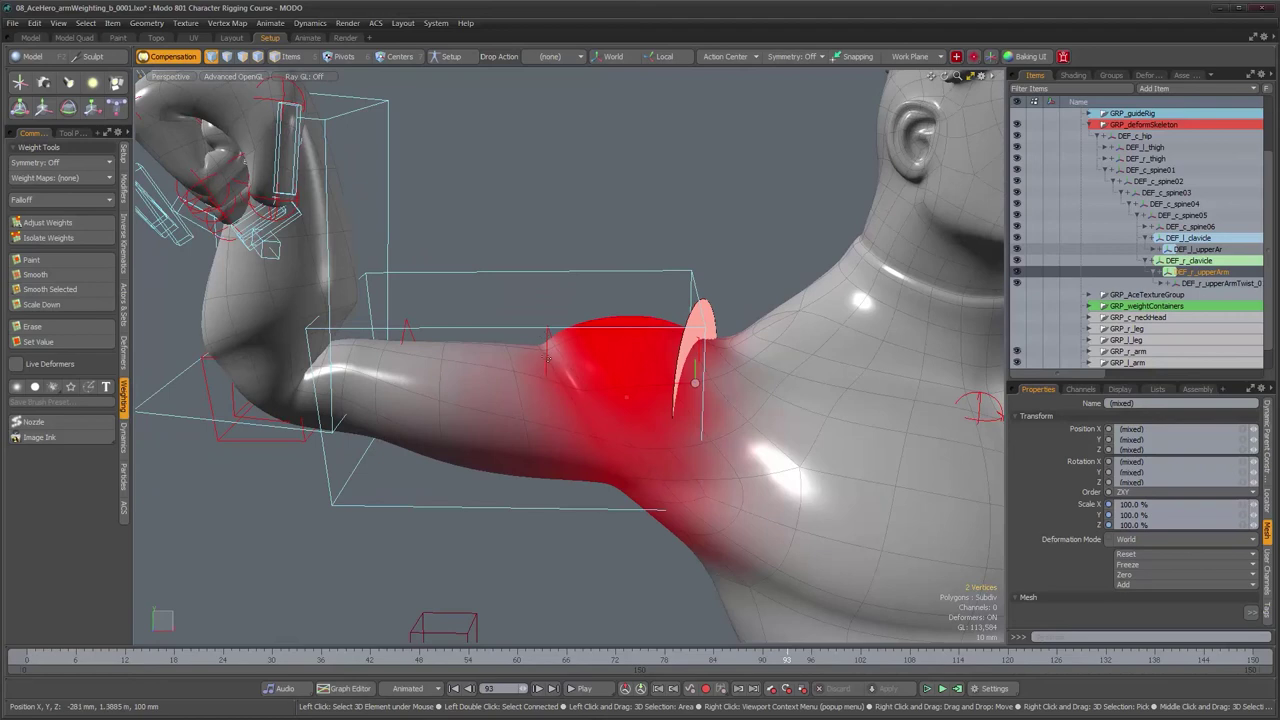
left_click_drag(514, 429, 563, 402, "alt")
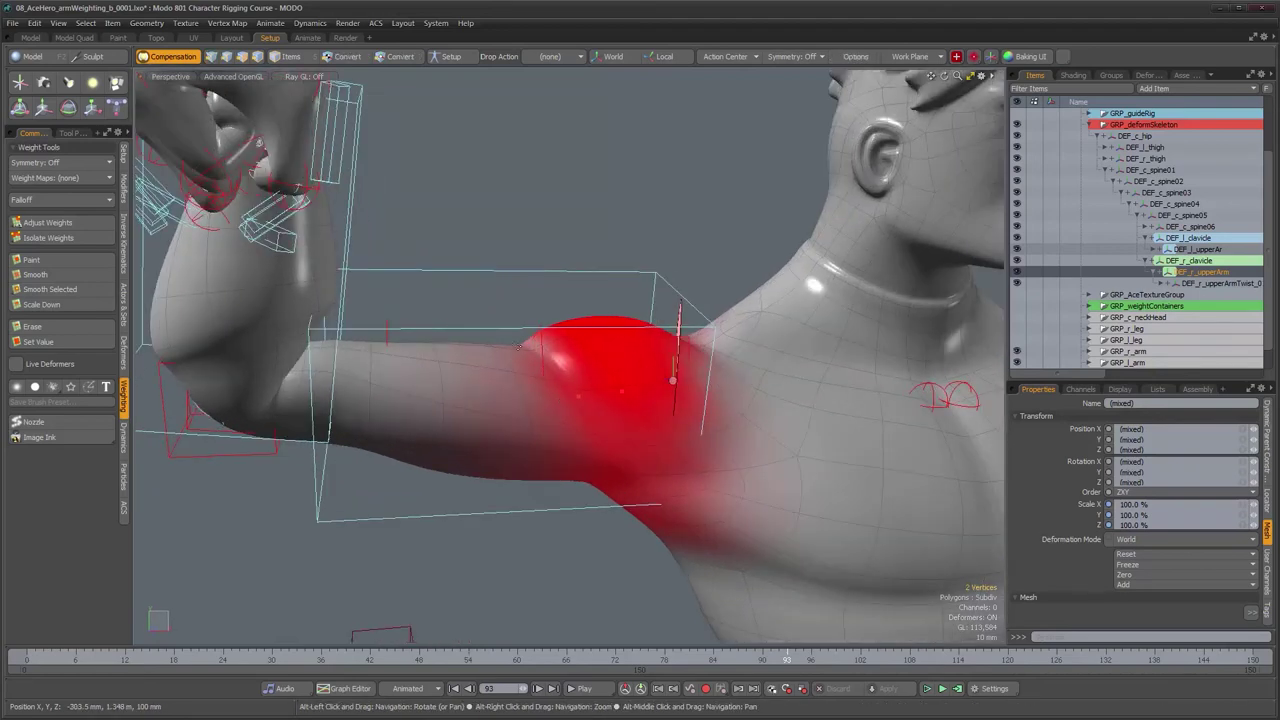
right_click_drag(563, 402, 555, 424, "alt")
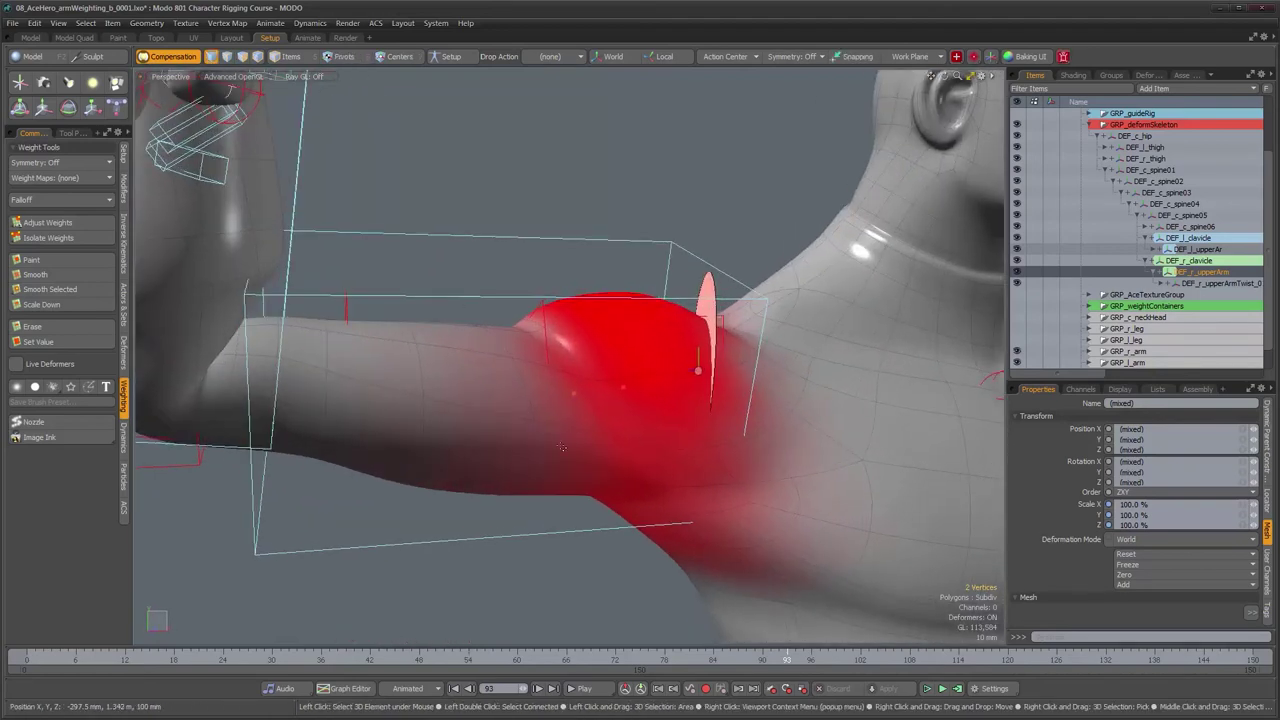
left_click_drag(601, 437, 575, 451, "alt")
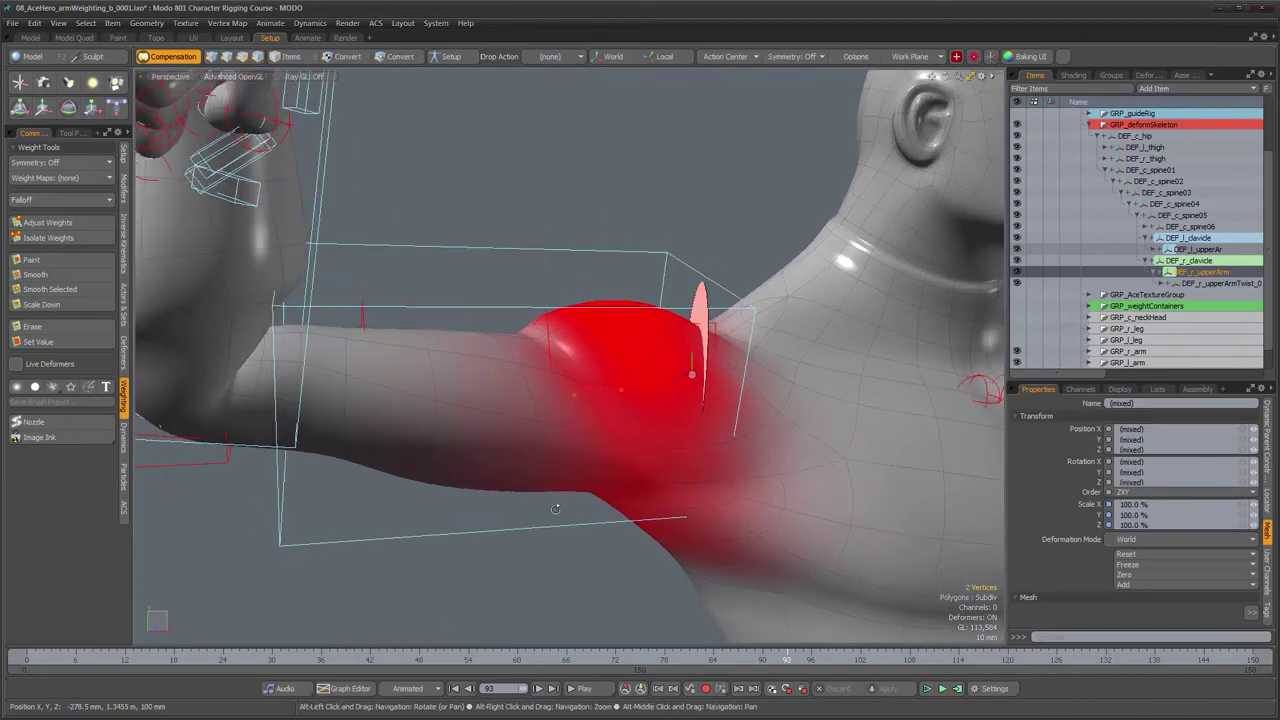
left_click_drag(608, 559, 533, 393, "alt")
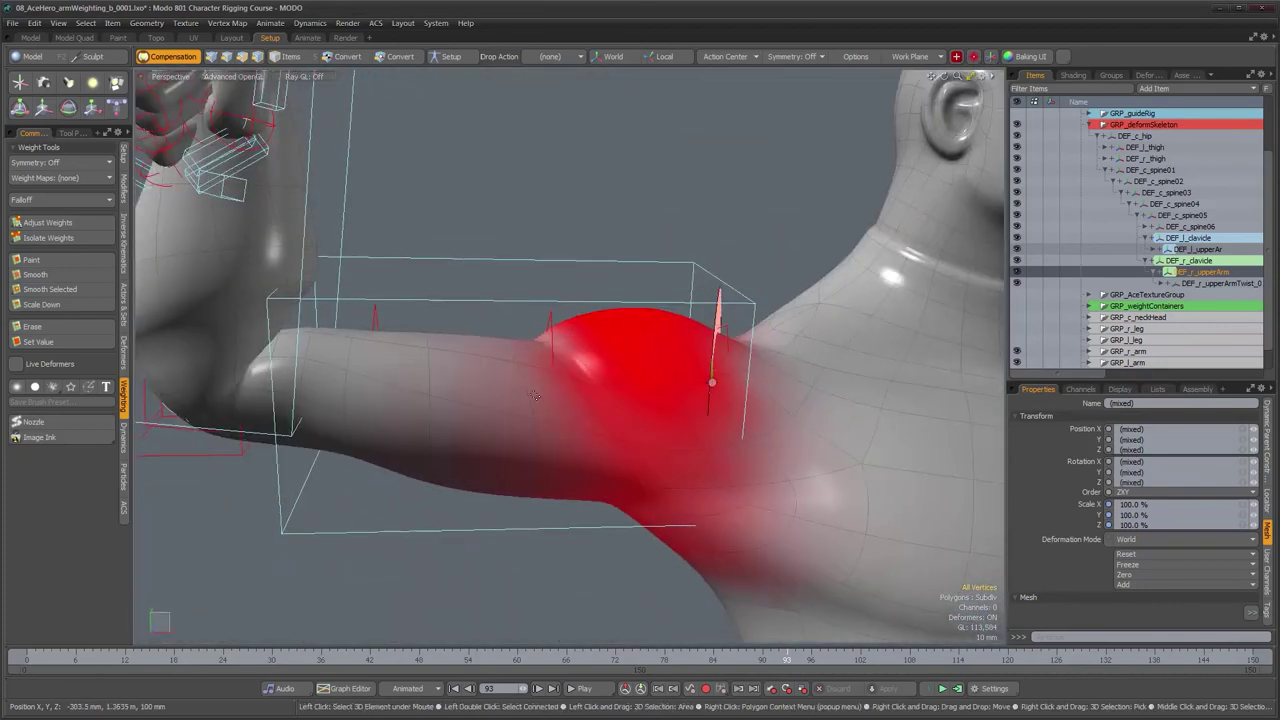
Step: Turn Overlay Drawing back on, and select DEF_r_upperArmTwist_01 together with the body mesh to show its weights
key("o")
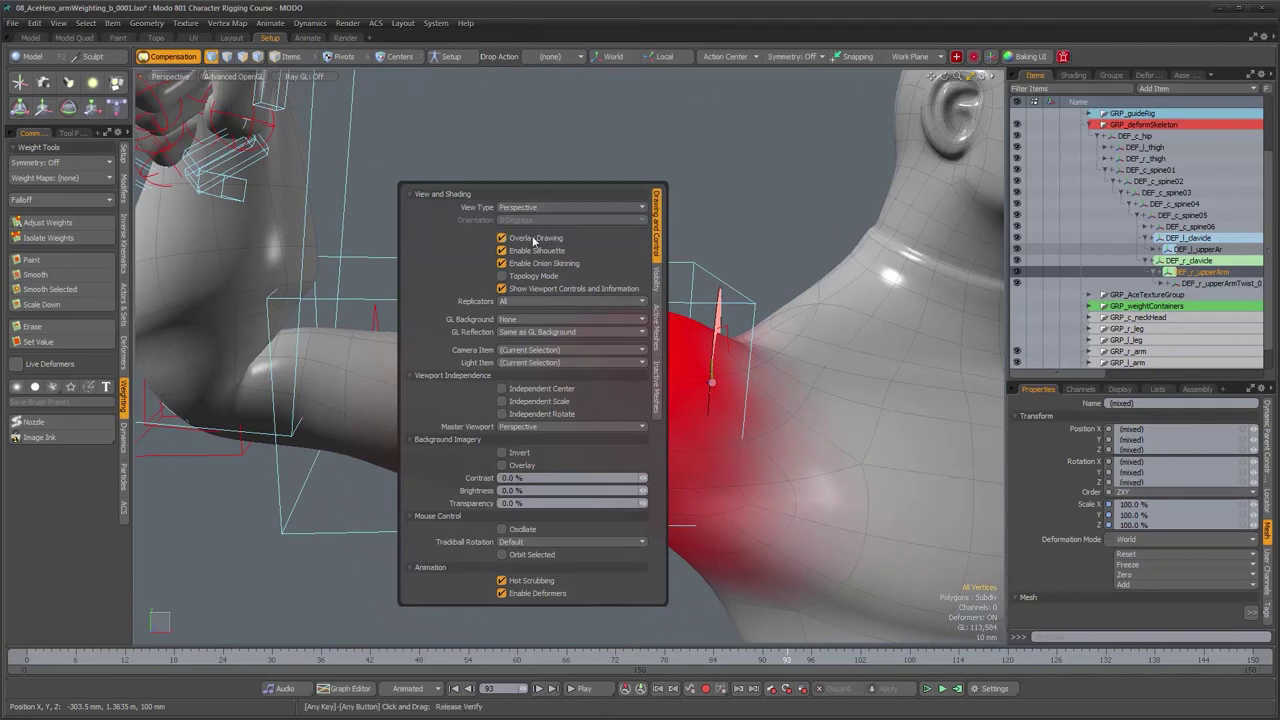
left_click_drag(549, 420, 490, 403, "alt")
scroll(480, 390, "up", 1)
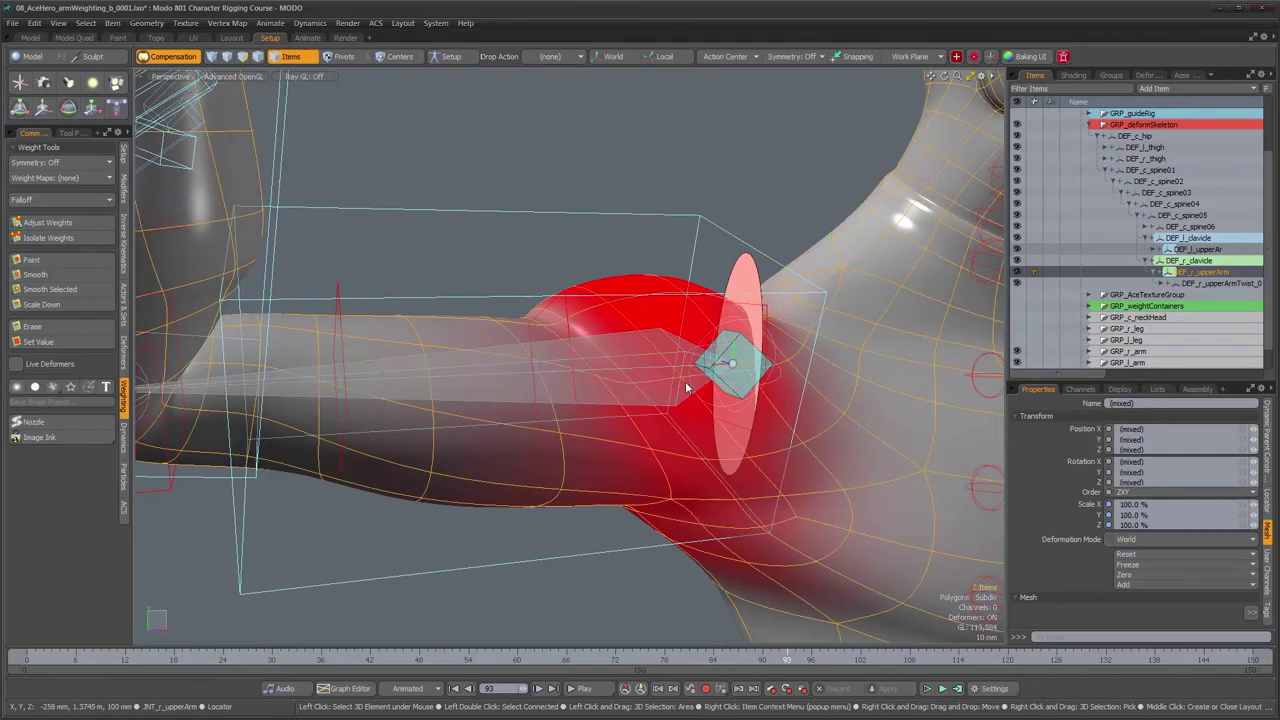
left_click(543, 339)
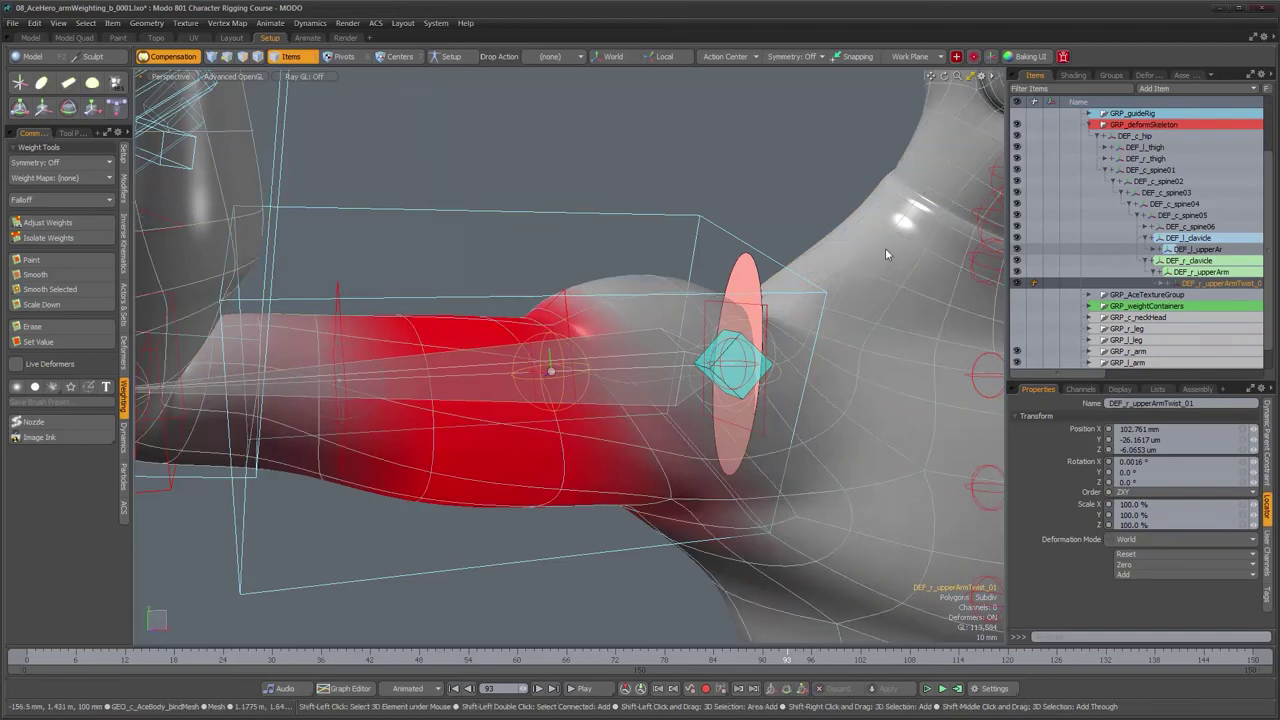
left_click(884, 248, "shift")
left_click_drag(603, 405, 537, 420, "alt")
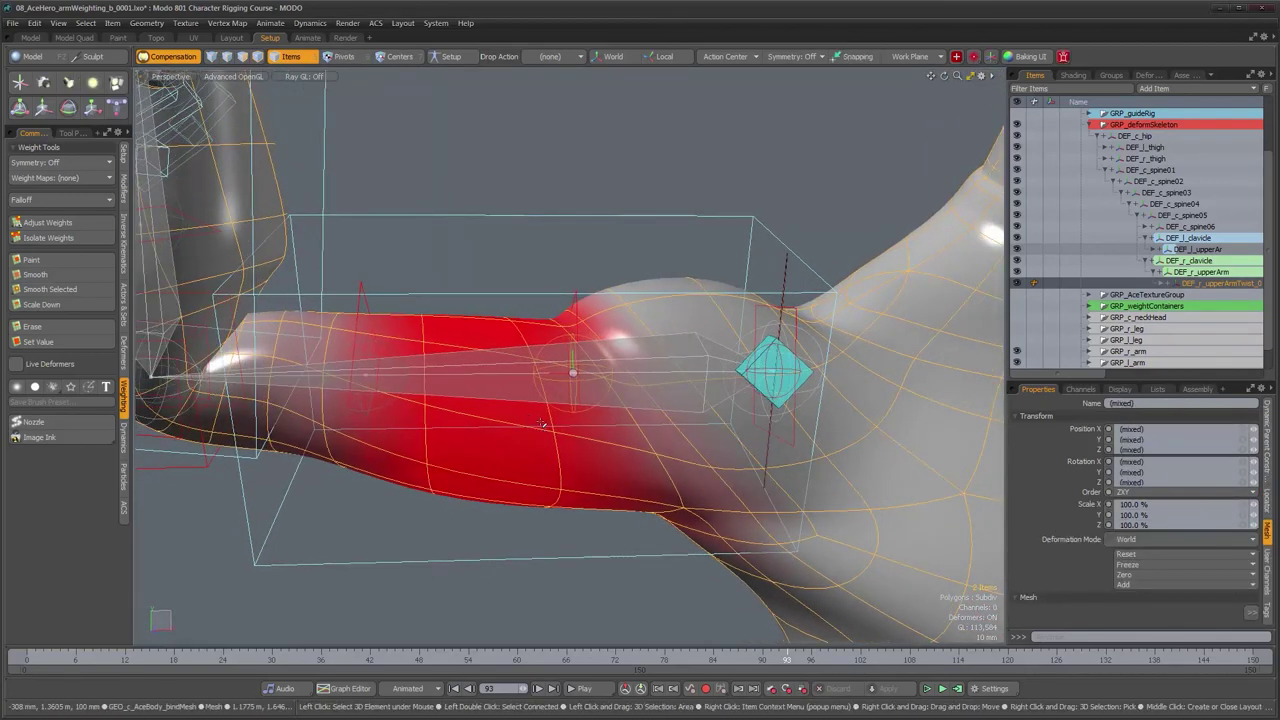
Step: Select the edge loop around the middle of the right upper arm and raise its twist joint weights to 100%
key("2")
double_click(552, 424)
left_click_drag(553, 426, 548, 443, "alt")
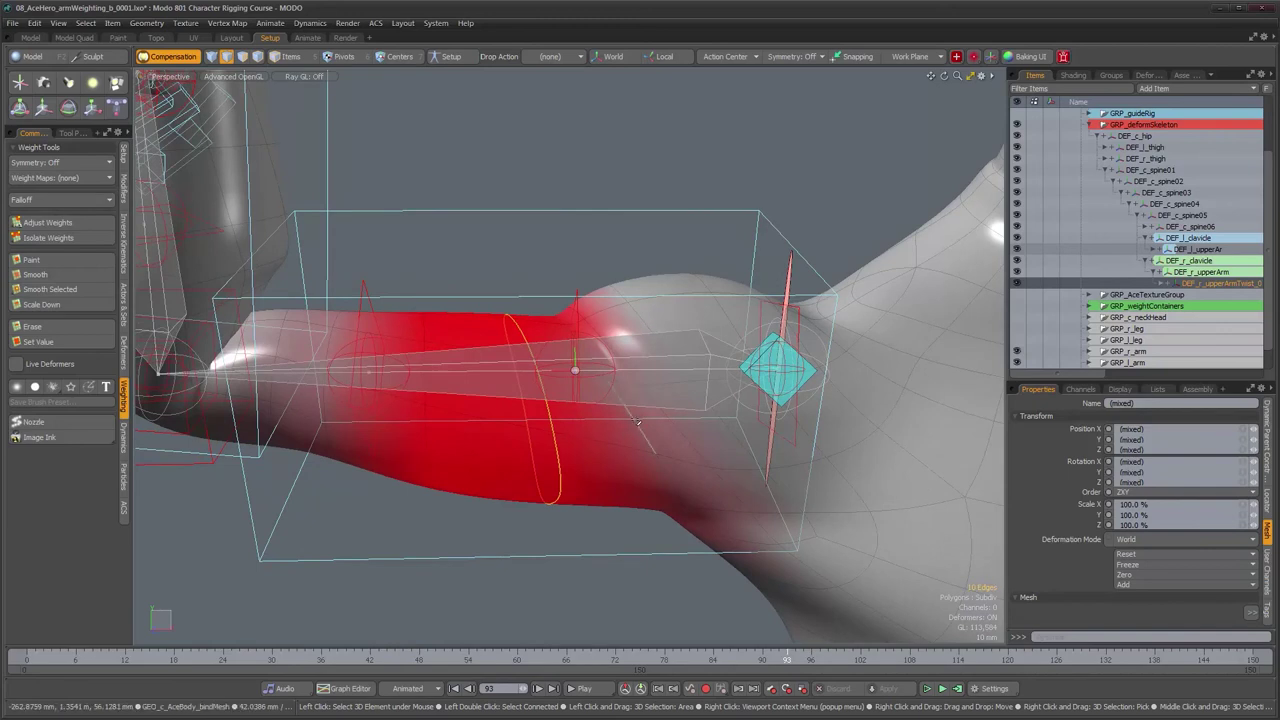
left_click(82, 224)
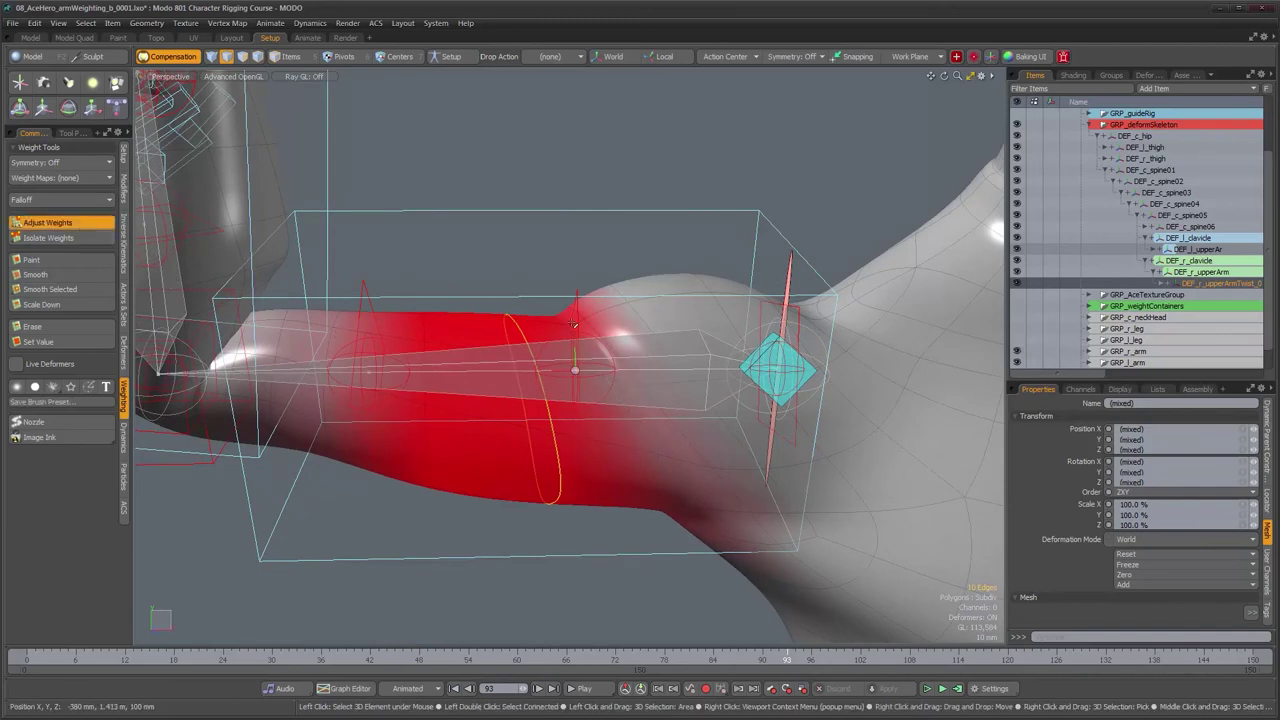
left_click_drag(575, 400, 615, 400)
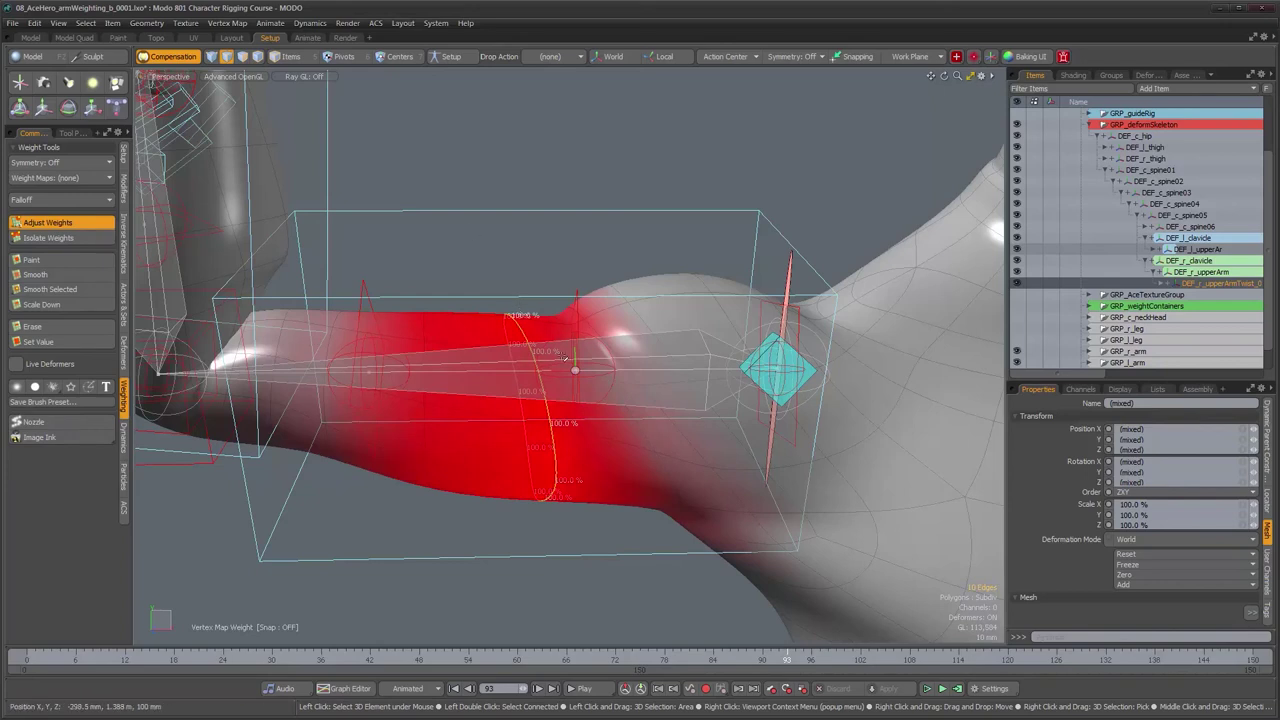
key("q")
Step: Select the next edge loop toward the elbow and lower its DEF_r_upperArmTwist_01 weights by about 60%
left_click_drag(593, 378, 510, 377, "alt")
double_click(426, 358)
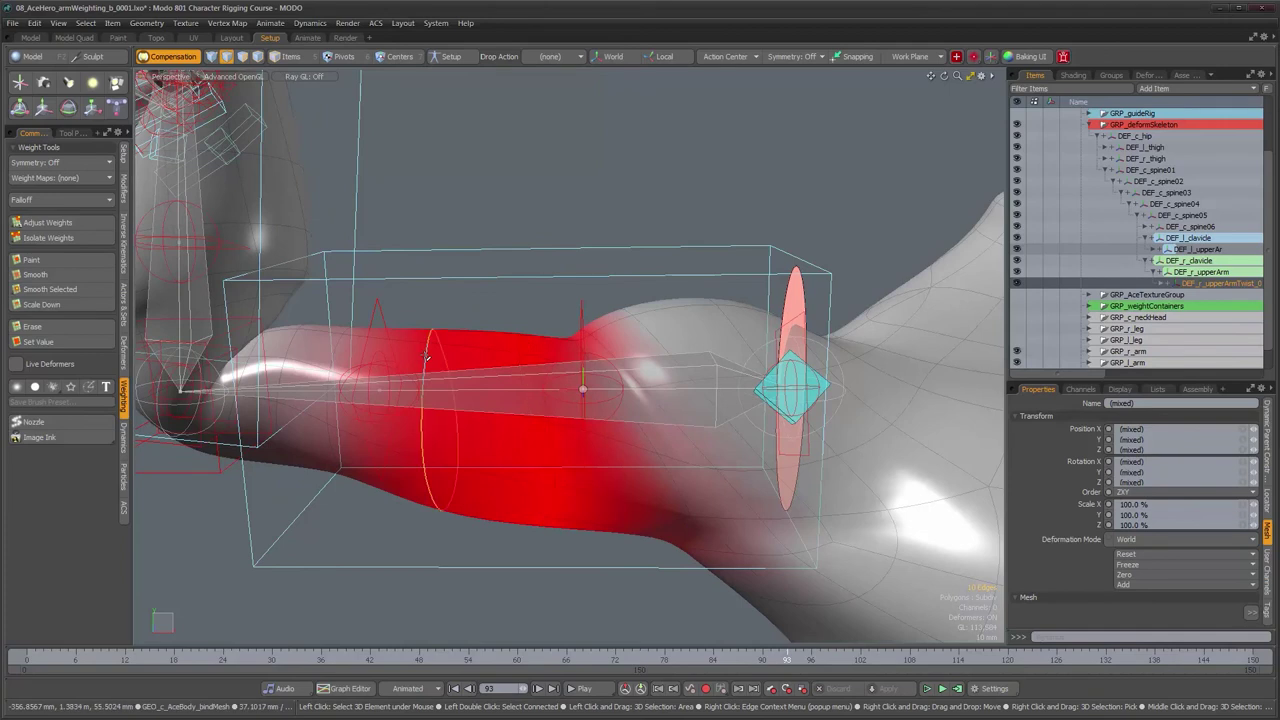
left_click(90, 222)
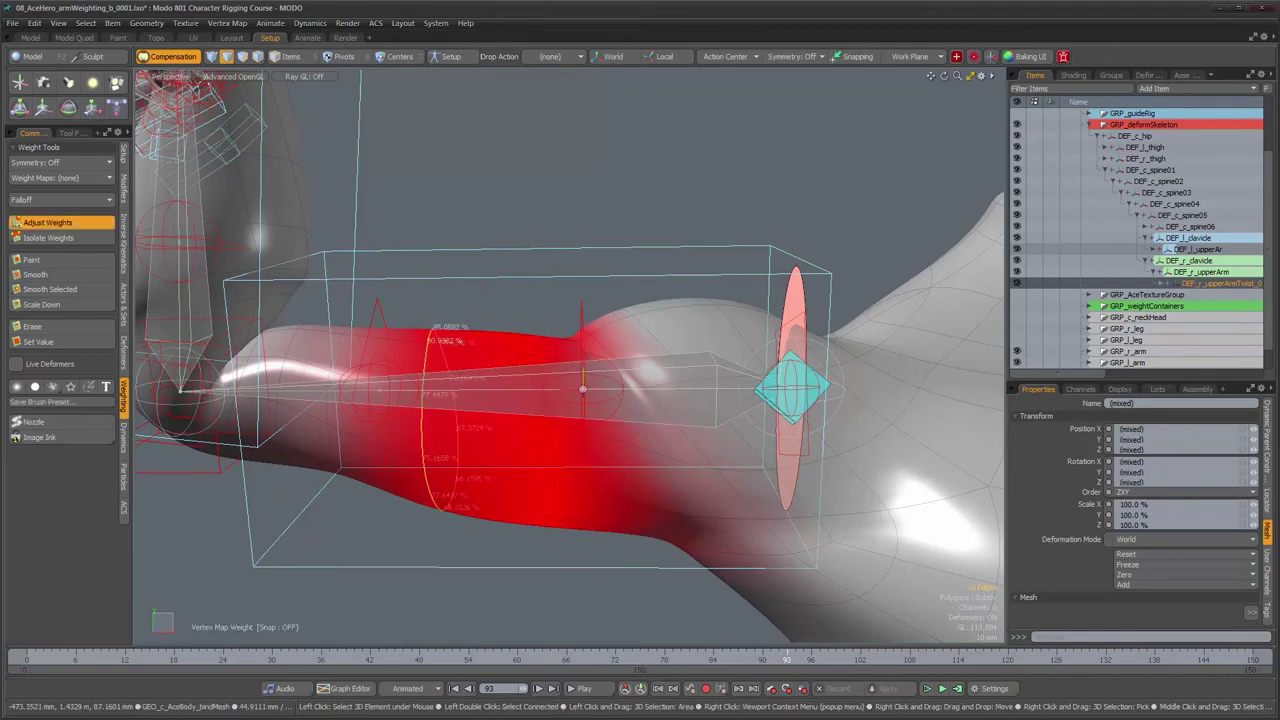
left_click_drag(440, 350, 381, 350)
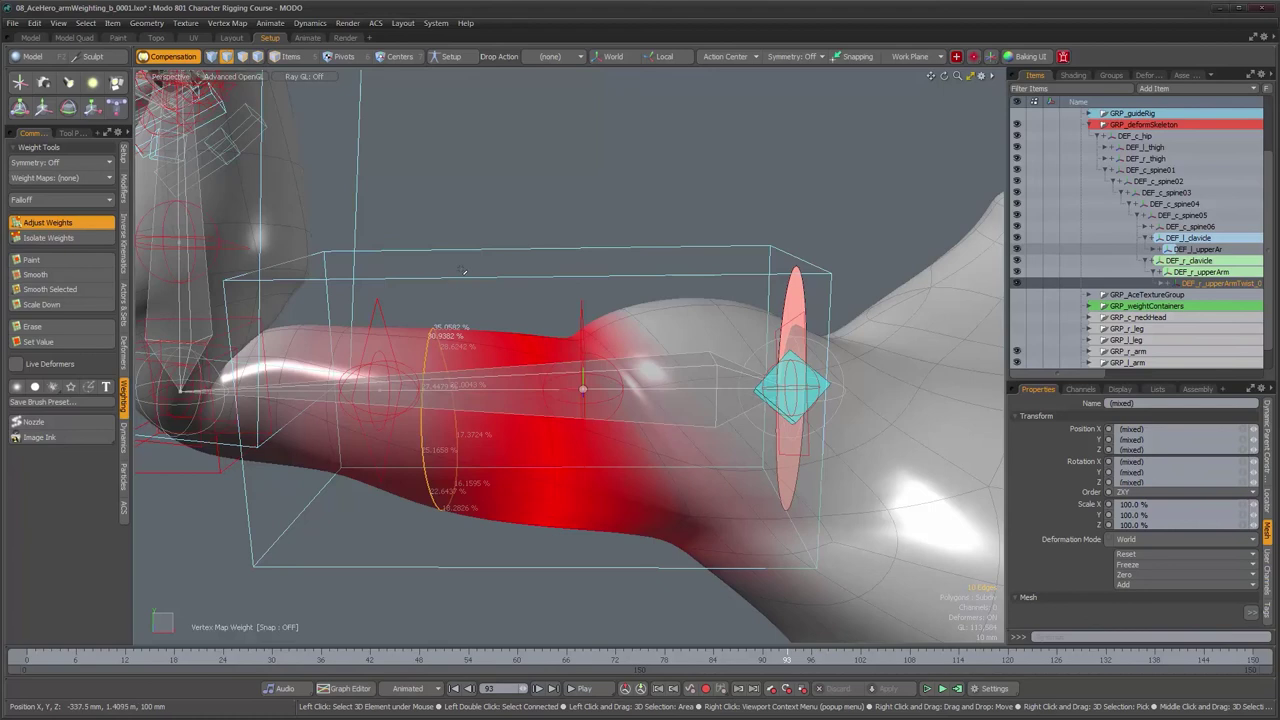
mouse_move(462, 270)
left_mouse_down("alt")
mouse_move(488, 269)
mouse_move(467, 268)
left_mouse_up("alt")
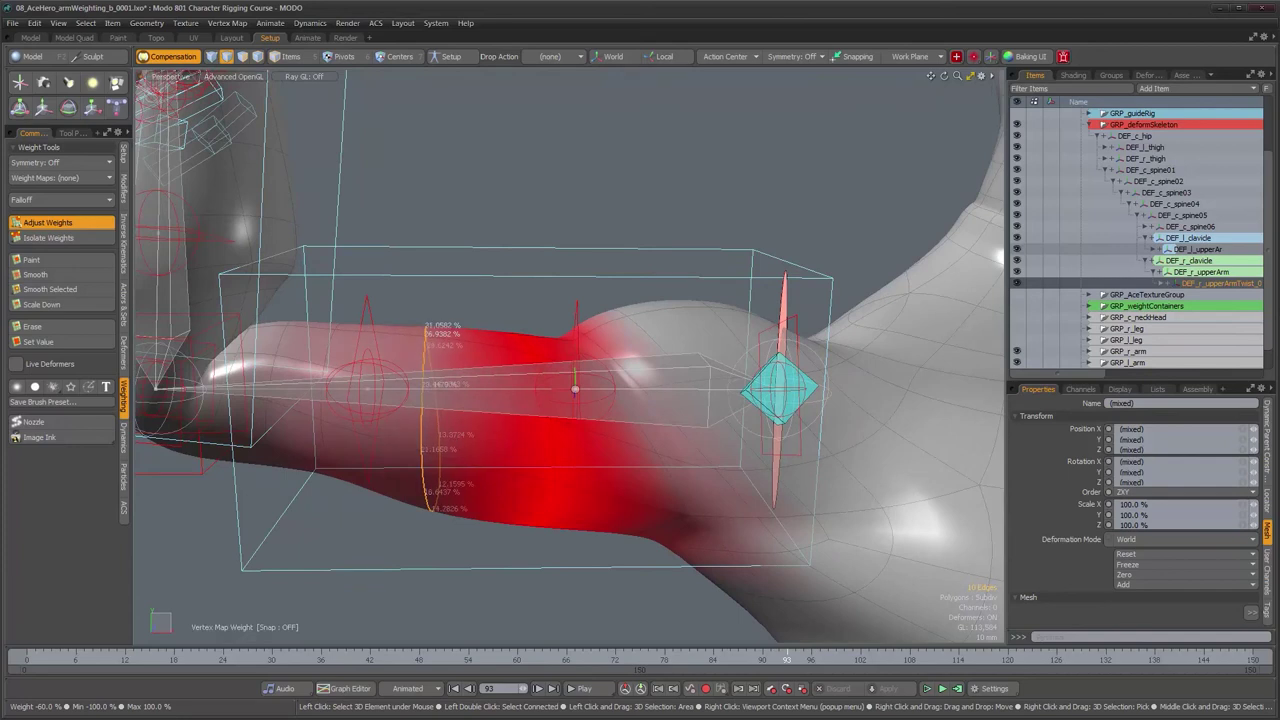
key("q")
left_click_drag(265, 394, 255, 394, "alt")
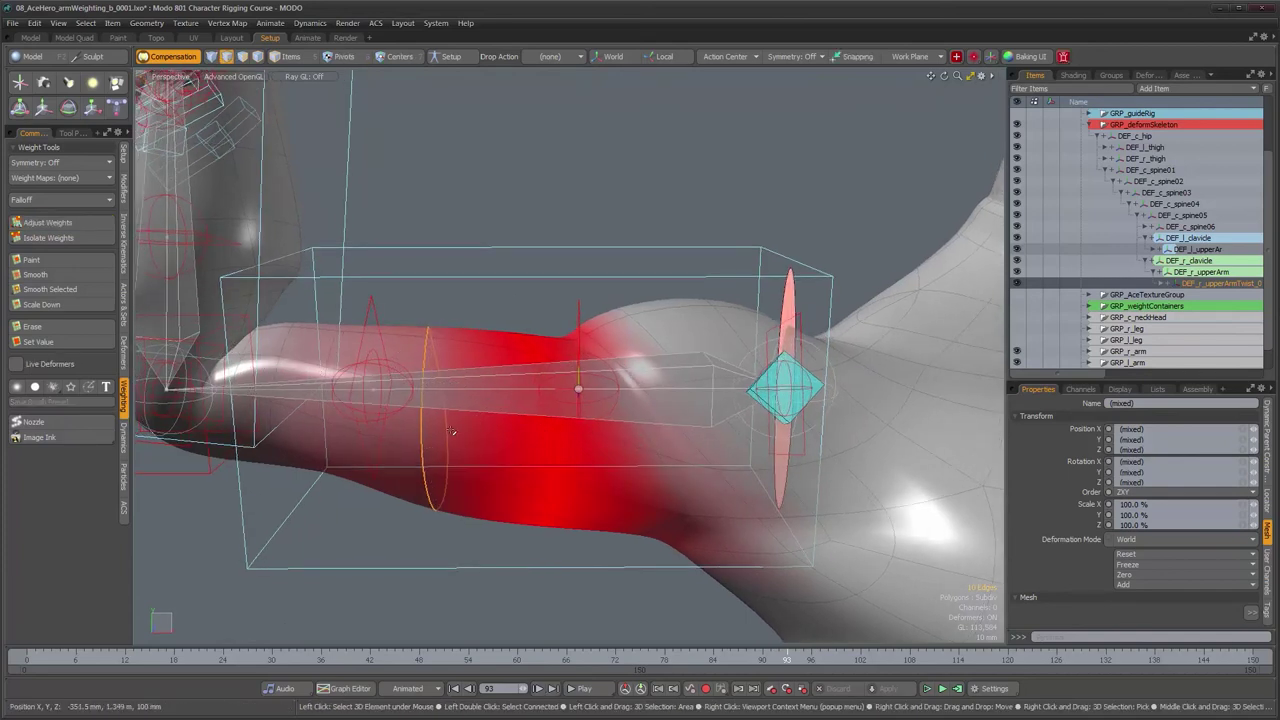
Step: Select the edge loop where the upper arm meets the shoulder muscle and raise its DEF_r_upperArmTwist_01 weights
double_click(638, 423)
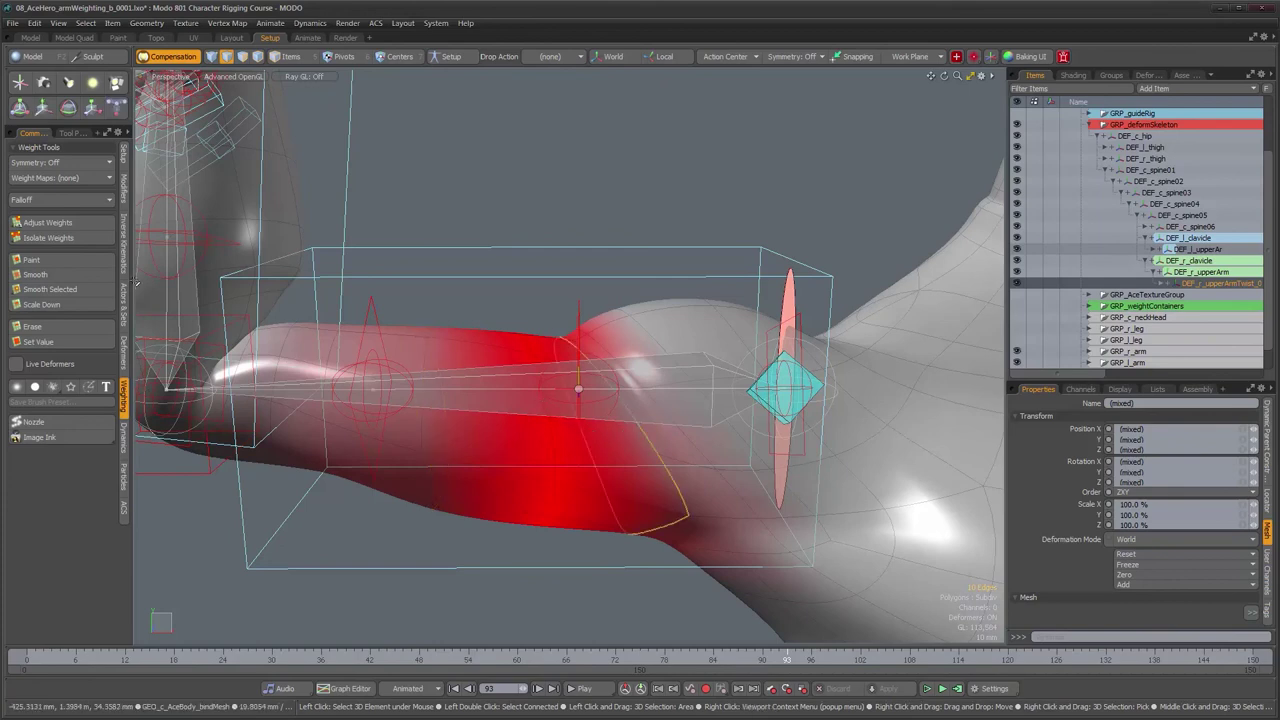
left_click(48, 222)
left_click_drag(600, 470, 678, 470)
key("space")
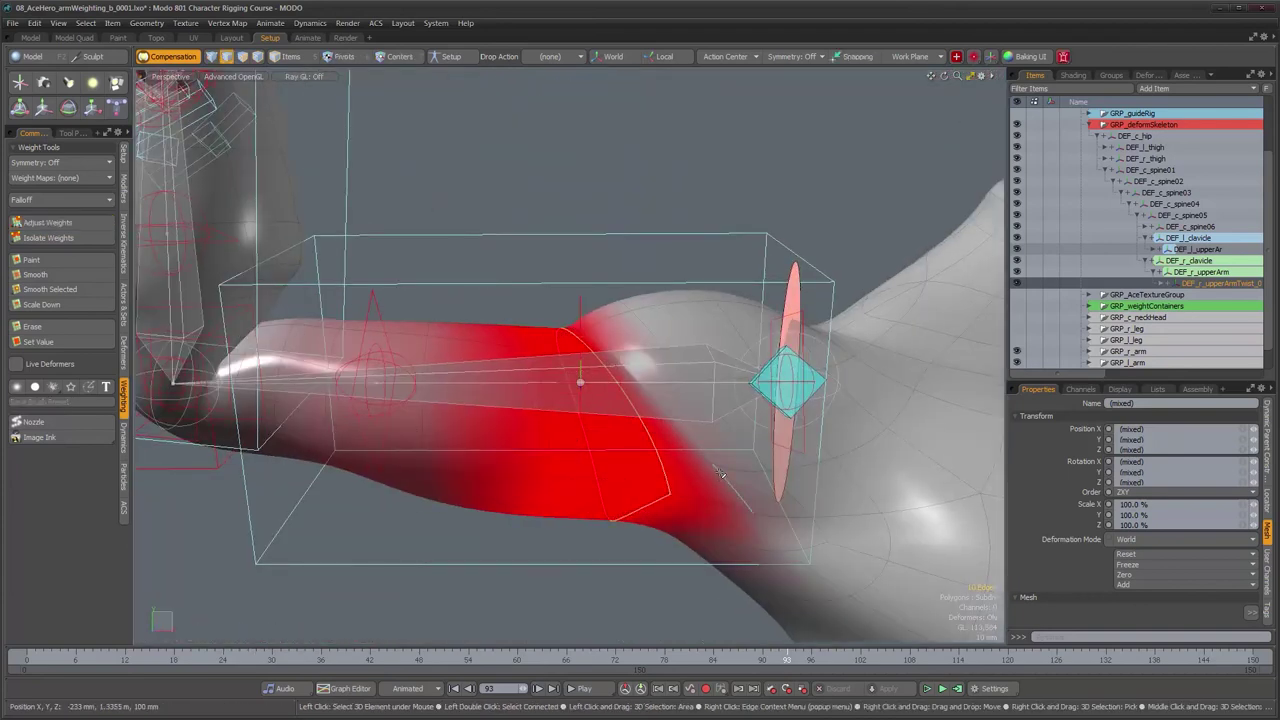
Step: Select the edge loop where the right shoulder meets the chest, adding the missing edges beneath and behind the armpit
left_click_drag(720, 473, 713, 472, "alt")
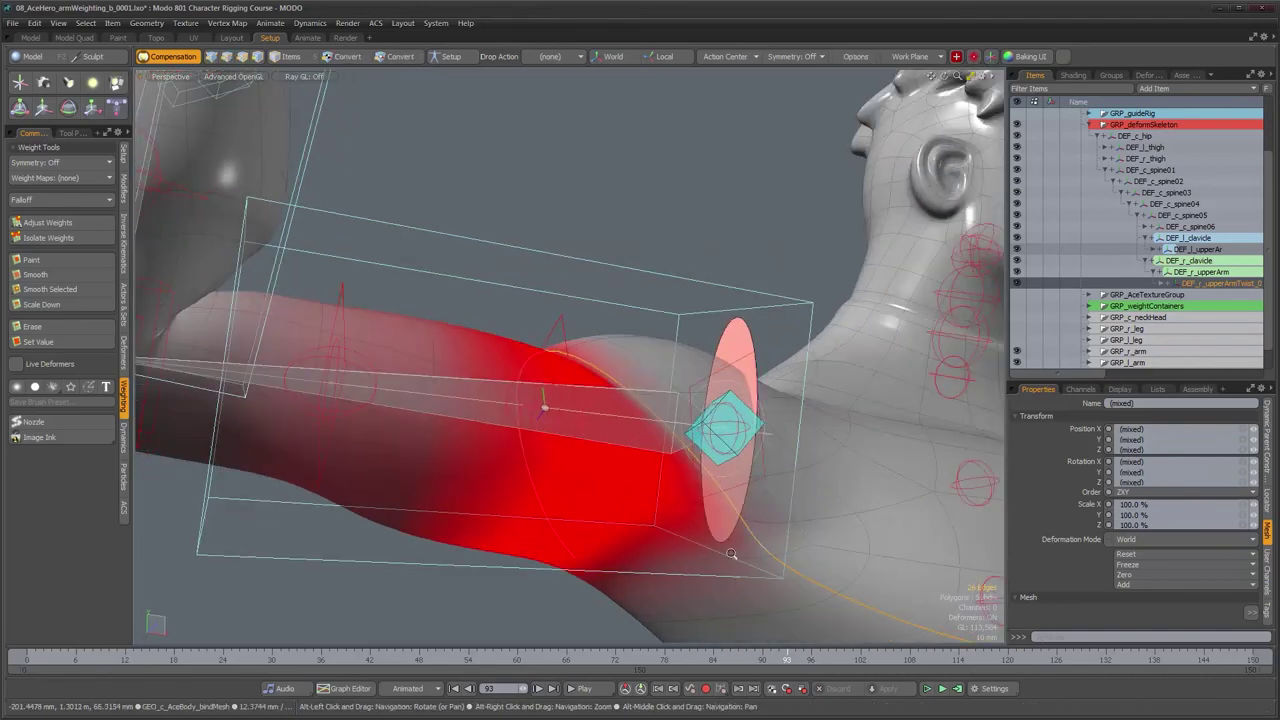
right_click_drag(760, 543, 612, 464, "alt")
middle_click_drag(612, 464, 537, 459, "alt")
left_click_drag(537, 459, 390, 425, "alt")
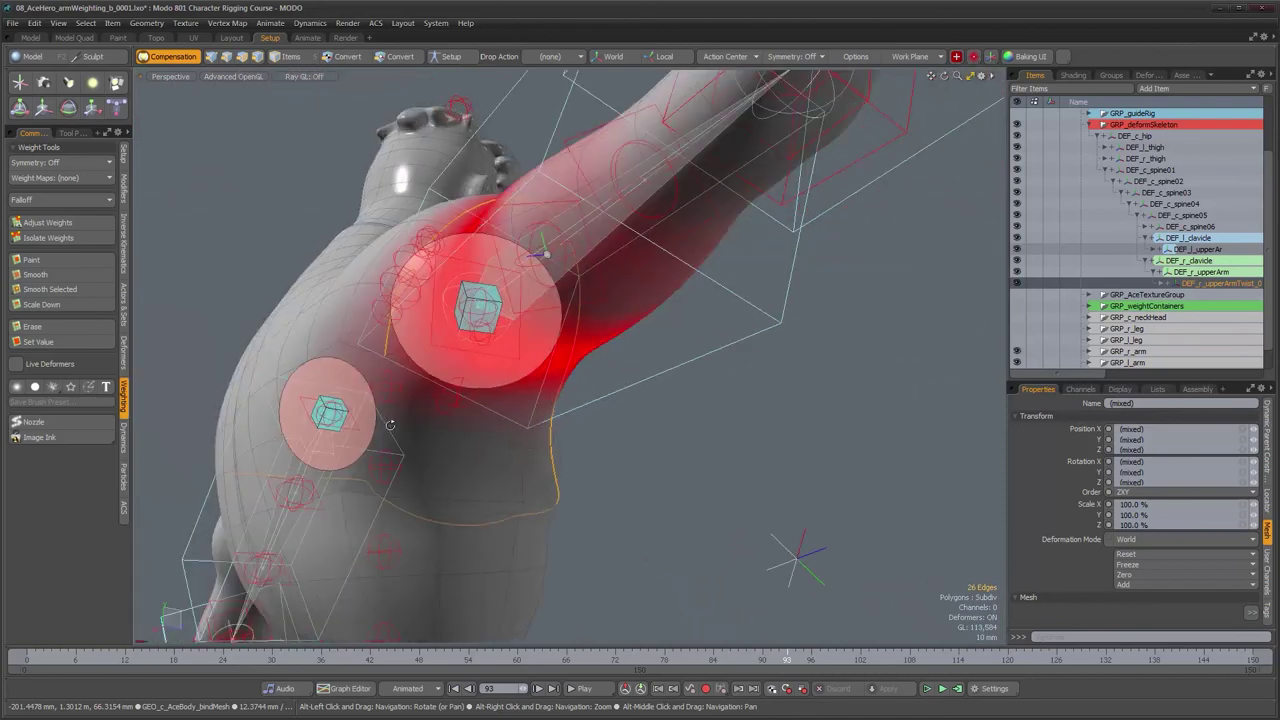
left_click(418, 383, "shift")
left_click(474, 394, "shift")
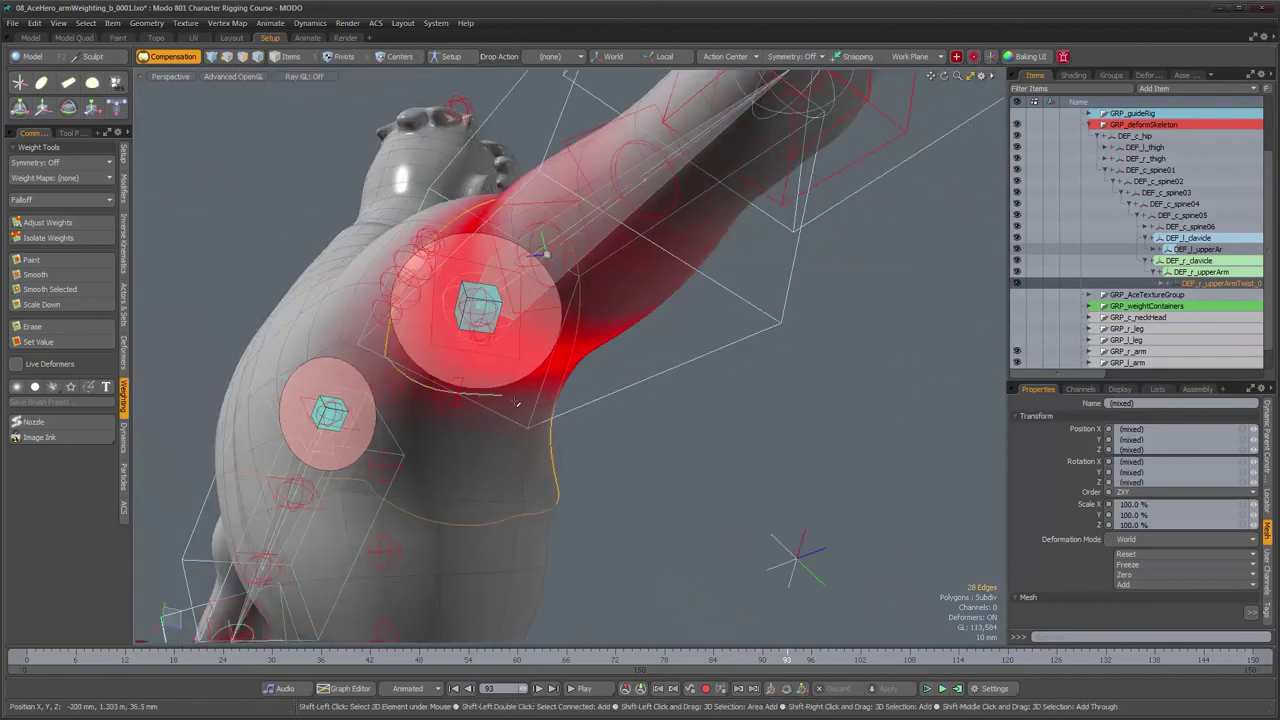
left_click(525, 404, "shift")
left_click_drag(589, 437, 480, 427, "alt")
left_click(506, 429, "shift")
Step: Remove the chest and opposite-side edges, keeping only the 12-edge loop around the right shoulder and armpit selected
left_click_drag(599, 480, 654, 564, "alt")
right_click_drag(658, 566, 849, 467, "ctrl")
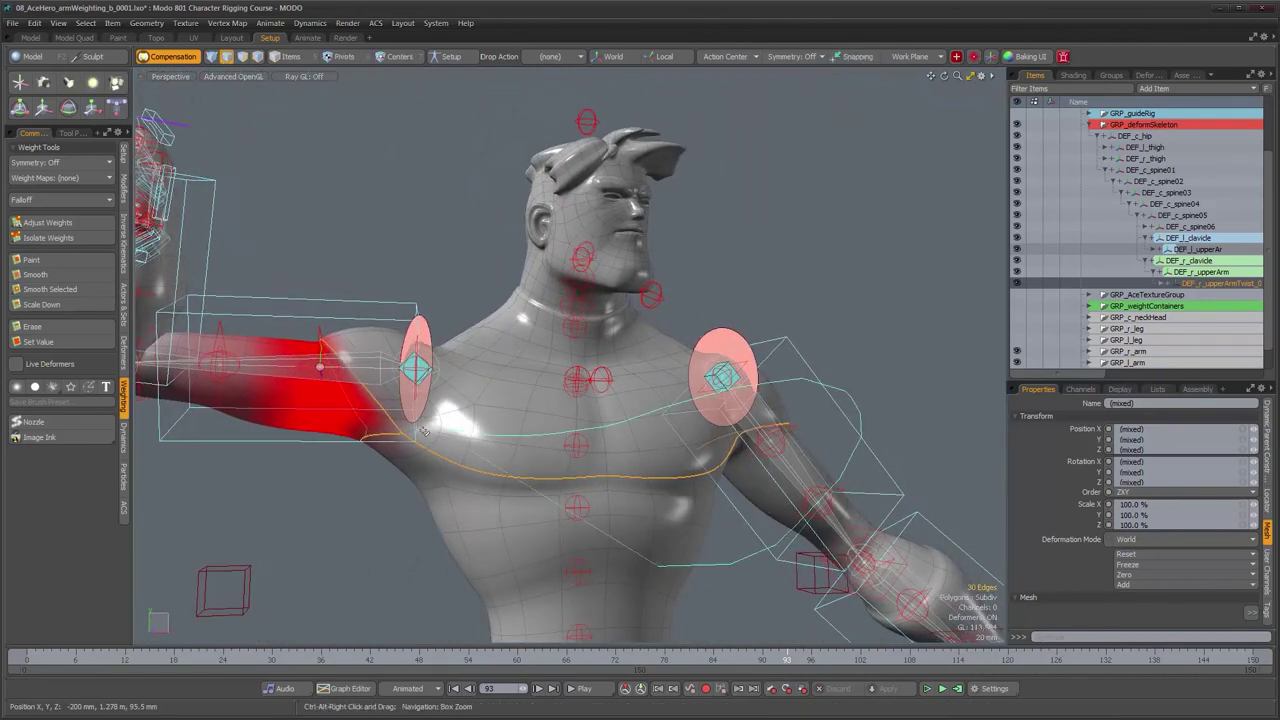
right_click_drag(573, 590, 645, 588, "ctrl")
mouse_move(430, 505)
left_mouse_down("alt")
mouse_move(375, 470)
mouse_move(475, 450)
left_mouse_up("alt")
right_click_drag(475, 450, 522, 442, "alt")
mouse_move(522, 442)
left_mouse_down("alt")
mouse_move(455, 428)
mouse_move(530, 440)
left_mouse_up("alt")
Step: Raise the DEF_r_upperArmTwist_01 weights of the selected shoulder and armpit loop by about 42%
left_click(60, 224)
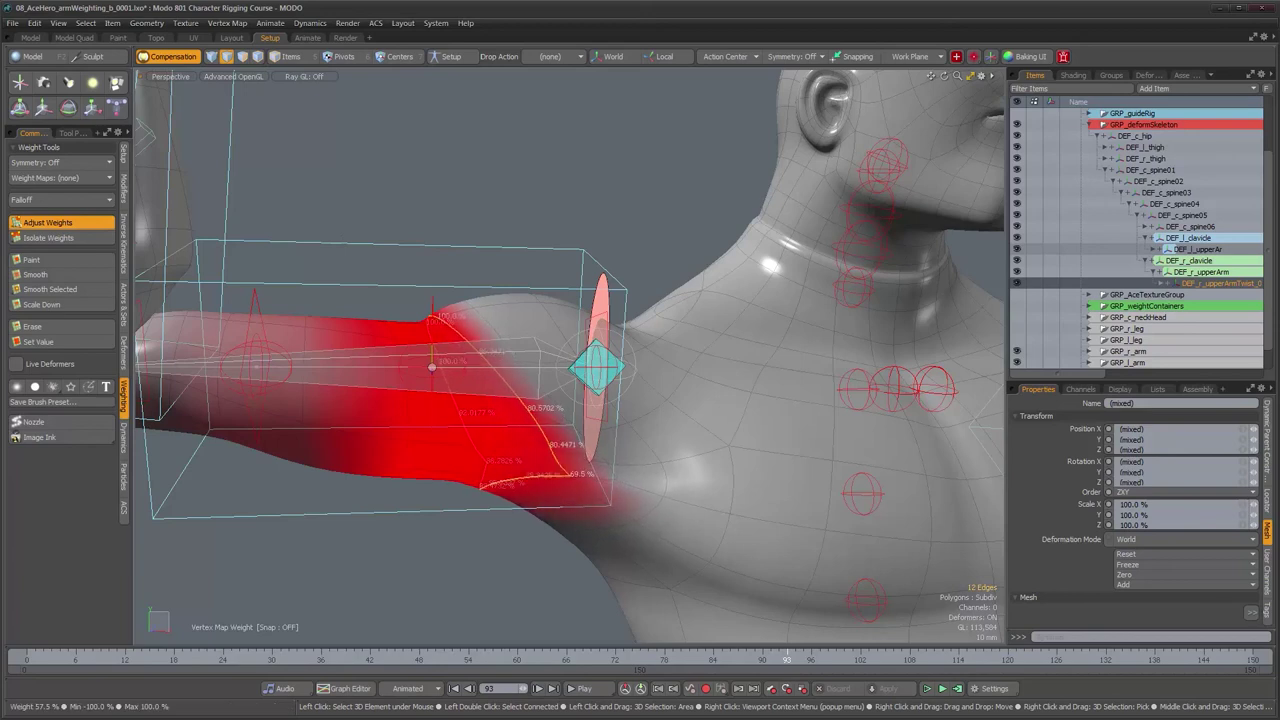
left_click_drag(548, 440, 598, 298)
left_click_drag(677, 348, 504, 440, "alt")
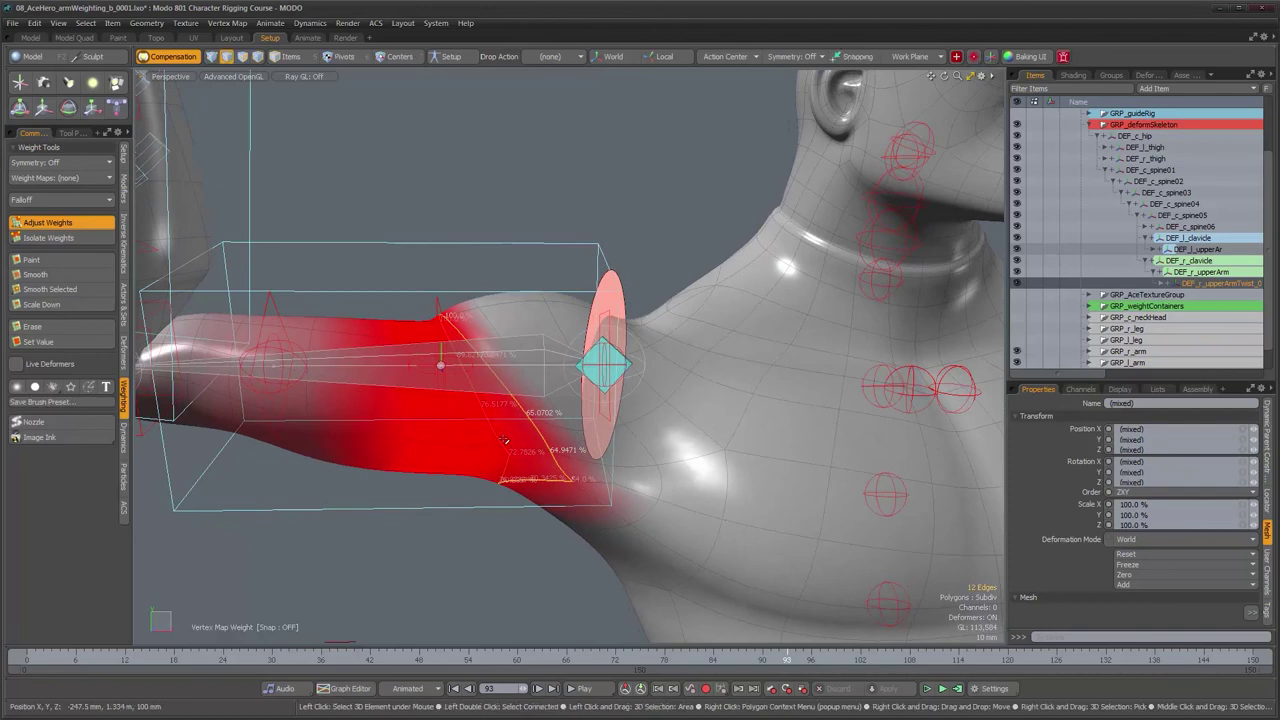
key("space")
Step: Smooth the DEF_r_upperArmTwist_01 weights on the vertices at the front of the right armpit
left_click_drag(578, 488, 583, 489, "alt")
left_click(572, 483)
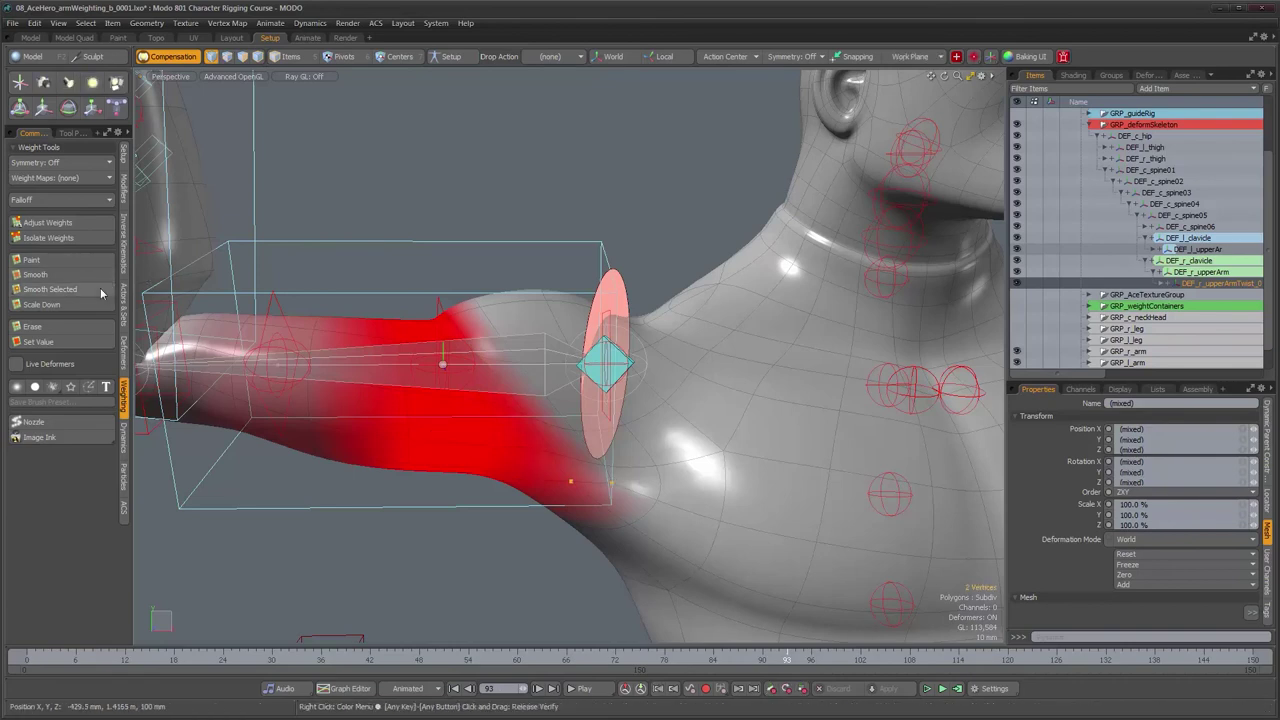
left_click_drag(604, 484, 606, 469, "alt")
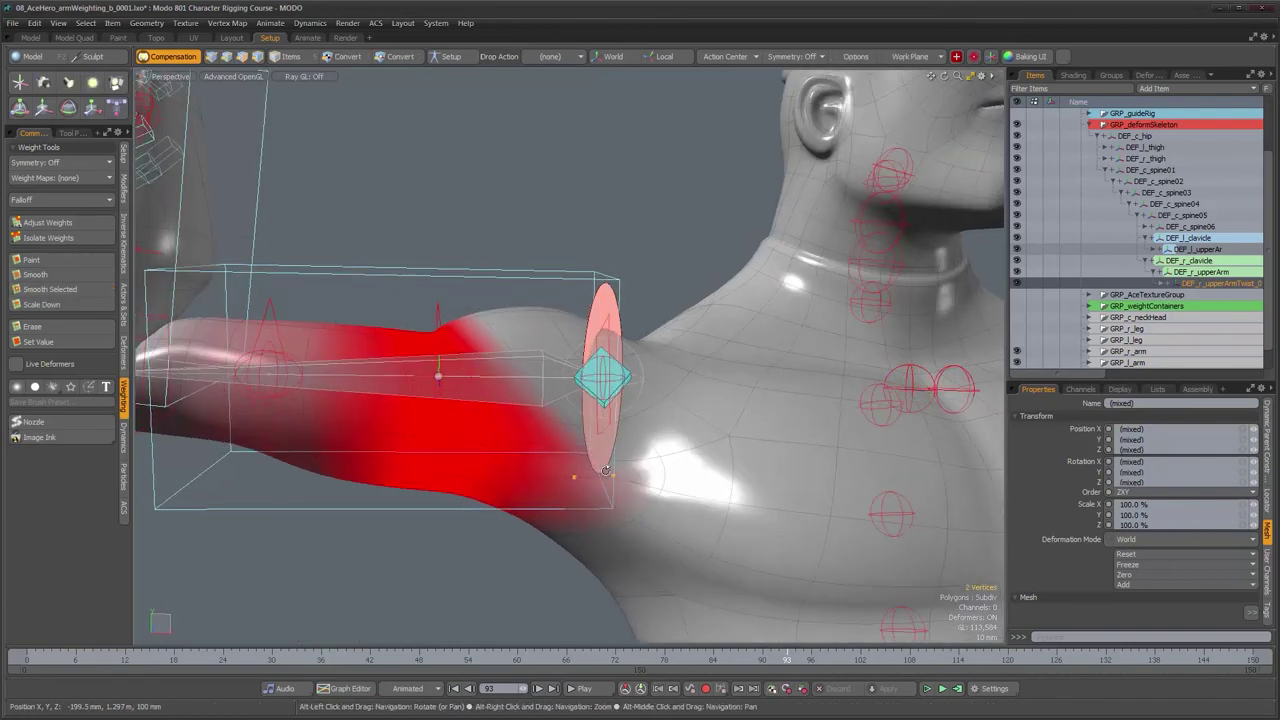
left_click(90, 291)
left_click(603, 457)
left_click_drag(616, 434, 544, 388, "alt")
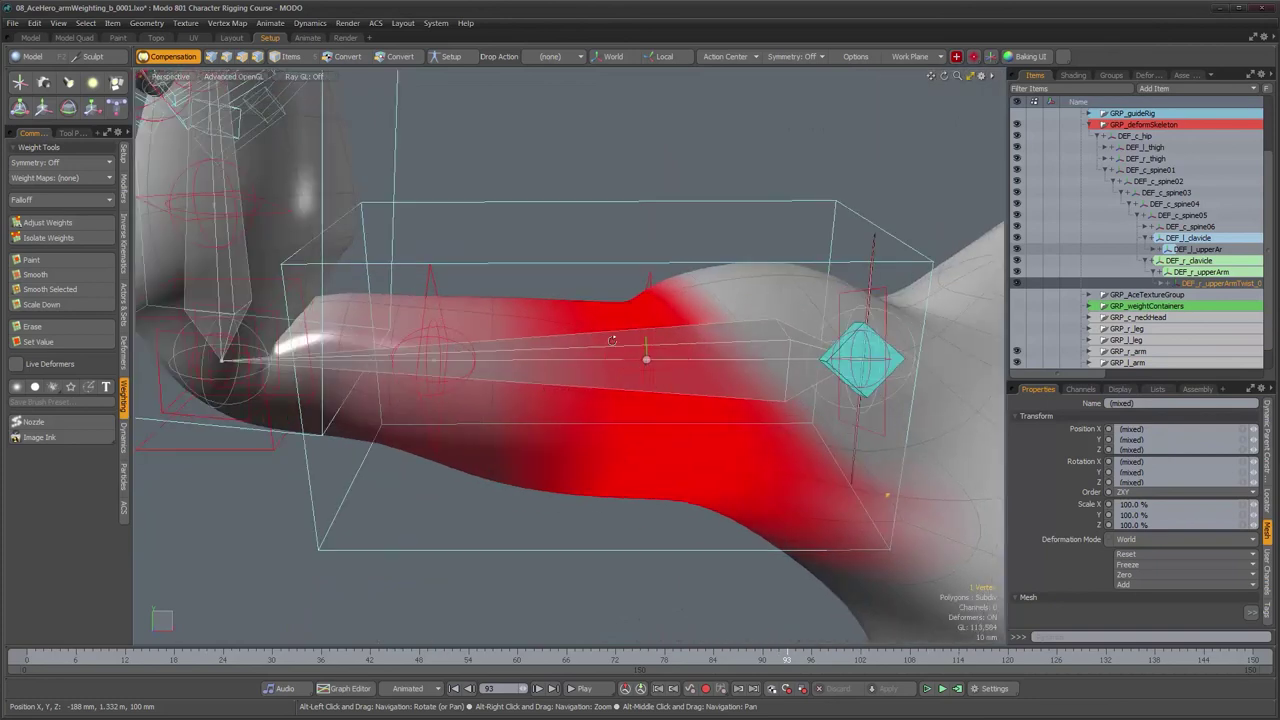
Step: Swap the selected twist joint for the next one toward the elbow, keeping the body mesh selected to show its weights
key("5")
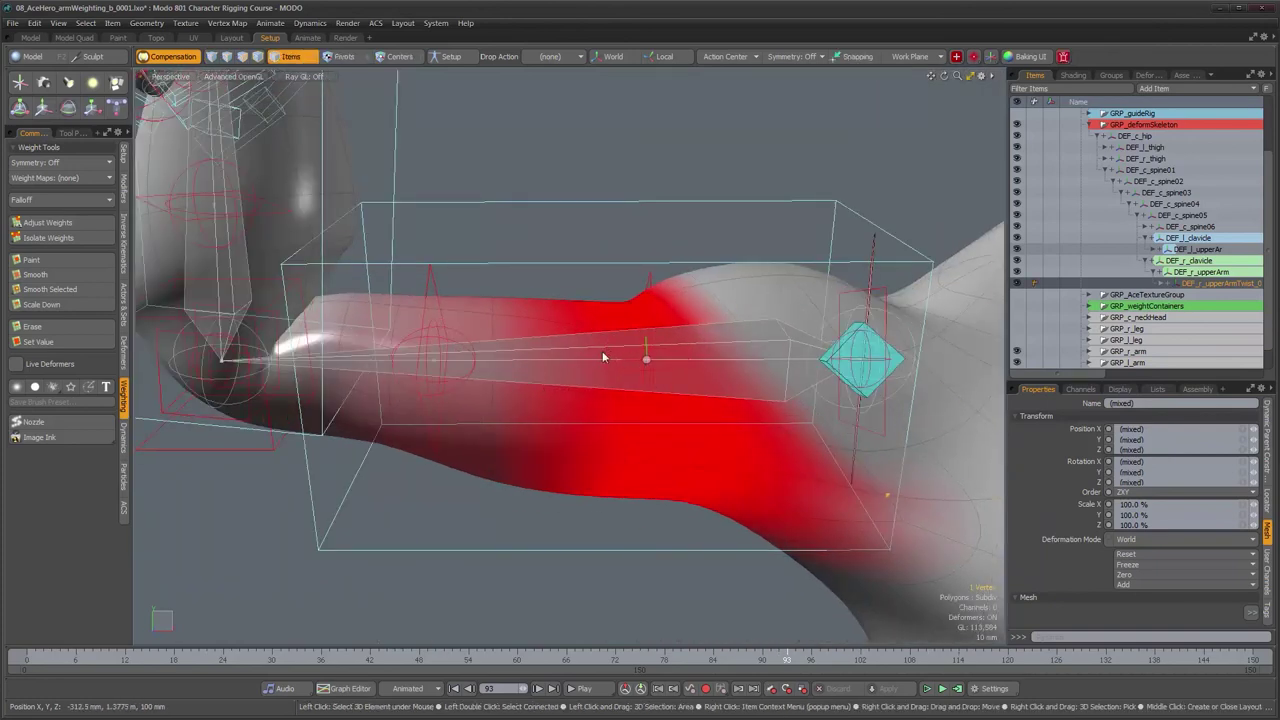
left_click(459, 332, "shift")
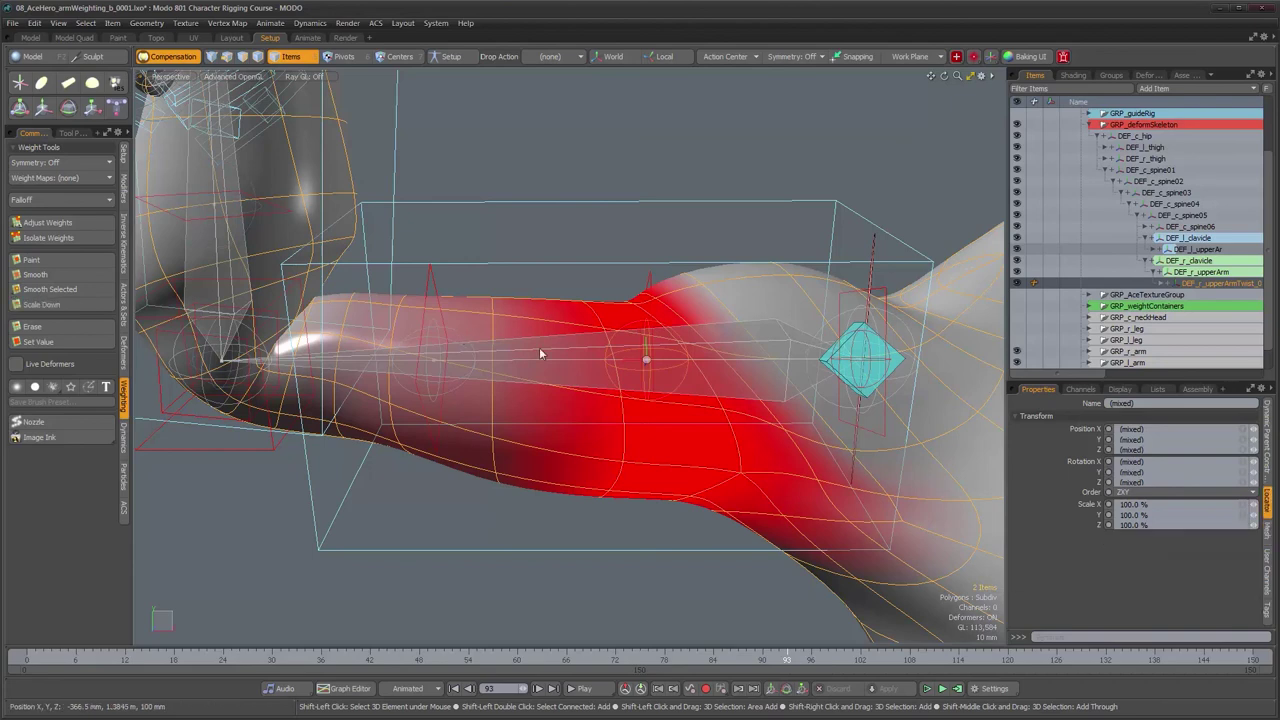
left_click(663, 399, "ctrl")
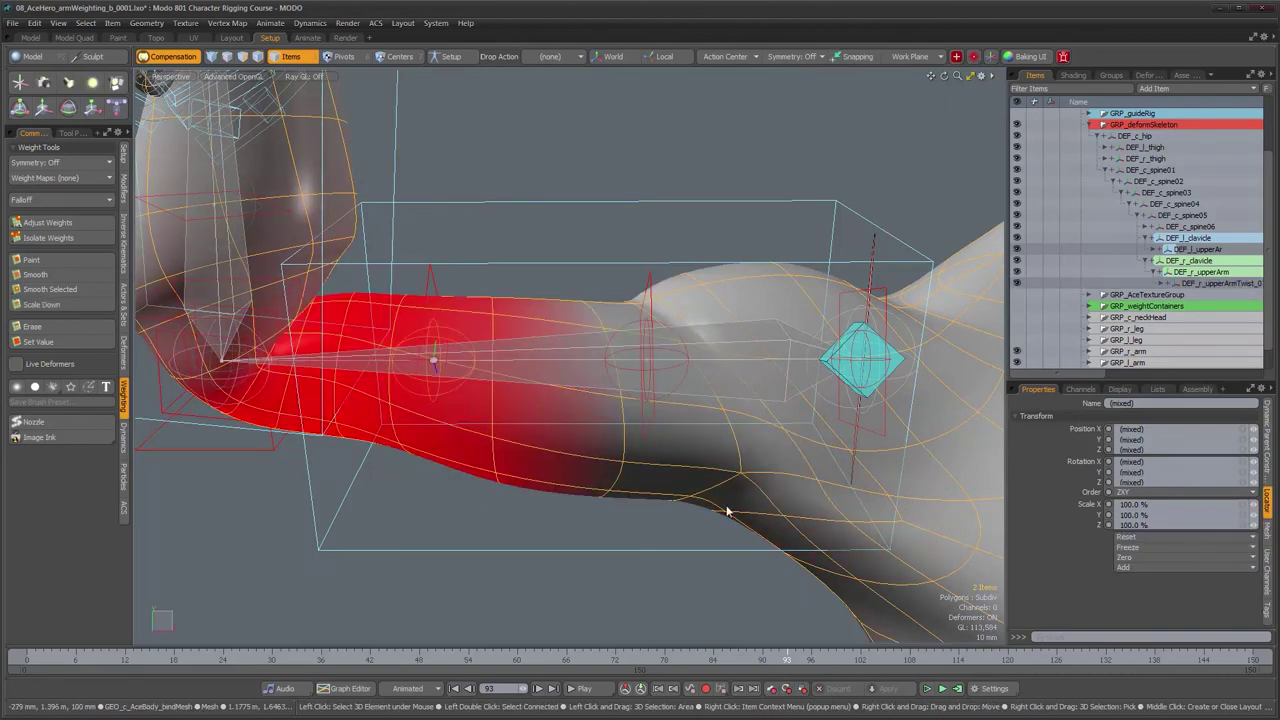
Step: Try adjusting the second twist joint's weights on the edge loops just above the right elbow
key("2")
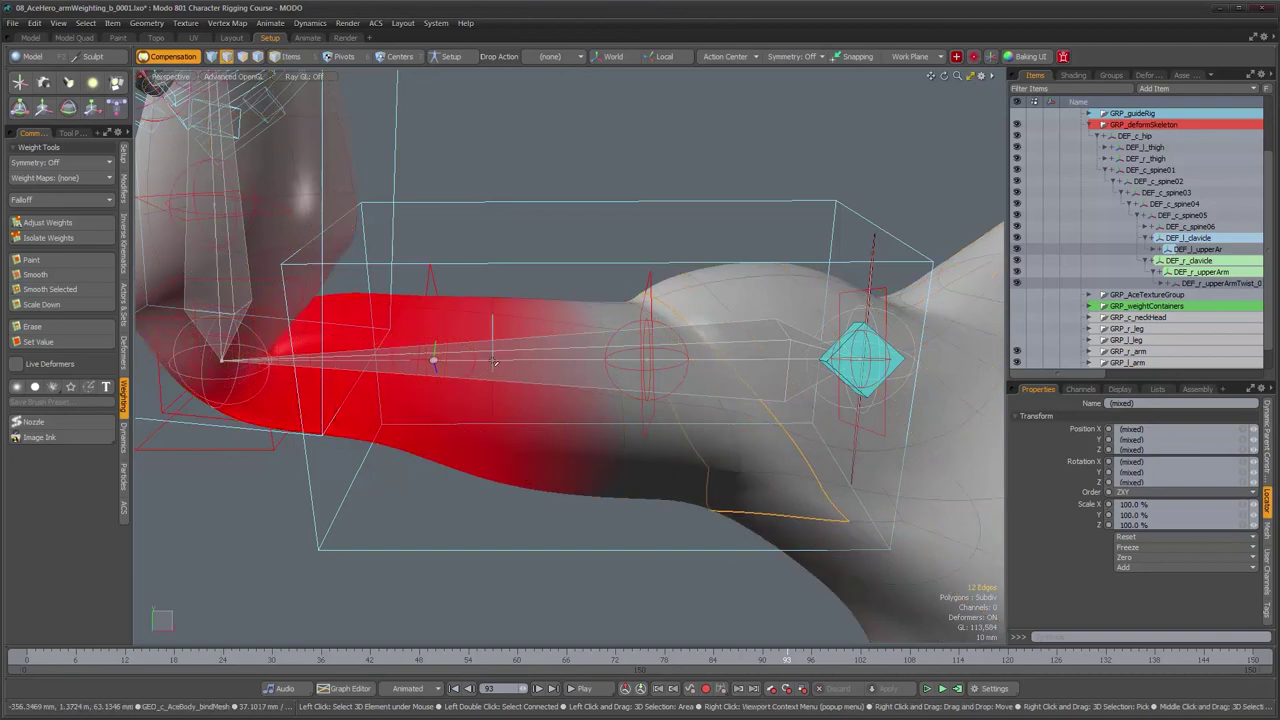
double_click(396, 331)
left_click(48, 222)
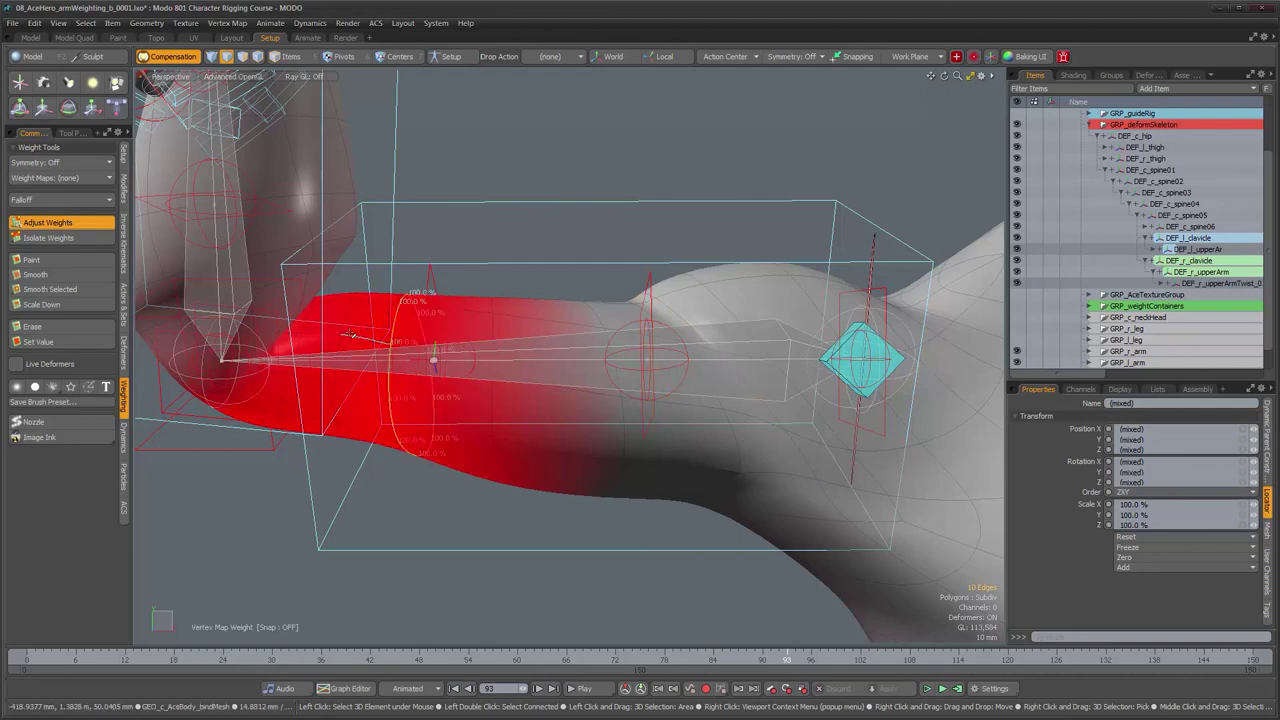
key("space")
left_click(48, 222)
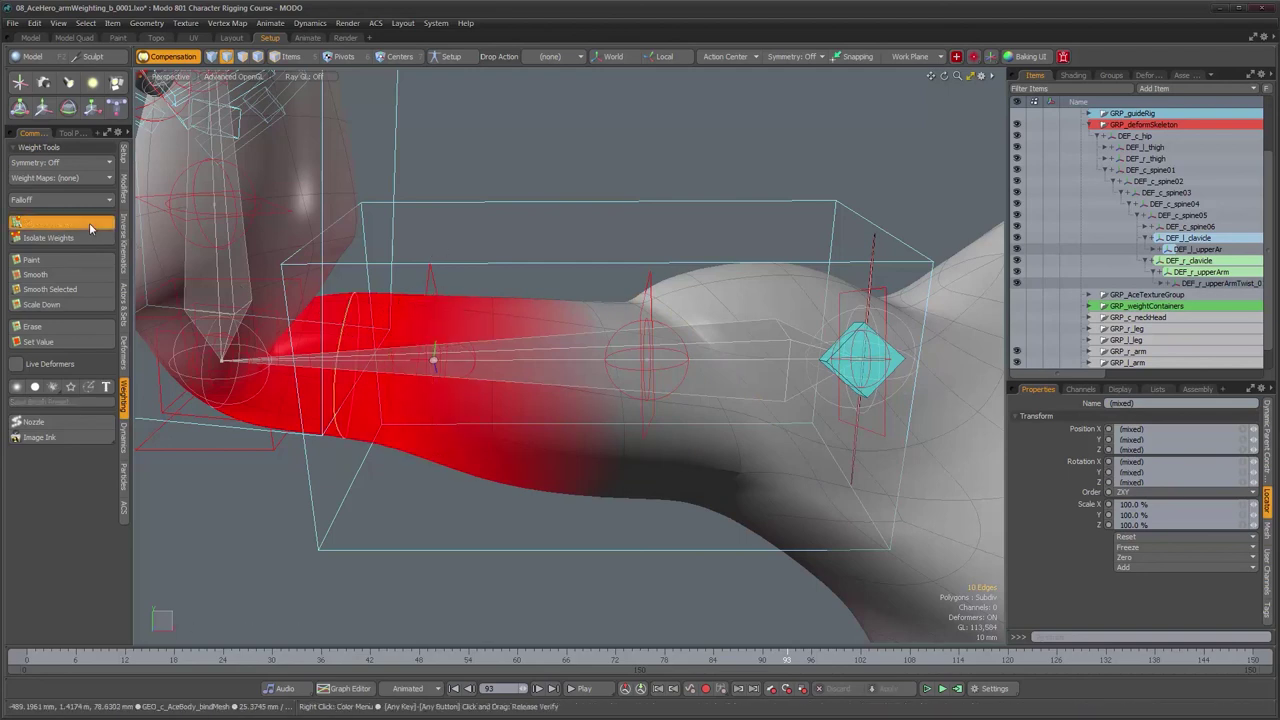
key("ctrl+z")
mouse_move(480, 400)
left_mouse_down()
mouse_move(456, 400)
mouse_move(467, 400)
left_mouse_up()
left_click_drag(350, 388, 510, 383, "alt")
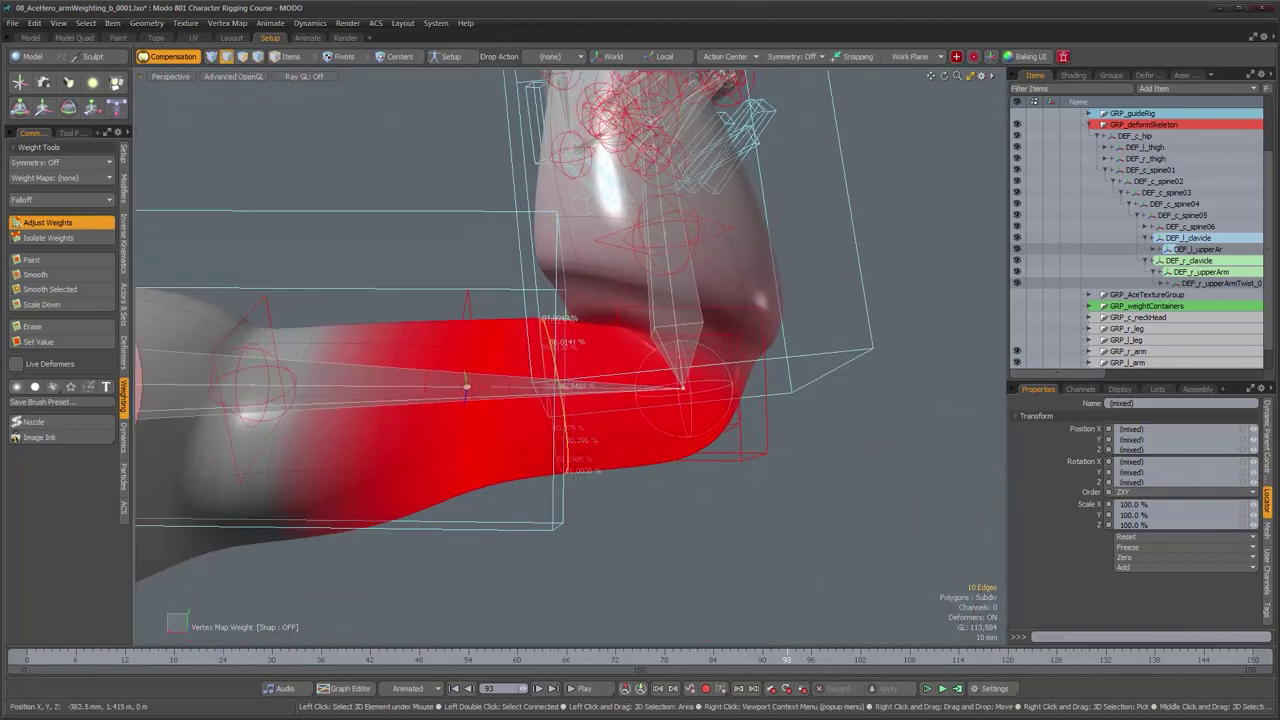
key("ctrl+z")
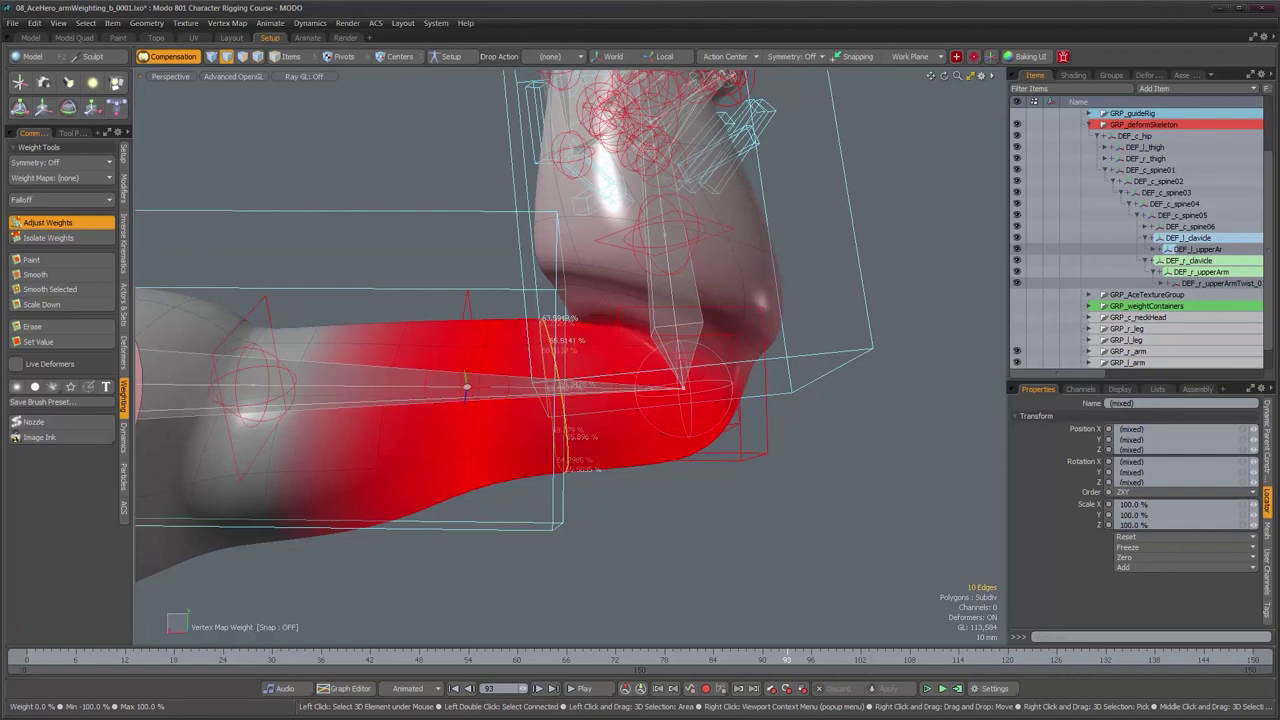
key("ctrl+z")
key("space")
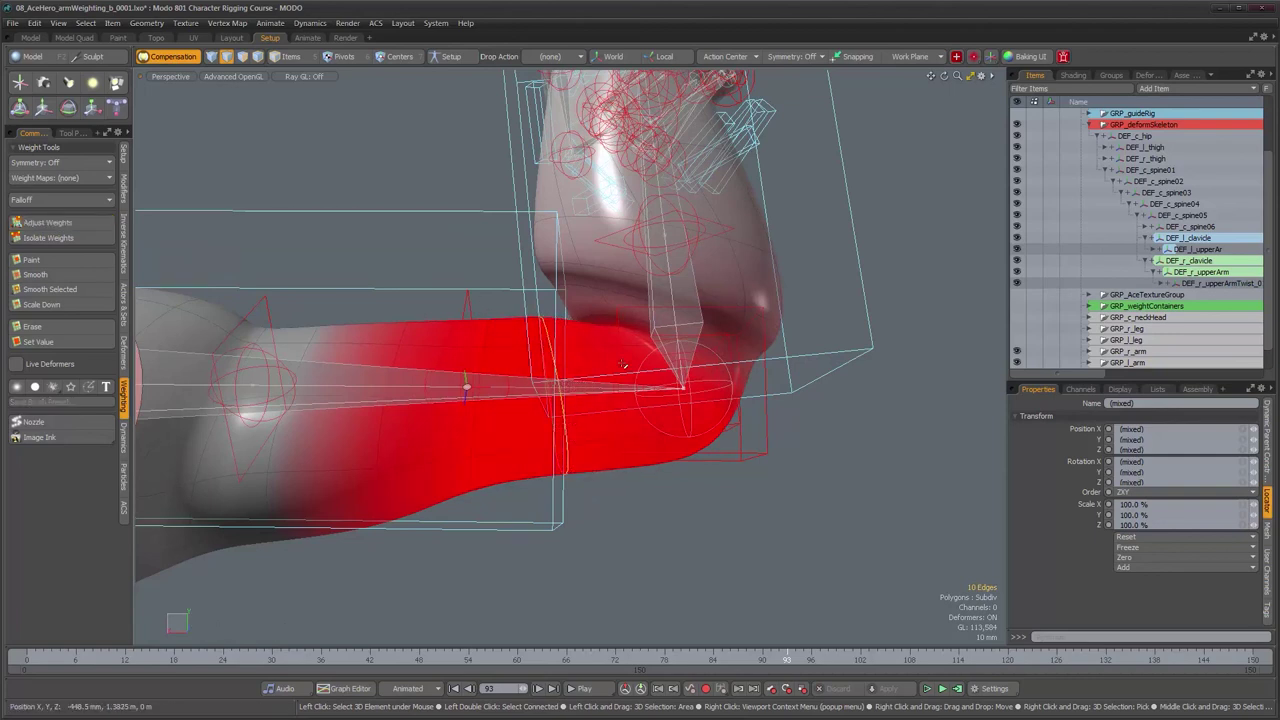
Step: Select the edge loop at the right elbow crease and raise its second twist joint weights by 0.5%
double_click(625, 366)
left_click(86, 222)
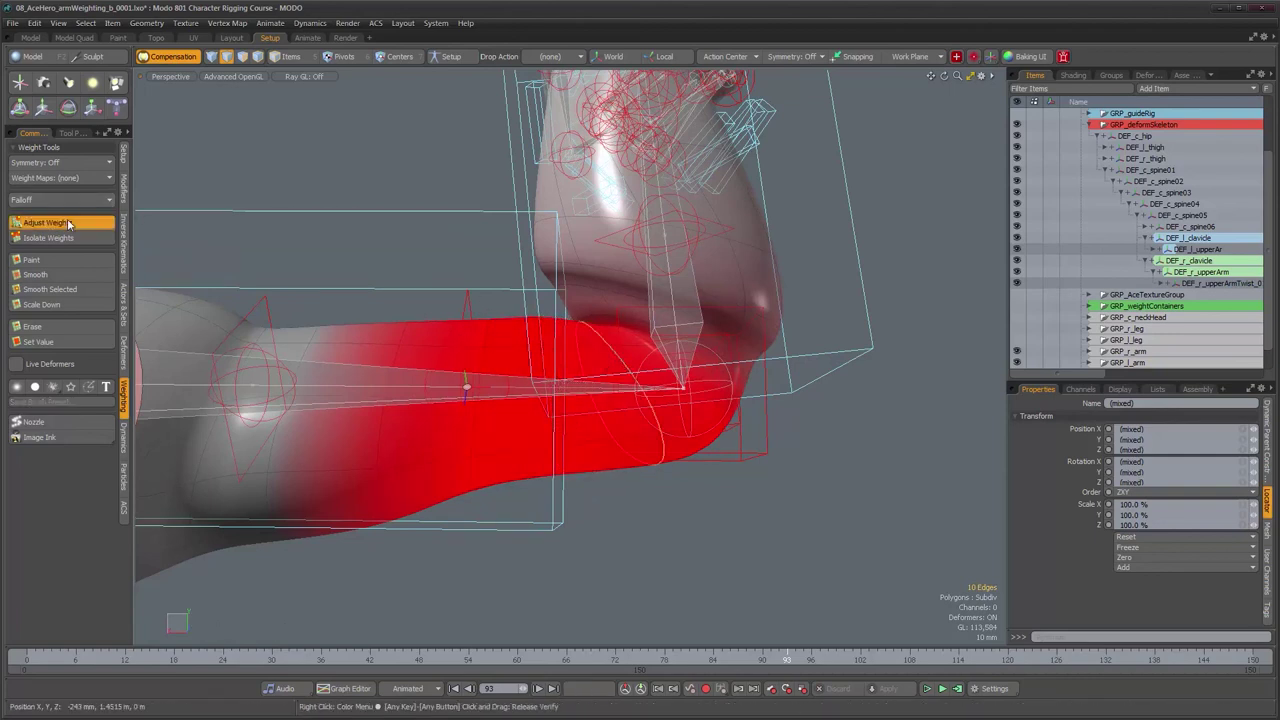
mouse_move(560, 400)
left_mouse_down()
mouse_move(575, 400)
mouse_move(560, 400)
left_mouse_up()
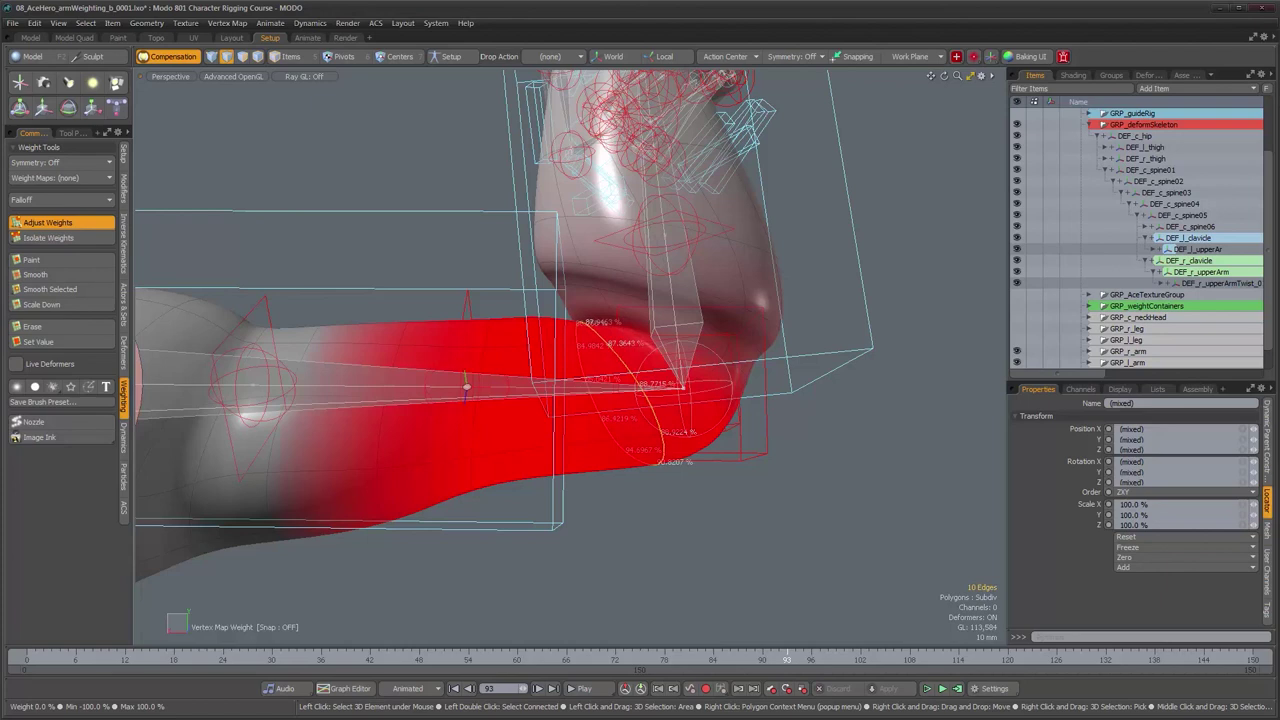
left_click_drag(520, 385, 587, 399, "alt")
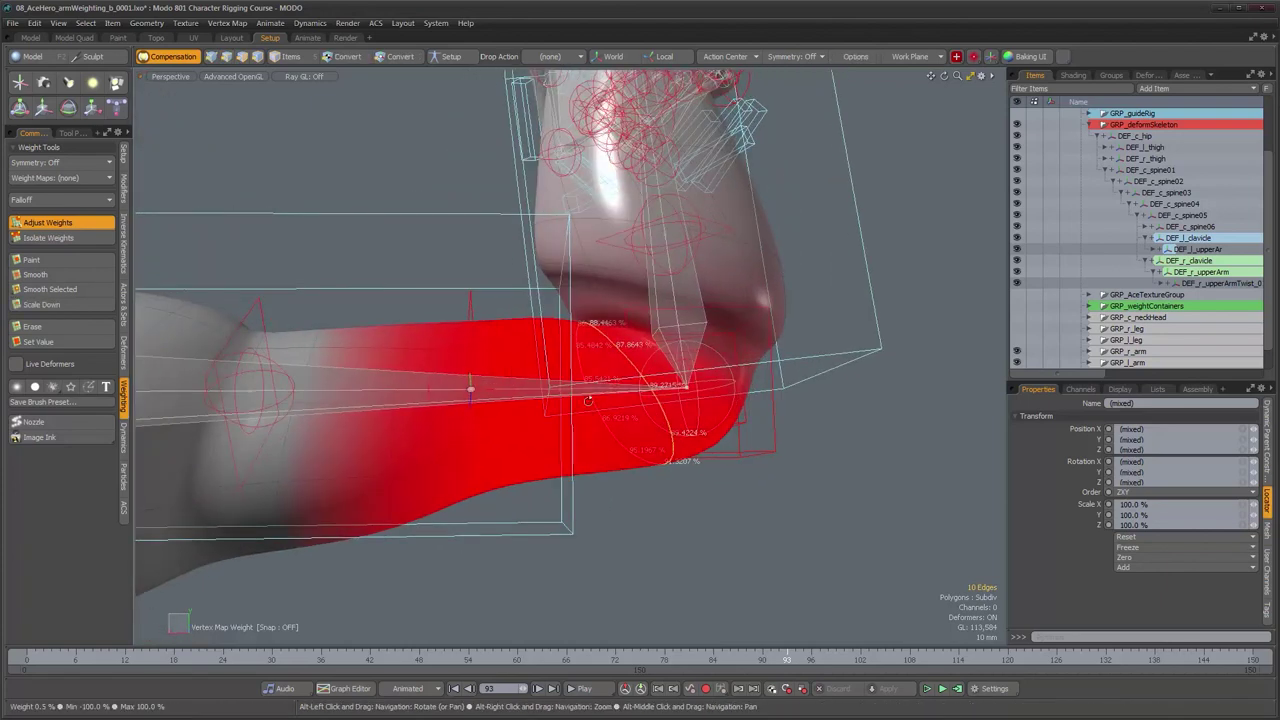
Step: Select the edge loop around the middle of the right upper arm and lower its second twist joint weights by about 15%
key("space")
double_click(412, 362)
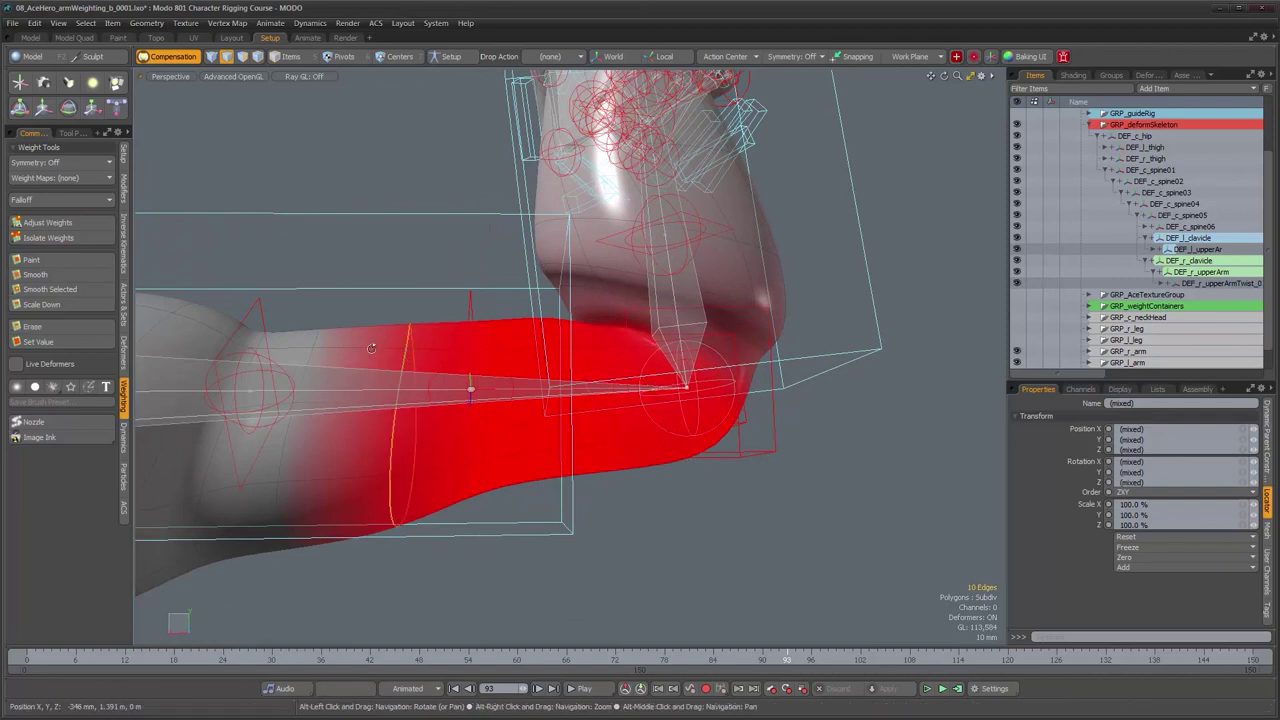
left_click_drag(371, 349, 381, 353, "alt")
left_click(32, 225)
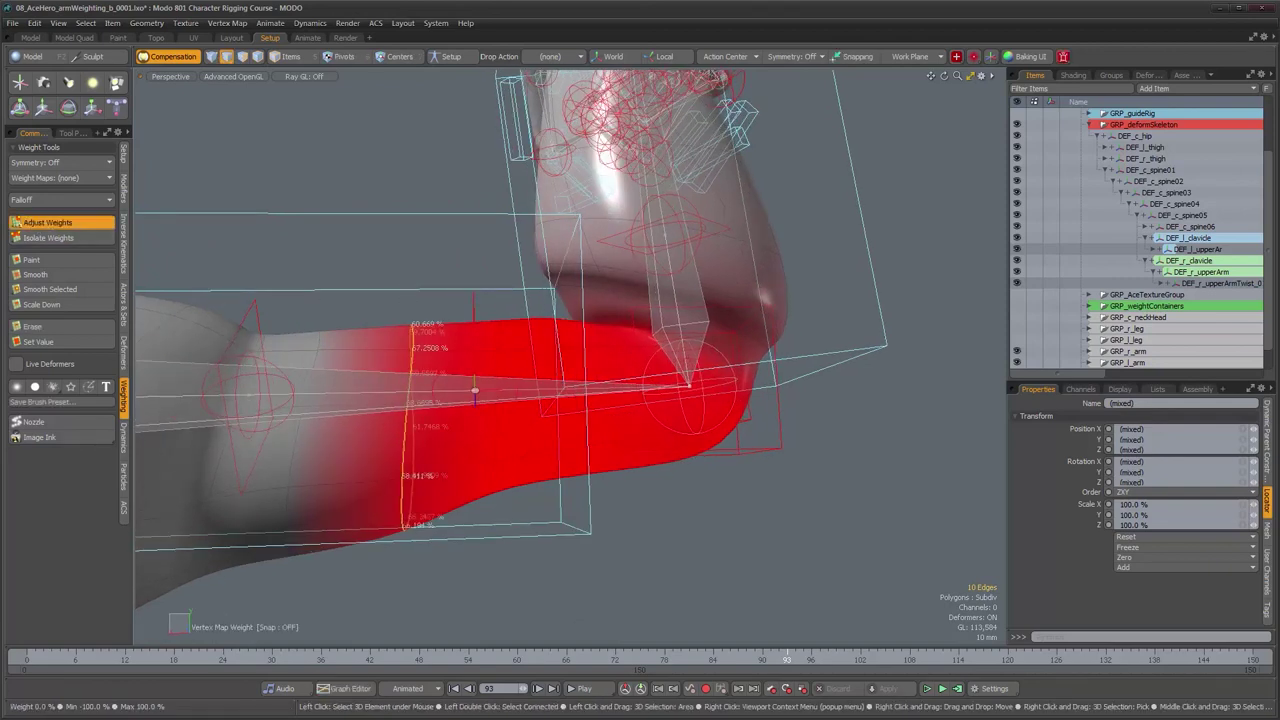
left_click_drag(475, 391, 468, 391)
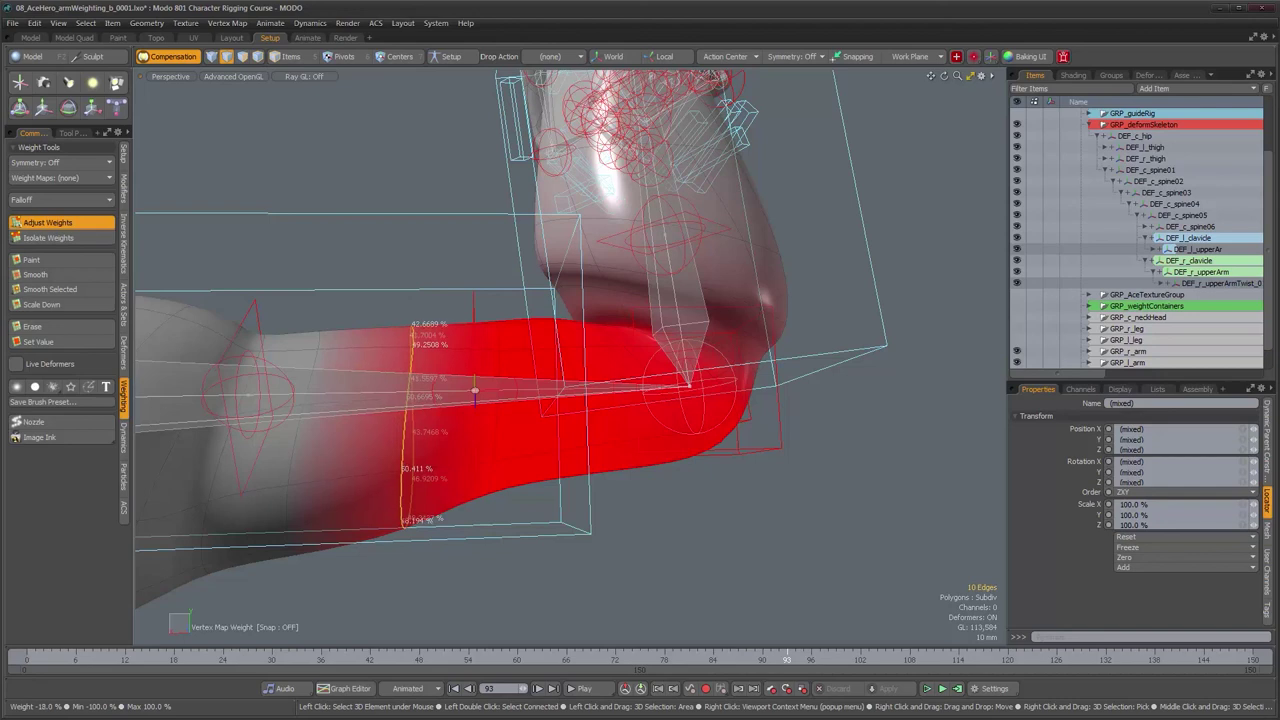
left_click_drag(848, 418, 508, 405, "alt")
scroll(508, 405, "up", 2)
key("space")
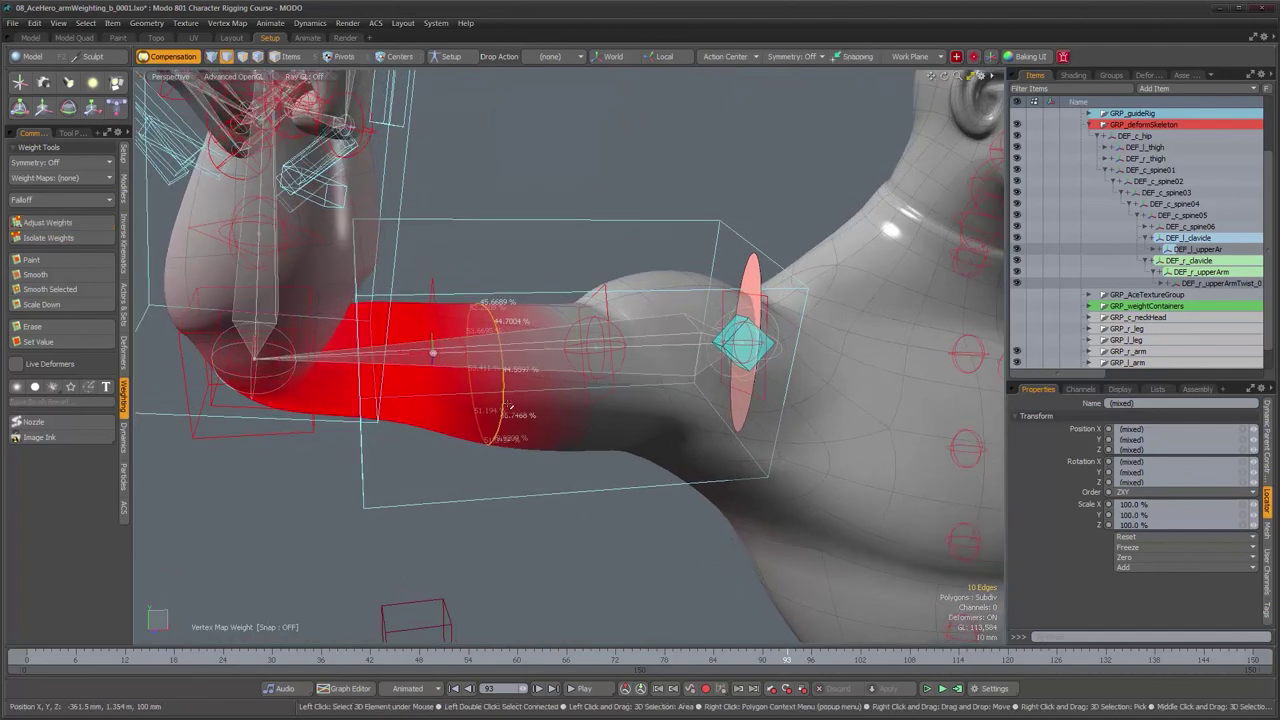
Step: Scrub the animation around frame 93 to examine how the upper arm and elbow deform in the bent-arm pose
key("5")
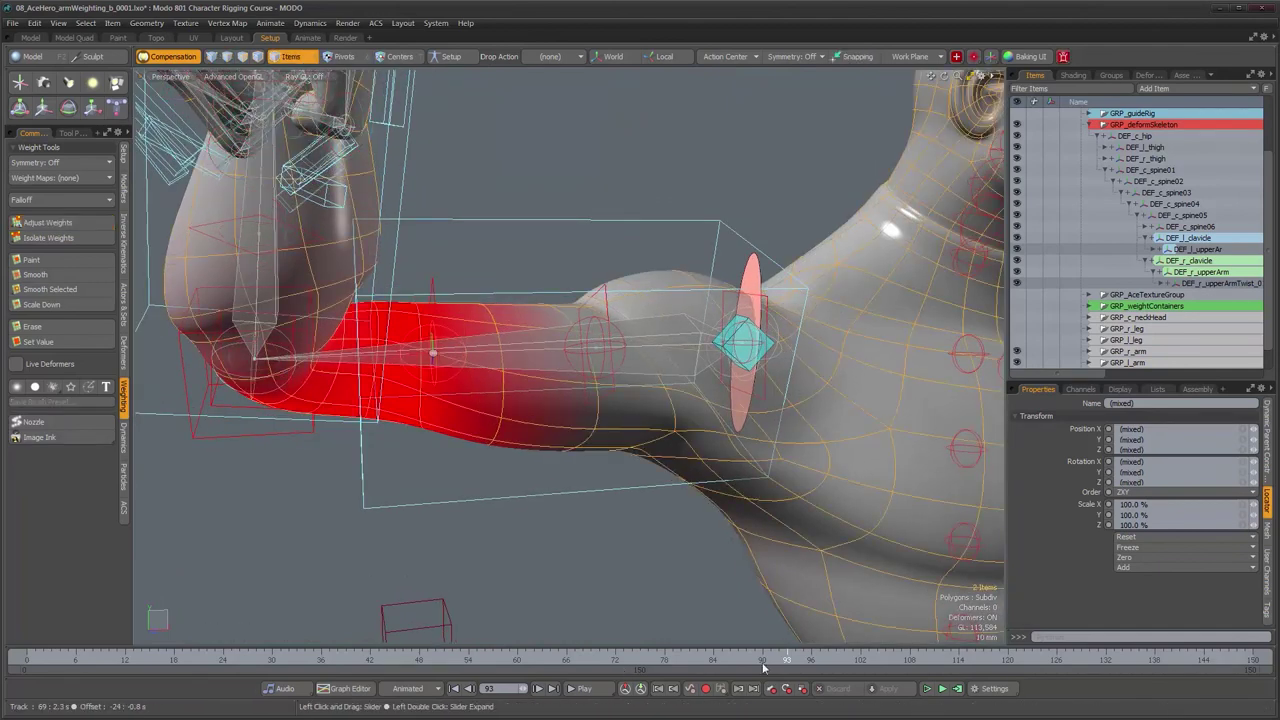
mouse_move(755, 660)
left_mouse_down()
mouse_move(720, 660)
mouse_move(843, 660)
mouse_move(795, 660)
left_mouse_up()
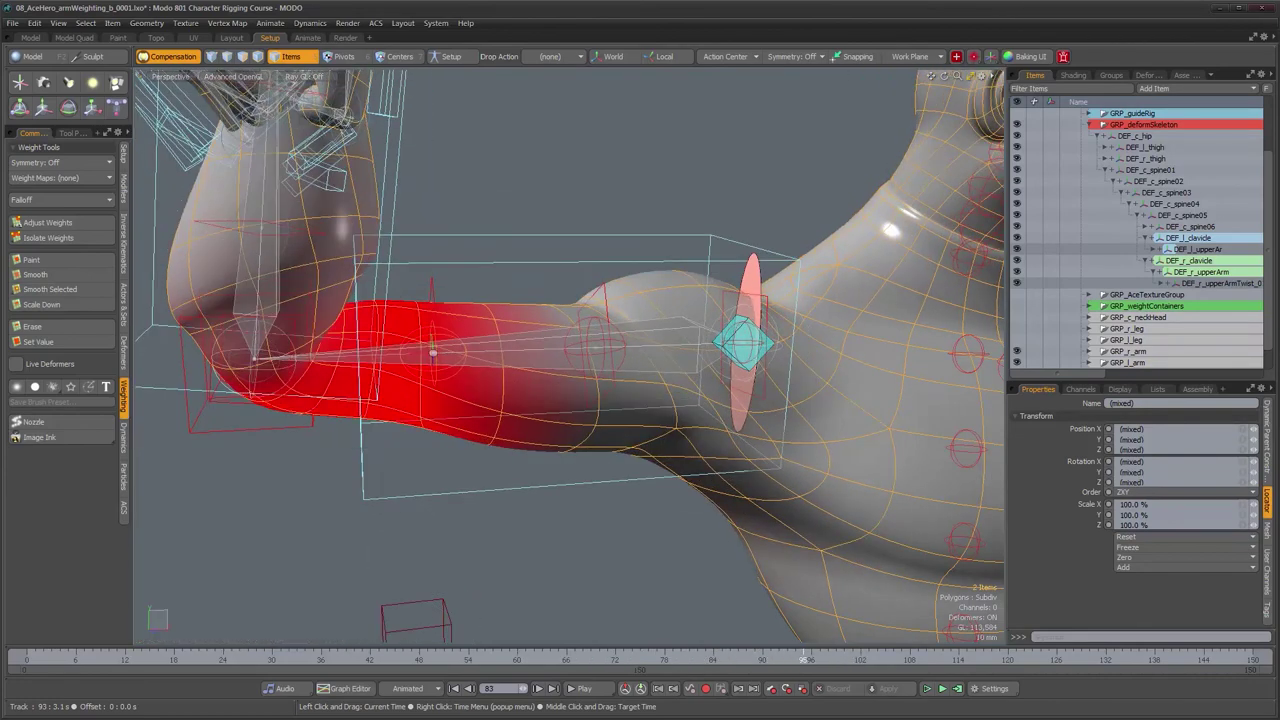
left_click_drag(590, 440, 692, 449, "alt")
Step: Go to frame 24 and examine the raised right arm, shoulder and chest deformation from several front angles
mouse_move(795, 659)
left_mouse_down()
mouse_move(991, 659)
mouse_move(100, 659)
mouse_move(222, 659)
left_mouse_up()
left_click_drag(800, 400, 740, 402, "alt")
right_click_drag(740, 402, 728, 402, "alt")
middle_click_drag(728, 402, 584, 421, "alt")
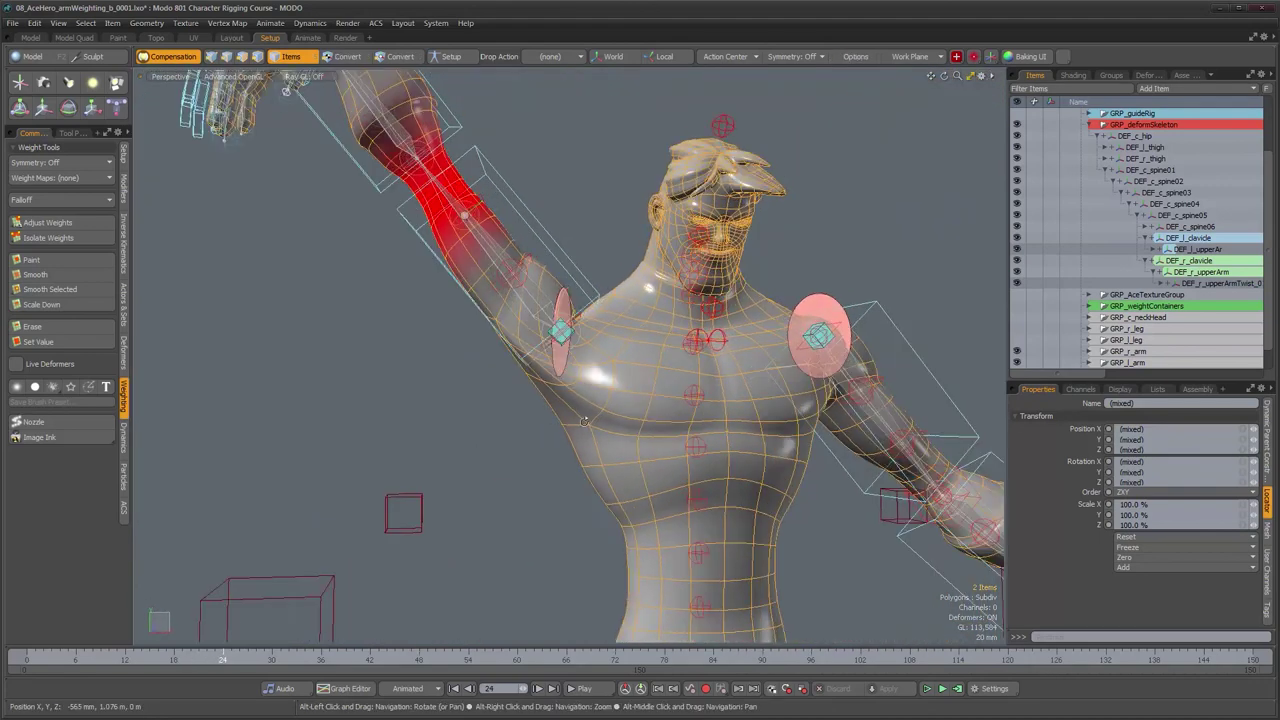
left_click_drag(584, 421, 580, 420, "alt")
right_click_drag(580, 420, 592, 422, "alt")
left_click_drag(549, 382, 641, 331, "alt")
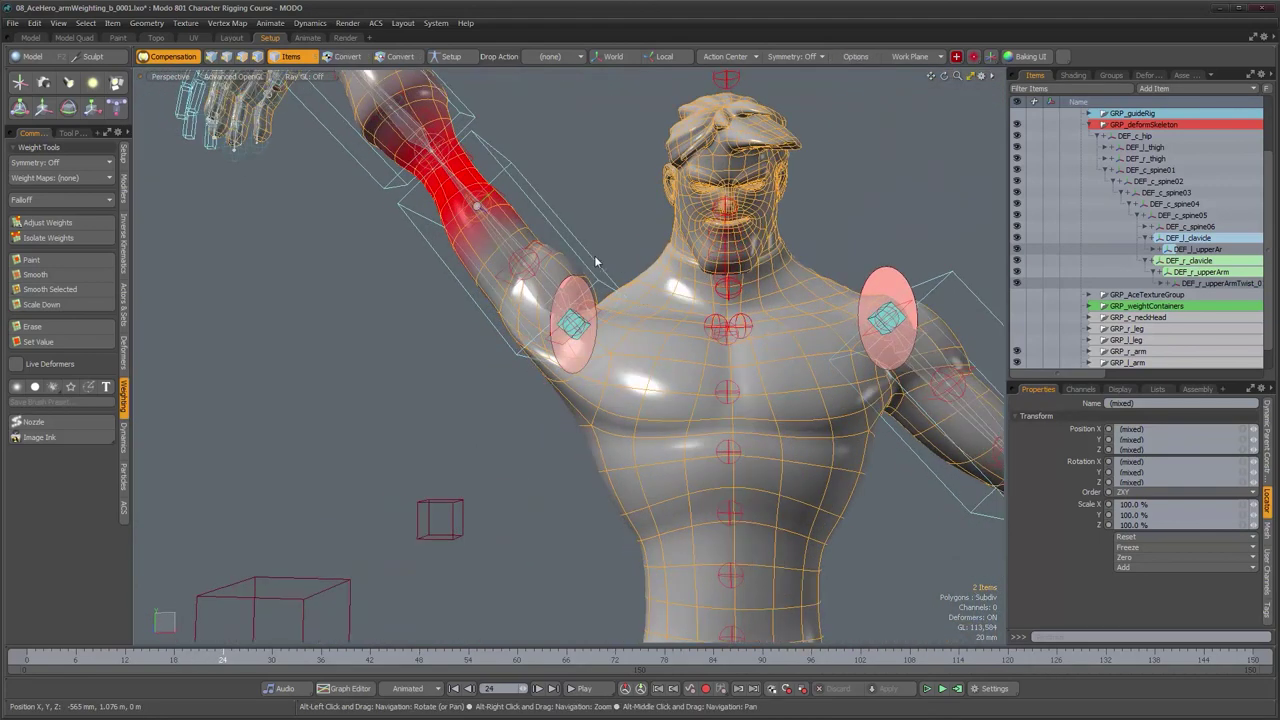
left_click_drag(575, 385, 597, 399, "alt")
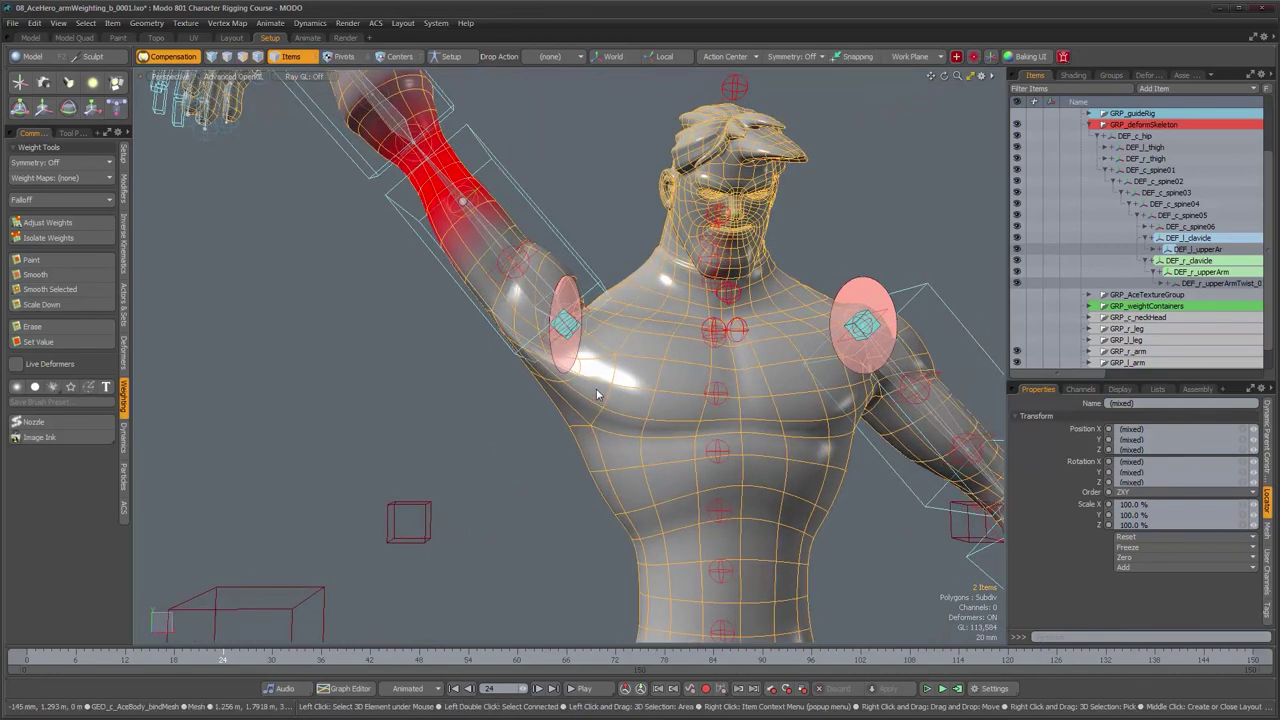
left_click_drag(602, 386, 609, 377, "alt")
mouse_move(609, 377)
right_mouse_down("alt")
mouse_move(615, 367)
mouse_move(599, 364)
right_mouse_up("alt")
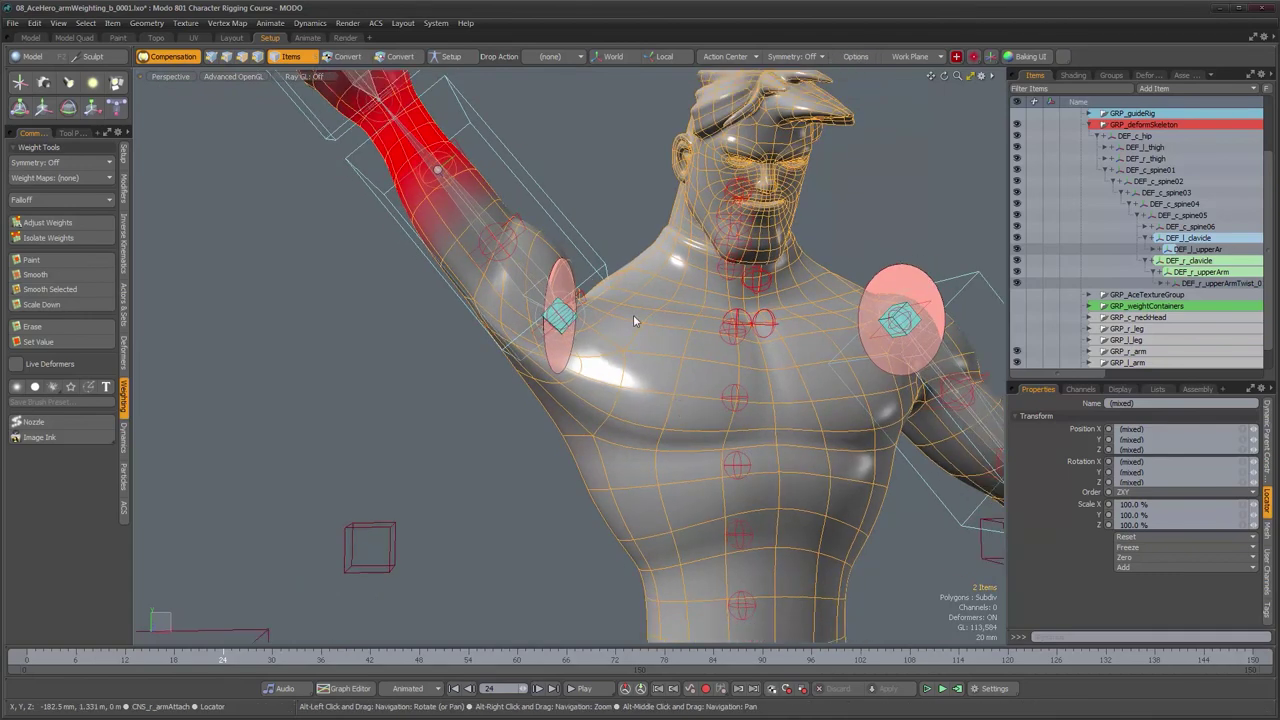
left_click_drag(608, 335, 605, 340, "alt")
middle_click_drag(605, 340, 615, 390, "alt")
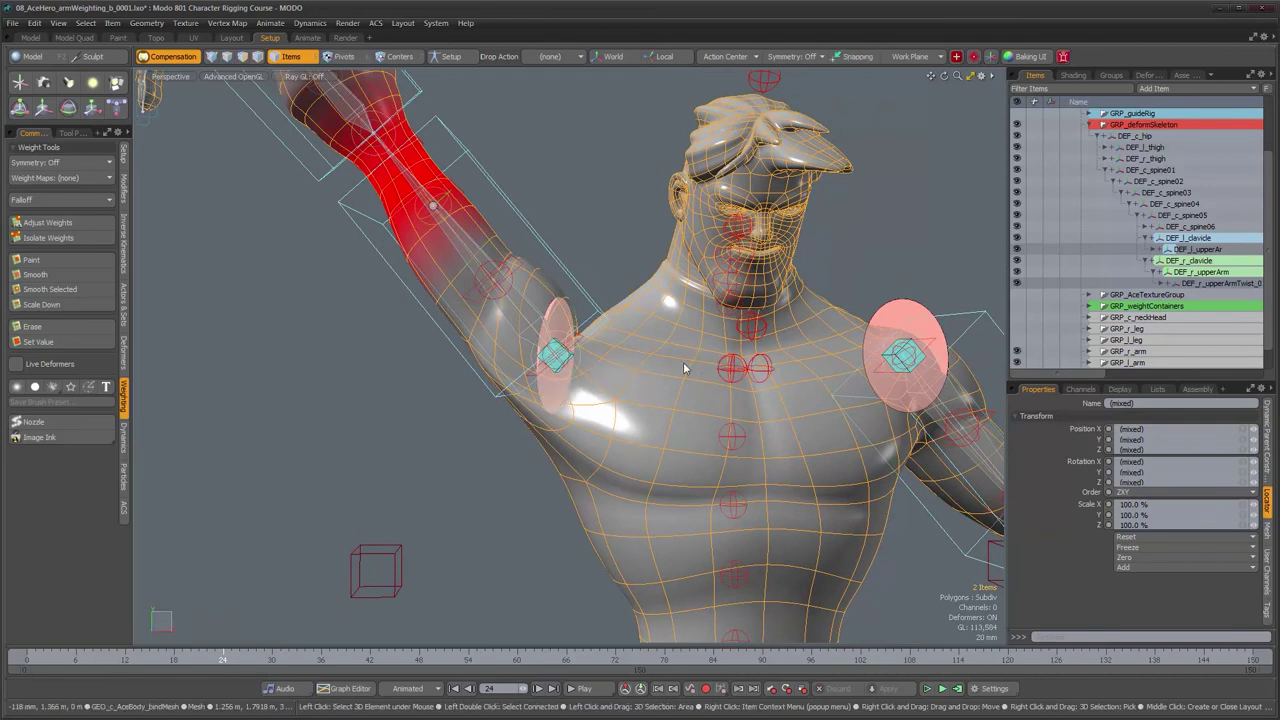
left_click_drag(727, 373, 673, 357, "alt")
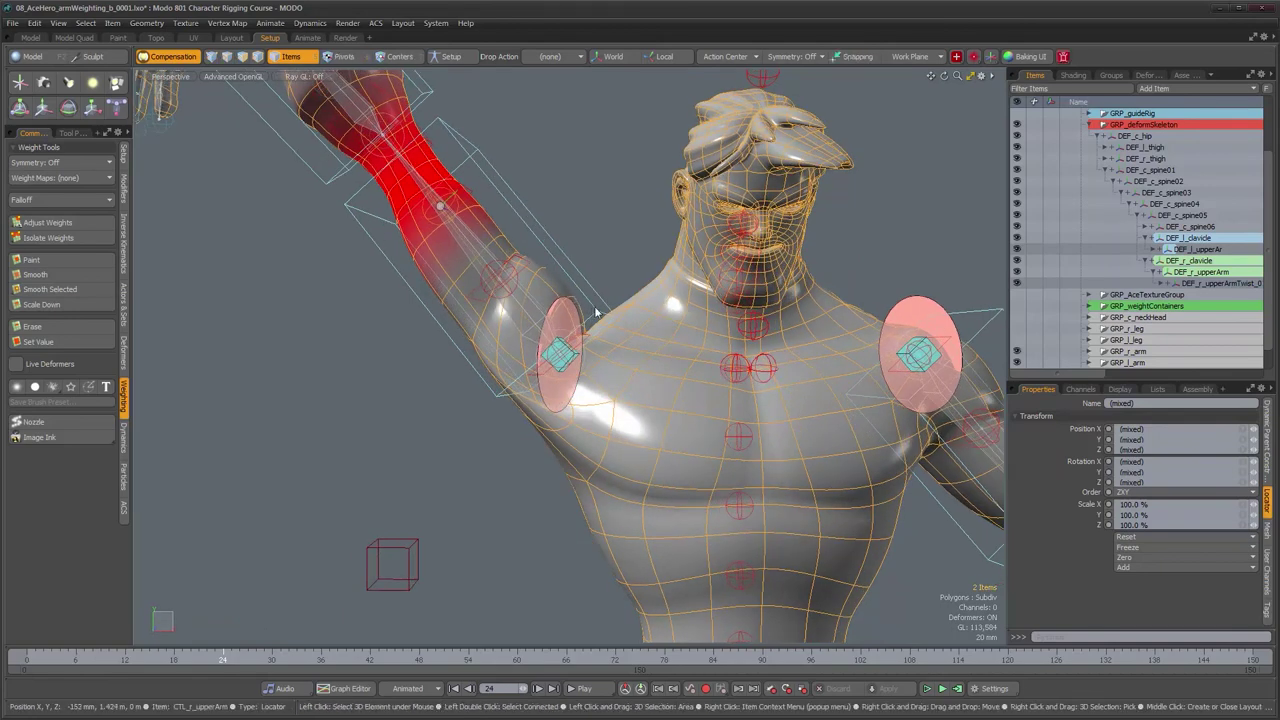
left_click_drag(594, 318, 598, 311, "alt")
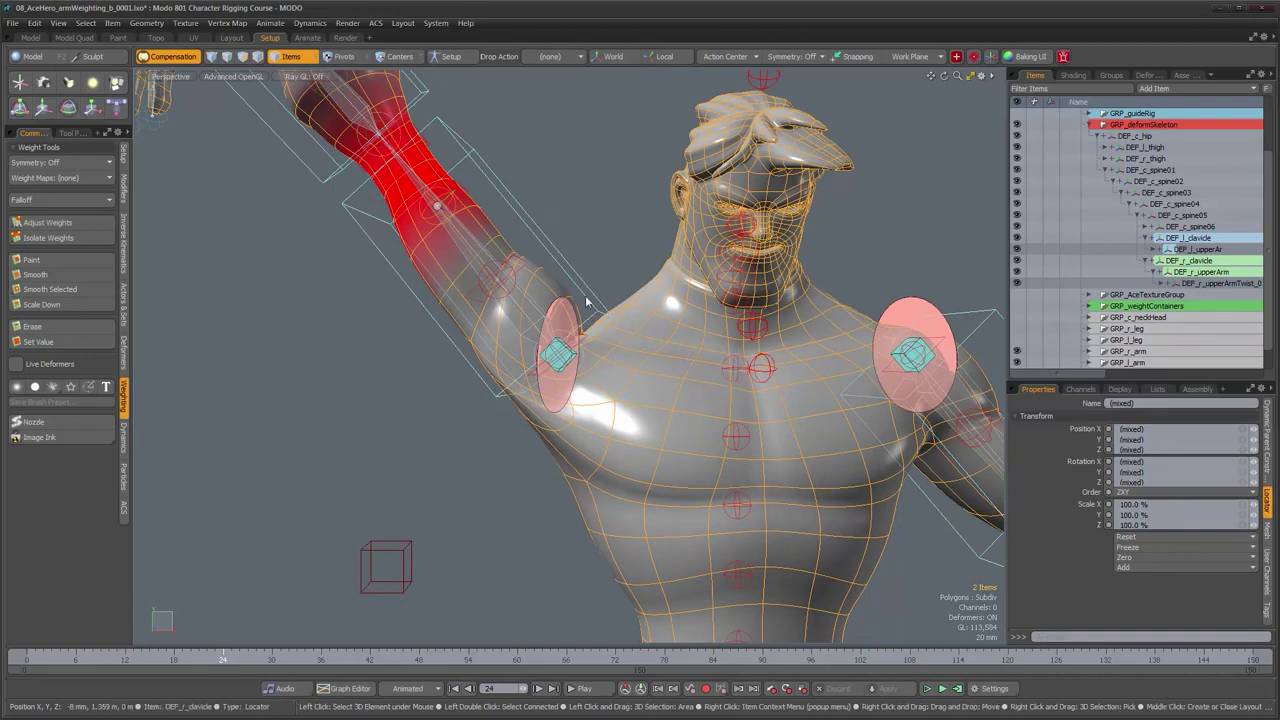
left_click_drag(589, 347, 602, 380, "alt")
right_click_drag(602, 380, 578, 415, "alt")
middle_click_drag(578, 415, 596, 463, "alt")
right_click_drag(596, 463, 582, 428, "alt")
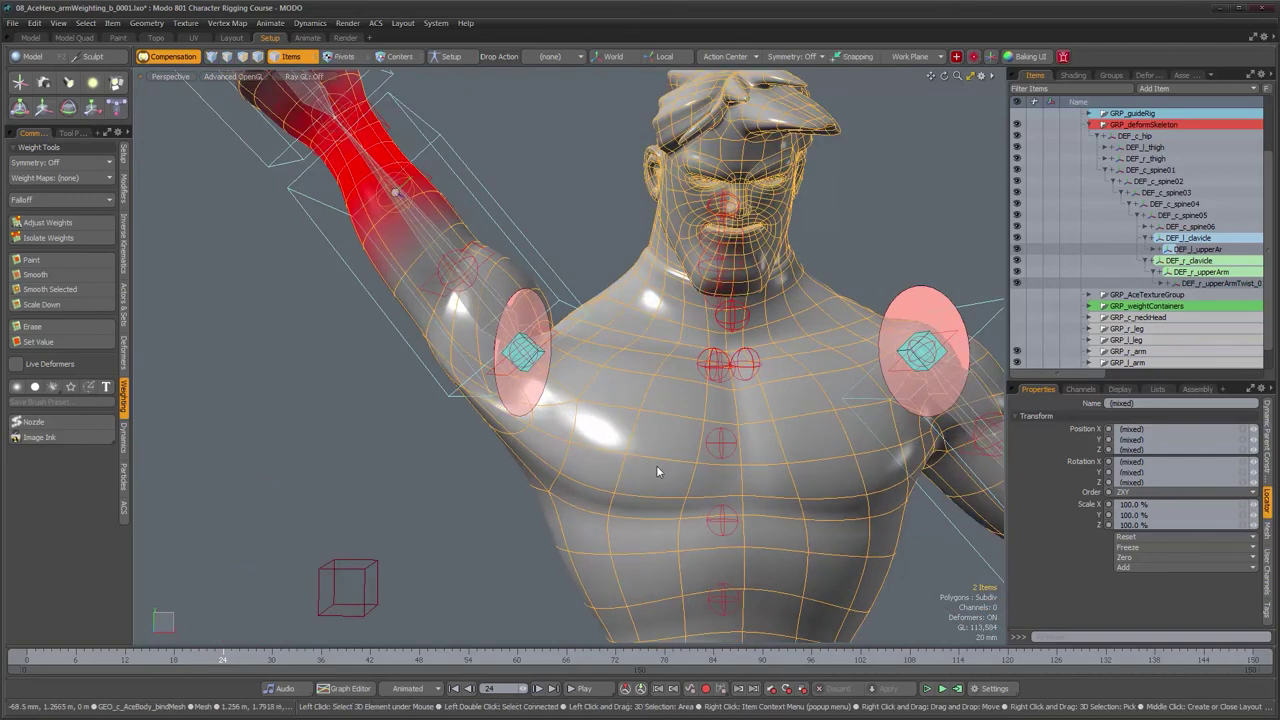
left_click_drag(587, 471, 715, 425, "alt")
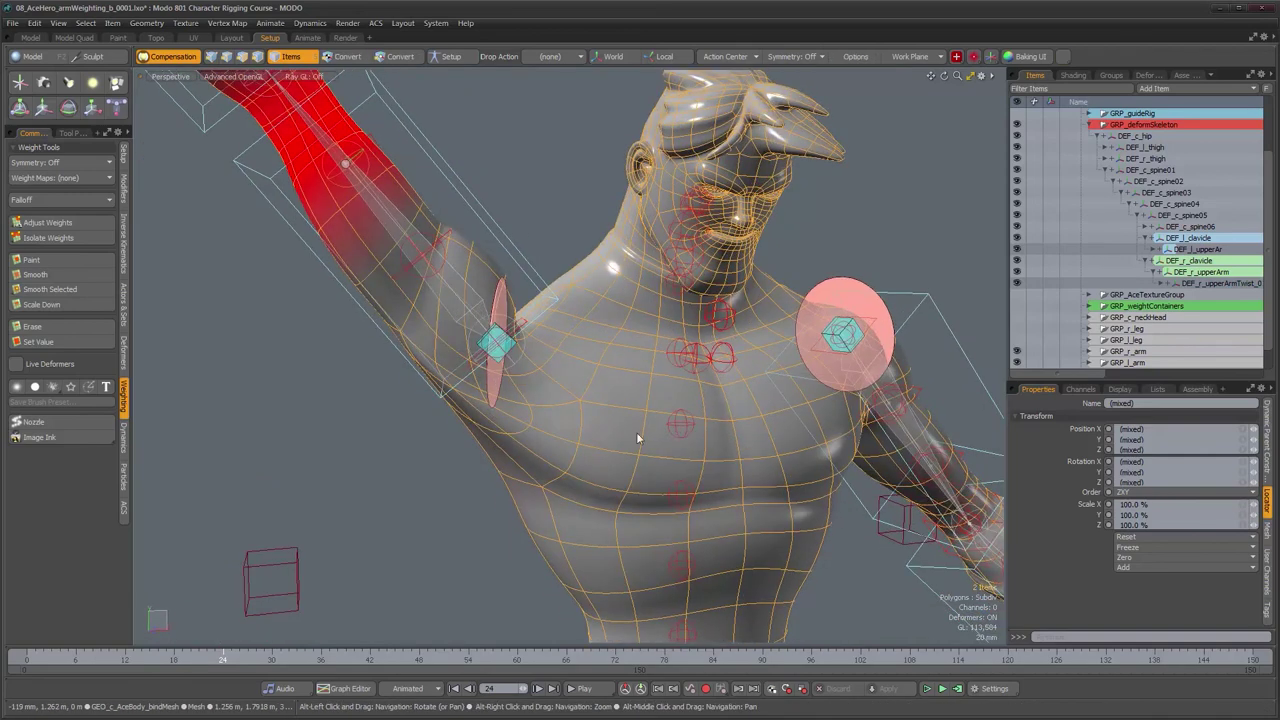
middle_click_drag(688, 512, 657, 403, "alt")
Step: Examine the back and rear shoulder deformation of the raised right arm at frame 24
left_click_drag(477, 420, 843, 430, "alt")
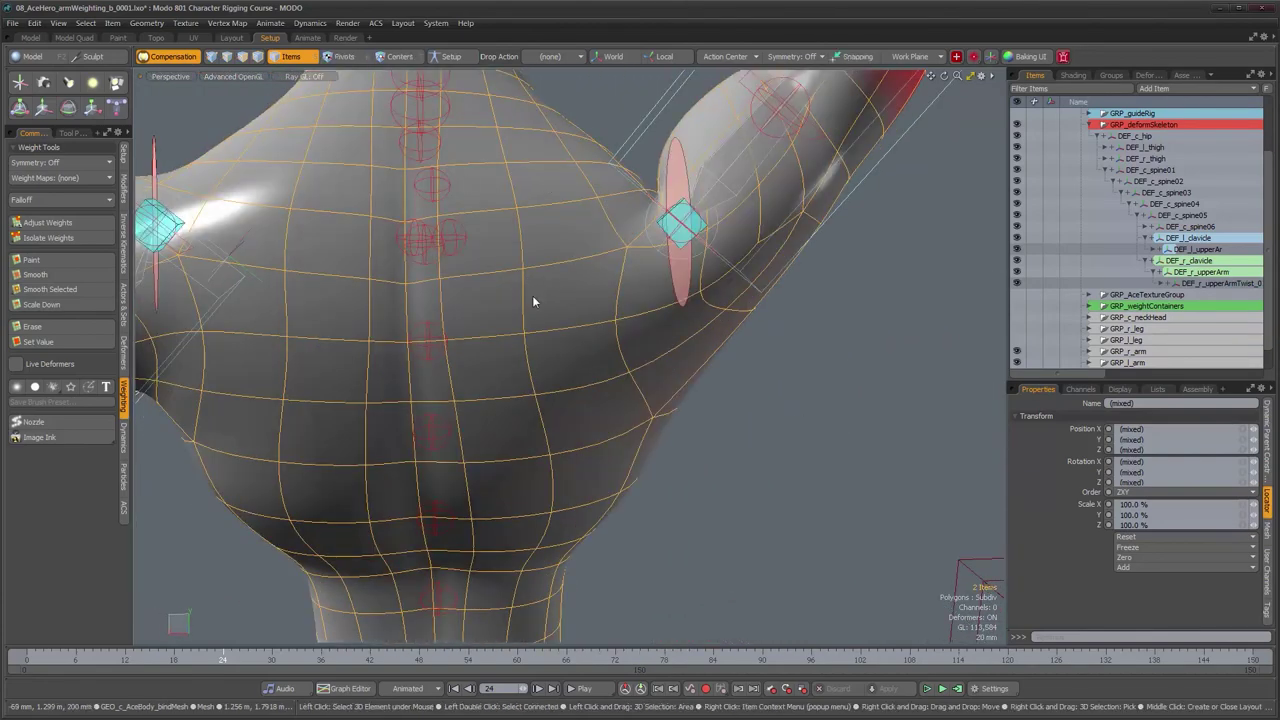
left_click_drag(533, 301, 548, 266, "alt")
left_click_drag(458, 251, 529, 402, "alt")
Step: Return the animation to frame 0 and examine the whole upper body with the arms in the rest pose
scroll(537, 146, "down", 5)
left_click_drag(222, 660, 27, 660)
left_click_drag(488, 456, 562, 424, "alt")
left_click_drag(570, 540, 578, 245, "alt+shift")
left_click_drag(556, 490, 565, 372, "alt")
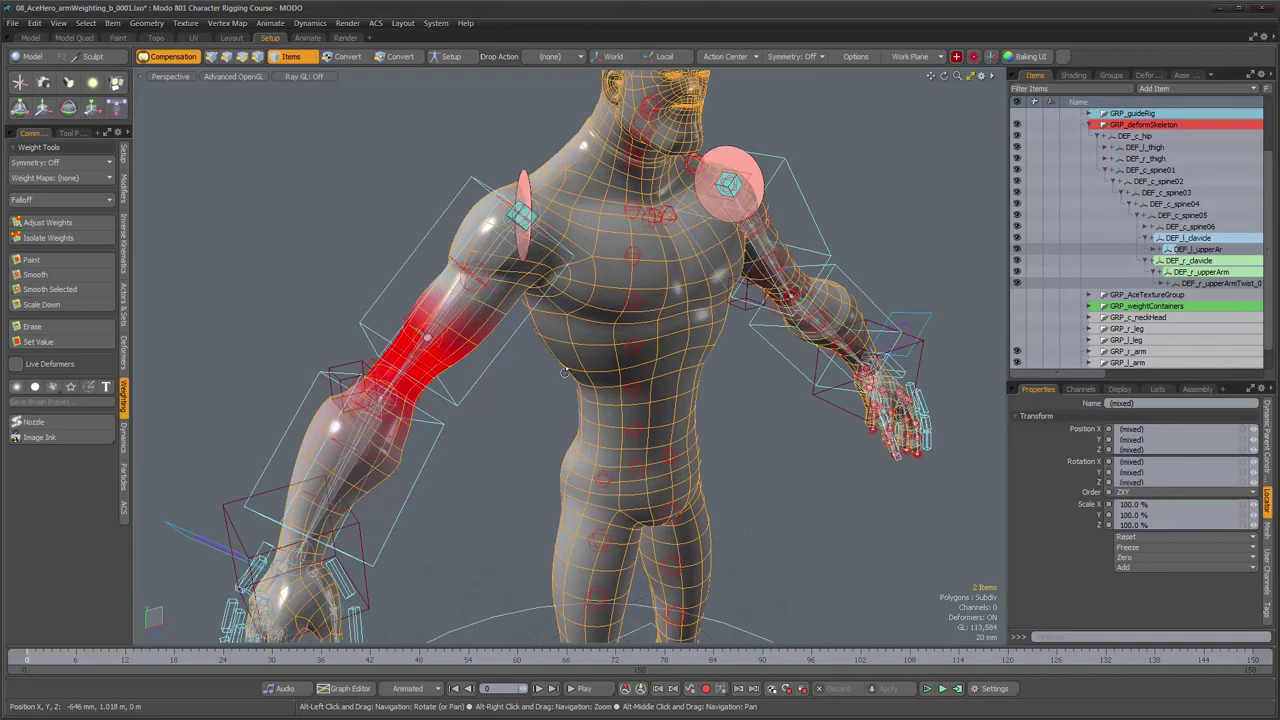
mouse_move(781, 481)
left_mouse_down("alt")
mouse_move(746, 482)
mouse_move(763, 498)
left_mouse_up("alt")
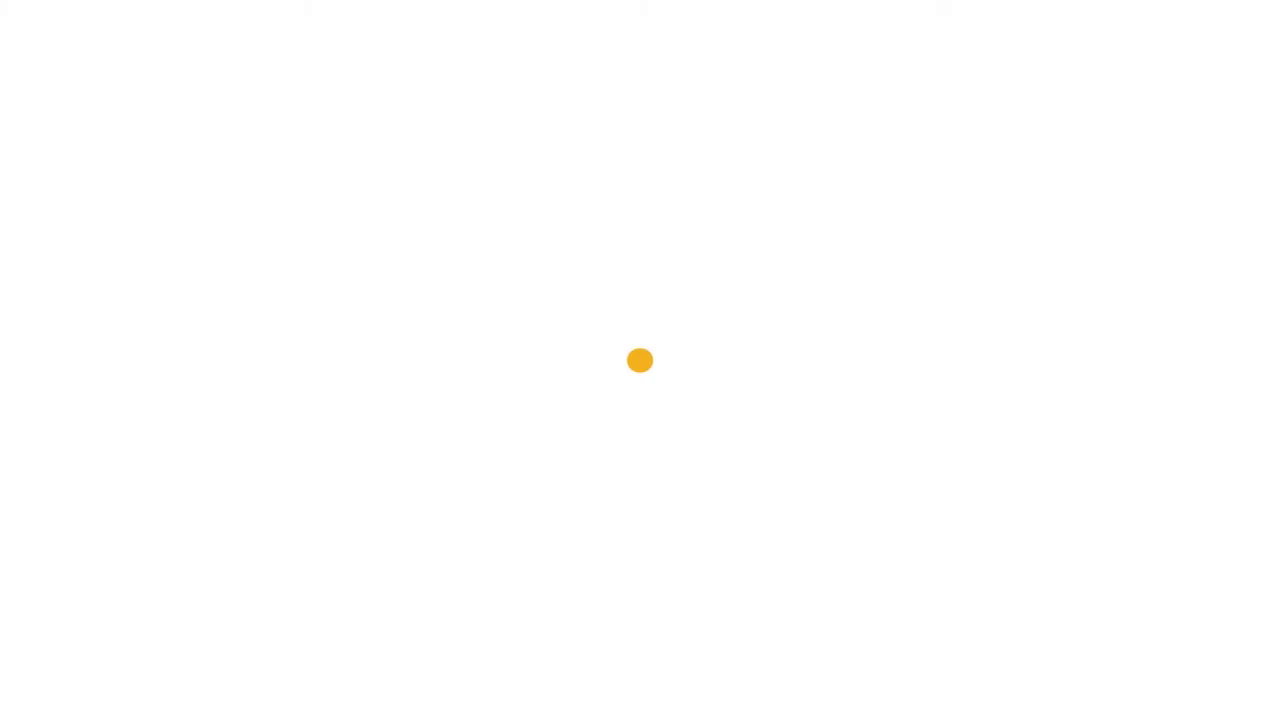